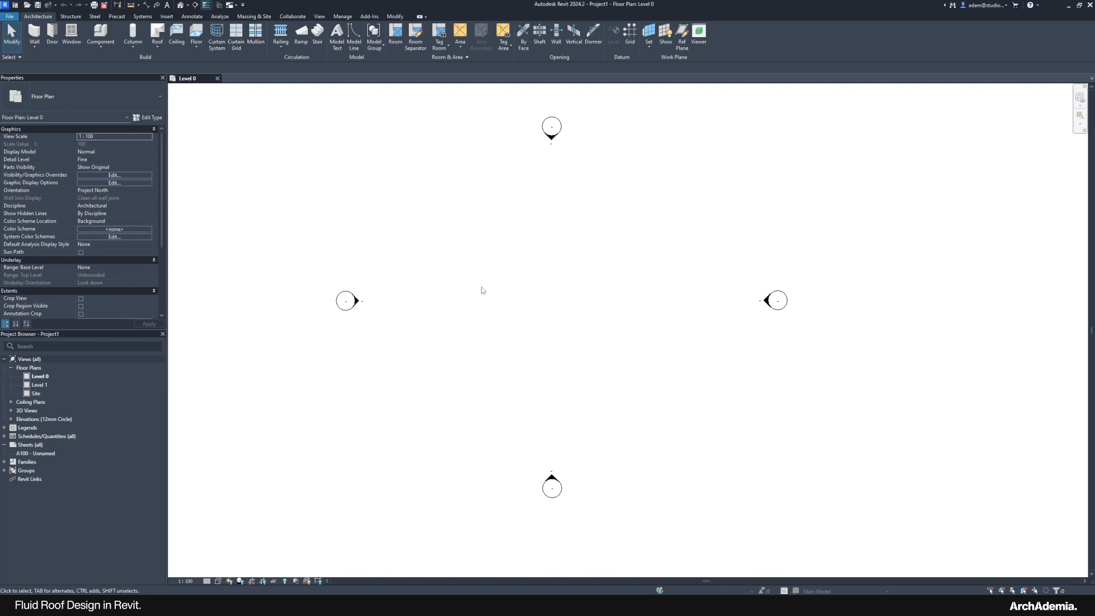
Step: Open the reference render 01_MVRDV_LAD_HQ_full.jpg full screen in the image viewer
middle_click_drag(485, 310, 487, 308)
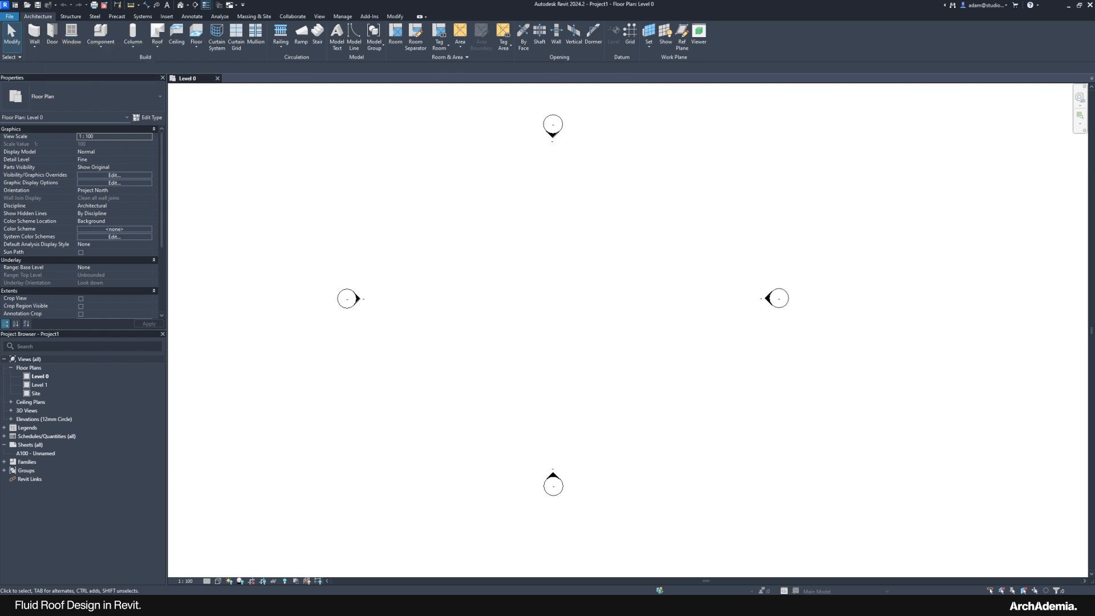
mouse_move(829, 604)
left_click(801, 565)
Step: Bring up the aerial reference render 02_MVRDV_LAD_HQ_full.jpg
scroll(345, 213, "up", 2)
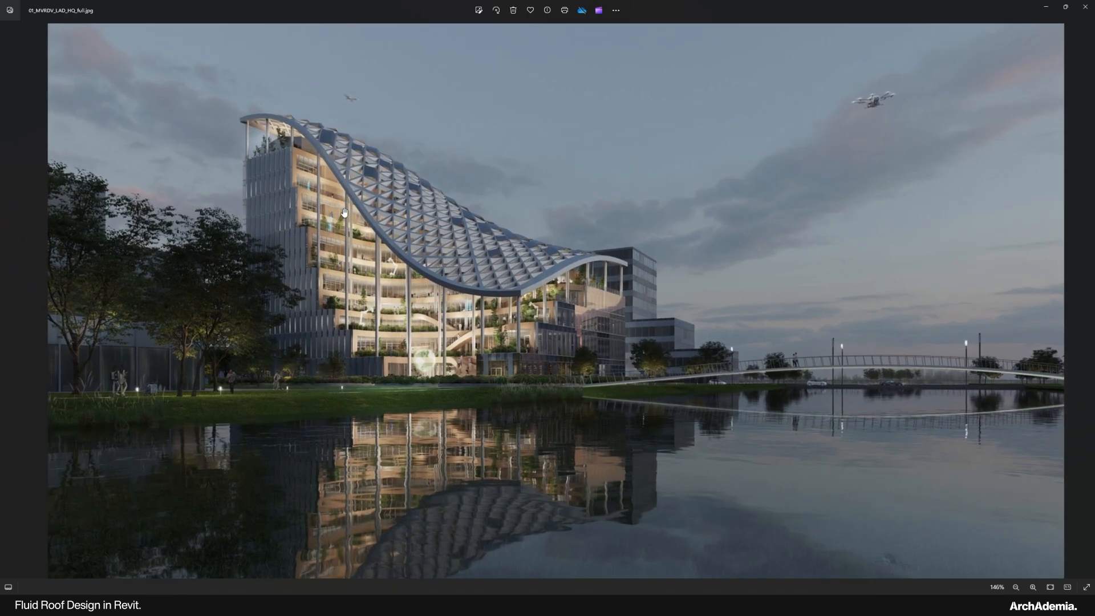
mouse_move(813, 602)
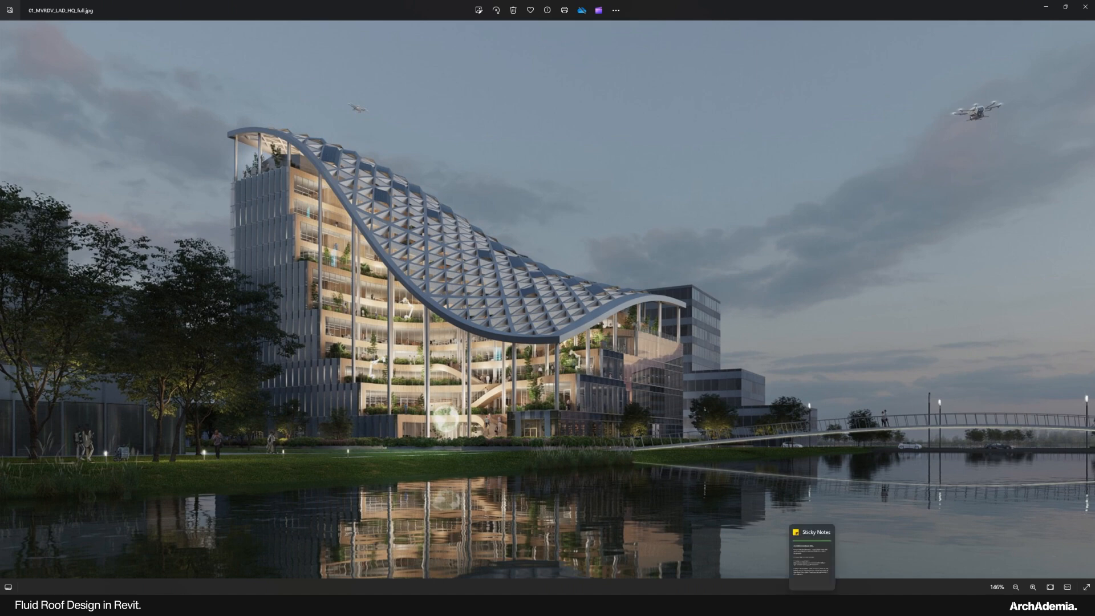
left_click(871, 567)
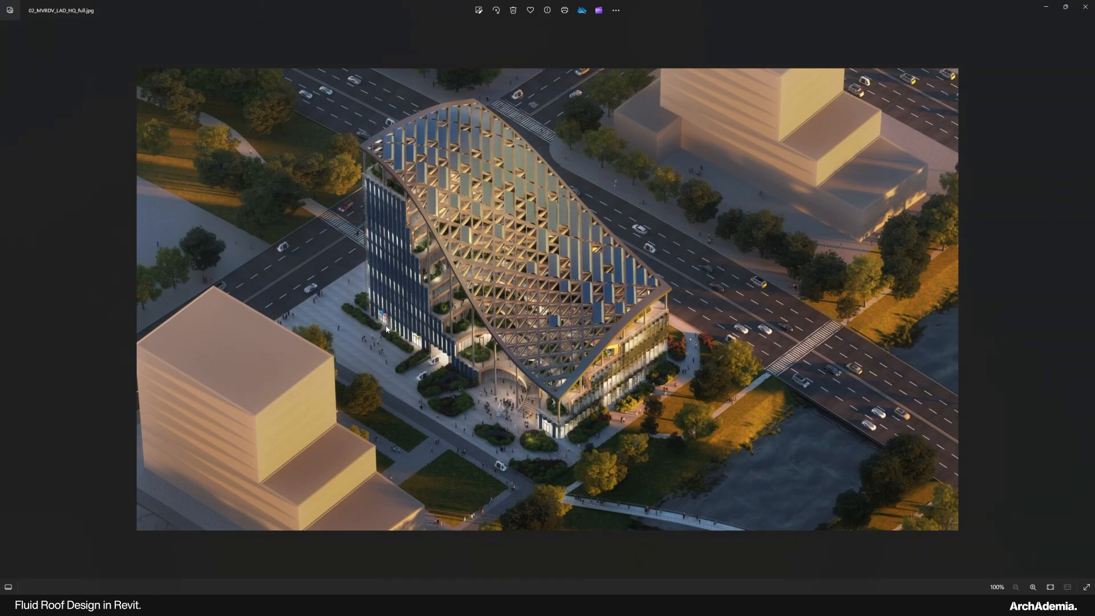
Step: Flip back to the 01 render, then return to the 02 aerial render
left_click(1045, 7)
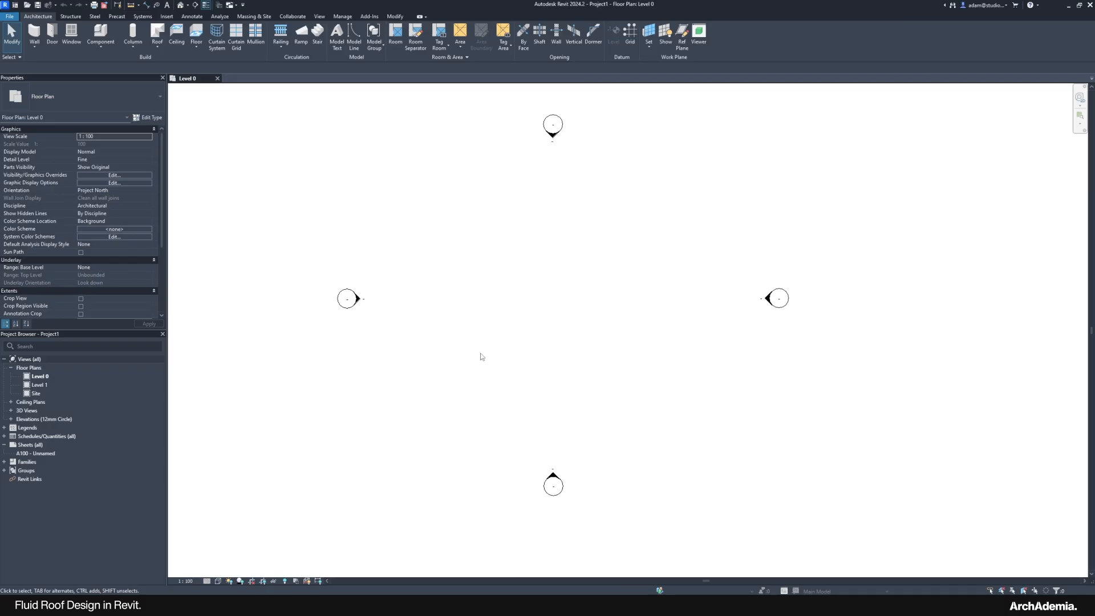
scroll(482, 347, "down", 2)
middle_click_drag(526, 331, 487, 310)
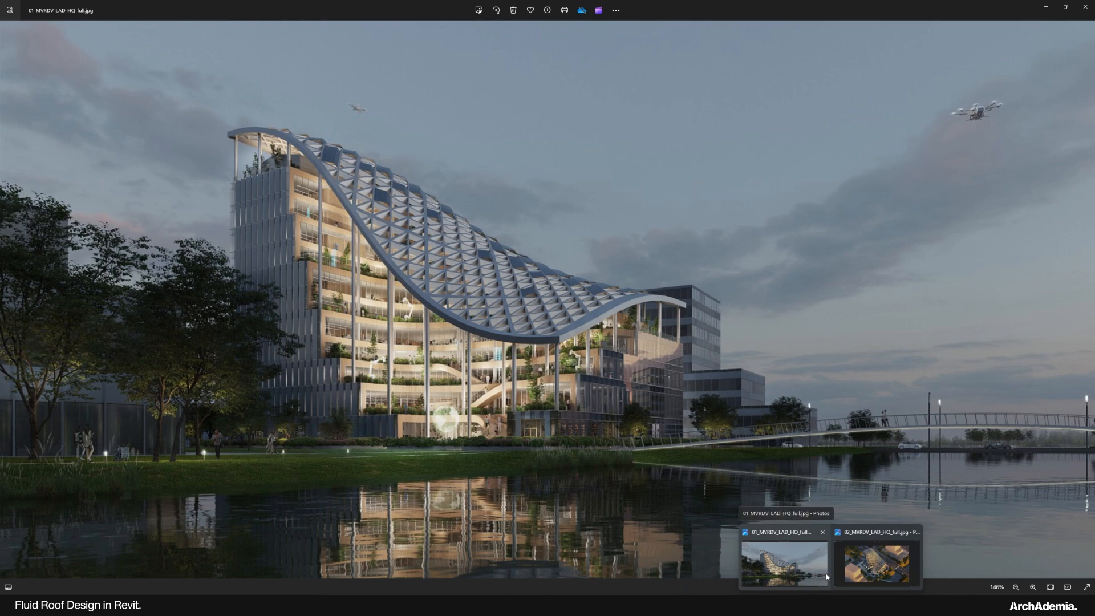
left_click(826, 577)
mouse_move(832, 604)
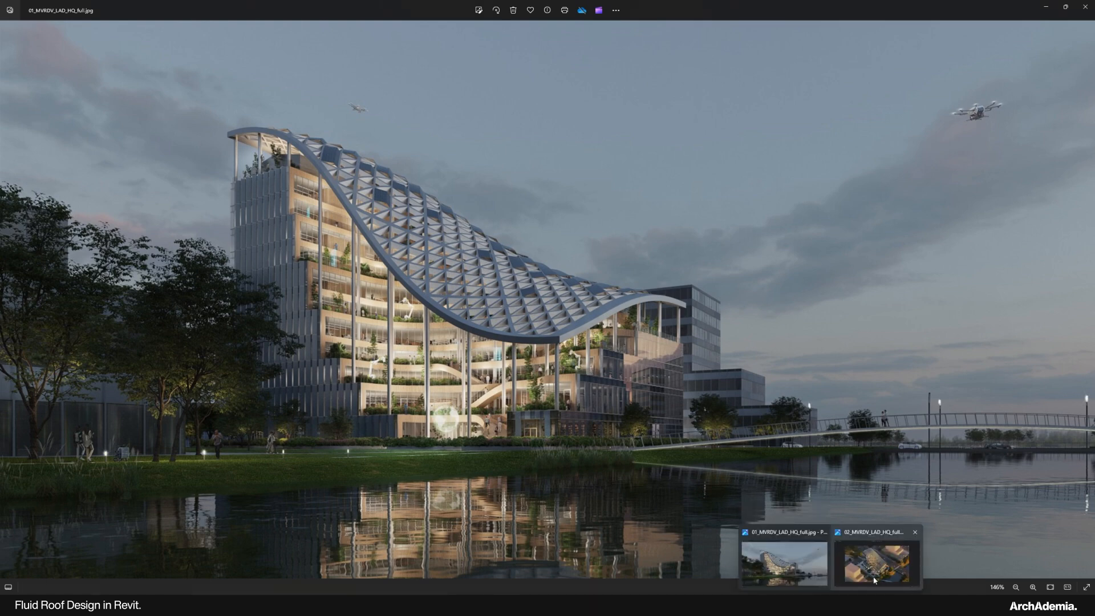
left_click(868, 563)
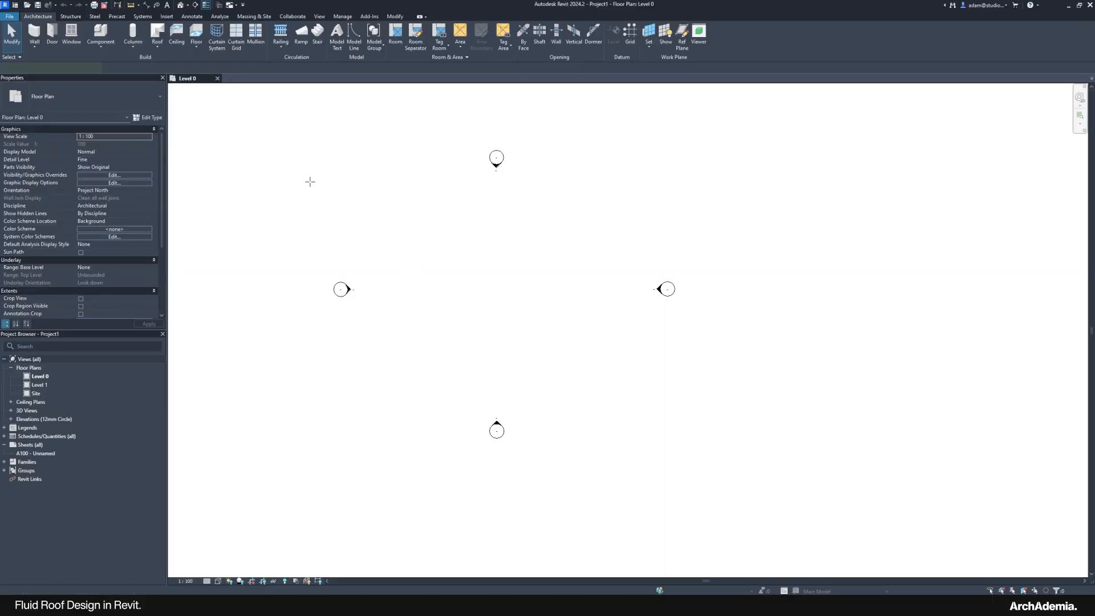
Step: Draw a horizontal reference plane across the Level 0 plan with RP
key("r")
key("p")
left_click(357, 213)
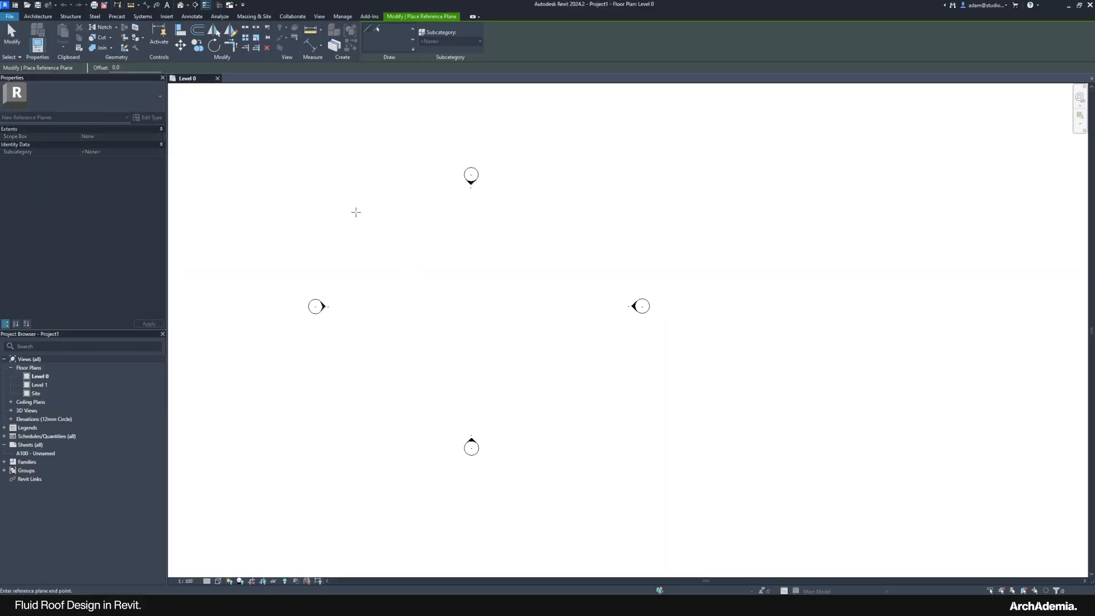
left_click(611, 212)
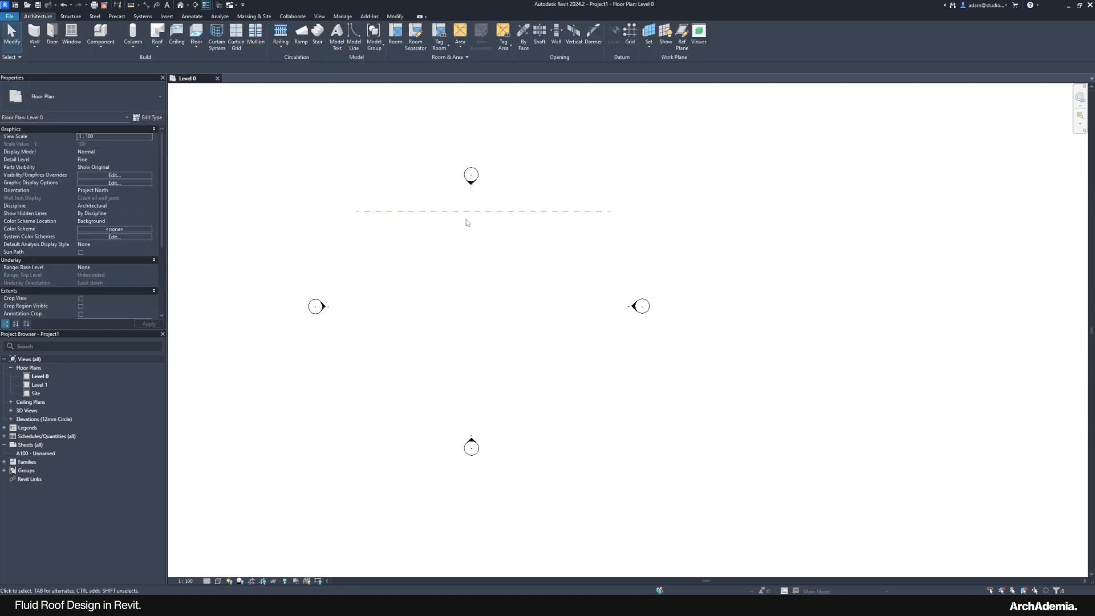
key("Escape")
middle_click_drag(460, 261, 415, 235)
Step: Copy the horizontal reference plane 30000 below the first one
key("c")
key("o")
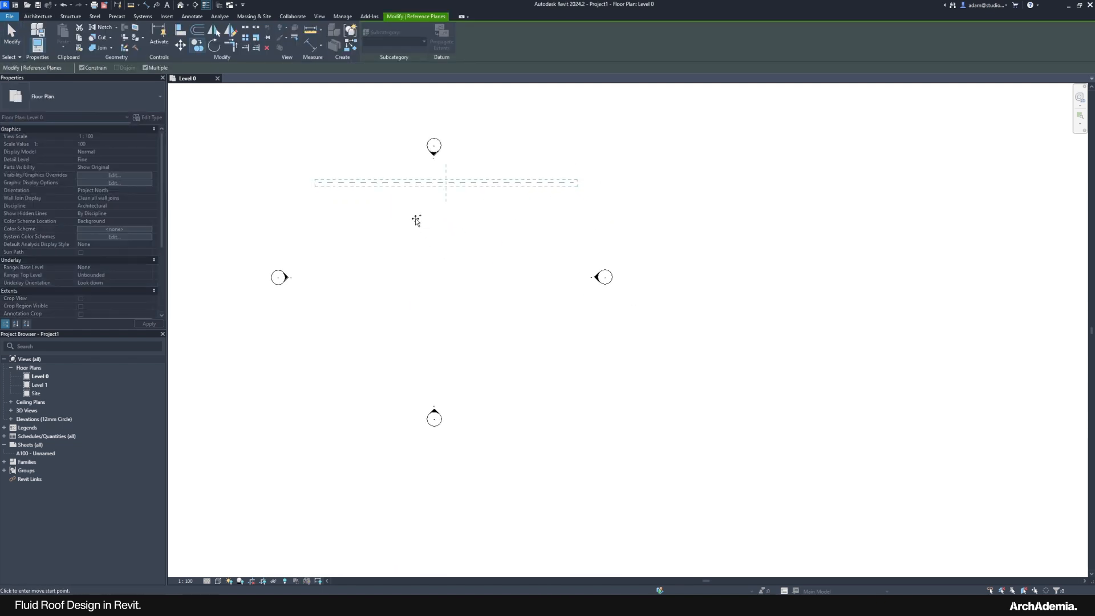
left_click(415, 218)
type("30000")
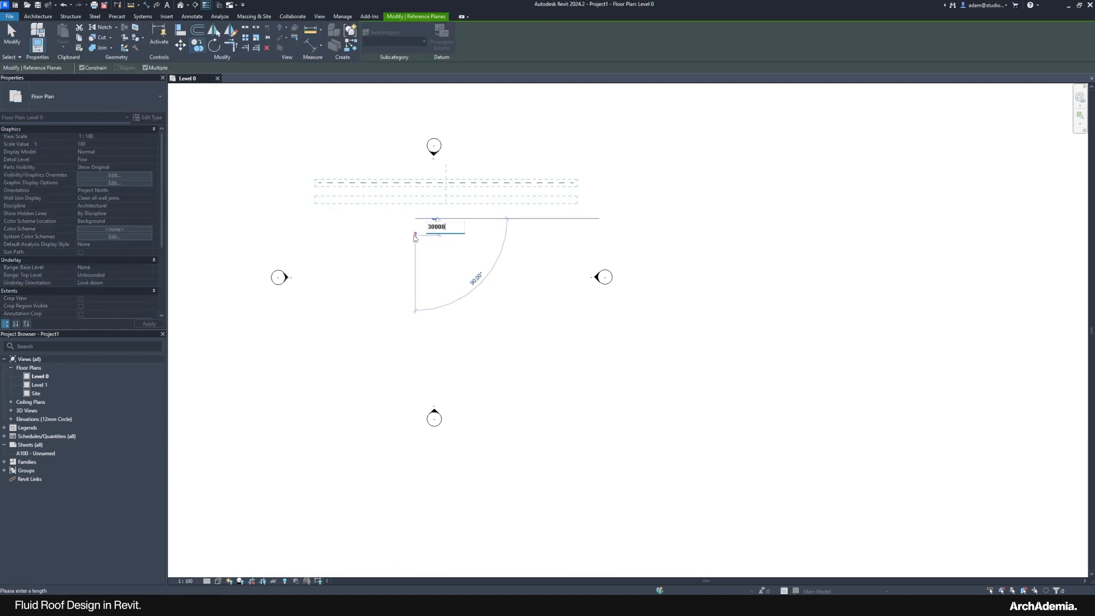
key("Return")
key("Escape")
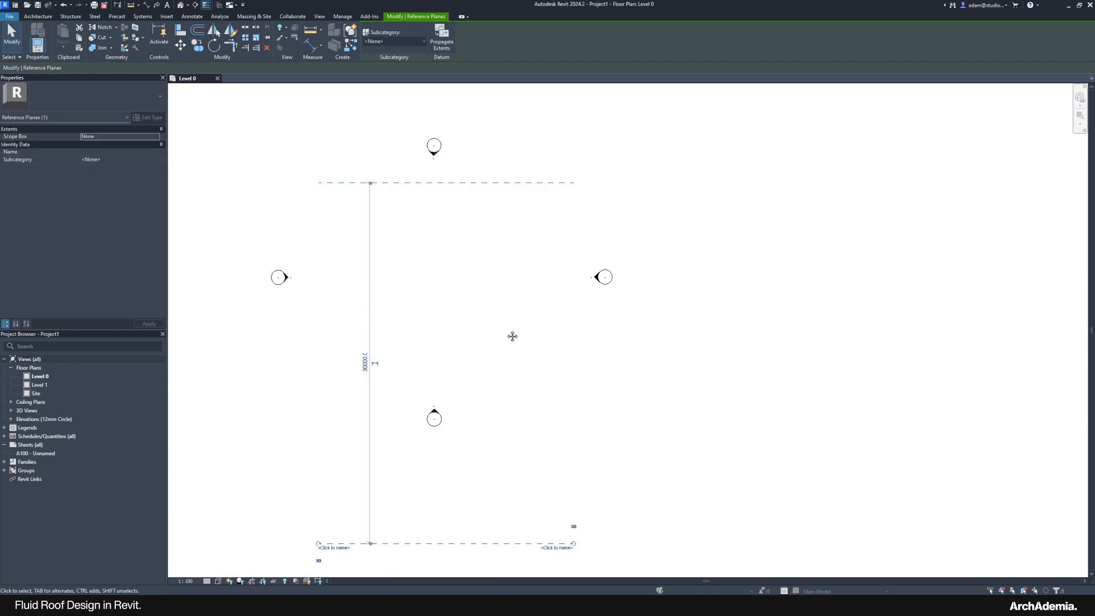
middle_click_drag(512, 336, 493, 300)
key("Escape")
Step: Draw a vertical reference plane and copy it 20000 to the left
key("r")
key("p")
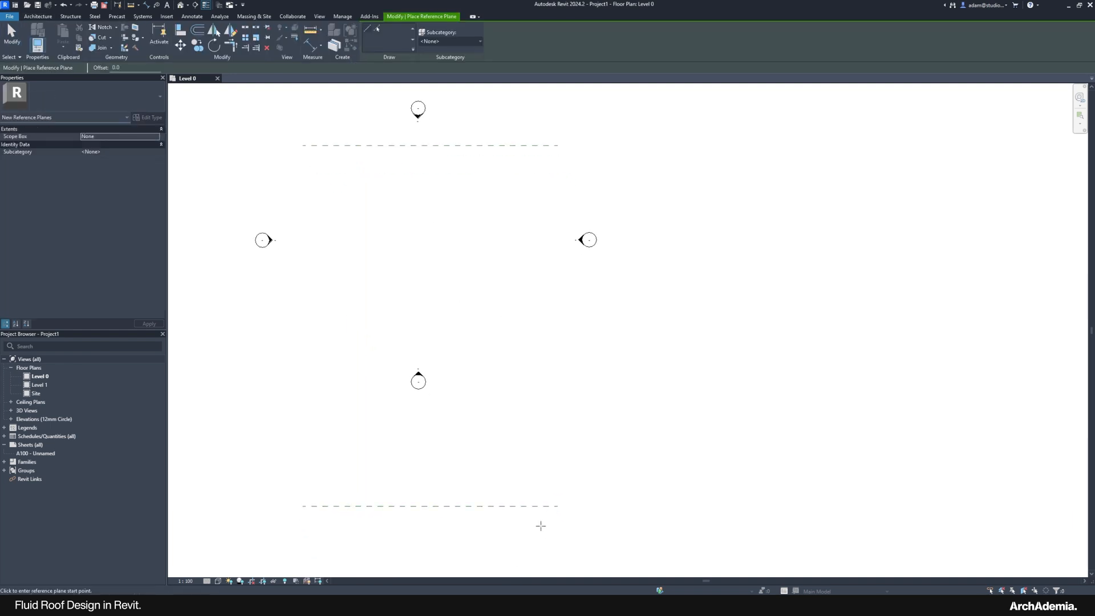
left_click(544, 525)
left_click(544, 121)
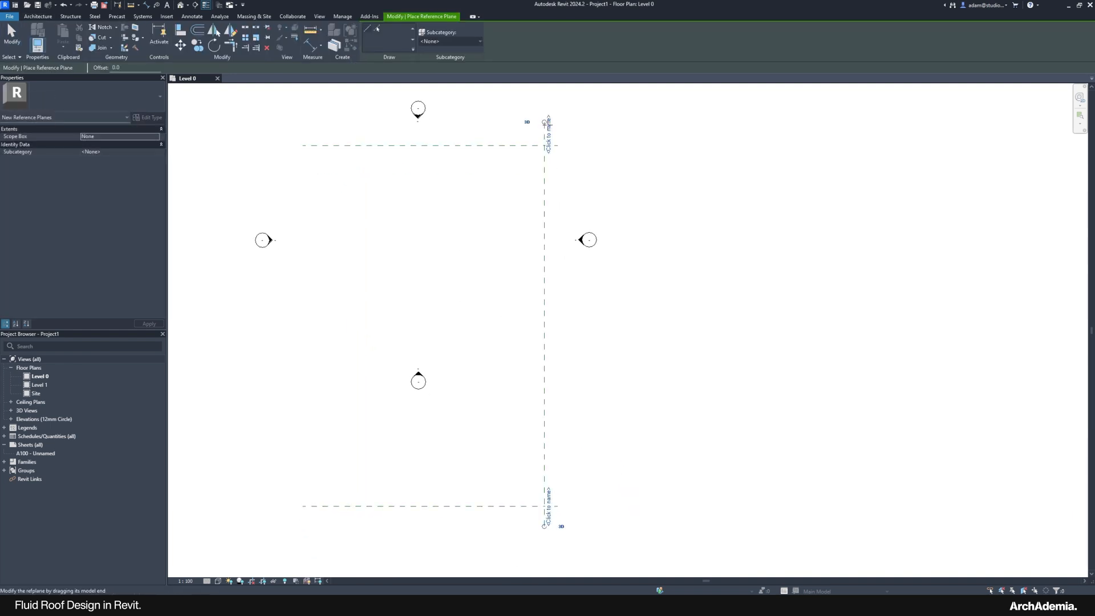
key("Escape")
key("c")
key("o")
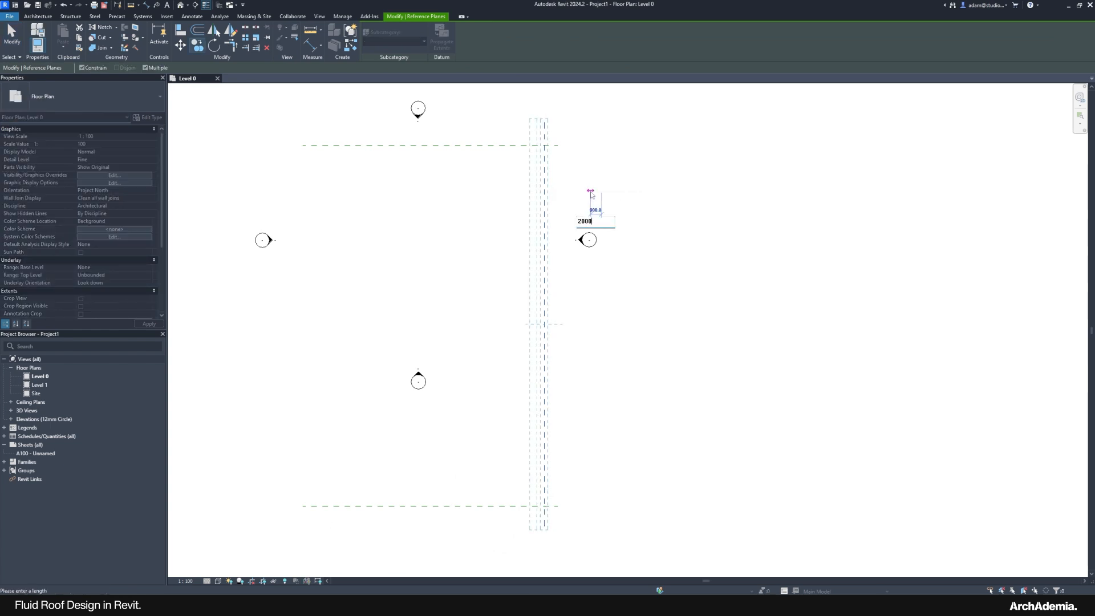
key("Return")
key("Escape")
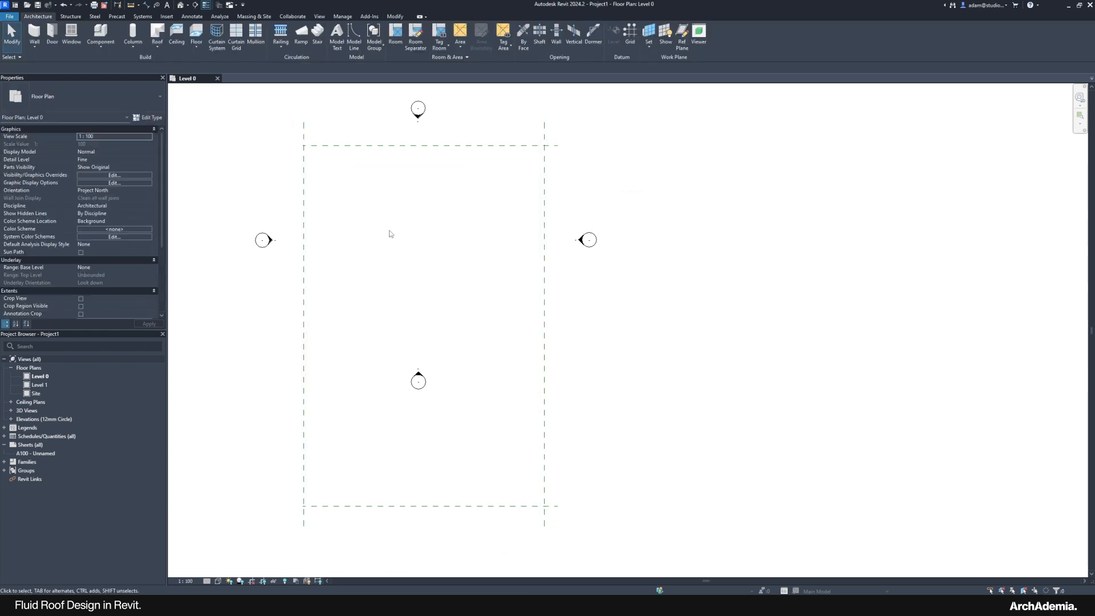
Step: Extend the bottom reference plane's left end past the left vertical plane
left_click(356, 145)
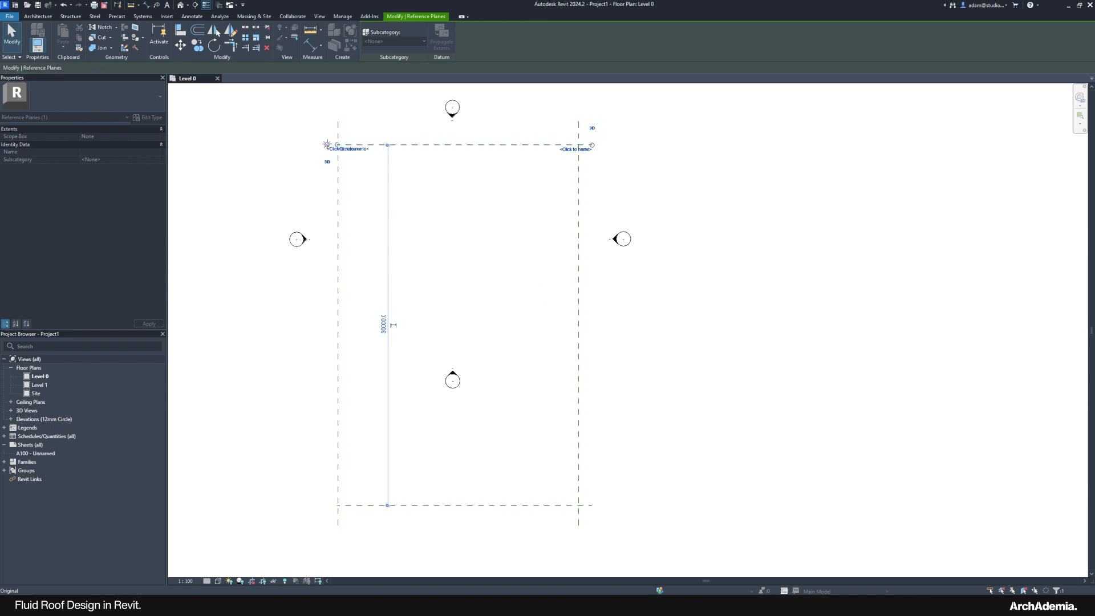
left_click(358, 506)
left_click_drag(337, 505, 320, 505)
left_click(419, 433)
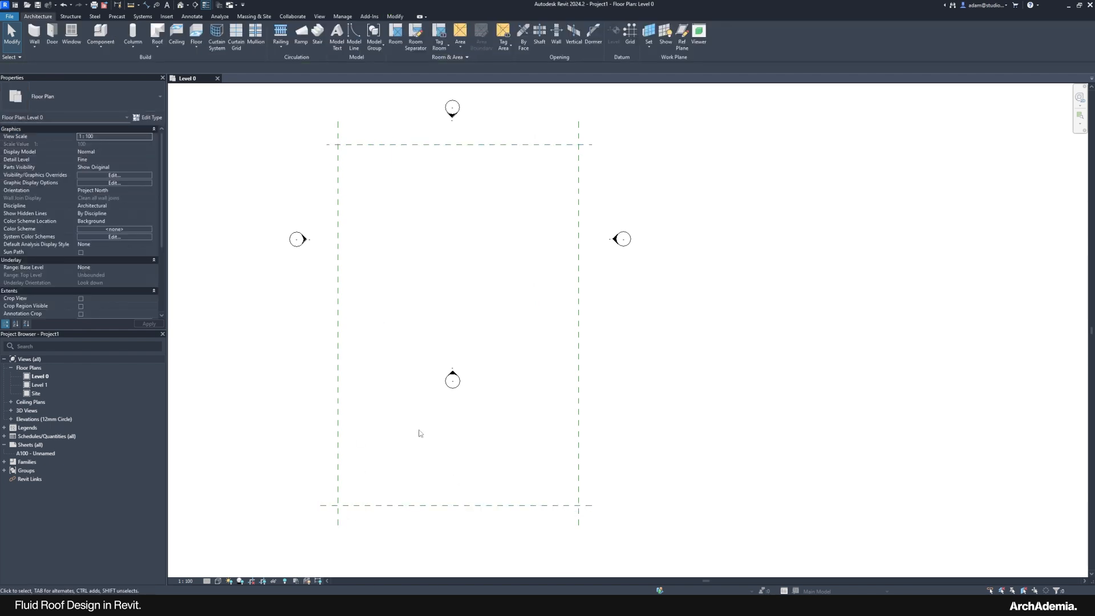
Step: Move the south elevation marker below the bottom reference plane
left_click_drag(429, 327, 478, 427)
middle_click_drag(457, 406, 466, 344)
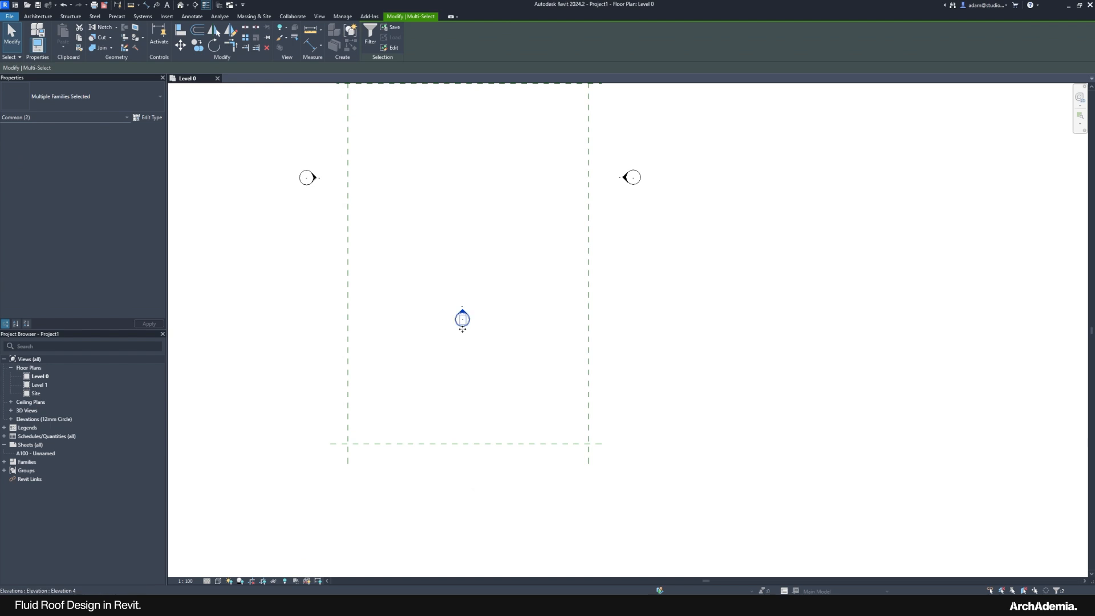
left_click_drag(461, 328, 461, 491)
left_click(528, 318)
Step: Move the east and west elevation markers down to the rectangle's mid-height
middle_click_drag(528, 318, 512, 361)
left_click_drag(521, 196, 663, 290)
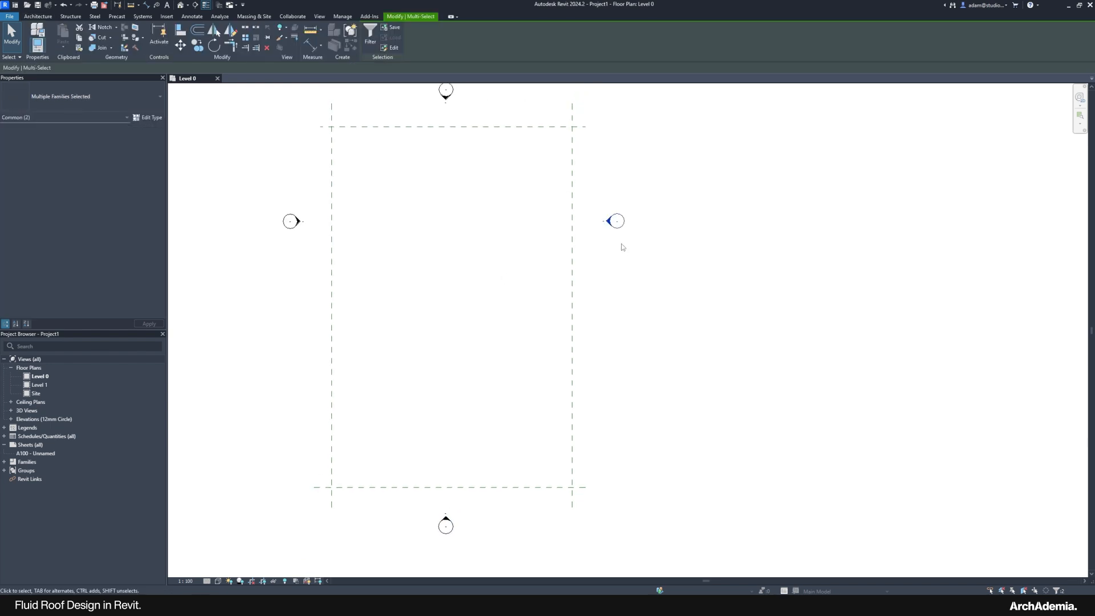
left_click_drag(618, 239, 623, 329)
left_click_drag(294, 224, 284, 307)
middle_click_drag(436, 215, 429, 267)
left_click(392, 117)
scroll(411, 213, "down", 1)
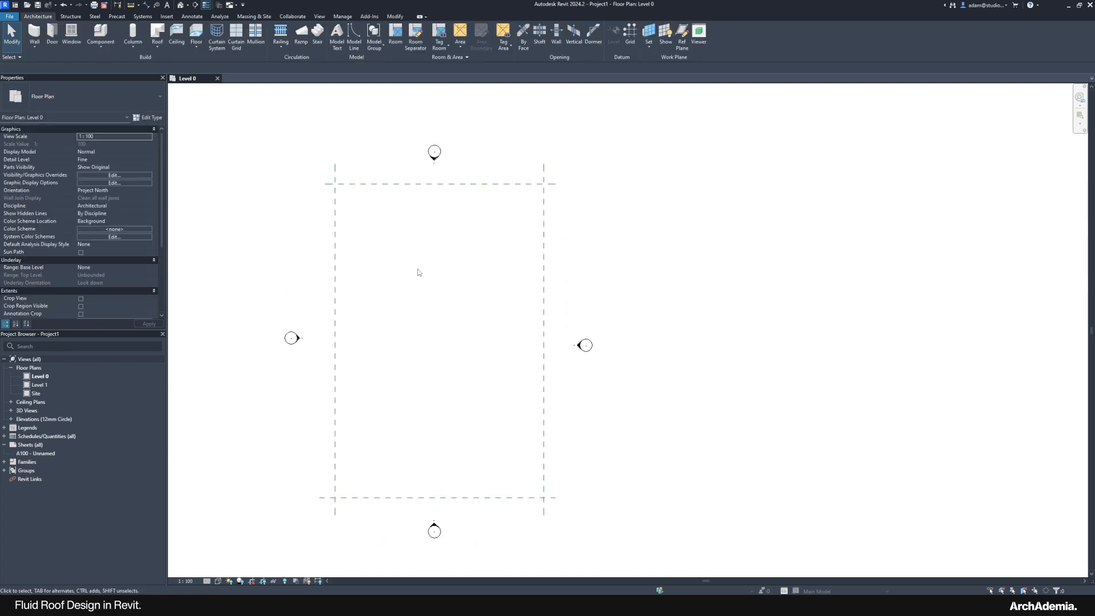
middle_click_drag(403, 335, 409, 315)
Step: Start the Wall tool with its location line set to the exterior finish face
left_click(35, 33)
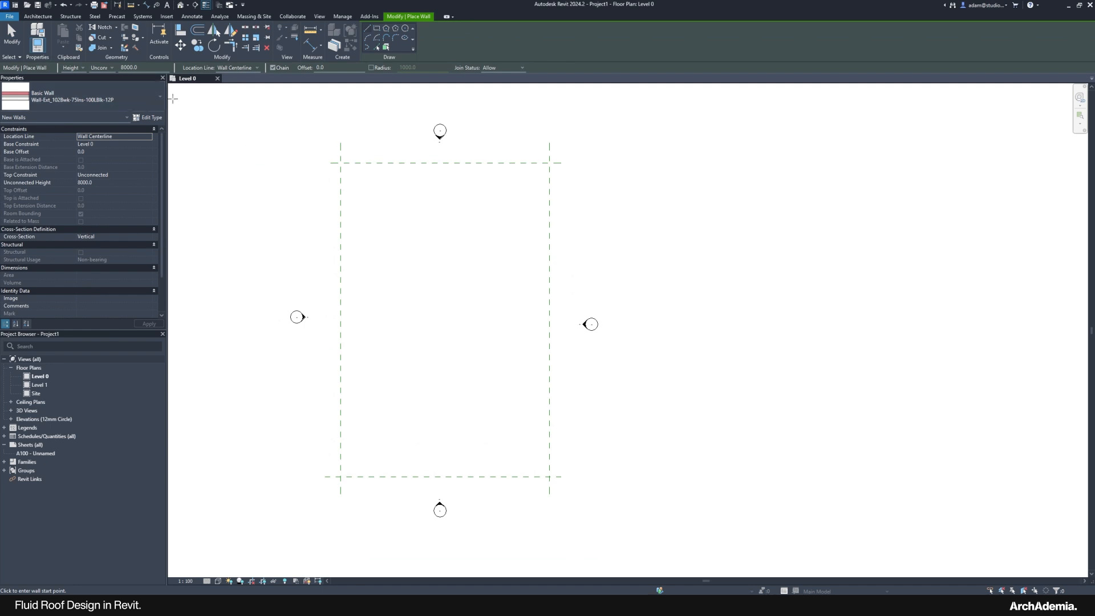
left_click(341, 164)
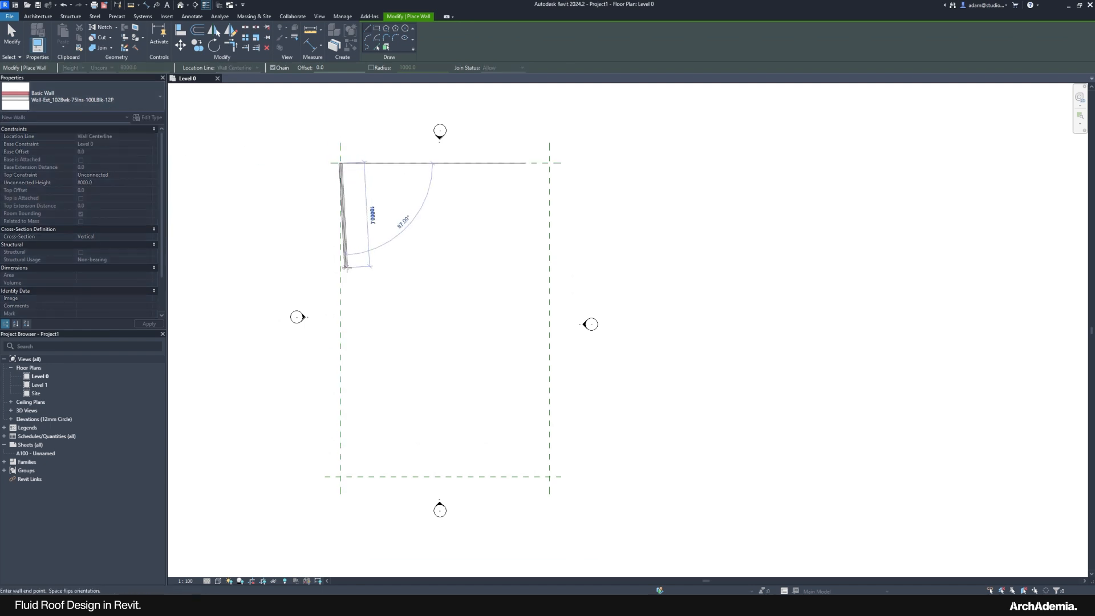
scroll(340, 476, "up", 2)
scroll(339, 475, "up", 1)
key("Escape")
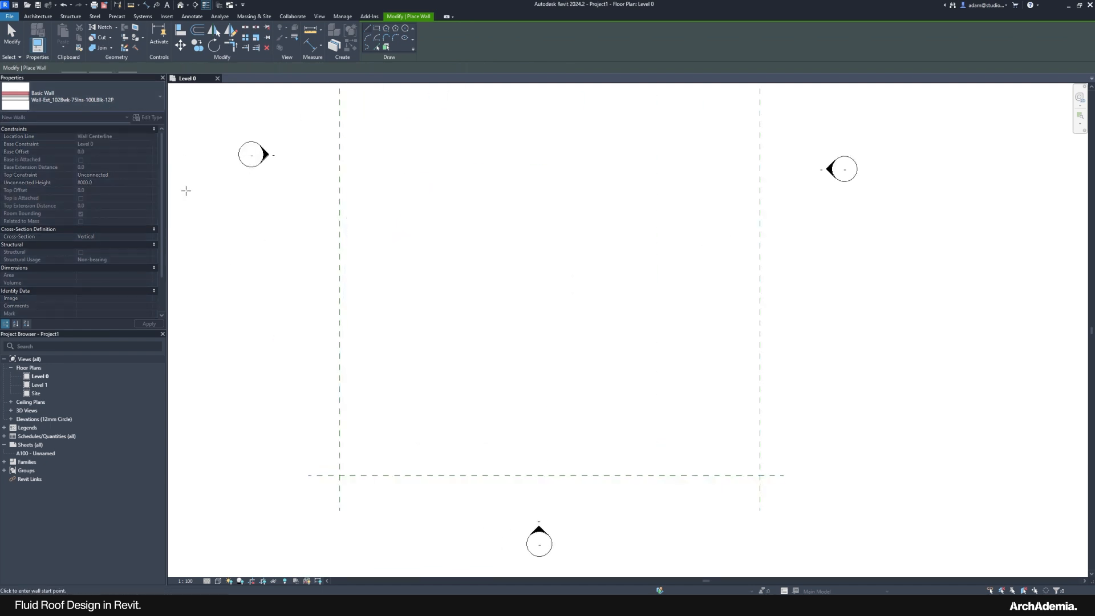
key("Escape")
left_click(35, 34)
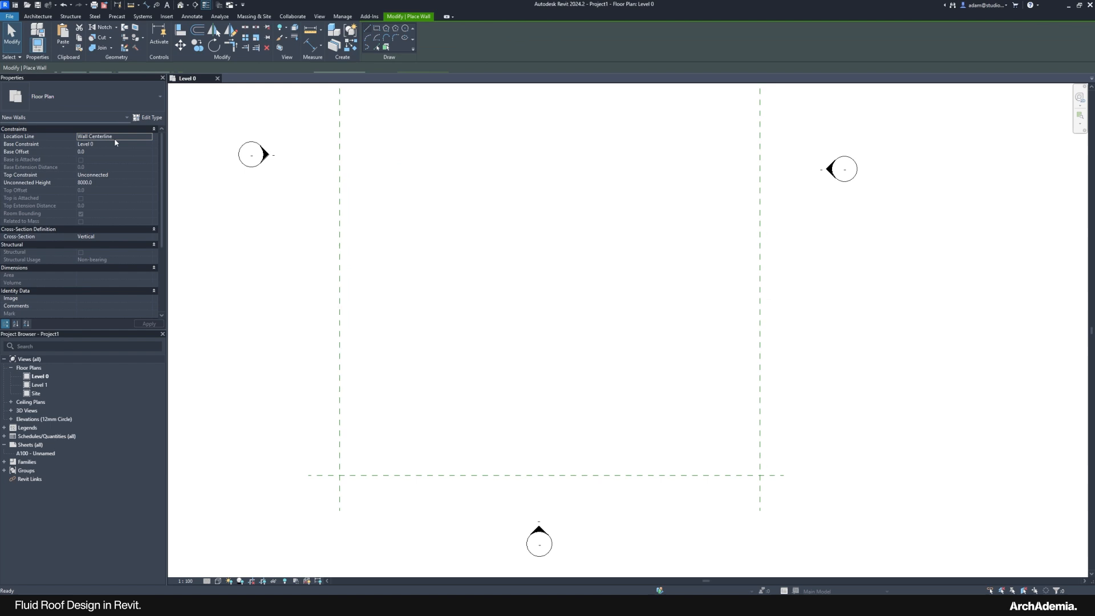
left_click(151, 137)
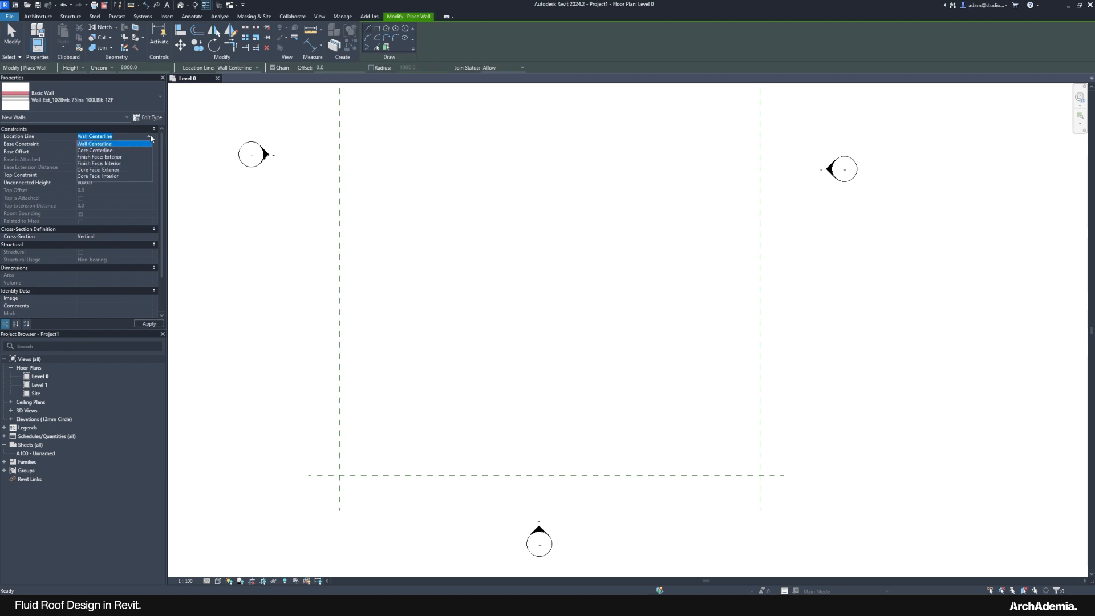
left_click(100, 157)
scroll(305, 244, "down", 2)
scroll(329, 142, "up", 1)
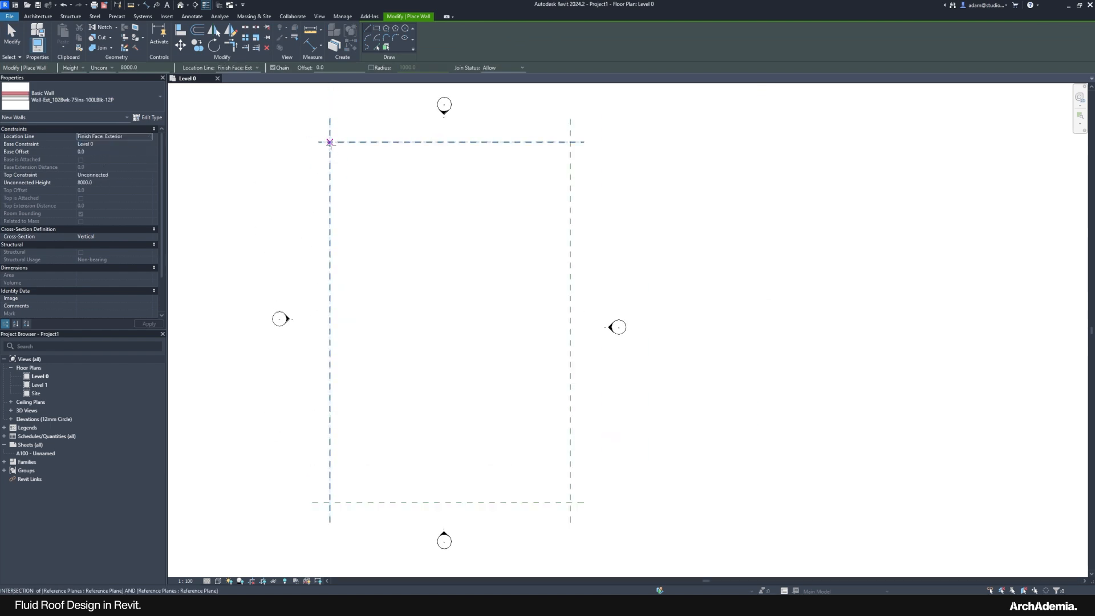
Step: Draw four perimeter walls around the reference-plane rectangle's corners
left_click(329, 143)
key("Escape")
left_click(330, 502)
left_click(329, 143)
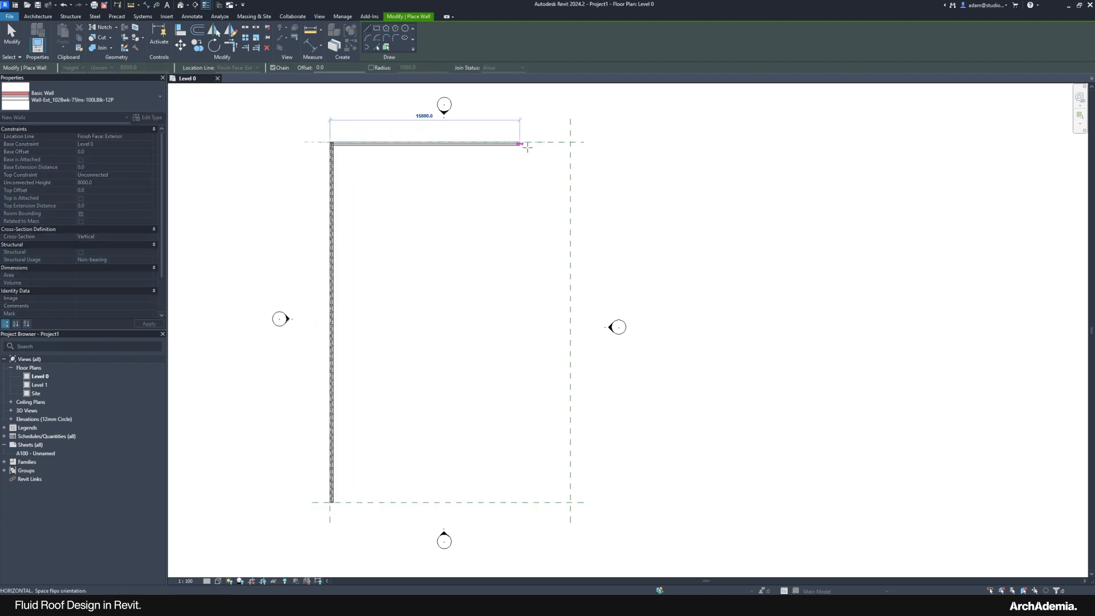
left_click(570, 143)
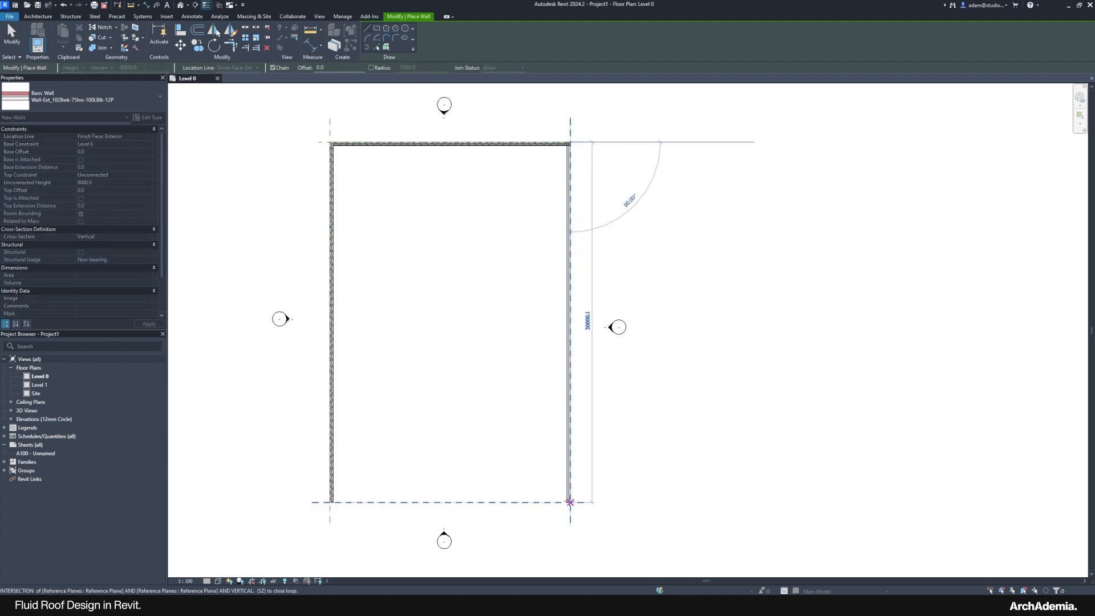
left_click(570, 502)
left_click(329, 502)
key("Escape")
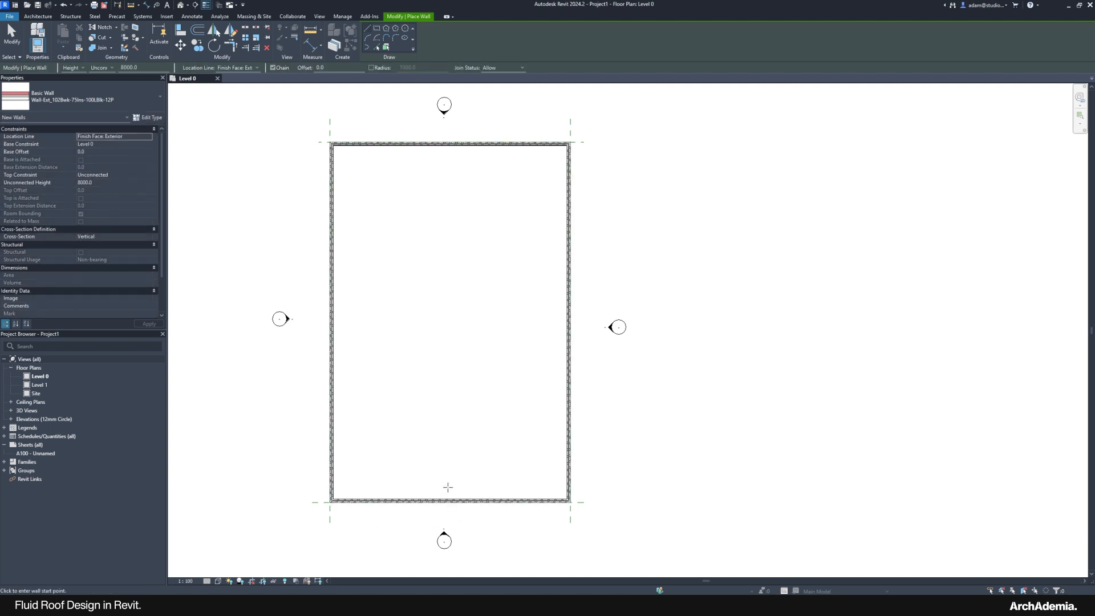
Step: Add an interior wall from the bottom wall's midpoint up to the top wall
left_click(450, 501)
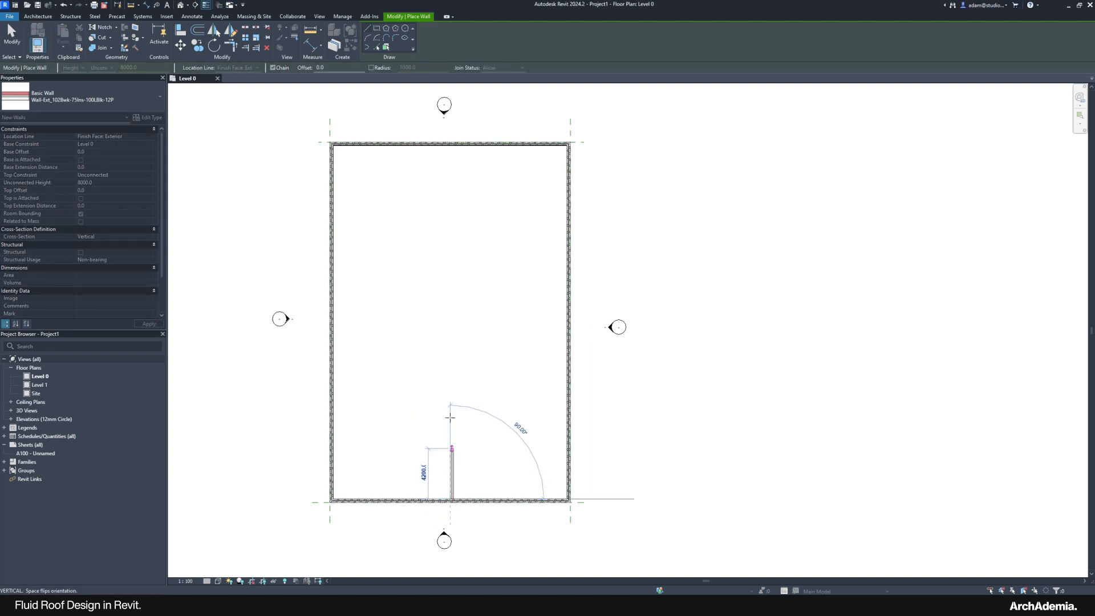
left_click(451, 150)
key("Escape")
key("Escape")
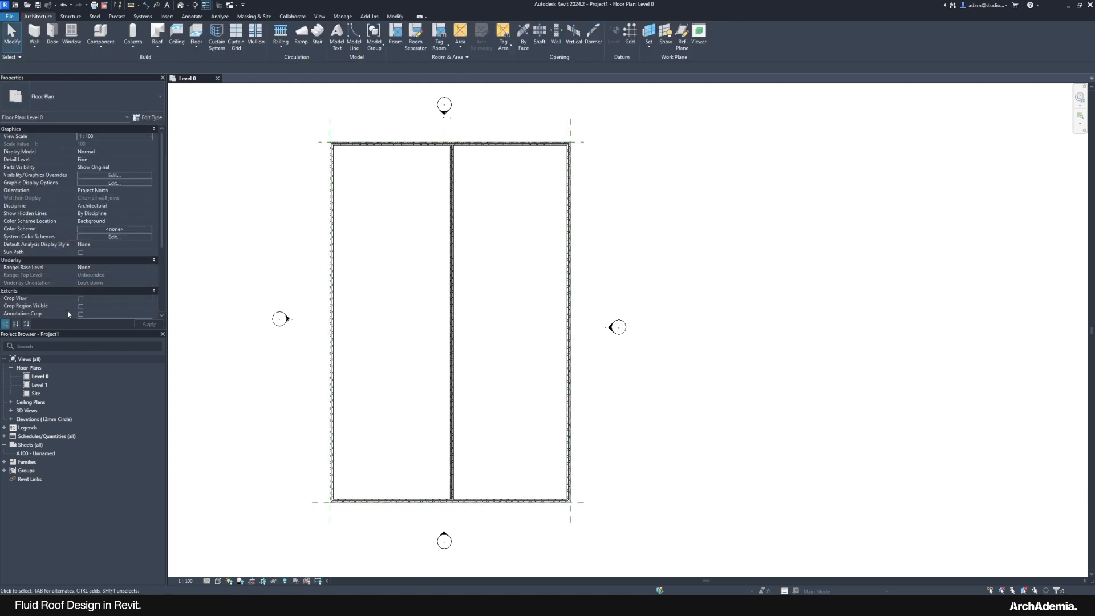
double_click(27, 411)
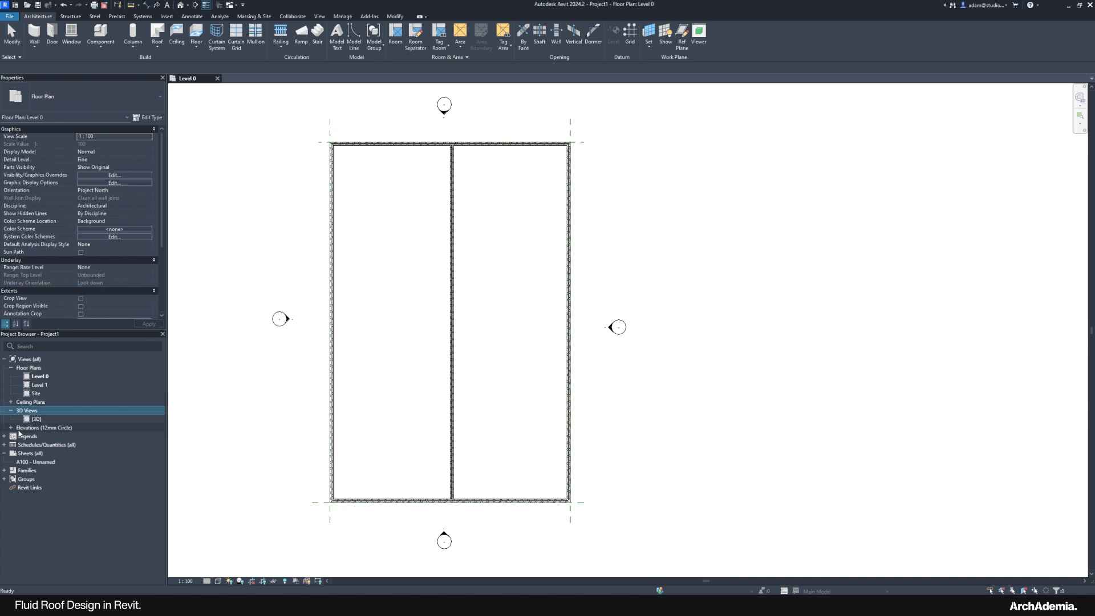
Step: In the East elevation, stretch the level lines past both ends of the wall
left_click(11, 429)
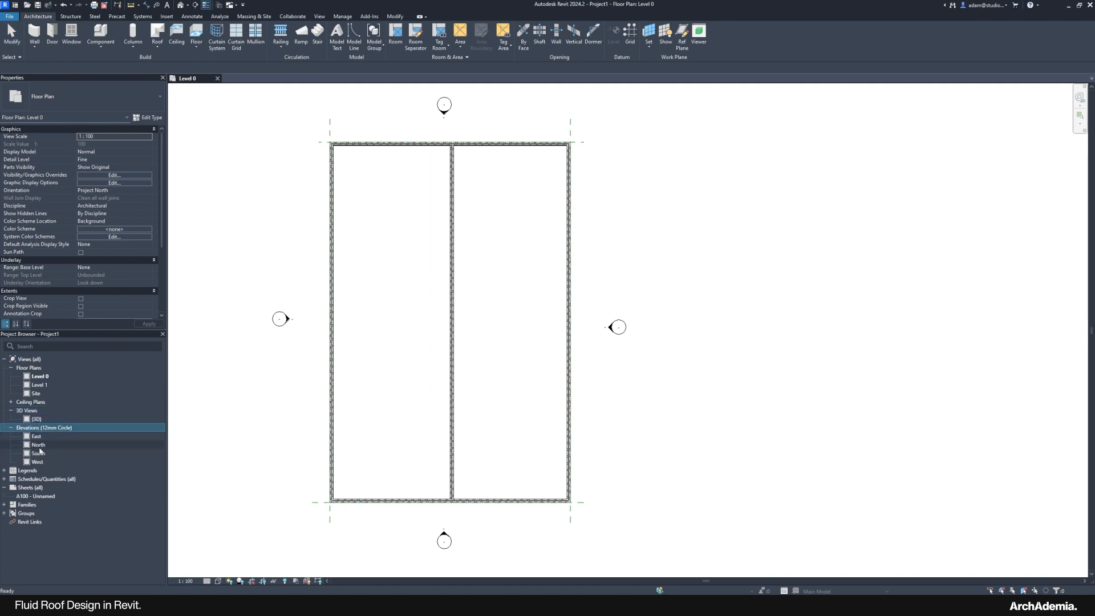
double_click(36, 436)
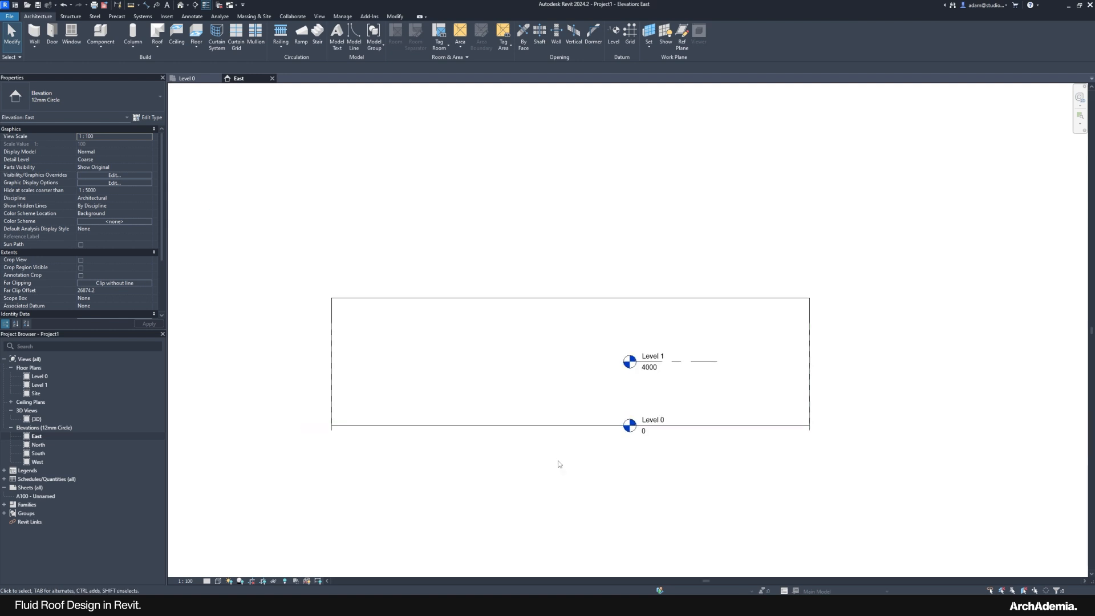
left_click(644, 432)
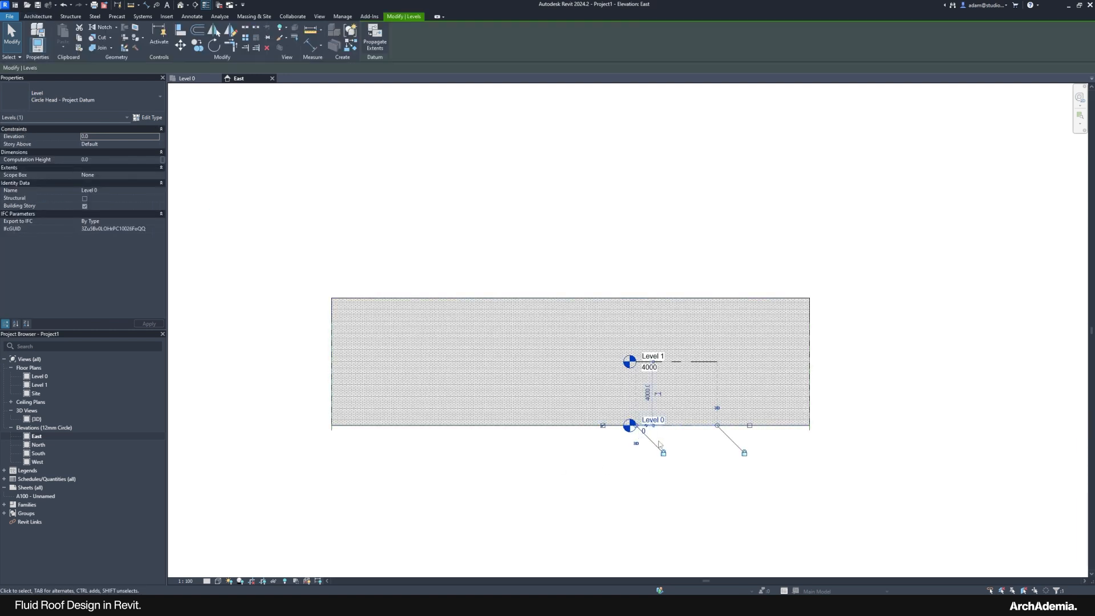
left_click_drag(635, 425, 253, 425)
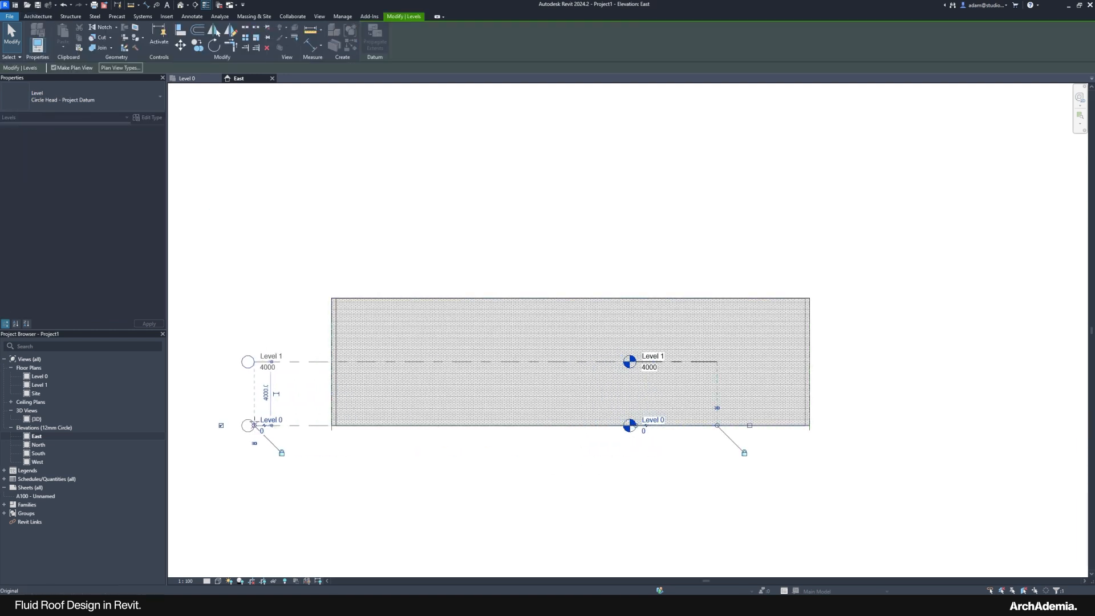
left_click_drag(716, 425, 893, 425)
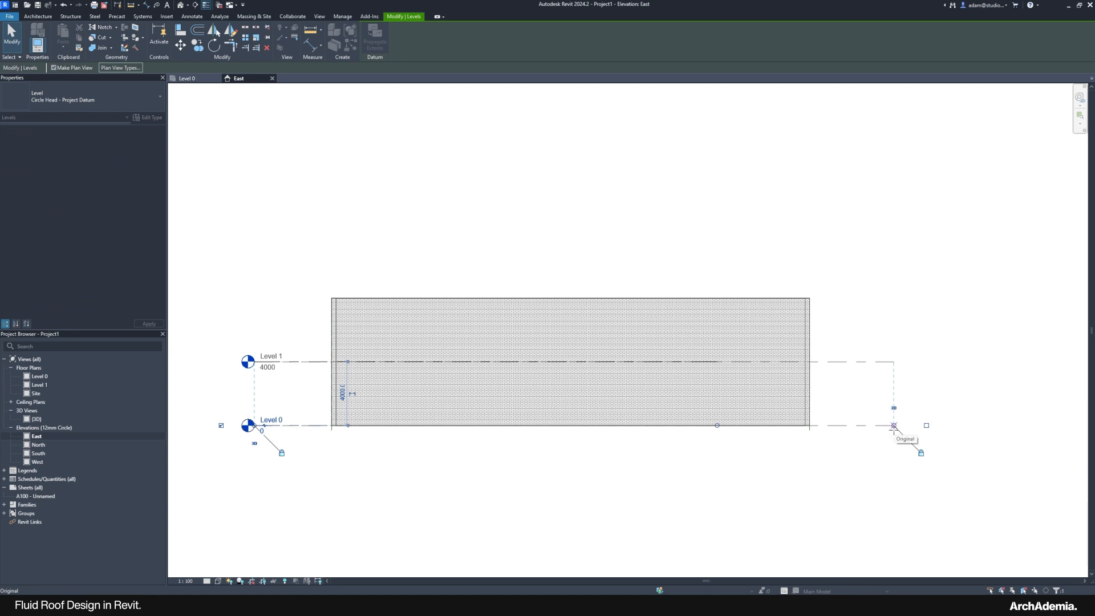
key("Escape")
left_click_drag(882, 248, 325, 328)
left_click(318, 242)
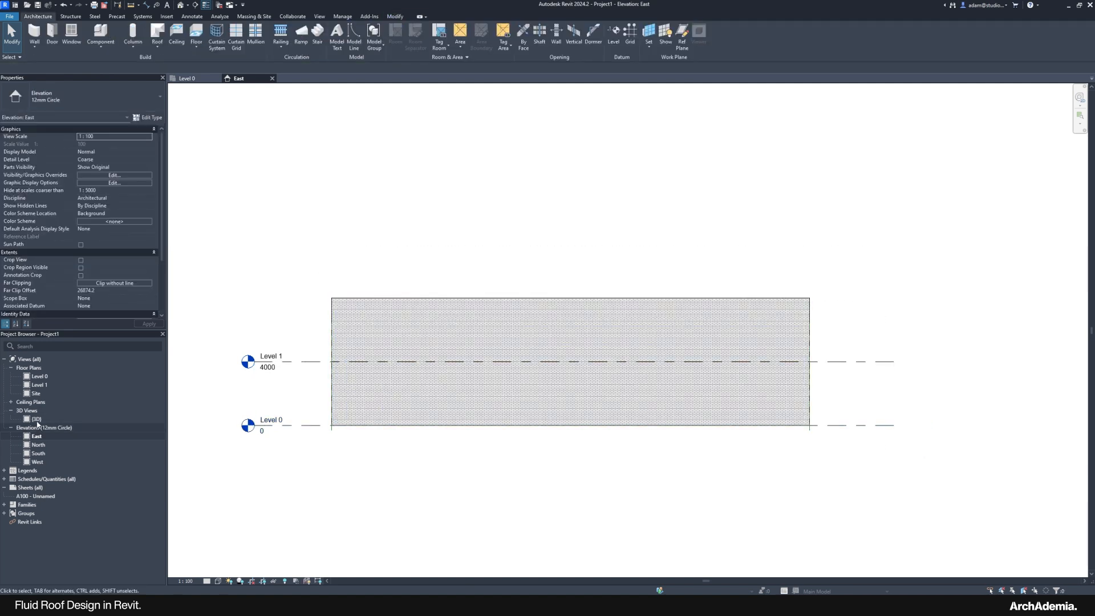
Step: In the 3D view, select all five walls and edit their Top Constraint
double_click(147, 419)
middle_click_drag(321, 351, 467, 230, "shift")
left_click_drag(794, 246, 285, 314)
middle_click_drag(405, 344, 349, 363, "shift")
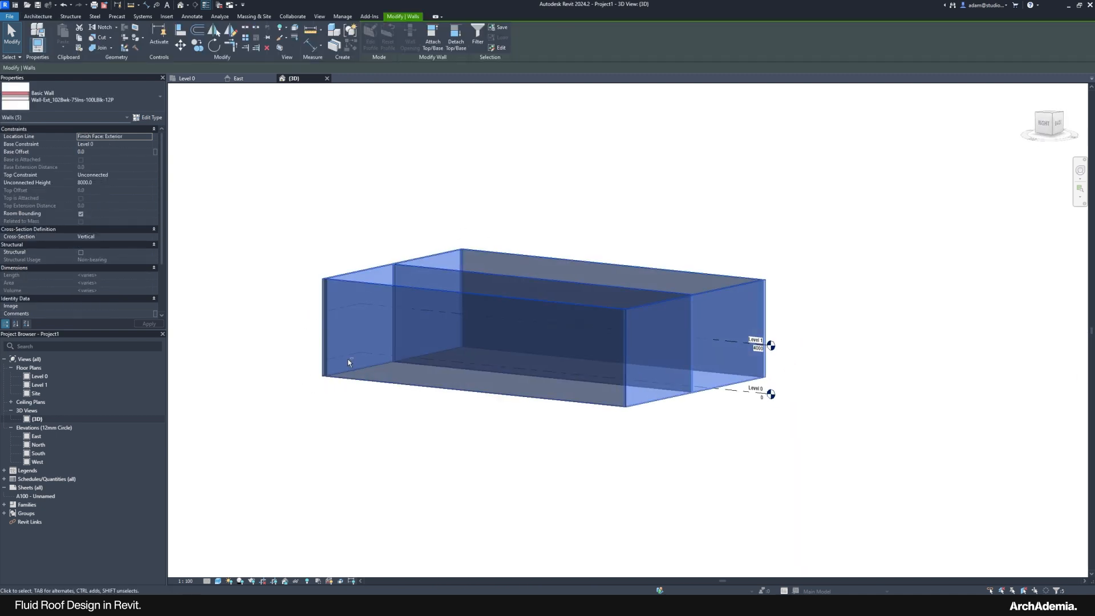
left_click(149, 173)
left_click(138, 175)
Step: Set the five walls' Top Constraint to Up to level: Level 1
left_click(110, 196)
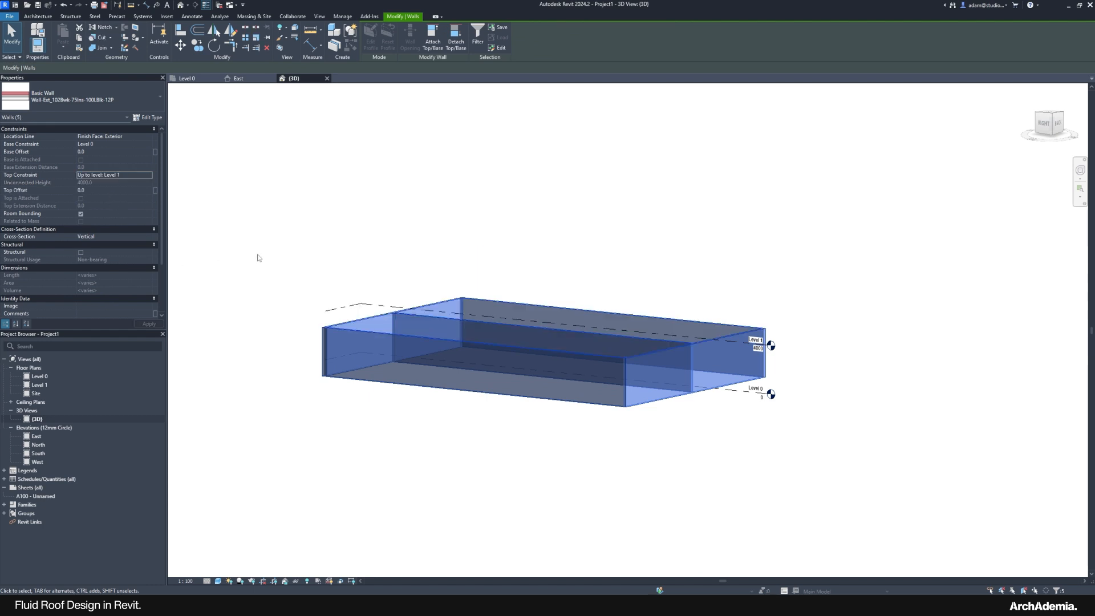
left_click(288, 248)
middle_click_drag(562, 342, 540, 435, "shift")
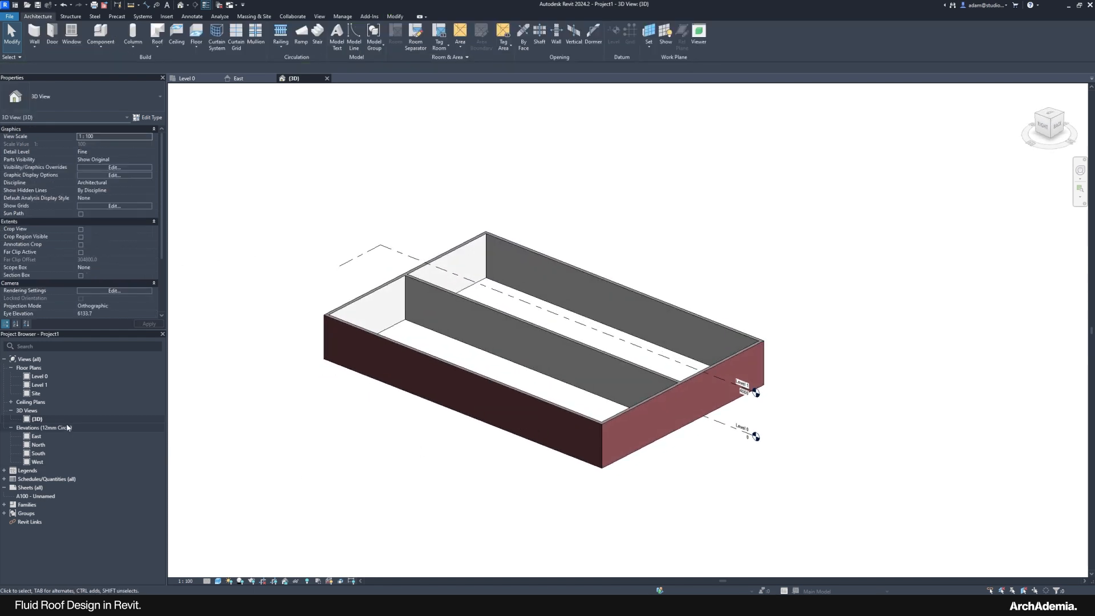
Step: In the North elevation, stretch Levels 0 and 1 past the walls, then return to {3D}
double_click(36, 436)
double_click(38, 444)
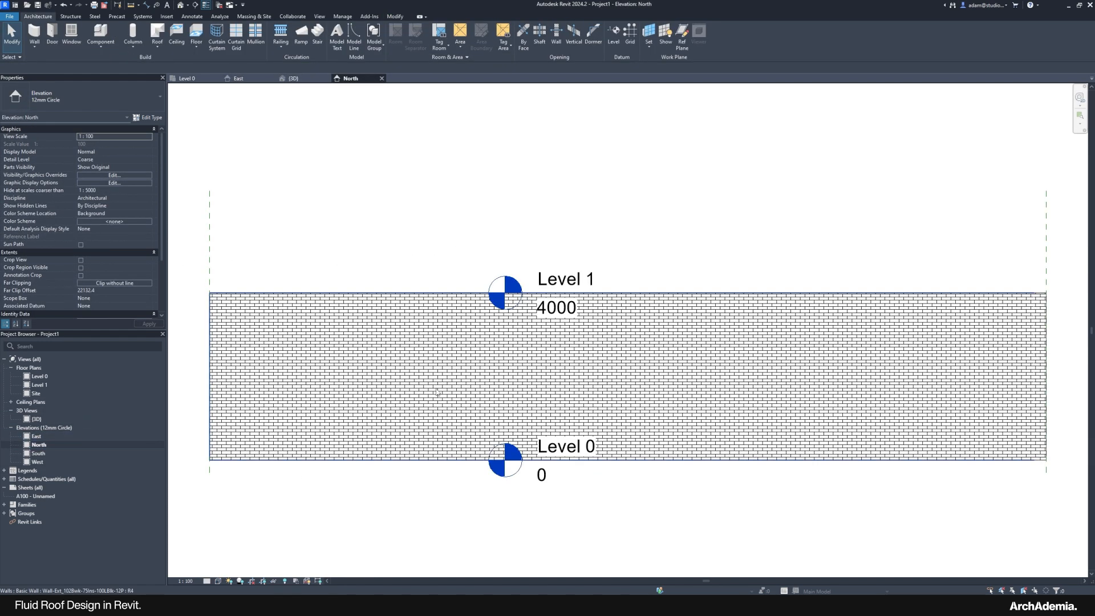
left_click(464, 345)
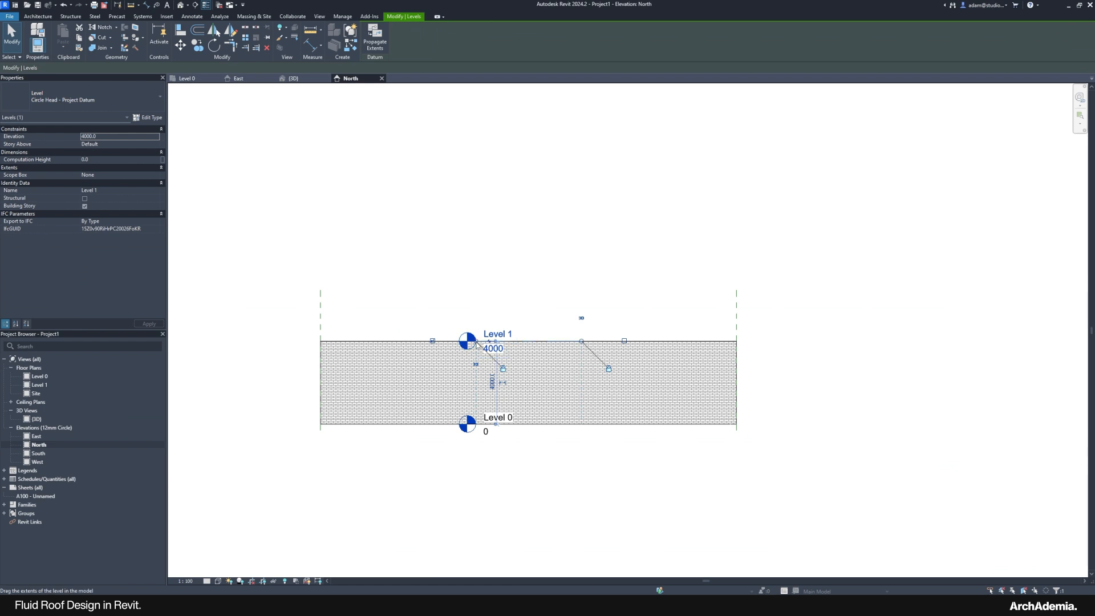
left_click_drag(464, 345, 254, 354)
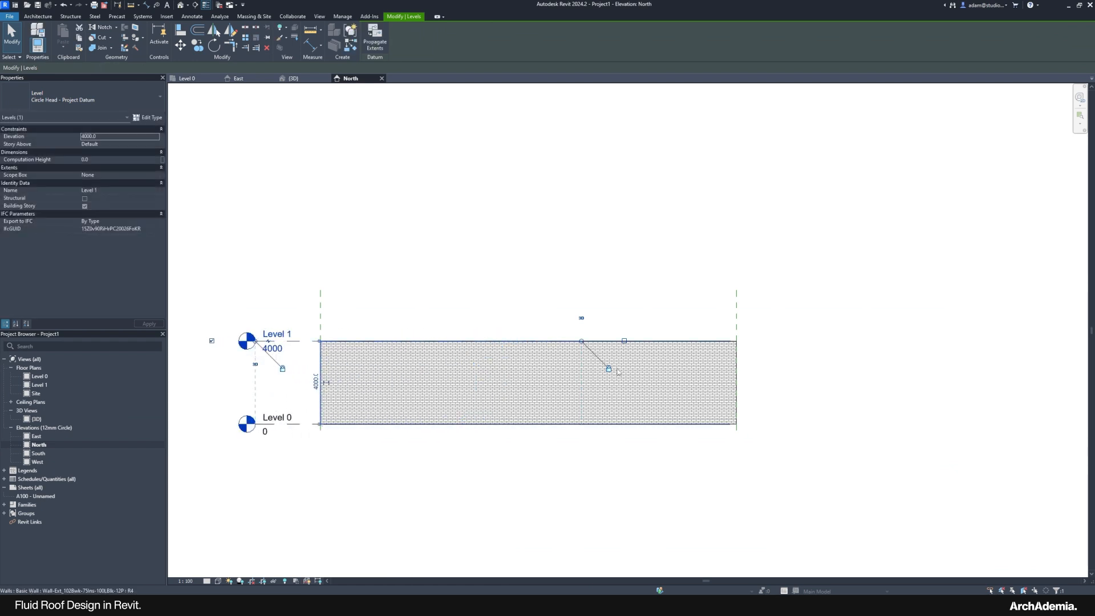
left_click_drag(581, 341, 798, 340)
left_click(544, 271)
scroll(530, 261, "down", 1)
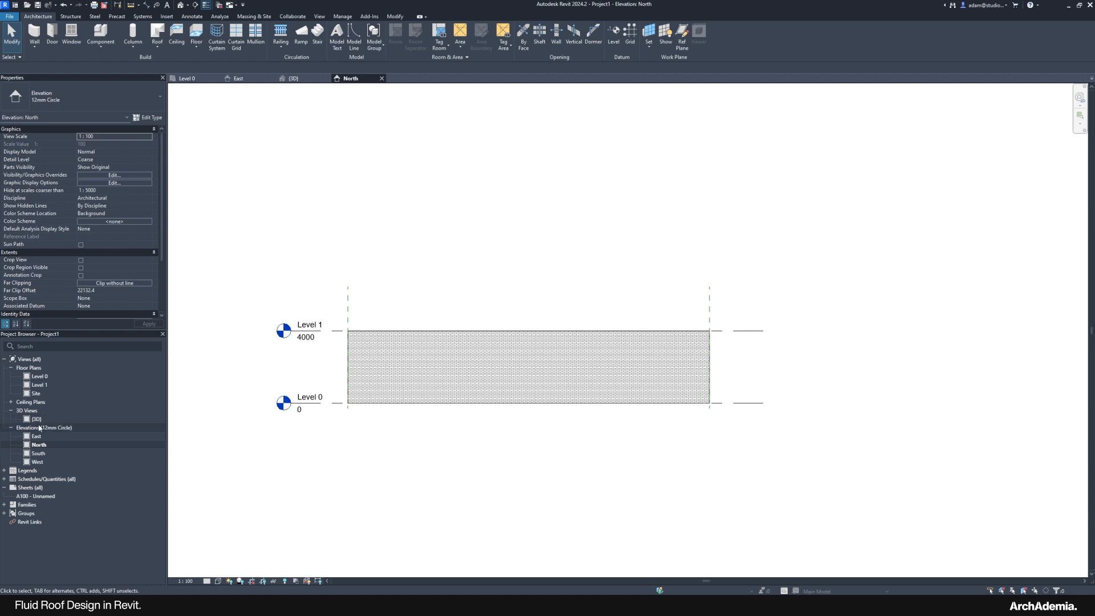
double_click(86, 419)
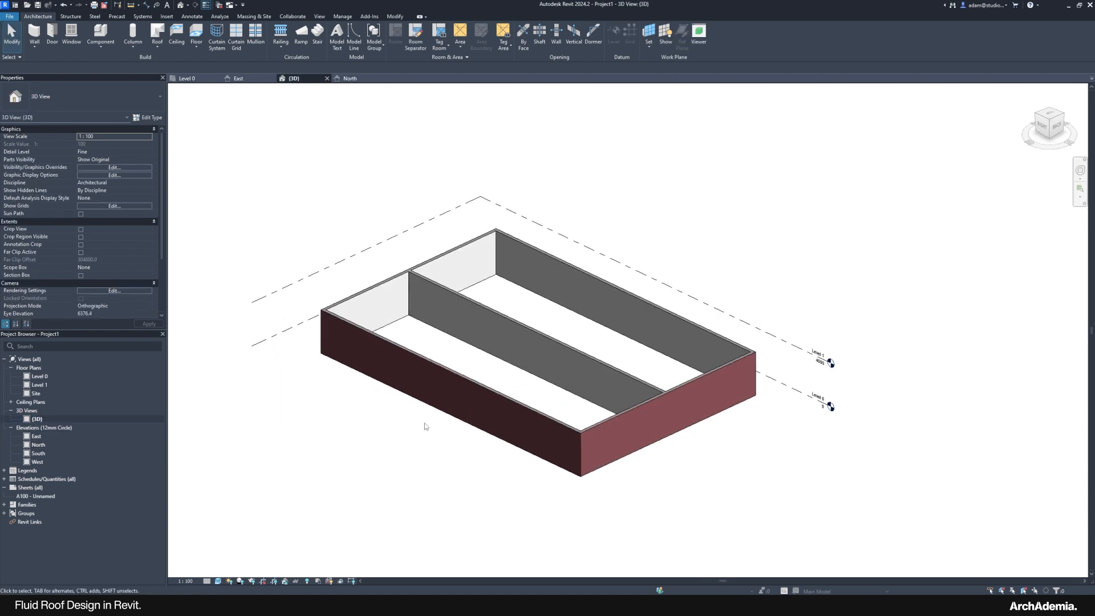
Step: Split the front wall with SL and shorten its left segment to open a gap
key("s")
key("l")
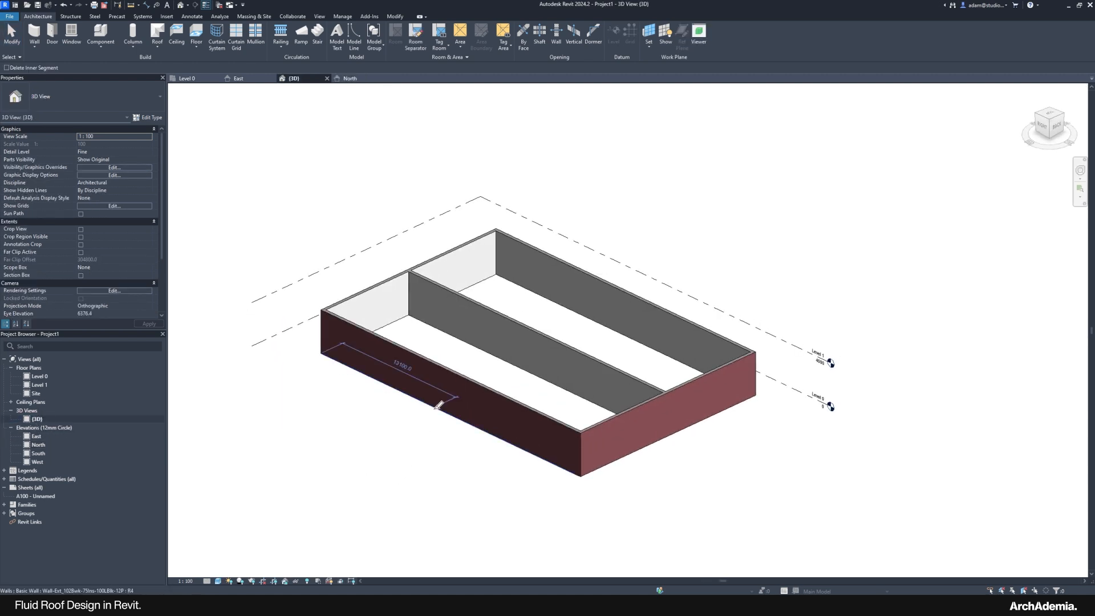
left_click(455, 371)
key("Escape")
left_click(445, 396)
scroll(459, 403, "up", 2)
left_click_drag(450, 420, 403, 395)
key("Escape")
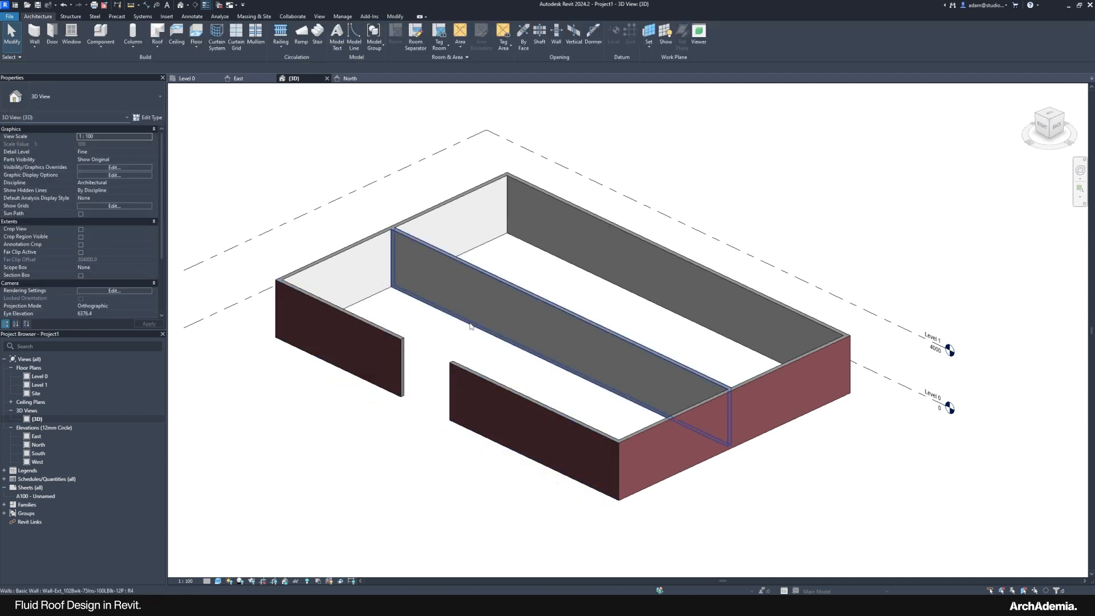
Step: Raise the interior wall's top above the other walls
left_click(470, 325)
left_click_drag(562, 299, 563, 266)
left_click(676, 166)
scroll(479, 298, "down", 2)
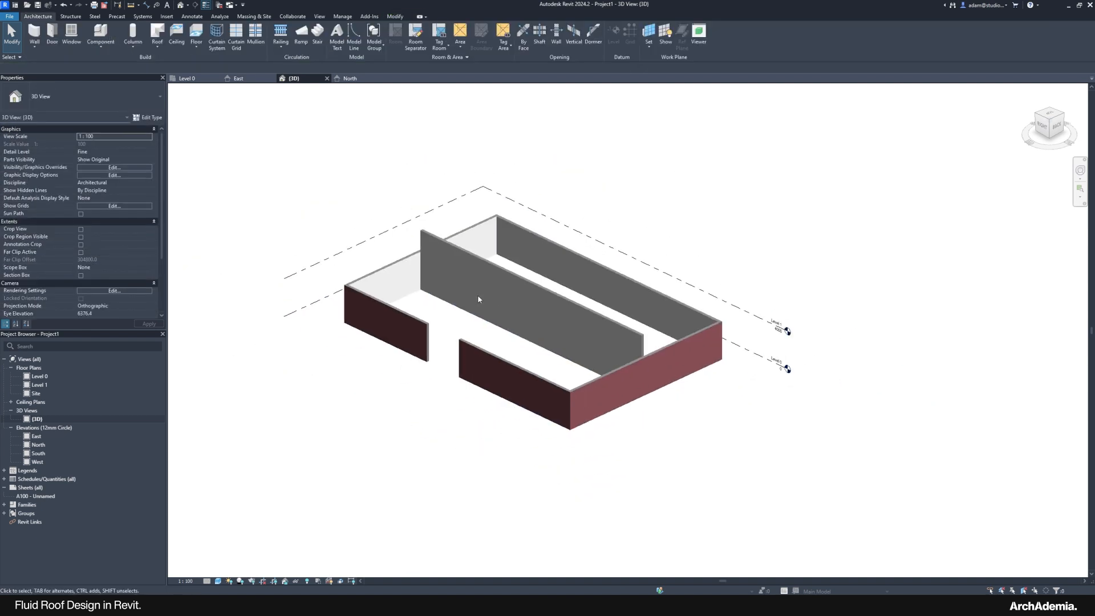
middle_click_drag(492, 415, 439, 422, "shift")
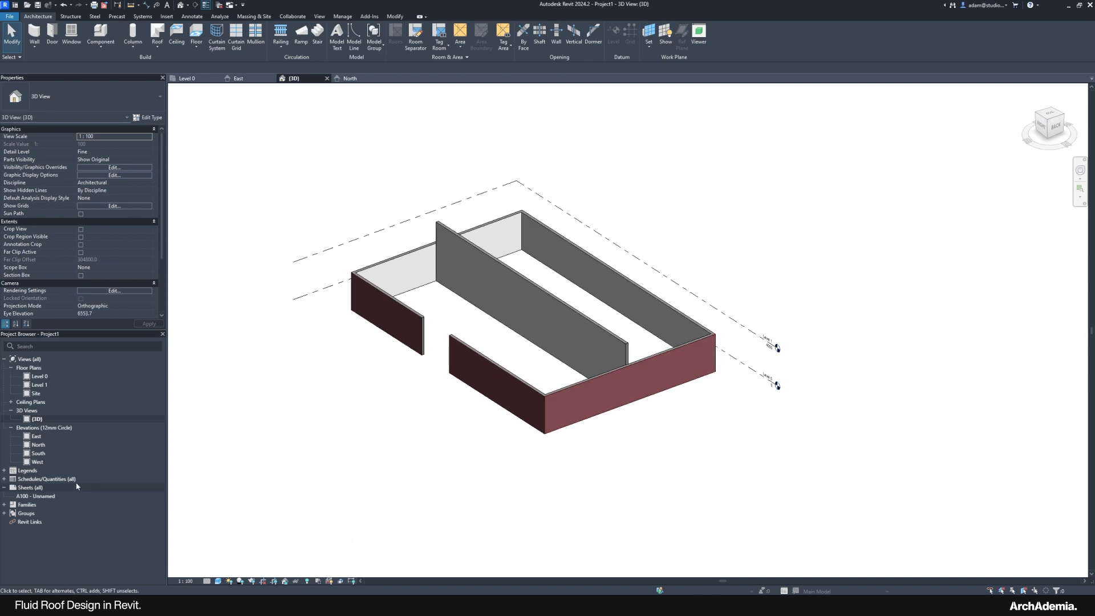
Step: Open the East elevation and pan to frame the walls
double_click(37, 437)
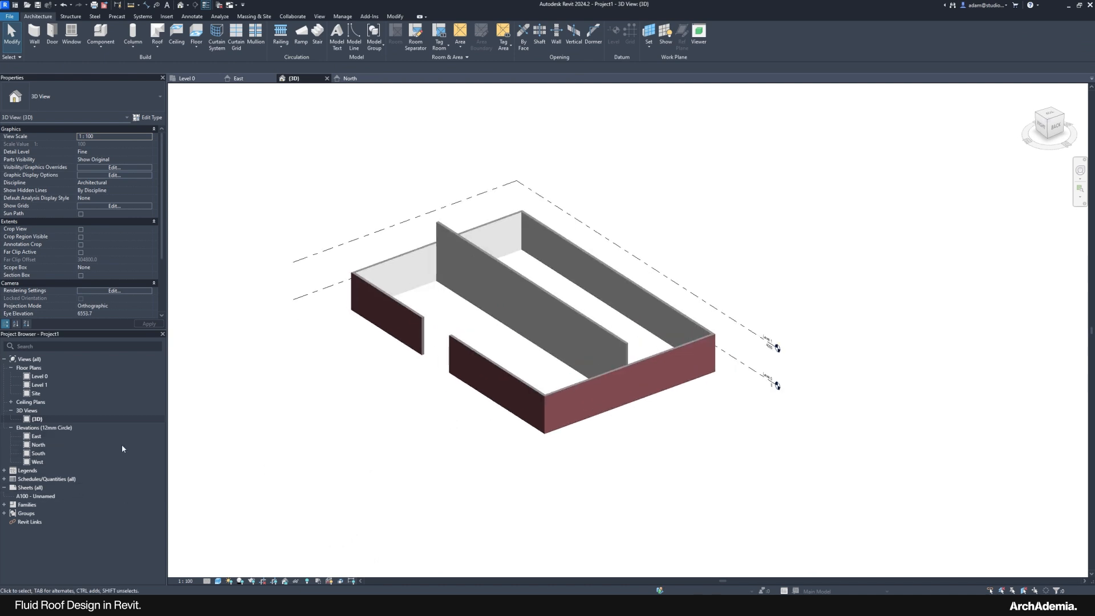
scroll(357, 444, "down", 1)
middle_click_drag(524, 283, 486, 285)
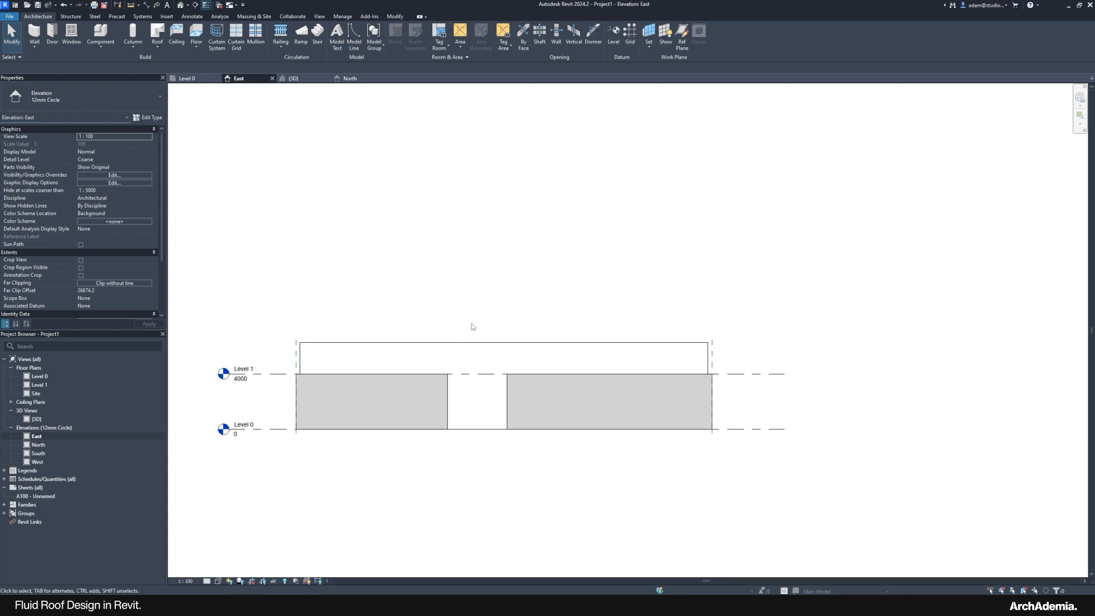
middle_click_drag(485, 315, 478, 312)
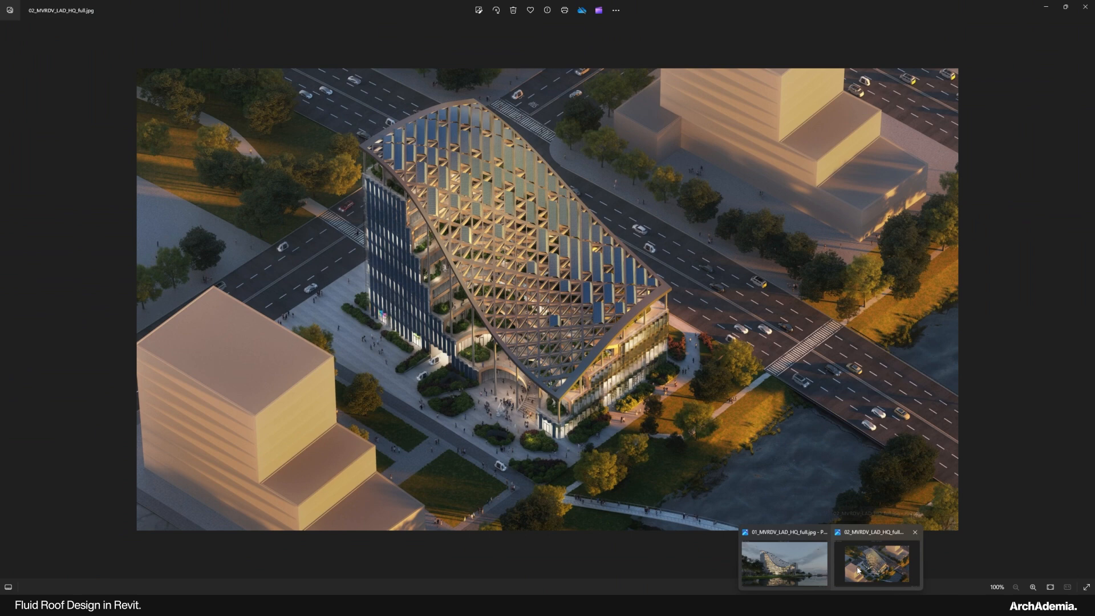
Step: View the S-curved roof render 01_MVRDV_LAD_HQ_full.jpg zoomed in, then minimise it
left_click(858, 570)
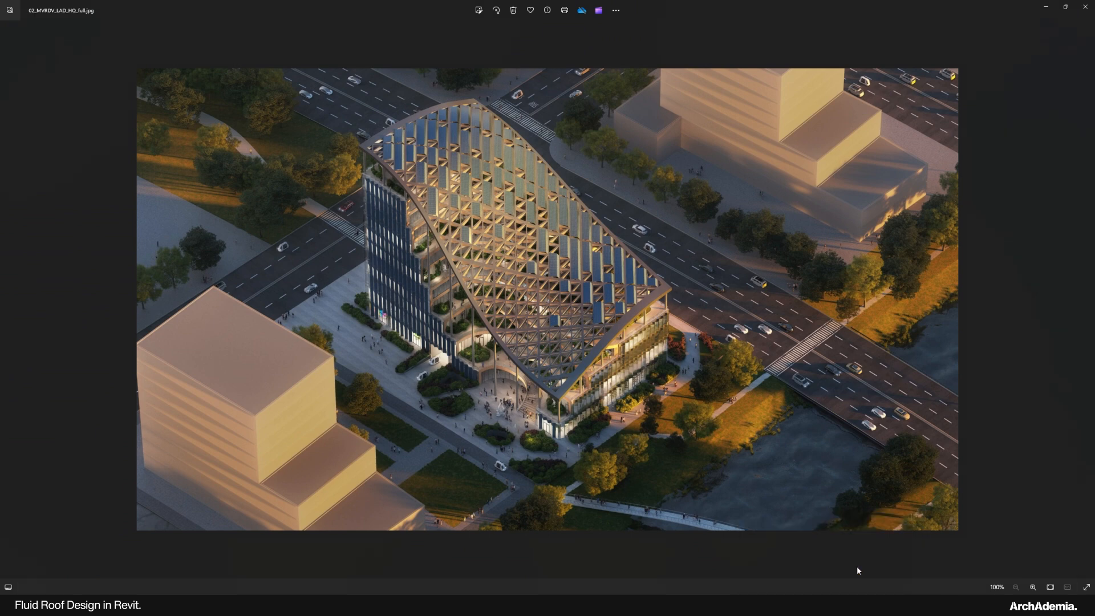
mouse_move(831, 605)
left_click(798, 565)
scroll(317, 301, "up", 1)
scroll(316, 301, "up", 2)
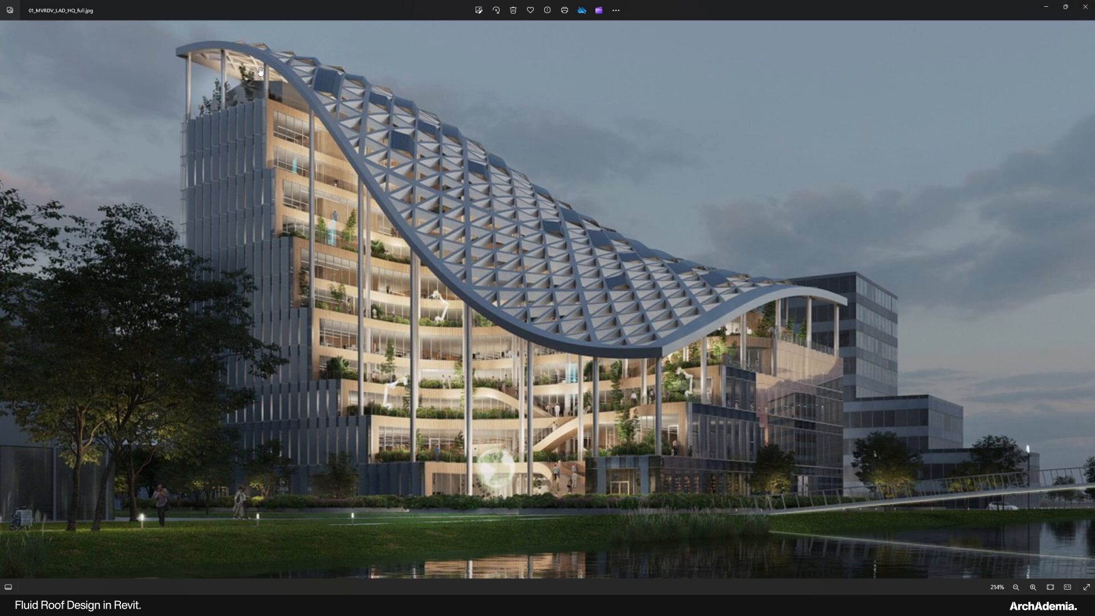
left_click(1046, 8)
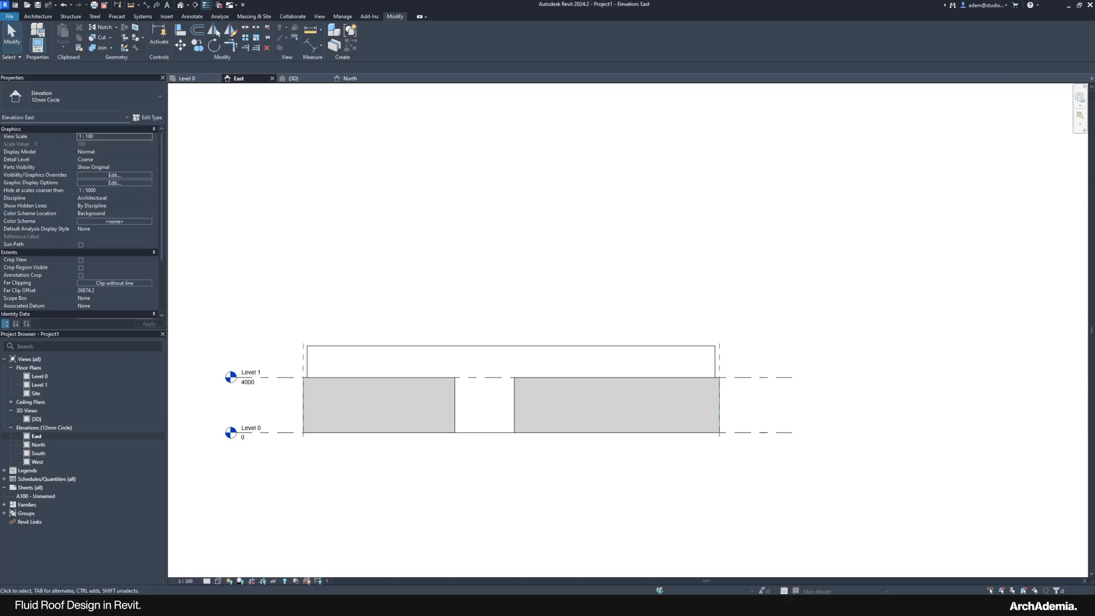
Step: Set Level 1's elevation to 3000 in Properties
left_click(276, 378)
scroll(203, 399, "up", 3)
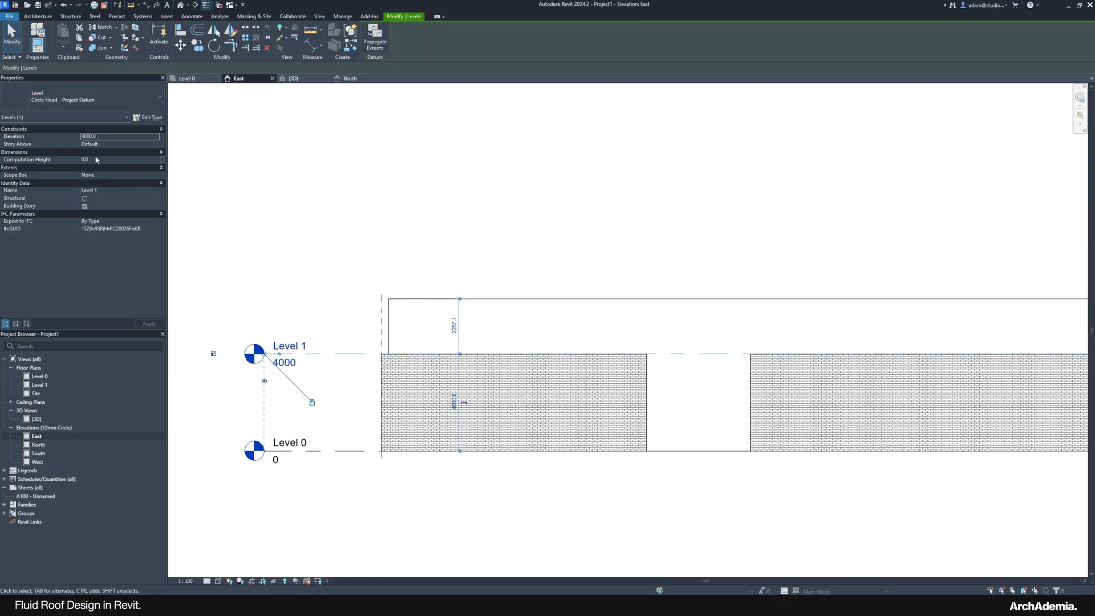
left_click(103, 135)
type("3000")
key("Return")
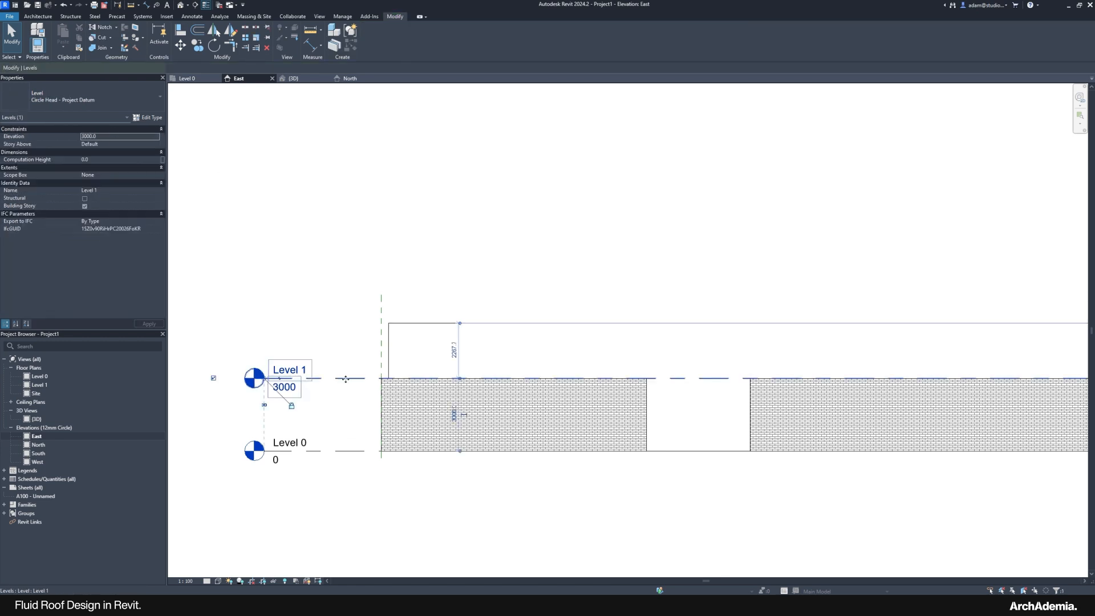
Step: Copy the level with MV (Multiple) to place Levels 2–4 at 6000, 9000 and 12000
key("m")
key("v")
scroll(361, 417, "down", 3)
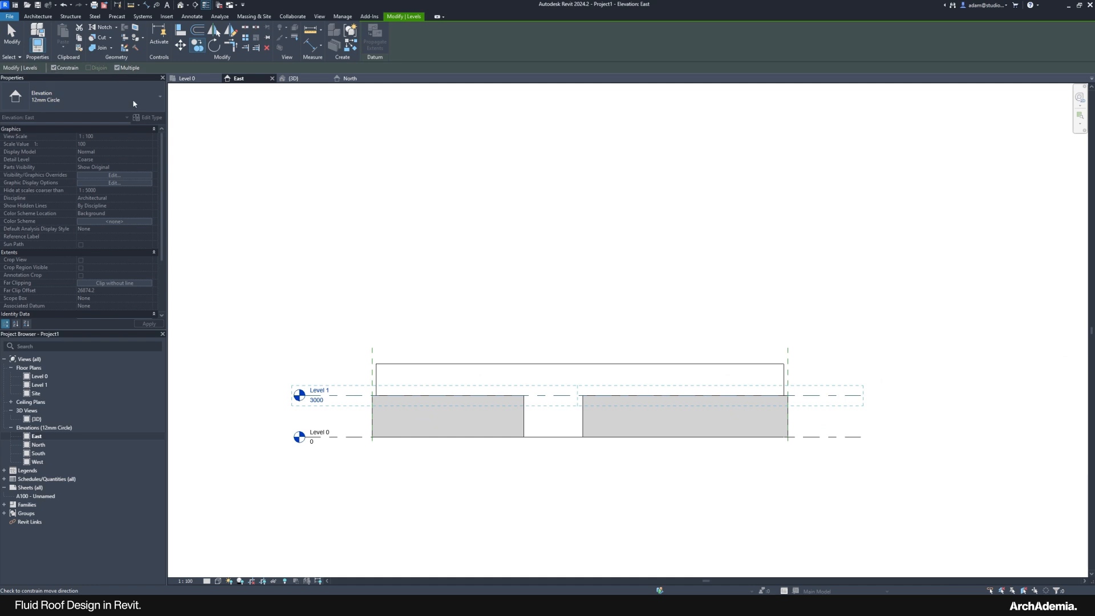
left_click(354, 395)
left_click(352, 353)
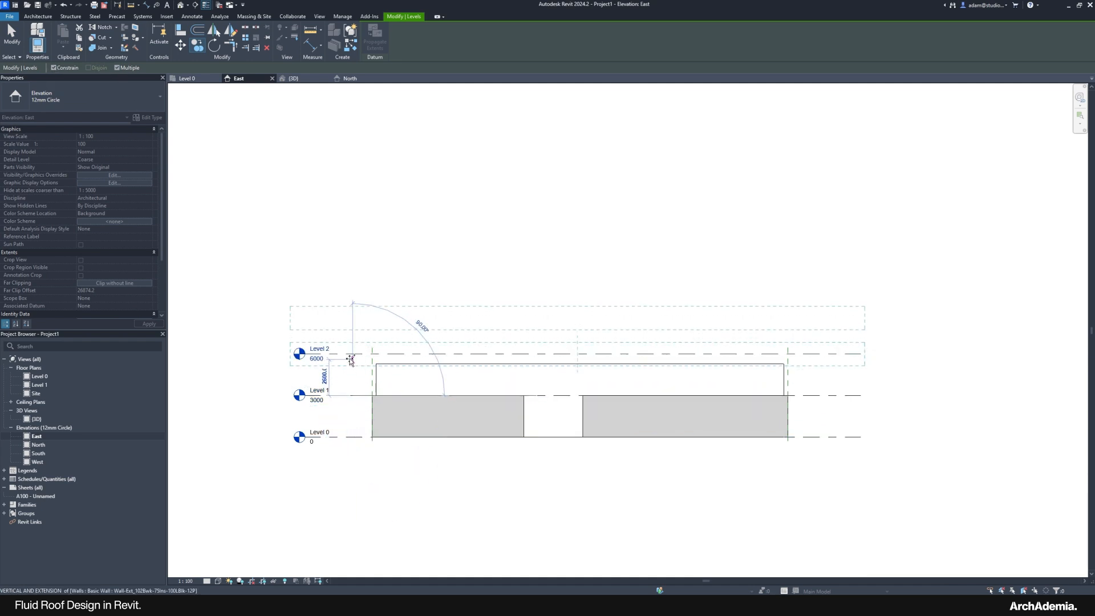
left_click(350, 312)
left_click(349, 270)
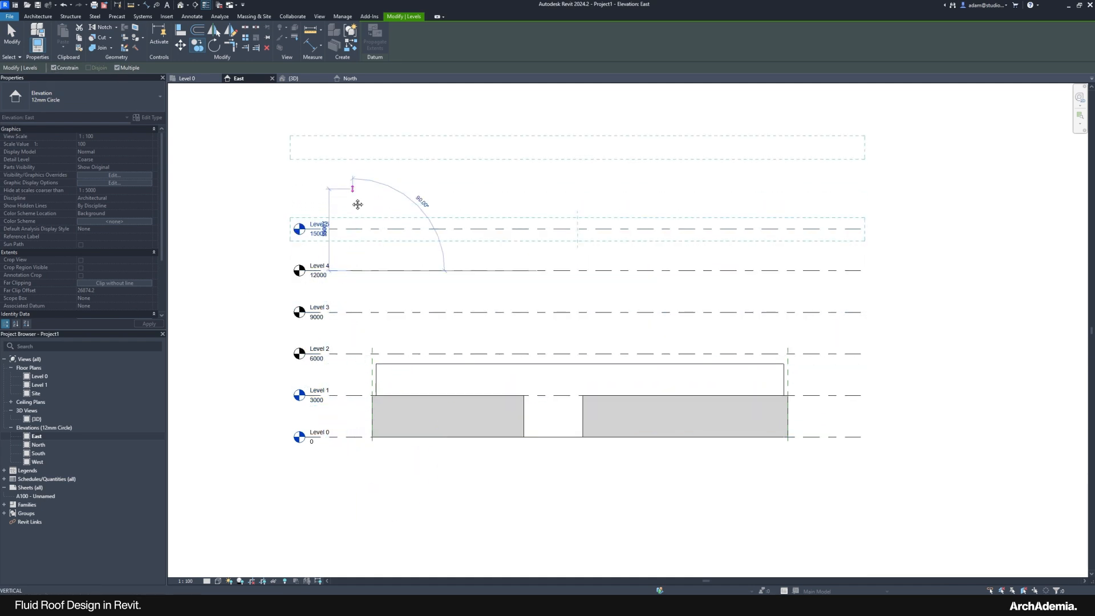
Step: Continue placing levels every 3000 up to Level 12 at 36000
middle_click_drag(351, 221, 328, 367)
left_click(328, 368)
left_click(329, 326)
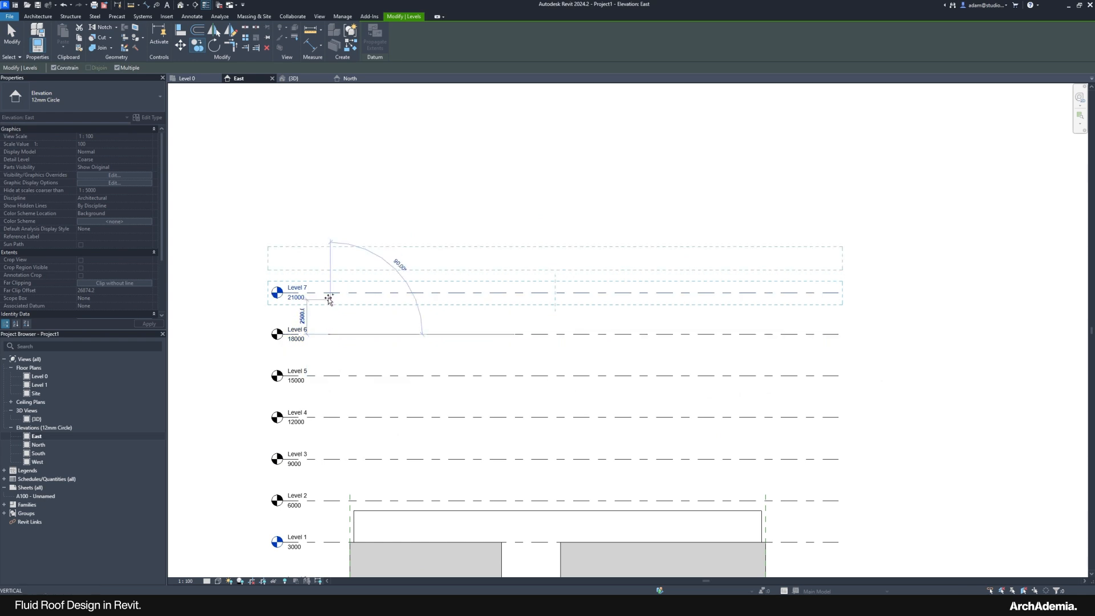
left_click(329, 284)
left_click(329, 251)
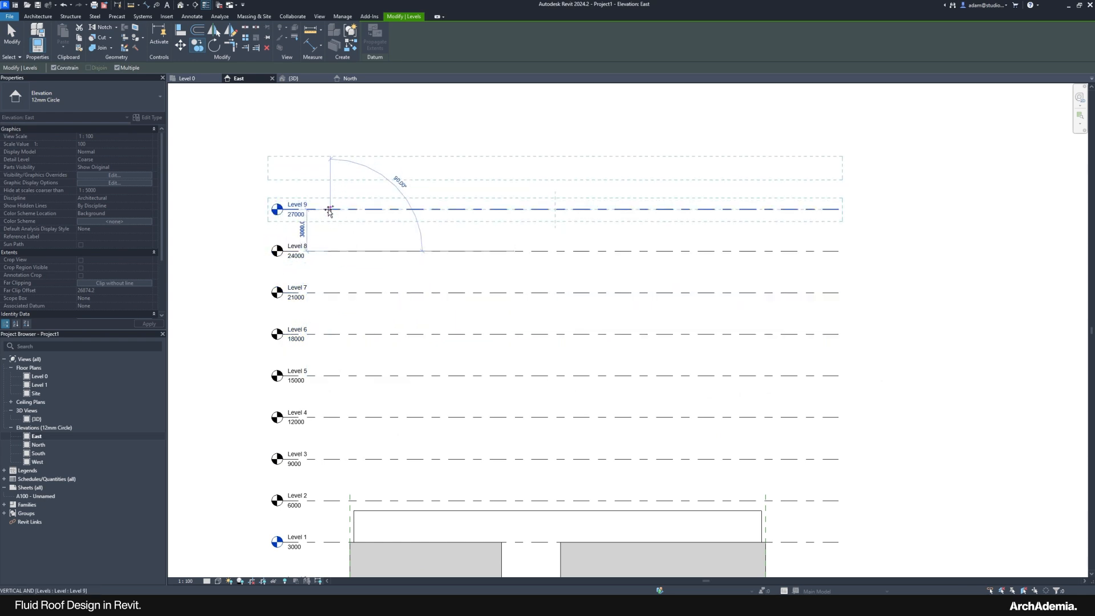
left_click(330, 209)
left_click(330, 168)
left_click(330, 126)
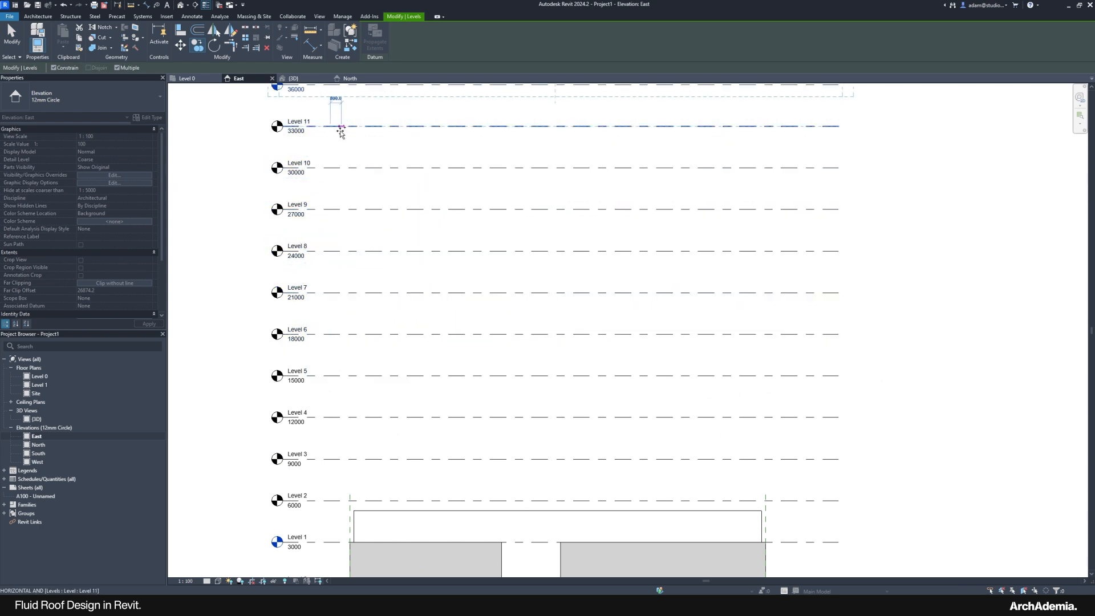
scroll(365, 305, "down", 2)
key("Escape")
key("Escape")
middle_click_drag(265, 326, 277, 324)
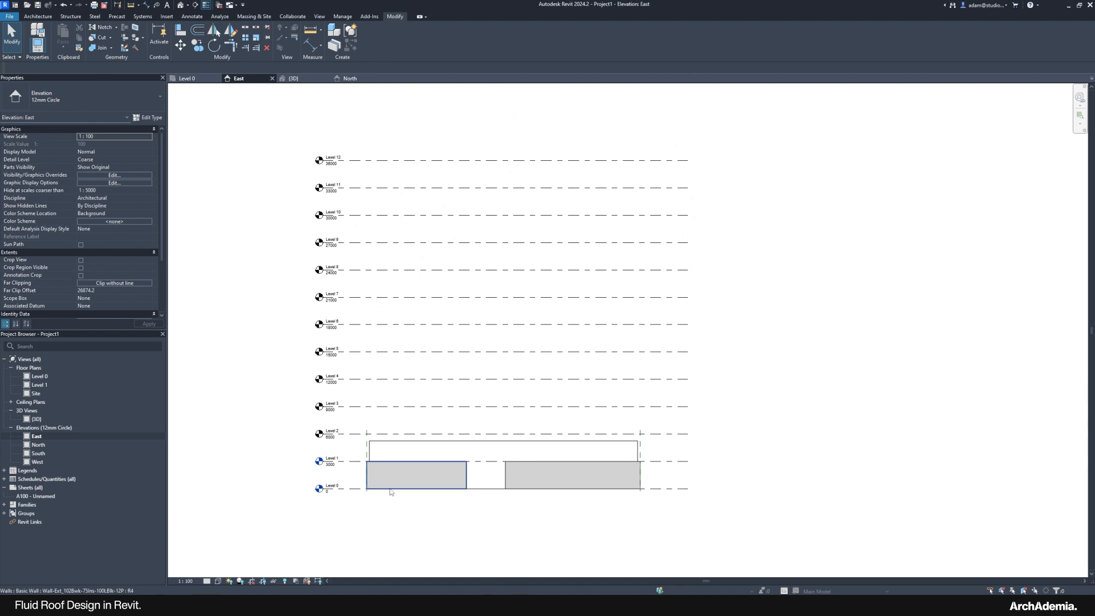
middle_click_drag(315, 460, 329, 460)
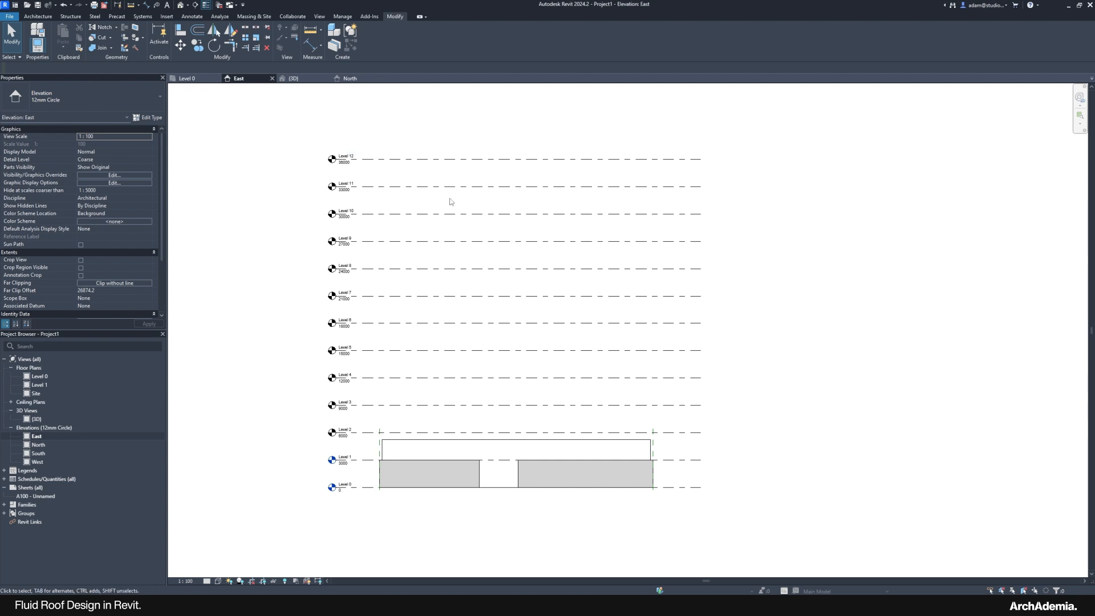
Step: In the East elevation, stretch both wall-end reference planes up above the top levels
left_click(377, 443)
left_click(377, 444)
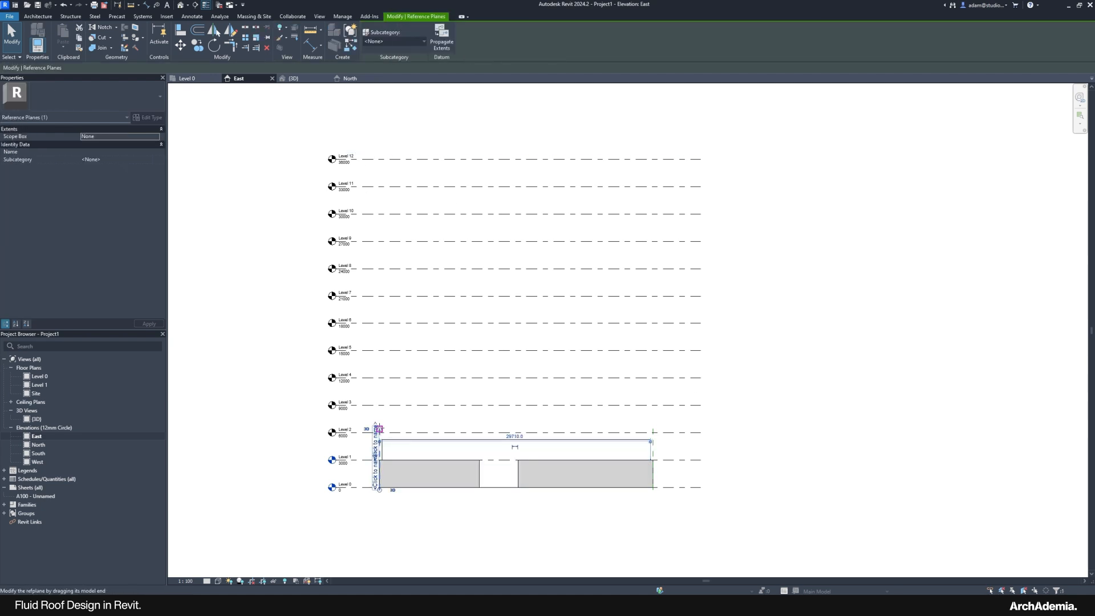
left_click_drag(378, 429, 378, 129)
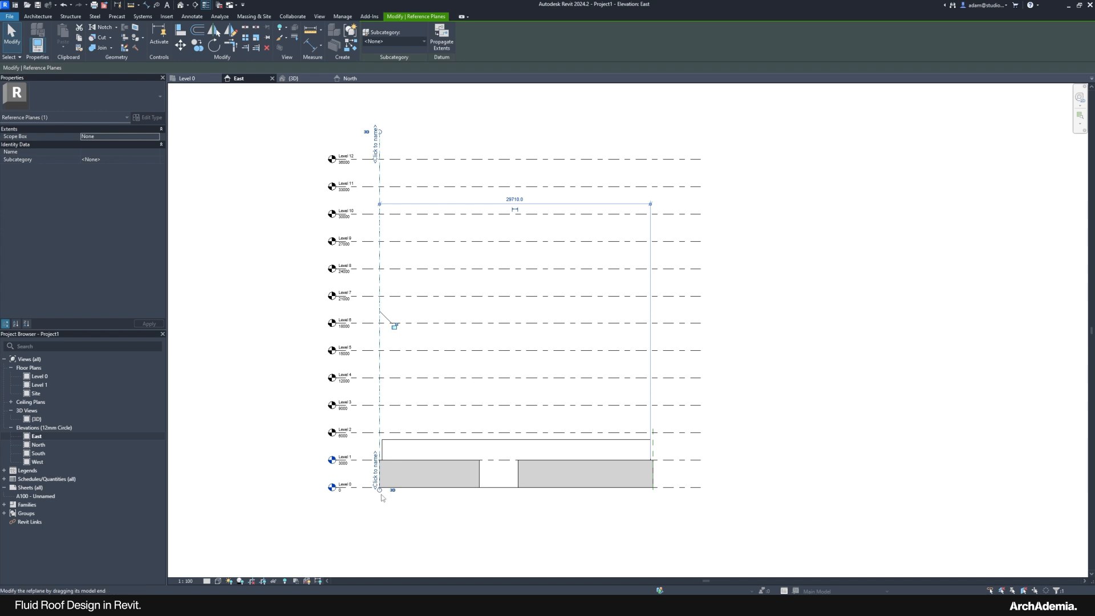
left_click_drag(380, 491, 379, 500)
key("Escape")
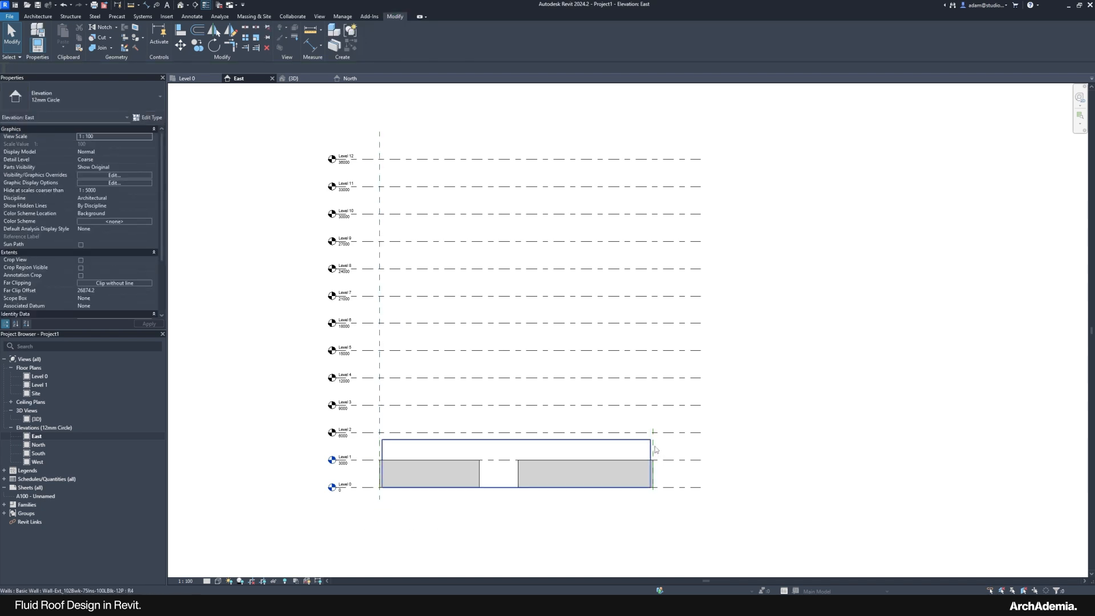
left_click(653, 445)
left_click_drag(653, 431, 660, 128)
key("Escape")
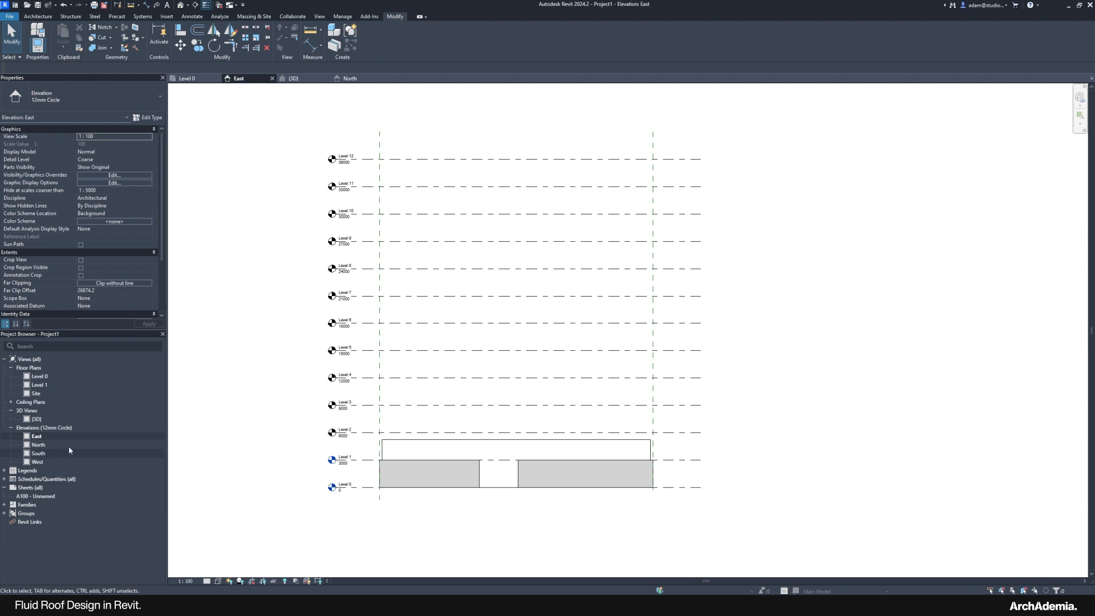
Step: In the North elevation, stretch the left and right reference planes above Level 12
double_click(38, 444)
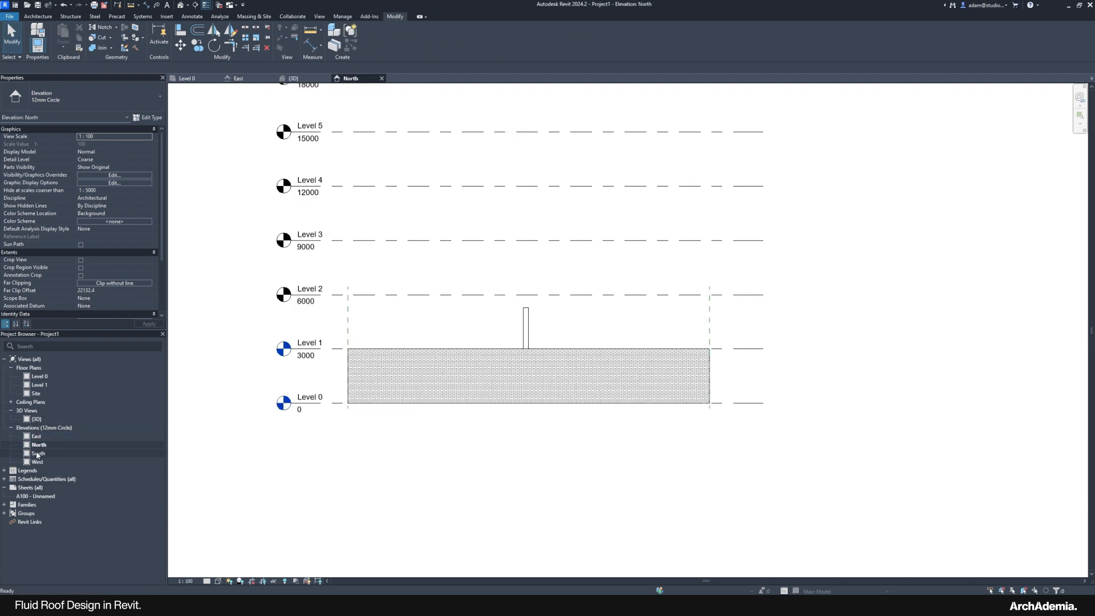
scroll(404, 526, "down", 2)
left_click(370, 412)
scroll(481, 539, "down", 1)
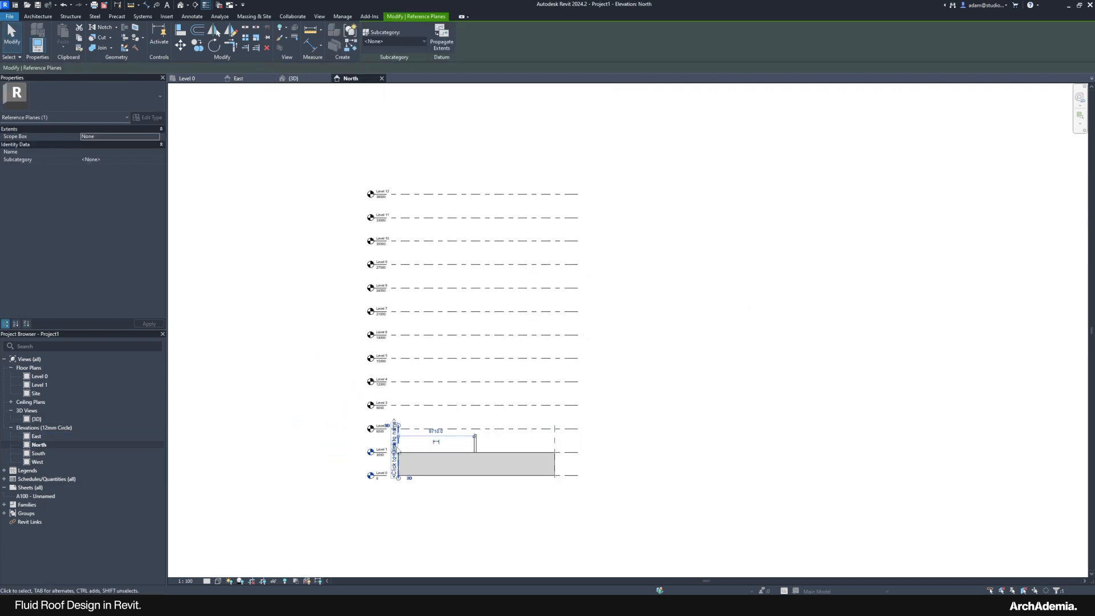
left_click_drag(398, 425, 398, 176)
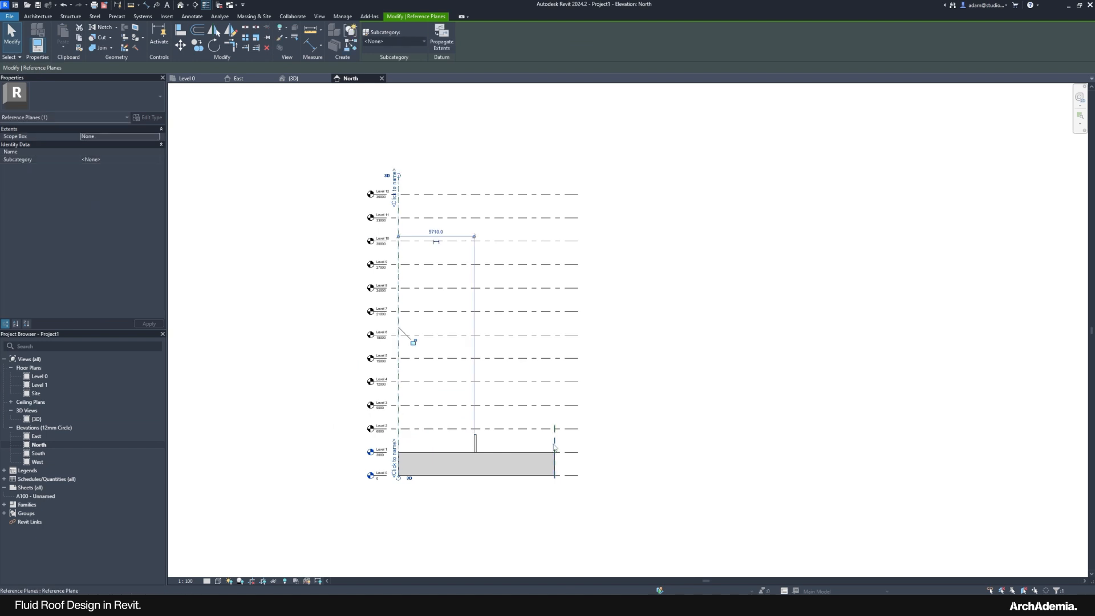
left_click(554, 448)
left_click_drag(554, 425, 554, 169)
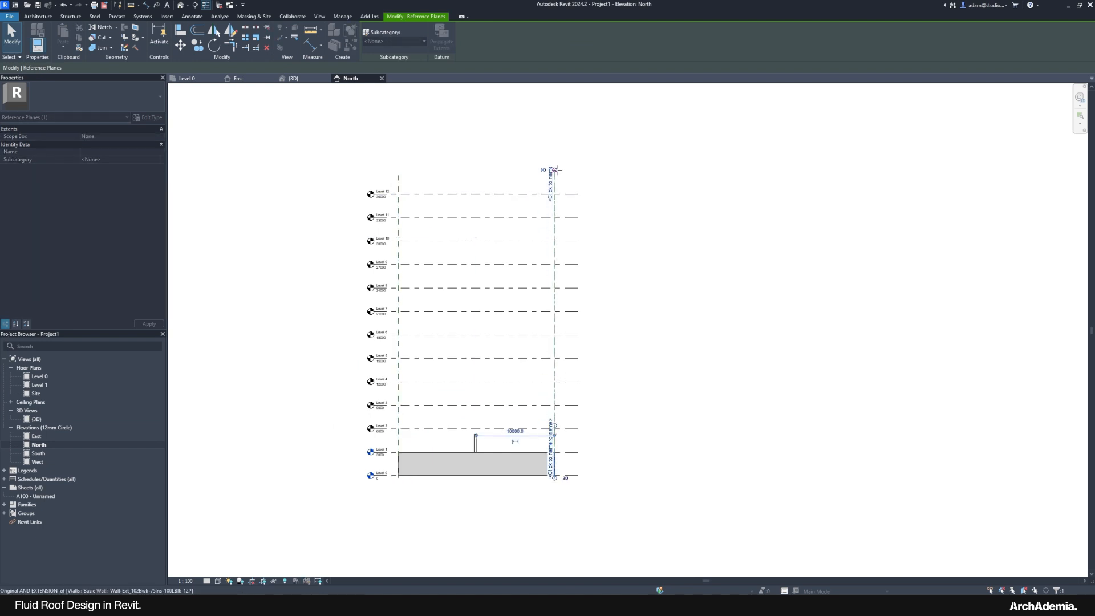
left_click(723, 389)
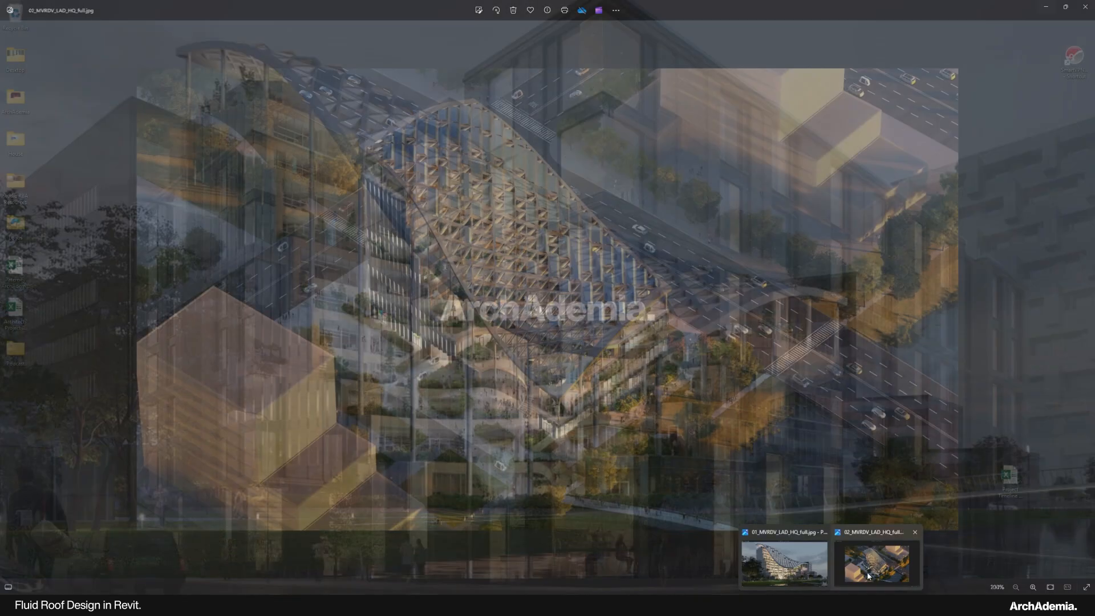
left_click(868, 575)
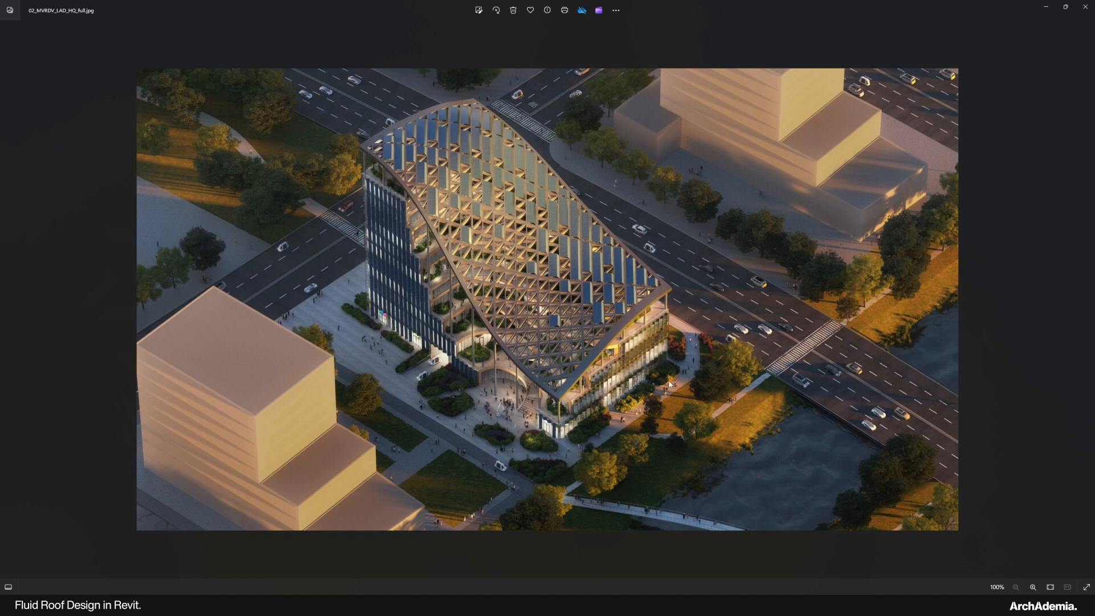
left_click(1051, 10)
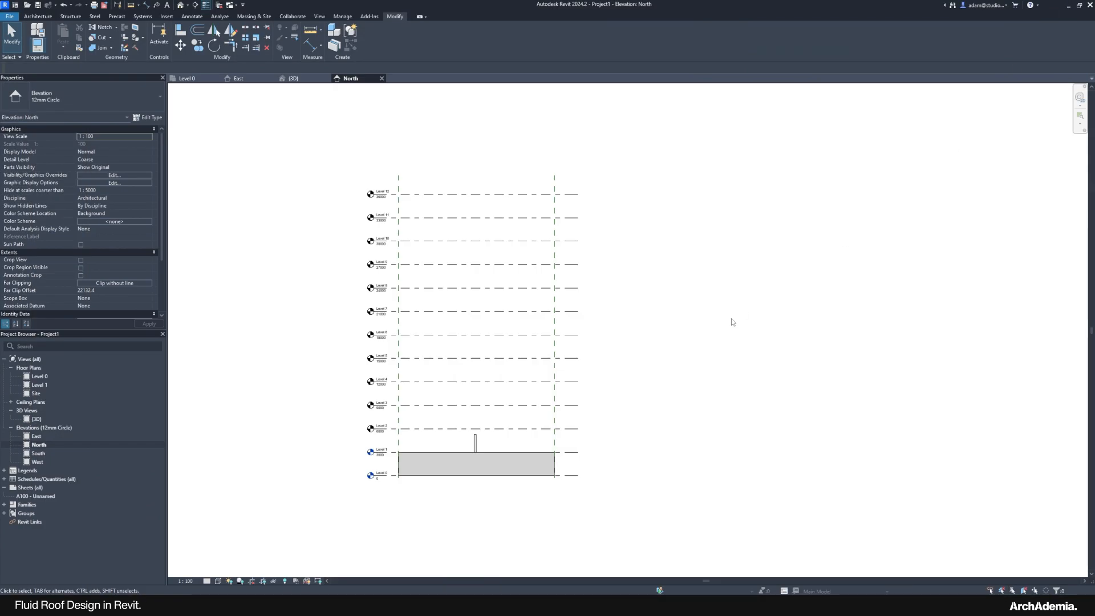
Step: Open the South and West elevations, then return to East after checking the reference render
double_click(38, 453)
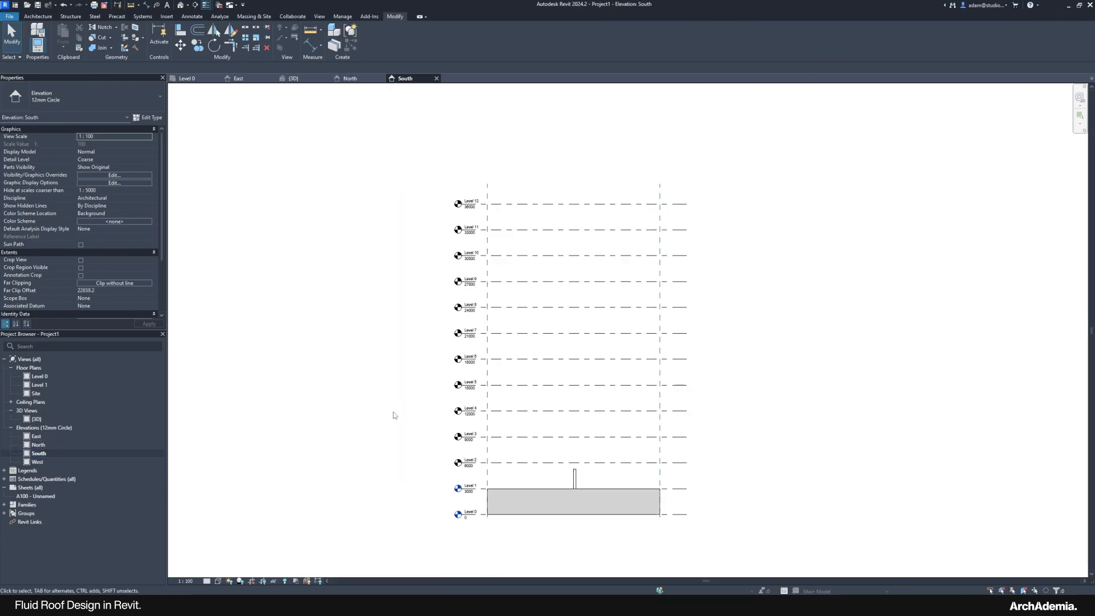
double_click(38, 461)
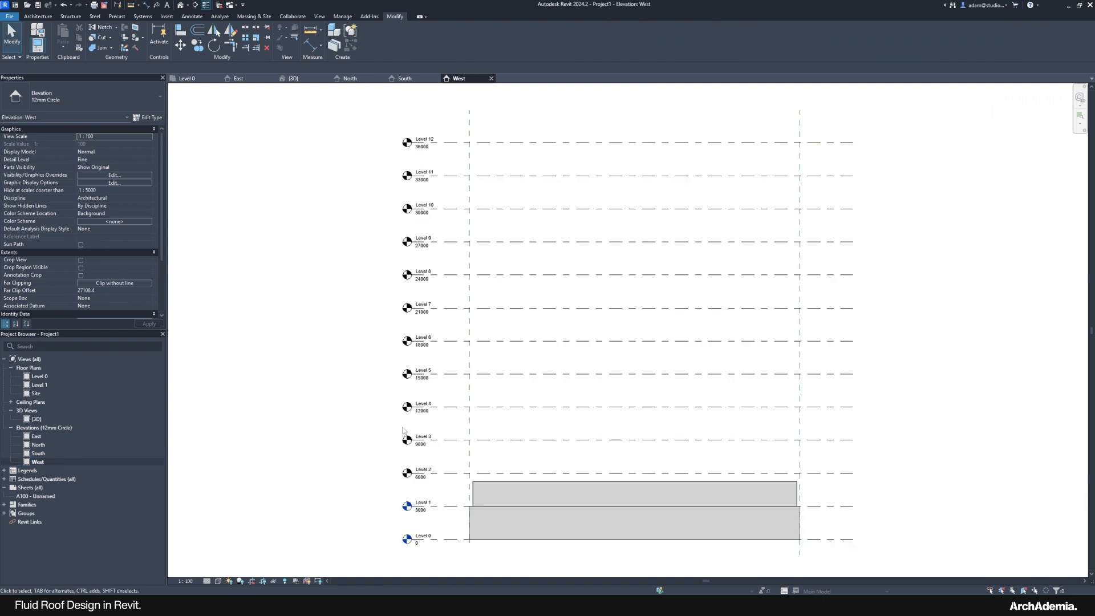
middle_click_drag(694, 414, 662, 381)
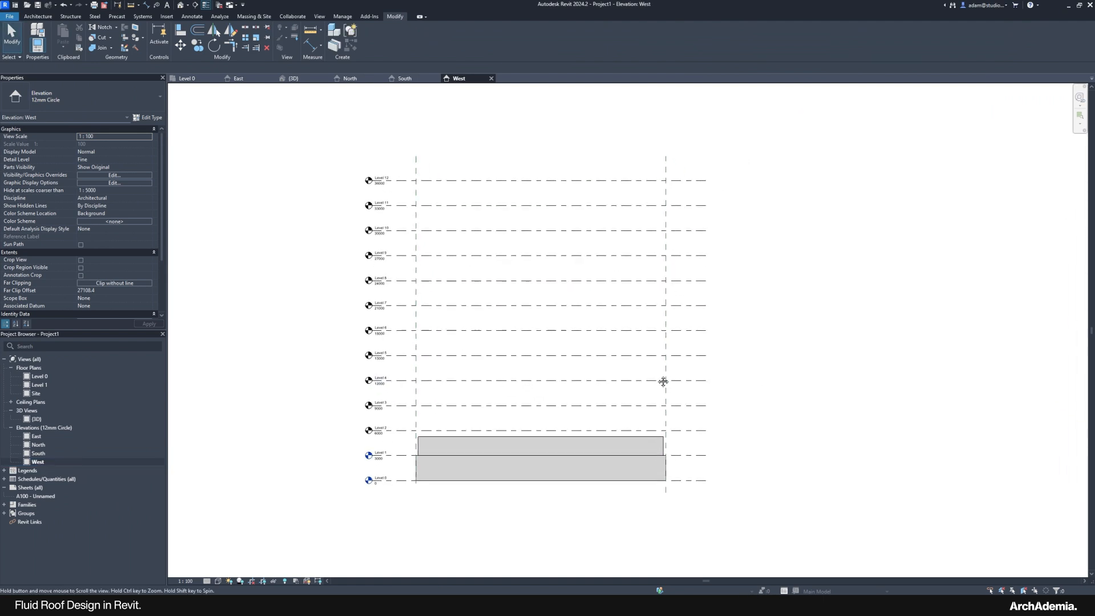
double_click(38, 437)
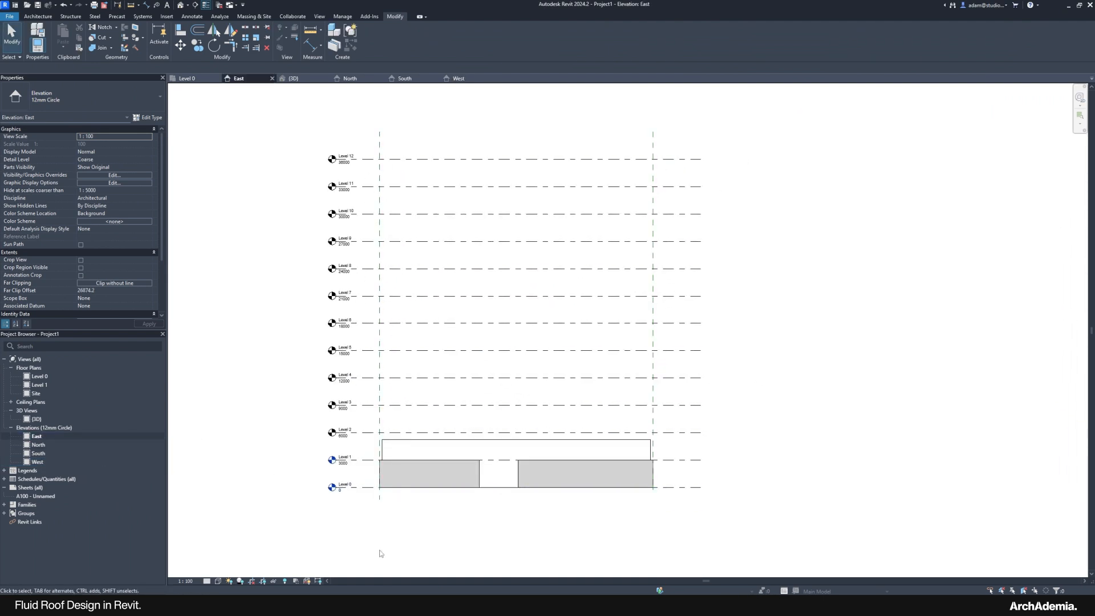
mouse_move(781, 604)
left_click(823, 577)
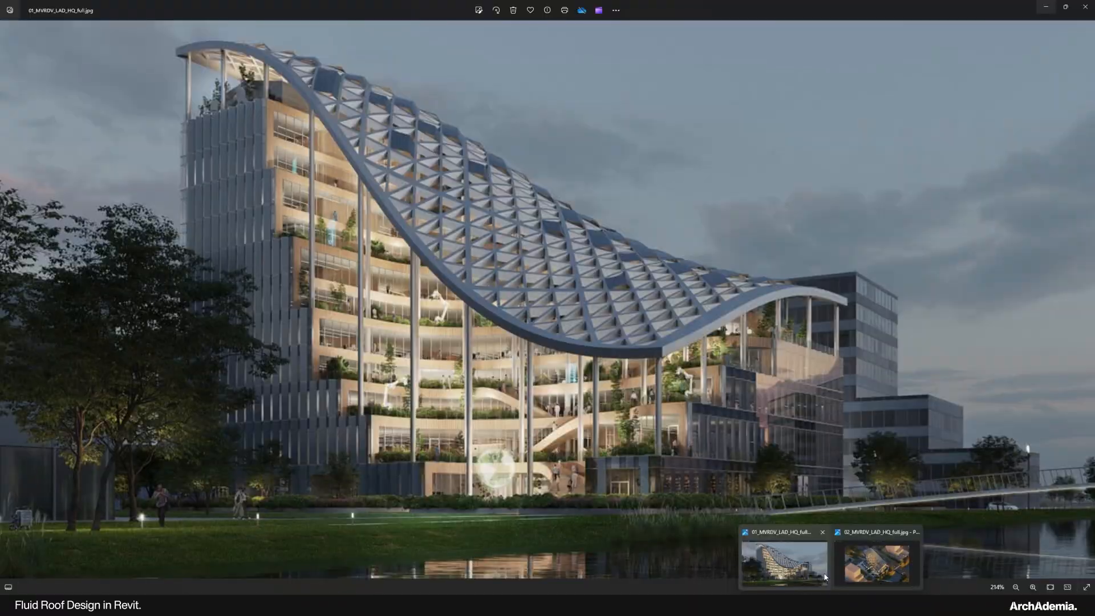
key("alt+Tab")
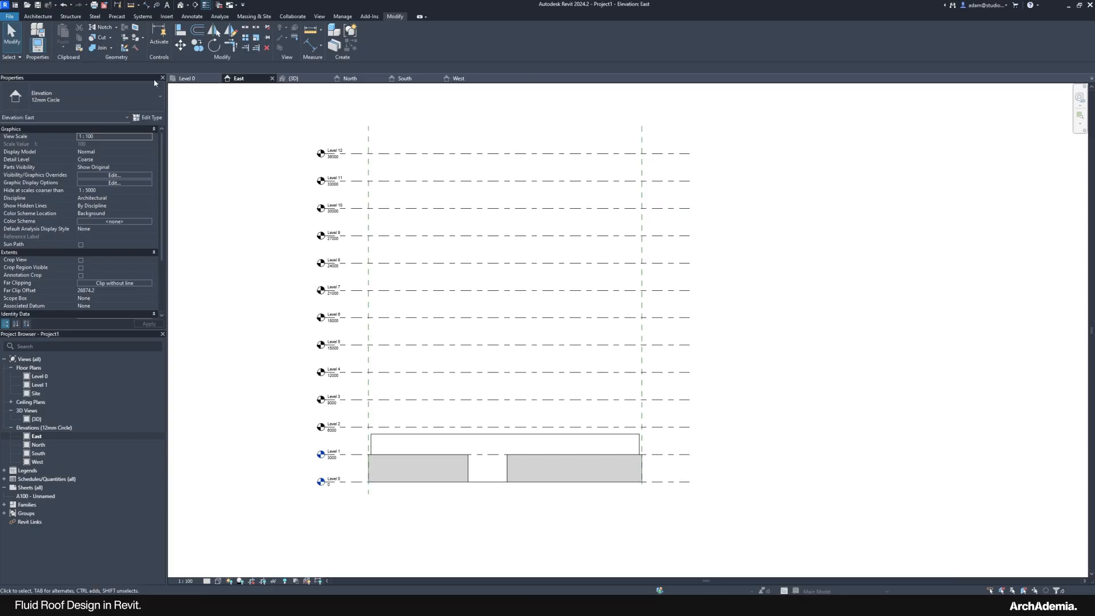
Step: Turn on Show Mass Form and Floors and create an in-place mass named Mass 1
left_click(253, 16)
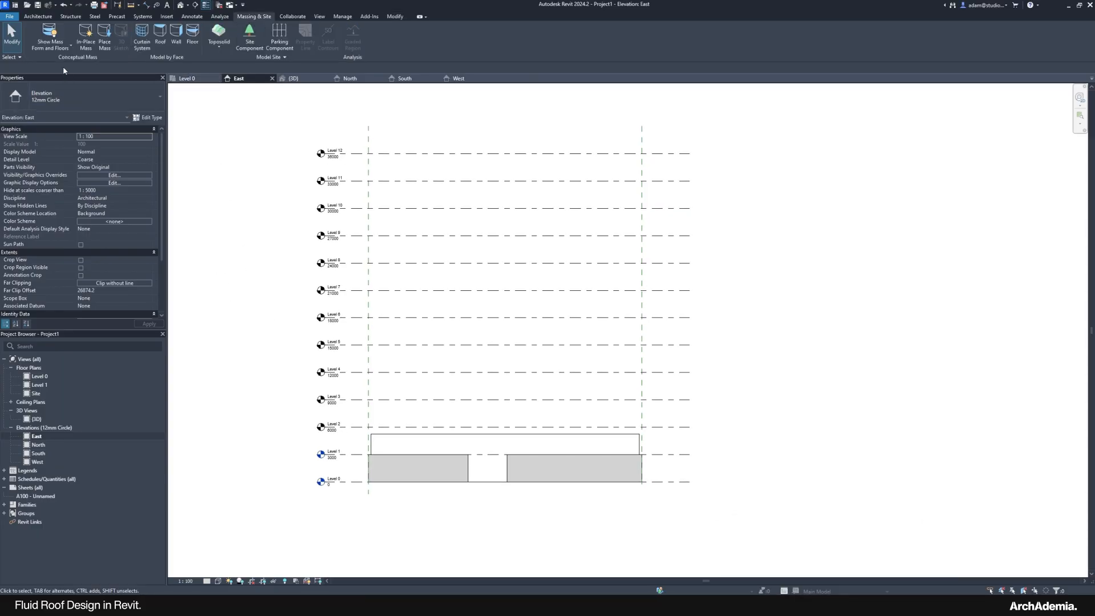
left_click(68, 45)
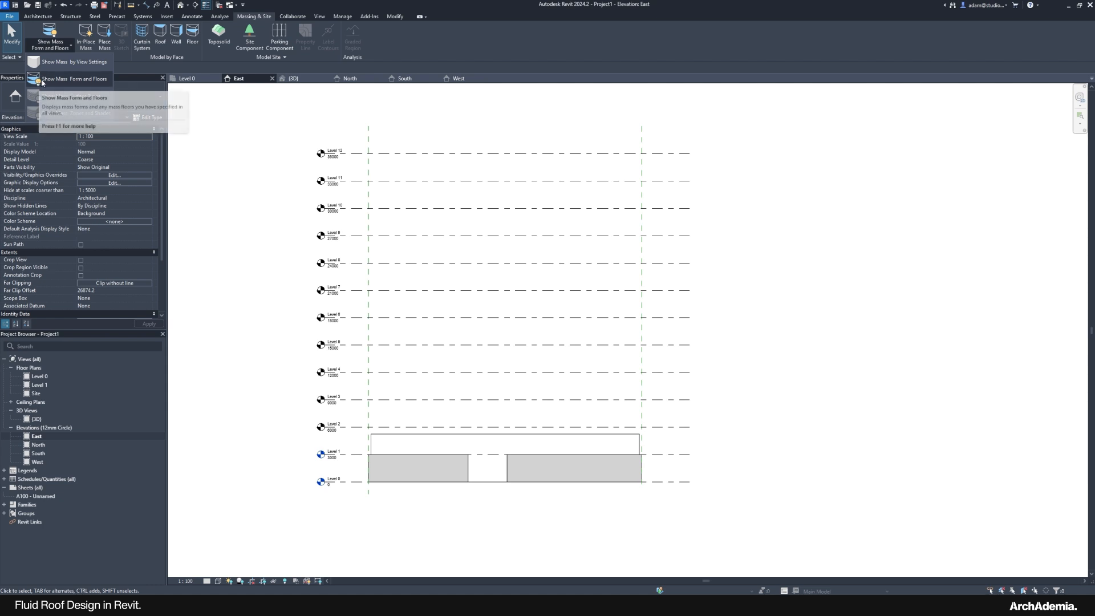
left_click(42, 80)
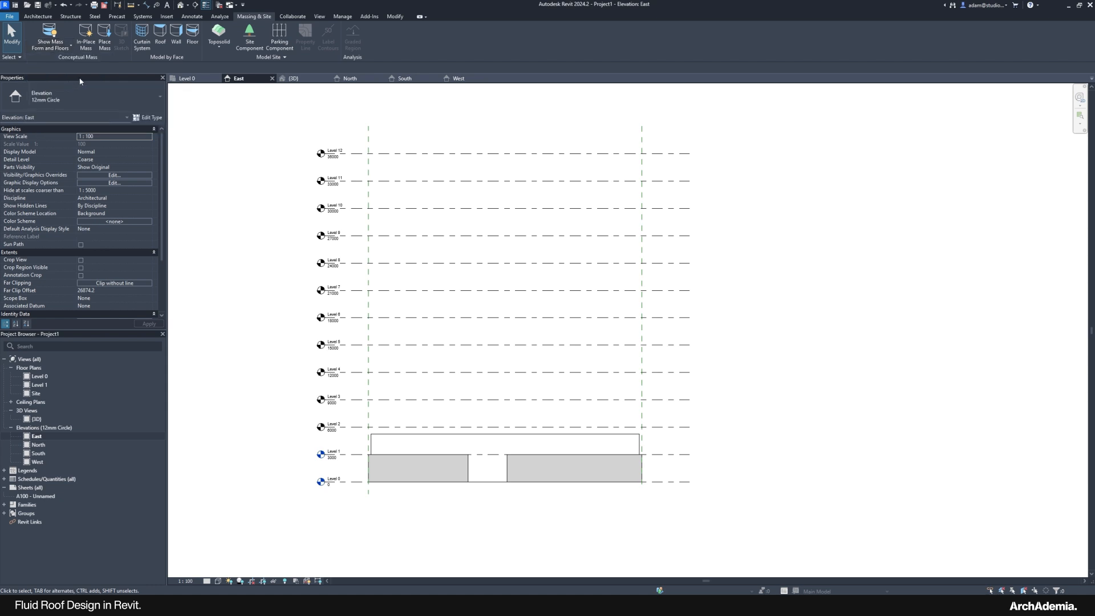
left_click(87, 35)
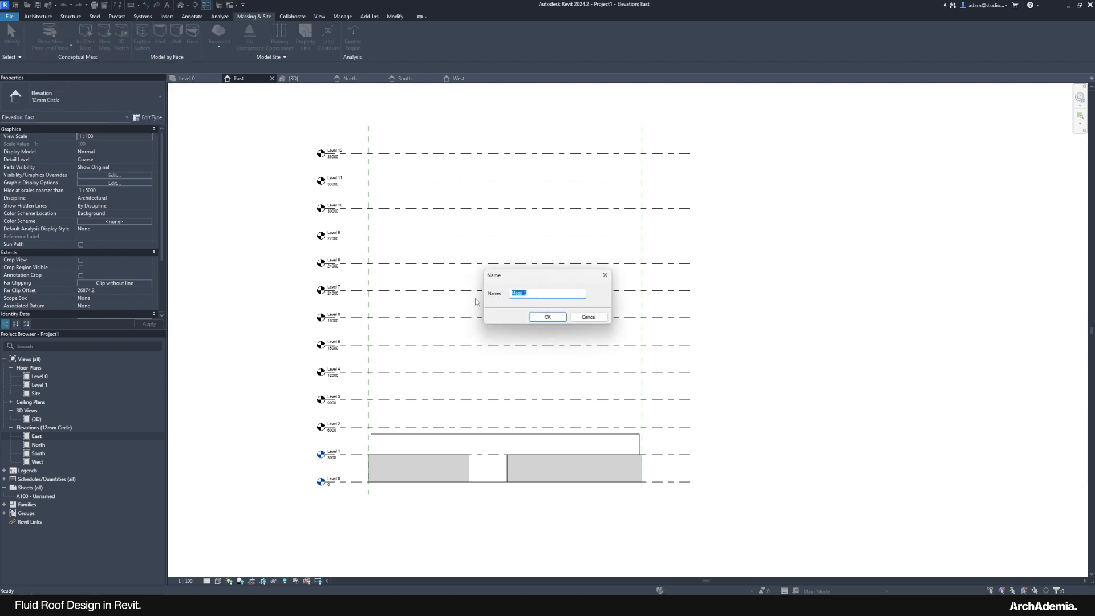
left_click(547, 317)
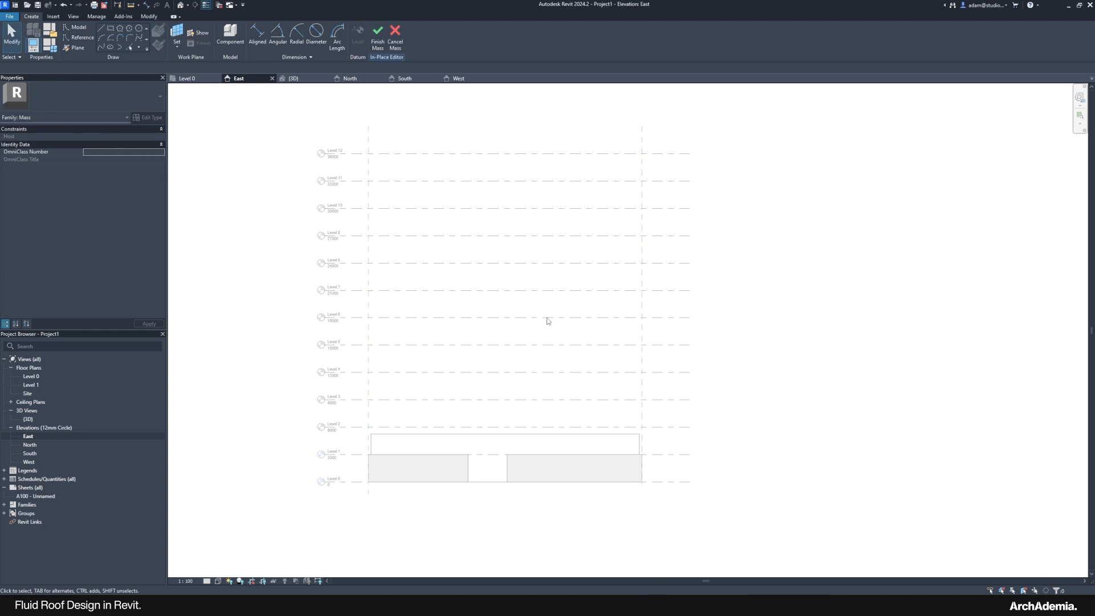
Step: Use Set Work Plane with Pick a plane to choose the left wall
left_click(140, 41)
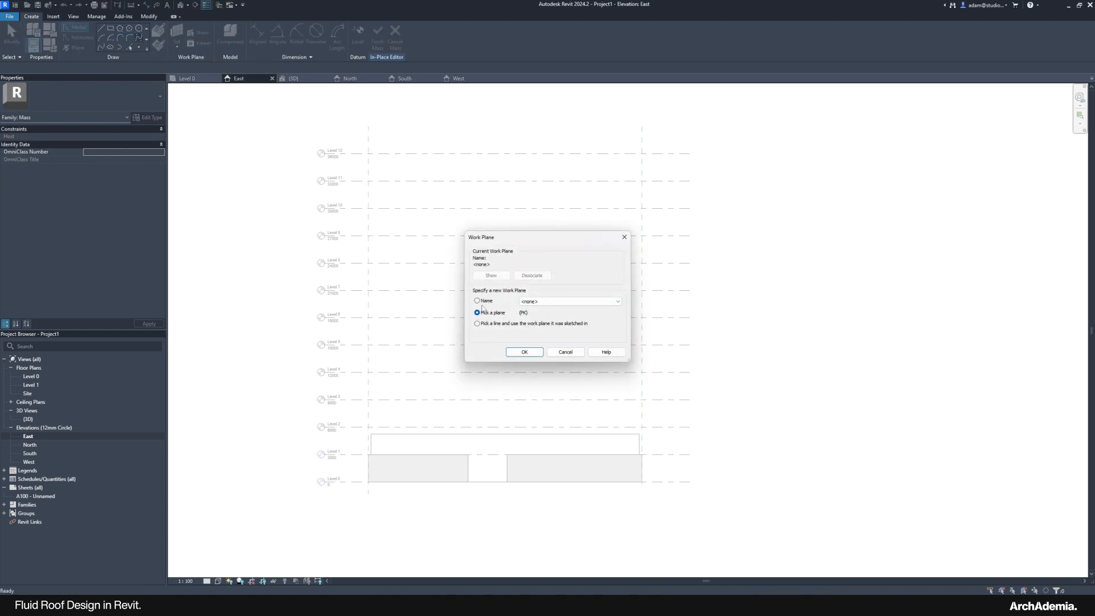
left_click(524, 352)
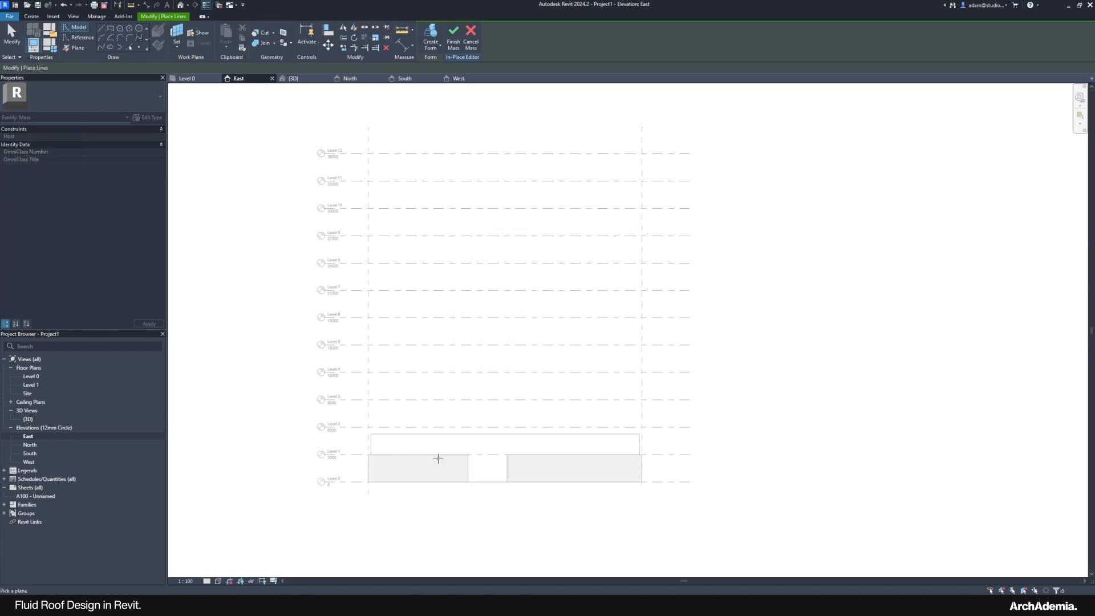
left_click(438, 458)
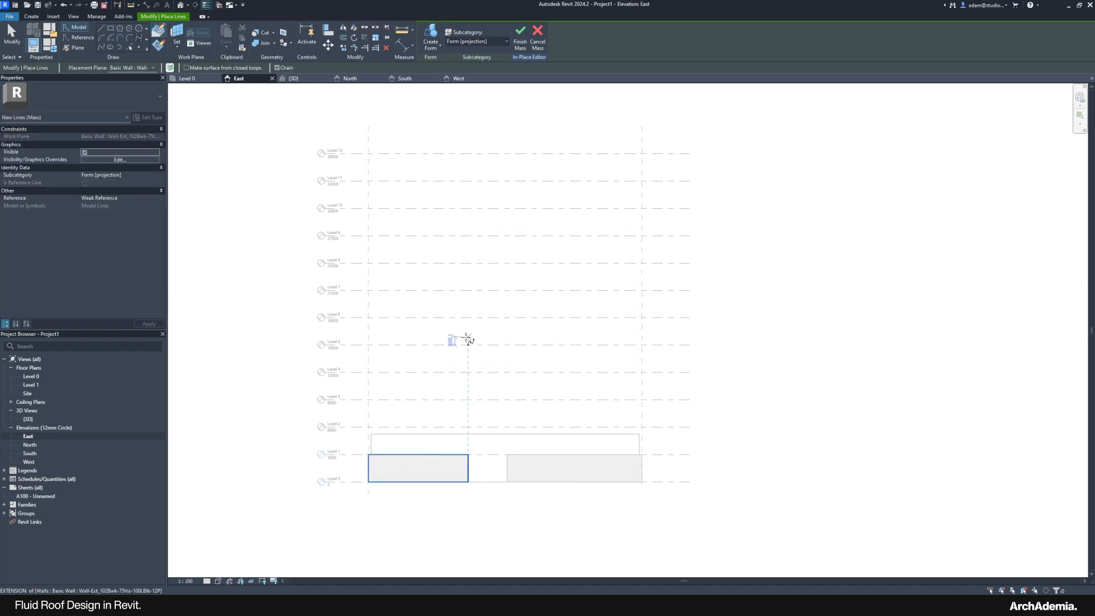
middle_click_drag(468, 339, 407, 338)
scroll(308, 153, "up", 3)
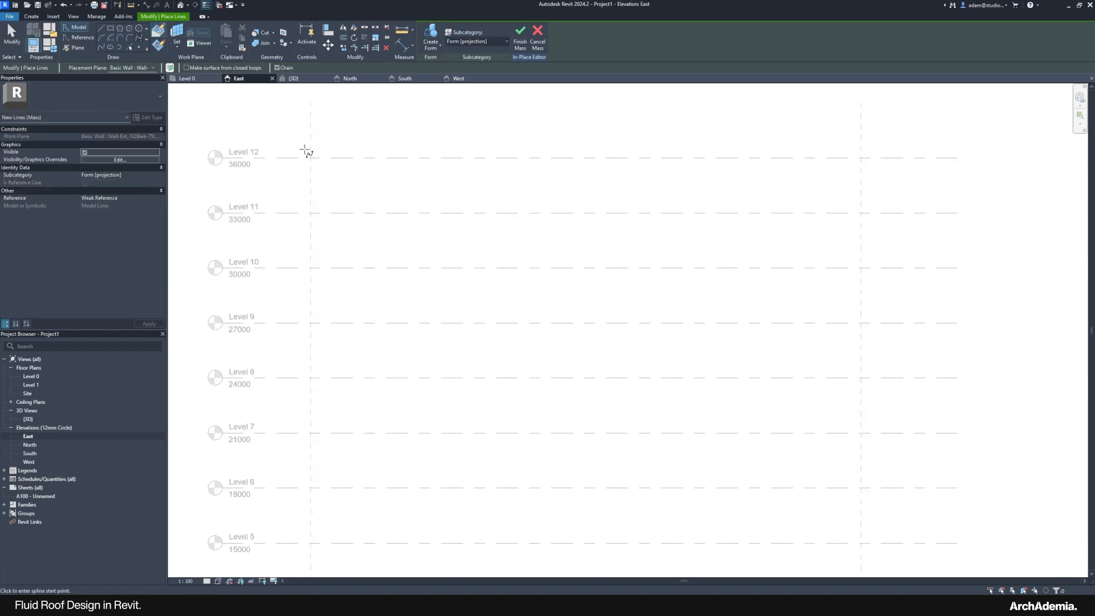
scroll(310, 159, "down", 2)
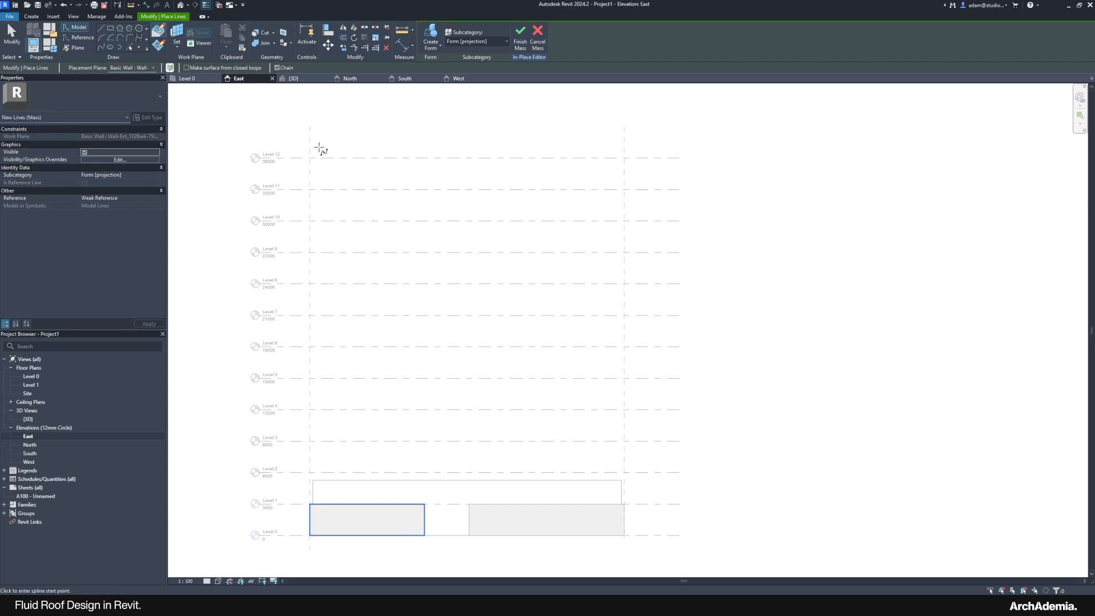
scroll(310, 155, "up", 2)
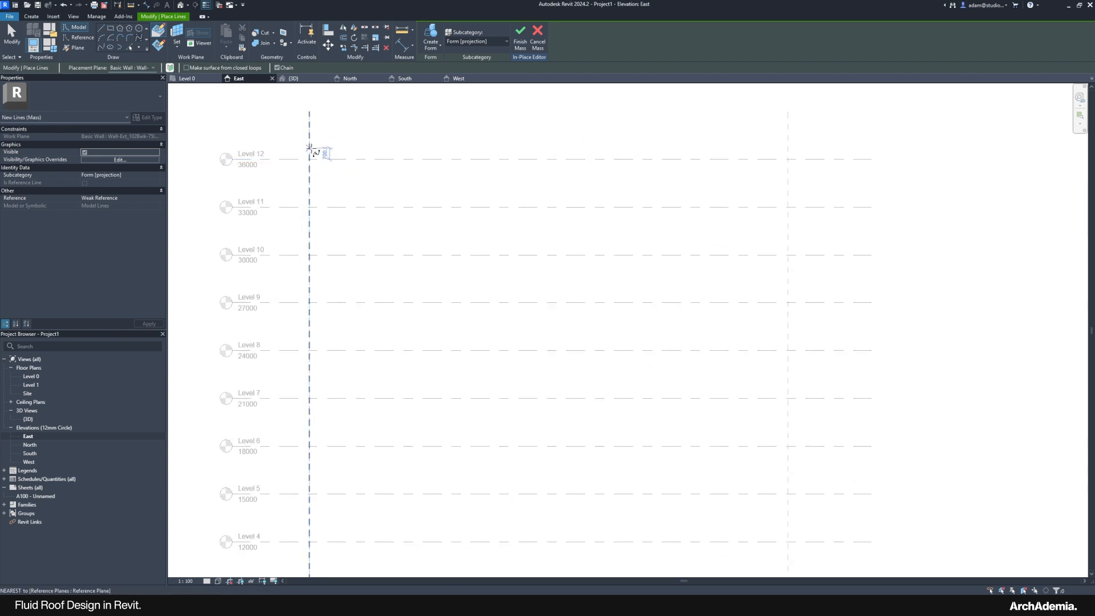
scroll(309, 158, "down", 2)
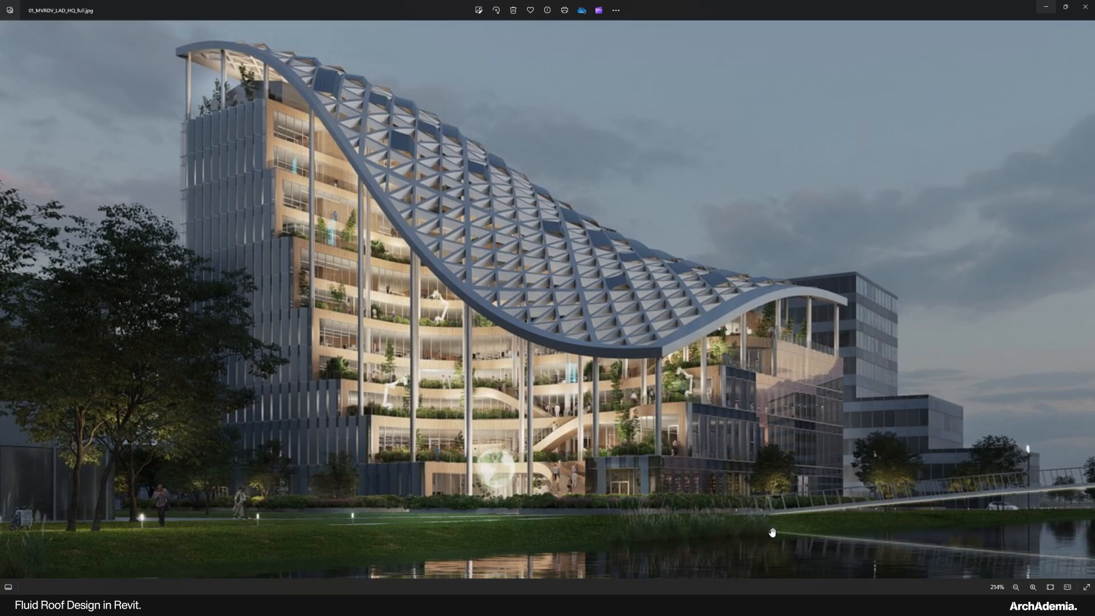
left_click(785, 552)
scroll(446, 304, "down", 2)
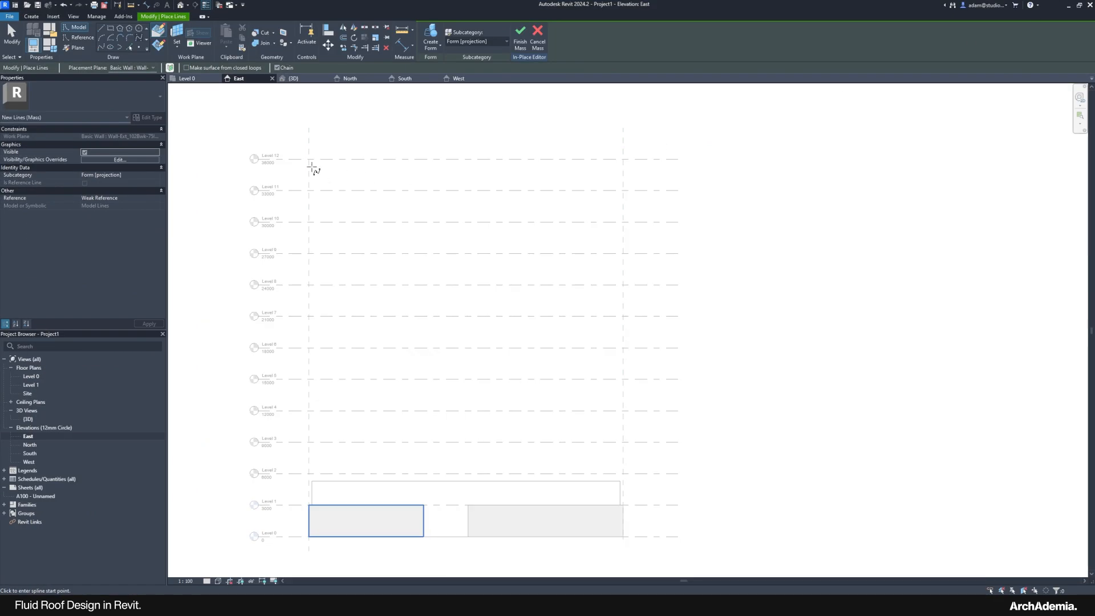
Step: Draw a spline from Level 12 on the left plane, bending down to Level 3 on the right
left_click(309, 160)
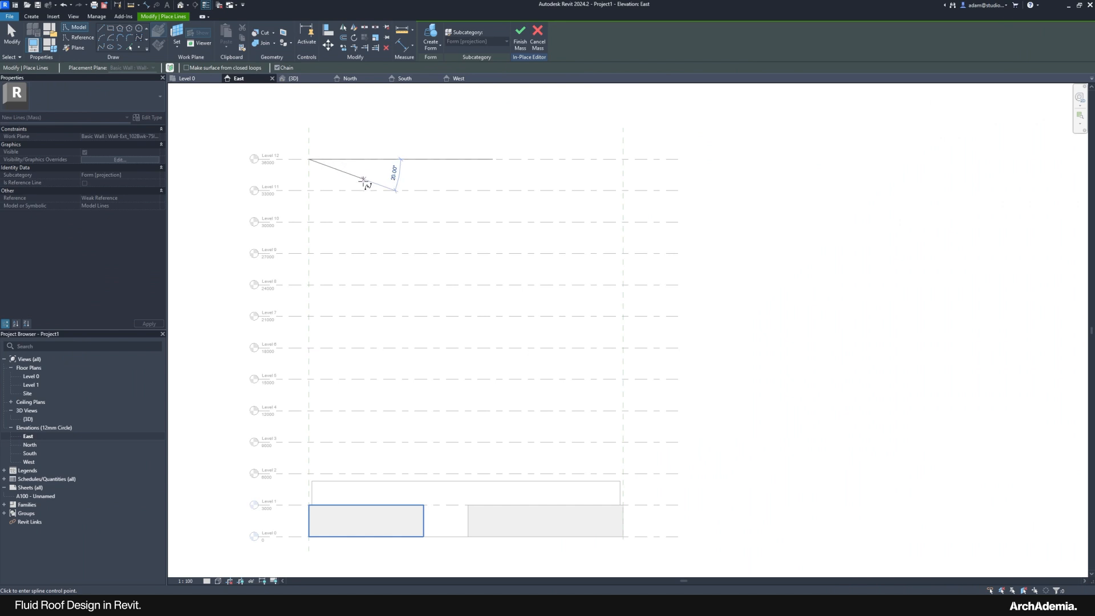
left_click(384, 205)
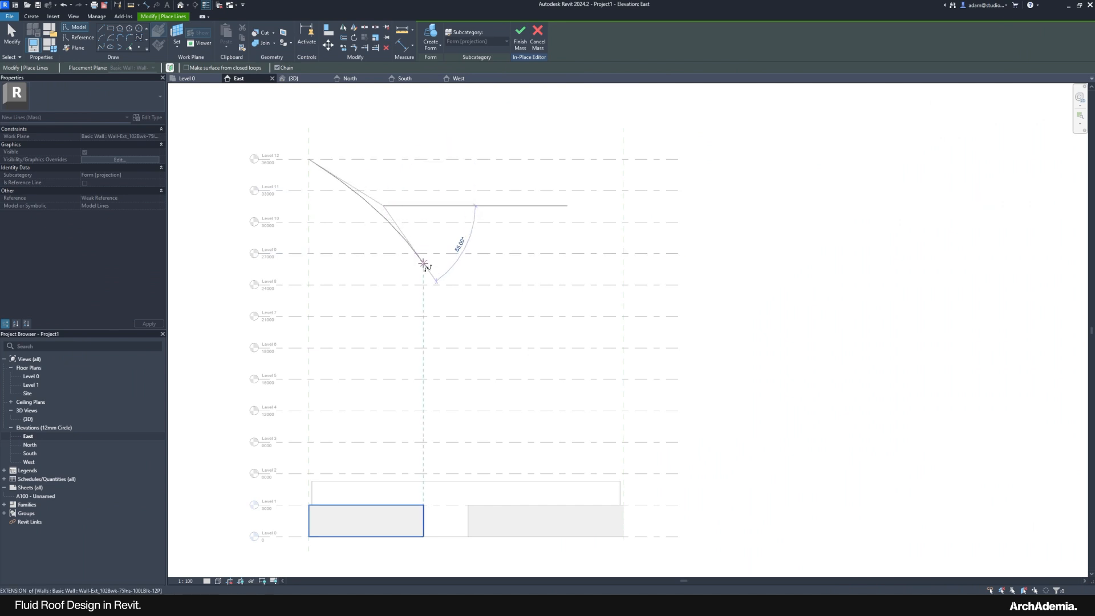
left_click(423, 263)
left_click(455, 331)
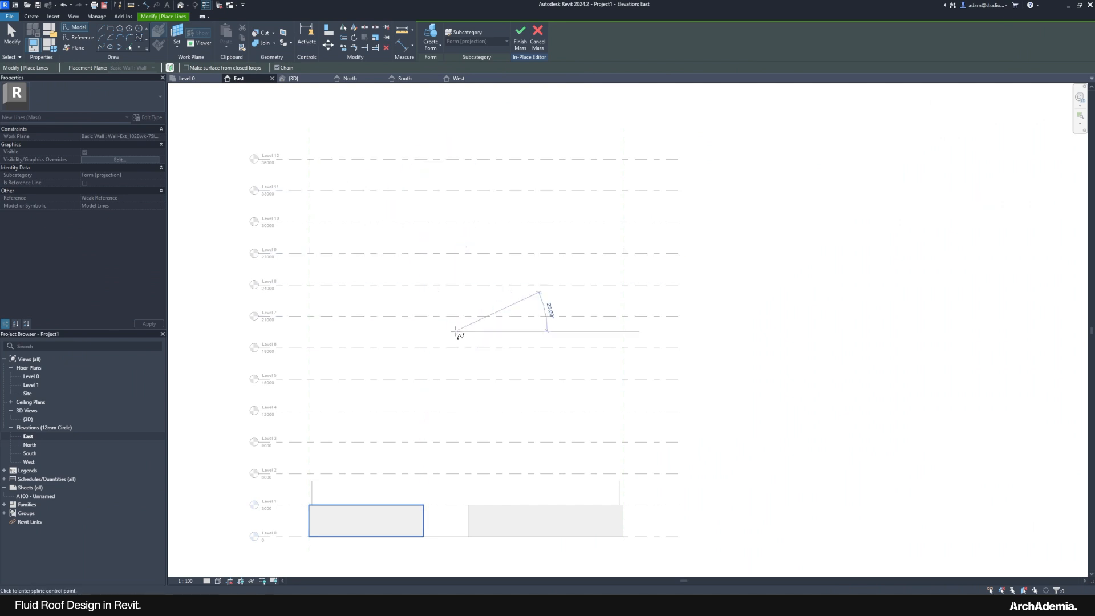
left_click(472, 391)
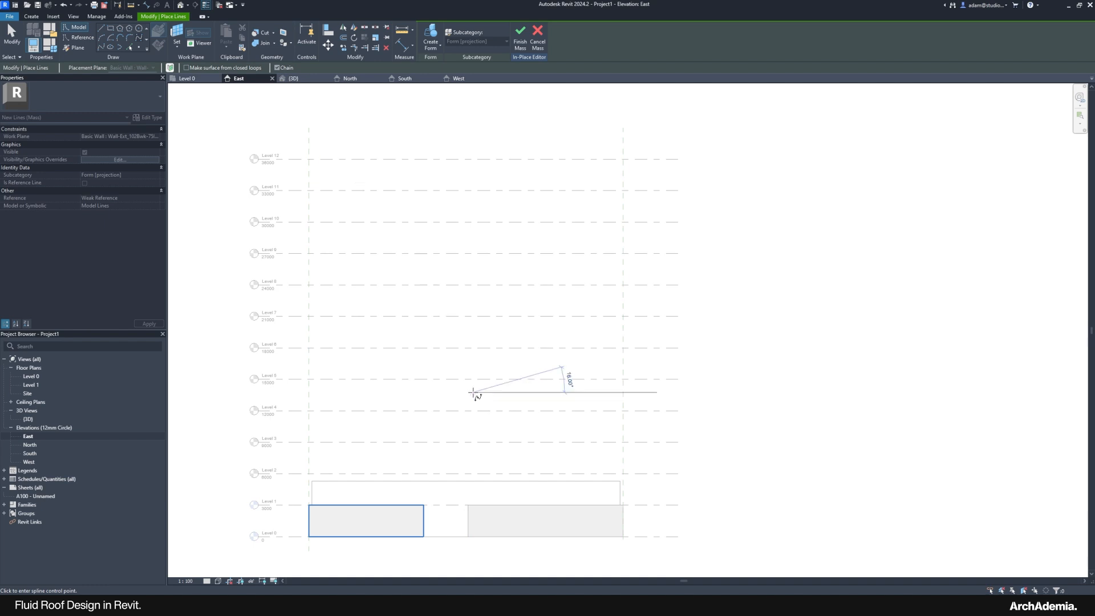
left_click(495, 423)
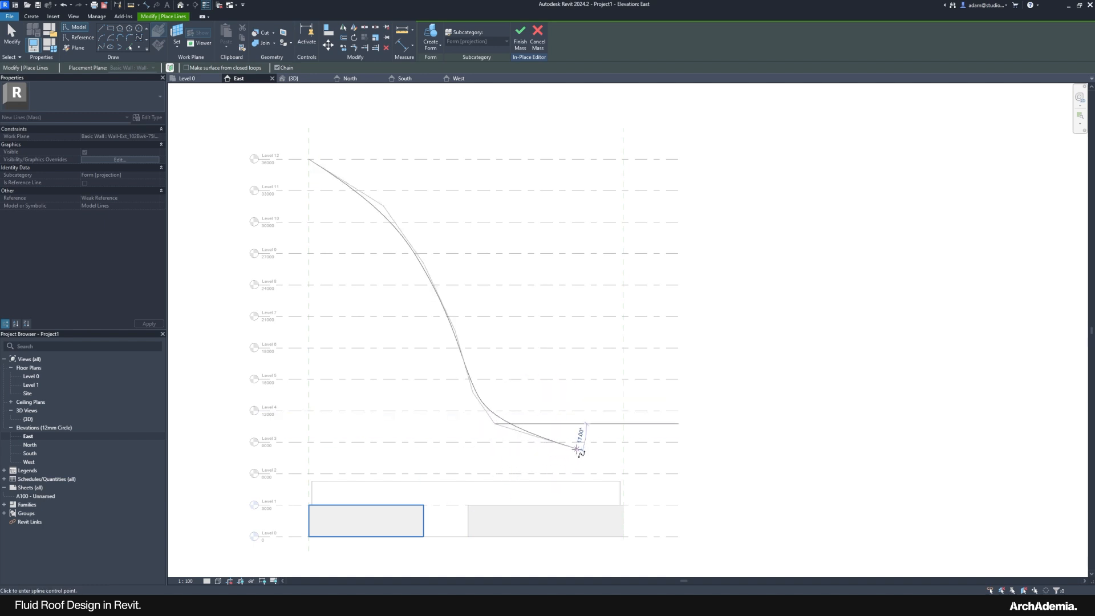
scroll(570, 449, "up", 3)
left_click(562, 449)
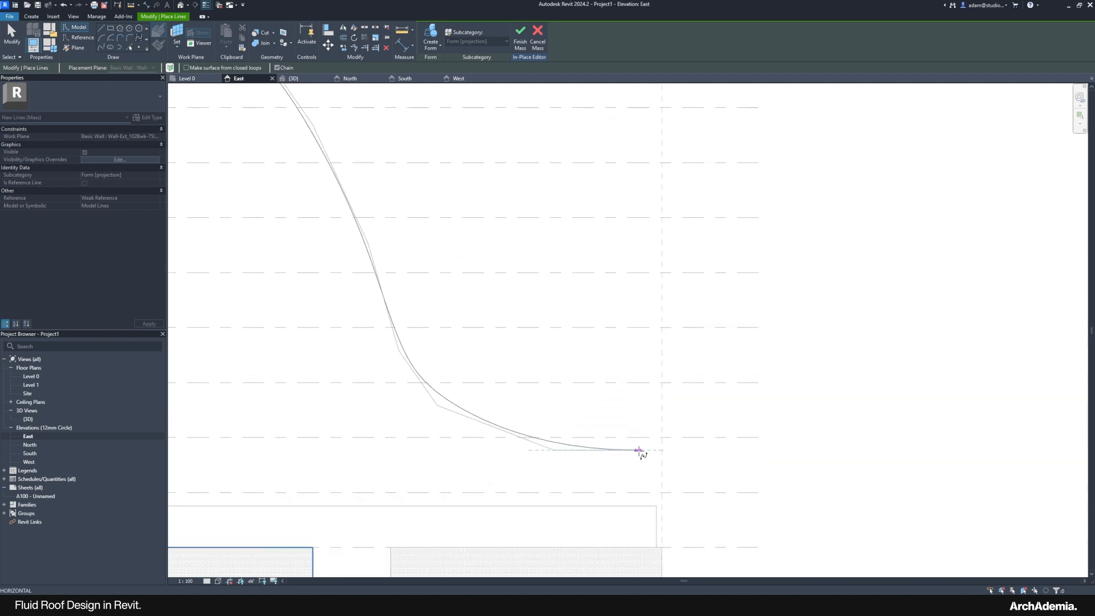
left_click(661, 438)
scroll(613, 406, "down", 1)
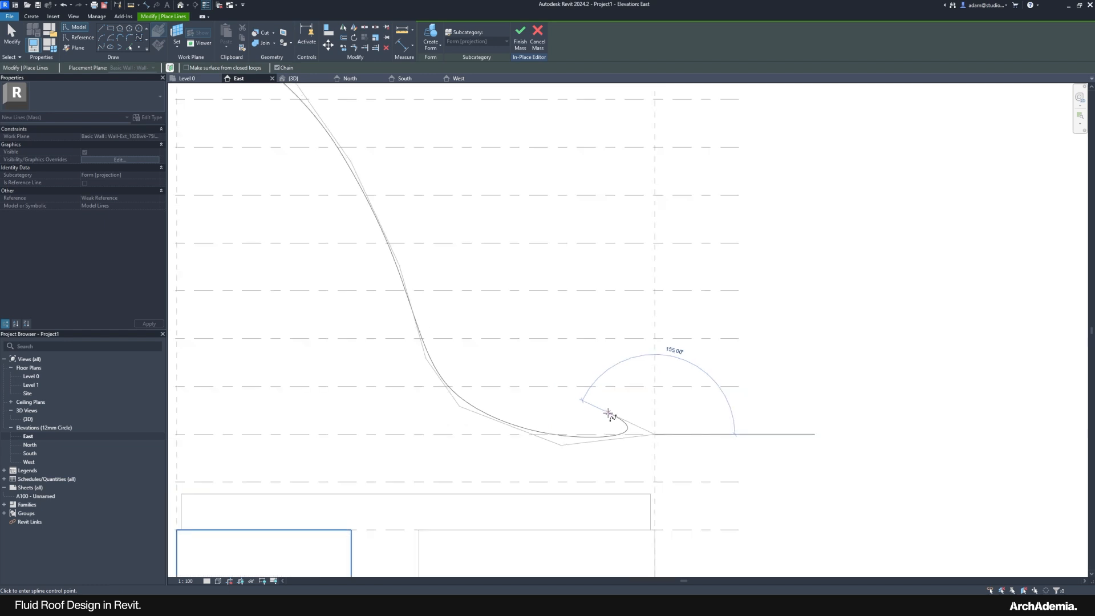
key("Escape")
Step: Exit line drawing and select the finished spline to edit its points
scroll(656, 442, "up", 4)
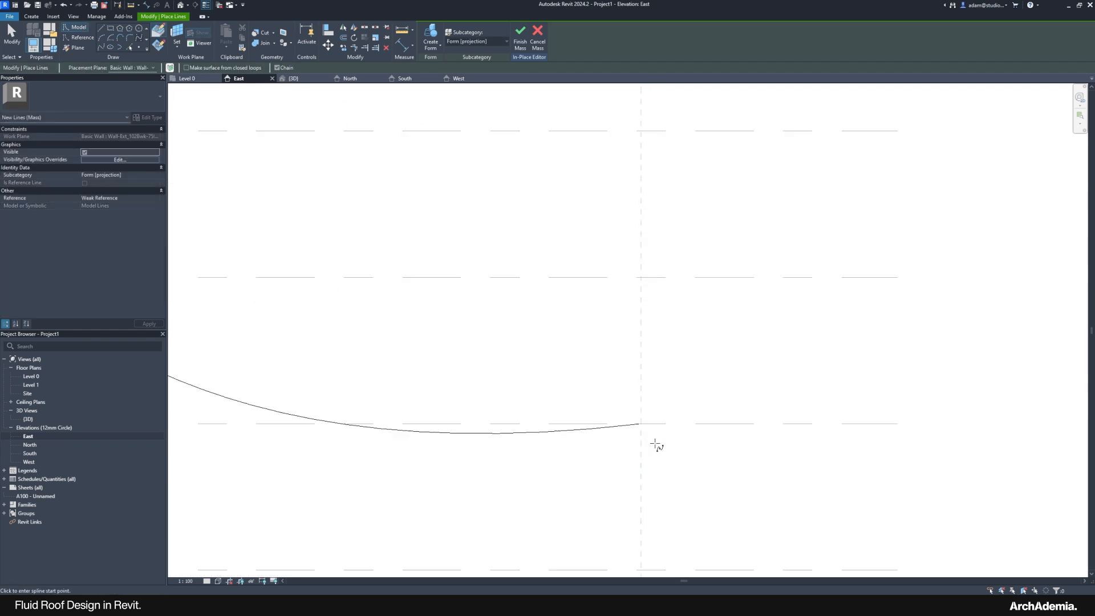
scroll(620, 398, "up", 6)
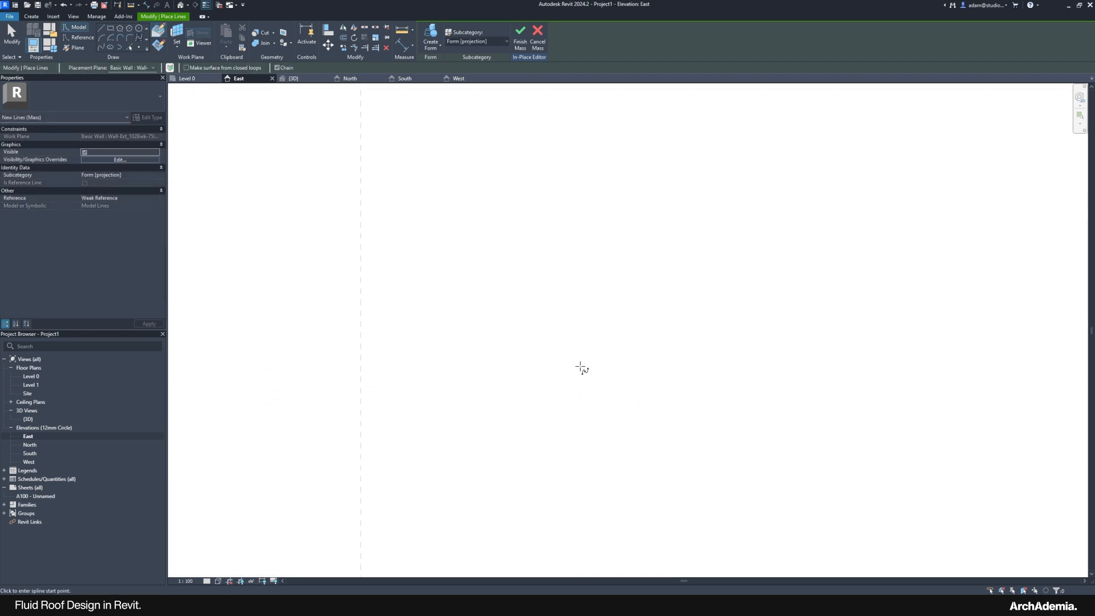
scroll(580, 394, "down", 1)
scroll(661, 399, "down", 2)
scroll(661, 399, "down", 5)
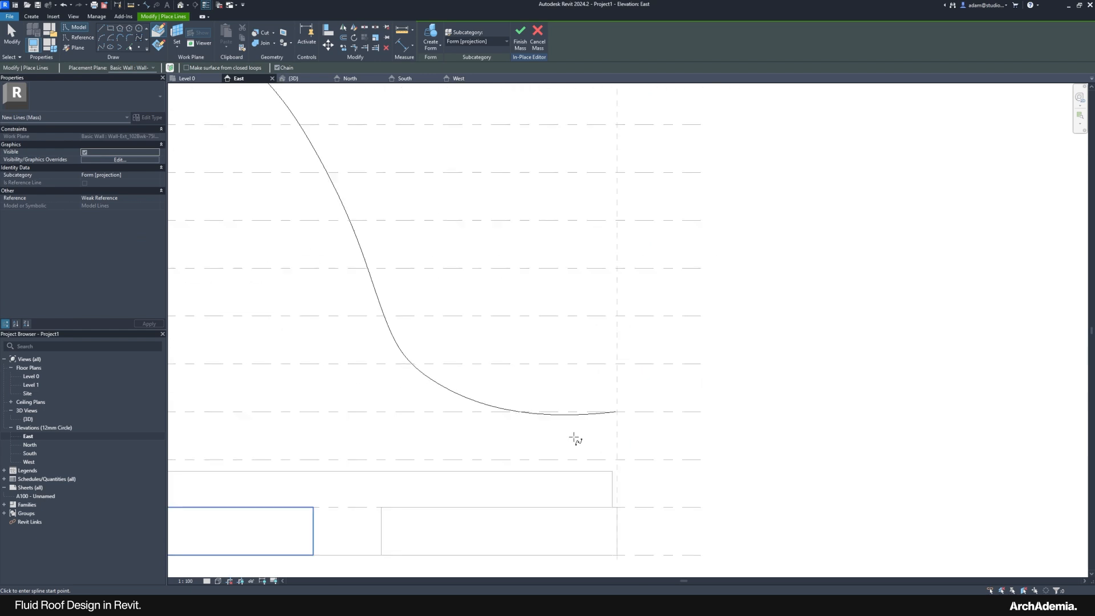
key("Escape")
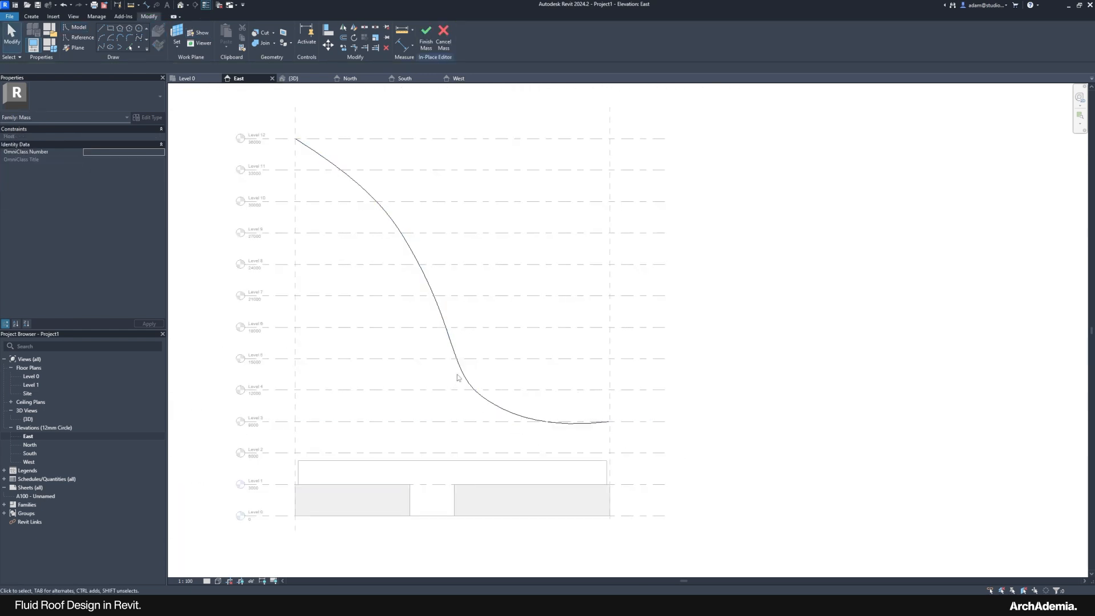
left_click(459, 369)
scroll(440, 366, "up", 3)
left_click(439, 375)
Step: Pull the spline's middle control point up toward Level 5
left_click(469, 374)
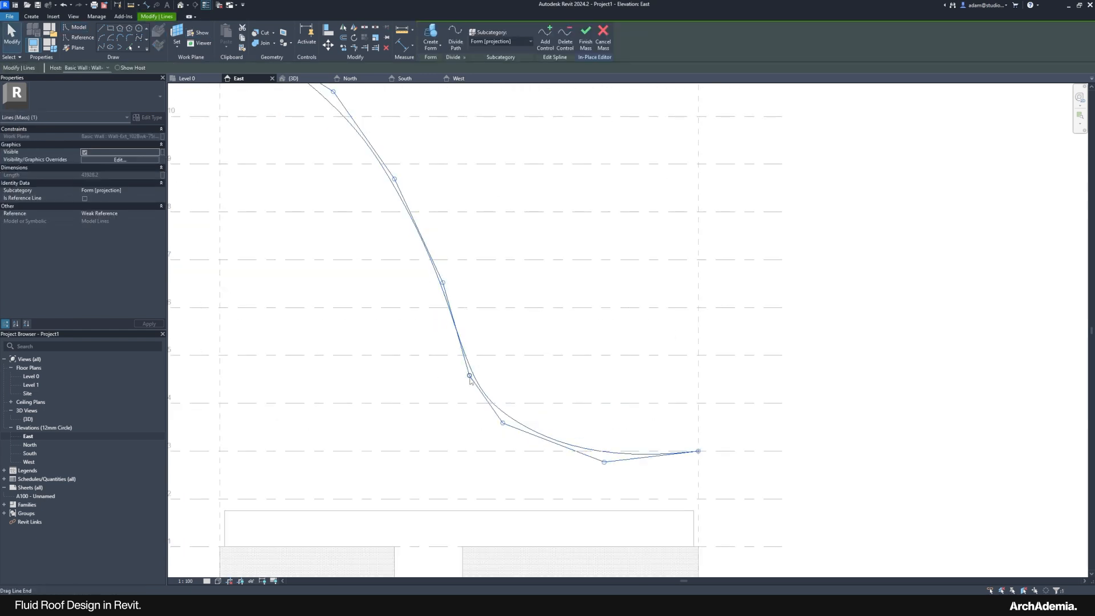
left_click_drag(469, 375, 462, 355)
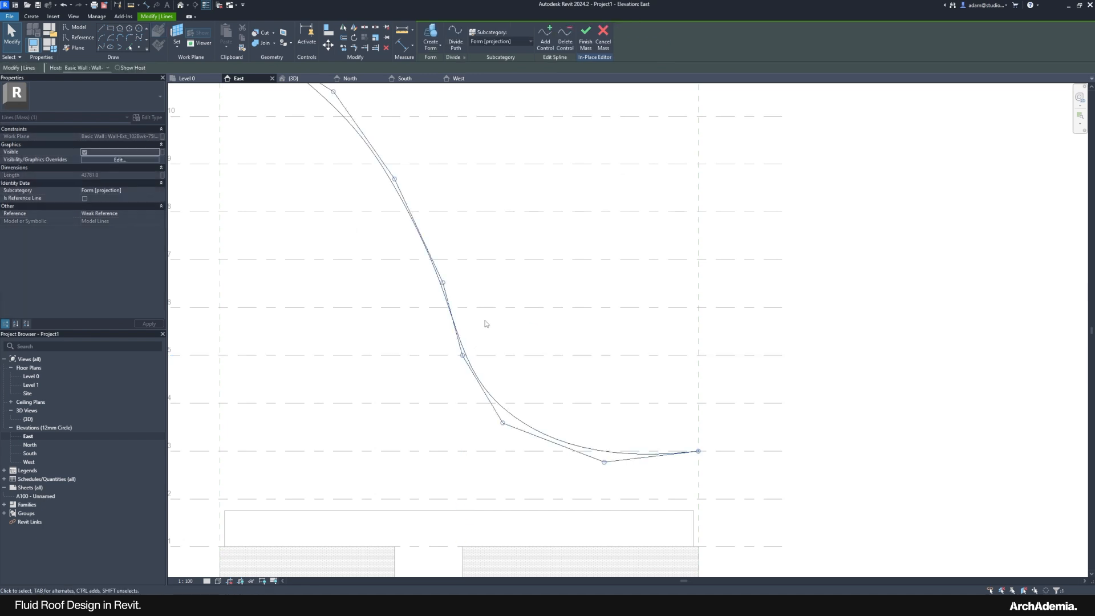
left_click(484, 322)
scroll(525, 350, "down", 4)
middle_click_drag(543, 327, 535, 342)
Step: Switch to the West elevation to see the curve from the other side
mouse_move(830, 605)
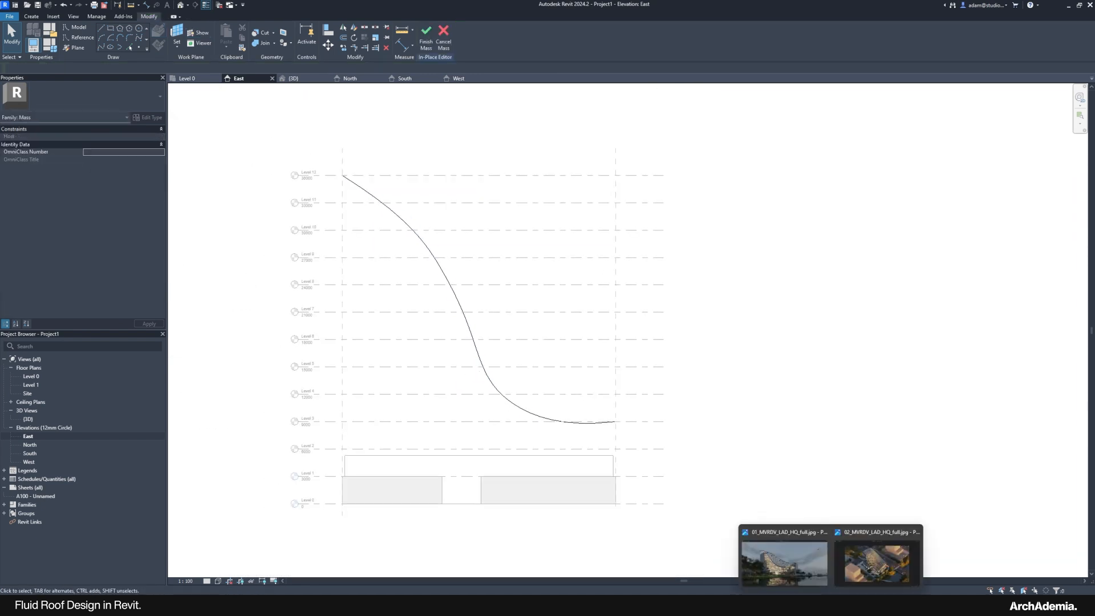
mouse_move(827, 570)
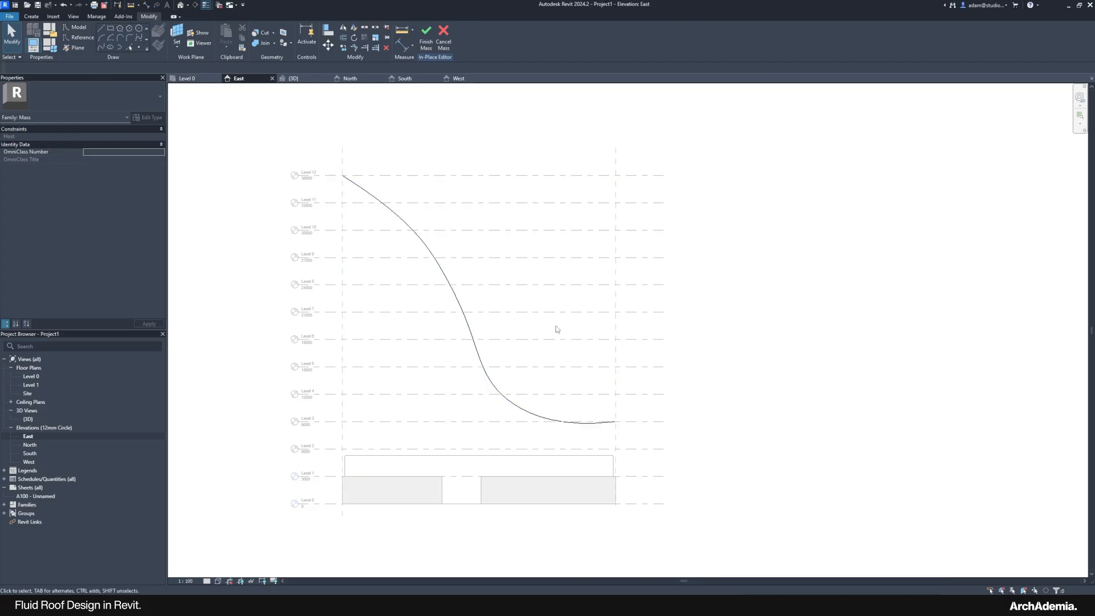
middle_click_drag(249, 385, 267, 379)
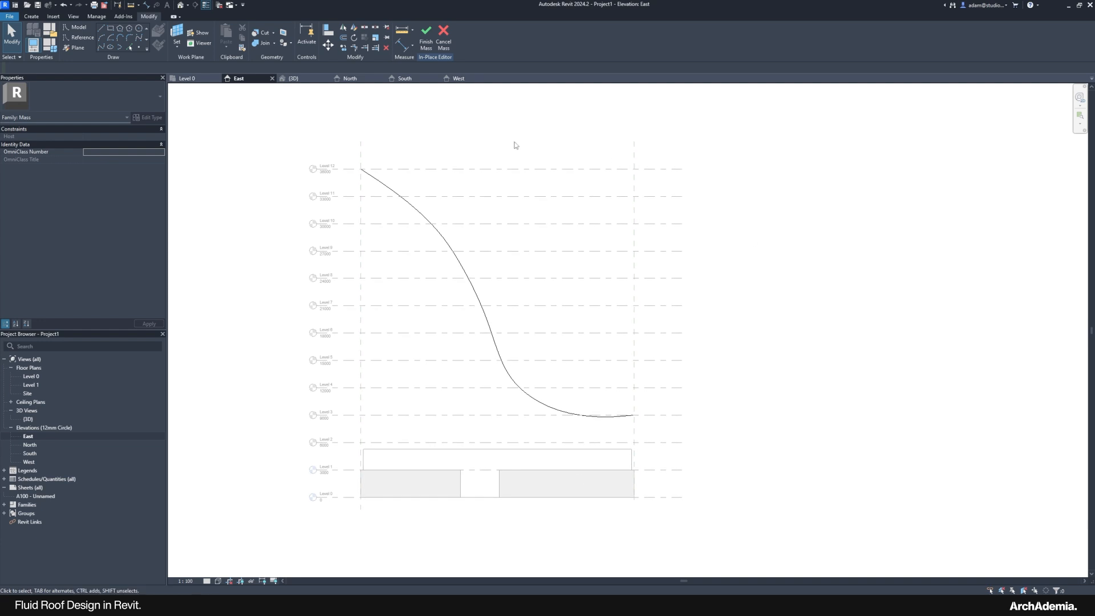
double_click(28, 462)
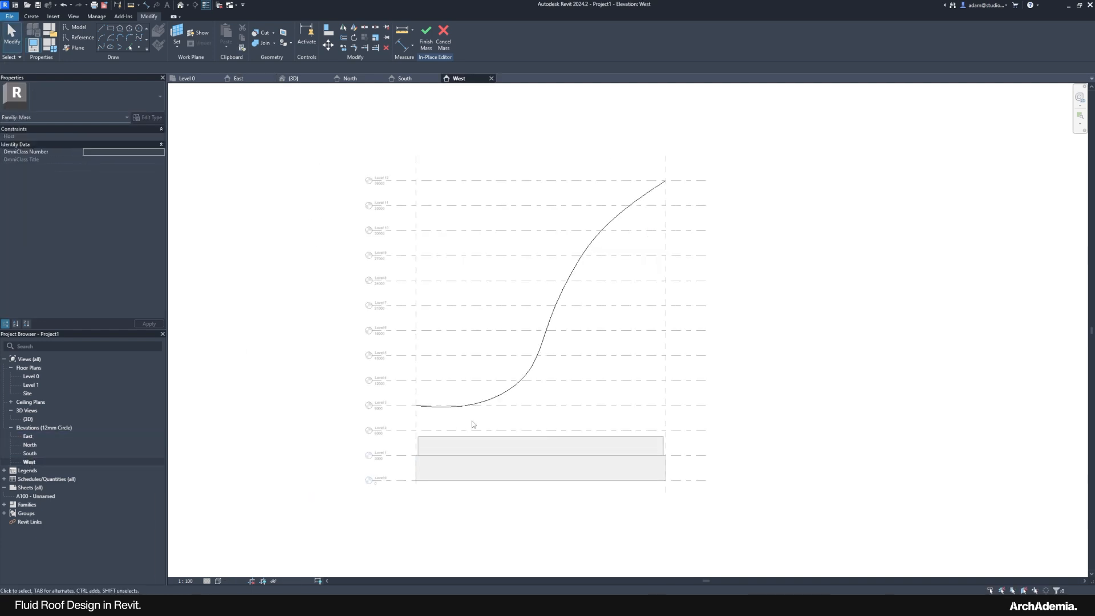
Step: Show 02_MVRDV_LAD_HQ_full.jpg in Photos and zoom it to 161%
mouse_move(831, 606)
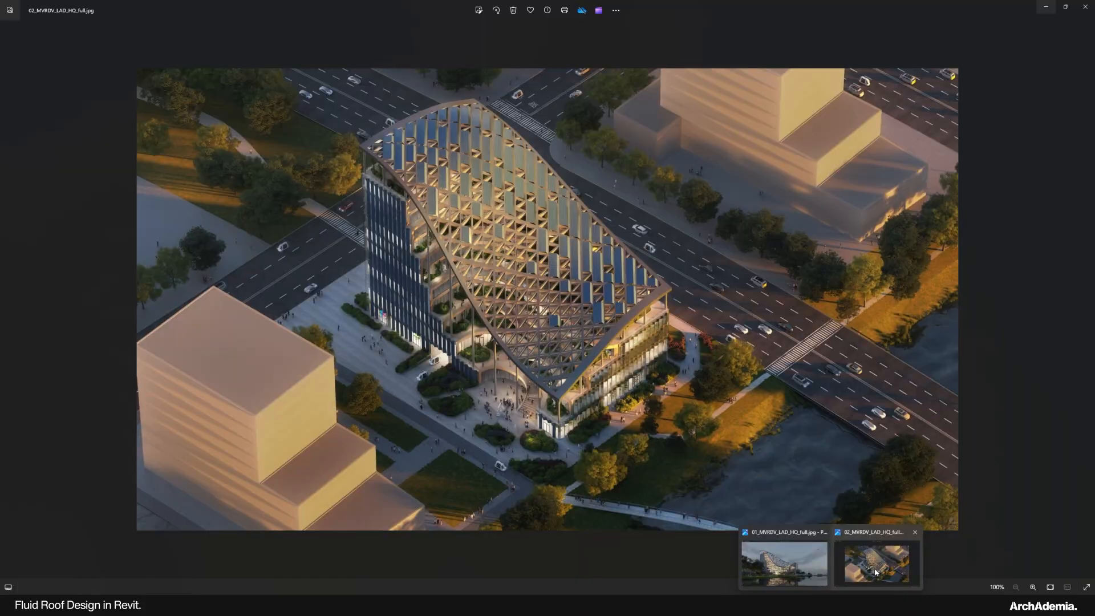
left_click(876, 569)
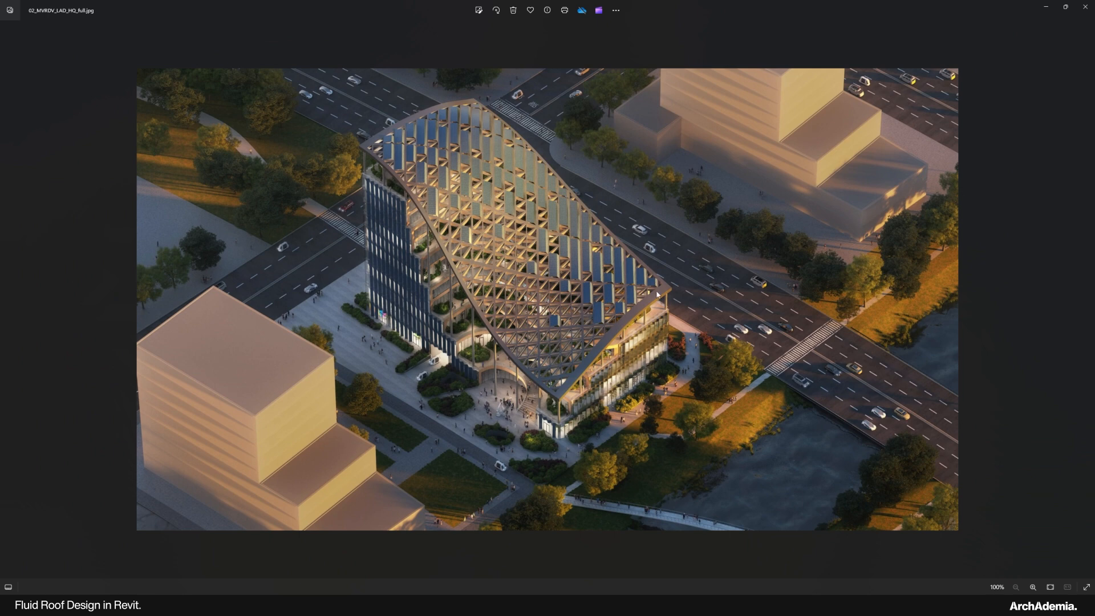
scroll(664, 279, "up", 3)
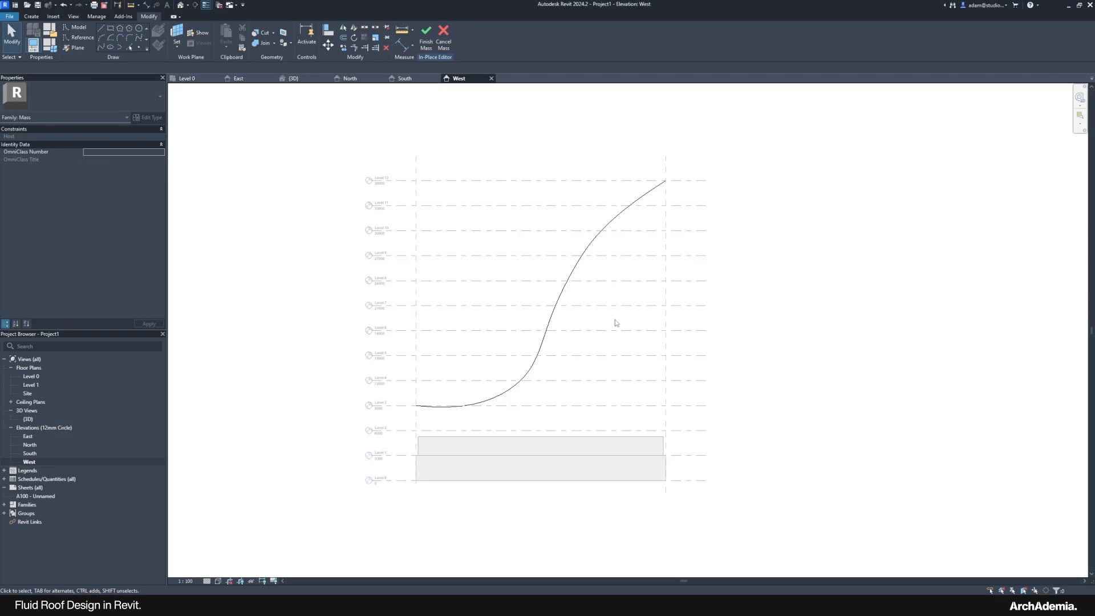
Step: Start a new spline with the wall face picked as its work plane
scroll(597, 313, "up", 2)
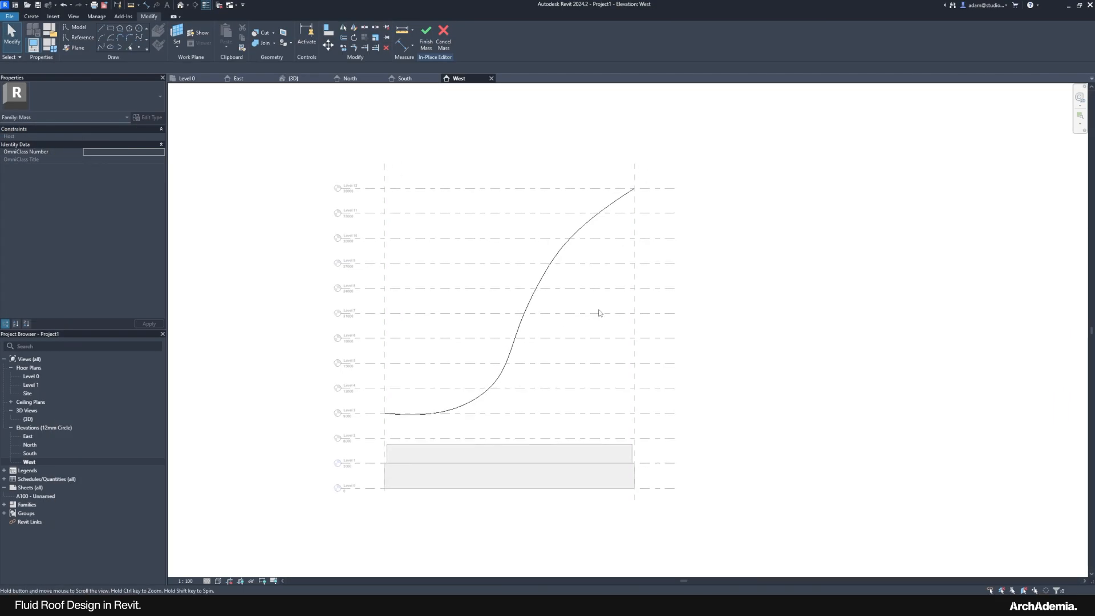
left_click(138, 39)
left_click(524, 351)
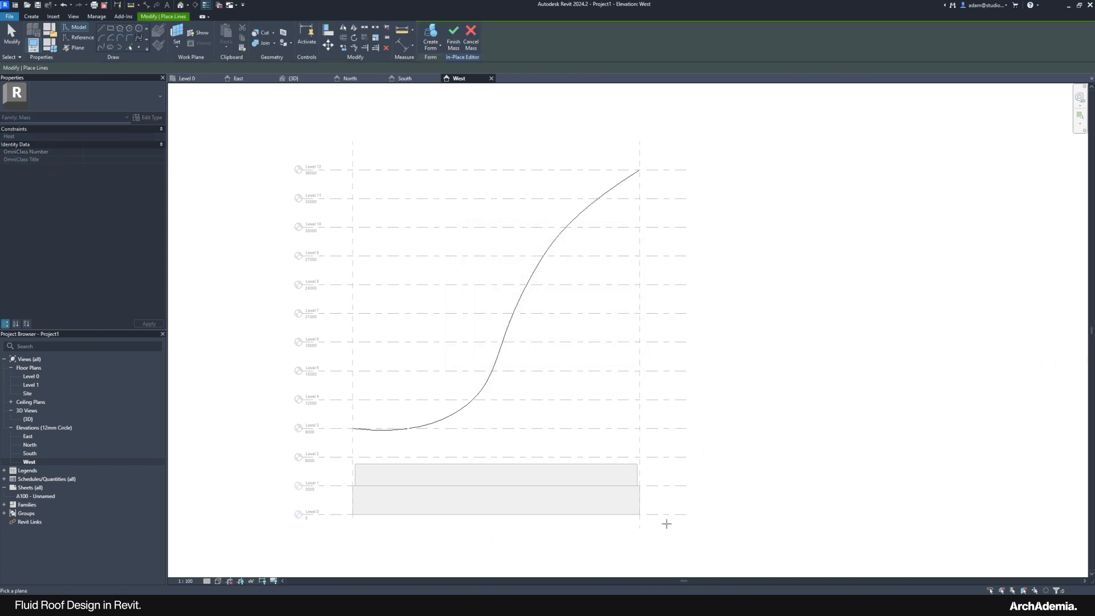
left_click(585, 492)
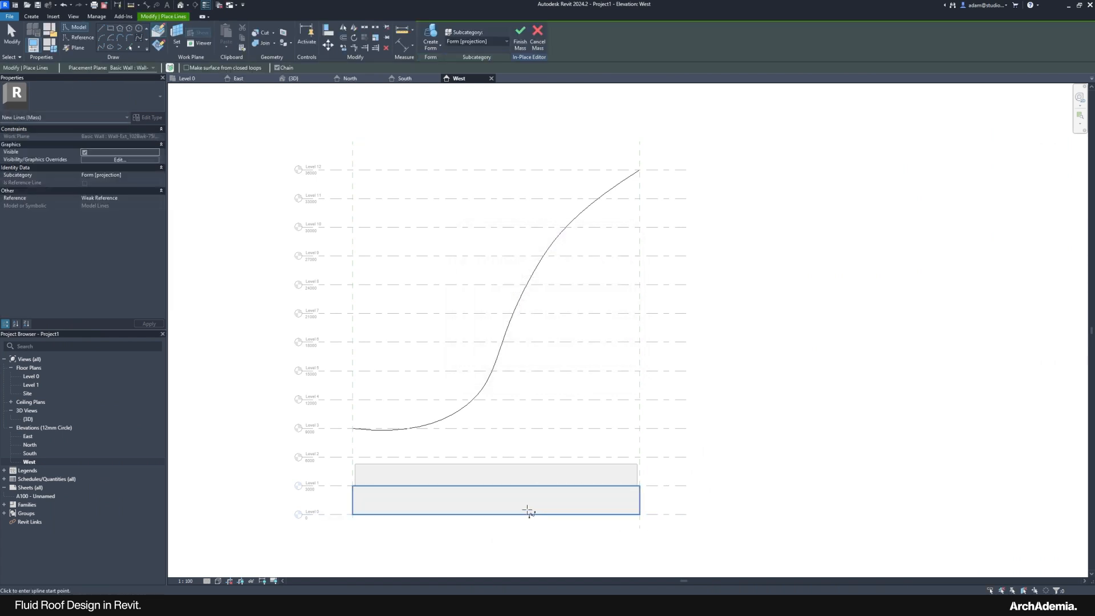
scroll(613, 168, "up", 5)
Step: Draw the second spline from the first curve's top end down to Level 6
left_click(675, 160)
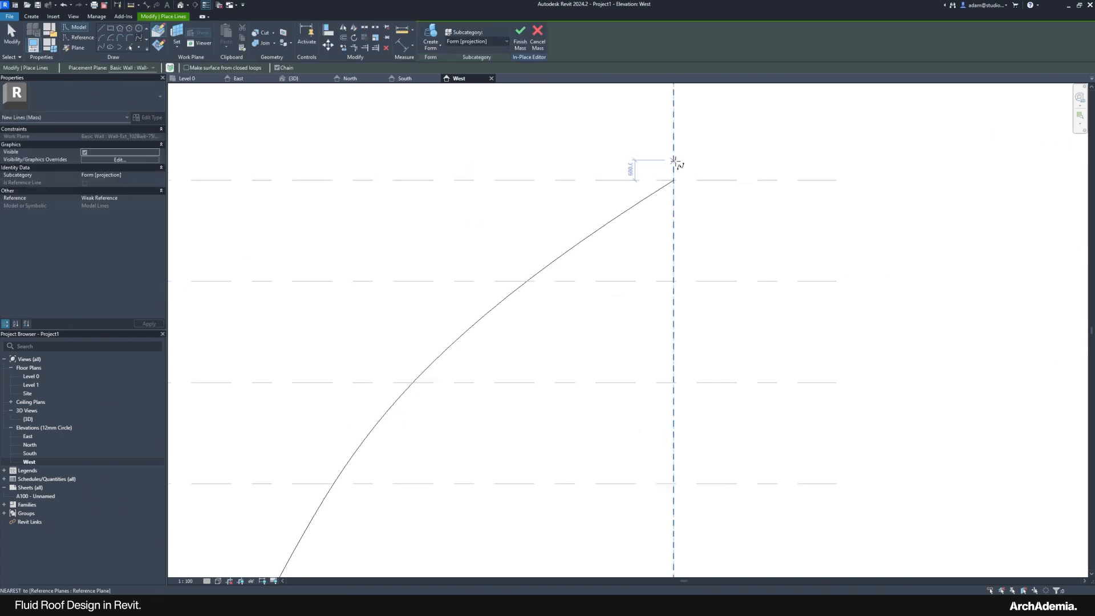
scroll(675, 160, "down", 3)
scroll(597, 200, "down", 2)
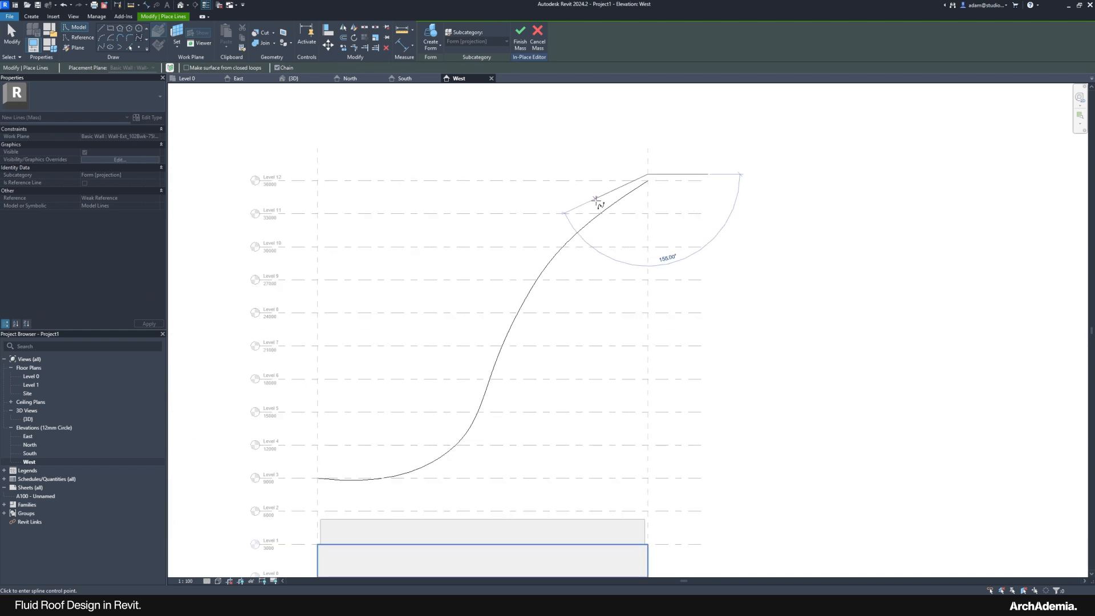
left_click(559, 228)
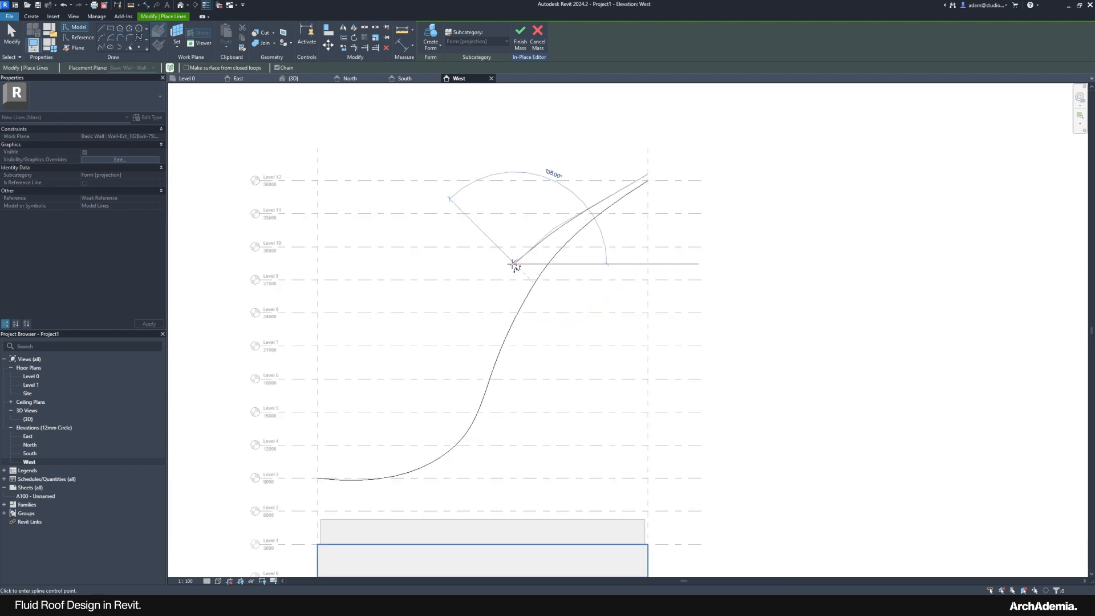
left_click(466, 325)
left_click(428, 363)
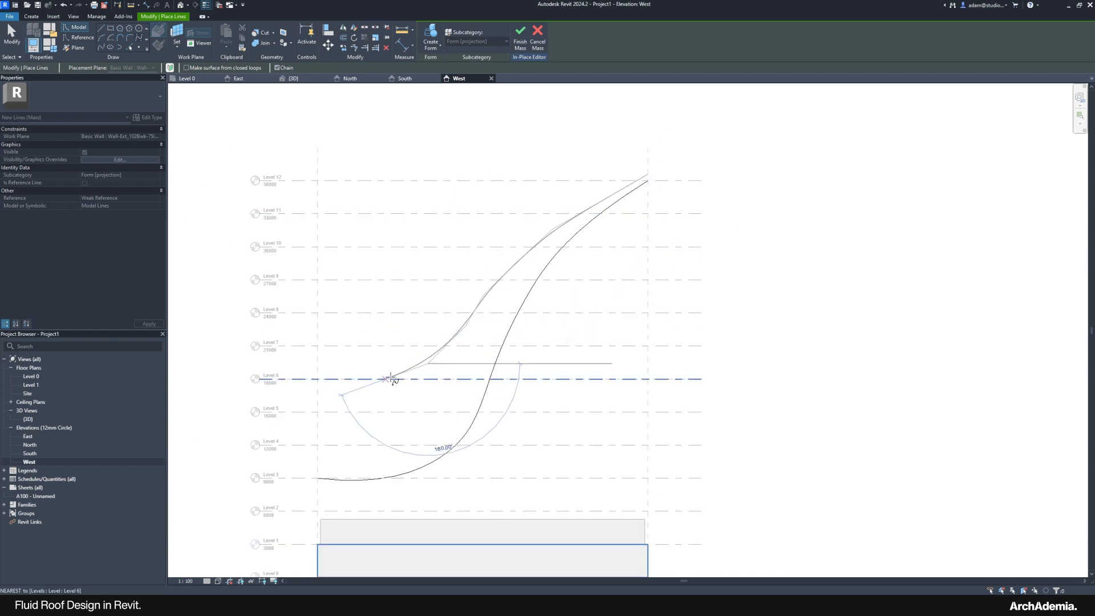
scroll(387, 379, "up", 2)
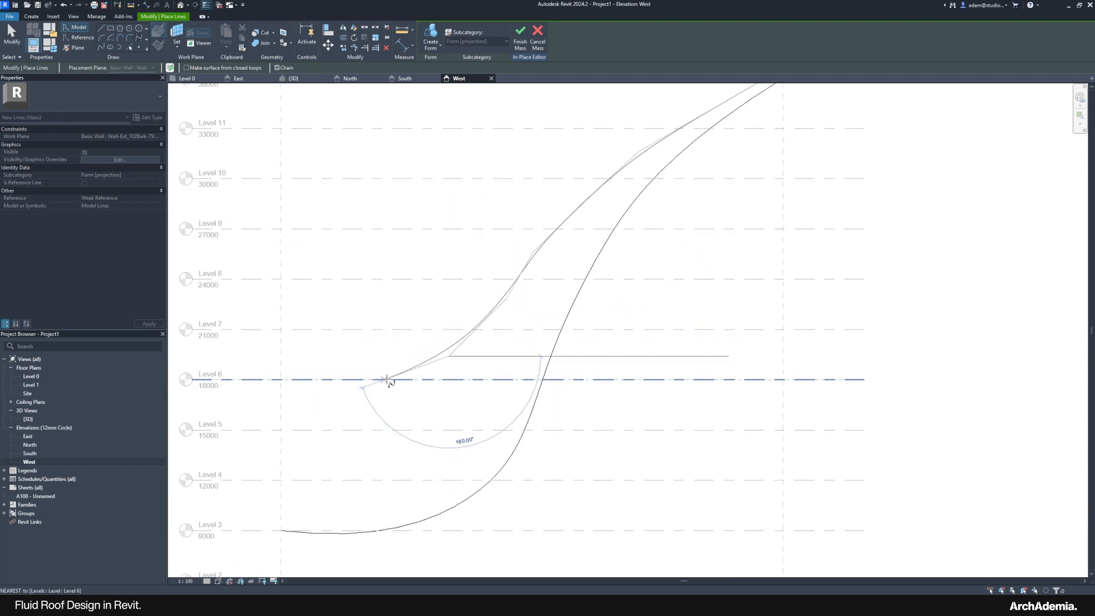
left_click(280, 379)
key("Escape")
scroll(360, 350, "down", 2)
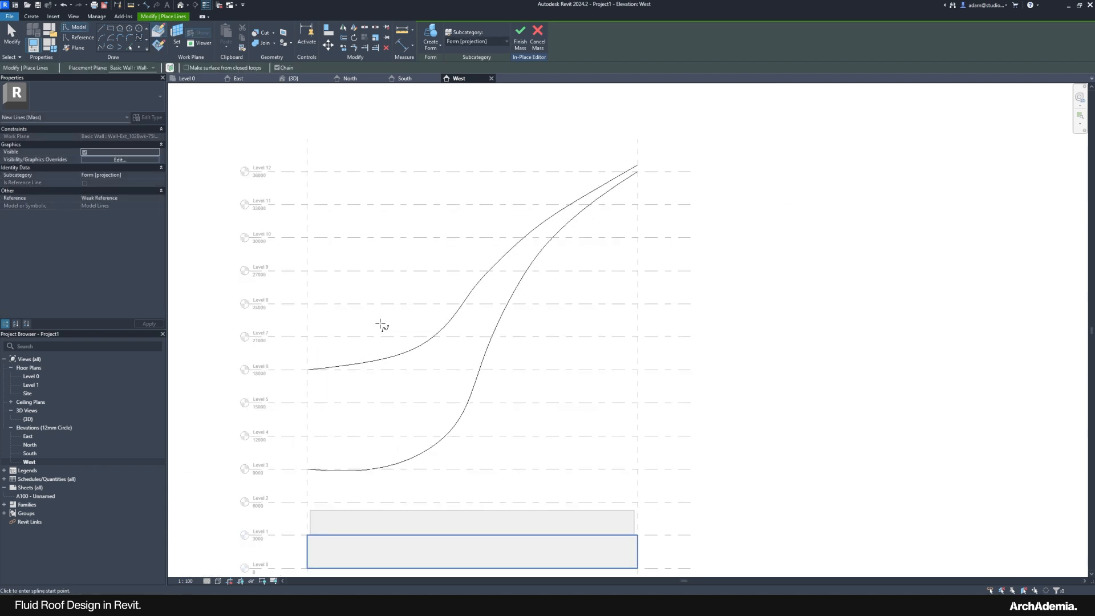
key("Escape")
Step: Drag the new curve's control points to smooth its bends
left_click(423, 349)
scroll(423, 351, "up", 3)
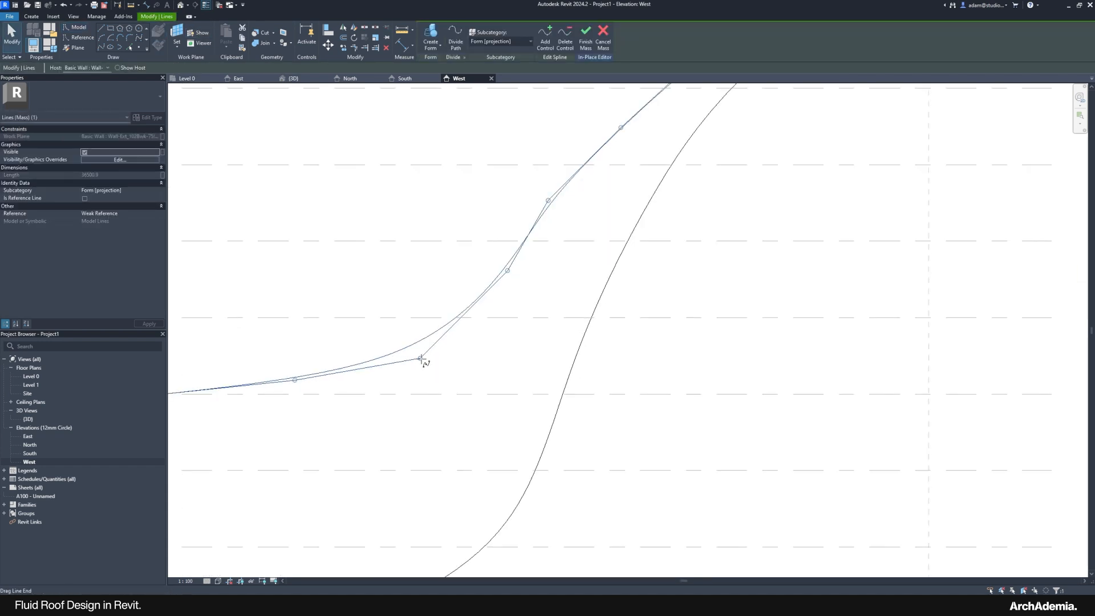
left_click_drag(421, 358, 425, 370)
left_click(488, 377)
scroll(392, 282, "down", 3)
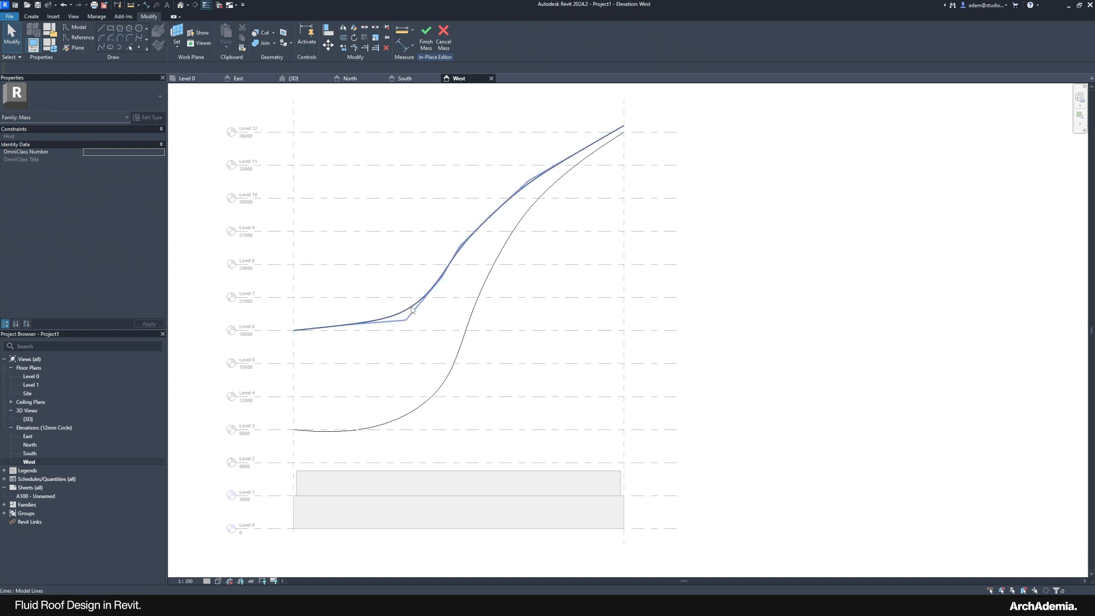
middle_click_drag(477, 258, 475, 286)
left_click(441, 305)
scroll(466, 285, "up", 3)
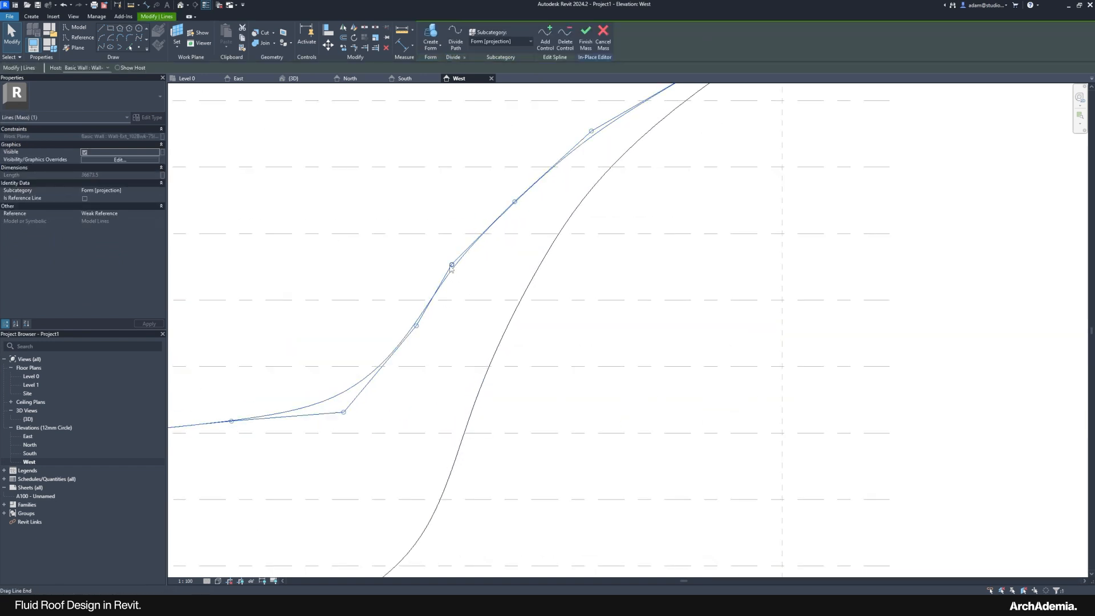
left_click_drag(451, 266, 448, 261)
left_click(488, 259)
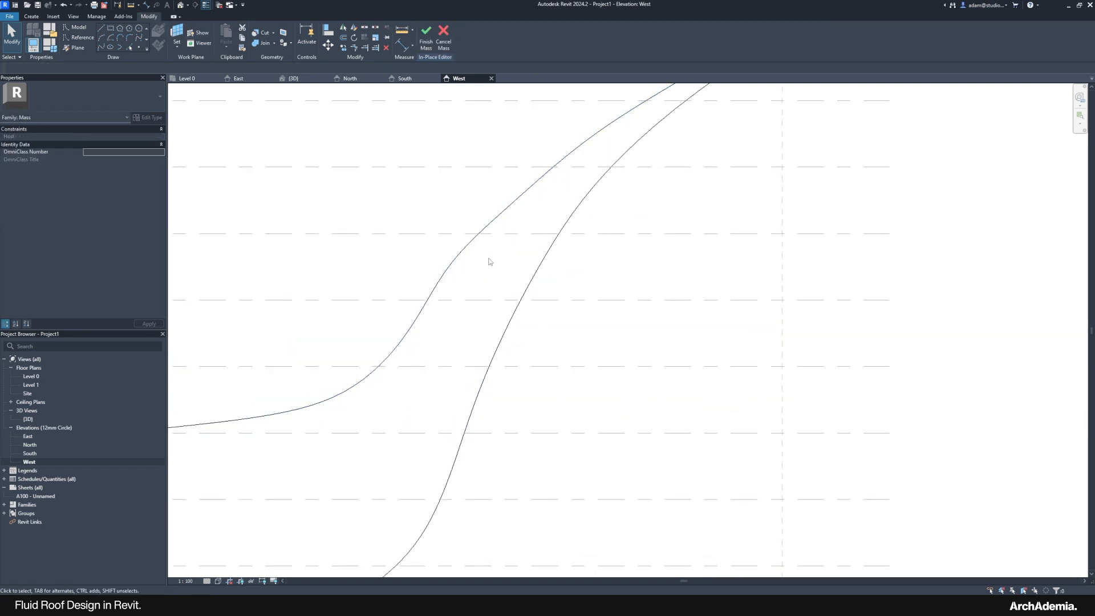
scroll(490, 300, "down", 4)
scroll(572, 356, "up", 2)
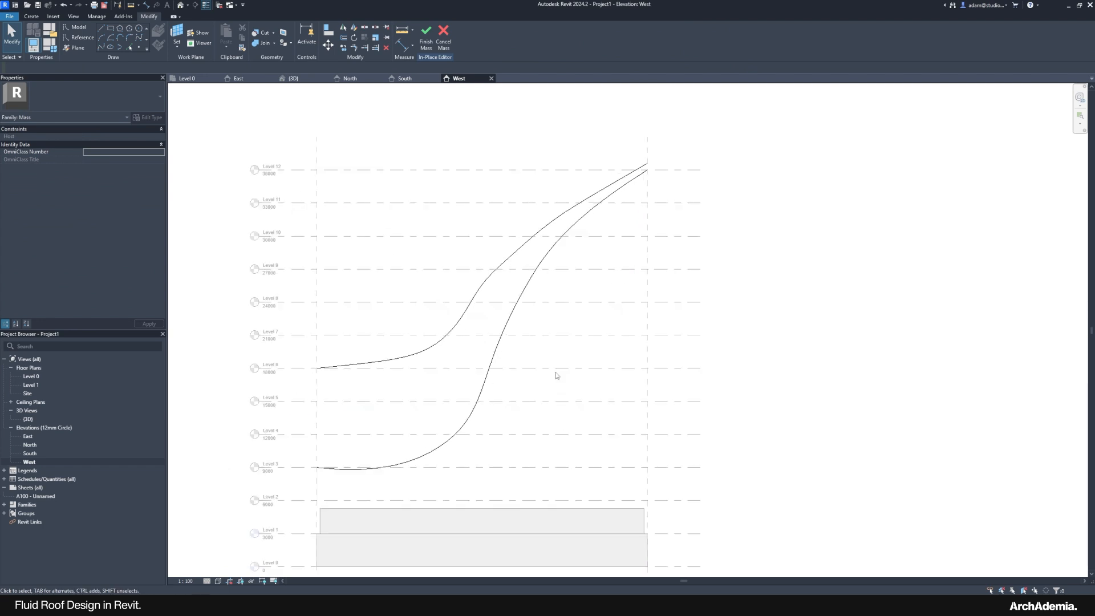
Step: Orbit the {3D} view around the two roof curves rising above the walls
double_click(28, 418)
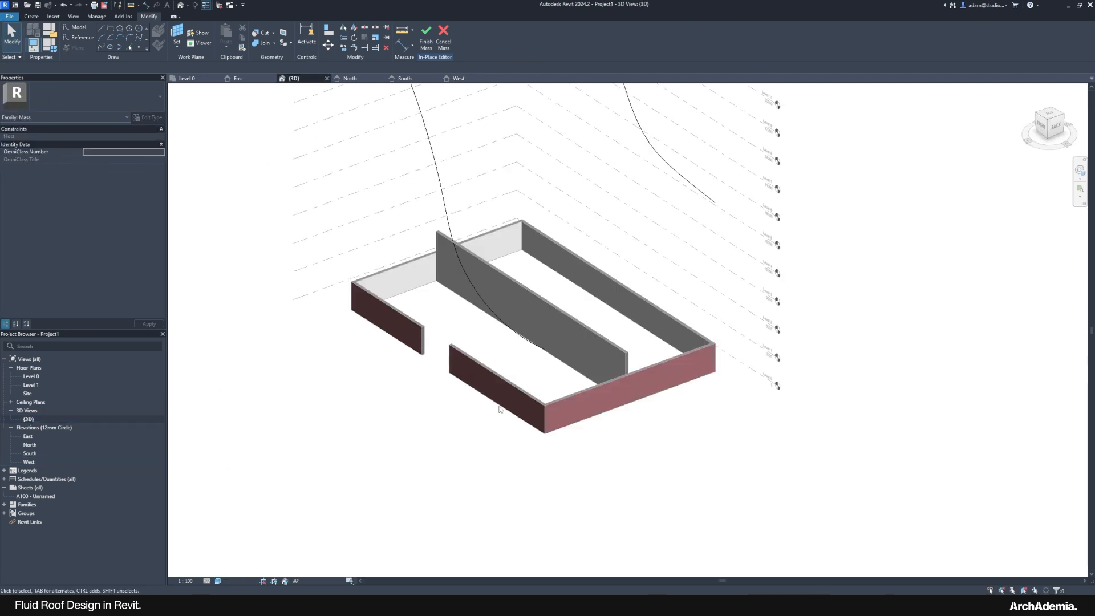
scroll(495, 476, "down", 2)
middle_click_drag(495, 476, 562, 428, "shift")
scroll(506, 401, "up", 3)
middle_click_drag(706, 449, 679, 453, "shift")
middle_click_drag(614, 432, 638, 454, "shift")
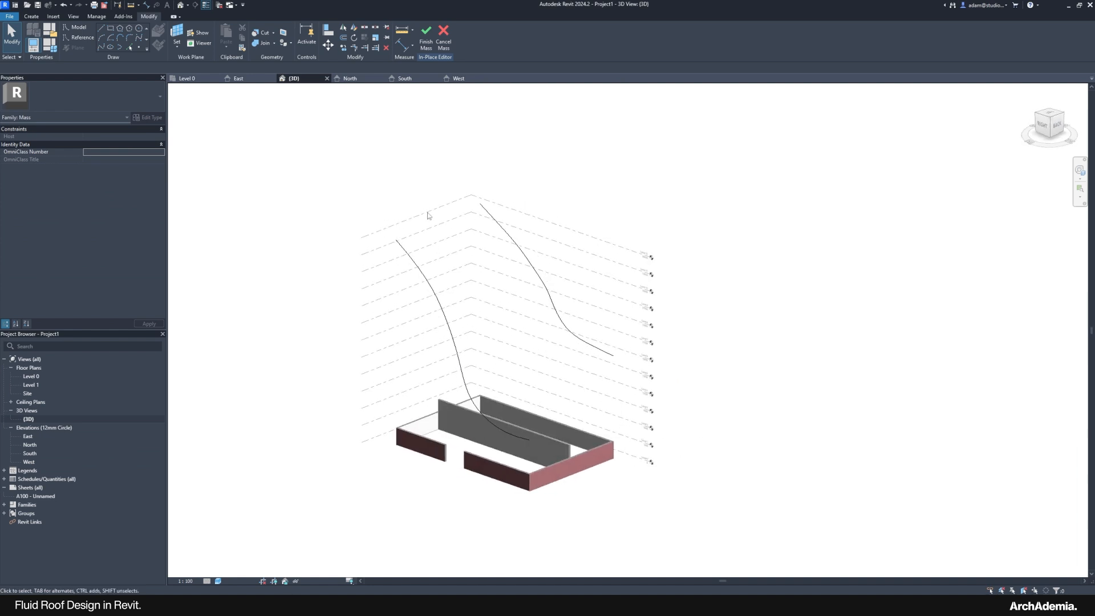
middle_click_drag(812, 470, 703, 459, "shift")
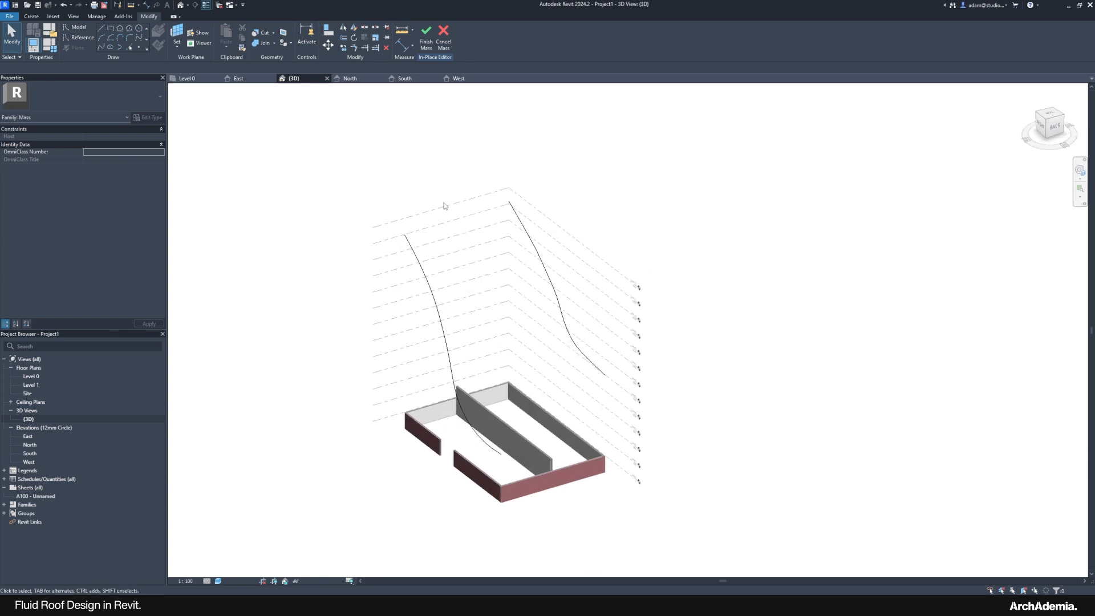
middle_click_drag(637, 495, 433, 431, "shift")
middle_click_drag(524, 332, 745, 308, "shift")
left_click(851, 564)
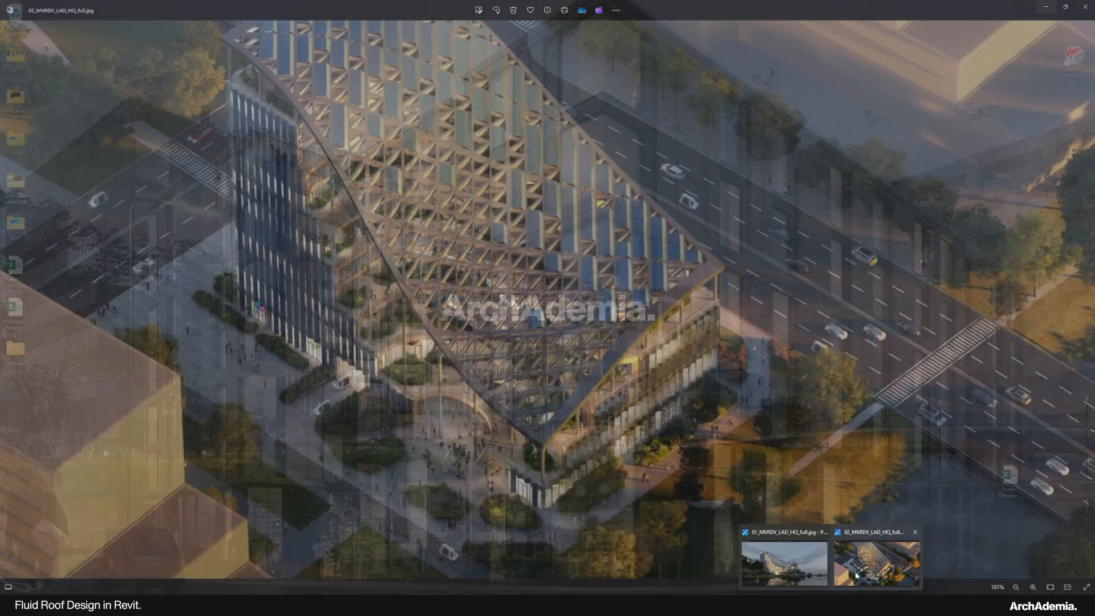
scroll(464, 181, "down", 2)
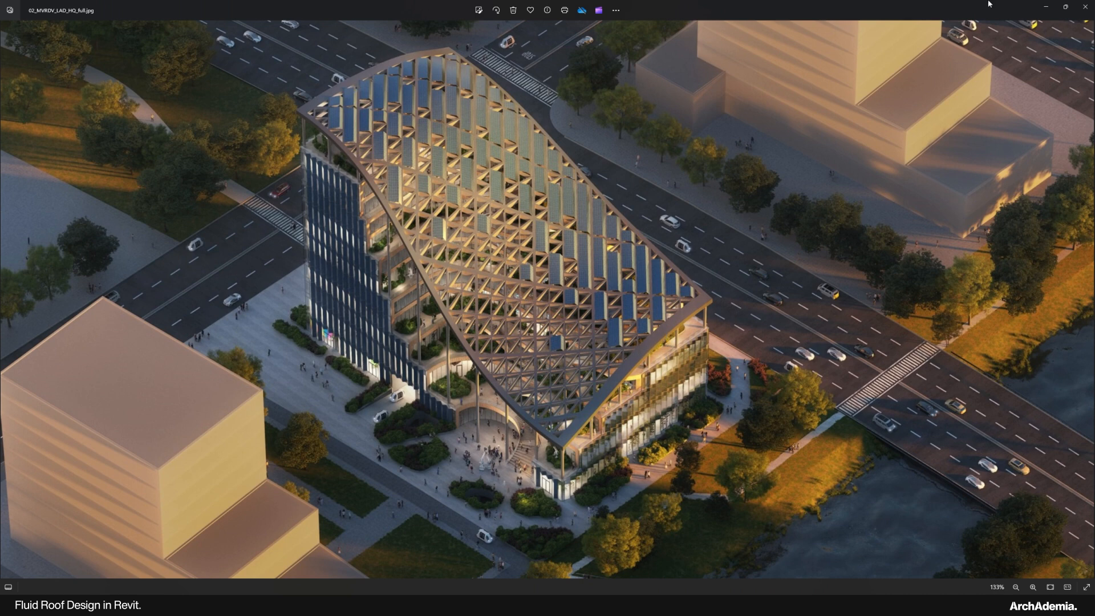
left_click(1051, 7)
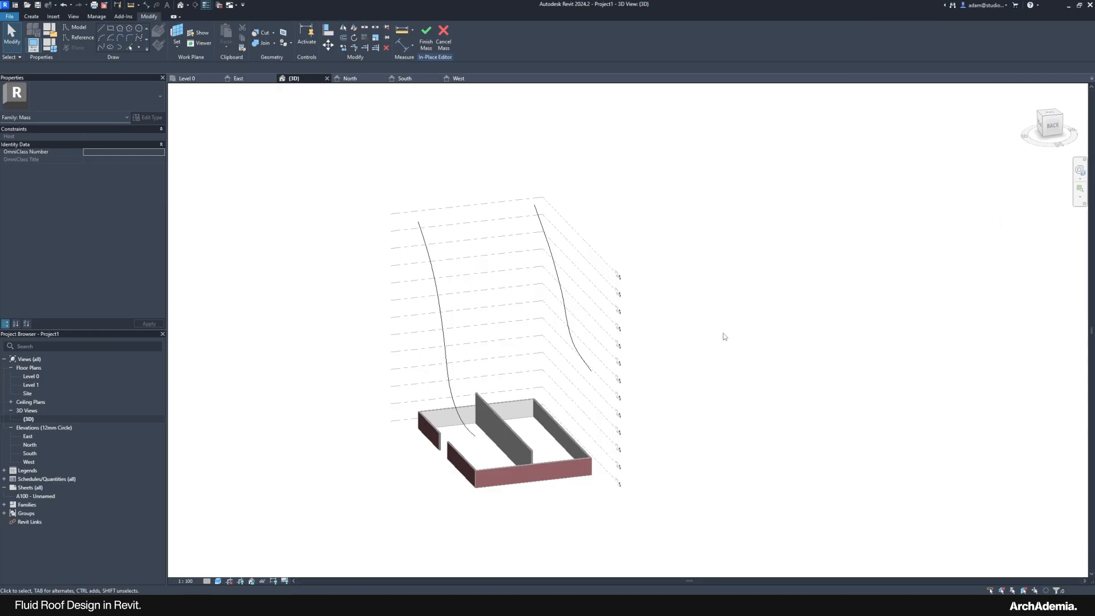
Step: Go back to the East elevation and start a new Model Spline from the Draw panel
double_click(27, 436)
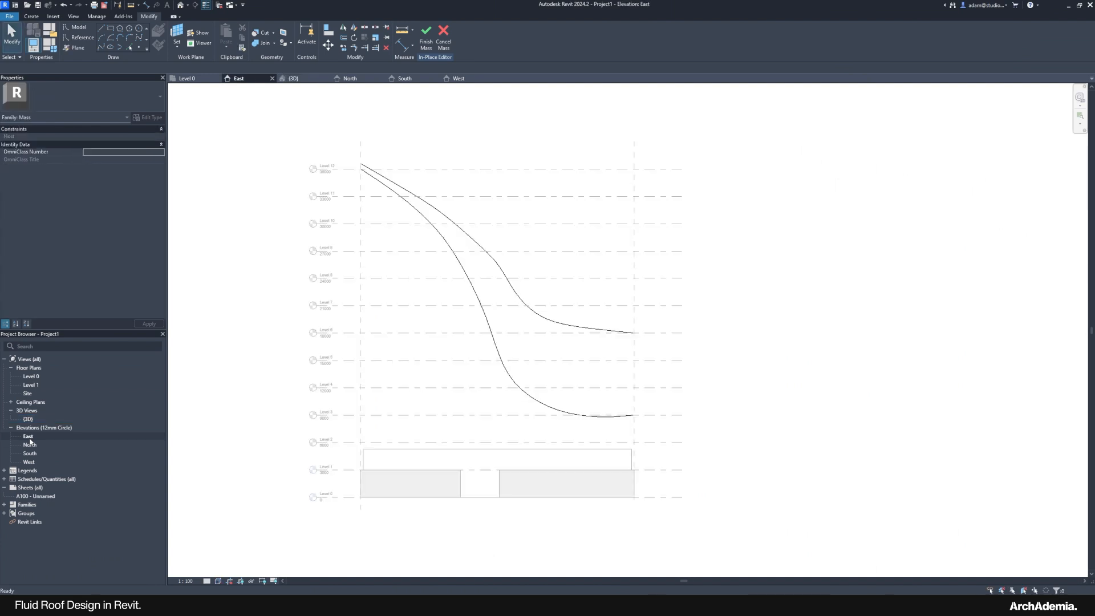
double_click(28, 419)
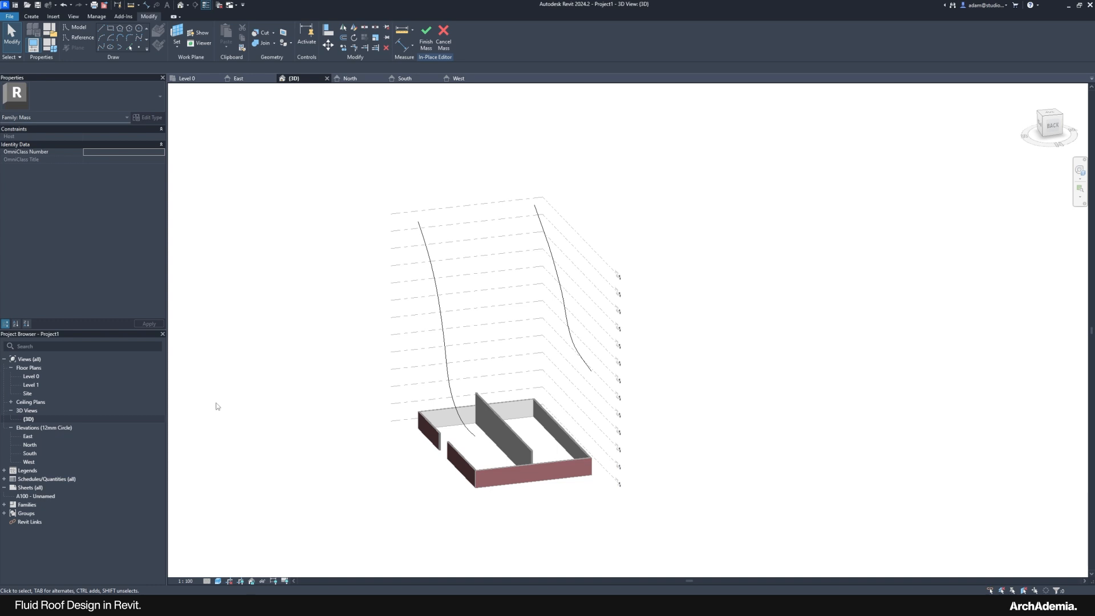
double_click(39, 435)
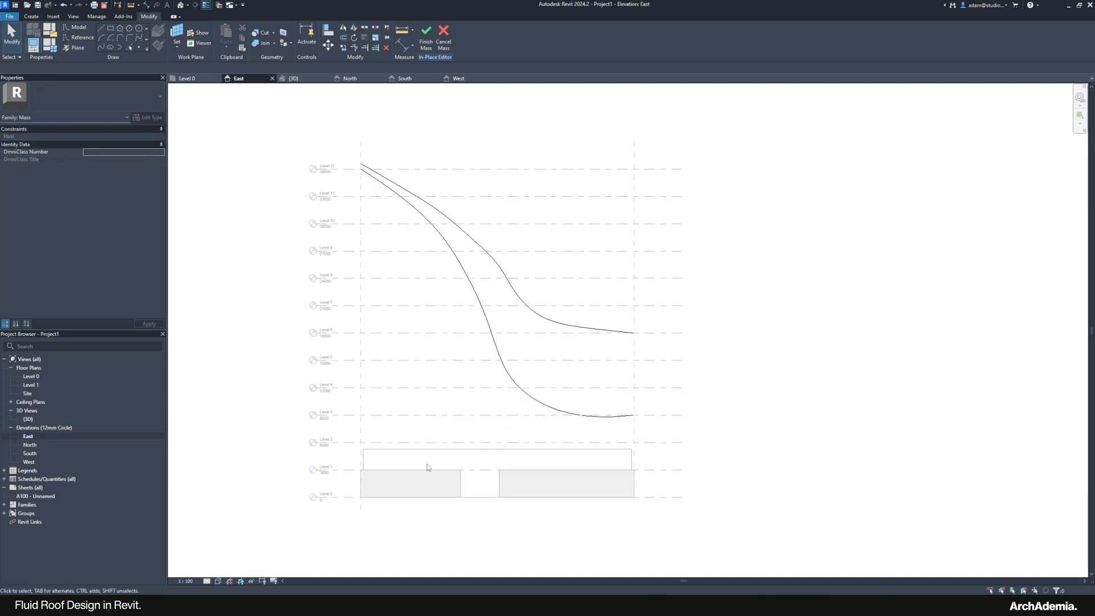
scroll(445, 442, "up", 2)
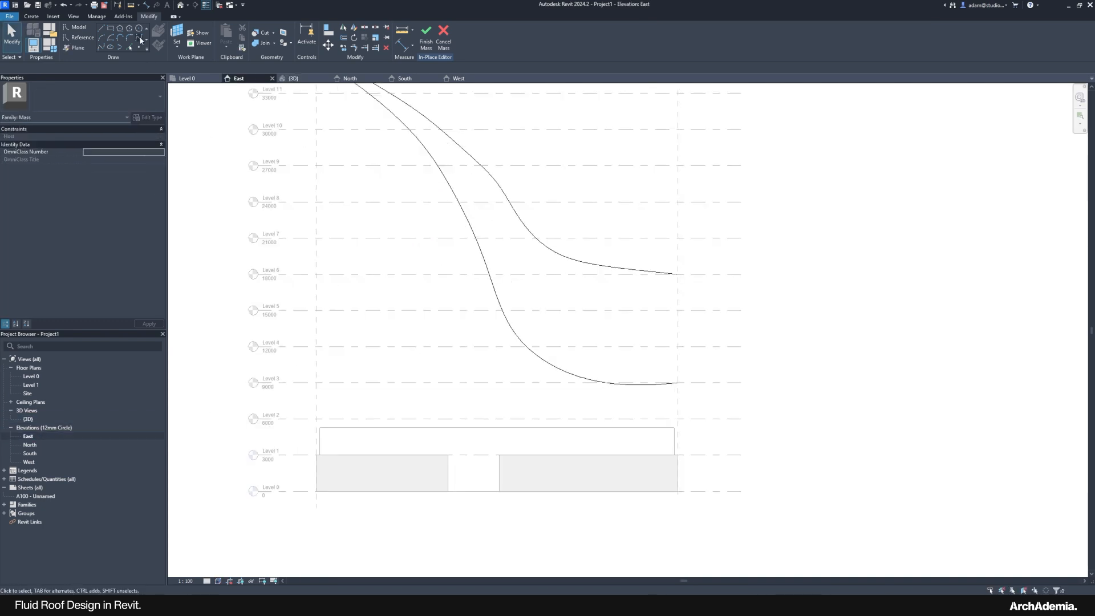
left_click(140, 38)
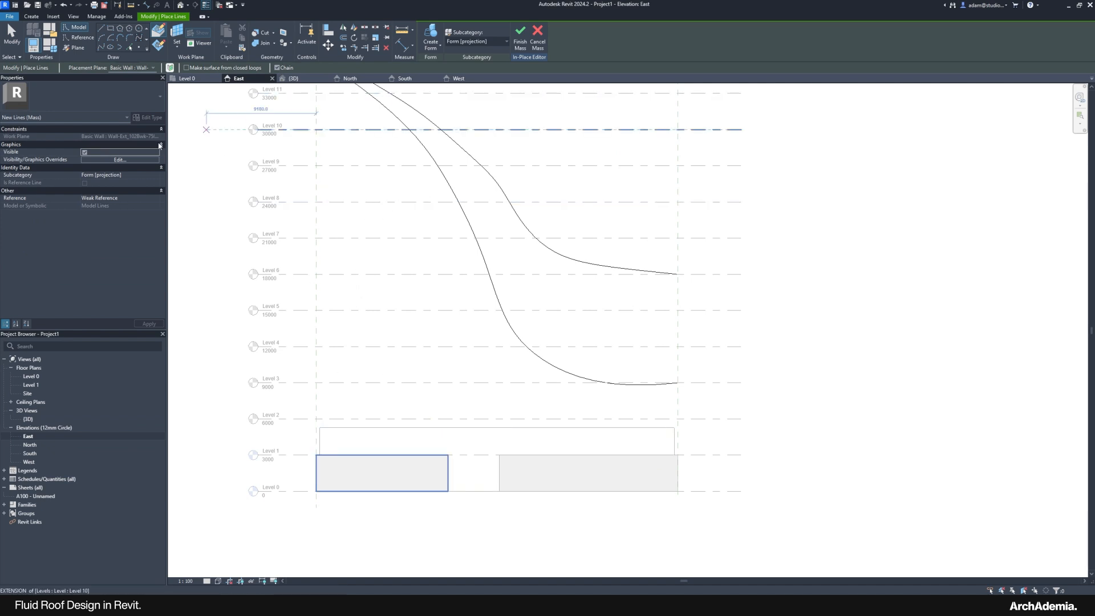
left_click(12, 34)
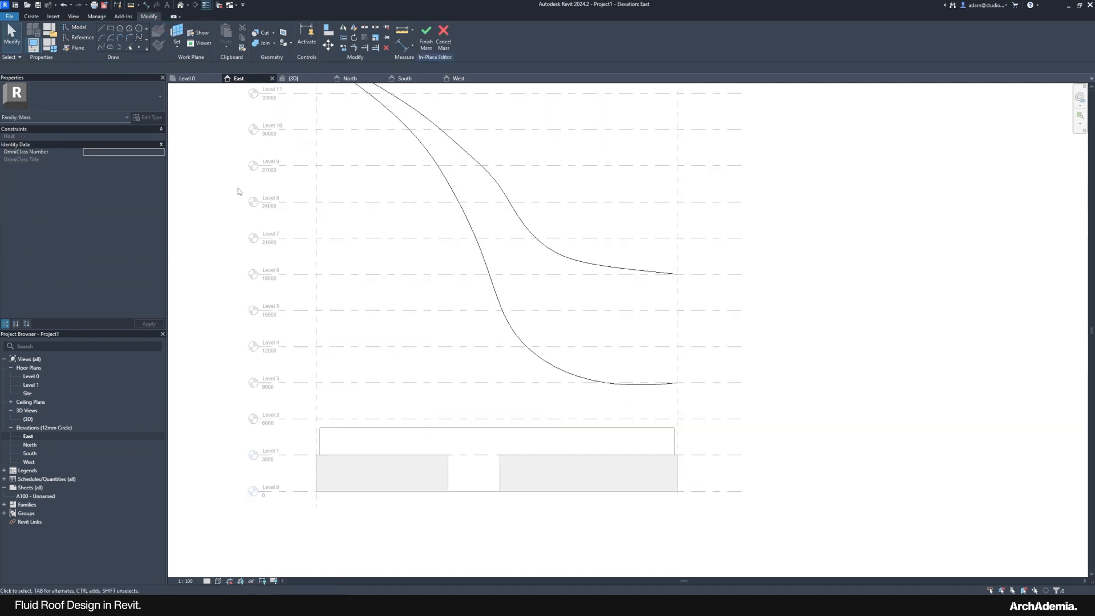
left_click(130, 49)
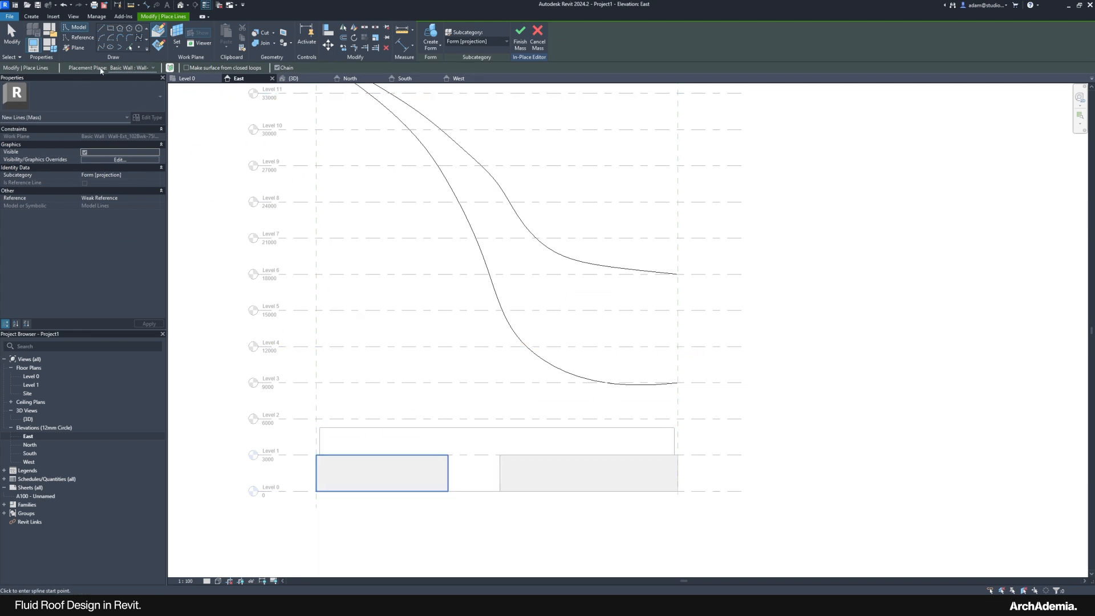
Step: Set the placement plane to Pick and use the left wall as the work plane
left_click(136, 68)
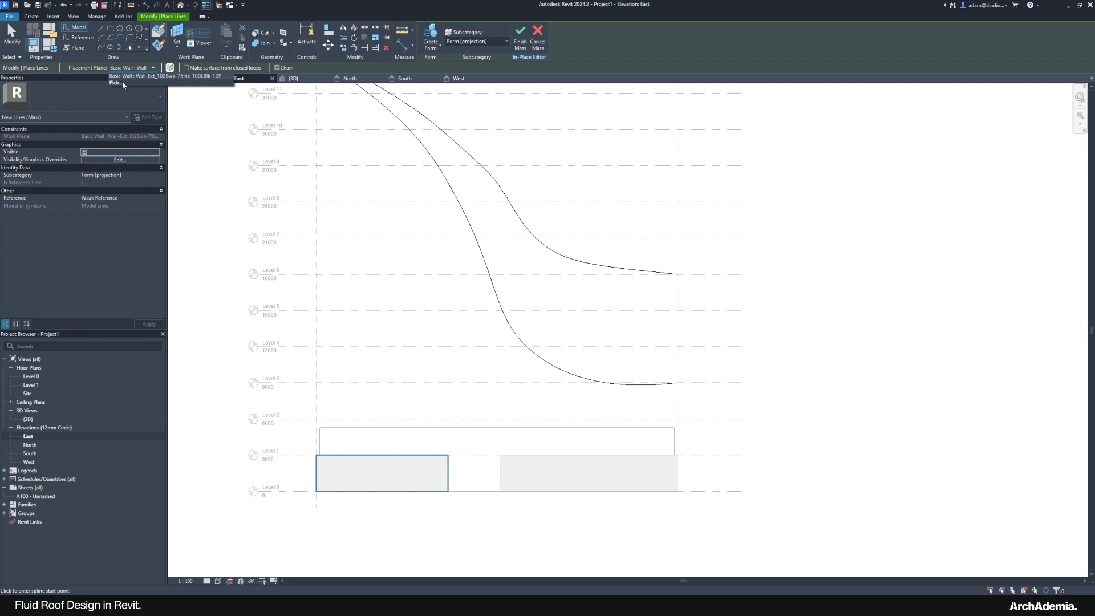
left_click(115, 83)
left_click(524, 352)
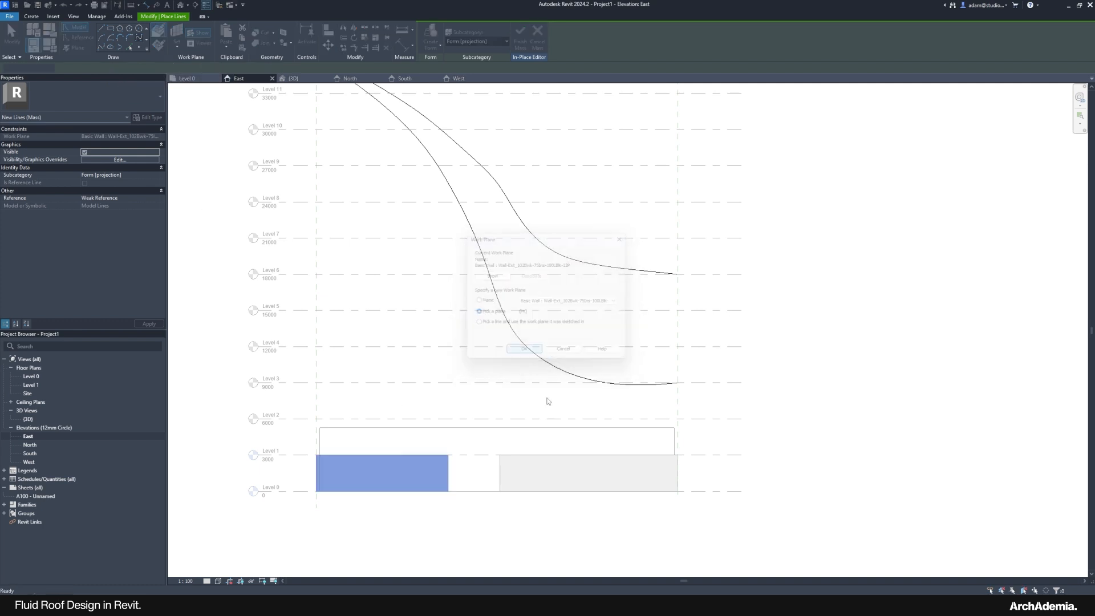
left_click(482, 435)
Step: Start the third spline above Level 12 and follow the upper S-curve down to its bend
middle_click_drag(372, 255, 345, 420)
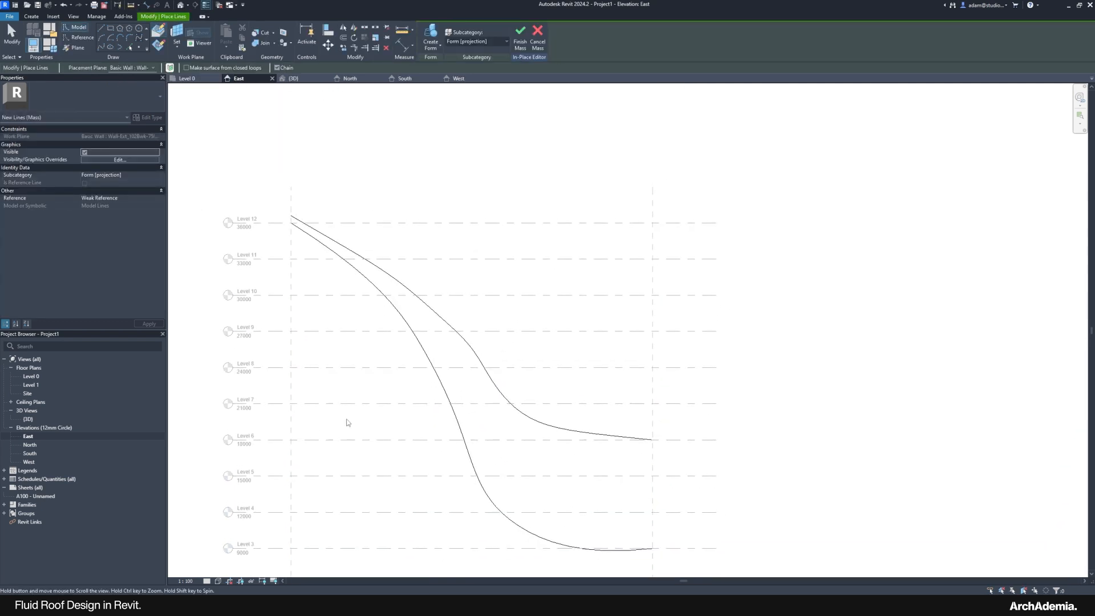
scroll(289, 222, "up", 5)
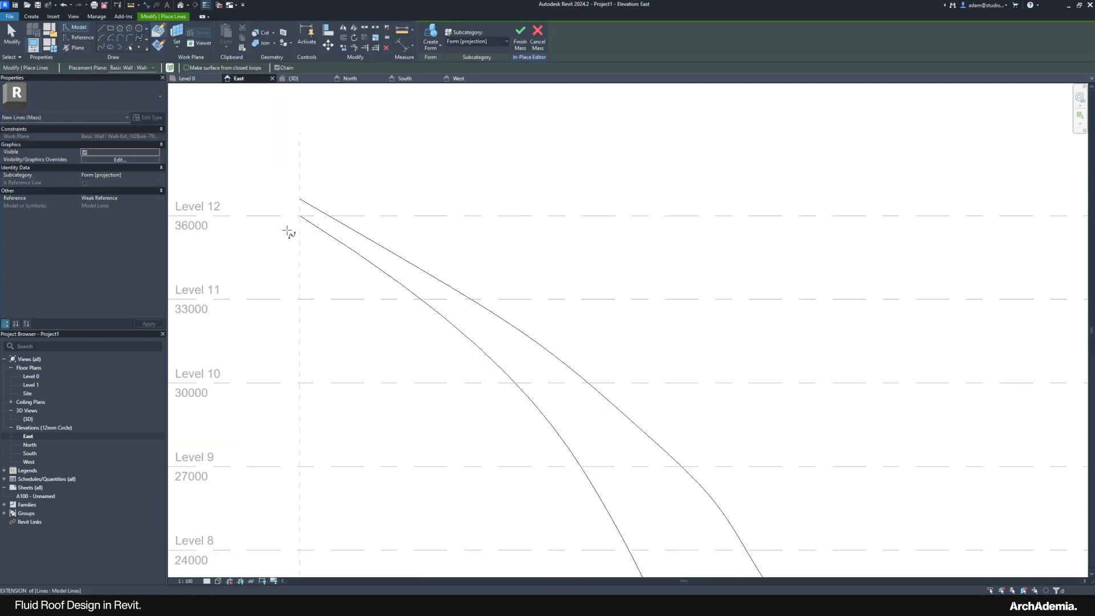
left_click(299, 170)
scroll(300, 171, "down", 5)
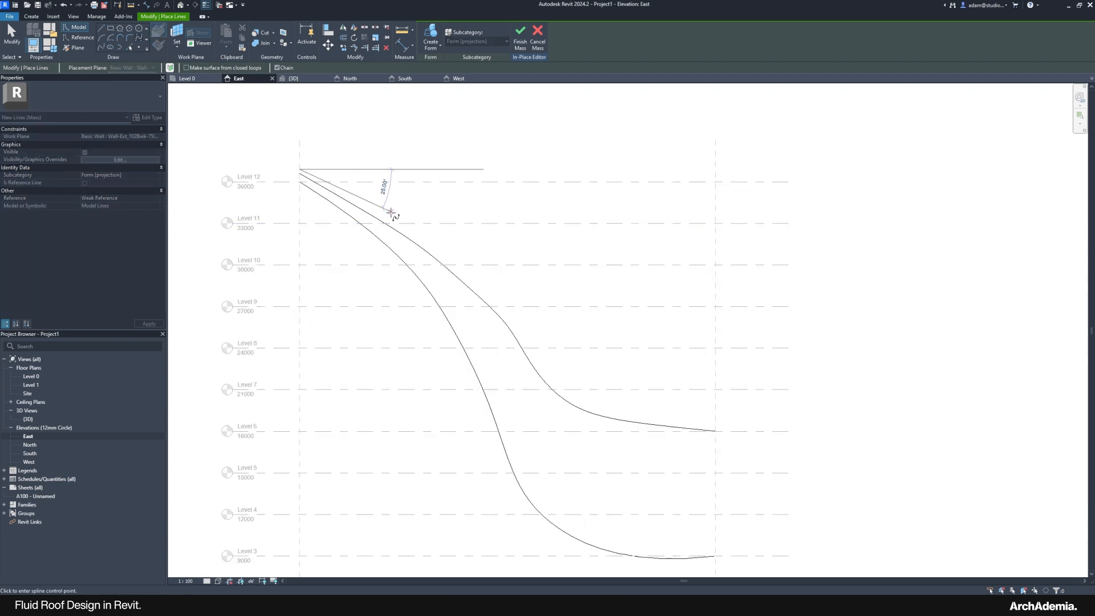
left_click(387, 216)
scroll(396, 220, "up", 2)
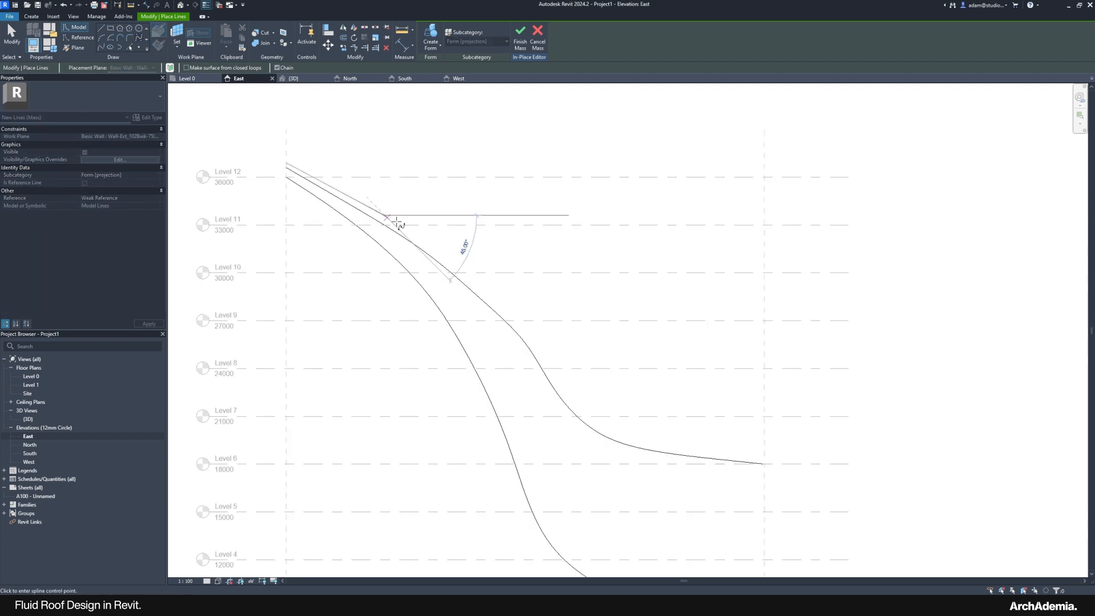
left_click(458, 261)
left_click(536, 341)
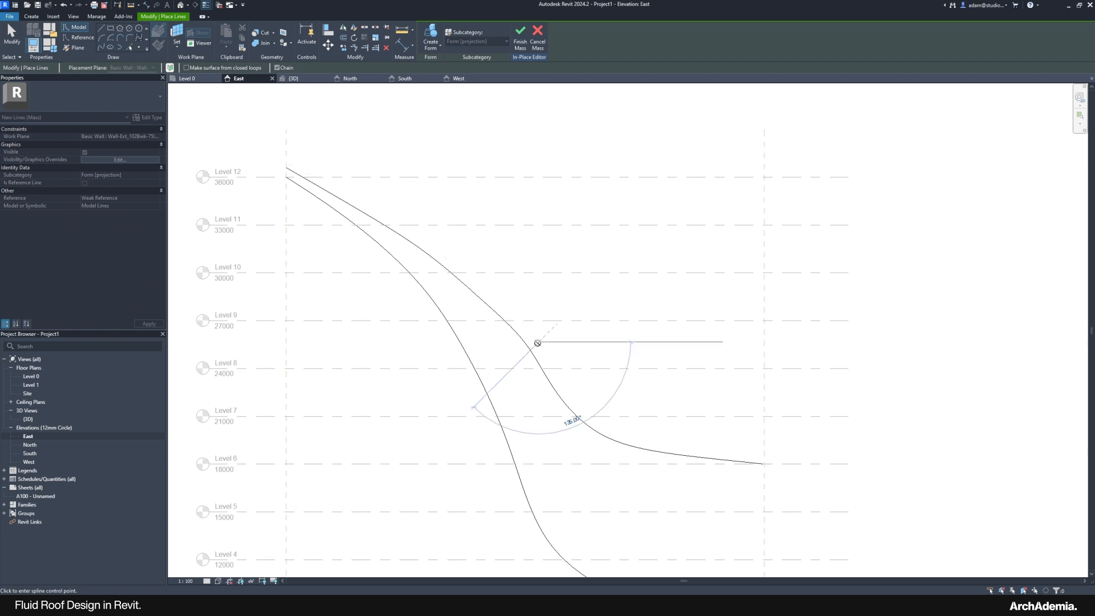
Step: Continue the spline along the flattening tail to the right edge and finish it
left_click(572, 394)
left_click(599, 422)
scroll(673, 450, "up", 2)
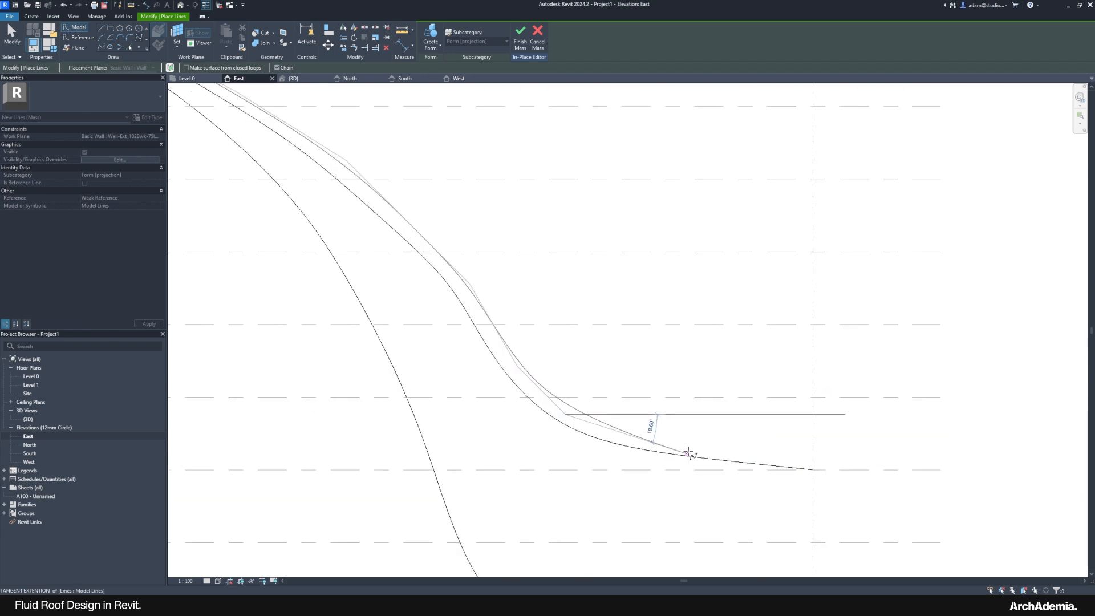
left_click(683, 448)
left_click(813, 456)
scroll(813, 459, "down", 2)
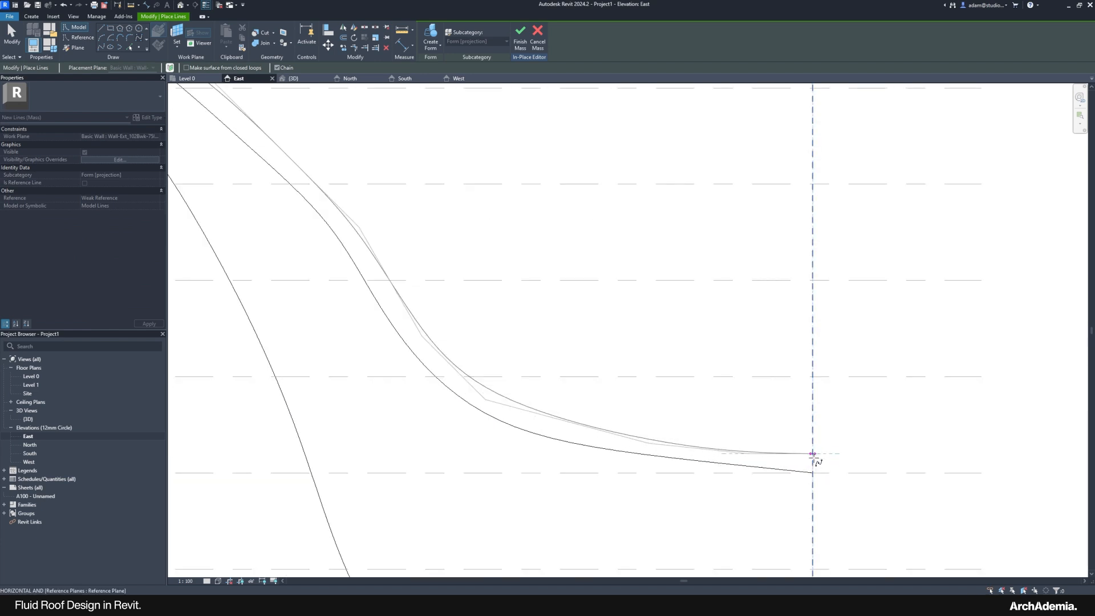
key("Escape")
scroll(806, 464, "up", 3)
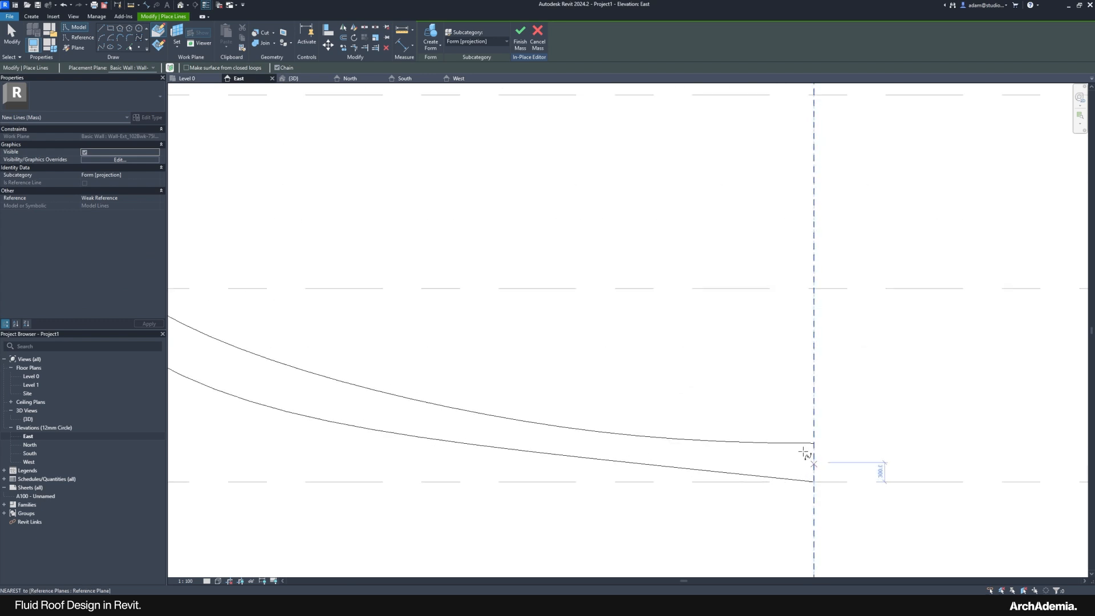
scroll(679, 325, "down", 4)
key("Escape")
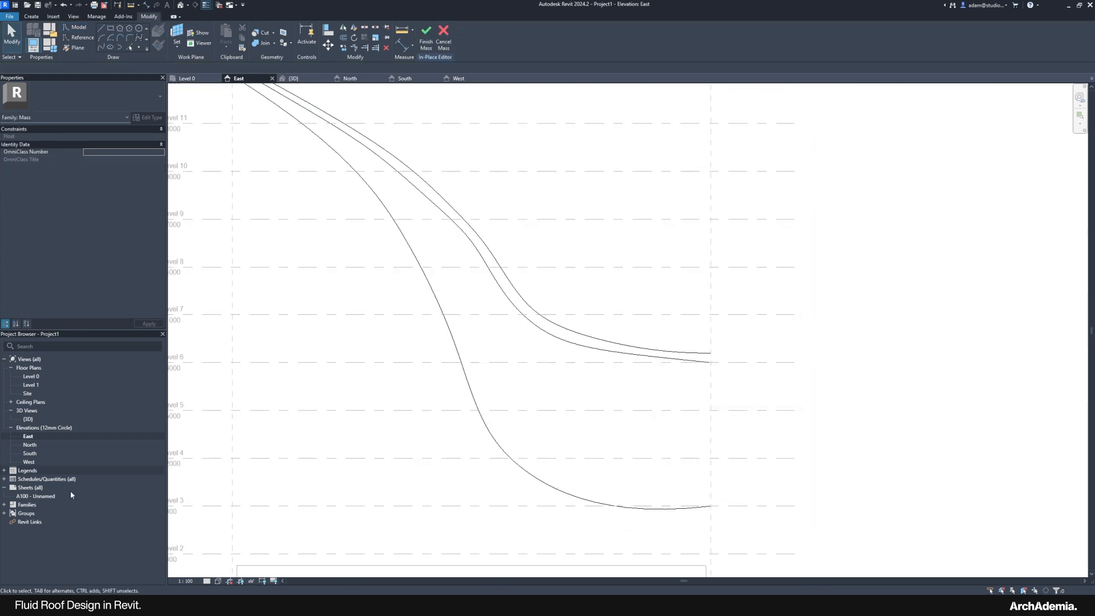
Step: Return to the East elevation and open the reference building render in Photos
double_click(28, 418)
double_click(28, 436)
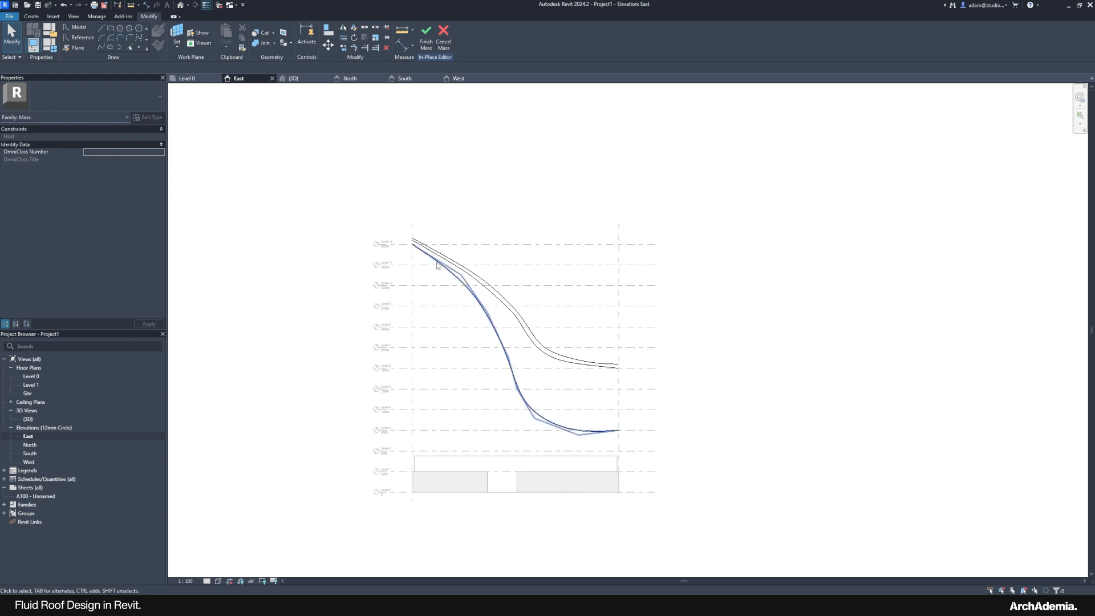
scroll(503, 285, "up", 2)
mouse_move(830, 605)
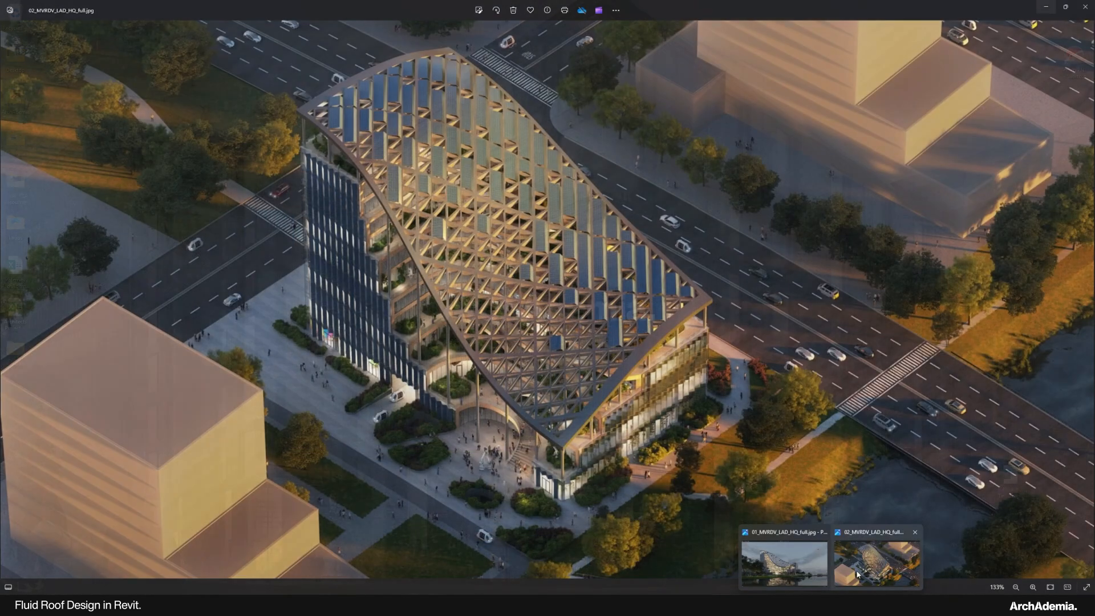
left_click(865, 562)
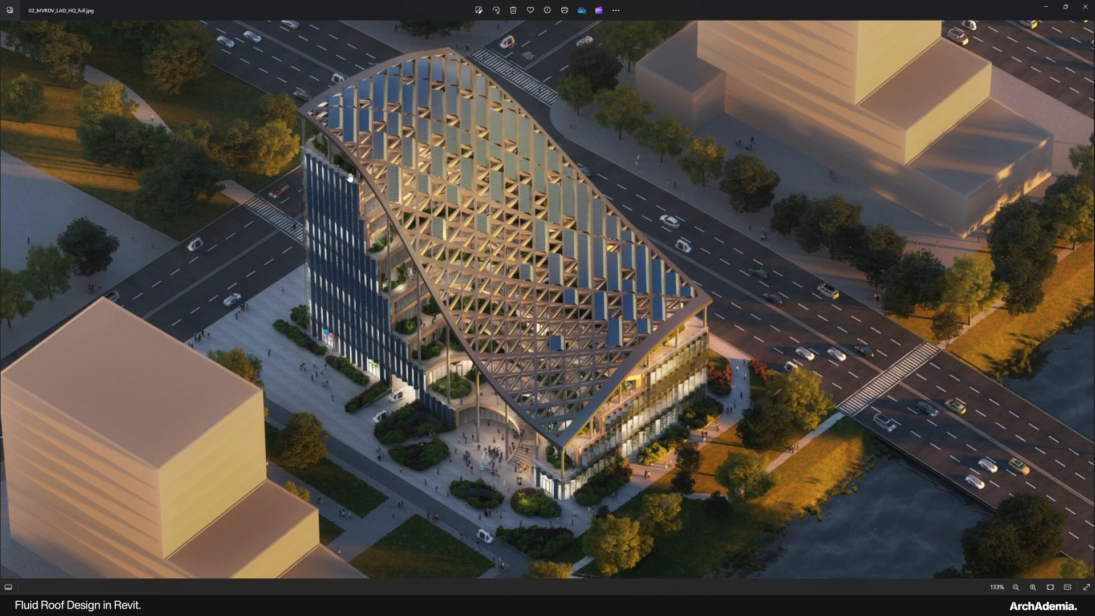
Step: Close the reference render and orbit the {3D} view to see all three curves
left_click(1045, 6)
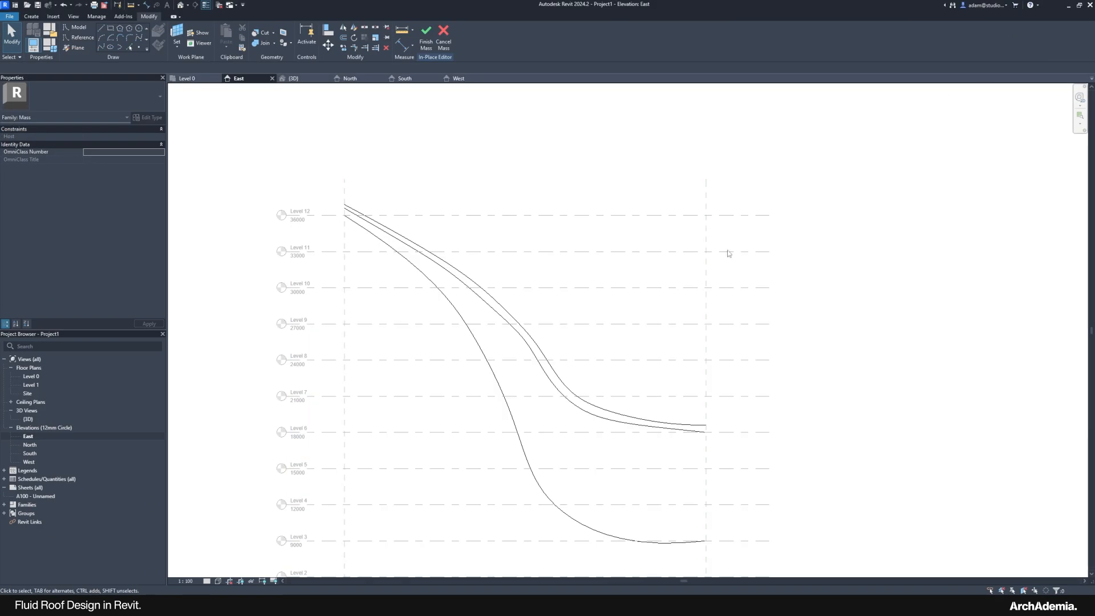
double_click(28, 418)
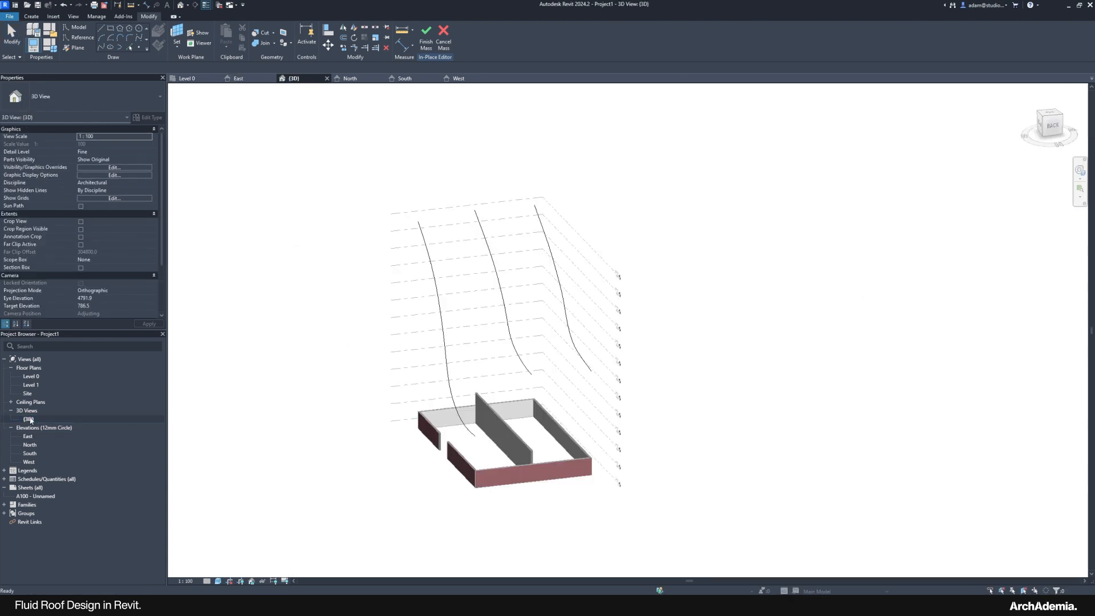
middle_click_drag(336, 355, 434, 464, "shift")
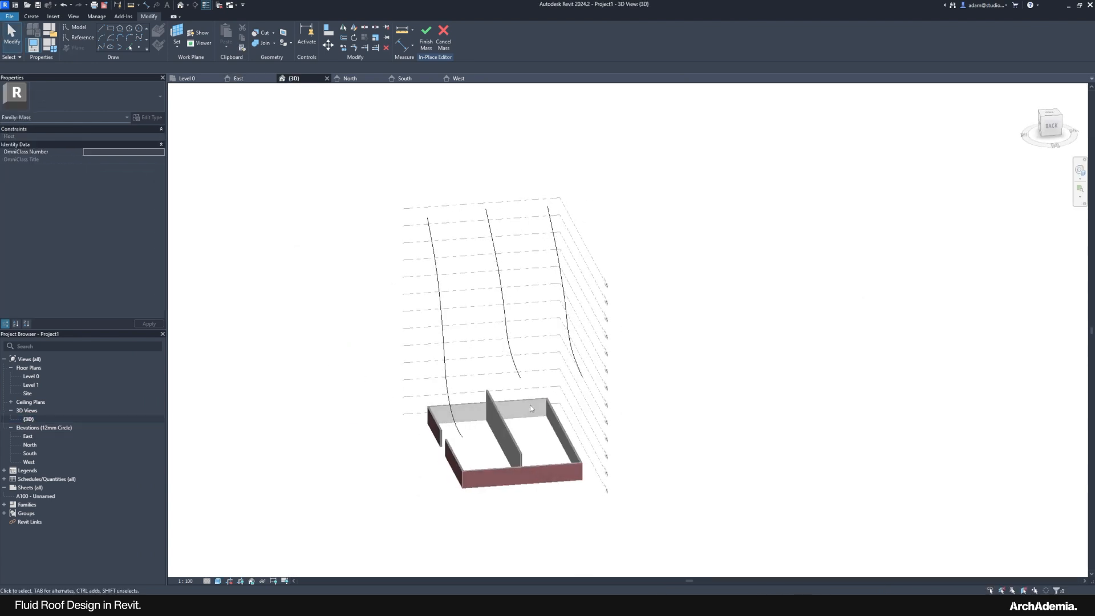
middle_click_drag(531, 408, 605, 397, "shift")
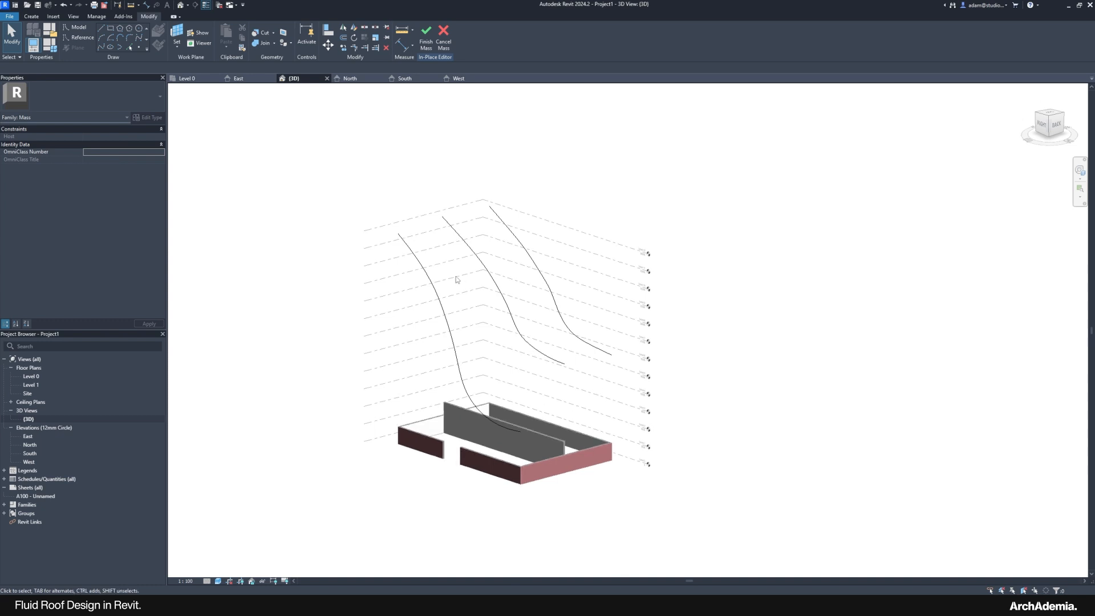
Step: Select the three splines, make a Solid Form through them, and orbit to inspect it
left_click(436, 284)
left_click(483, 265, "ctrl")
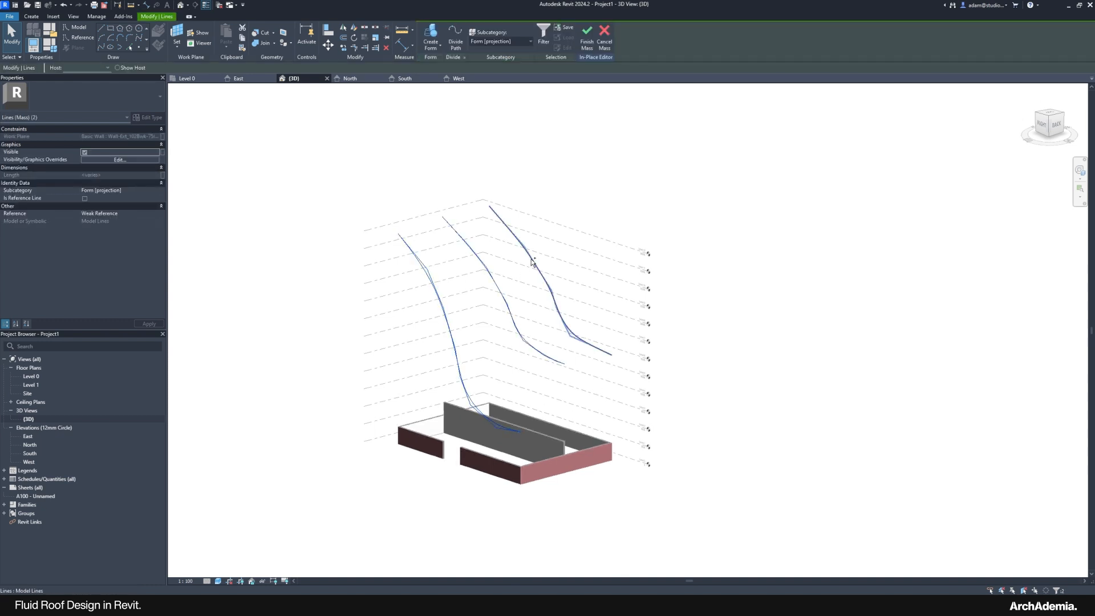
left_click(532, 257, "ctrl")
scroll(512, 303, "up", 3)
left_click(439, 52)
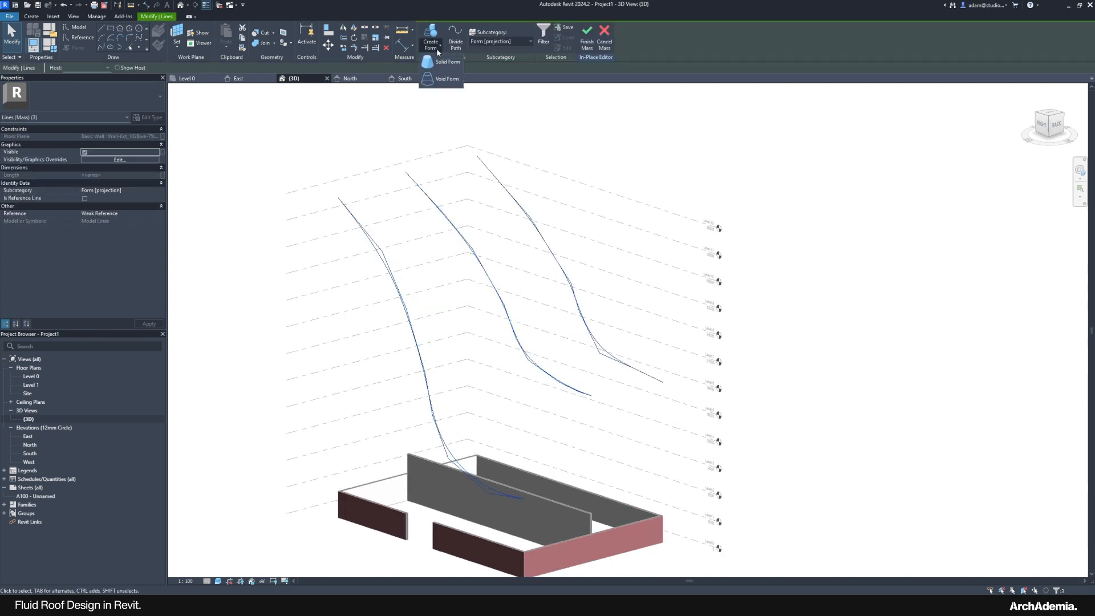
left_click(440, 77)
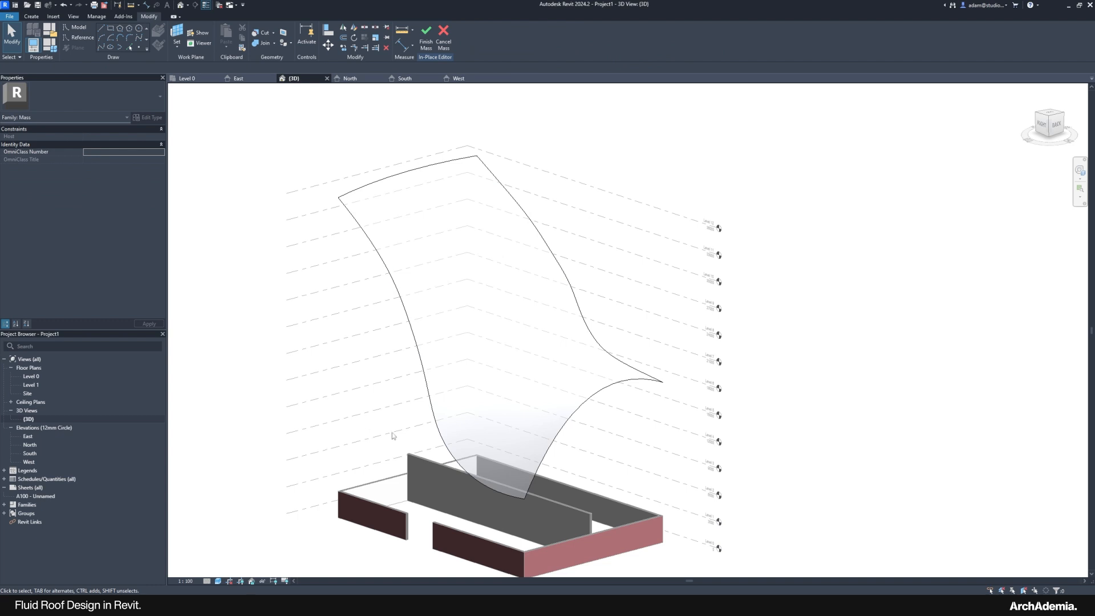
middle_click_drag(392, 436, 419, 453, "shift")
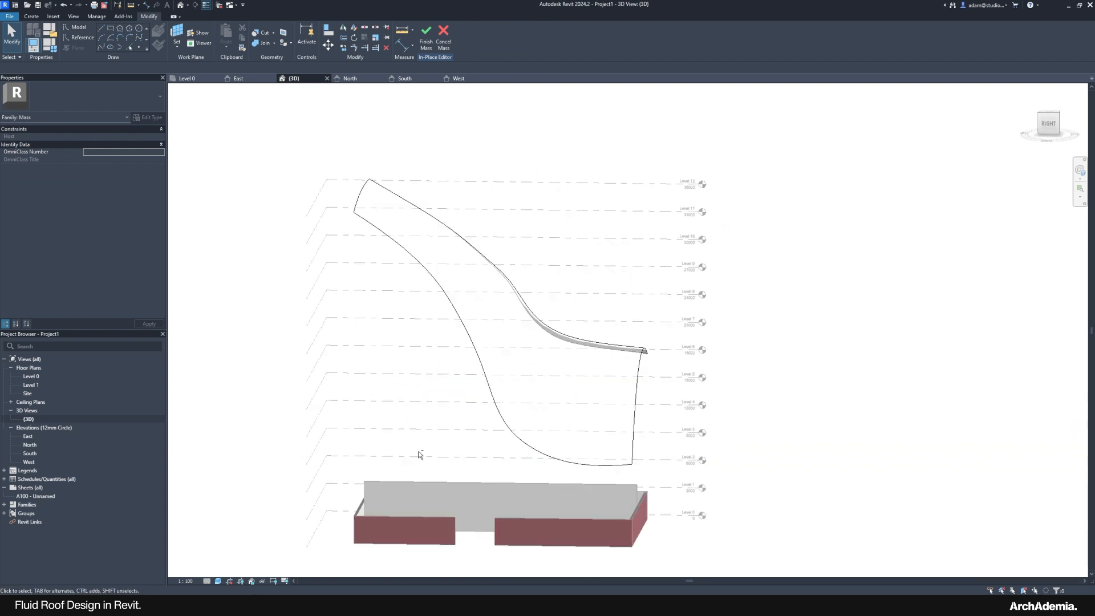
middle_click_drag(316, 476, 465, 478, "shift")
Step: View the reference render from the taskbar, close Photos, and orbit the 3D model
mouse_move(811, 605)
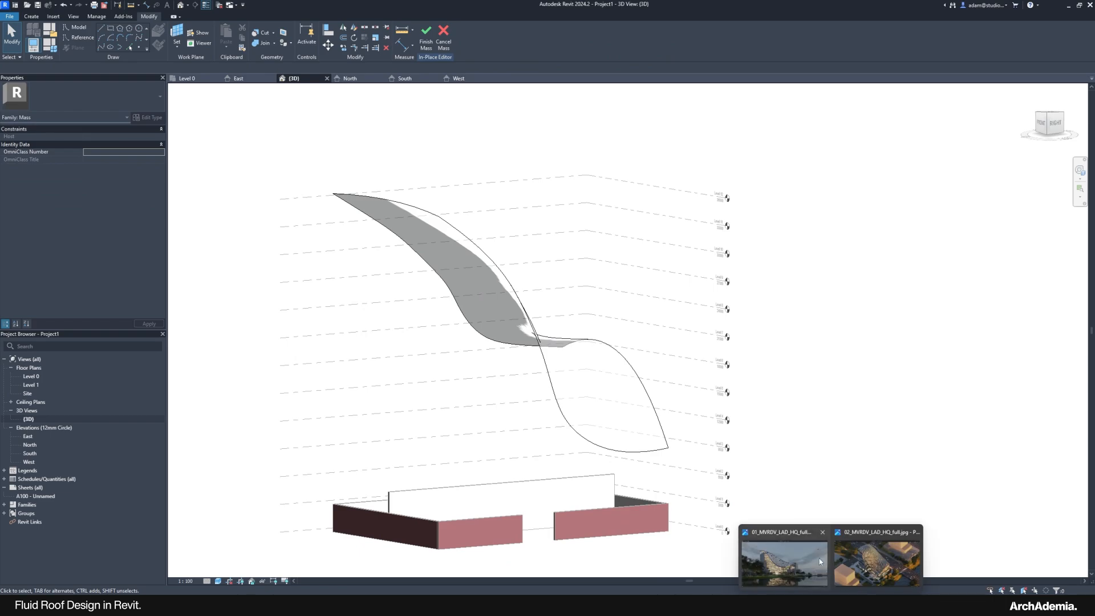
mouse_move(819, 562)
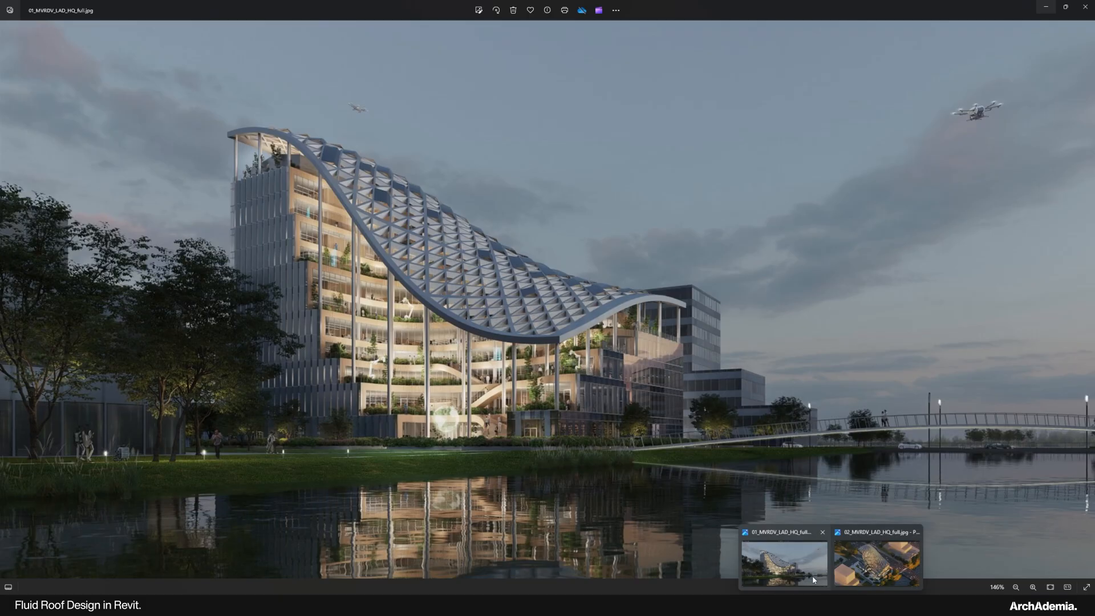
left_click(812, 576)
left_click(1079, 4)
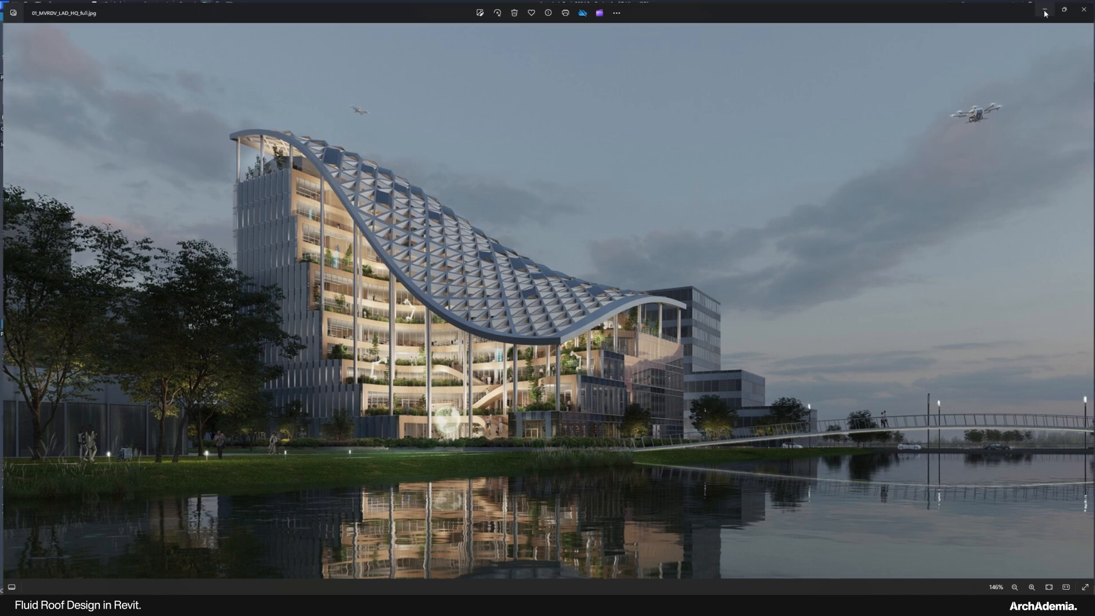
middle_click_drag(741, 447, 570, 408, "shift")
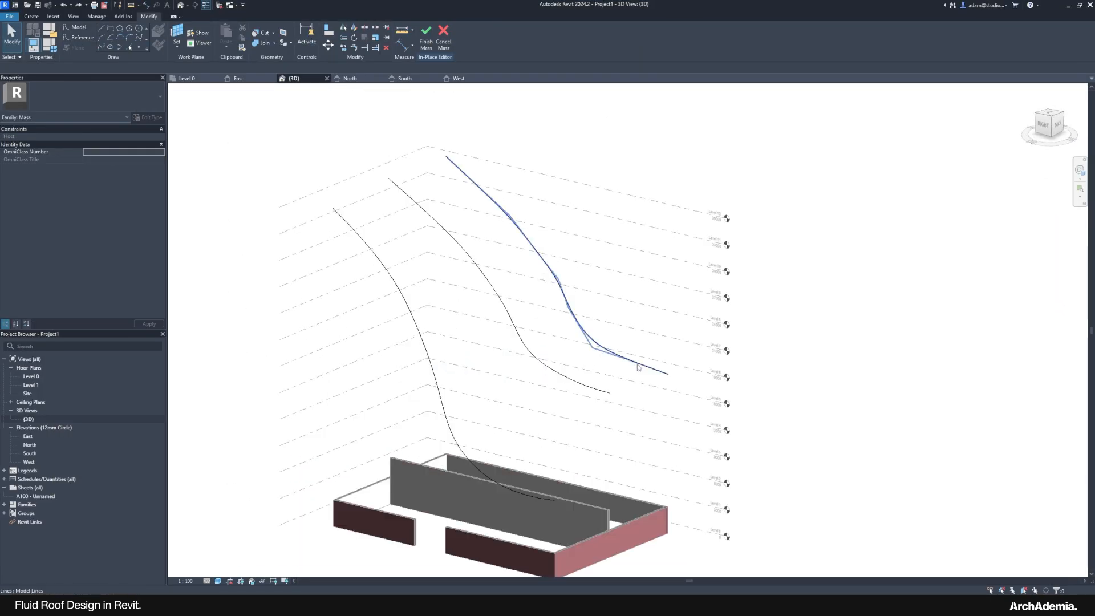
Step: In the East elevation, drop the new spline's end to Level 5 and adjust the lower spline
double_click(119, 438)
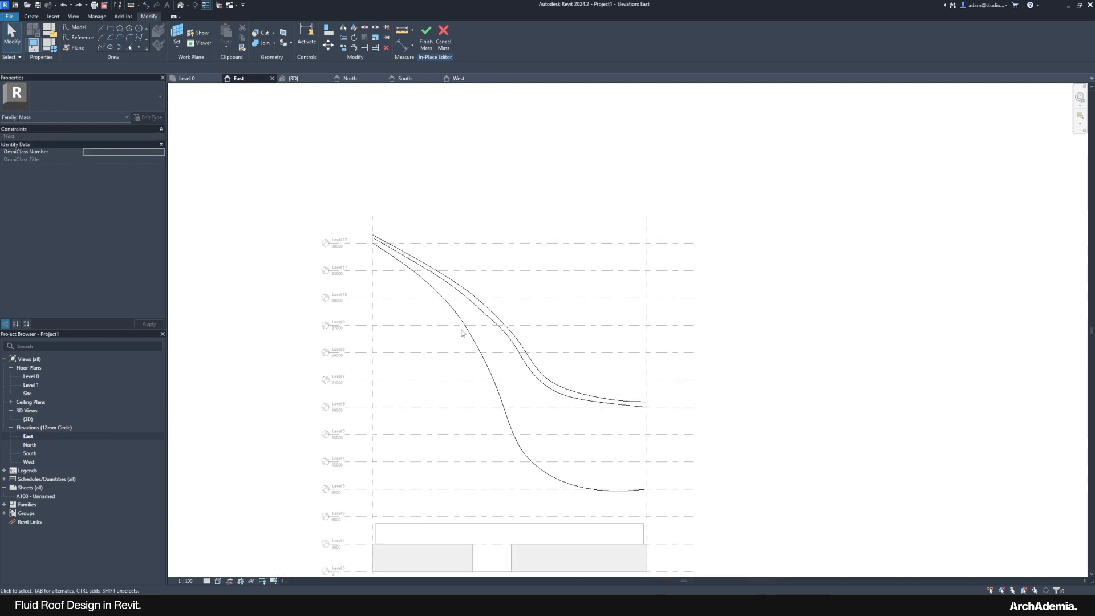
scroll(460, 329, "up", 2)
left_click(533, 343)
scroll(590, 383, "up", 2)
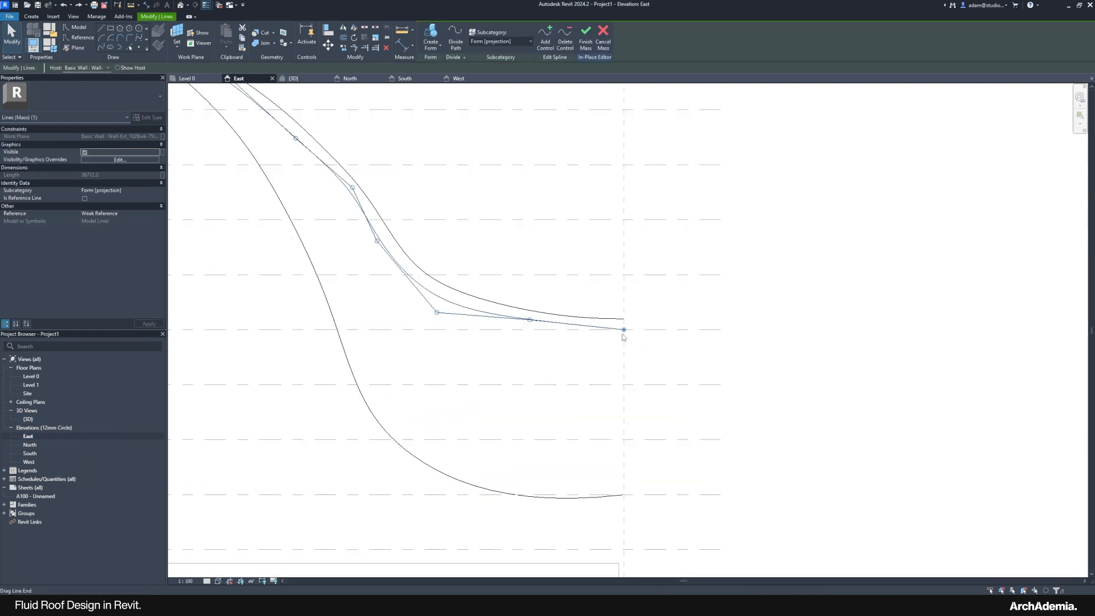
left_click_drag(623, 335, 623, 385)
scroll(512, 362, "up", 2)
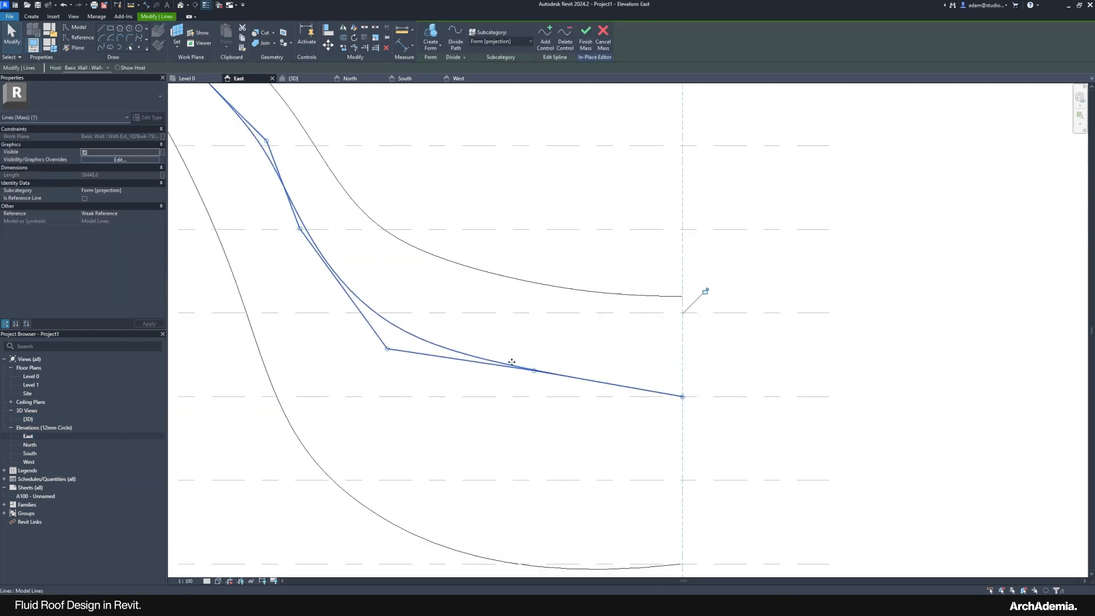
left_click_drag(386, 348, 405, 361)
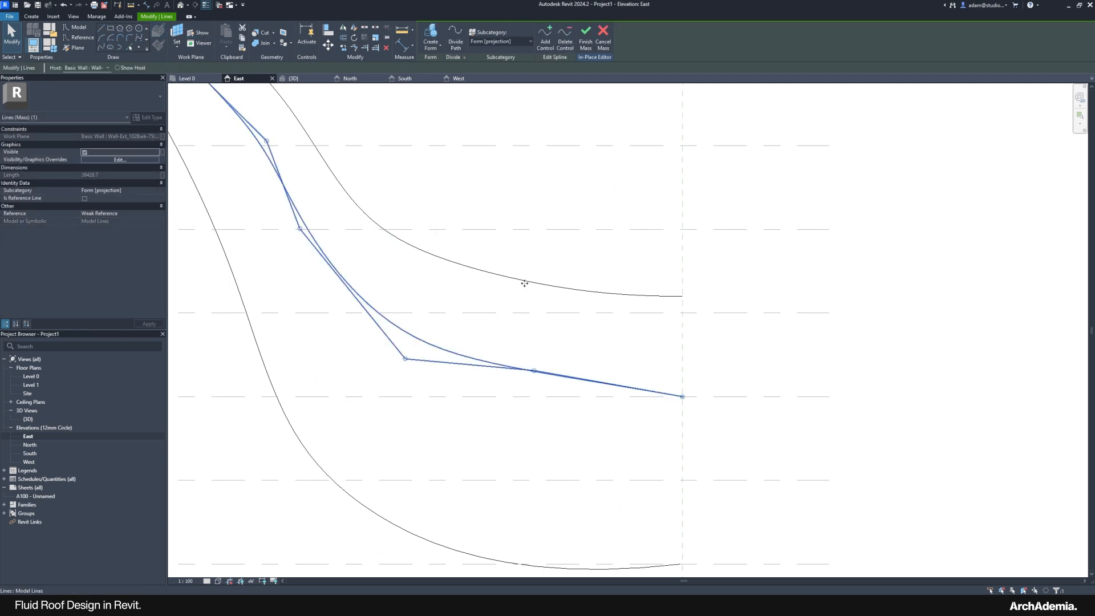
Step: Pull the upper roof curve's end point lower and adjust one of its control points
left_click(649, 294)
left_click_drag(684, 297, 682, 371)
left_click_drag(385, 308, 417, 314)
left_click(762, 361)
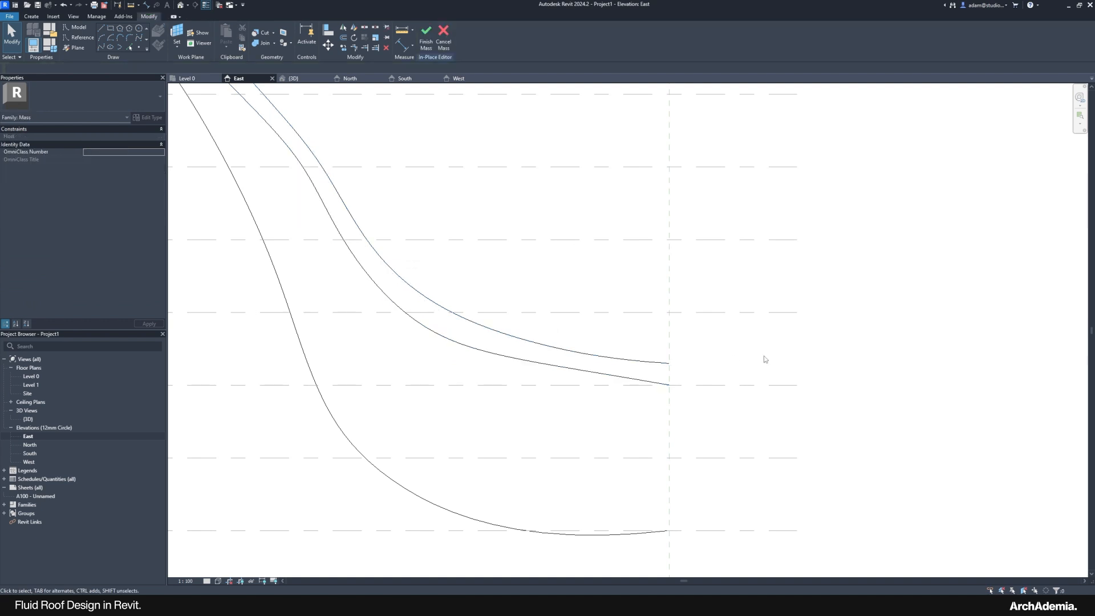
scroll(792, 381, "down", 3)
scroll(708, 377, "up", 3)
Step: Nudge a control point on the middle curve, then switch to the {3D} view
left_click(673, 370)
scroll(636, 371, "up", 2)
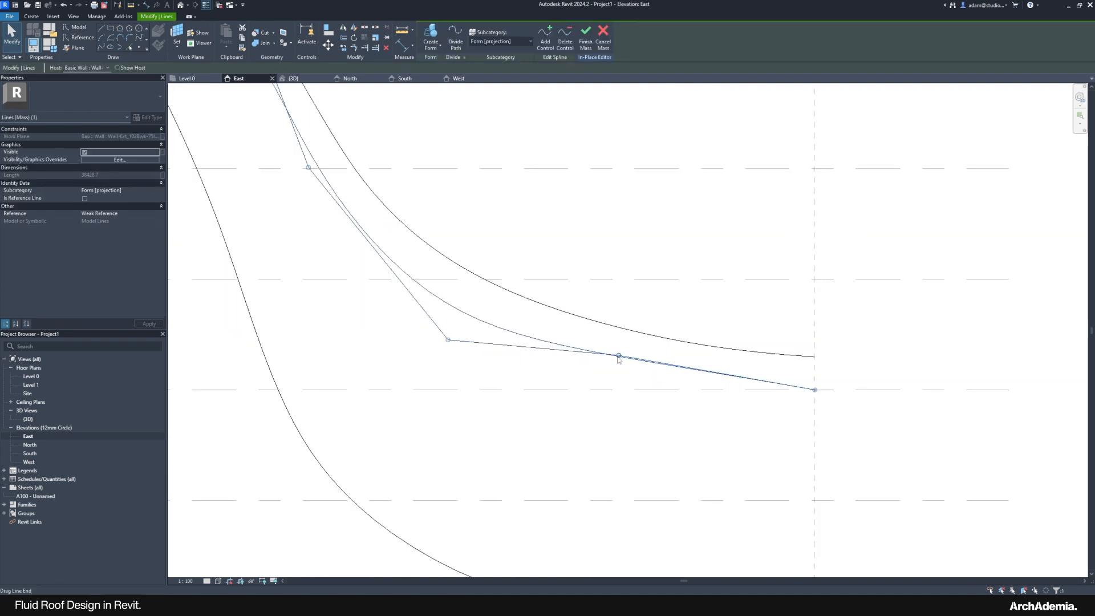
left_click_drag(618, 360, 621, 366)
left_click(689, 324)
scroll(522, 383, "down", 3)
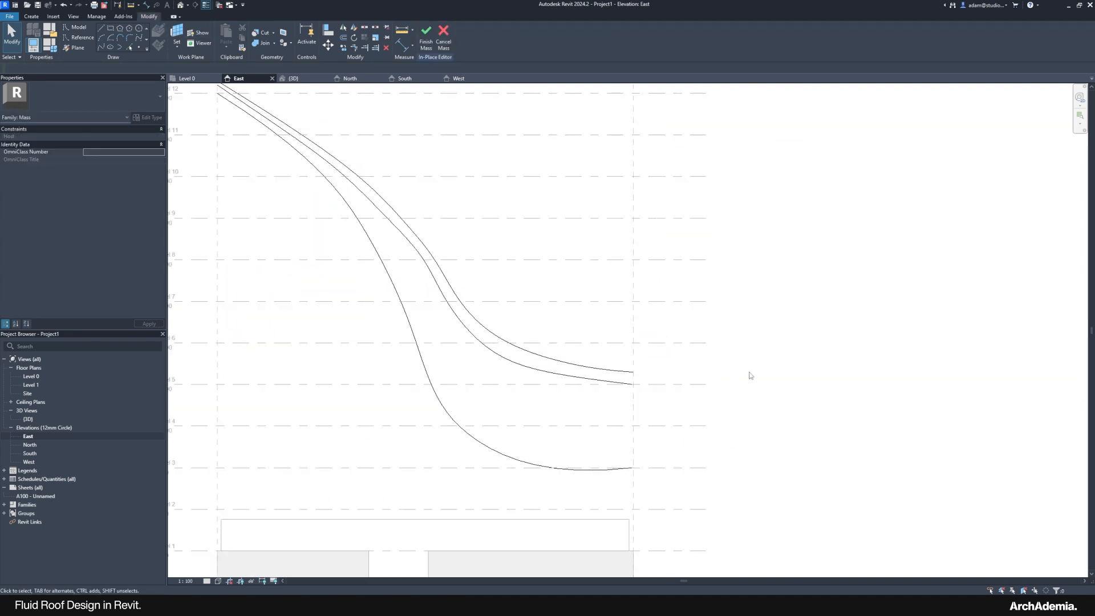
double_click(28, 420)
Step: Window-select the three reshaped curves, loft them into a Solid Form, and click Finish Mass
scroll(508, 401, "down", 2)
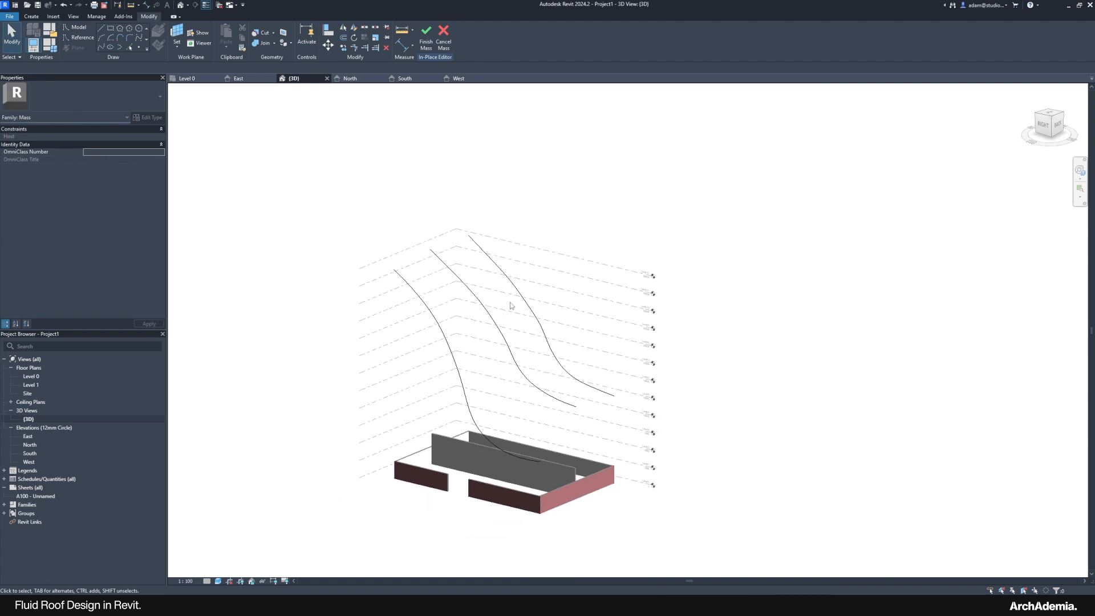
left_click_drag(535, 223, 391, 287)
scroll(471, 313, "up", 2)
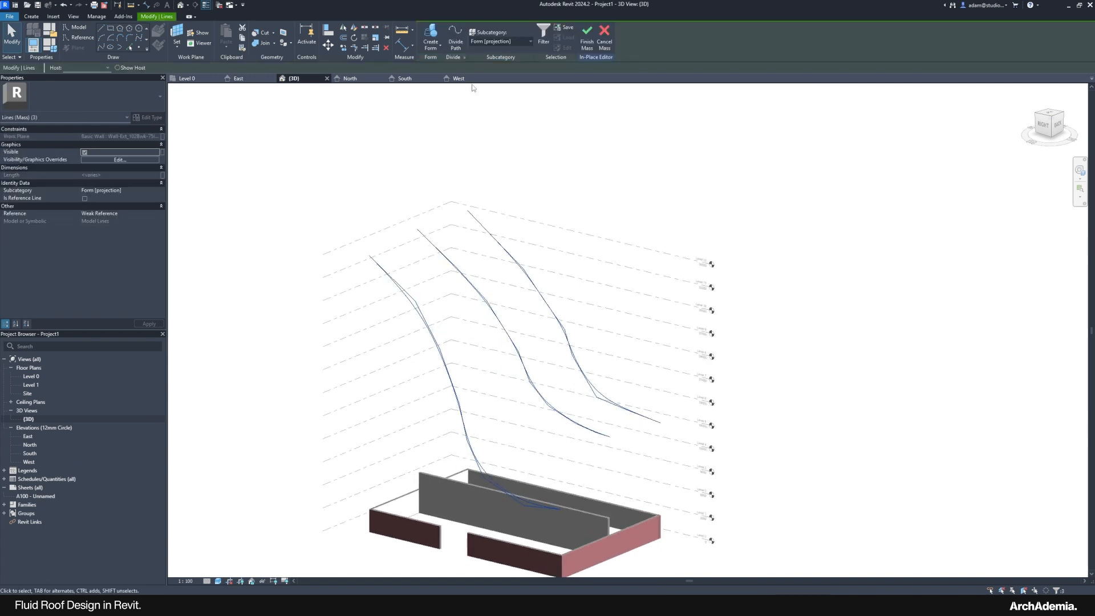
left_click(432, 51)
left_click(439, 68)
scroll(461, 337, "down", 1)
middle_click_drag(511, 409, 427, 364, "shift")
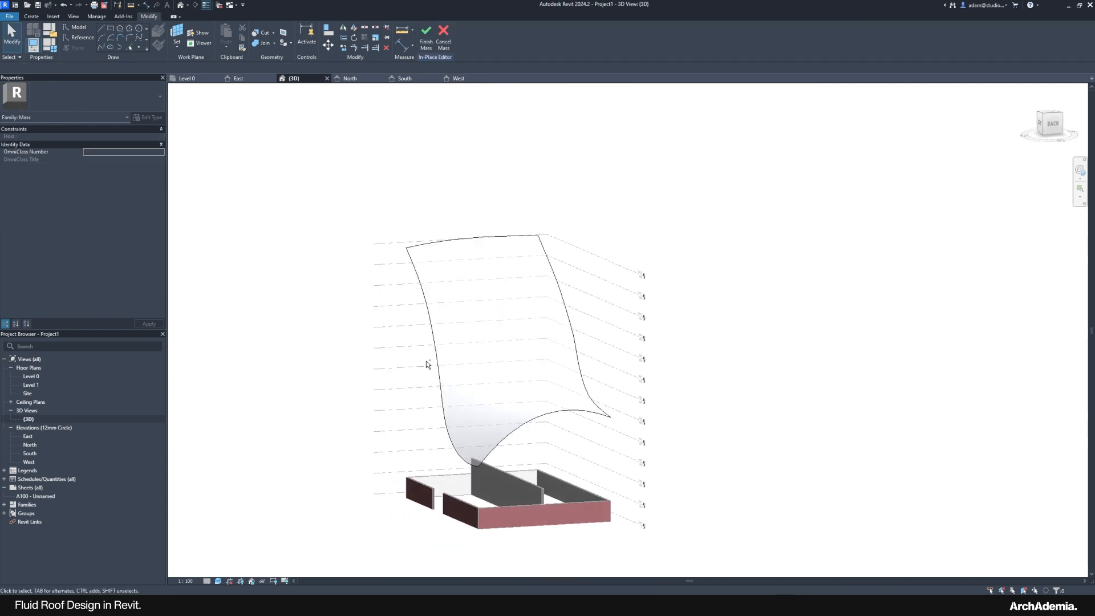
middle_click_drag(281, 407, 354, 435, "shift")
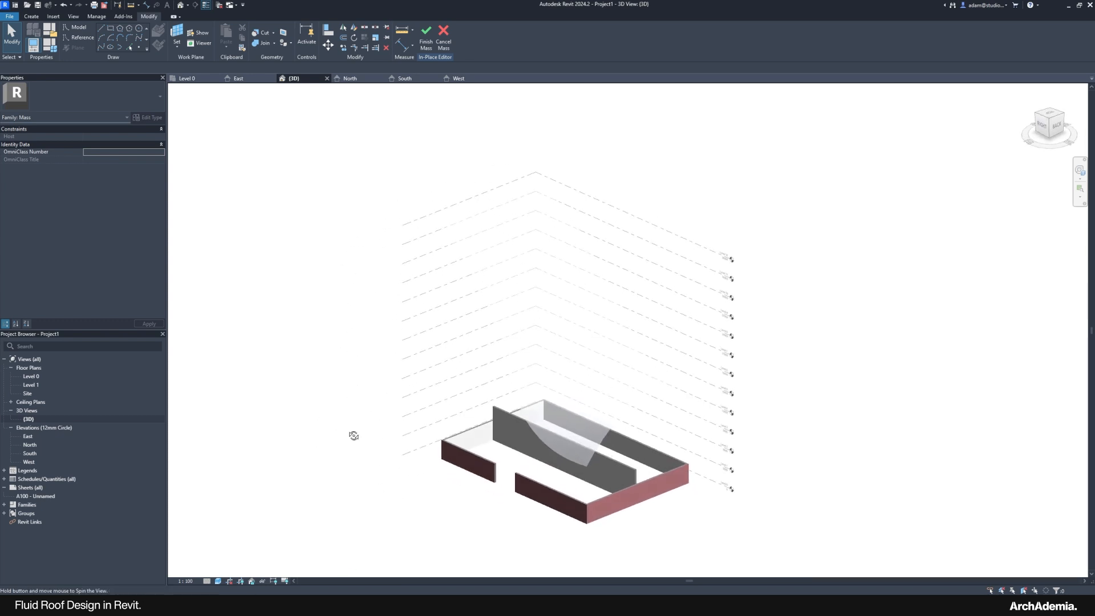
middle_click_drag(370, 126, 360, 128)
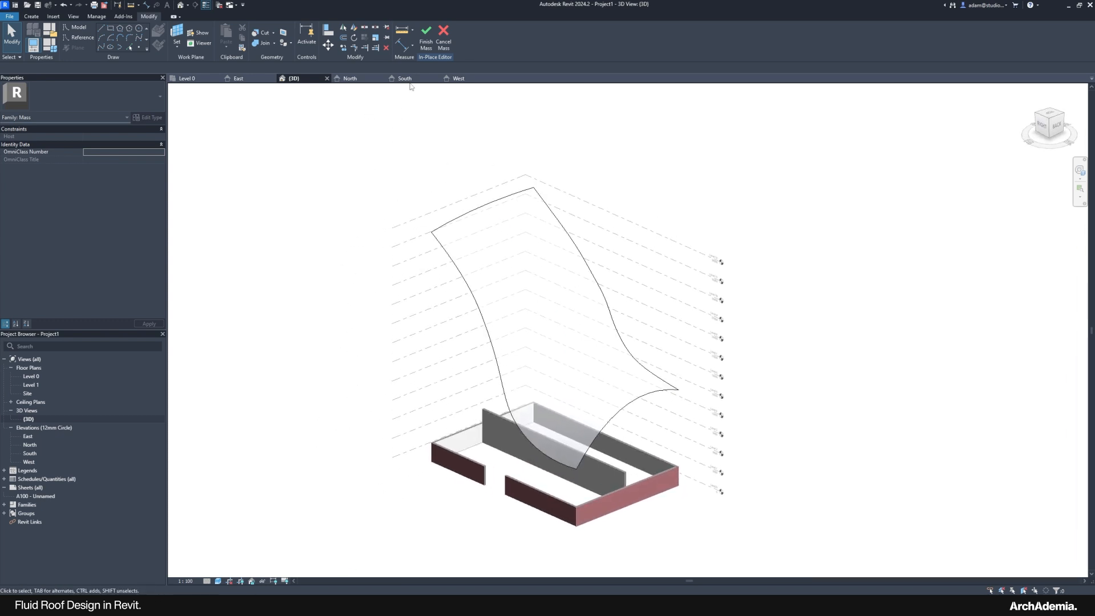
left_click(424, 44)
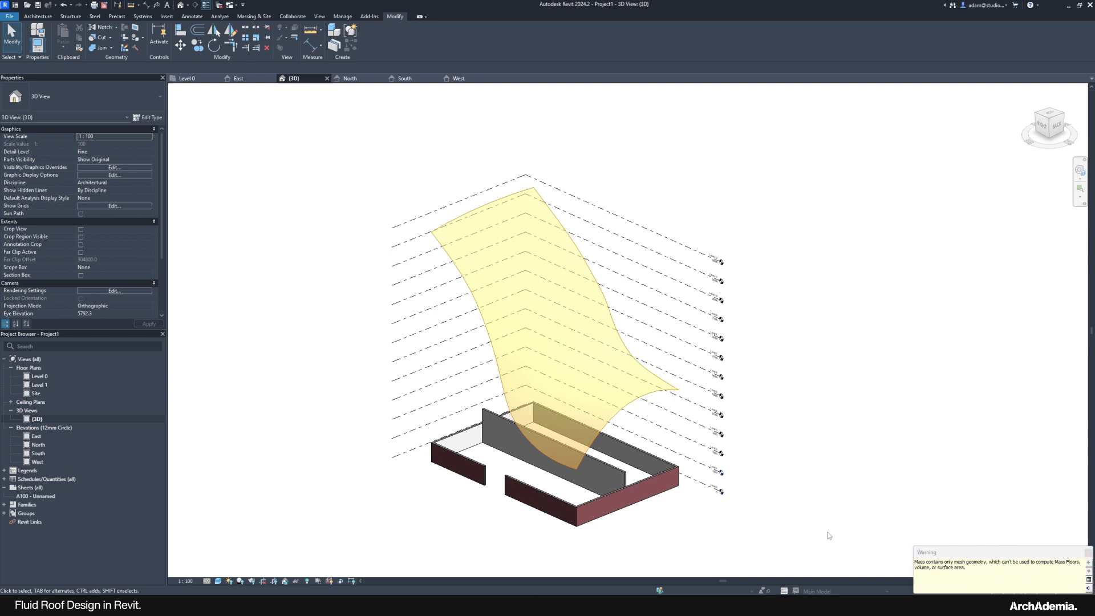
Step: Dismiss the mesh-geometry warning and check the mass in the Site floor plan
left_click(1088, 553)
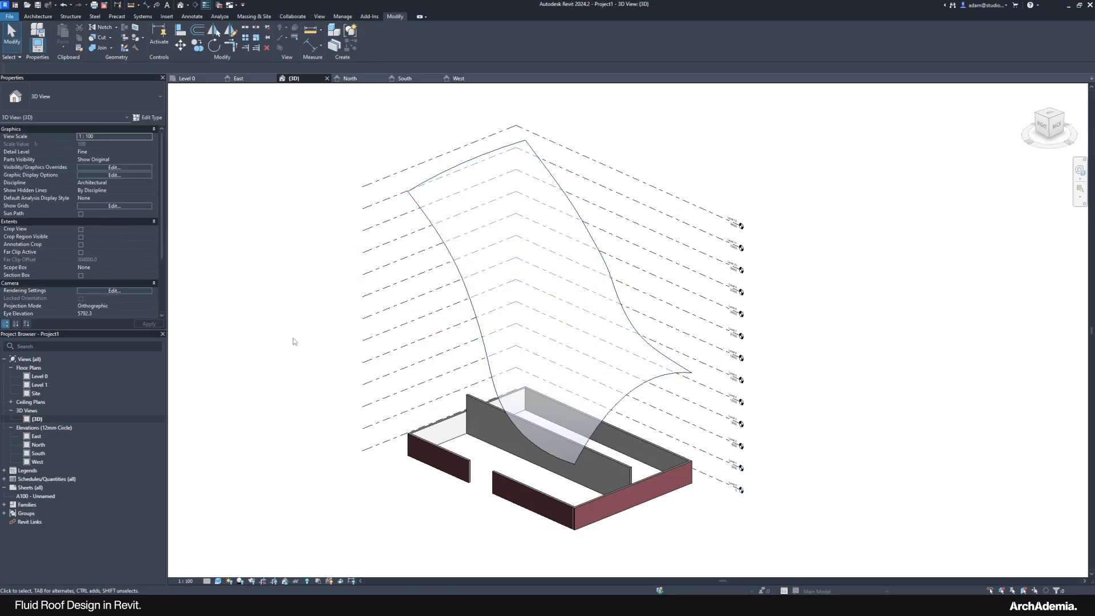
middle_click_drag(315, 354, 211, 445, "shift")
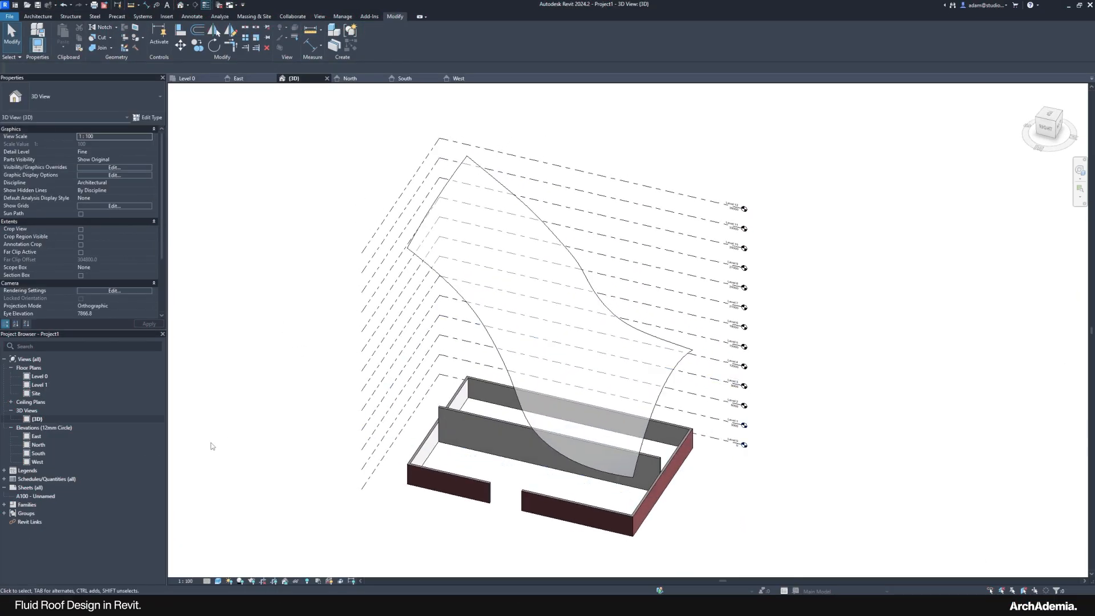
double_click(36, 393)
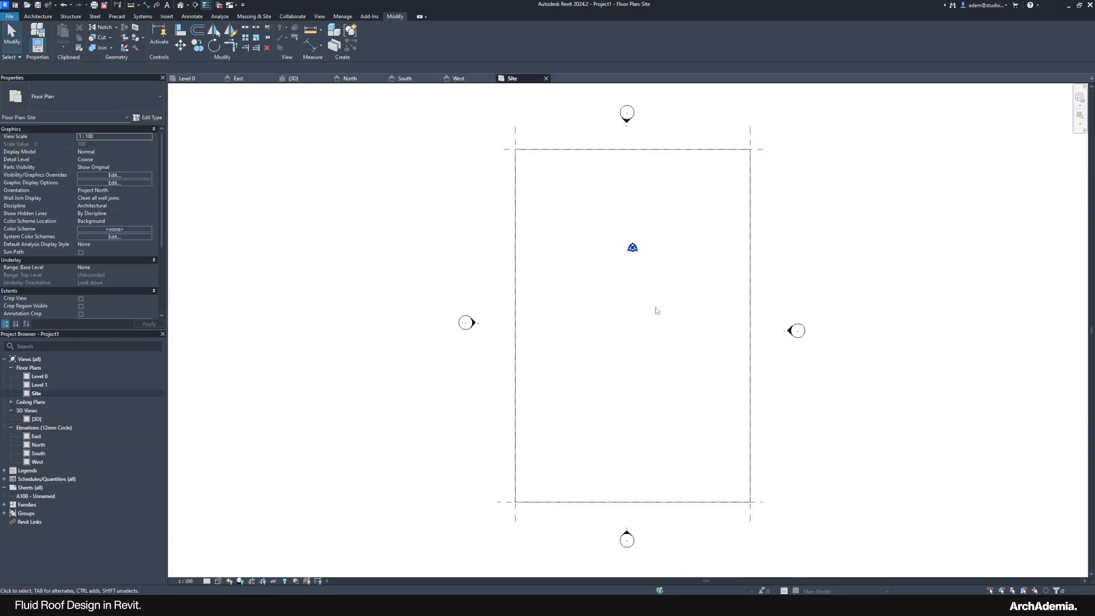
left_click(545, 151)
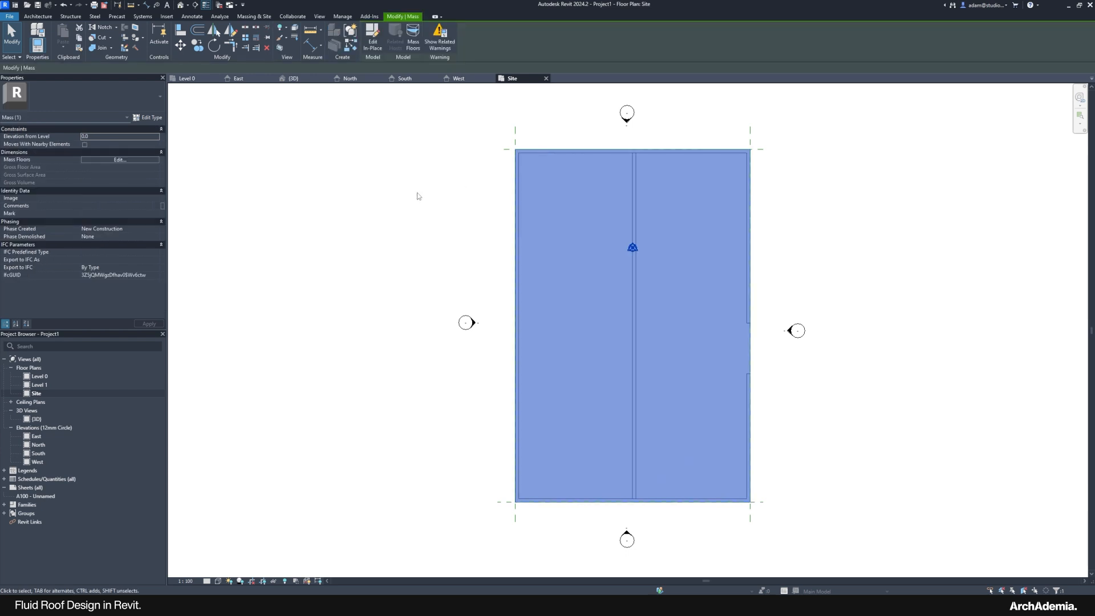
left_click(422, 224)
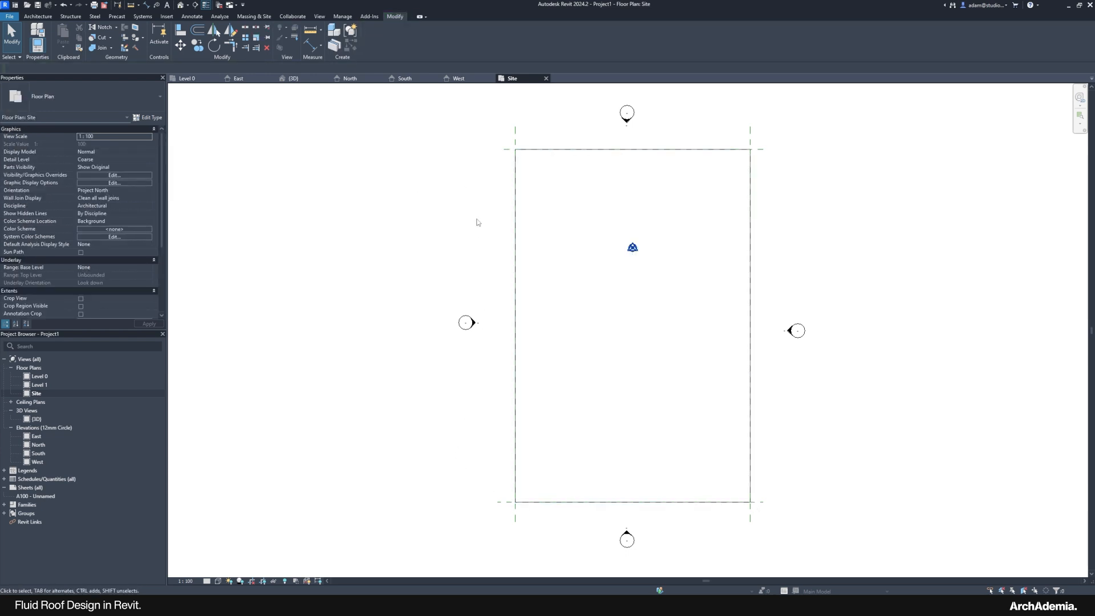
middle_click_drag(477, 222, 445, 218)
Step: Reopen the {3D} view and orbit around the finished S-curved mass
left_click(37, 419)
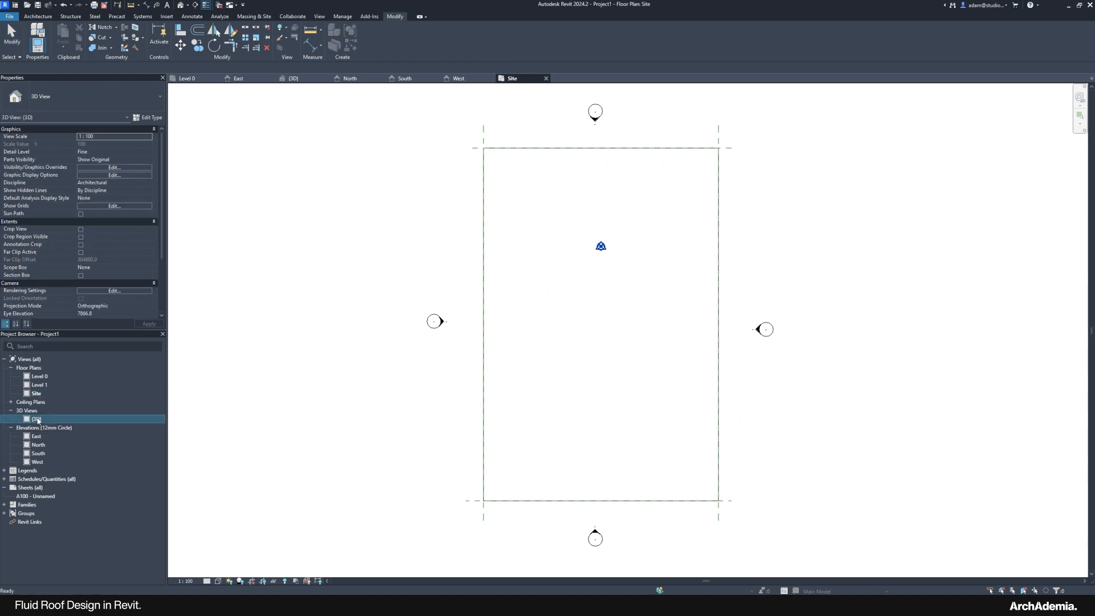
double_click(37, 421)
middle_click_drag(454, 360, 376, 365, "shift")
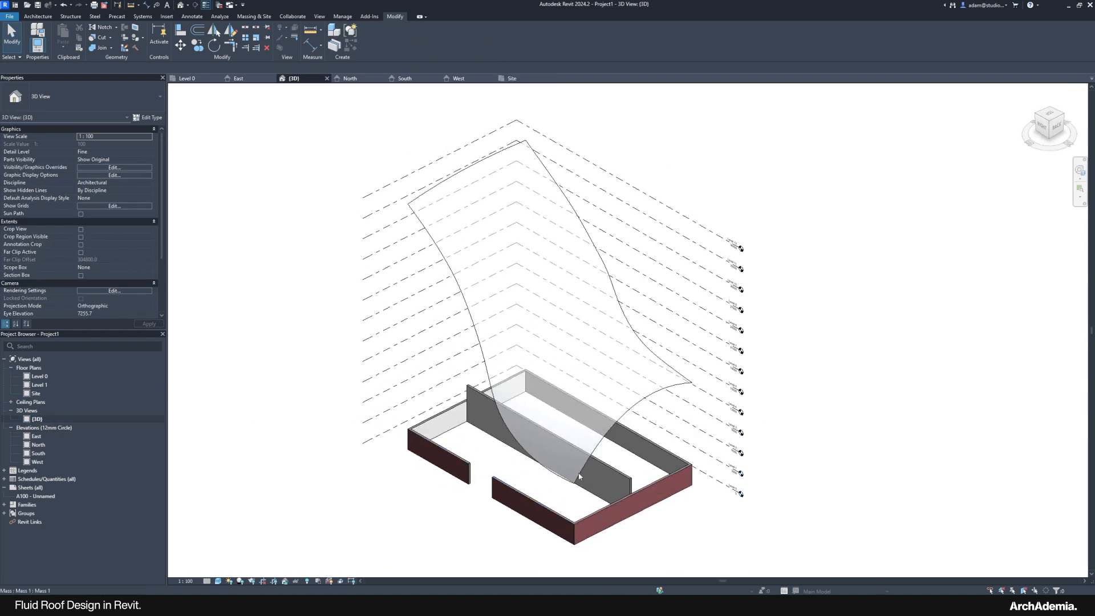
scroll(523, 473, "up", 1)
mouse_move(305, 331)
middle_mouse_down("shift")
mouse_move(316, 337)
mouse_move(305, 350)
middle_mouse_up("shift")
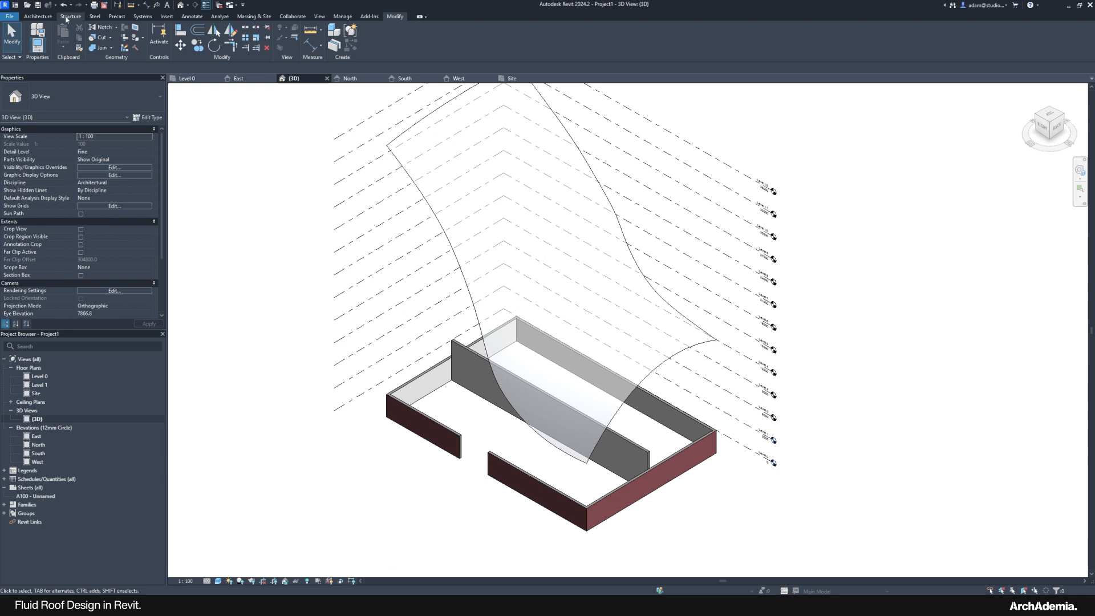
Step: Place a Roof_Generic-400mm roof by face on the curved mass face with Create Roof
left_click(39, 15)
left_click(158, 46)
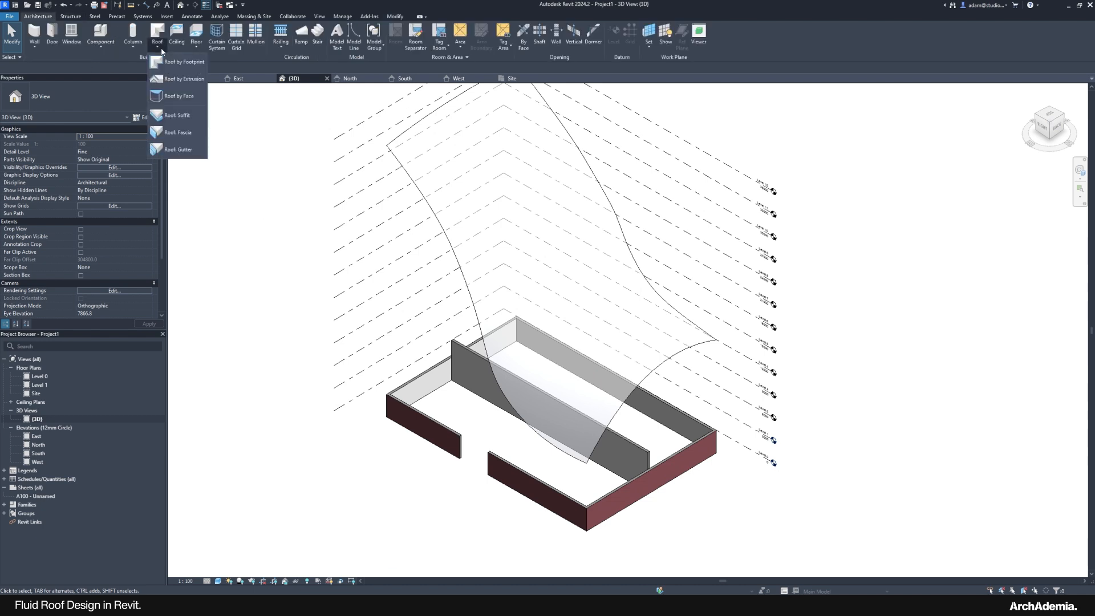
left_click(172, 97)
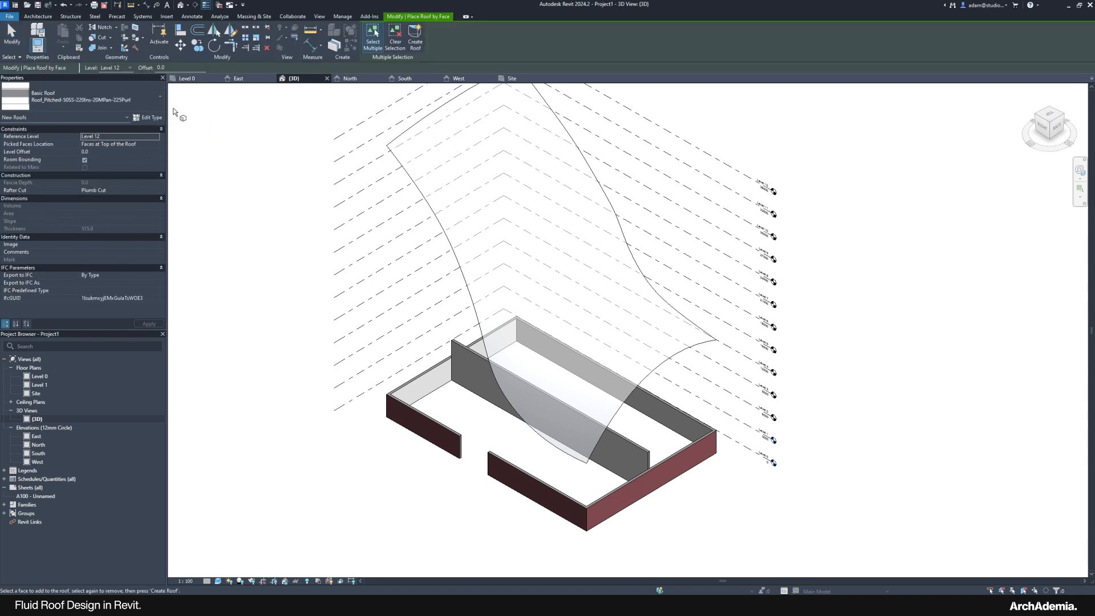
left_click(90, 102)
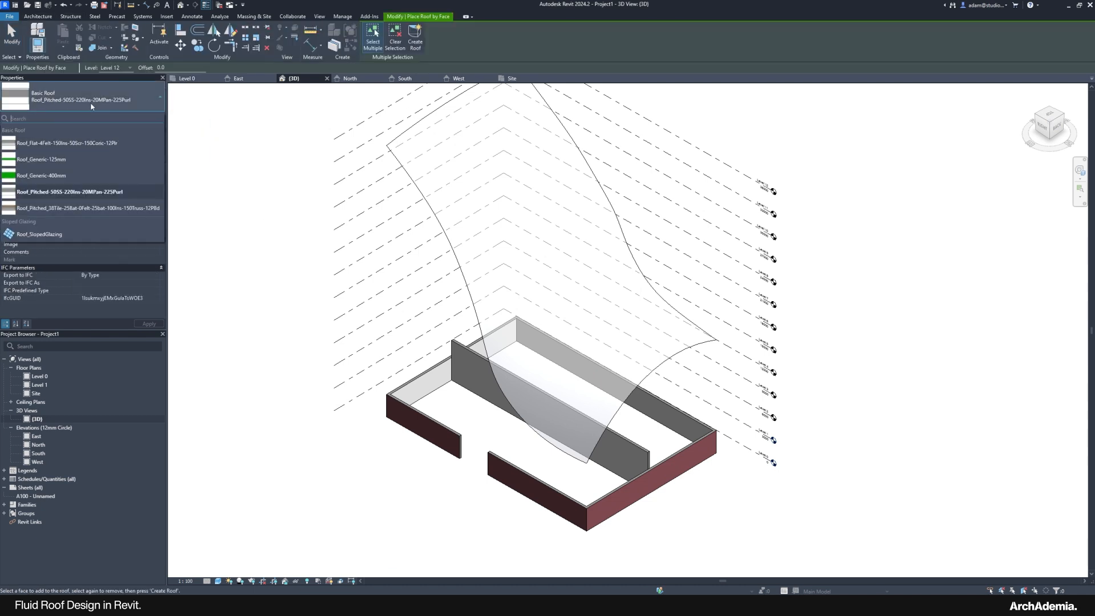
left_click(49, 176)
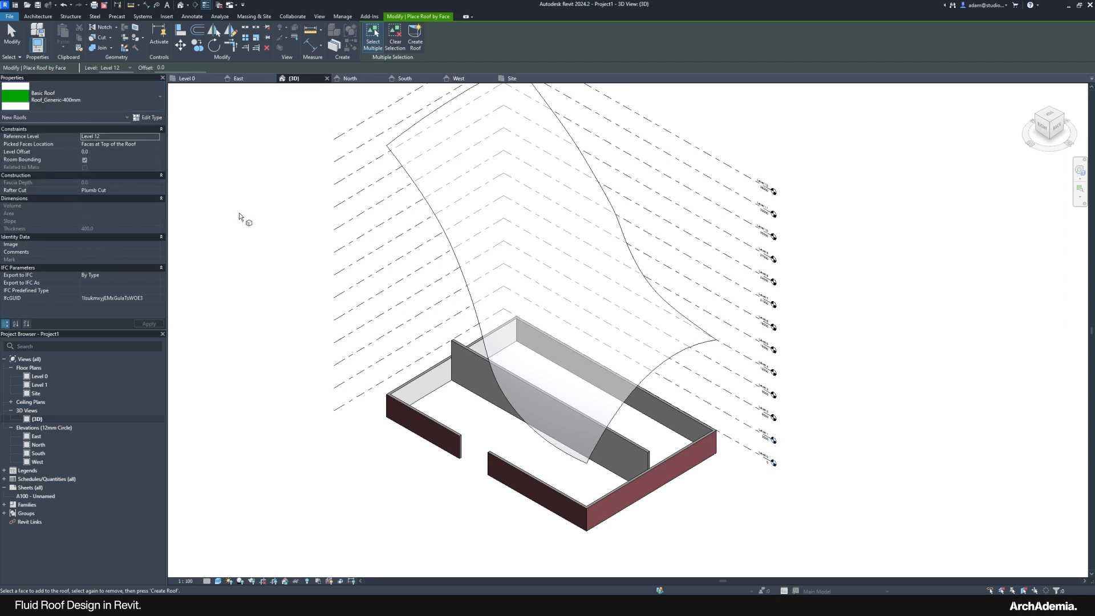
left_click(416, 192)
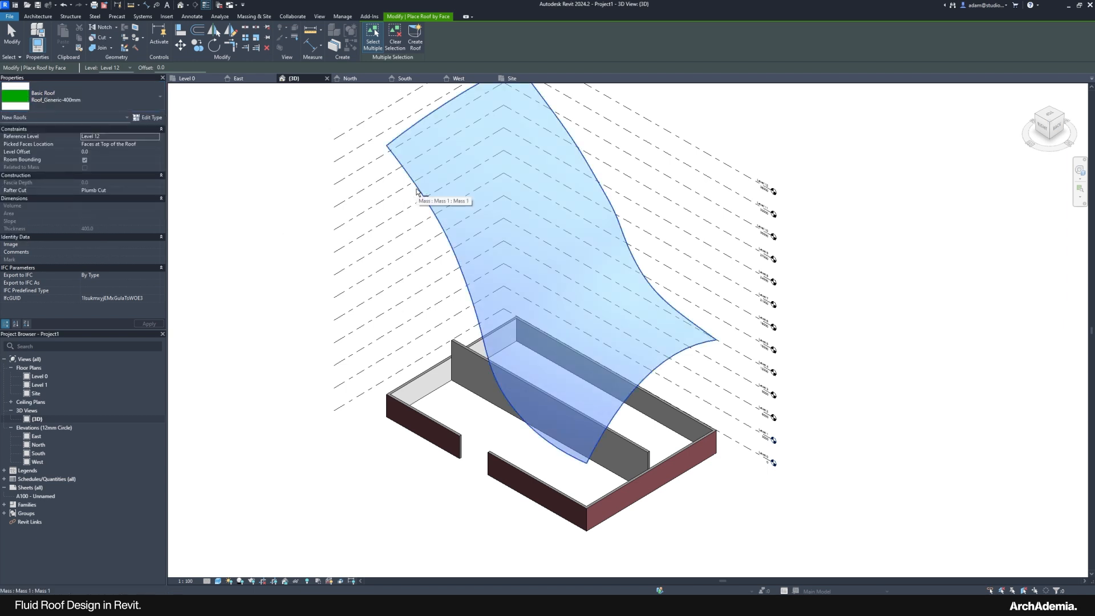
left_click(415, 43)
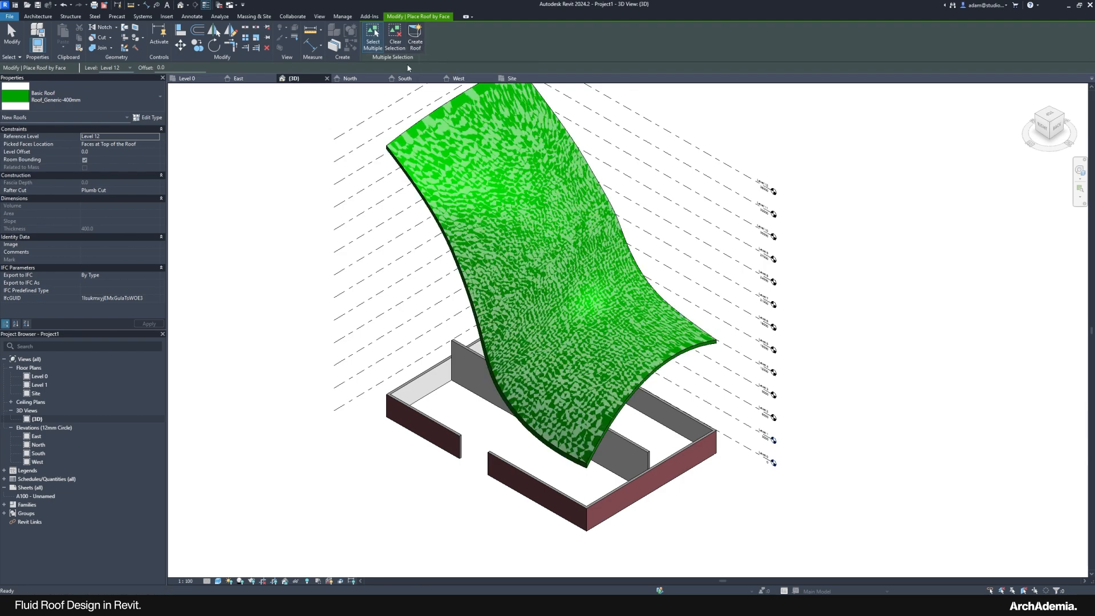
key("Escape")
Step: Orbit around the new green roof and select its underlying mass
middle_click_drag(312, 298, 361, 261, "shift")
scroll(485, 391, "up", 6)
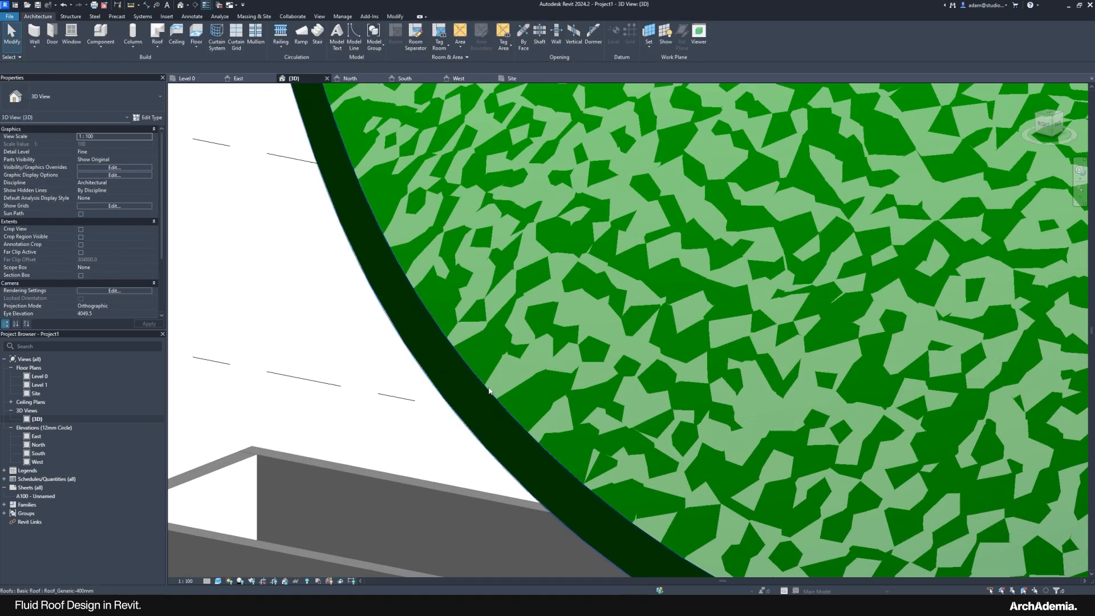
scroll(484, 390, "down", 8)
scroll(483, 375, "up", 4)
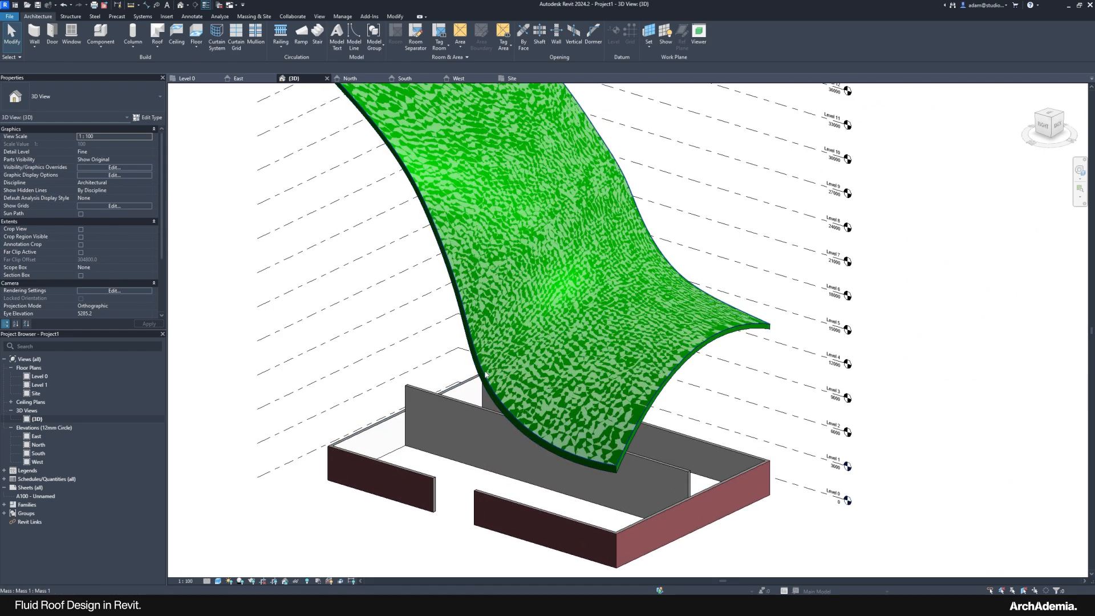
left_click(486, 374)
scroll(486, 375, "down", 3)
middle_click_drag(489, 346, 487, 356, "shift")
scroll(485, 359, "up", 2)
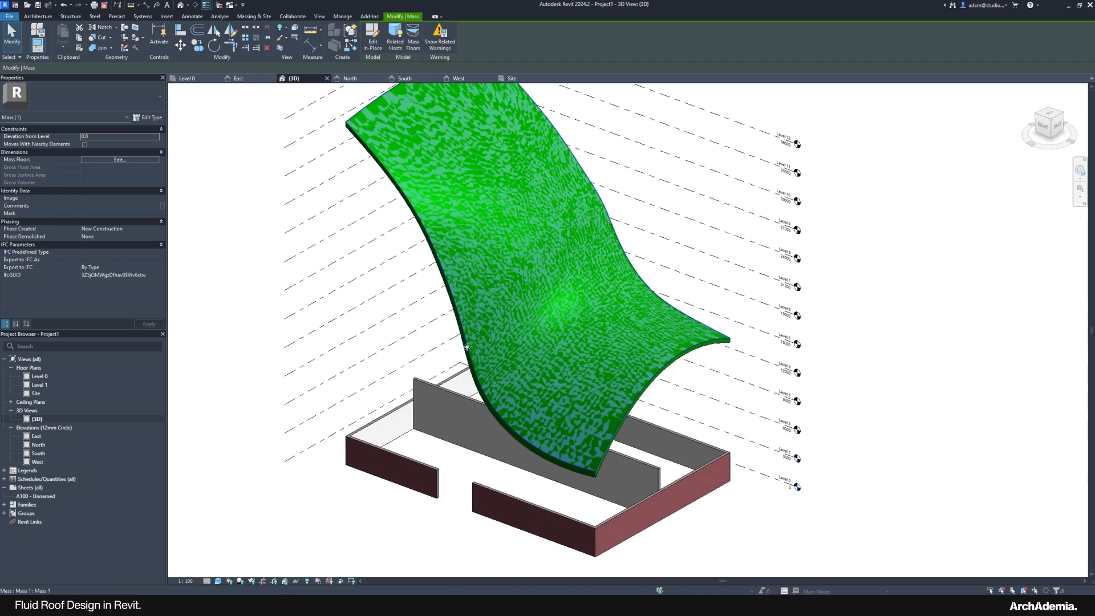
Step: Hide the mass in the 3D view, then orbit lower and select the green roof
right_click(465, 349)
mouse_move(539, 145)
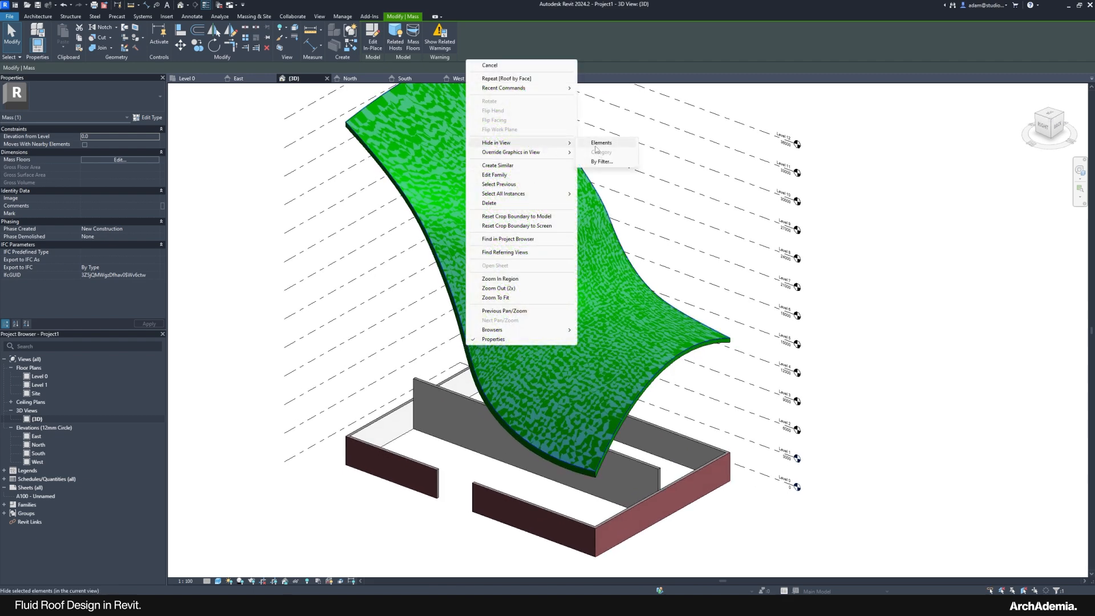
left_click(603, 143)
middle_click_drag(258, 458, 523, 428, "shift")
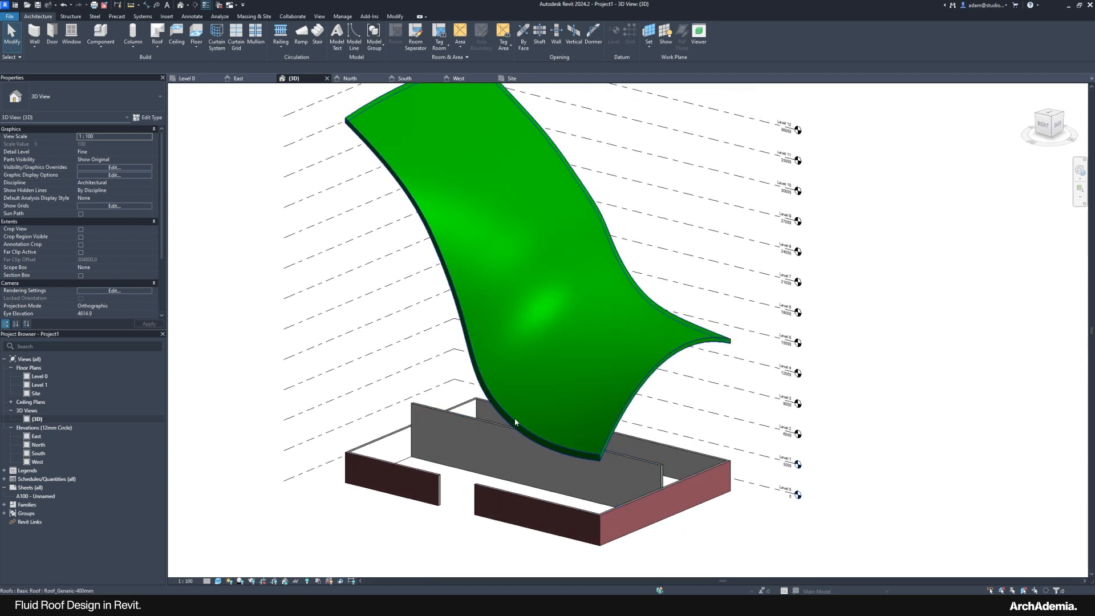
left_click(515, 422)
Step: In the Site plan, hide the mass via Hide in View > Elements
double_click(36, 393)
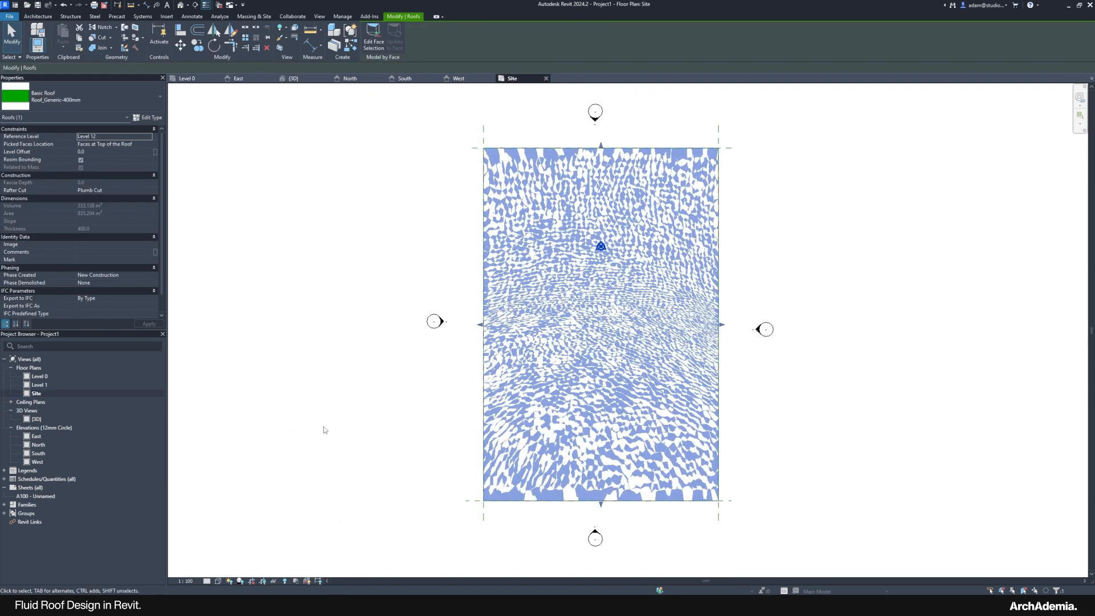
left_click(419, 393)
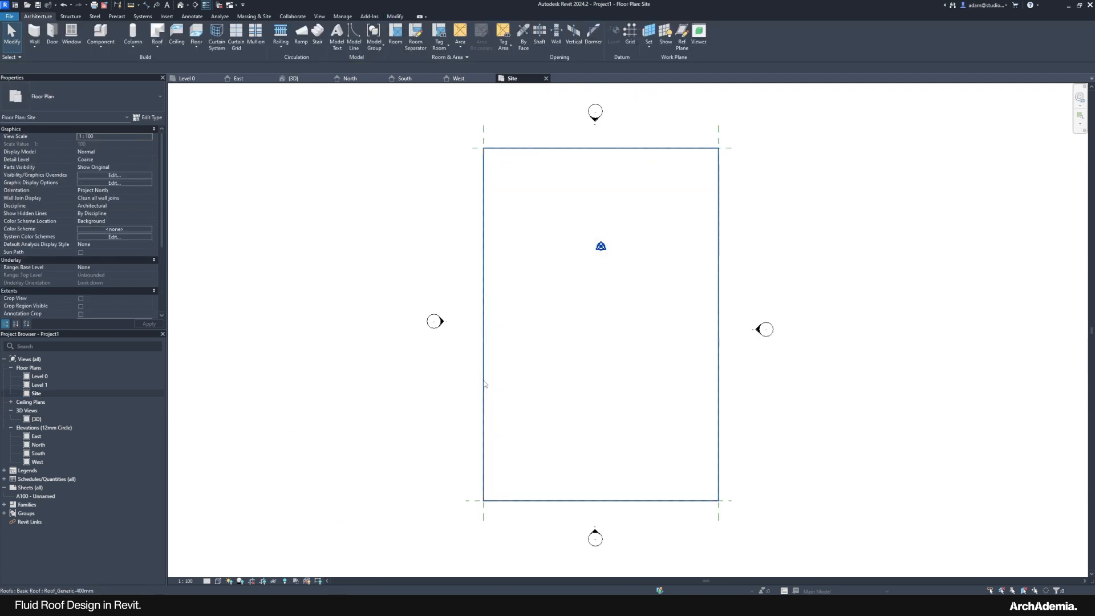
left_click(485, 383)
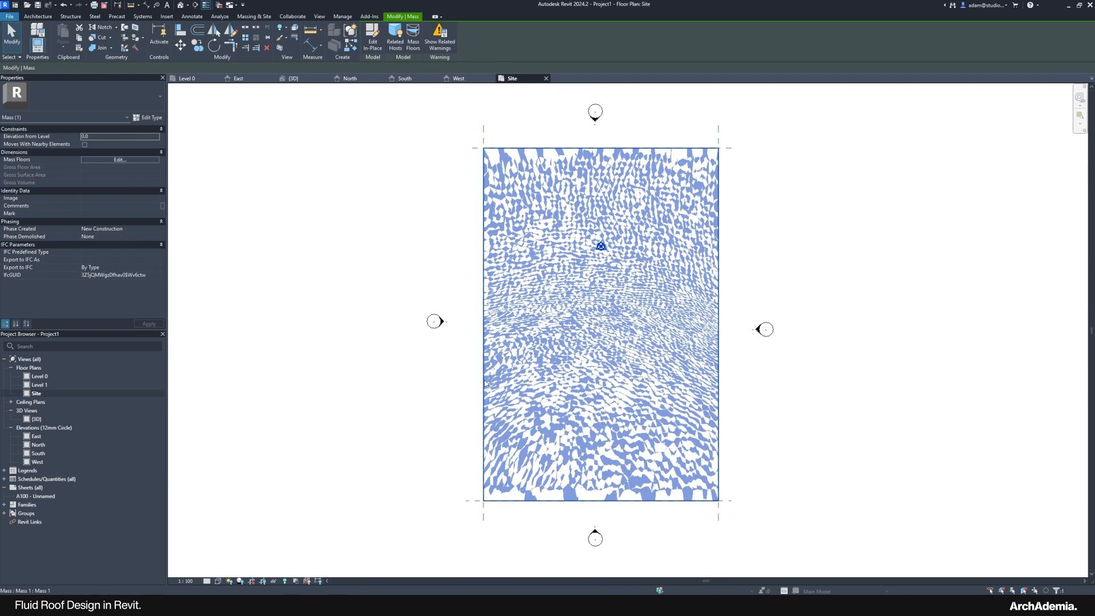
right_click(485, 383)
mouse_move(530, 200)
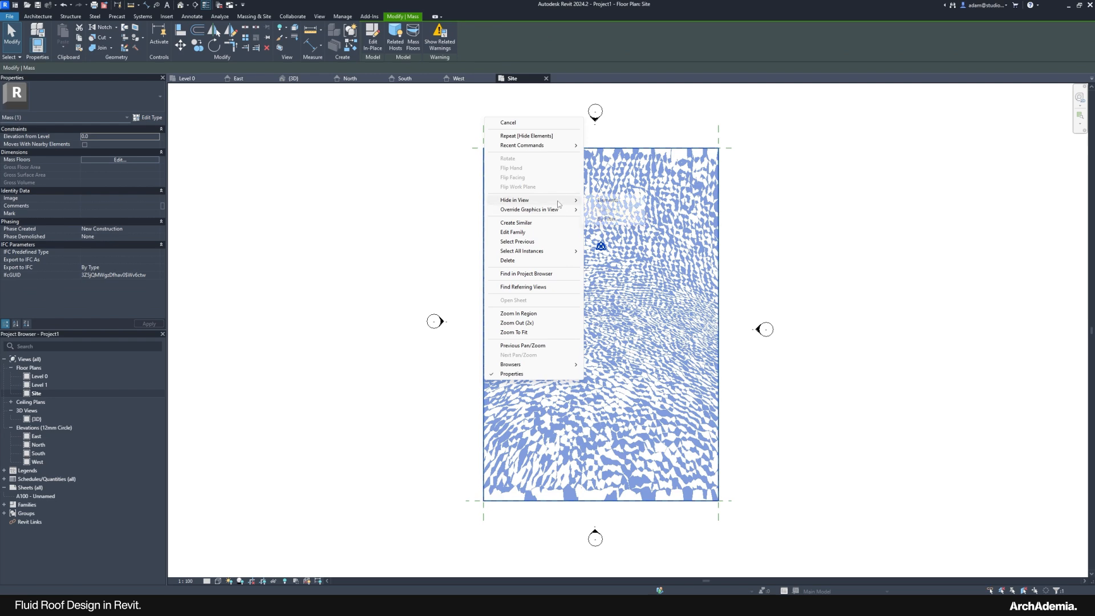
left_click(607, 200)
Step: Check the roof's rectangular outline in the Site and Level 0 plans, then open the reference render
left_click(719, 278)
left_click(844, 271)
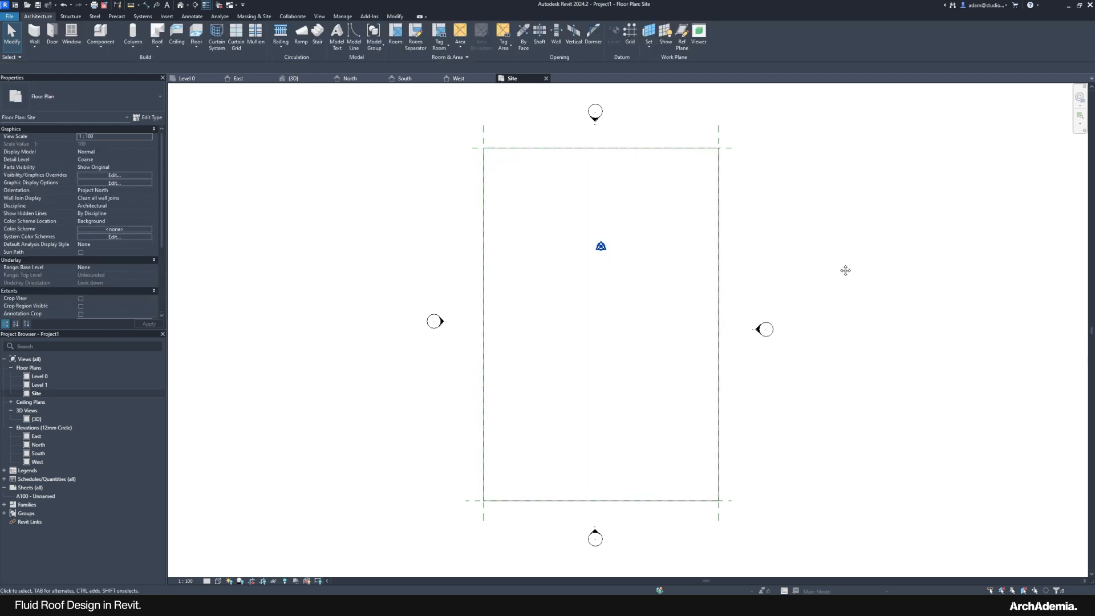
middle_click_drag(846, 272, 785, 277)
left_click(428, 358)
left_click(340, 265)
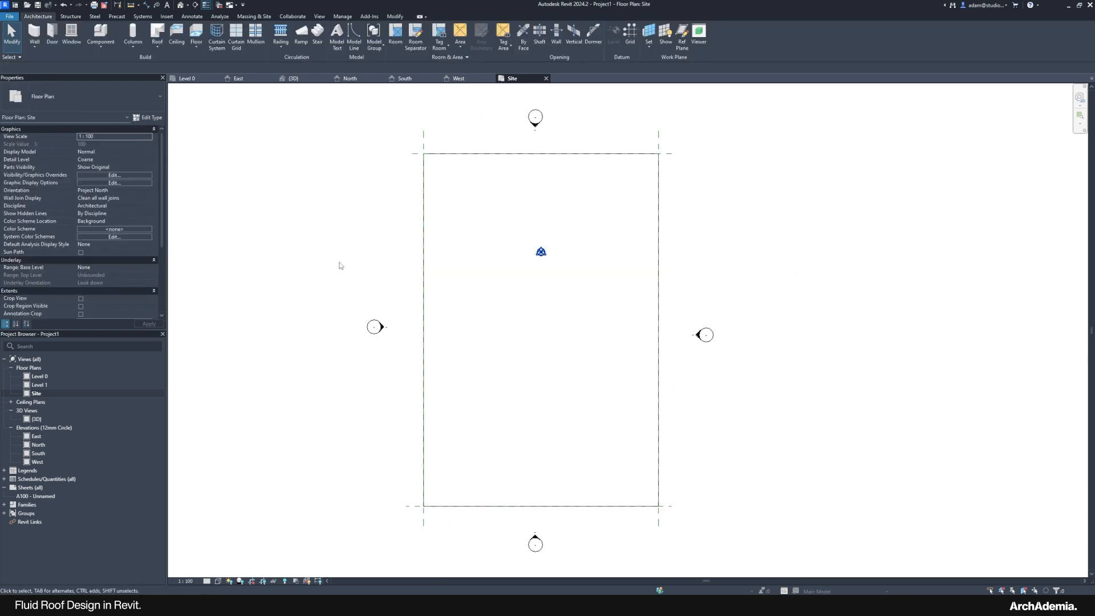
double_click(49, 377)
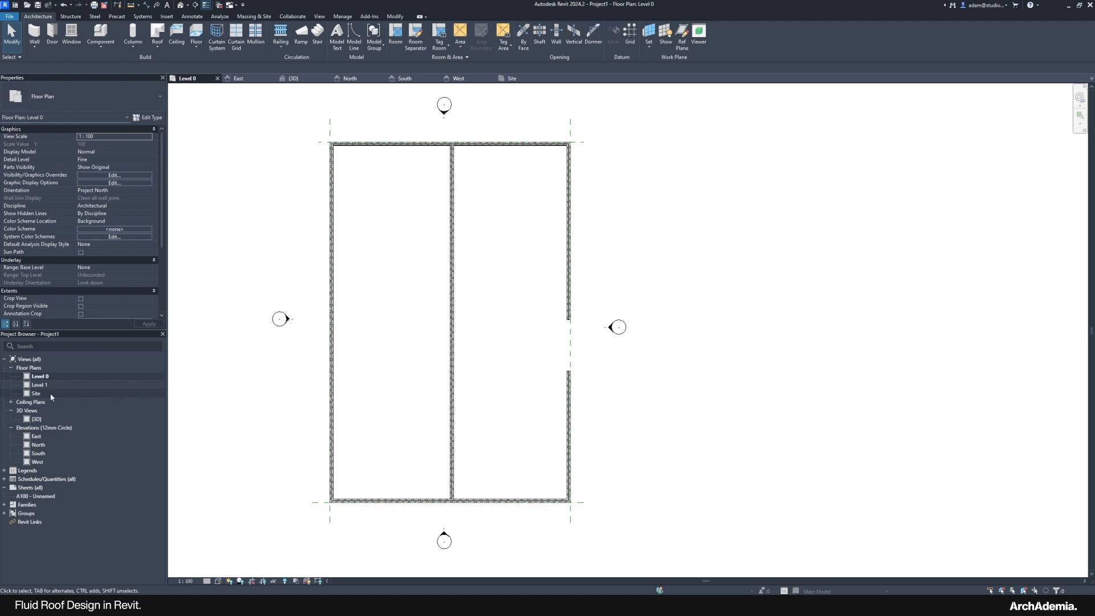
double_click(50, 395)
middle_click_drag(418, 224, 392, 224)
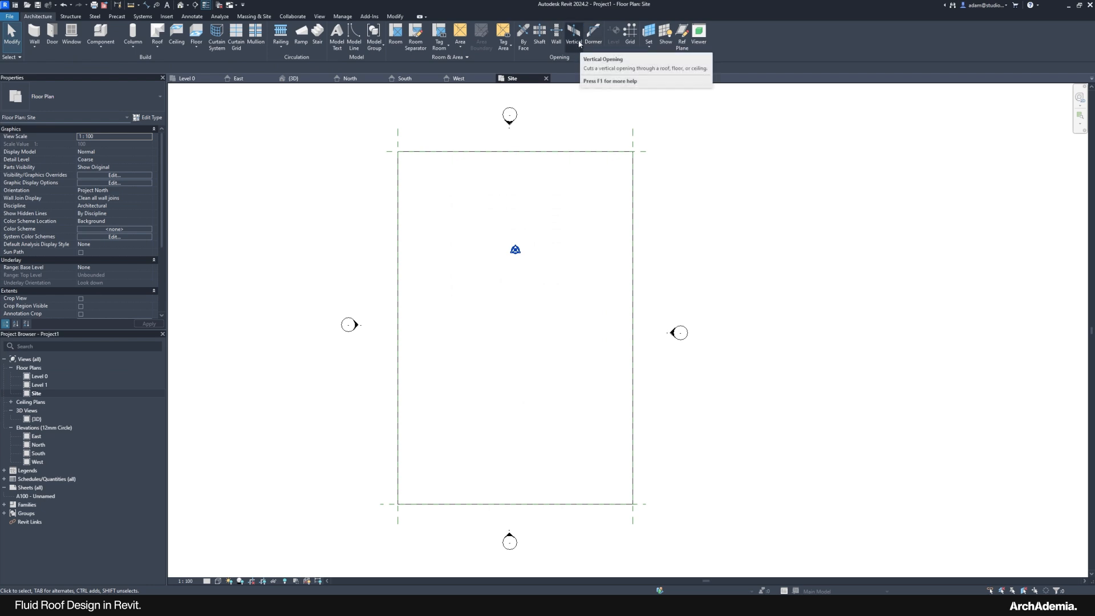
mouse_move(798, 593)
left_click(798, 572)
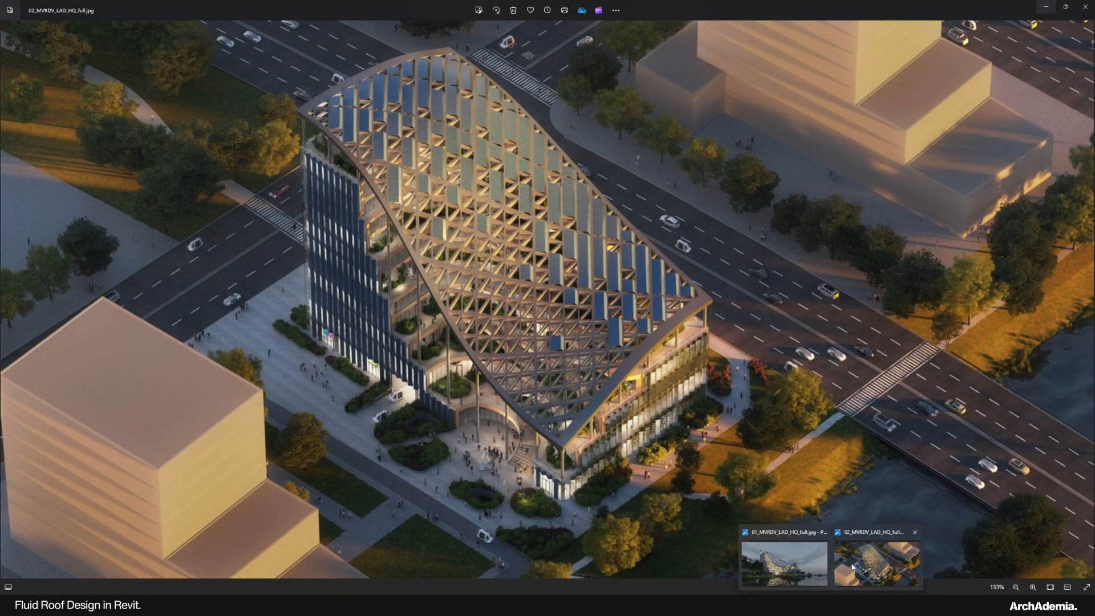
Step: Switch Windows Photos to the aerial render 02_MVRDV_LAD_HQ_full.jpg of the curved-roof building
left_click(877, 563)
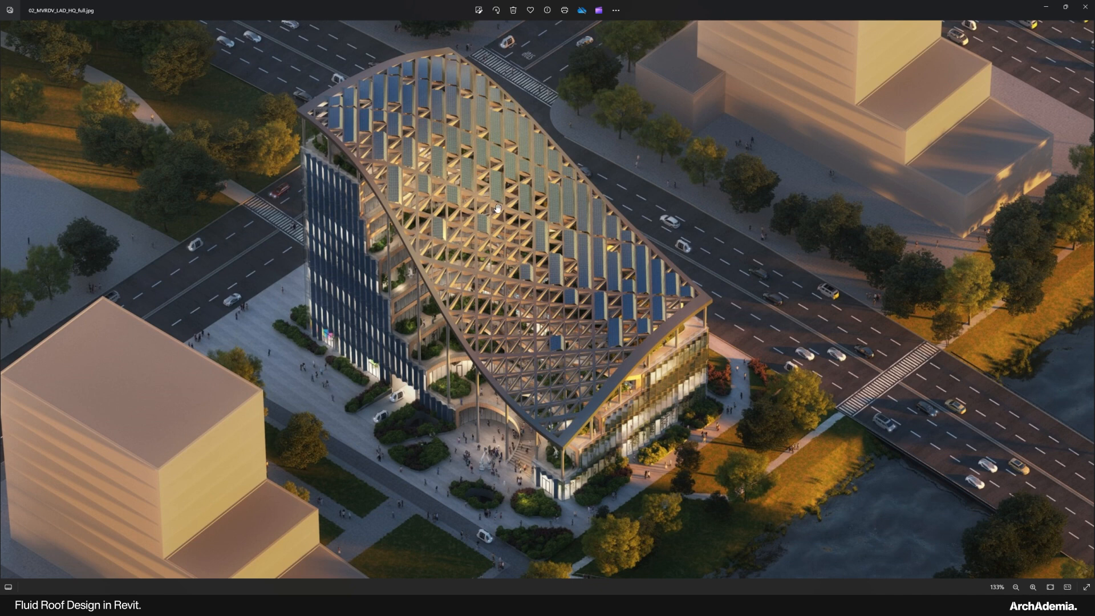
Step: Back in Revit's Site plan, start a vertical opening through the green roof using Pick Lines
left_click(1044, 7)
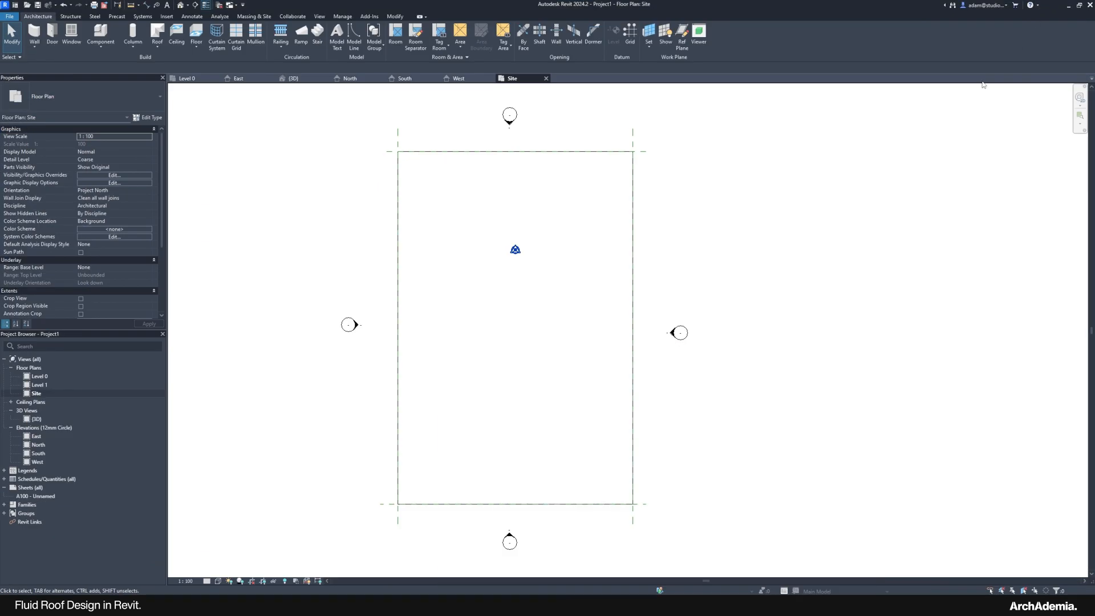
middle_click_drag(306, 201, 288, 188)
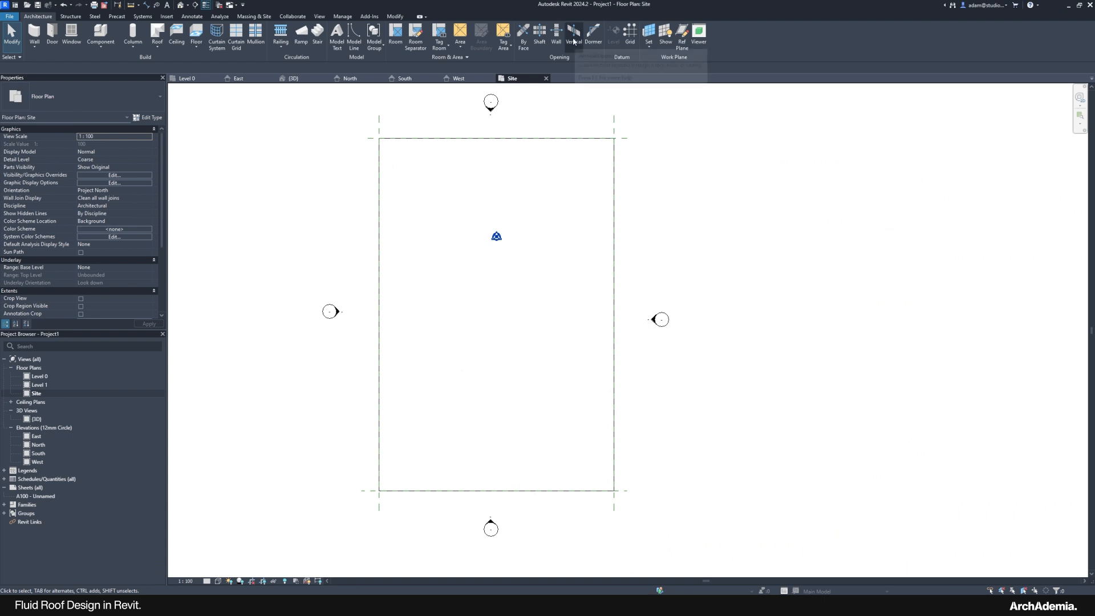
left_click(574, 34)
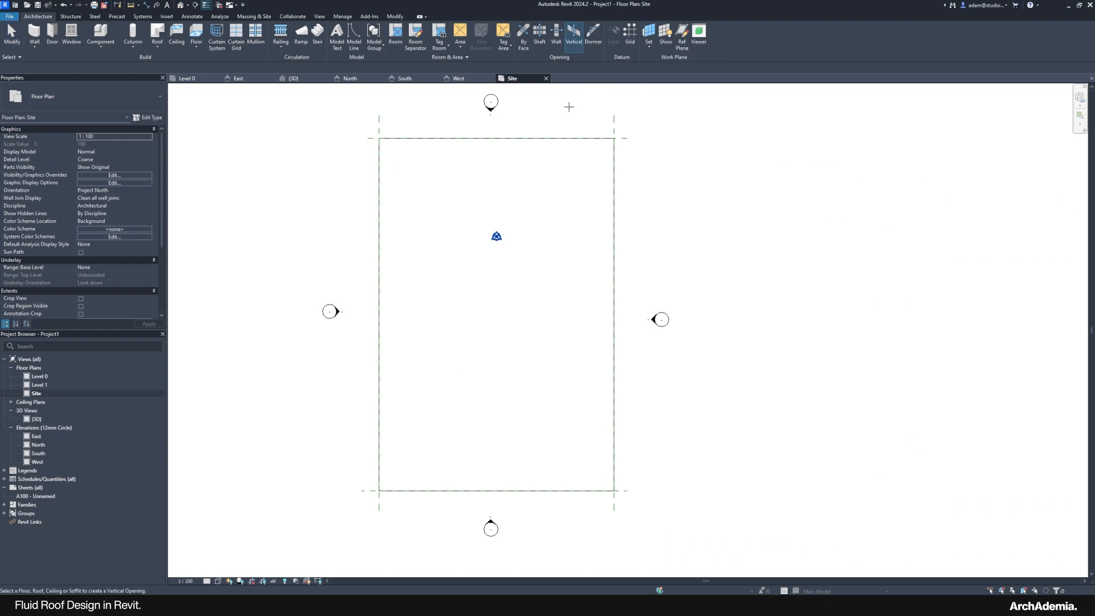
left_click(614, 180)
scroll(435, 249, "up", 2)
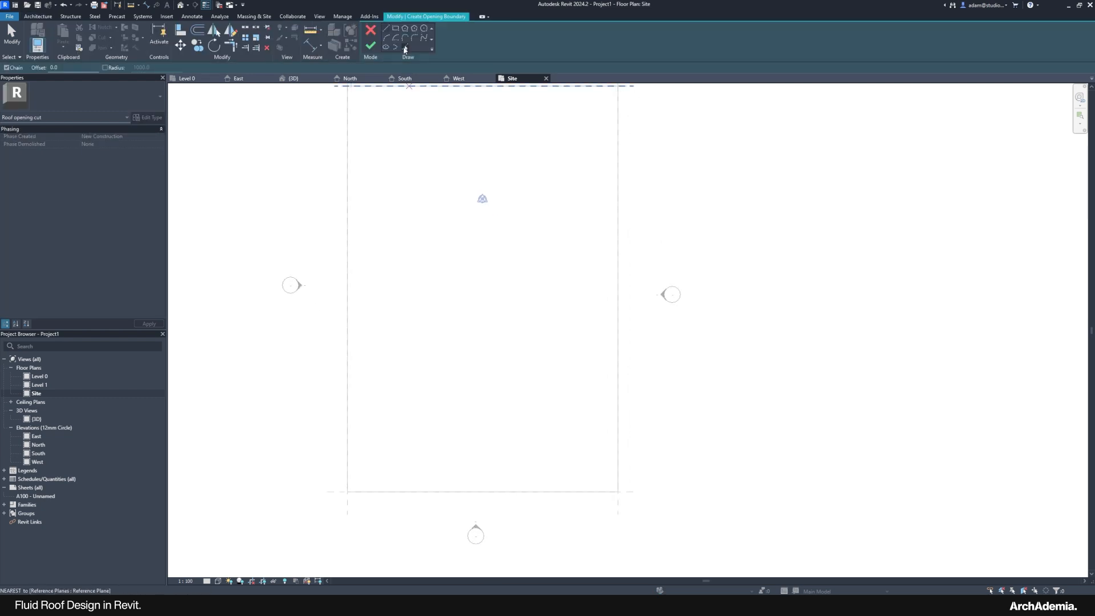
left_click(405, 48)
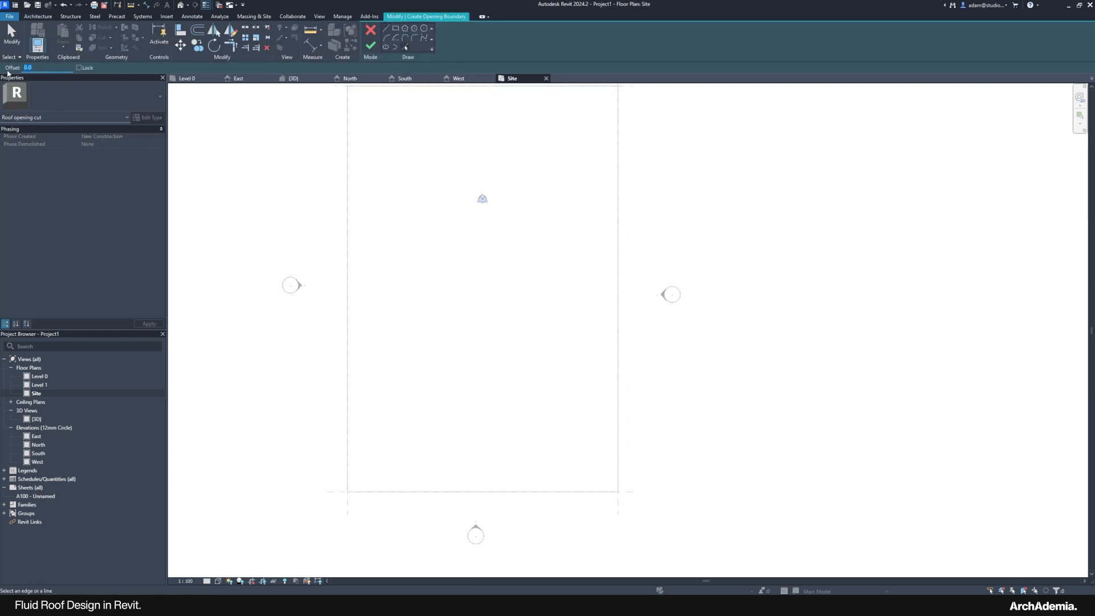
Step: Trace the roof's left, bottom, right and top edges at offset 500 and finish the opening
left_click(350, 199)
left_click(394, 491)
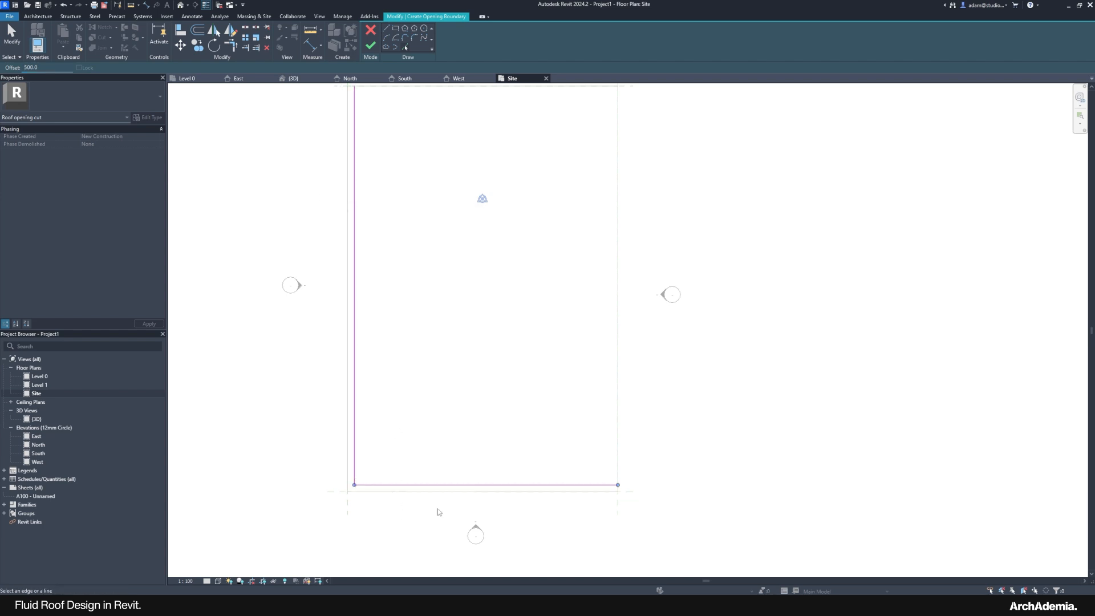
left_click(615, 414)
middle_click_drag(521, 183, 501, 341)
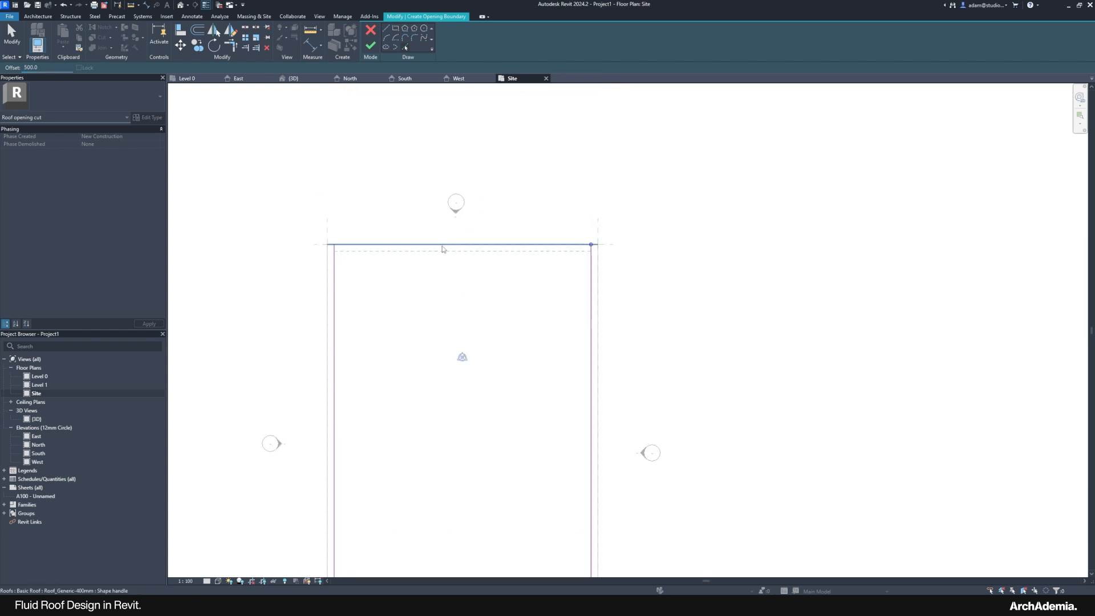
left_click(441, 247)
middle_click_drag(430, 336, 428, 237)
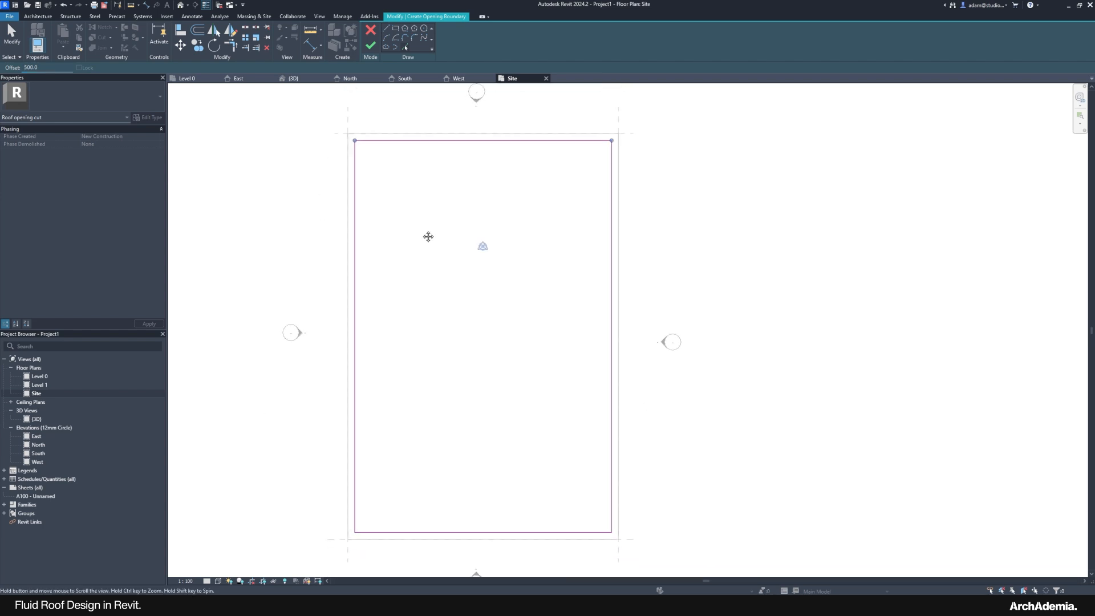
left_click(370, 45)
Step: Open the 3D view, orbit toward the front, and reveal hidden elements
double_click(37, 418)
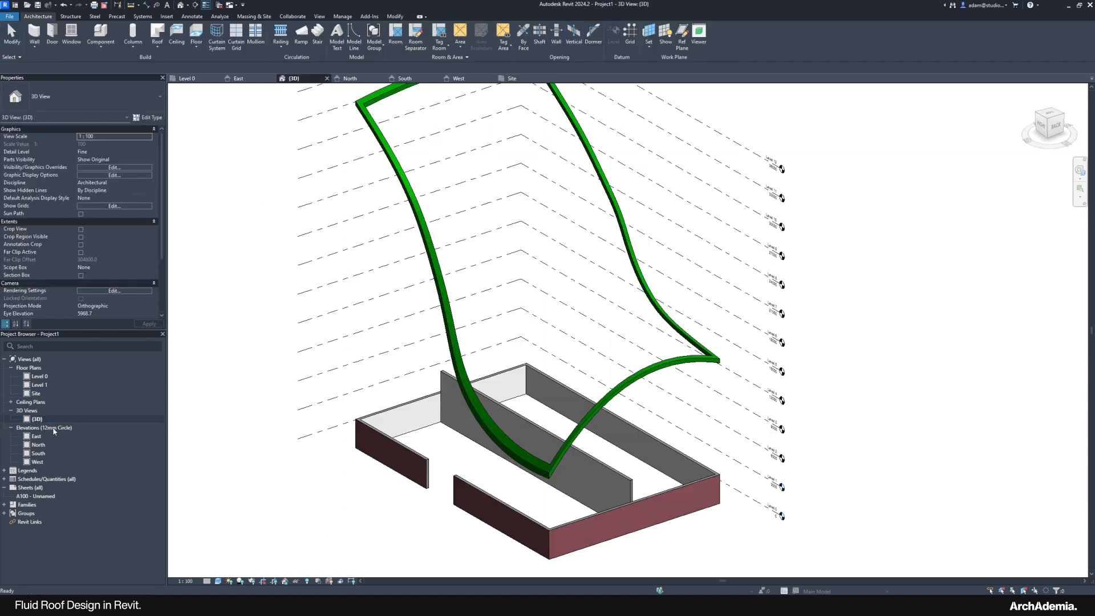
mouse_move(318, 496)
middle_mouse_down("shift")
mouse_move(342, 507)
mouse_move(479, 505)
mouse_move(479, 564)
mouse_move(214, 488)
mouse_move(223, 523)
mouse_move(340, 476)
mouse_move(423, 396)
mouse_move(508, 344)
mouse_move(318, 490)
mouse_move(293, 581)
mouse_move(337, 470)
mouse_move(325, 486)
middle_mouse_up("shift")
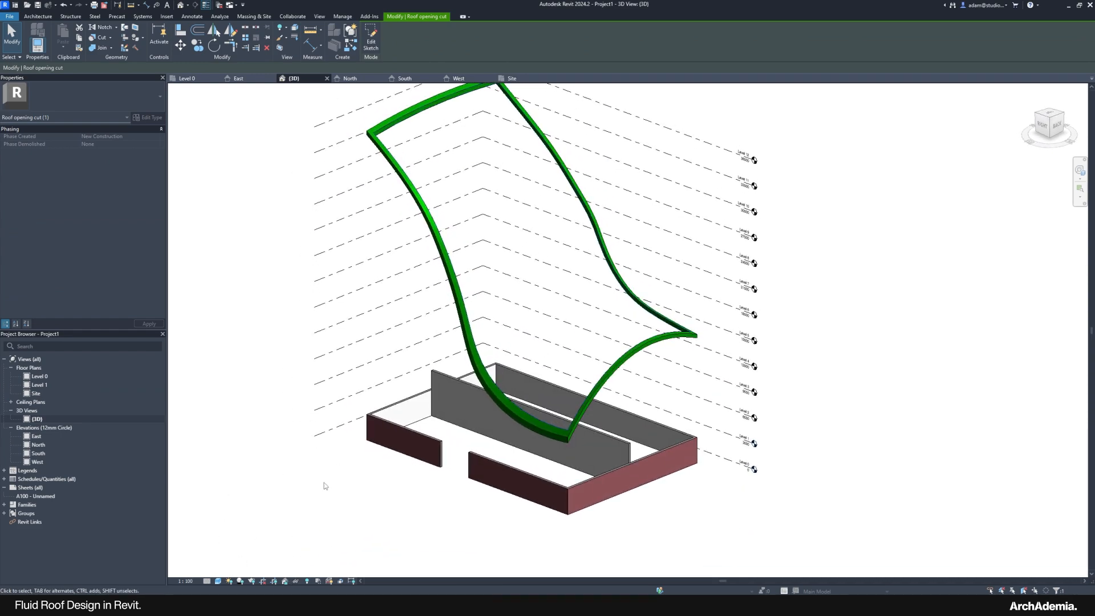
left_click(307, 581)
Step: Unhide the curved mass in the view, then turn Reveal Hidden Elements off
left_click(508, 388)
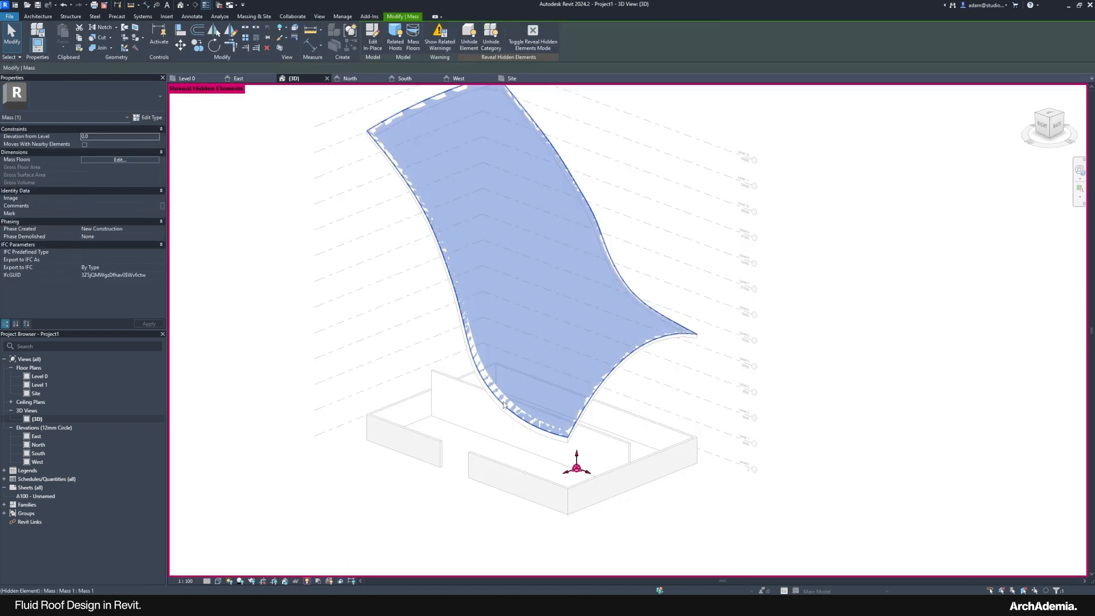
right_click(505, 400)
mouse_move(594, 201)
left_click(634, 198)
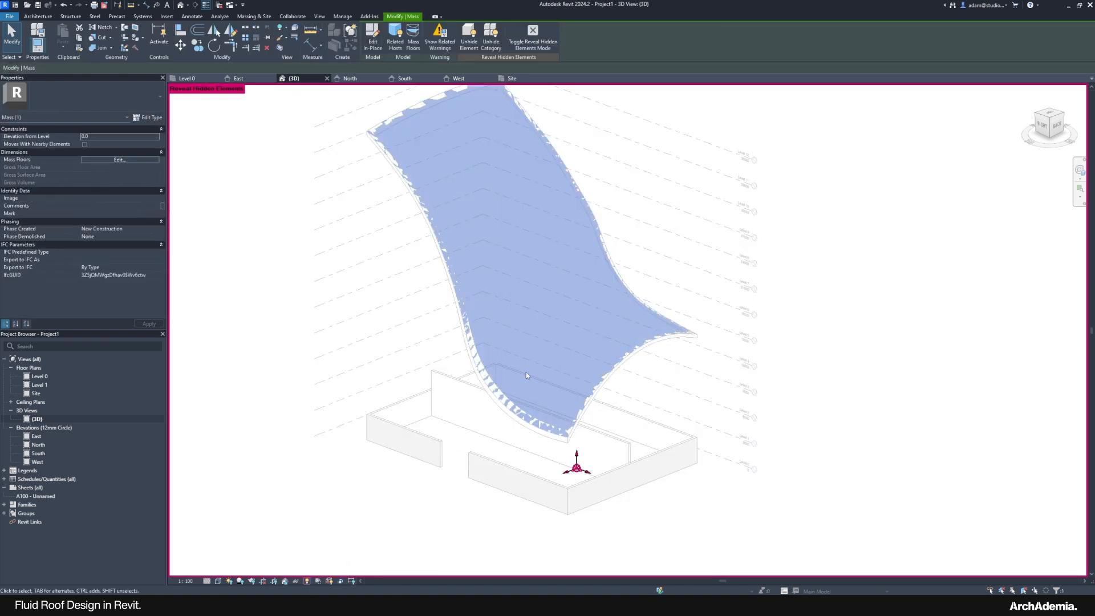
left_click(254, 319)
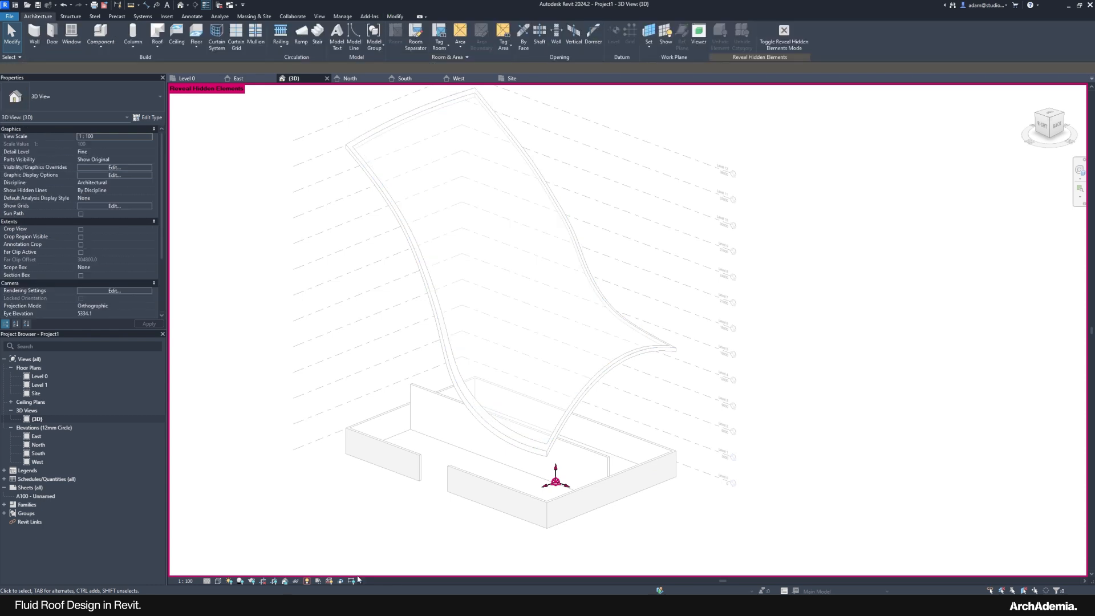
left_click(308, 581)
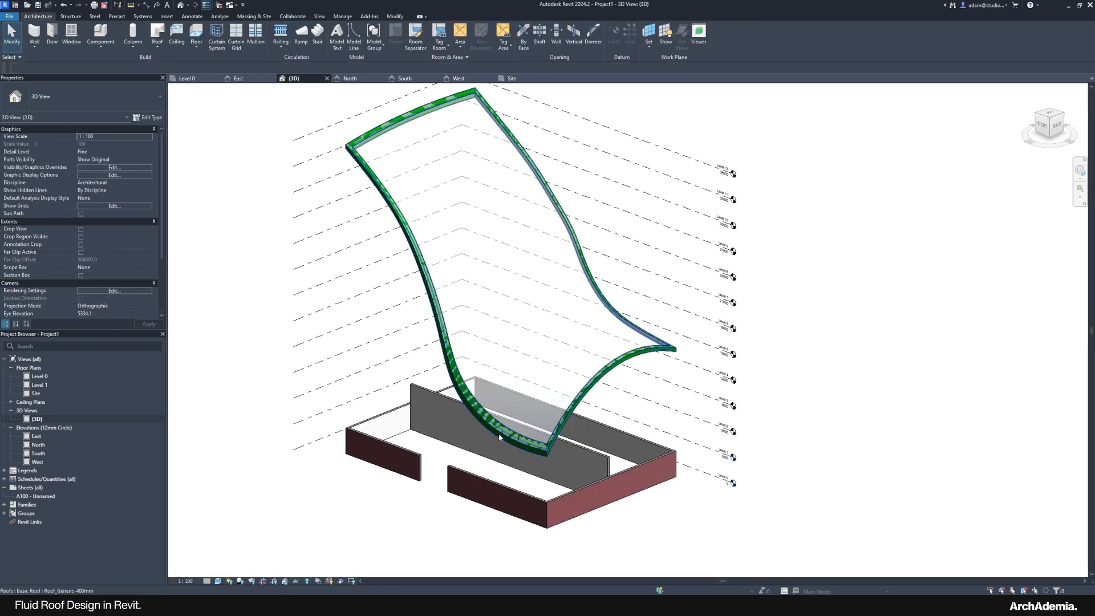
Step: Inspect the trimmed roof selection and open the Roof dropdown
left_click(501, 433)
scroll(493, 164, "up", 2)
left_click(482, 166)
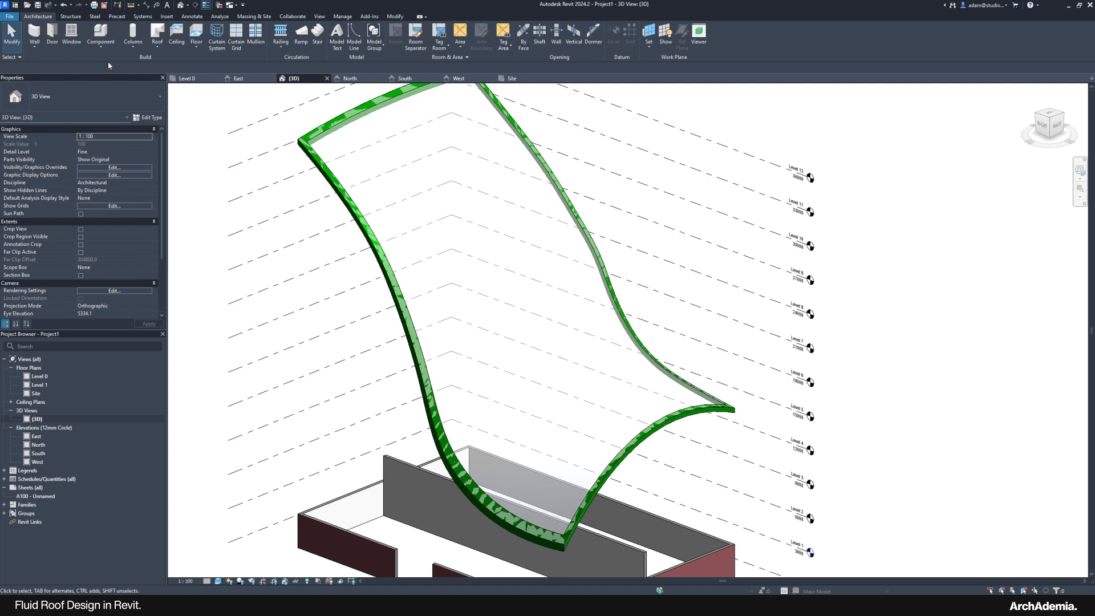
left_click(158, 40)
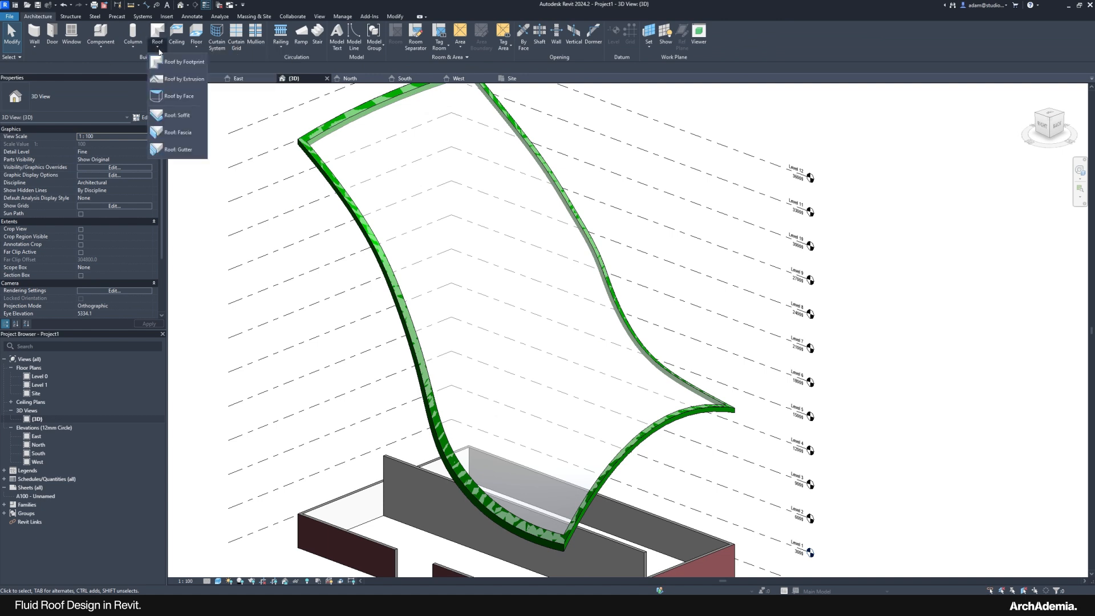
Step: Place a new roof by face on the mass's curved face
left_click(179, 103)
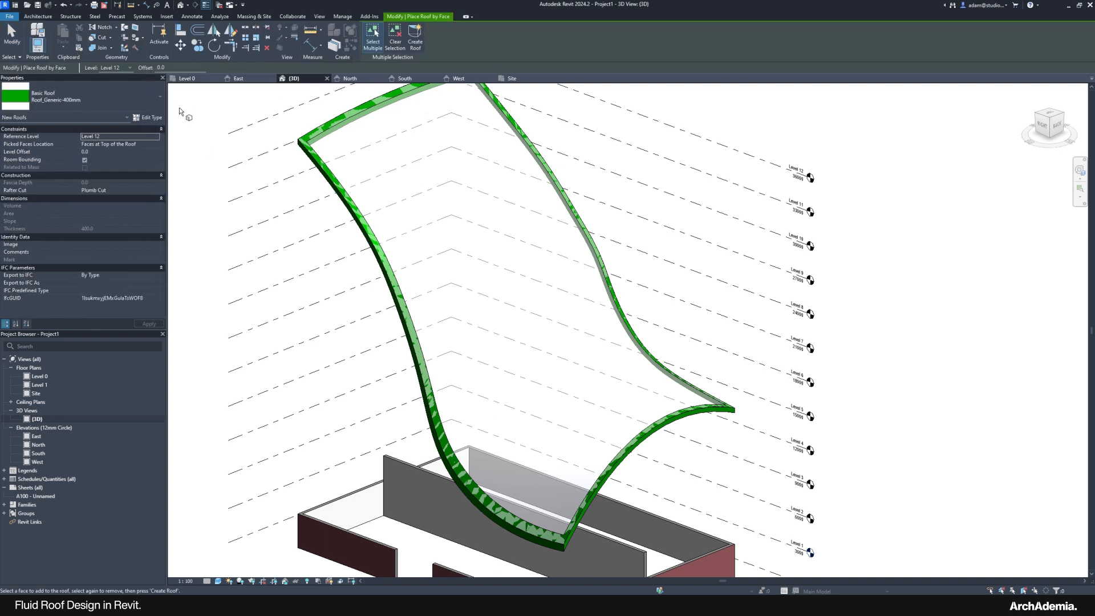
left_click(313, 157)
left_click(415, 40)
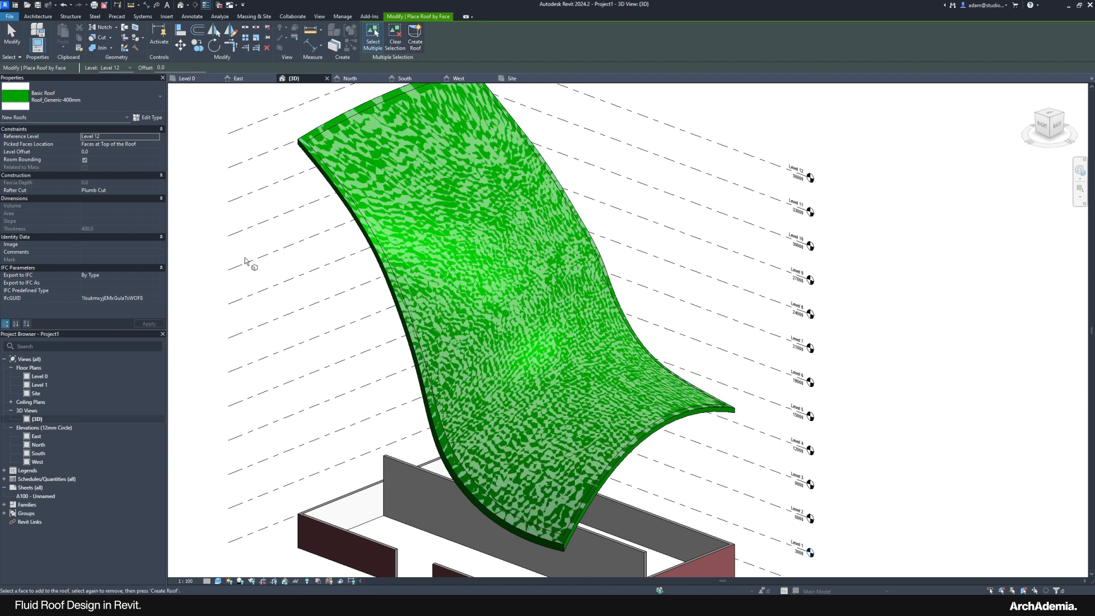
left_click(12, 38)
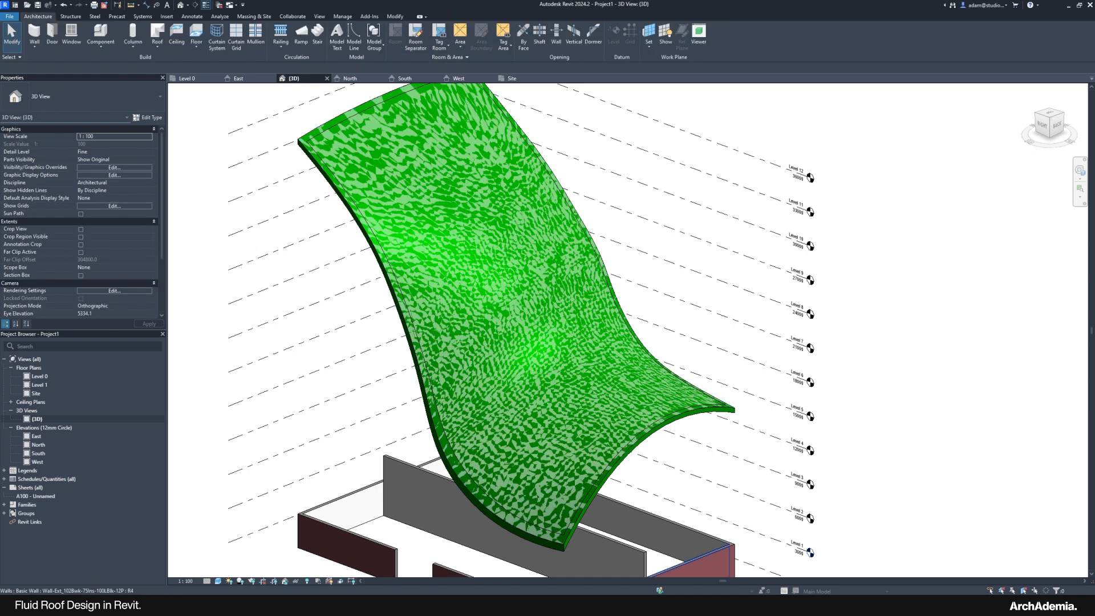
Step: Change the roof to Basic Roof Roof_Generic-125mm and orbit to check its thickness
left_click(319, 139)
scroll(308, 133, "up", 3)
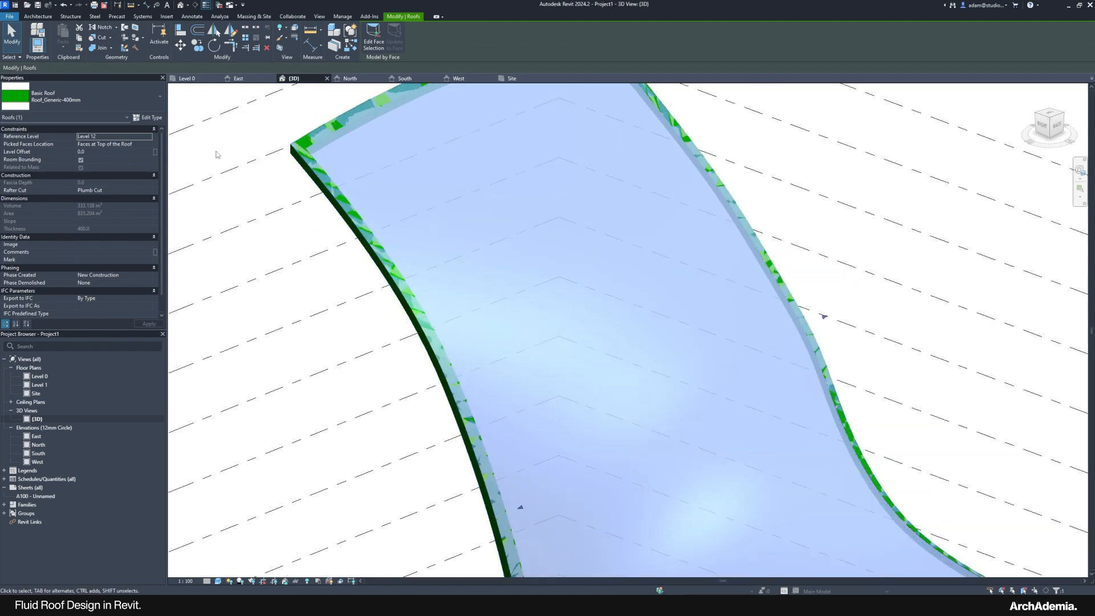
left_click(104, 101)
left_click(50, 163)
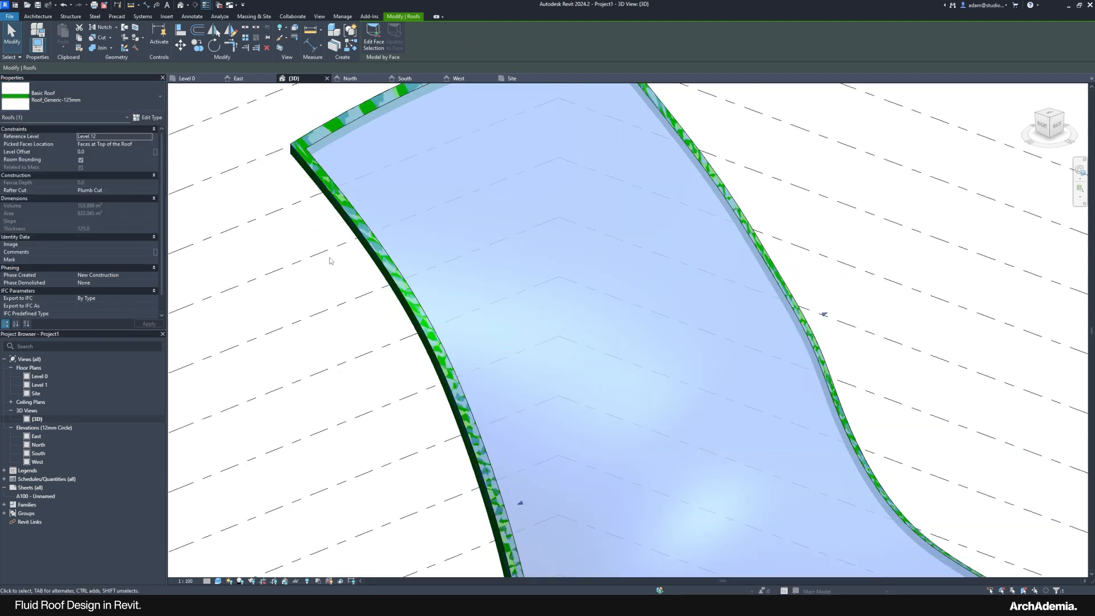
left_click(312, 236)
scroll(312, 237, "down", 2)
middle_click_drag(393, 283, 615, 173, "shift")
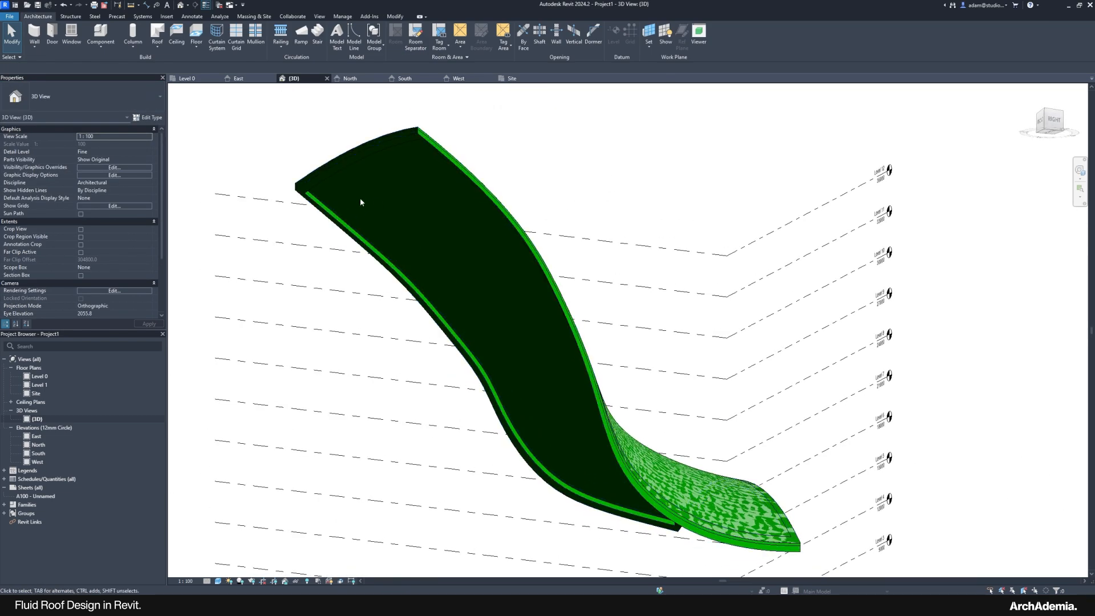
scroll(361, 203, "up", 4)
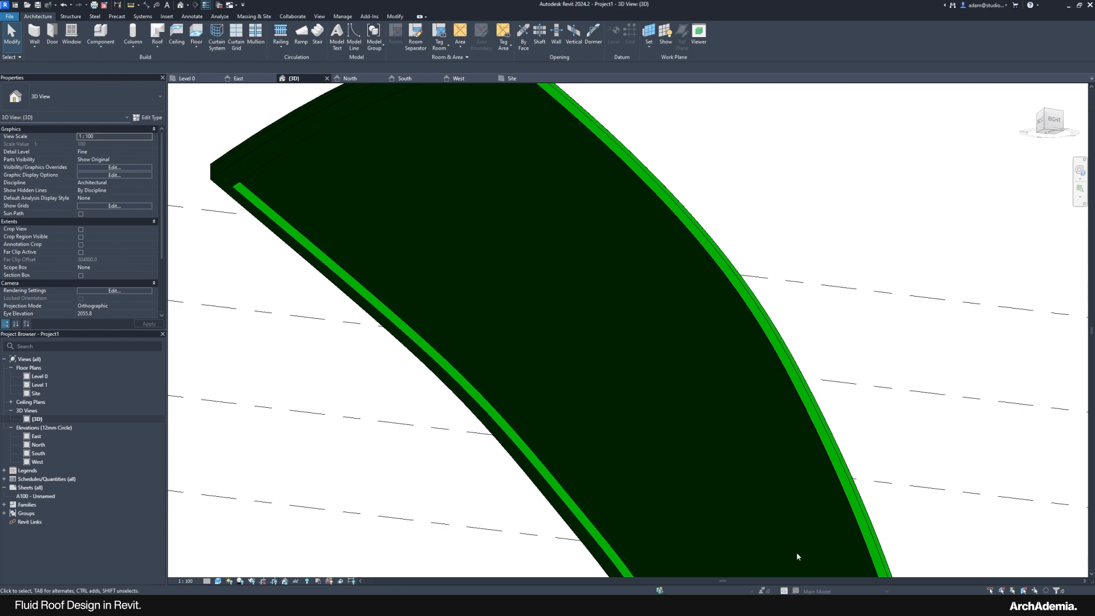
mouse_move(831, 606)
mouse_move(809, 575)
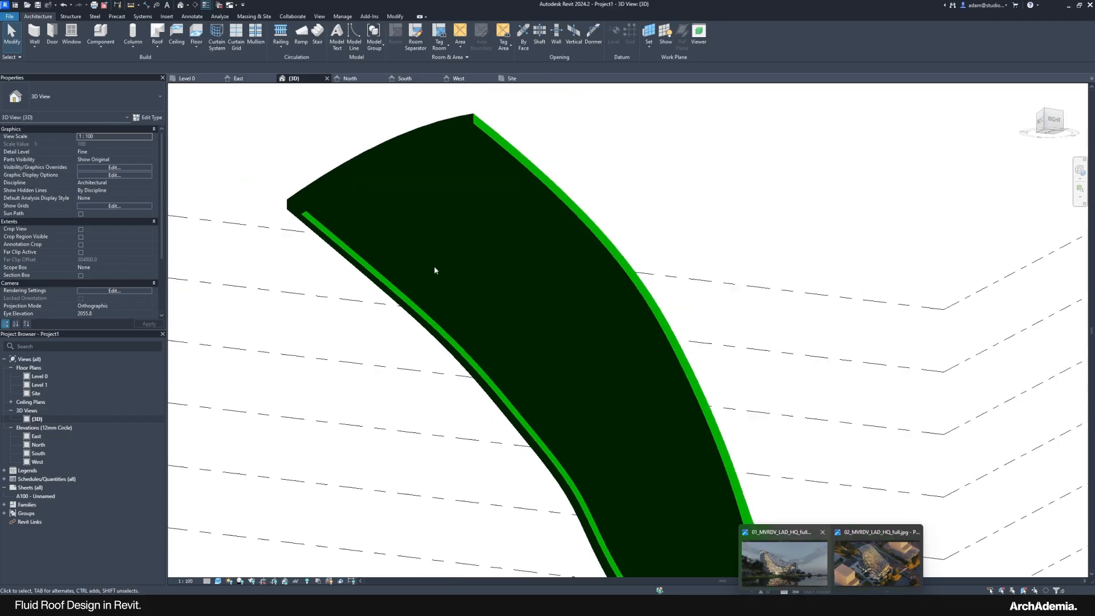
middle_click_drag(435, 269, 453, 333, "shift")
Step: Tab-select the mass beneath the roof, hide it in the view, and open the Site plan
left_click(453, 334)
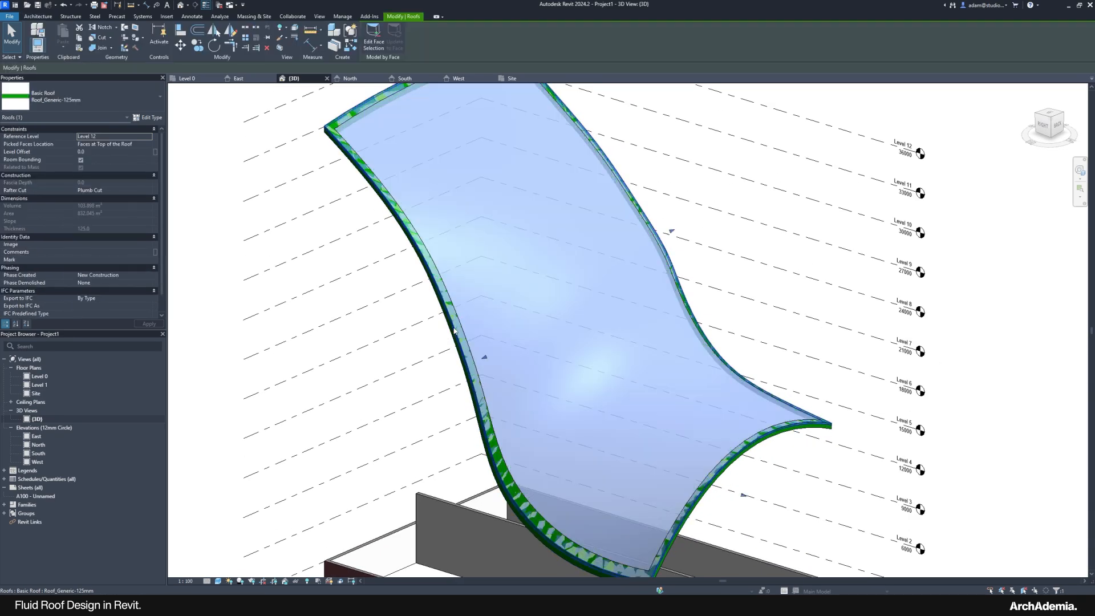
key("Escape")
scroll(449, 351, "up", 2)
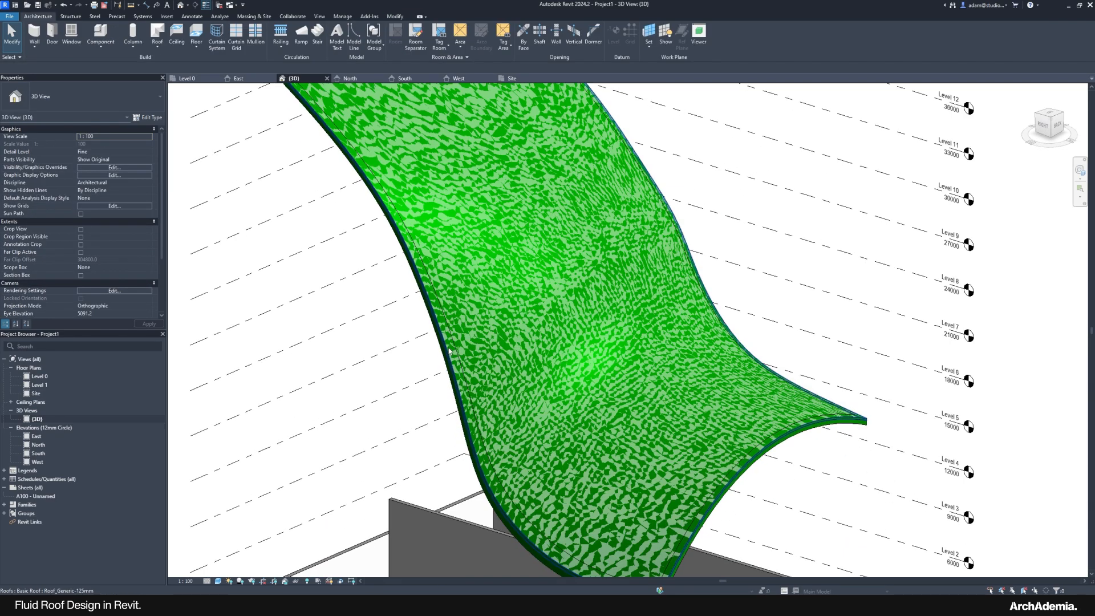
left_click(448, 351)
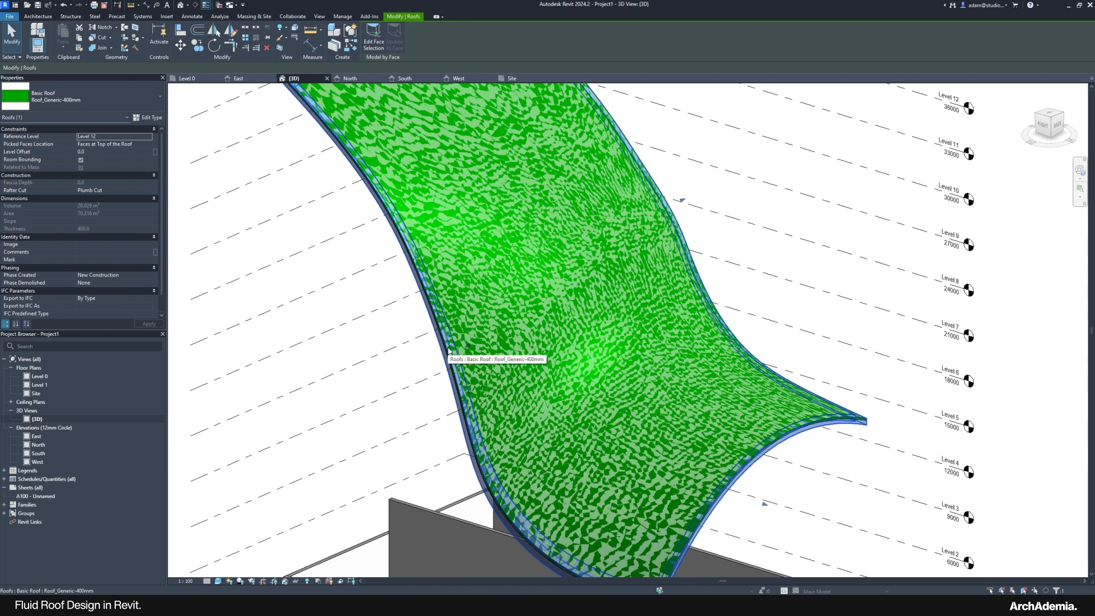
key("Tab")
left_click(449, 351)
right_click(448, 351)
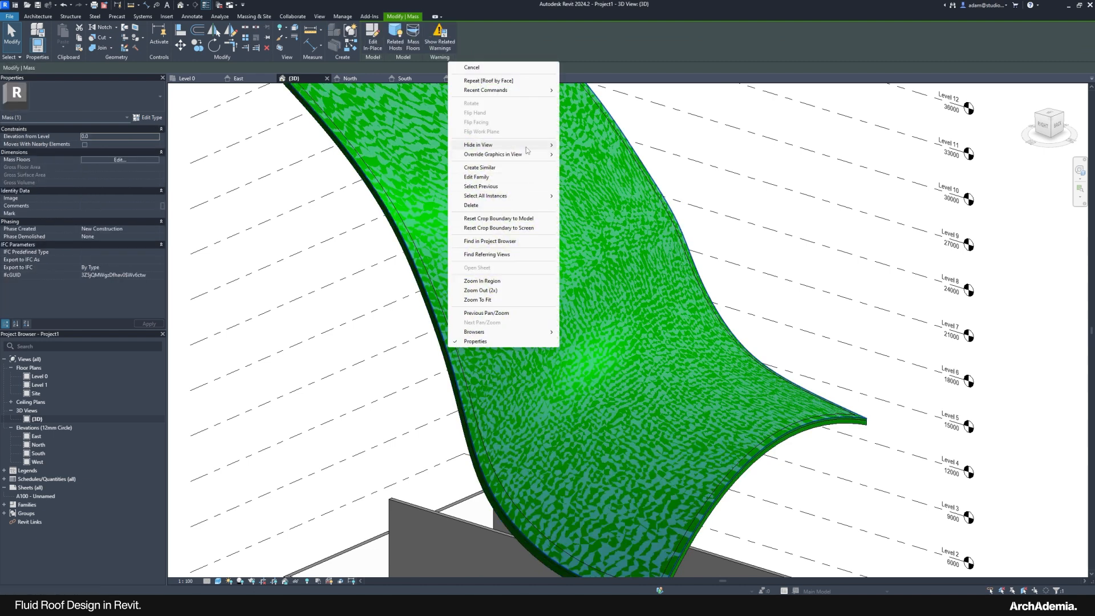
mouse_move(531, 146)
left_click(575, 146)
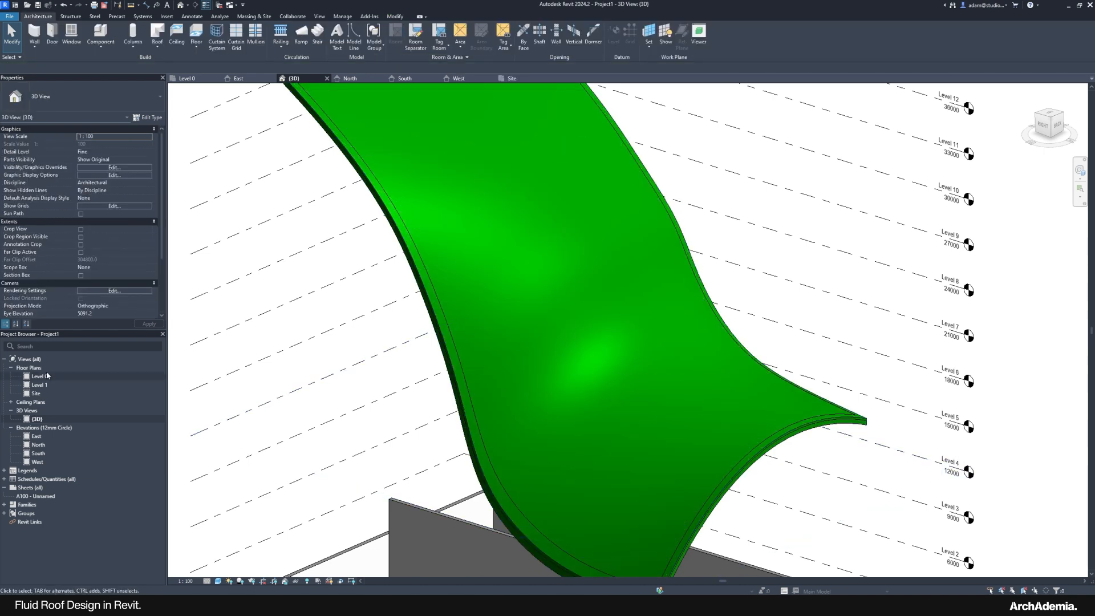
double_click(35, 393)
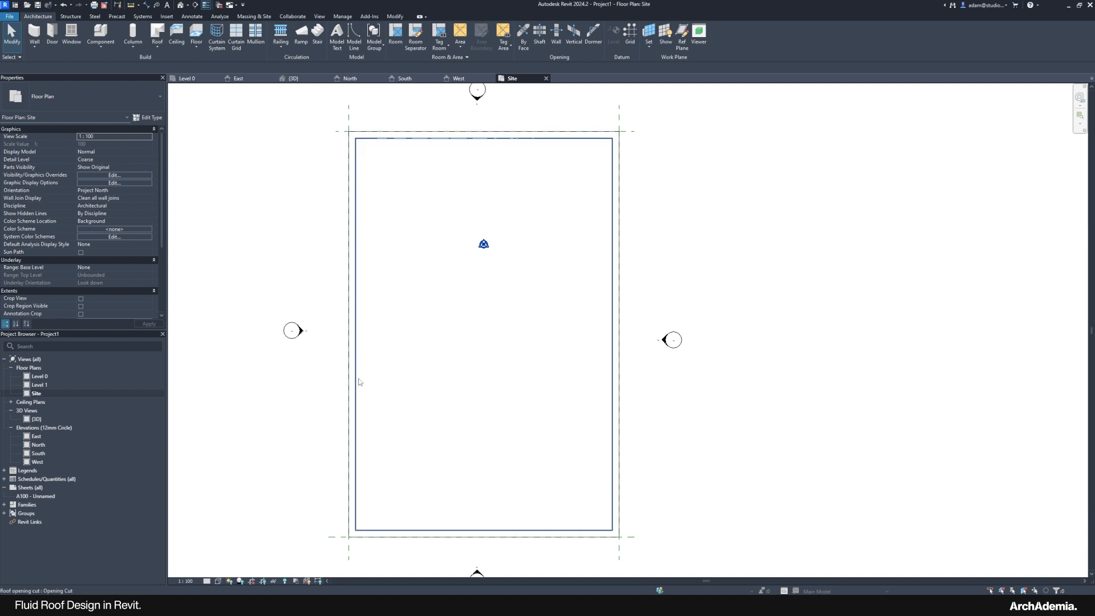
Step: Select the roof in the Site plan and drag its bottom edge up onto the mass outline
left_click(356, 382)
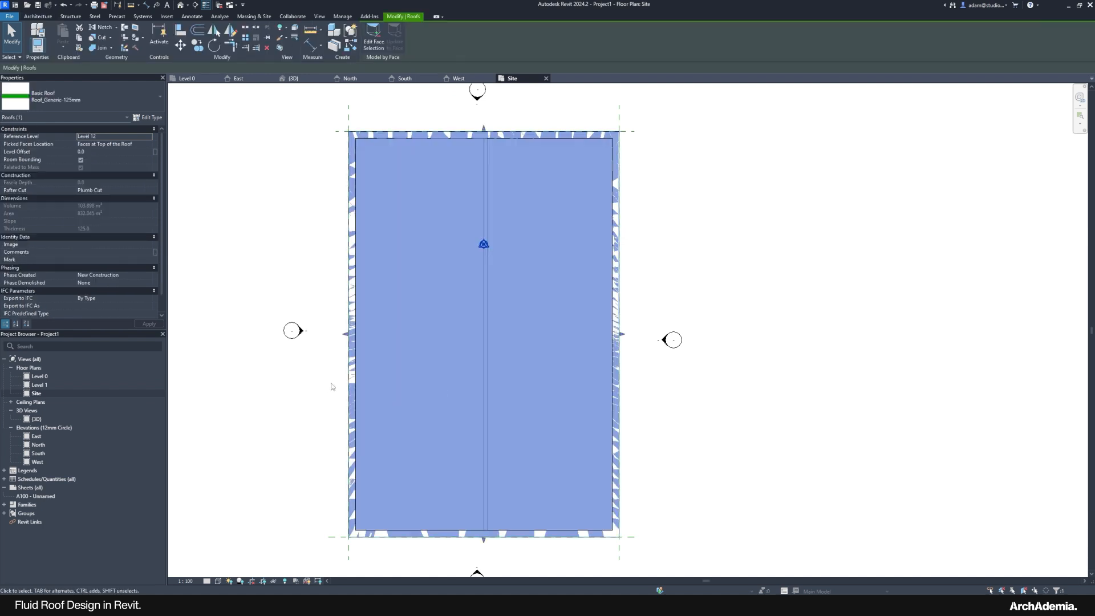
scroll(477, 539, "up", 5)
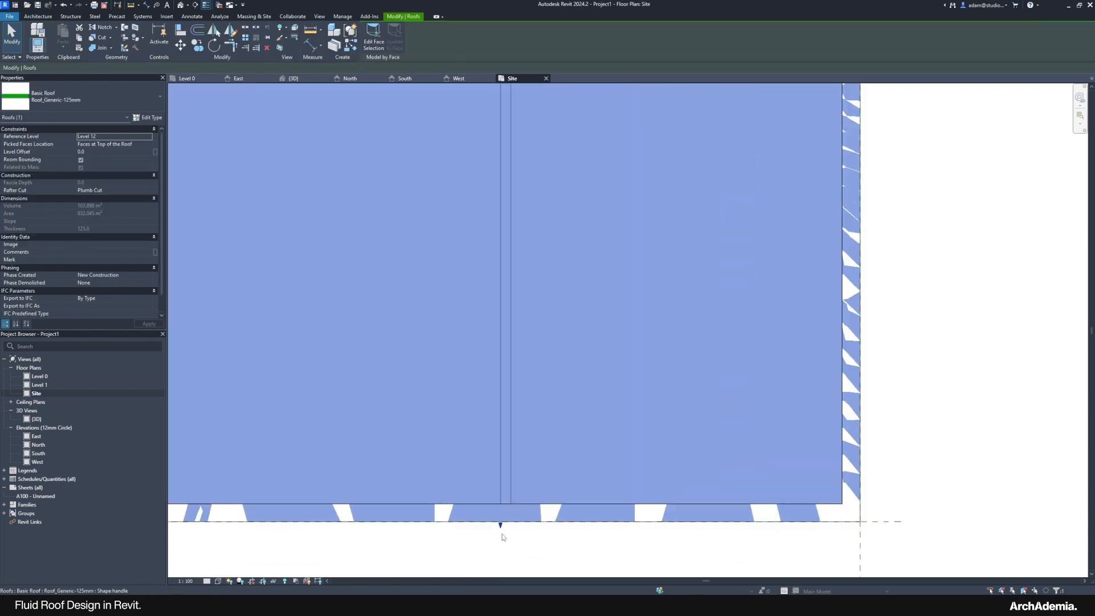
left_click_drag(500, 520, 504, 490)
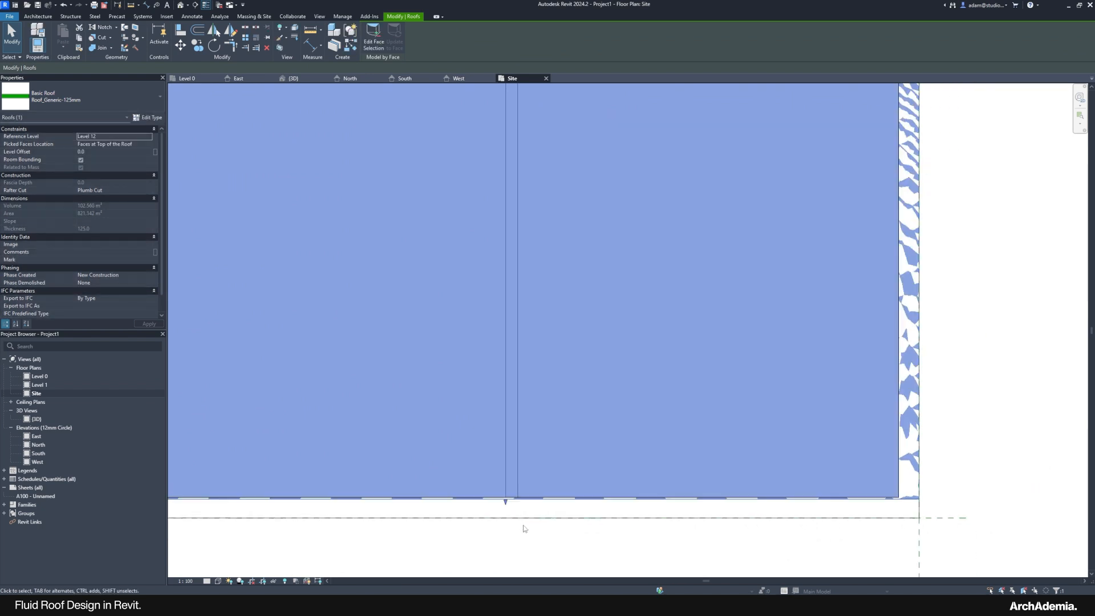
scroll(514, 508, "up", 7)
scroll(506, 506, "down", 1)
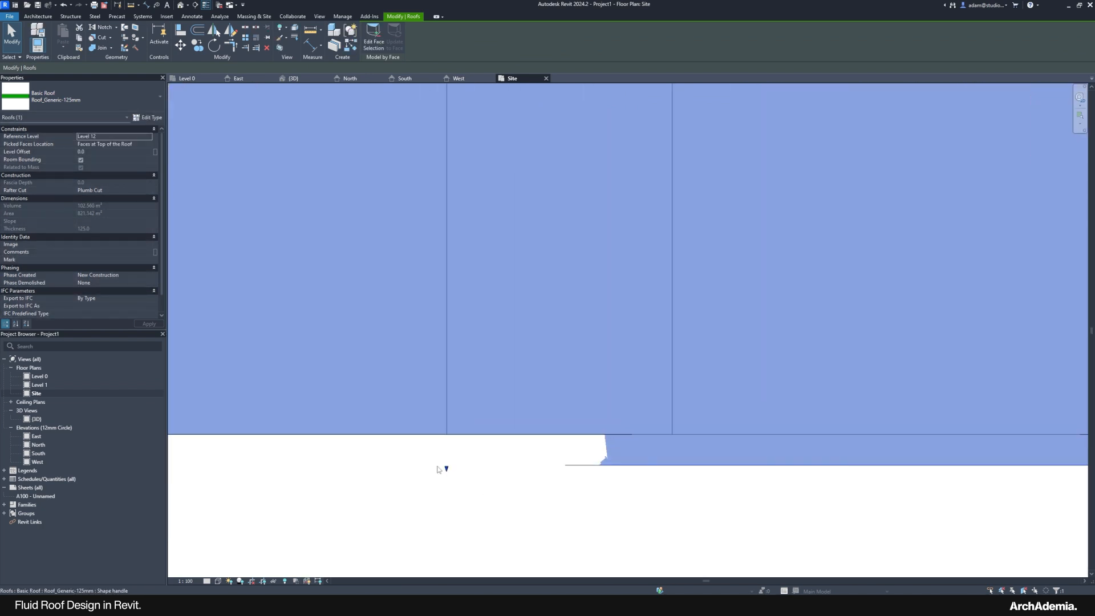
left_click_drag(446, 468, 447, 440)
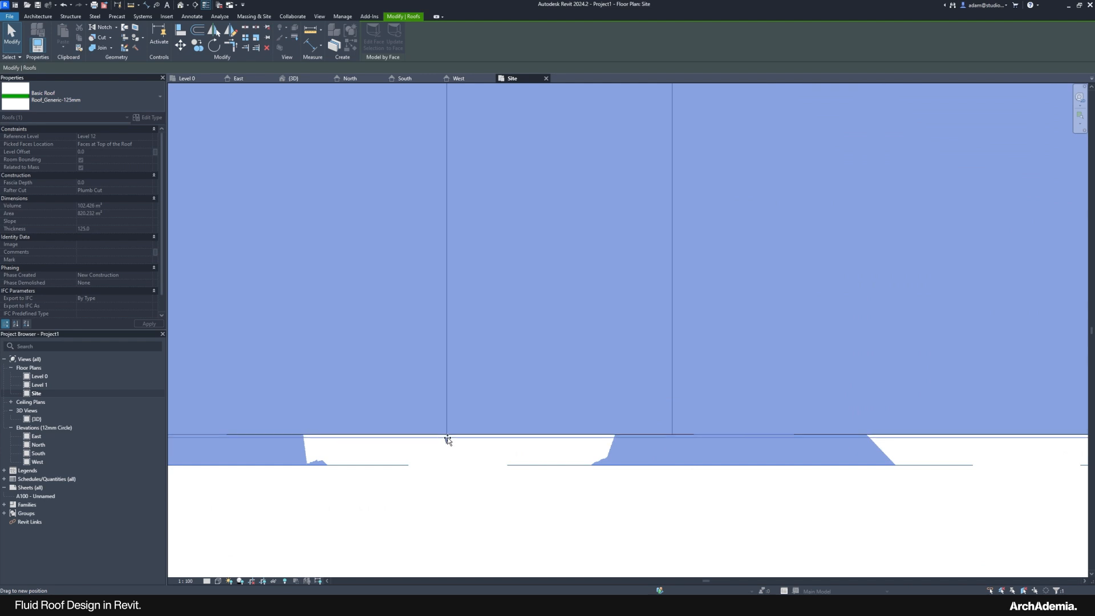
scroll(562, 530, "down", 4)
scroll(388, 313, "up", 5)
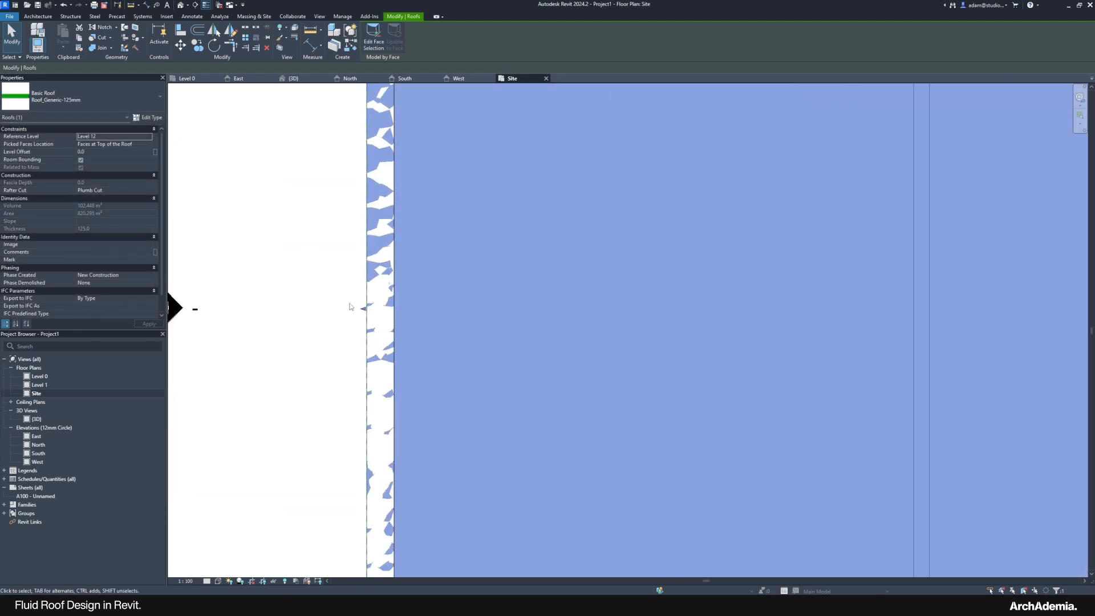
Step: Pull the roof's left, top and right edges in to the mass outline, then return to 3D
left_click_drag(369, 311, 465, 324)
scroll(465, 324, "down", 4)
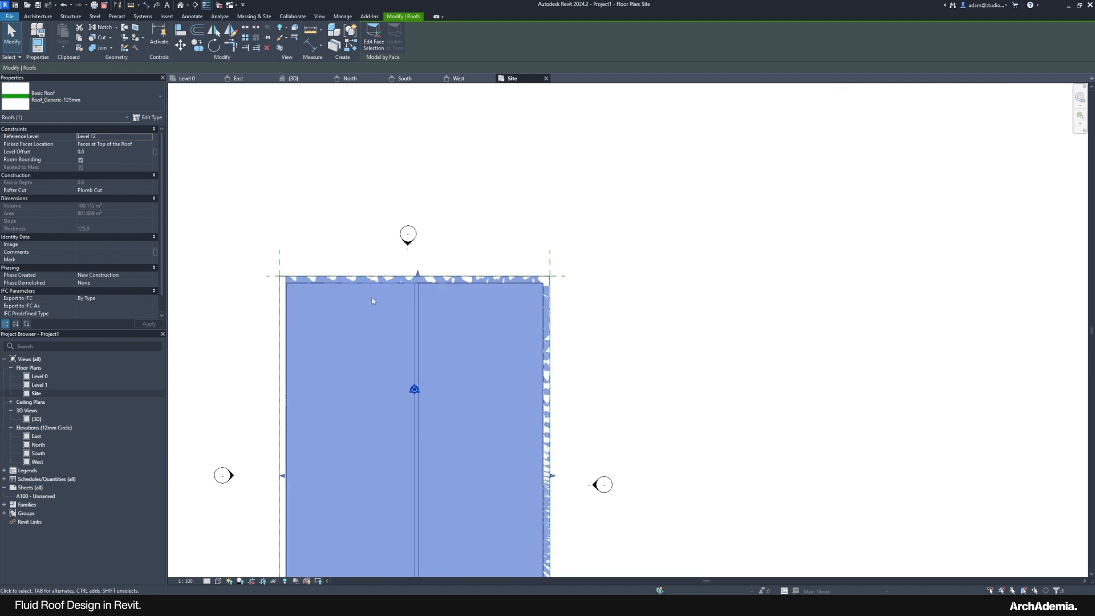
scroll(390, 278, "up", 5)
scroll(479, 260, "up", 2)
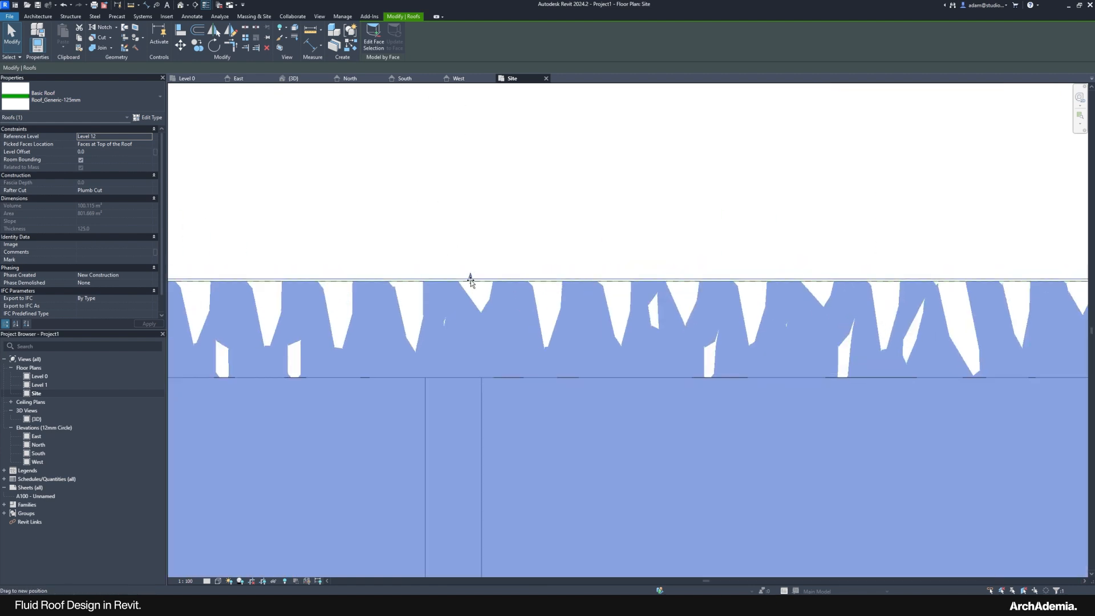
left_click_drag(472, 279, 463, 375)
scroll(463, 375, "down", 4)
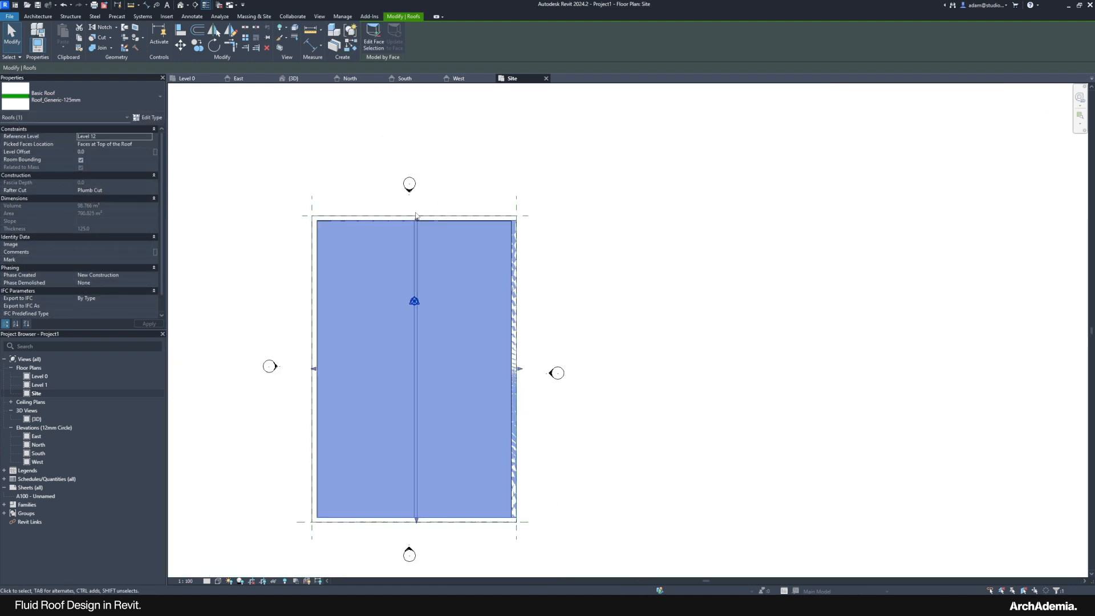
scroll(512, 311, "up", 6)
scroll(516, 320, "up", 4)
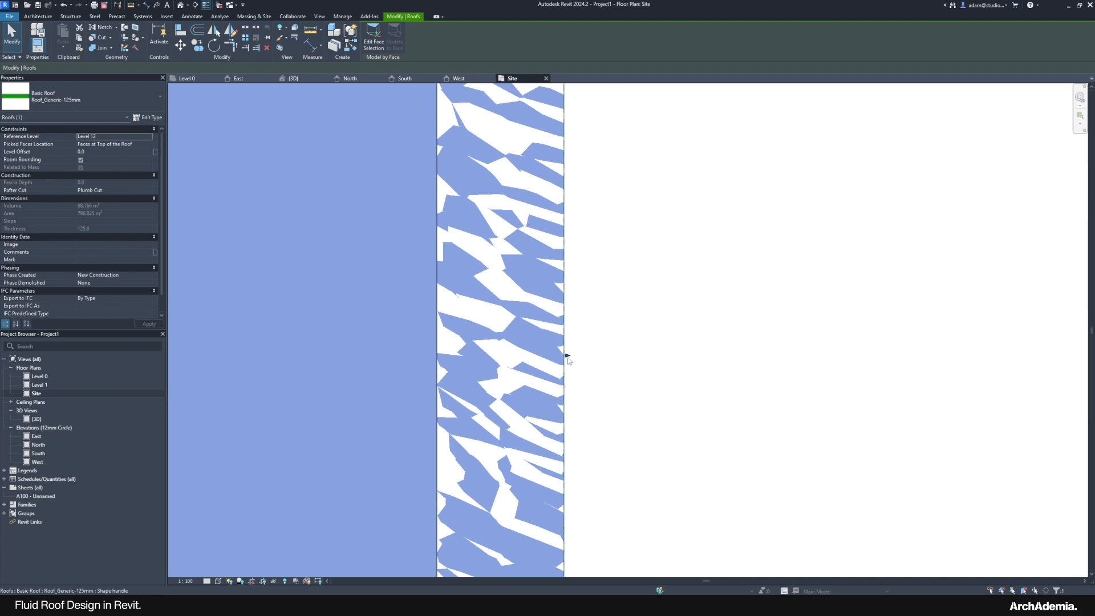
left_click_drag(567, 360, 443, 364)
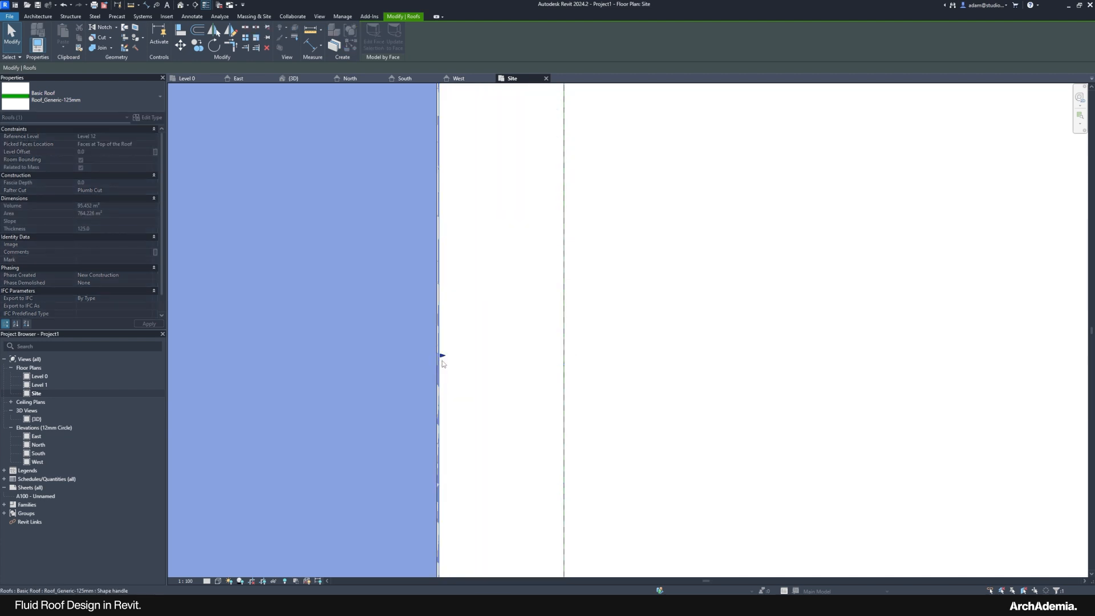
left_click(547, 374)
double_click(37, 418)
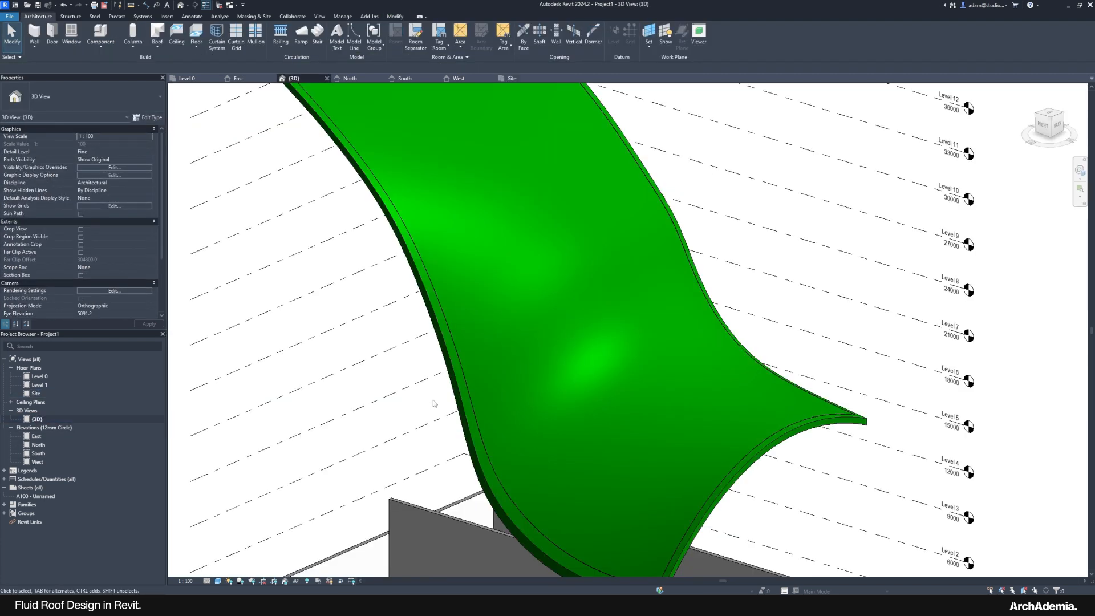
scroll(432, 403, "down", 2)
scroll(327, 157, "up", 3)
scroll(322, 147, "up", 6)
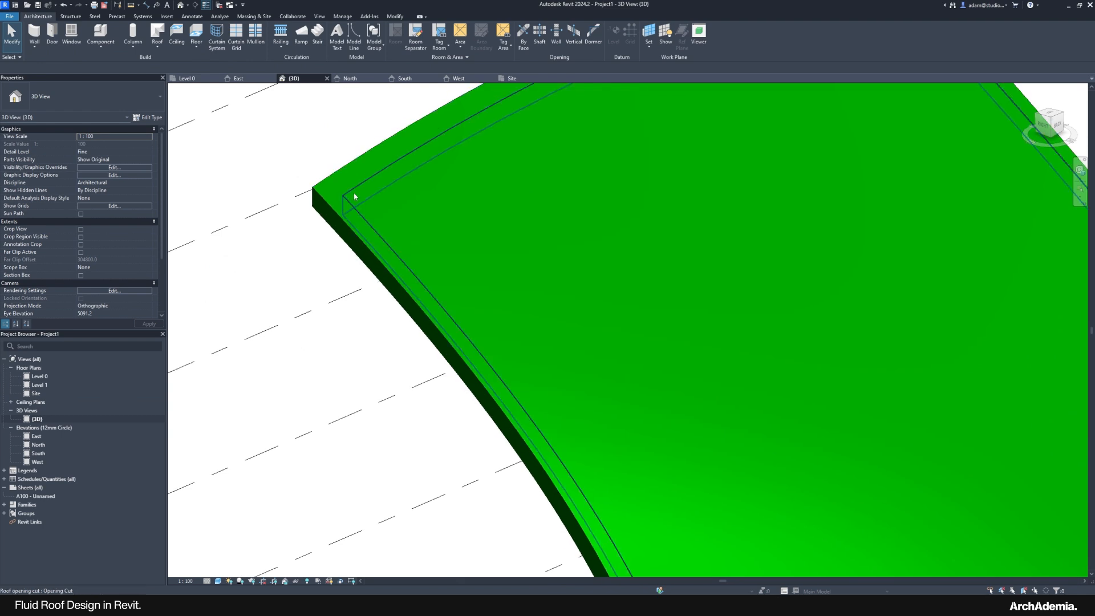
left_click(354, 196)
scroll(342, 197, "down", 5)
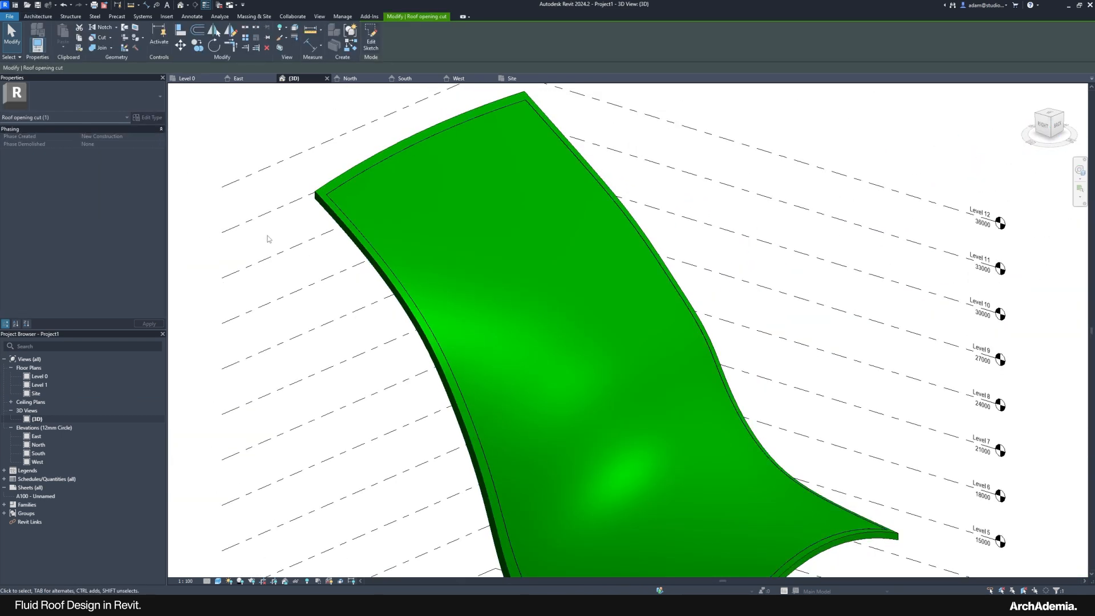
left_click(268, 239)
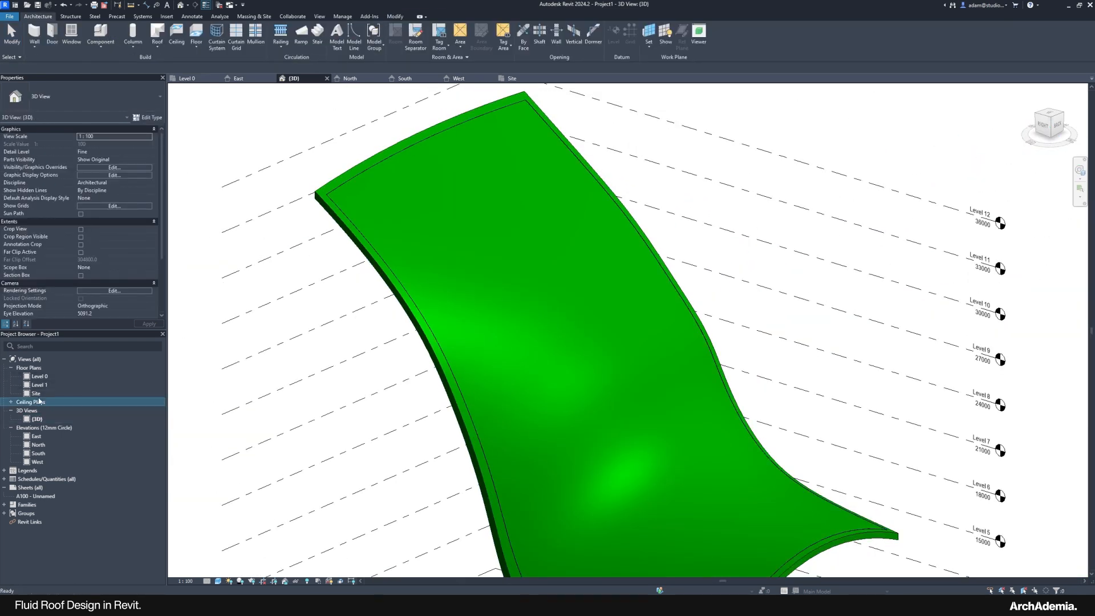
double_click(38, 402)
double_click(36, 393)
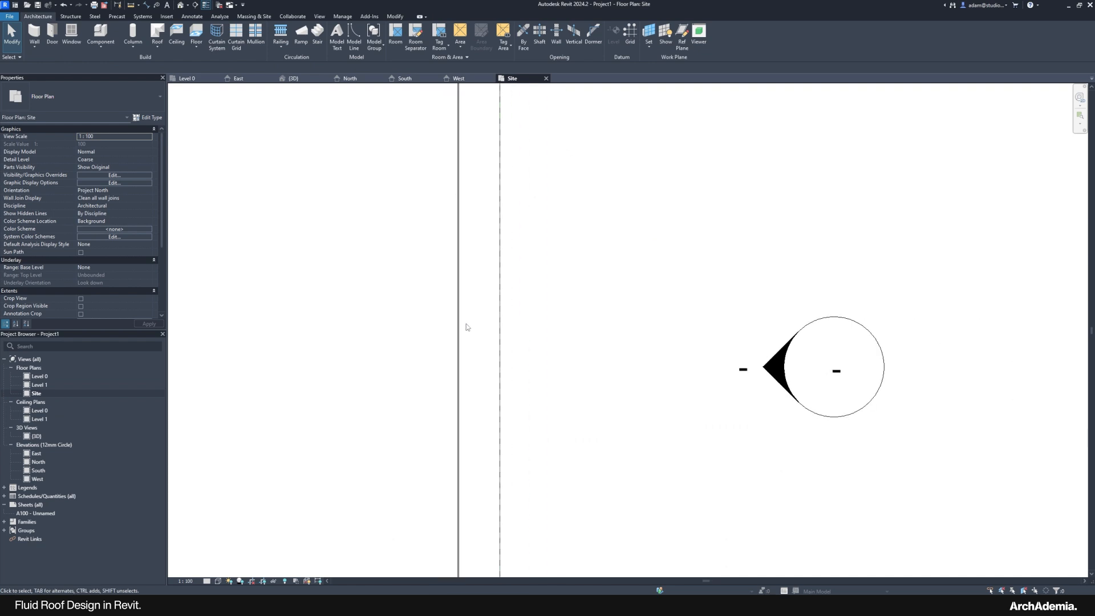
left_click(463, 325)
scroll(565, 344, "down", 10)
scroll(442, 436, "up", 5)
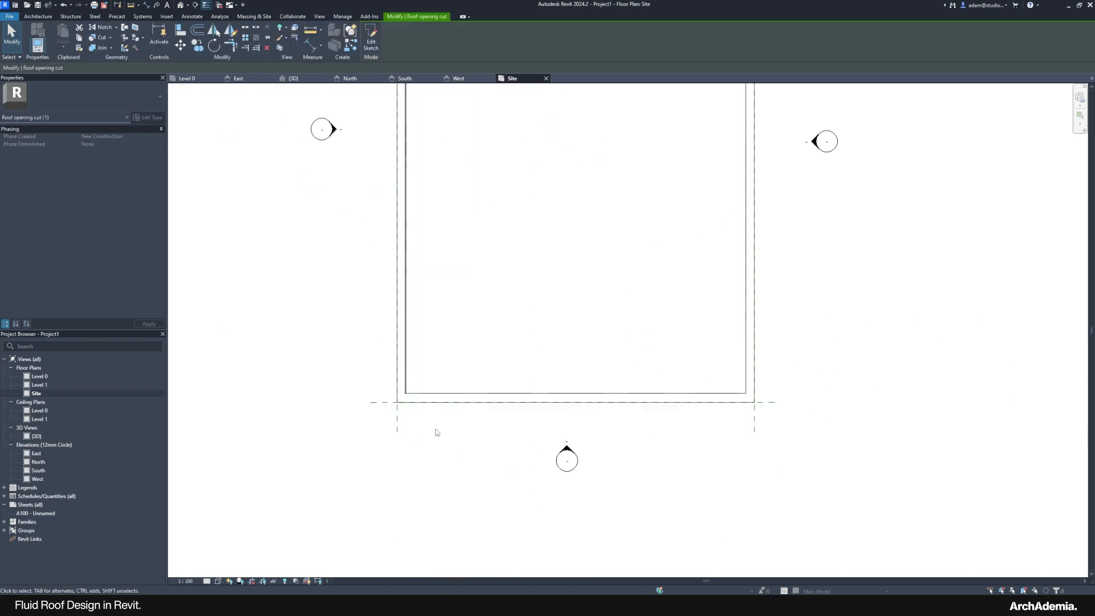
scroll(435, 432, "up", 5)
left_click(406, 382)
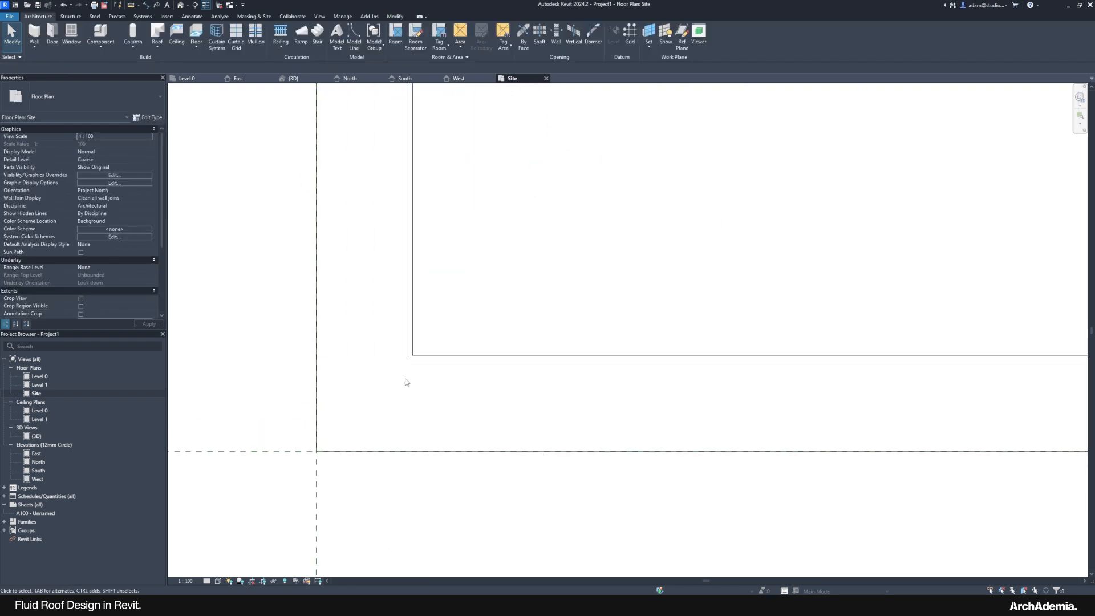
left_click(411, 331)
scroll(354, 503, "down", 3)
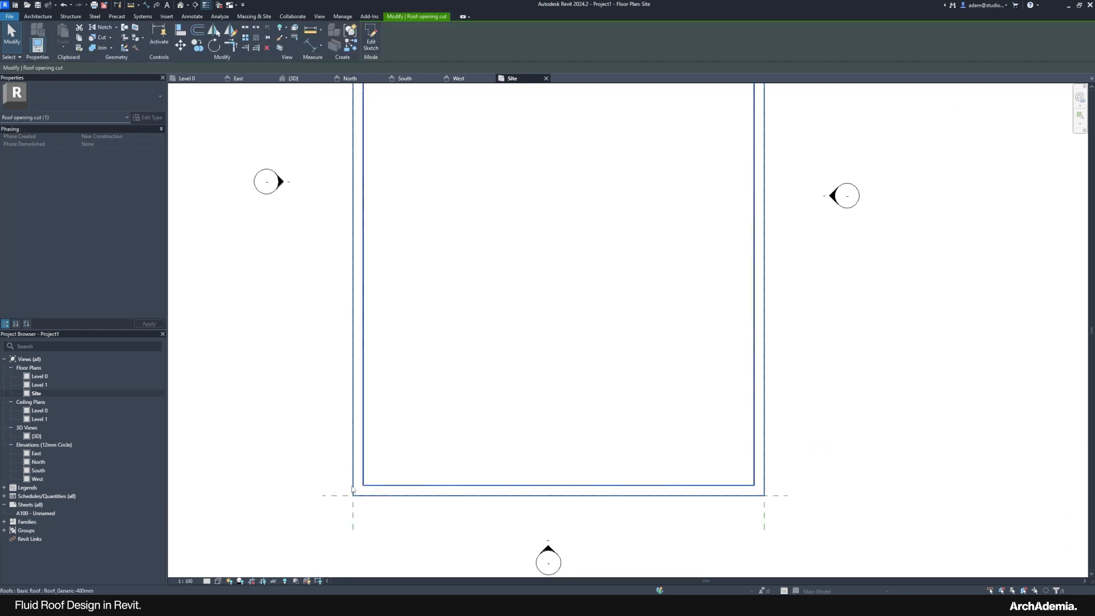
left_click(334, 468)
scroll(366, 484, "up", 4)
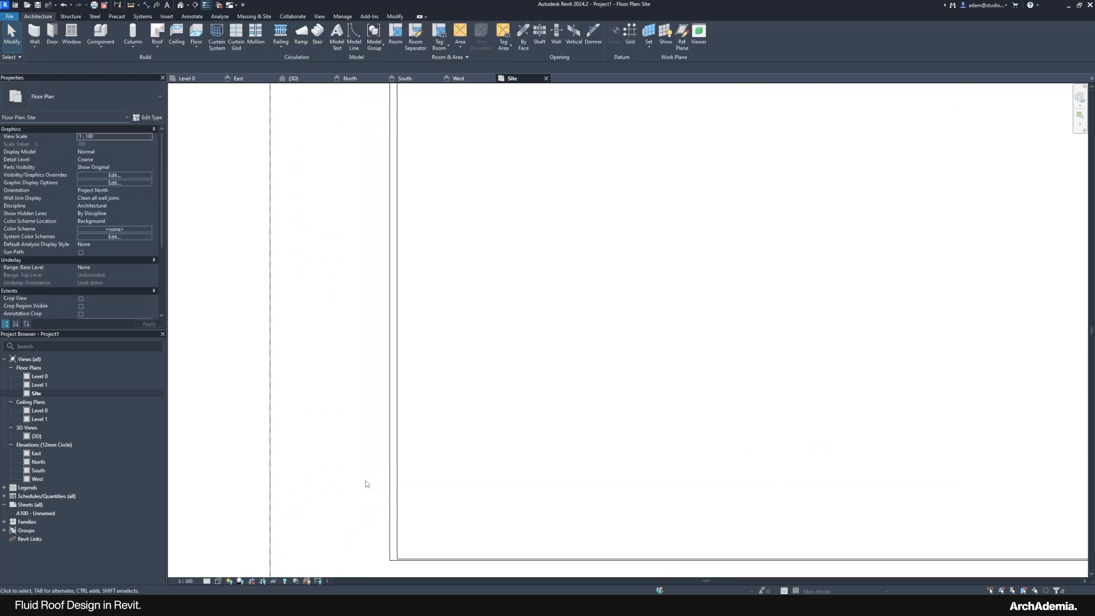
left_click(393, 481)
left_click(386, 426)
scroll(343, 424, "down", 1)
scroll(344, 424, "down", 4)
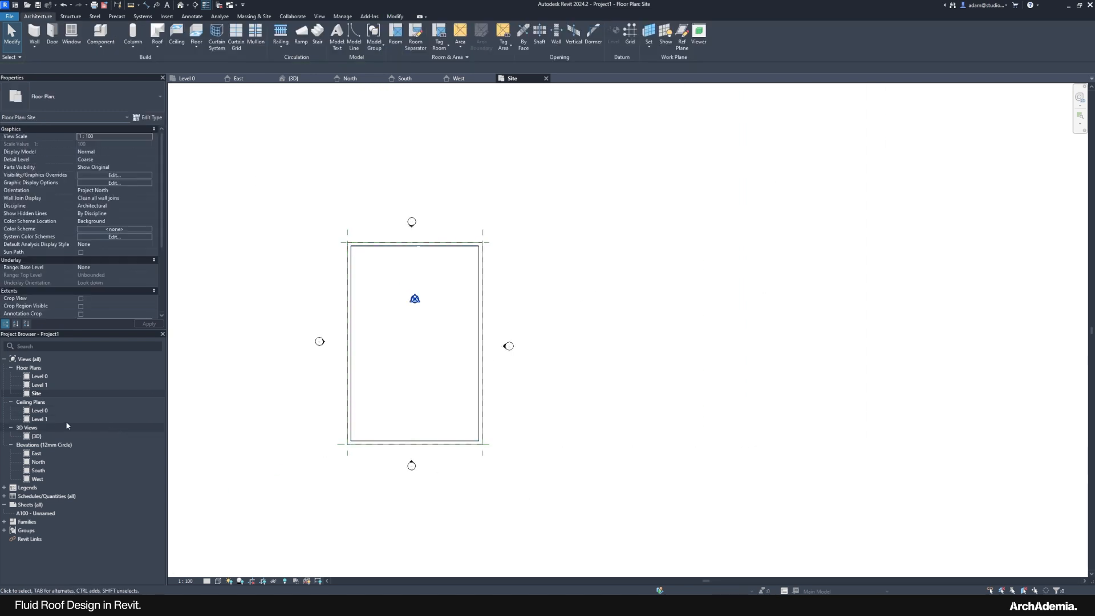
double_click(36, 435)
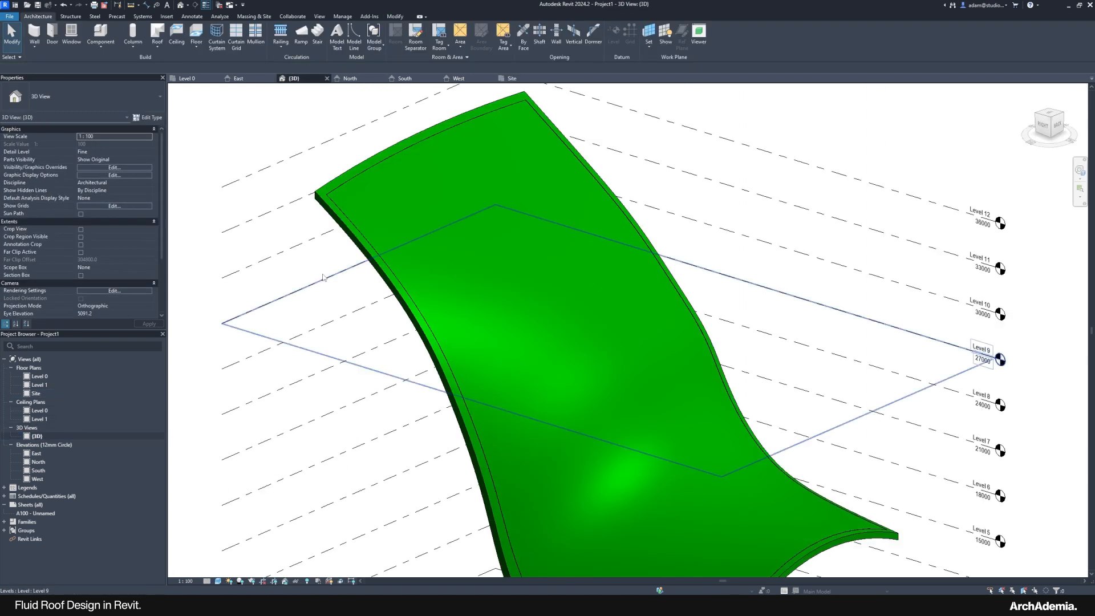
left_click(330, 197)
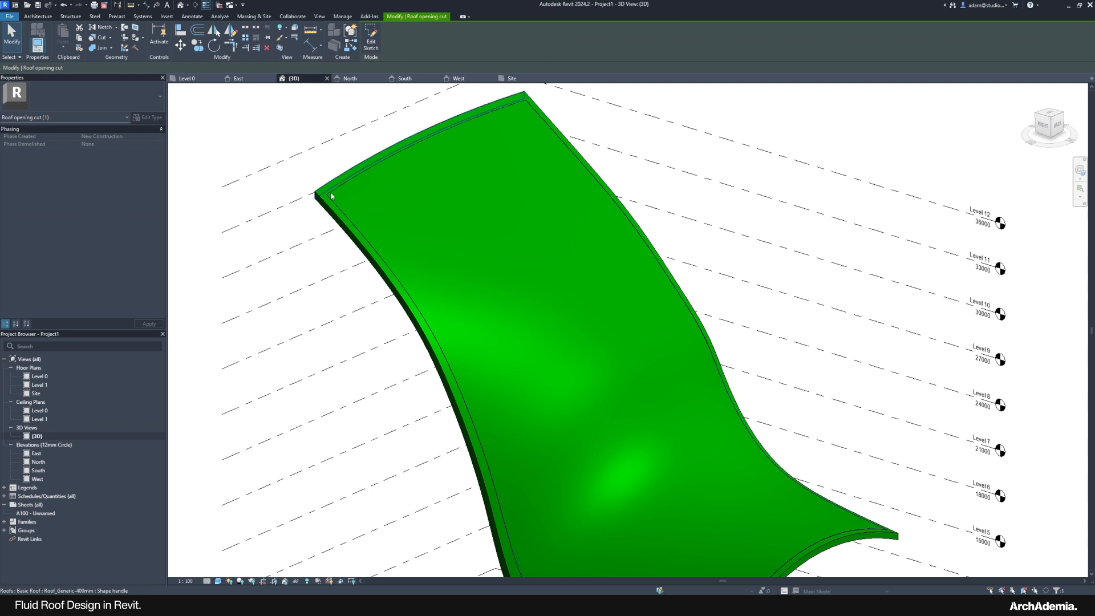
key("Escape")
scroll(331, 197, "up", 5)
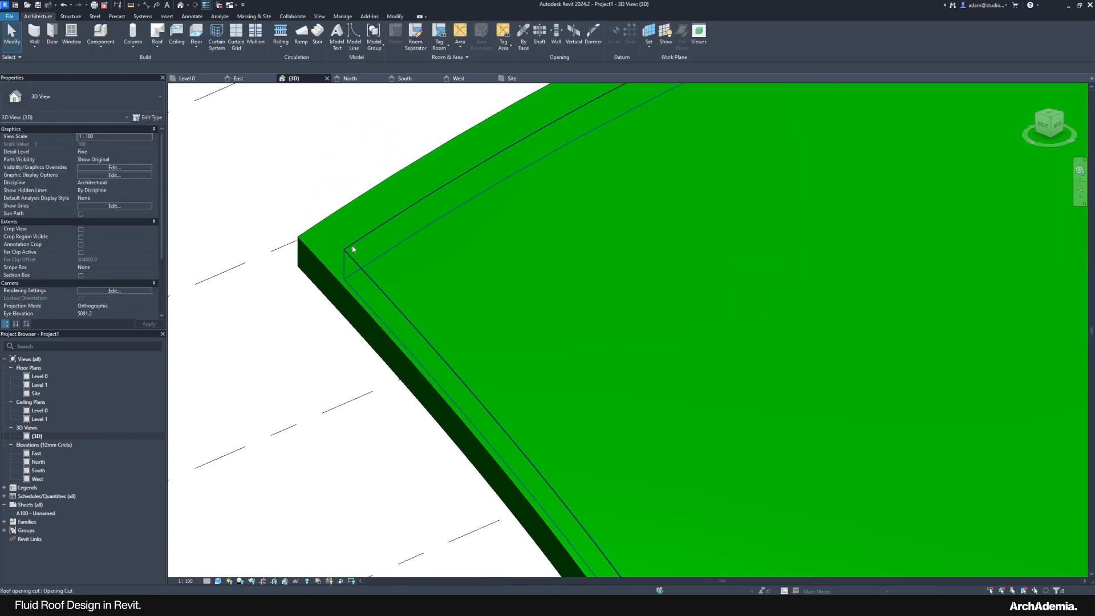
scroll(295, 203, "down", 2)
scroll(293, 197, "down", 3)
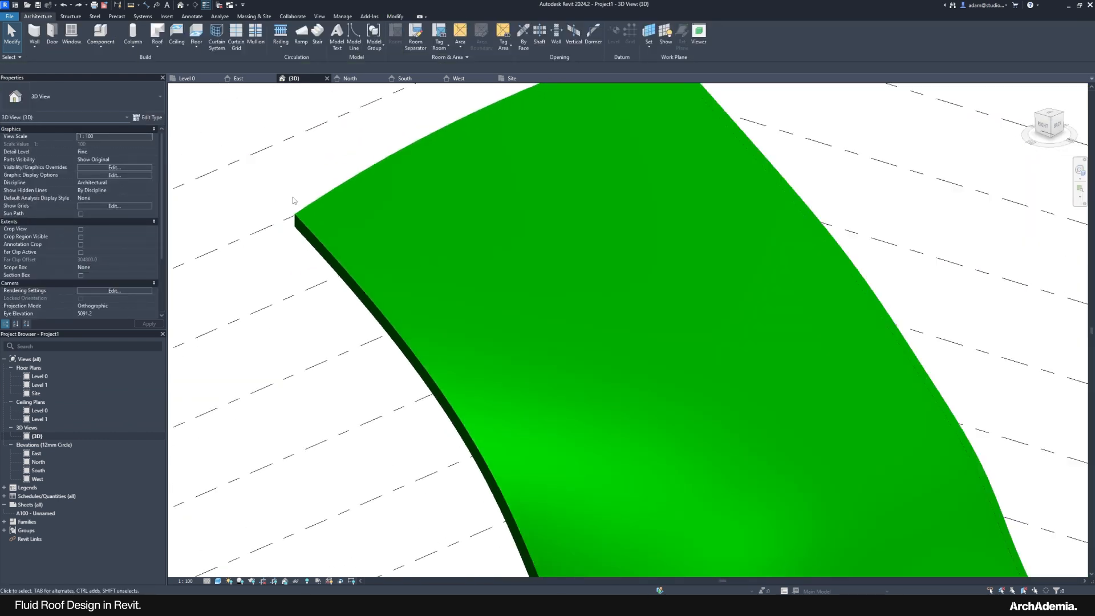
left_click(309, 239)
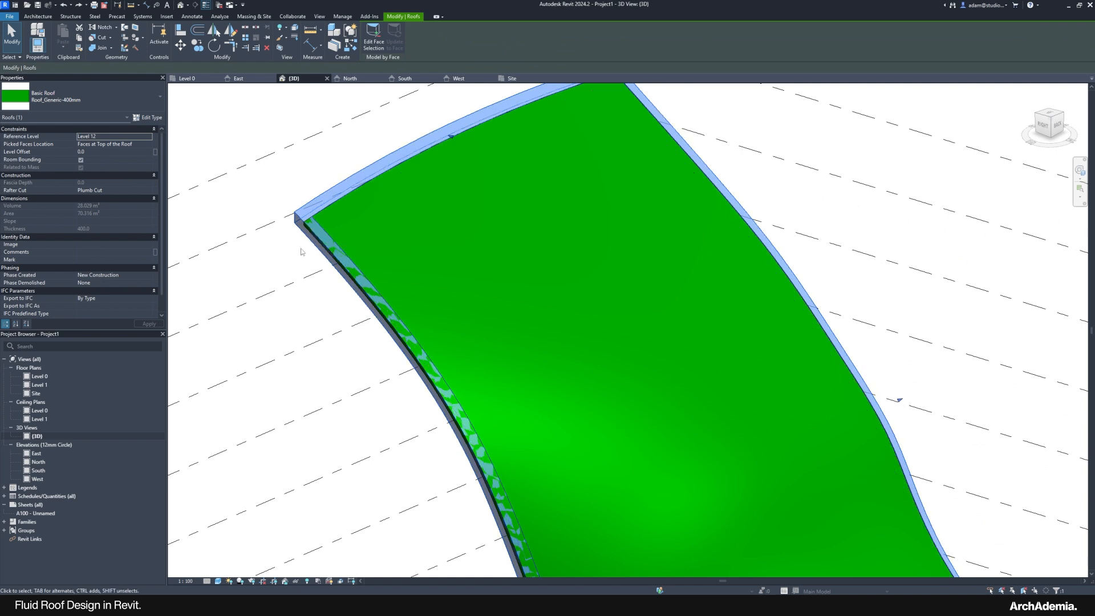
scroll(295, 248, "up", 2)
key("Escape")
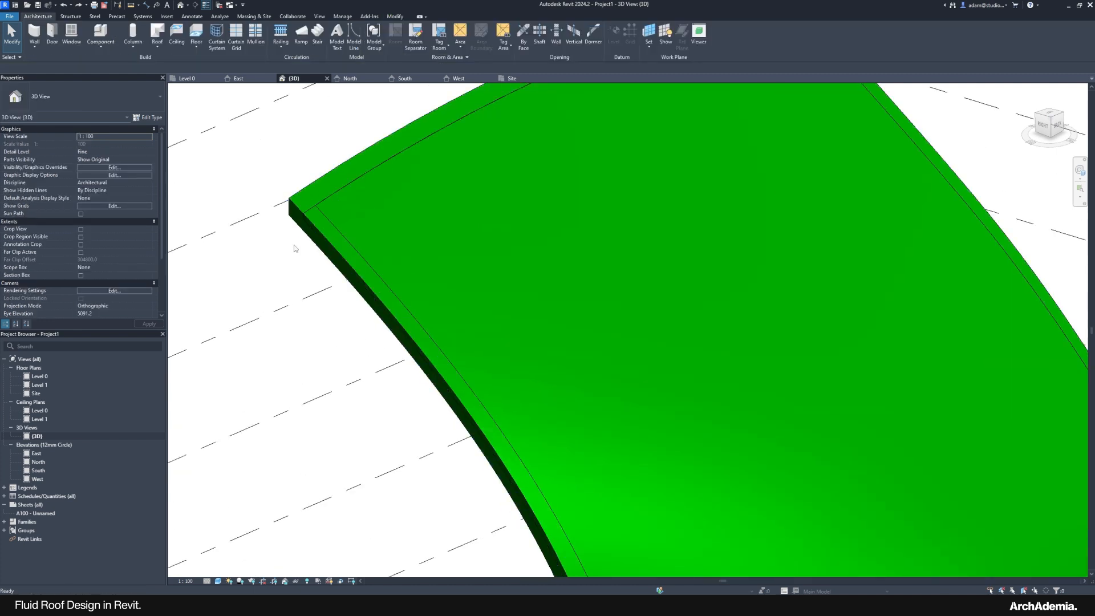
scroll(293, 244, "down", 3)
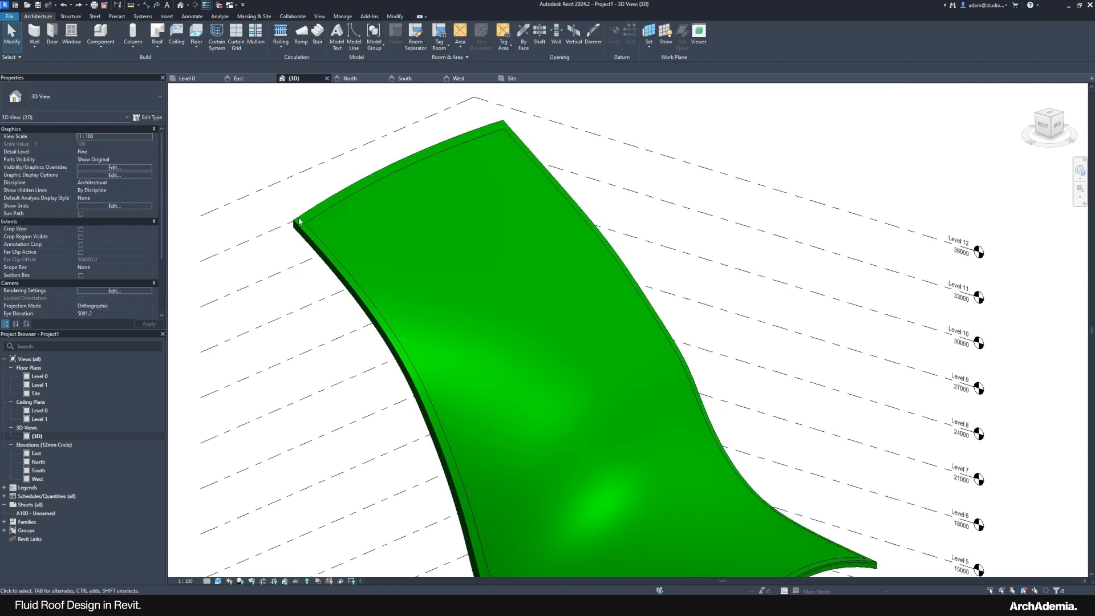
double_click(35, 393)
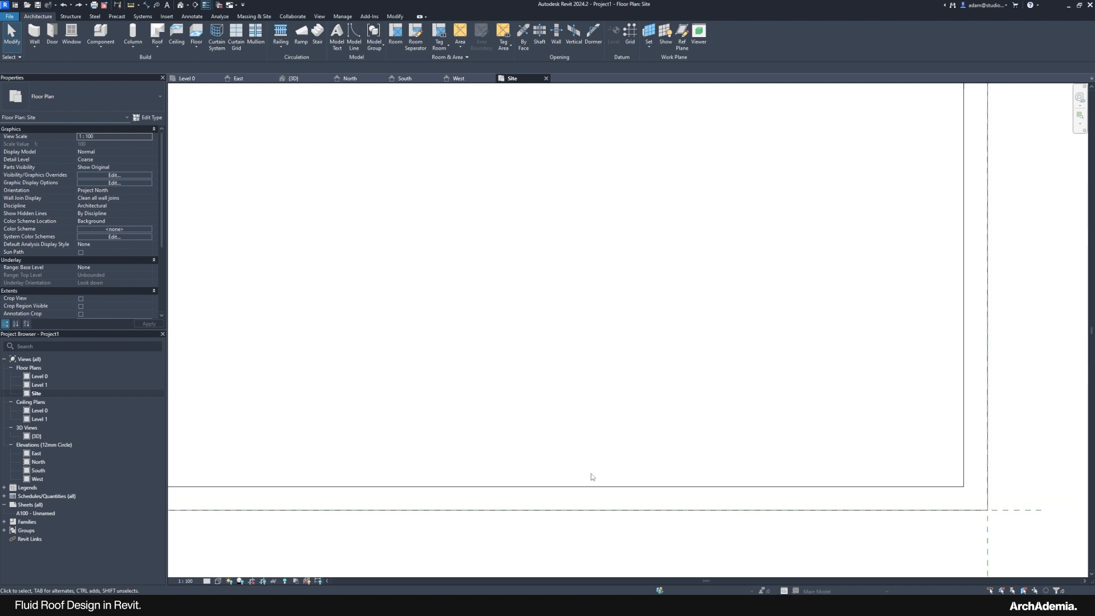
scroll(586, 482, "down", 2)
left_click(576, 493)
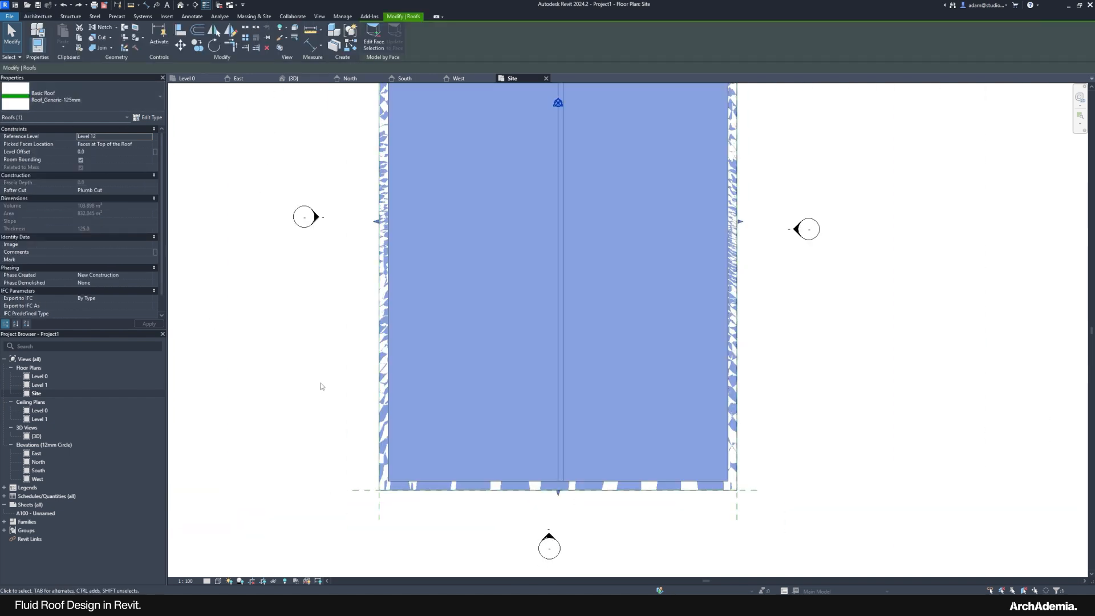
middle_click_drag(322, 387, 307, 384)
scroll(348, 489, "down", 2)
scroll(439, 489, "up", 1)
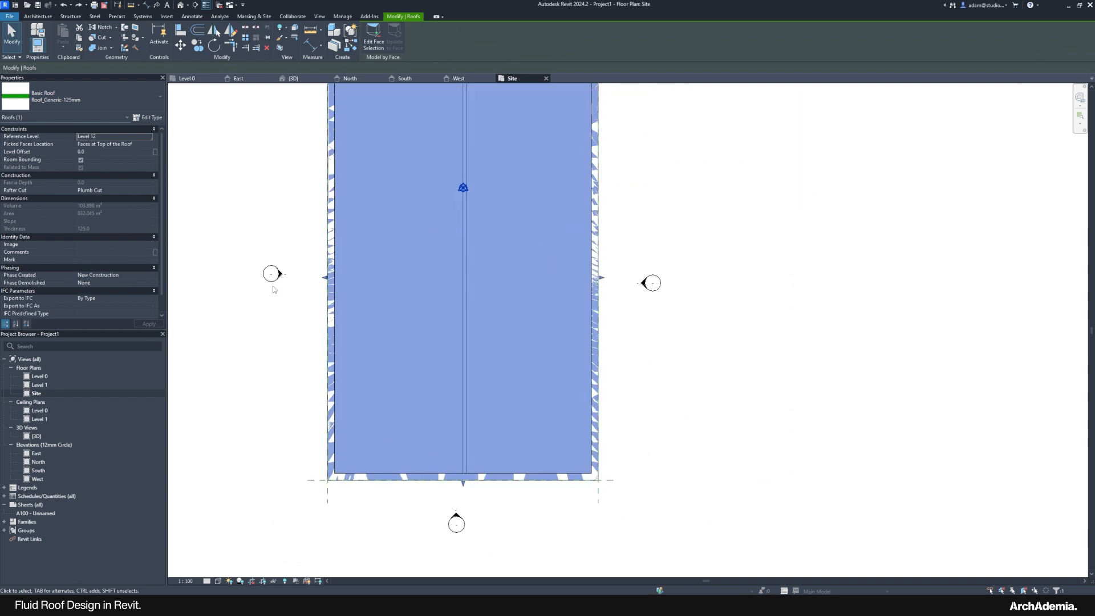
left_click(44, 19)
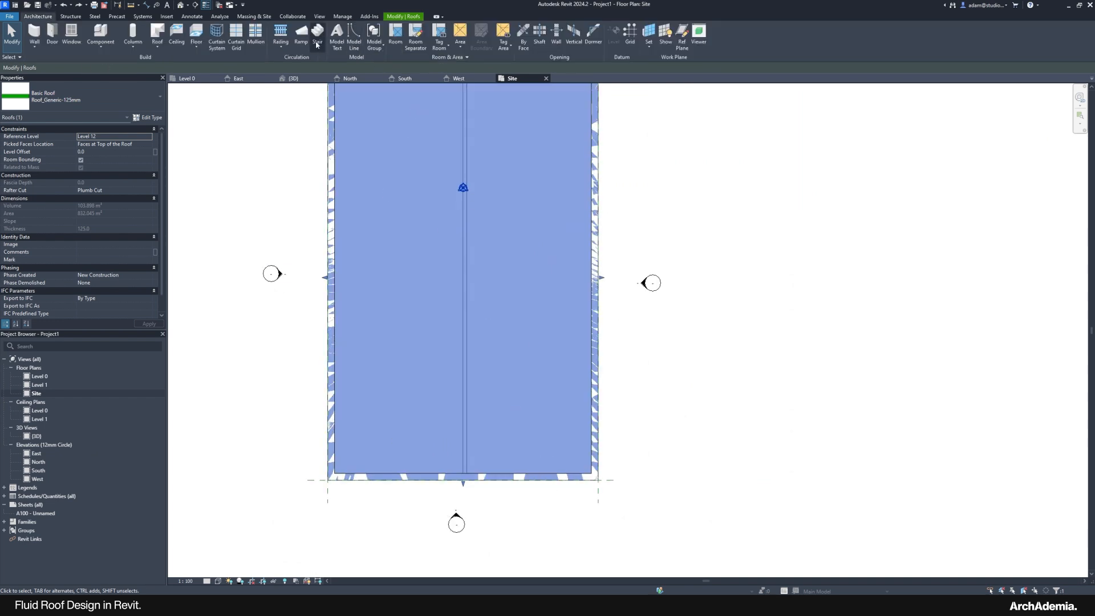
left_click(238, 204)
key("p")
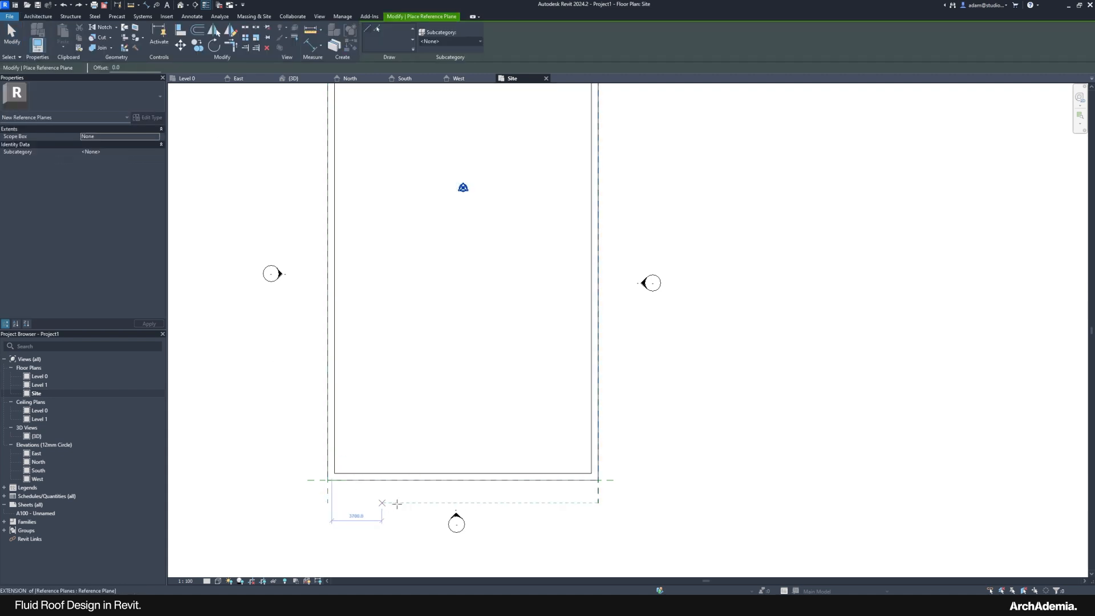
scroll(402, 506, "down", 1)
key("Escape")
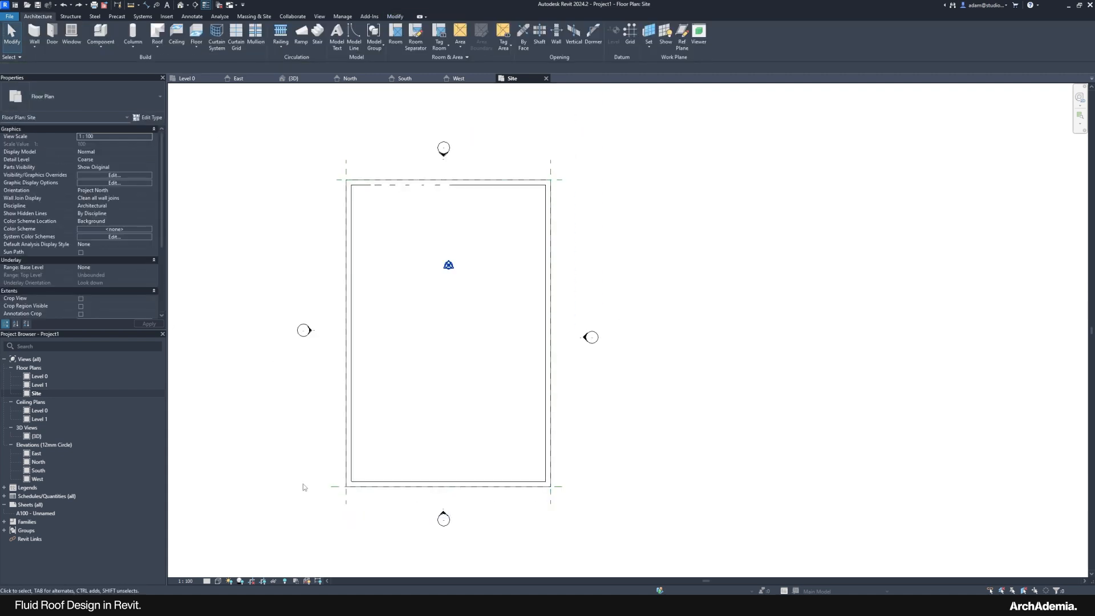
left_click(335, 488)
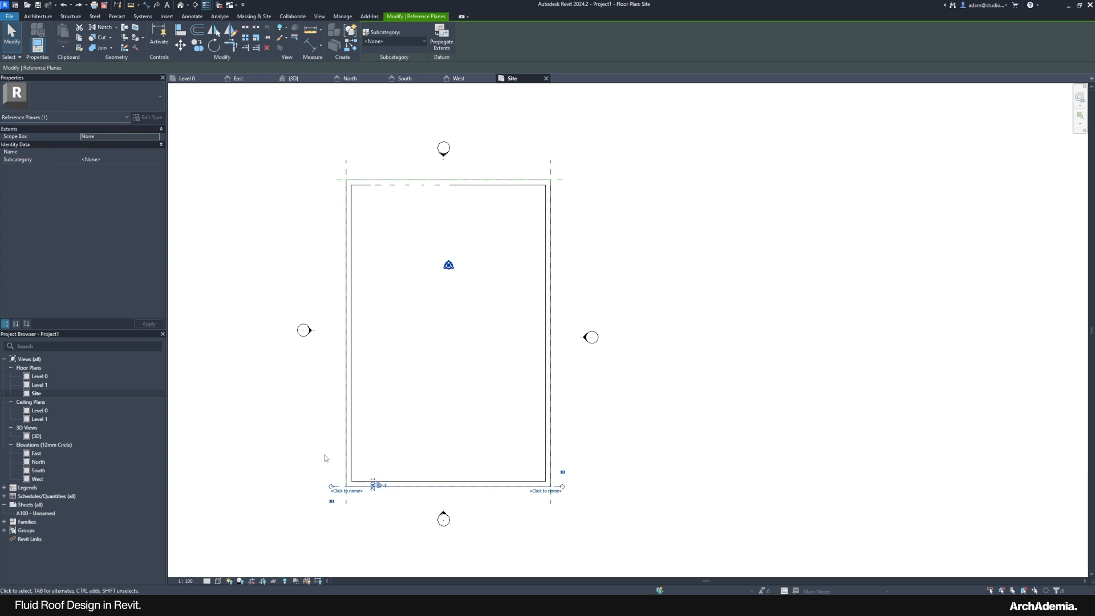
key("m")
key("v")
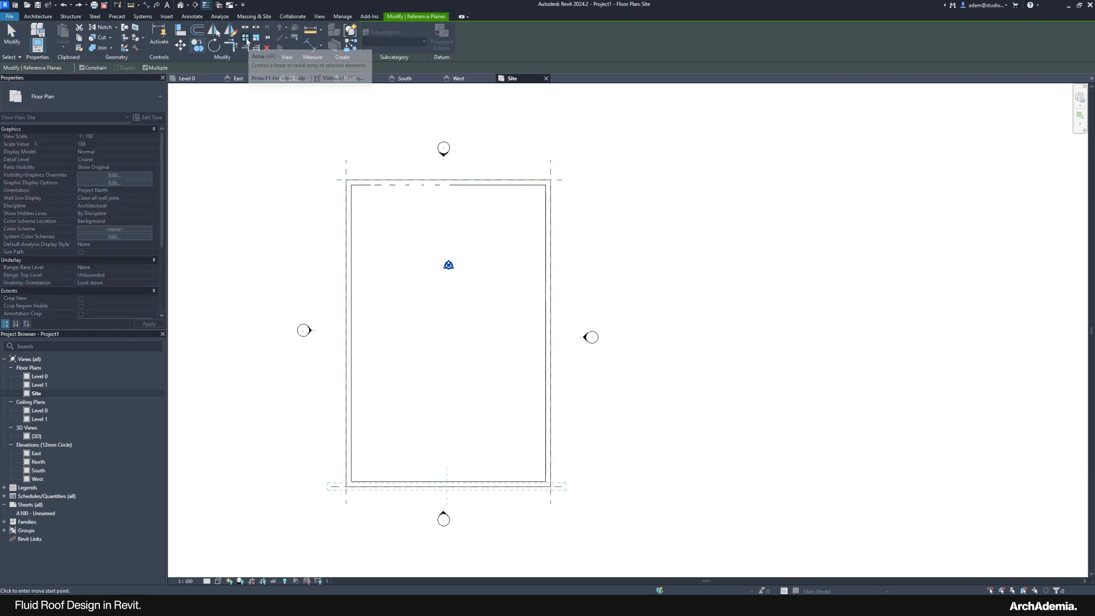
left_click(246, 38)
key("Escape")
key("Escape")
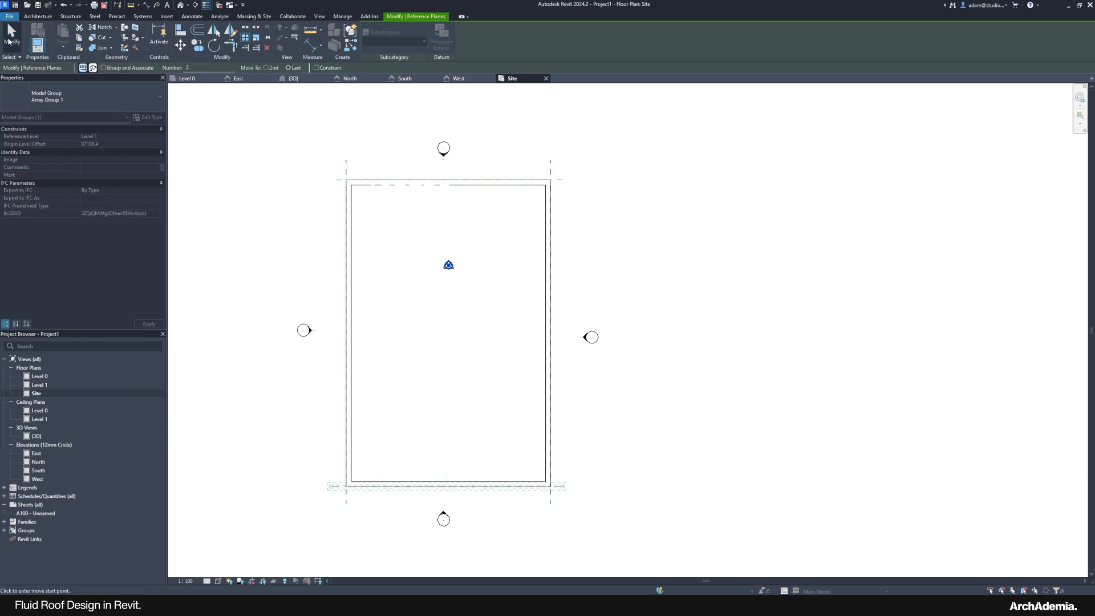
mouse_move(824, 603)
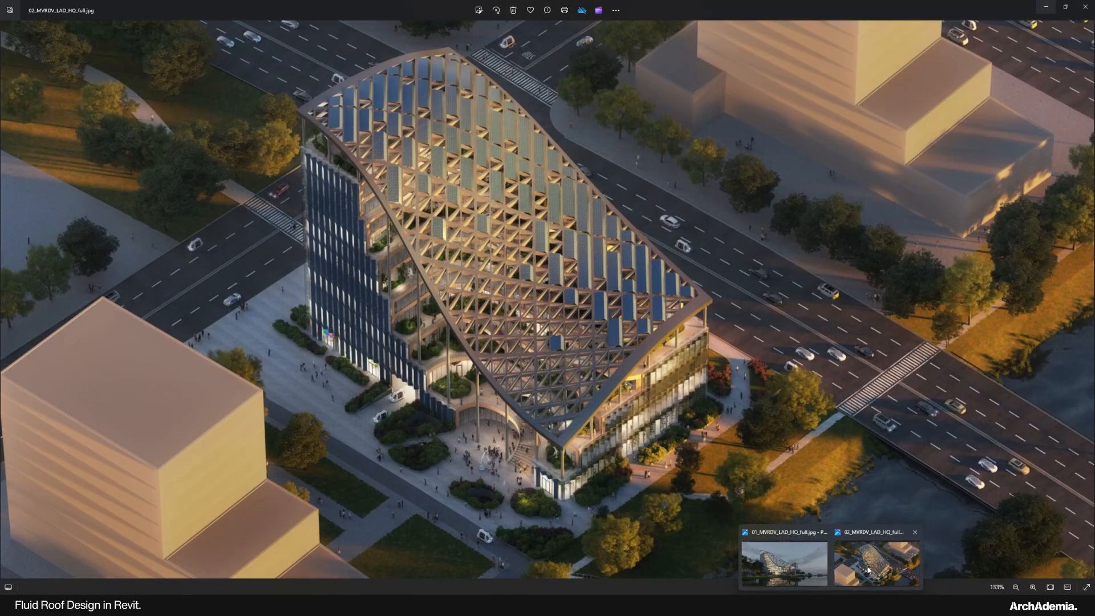
Step: Zoom over the aerial render 02_MVRDV_LAD_HQ_full.jpg in Photos, then return to Revit's Site plan
left_click(874, 558)
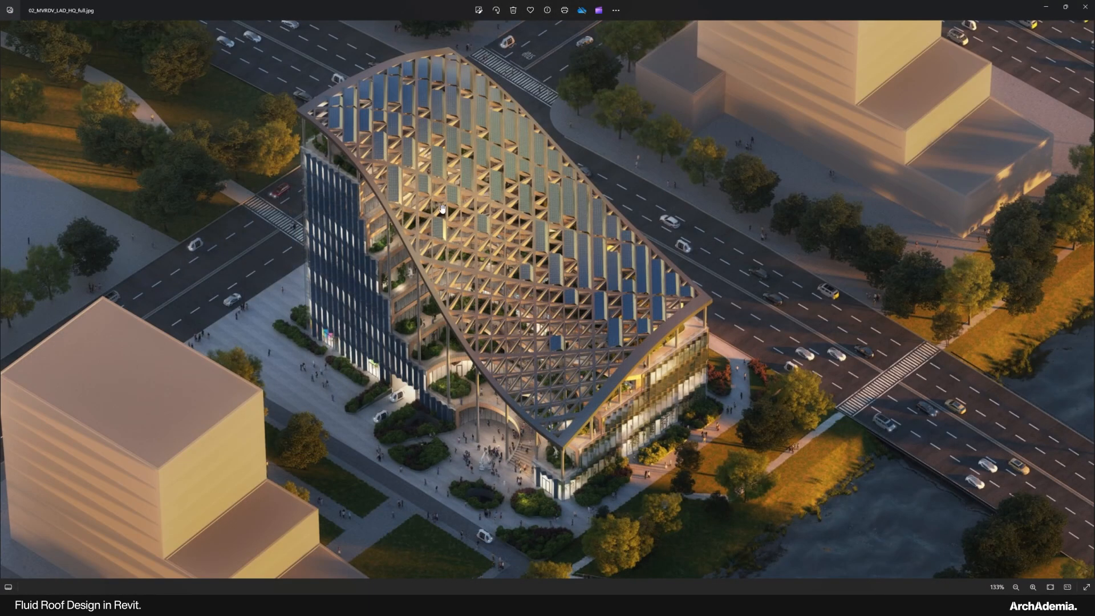
scroll(442, 208, "up", 5)
scroll(445, 209, "down", 3)
left_click(1046, 8)
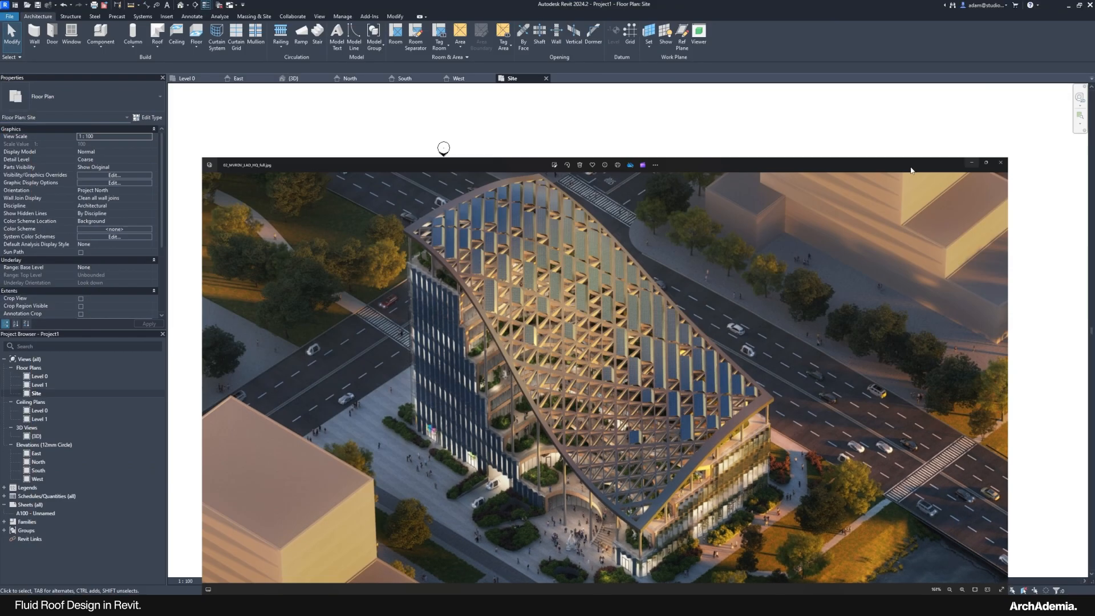
key("m")
key("v")
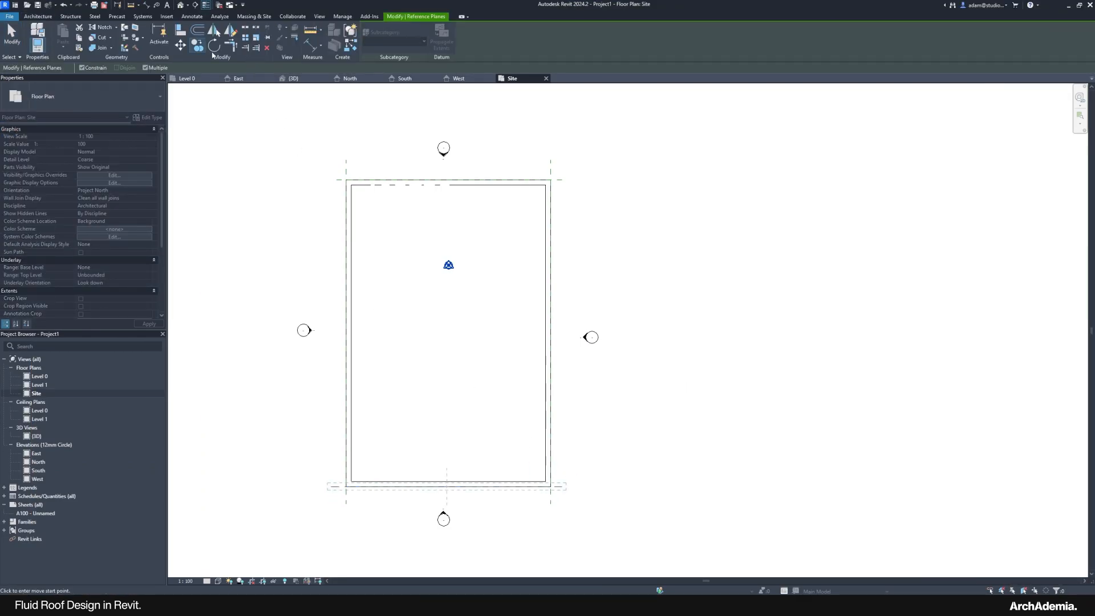
Step: Cancel the move, start an Array of the bottom reference plane, and reopen 02_MVRDV_LAD_HQ_full.jpg in Photos
key("Escape")
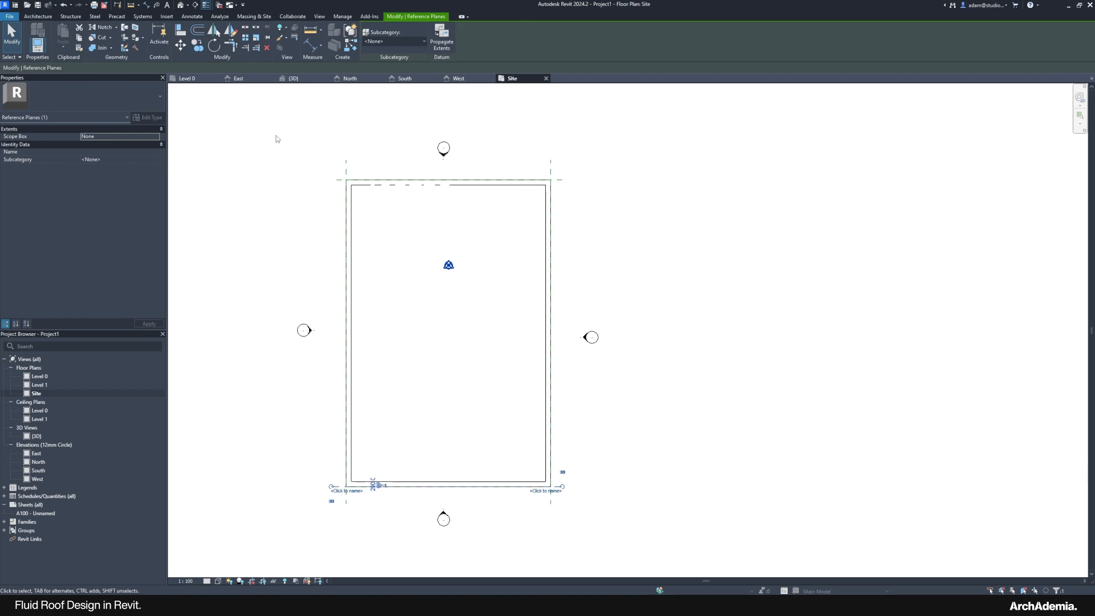
left_click(247, 38)
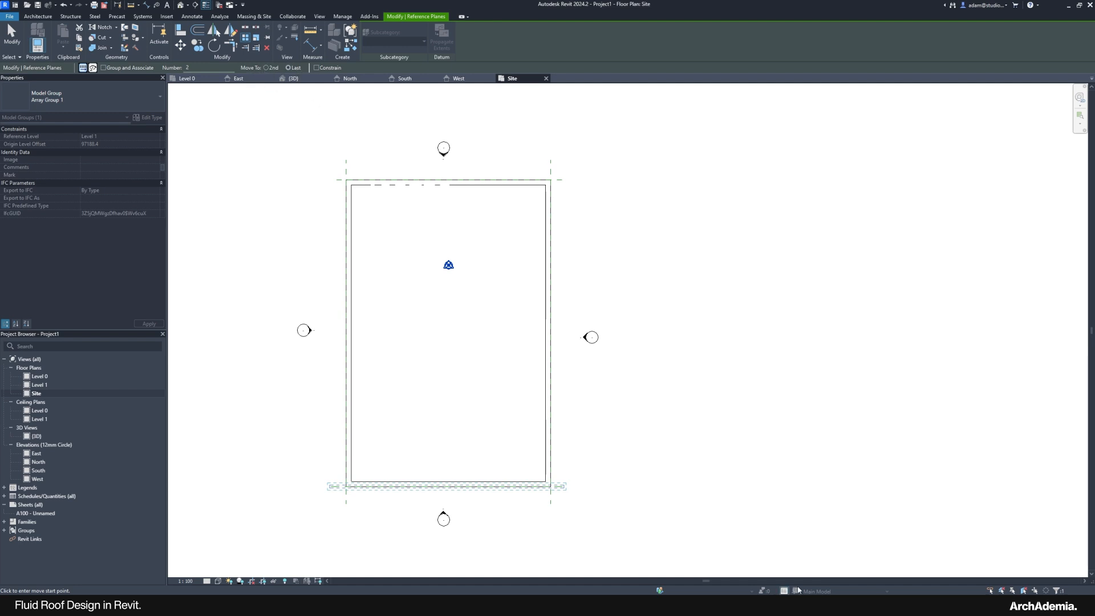
mouse_move(804, 605)
left_click(786, 556)
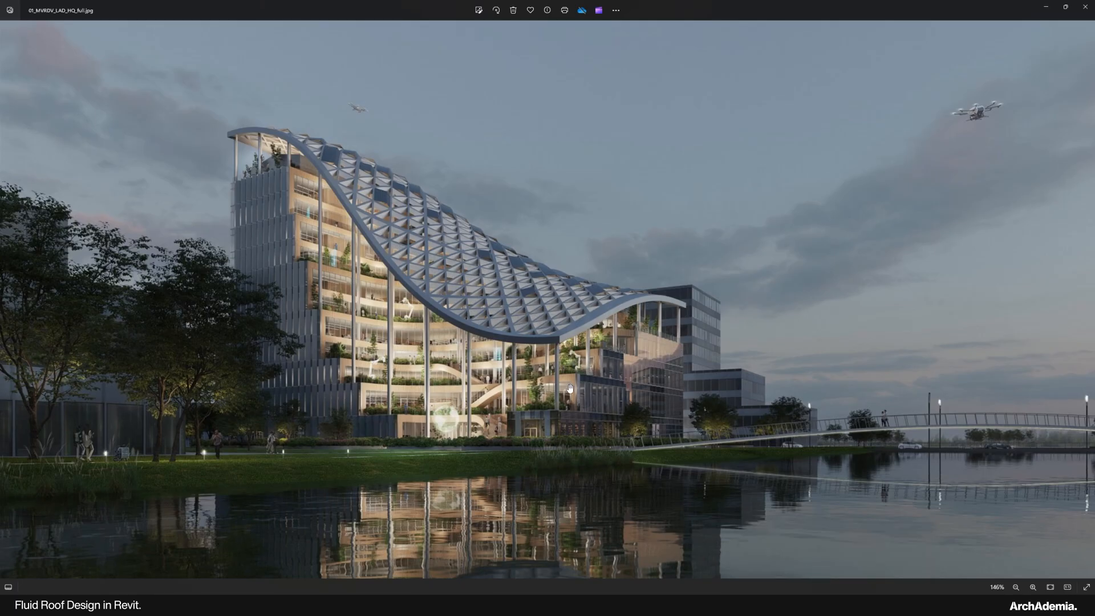
left_click(877, 558)
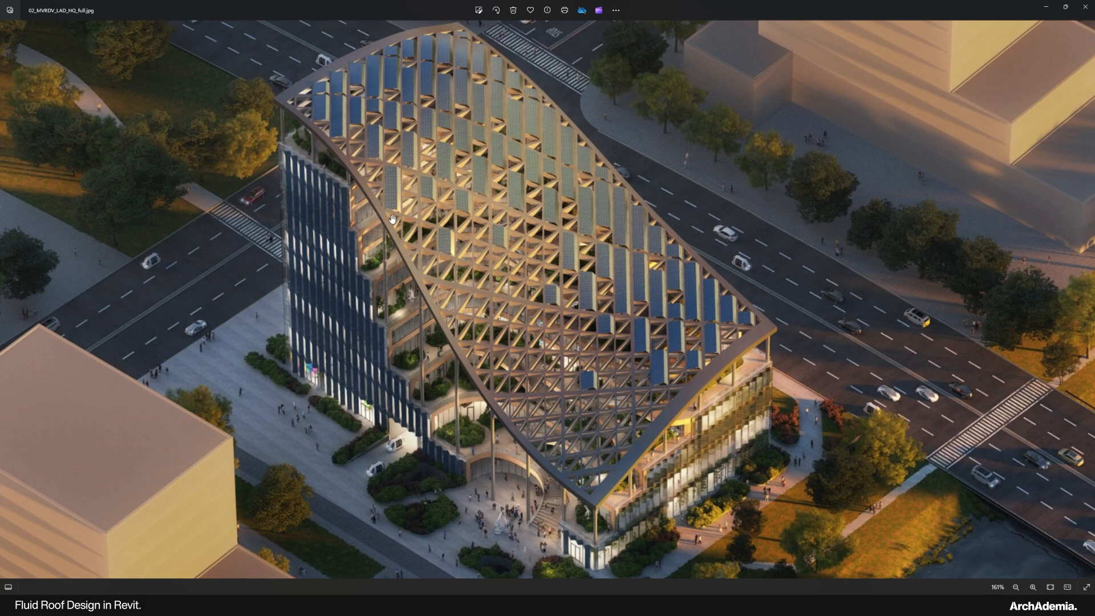
Step: Minimize both MVRDV renders in Photos, then select the Array Number value in Revit
left_click(1046, 8)
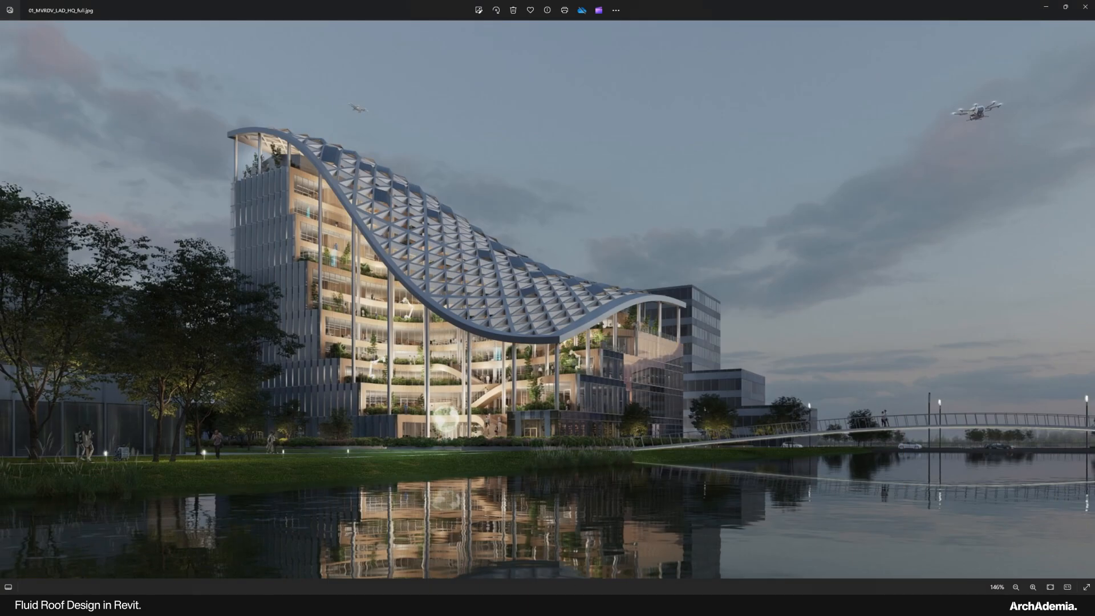
left_click(1046, 7)
left_click_drag(197, 68, 159, 69)
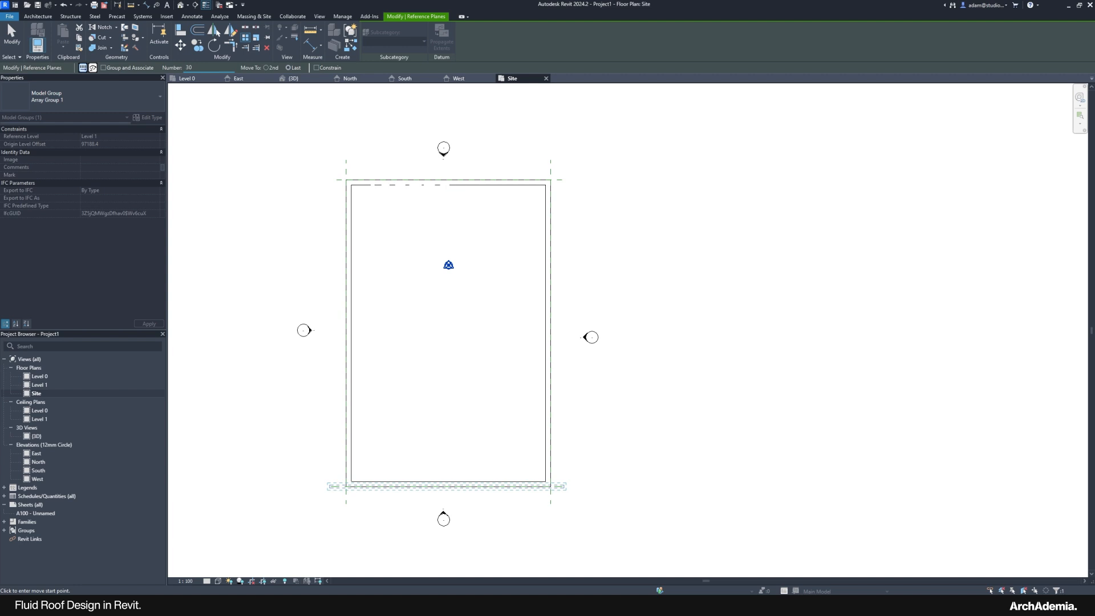
Step: Array the bottom reference plane into 30 copies reaching the top plane, redoing a misplaced first attempt
left_click(562, 181)
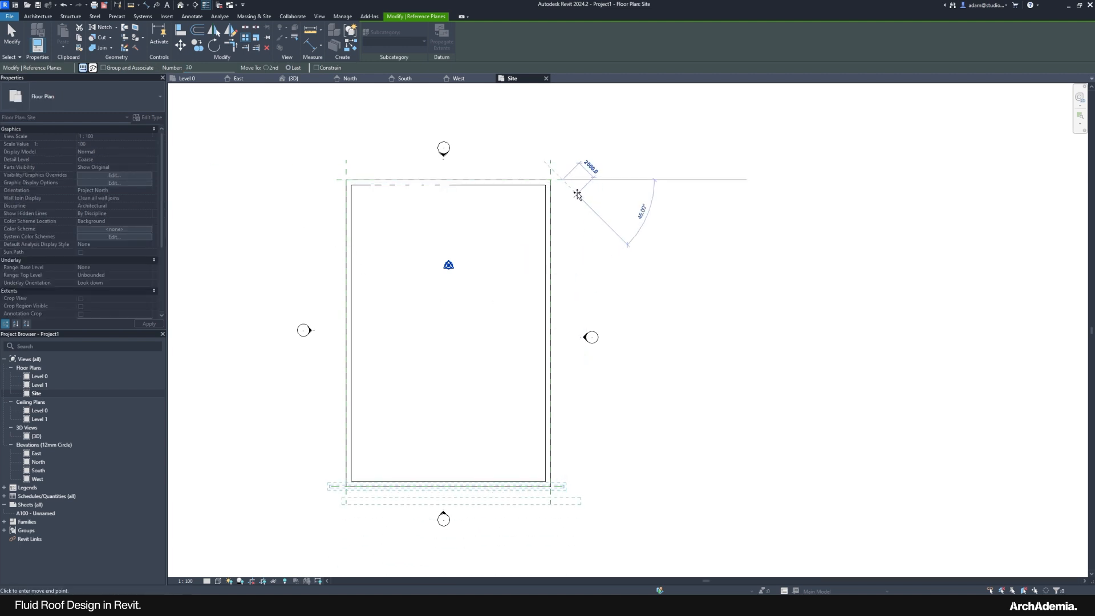
left_click(577, 195)
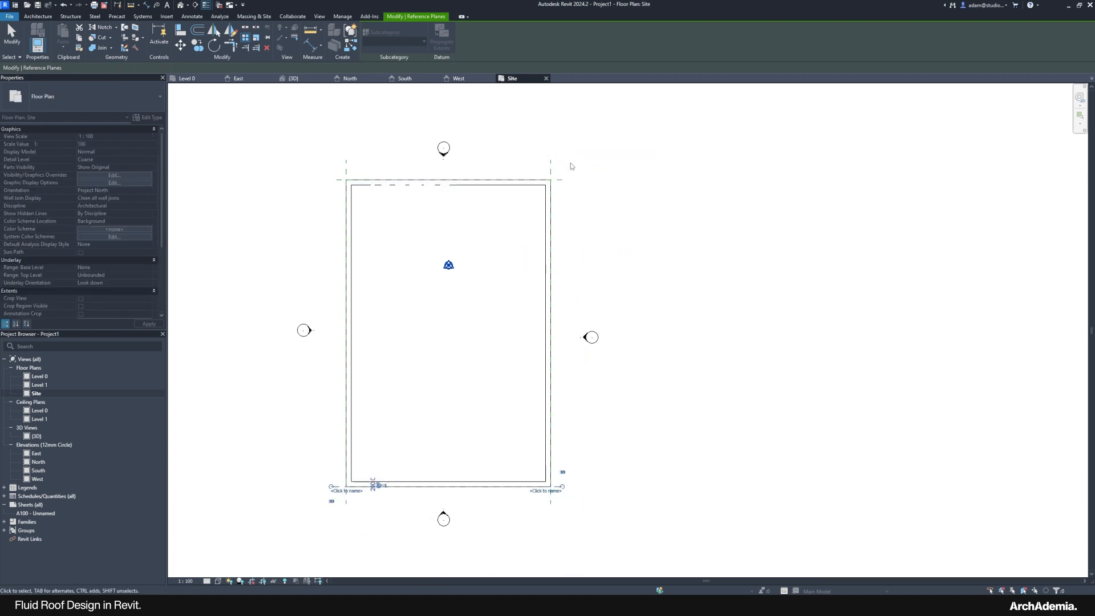
left_click(253, 46)
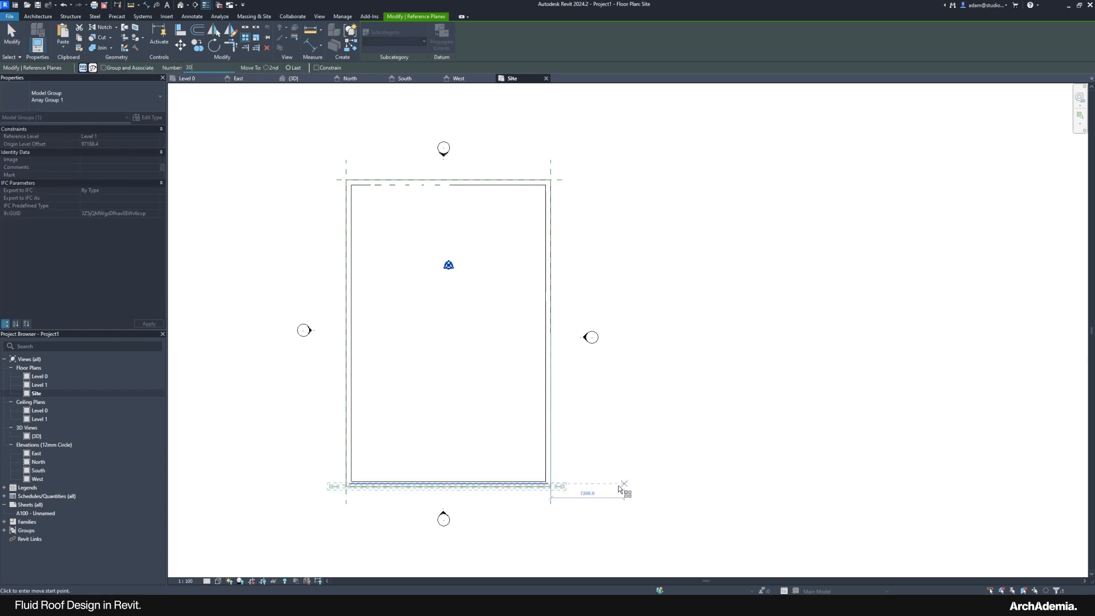
left_click(540, 485)
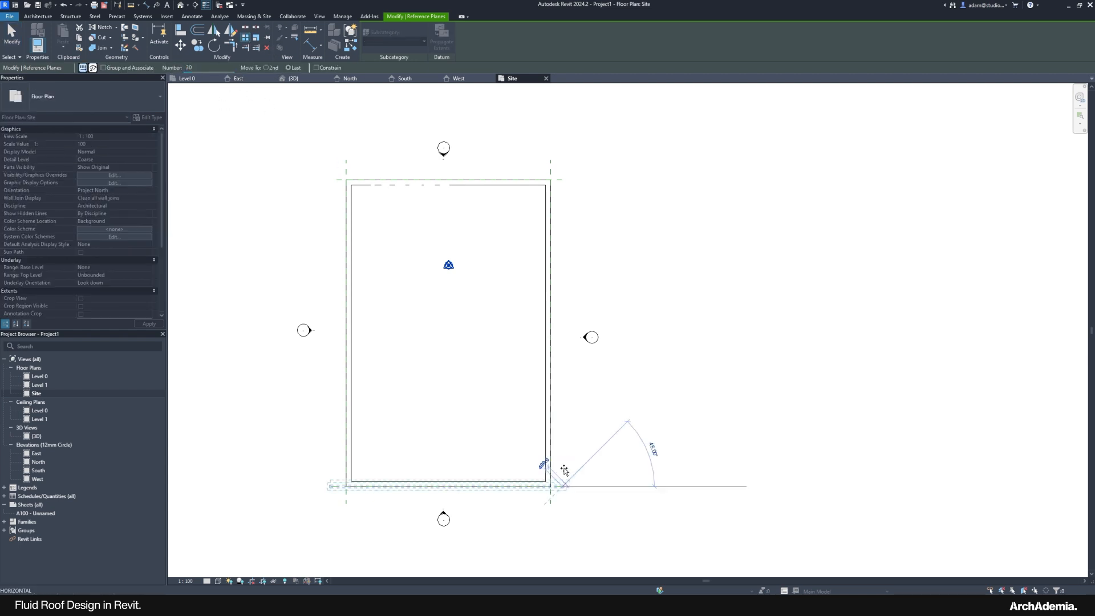
left_click(563, 181)
left_click(620, 241)
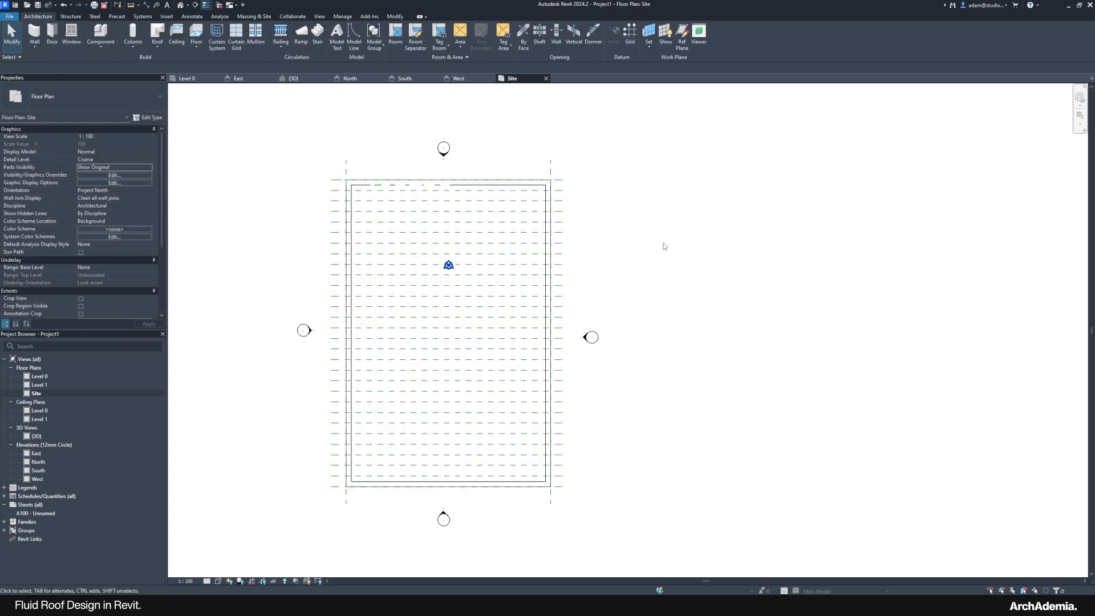
scroll(504, 496, "up", 2)
scroll(501, 504, "down", 2)
Step: Zoom into the aerial MVRDV render in Photos
mouse_move(830, 604)
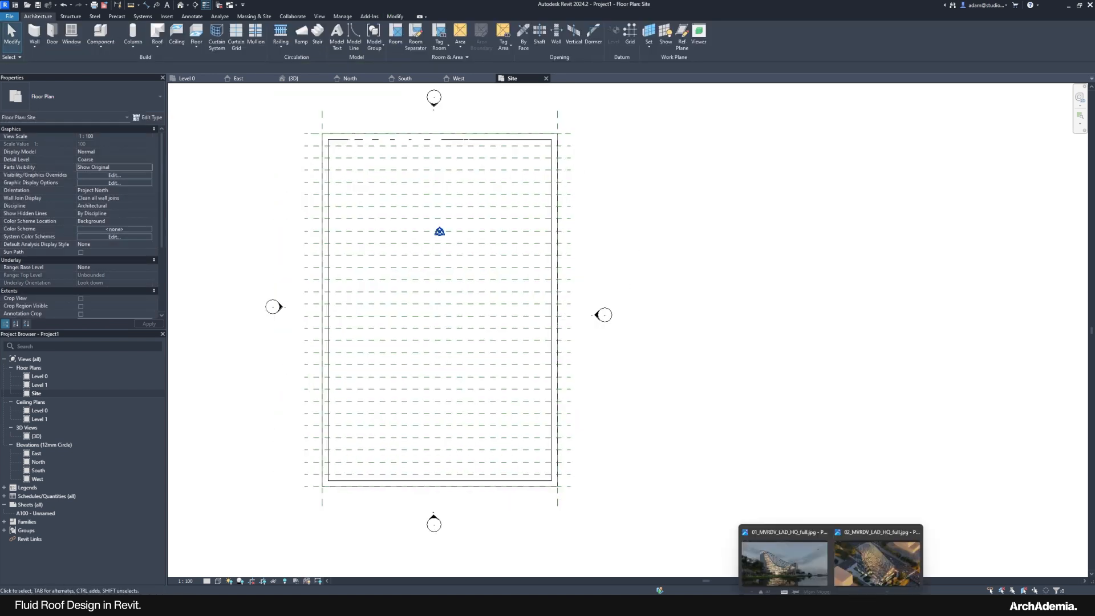
left_click(859, 569)
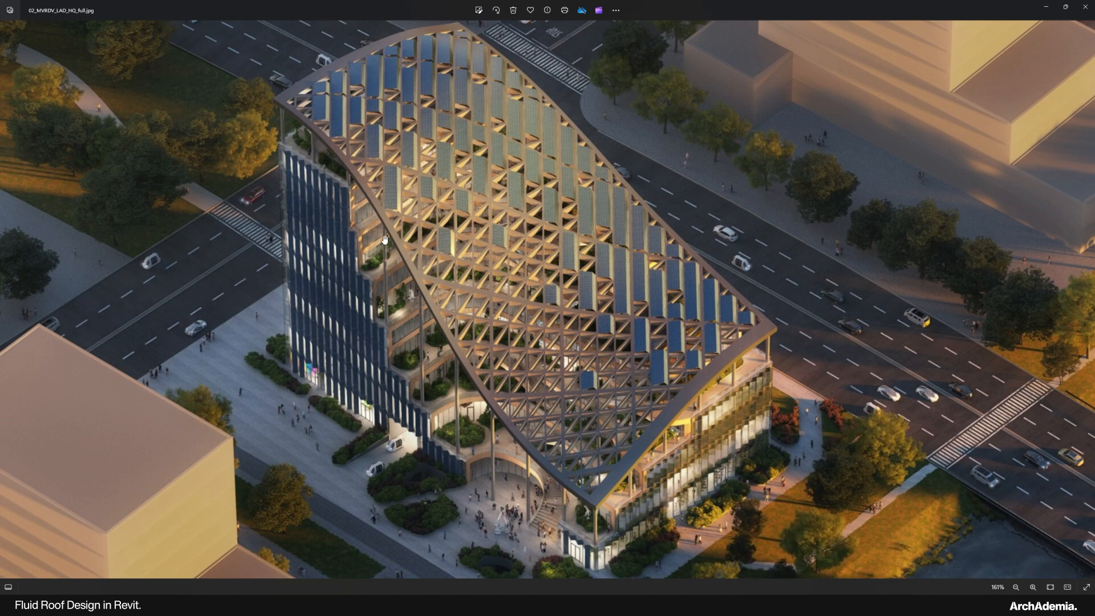
scroll(625, 499, "up", 2)
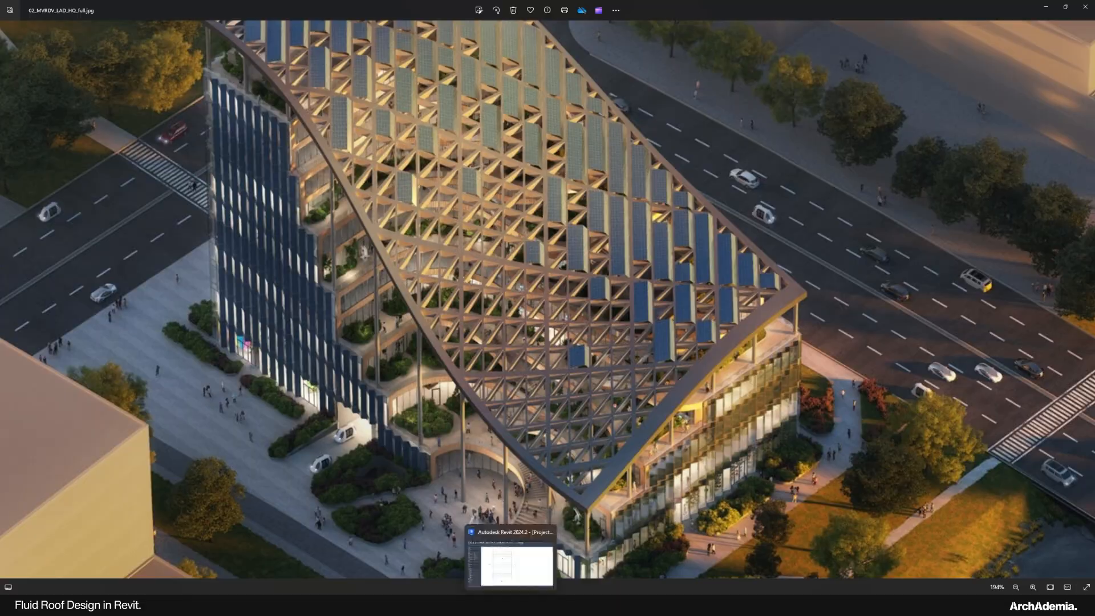
Step: Back in Revit's Site plan, select the right vertical reference plane and start an Array
left_click(539, 528)
scroll(534, 128, "up", 3)
left_click(586, 114)
middle_click_drag(525, 154, 582, 209)
left_click(245, 38)
scroll(528, 207, "down", 2)
scroll(320, 169, "up", 1)
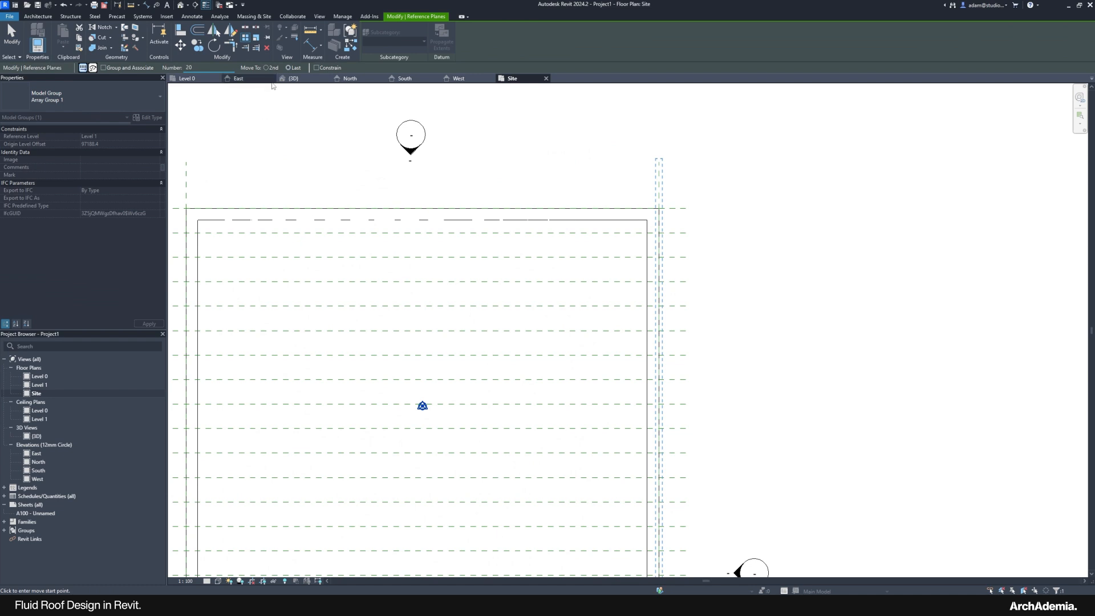
Step: Array the right vertical reference plane 20 times leftward to the outline's left edge
left_click(659, 192)
left_click(226, 197)
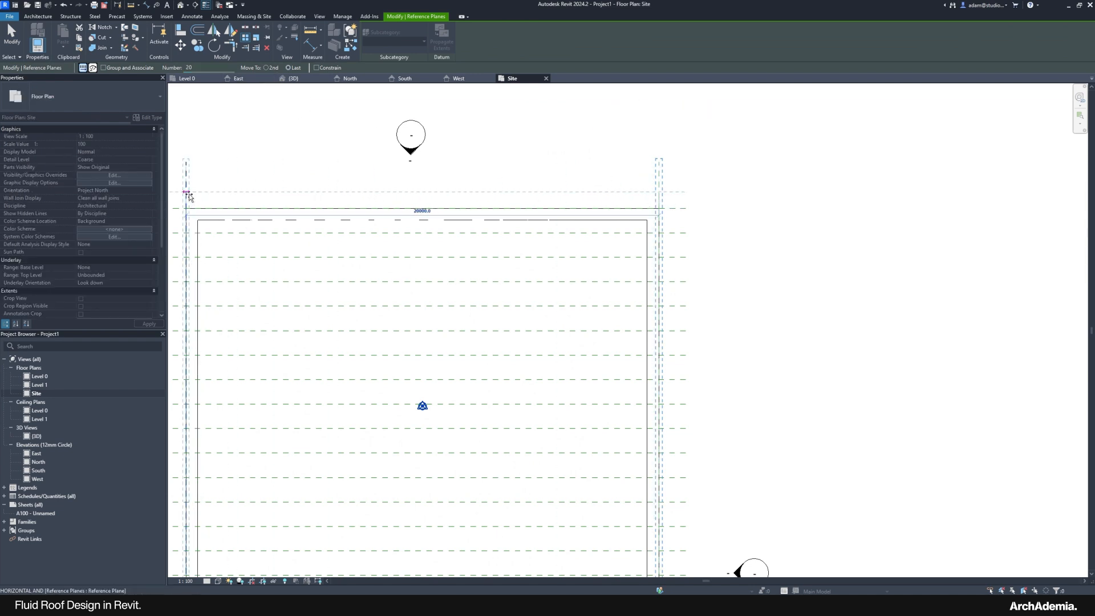
key("Escape")
scroll(527, 153, "down", 3)
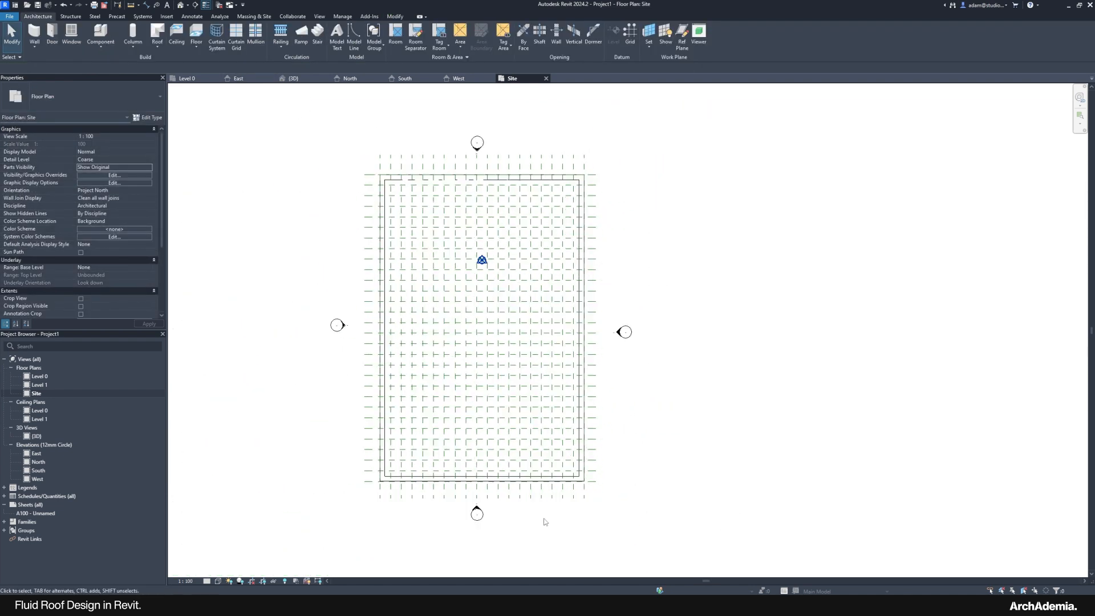
scroll(539, 519, "up", 3)
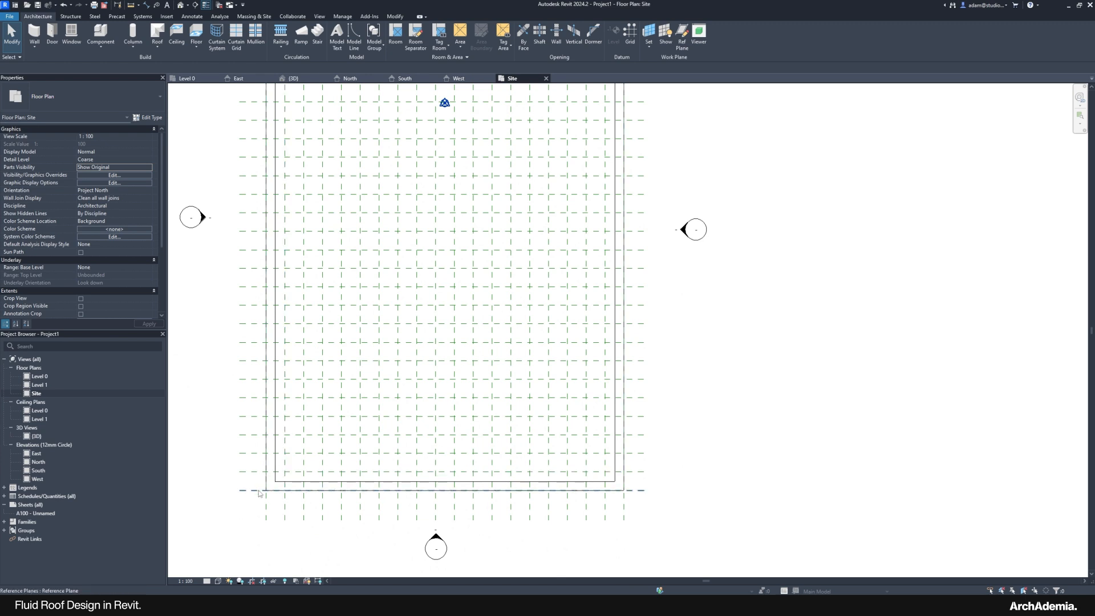
scroll(296, 515, "up", 3)
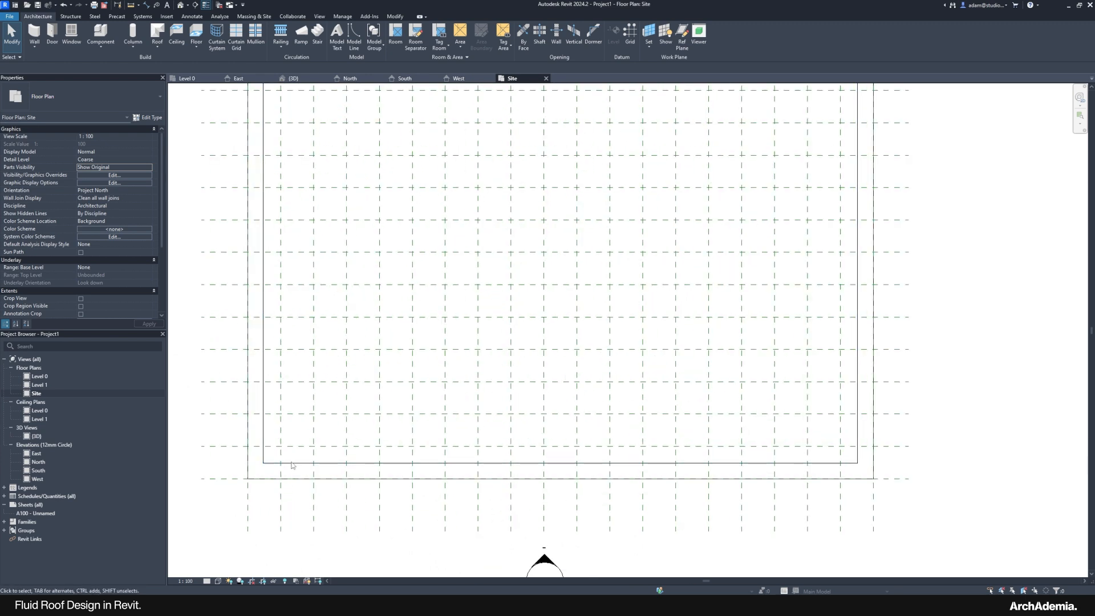
scroll(293, 479, "down", 2)
scroll(305, 456, "up", 1)
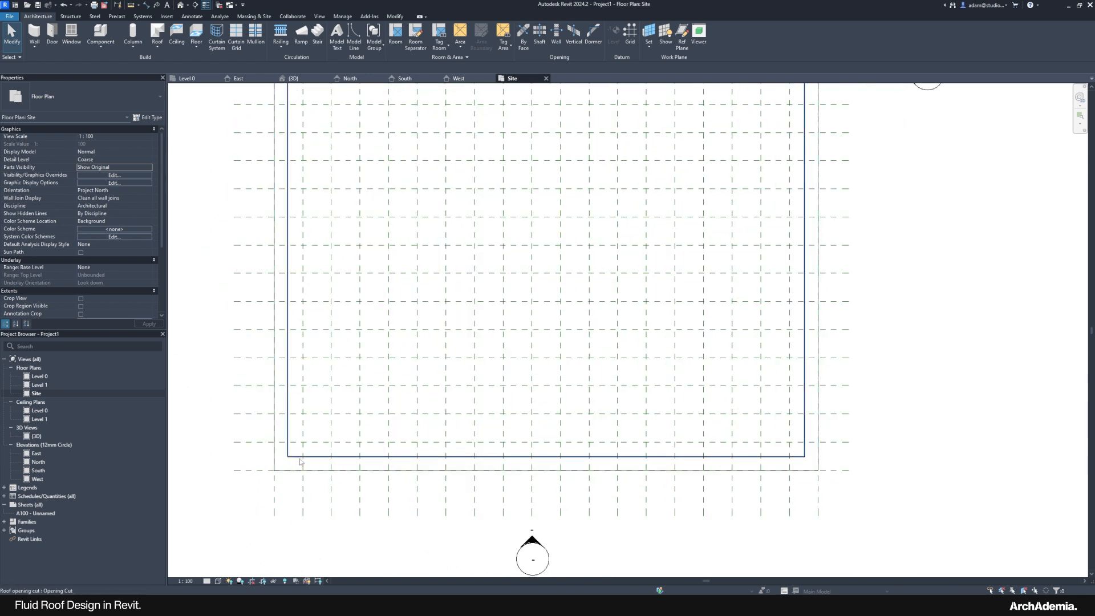
scroll(310, 451, "down", 2)
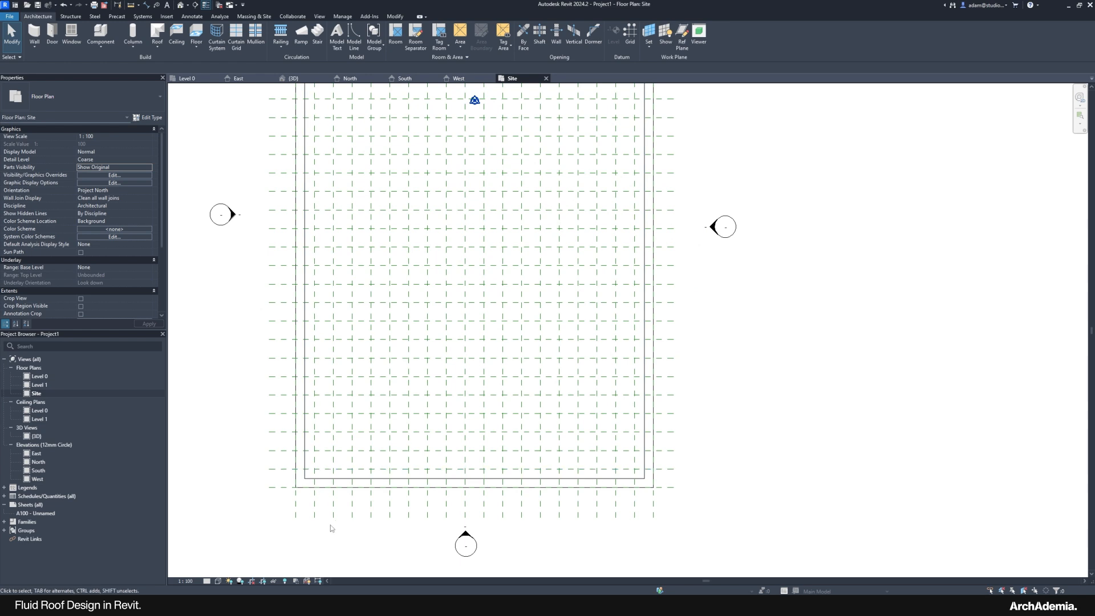
scroll(335, 526, "down", 1)
scroll(339, 521, "up", 2)
scroll(341, 518, "down", 3)
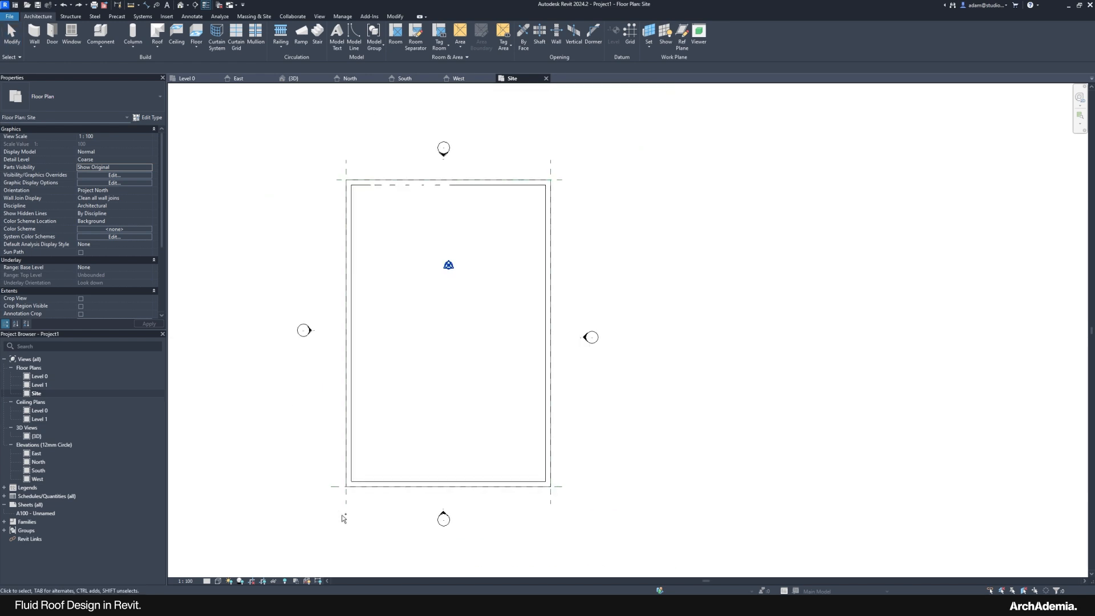
Step: Copy the bottom reference plane up onto the inner wall line
scroll(349, 456, "up", 2)
left_click(332, 511)
scroll(338, 515, "up", 2)
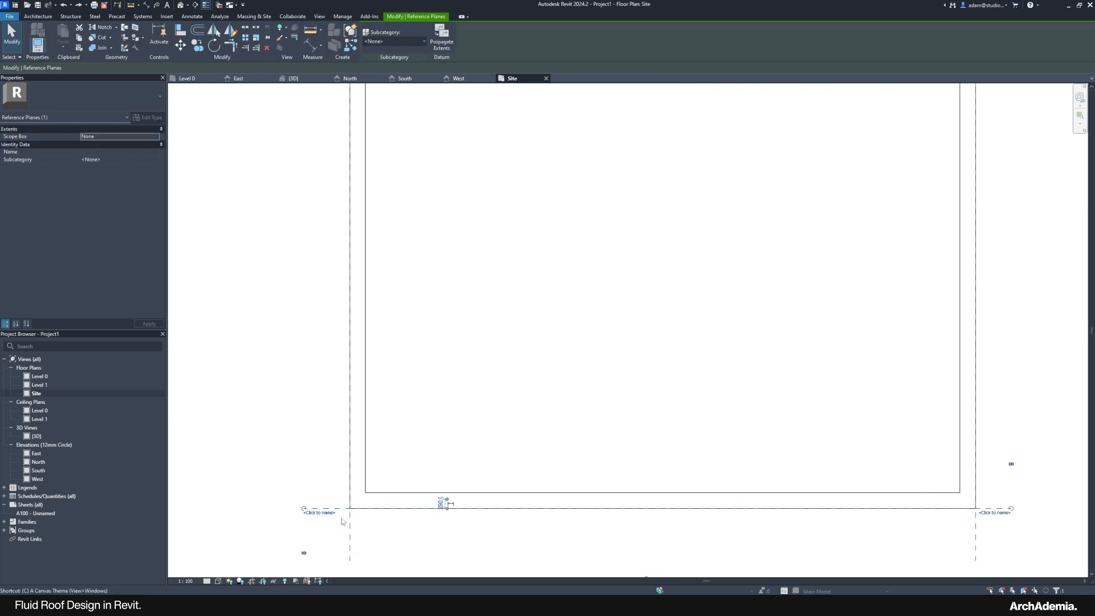
key("c")
key("o")
left_click(379, 510)
left_click(381, 493)
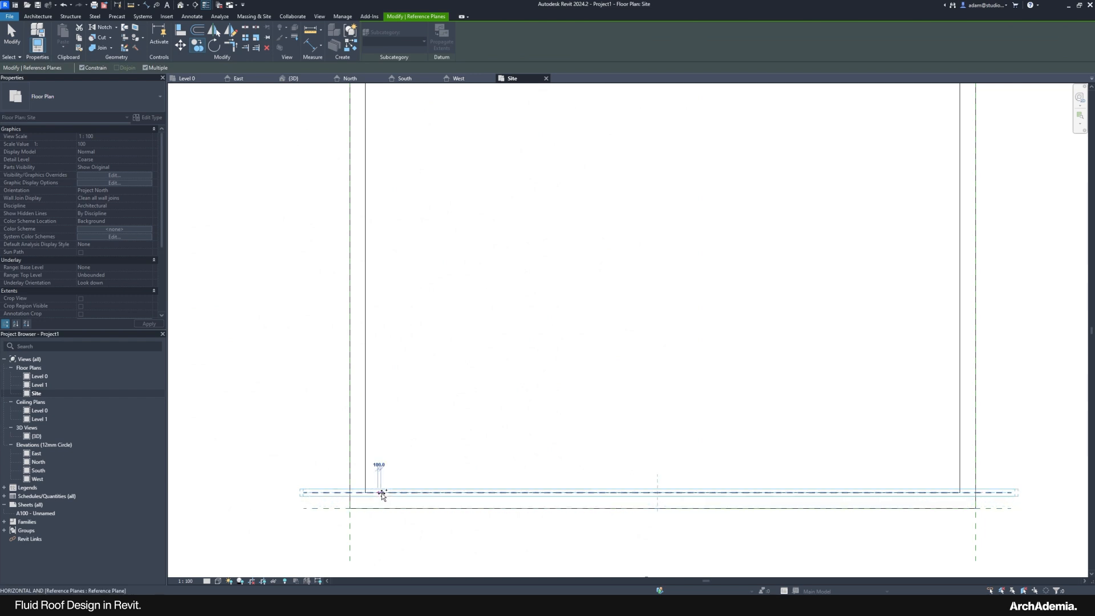
key("Escape")
Step: Copy the top reference plane down onto the inner wall line
scroll(383, 541, "down", 3)
scroll(388, 151, "up", 2)
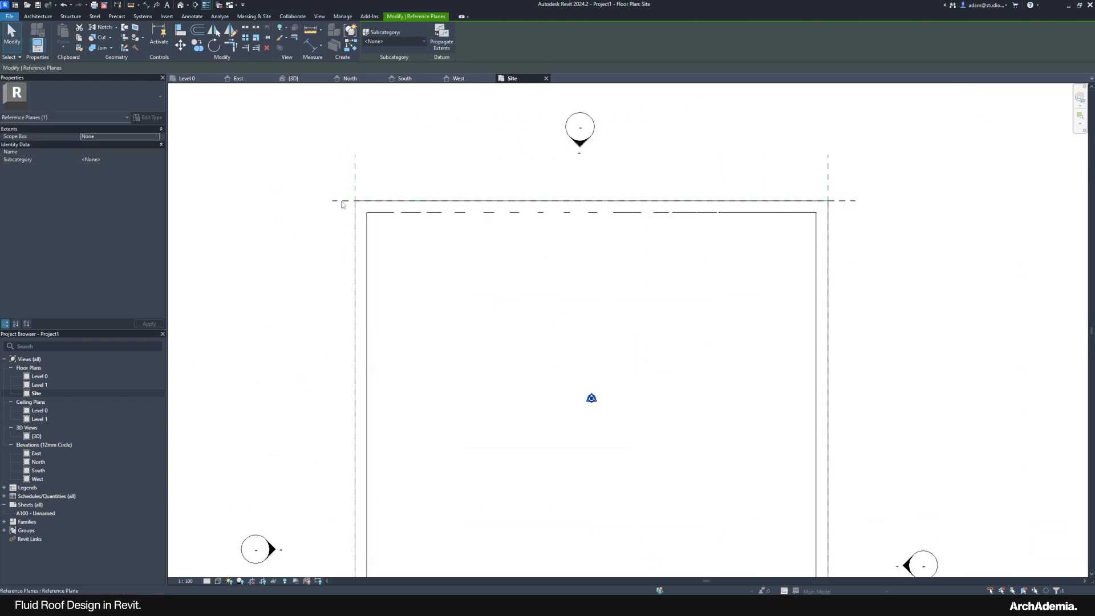
left_click(342, 201)
scroll(368, 223, "up", 2)
key("o")
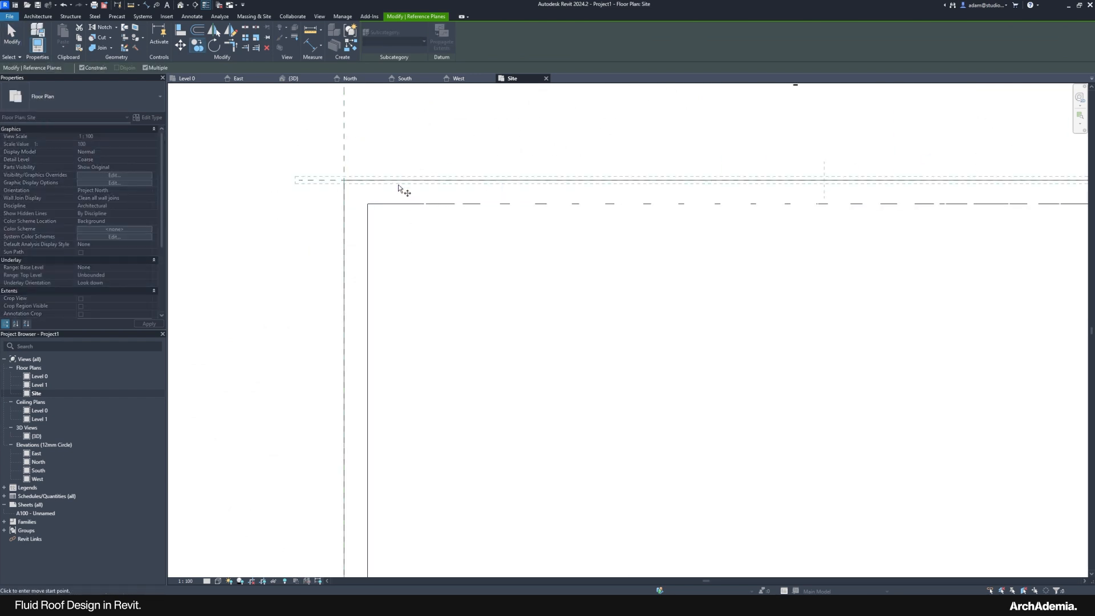
left_click(400, 180)
left_click(401, 204)
Step: Copy the left reference plane across onto its inner wall line
scroll(290, 158, "down", 4)
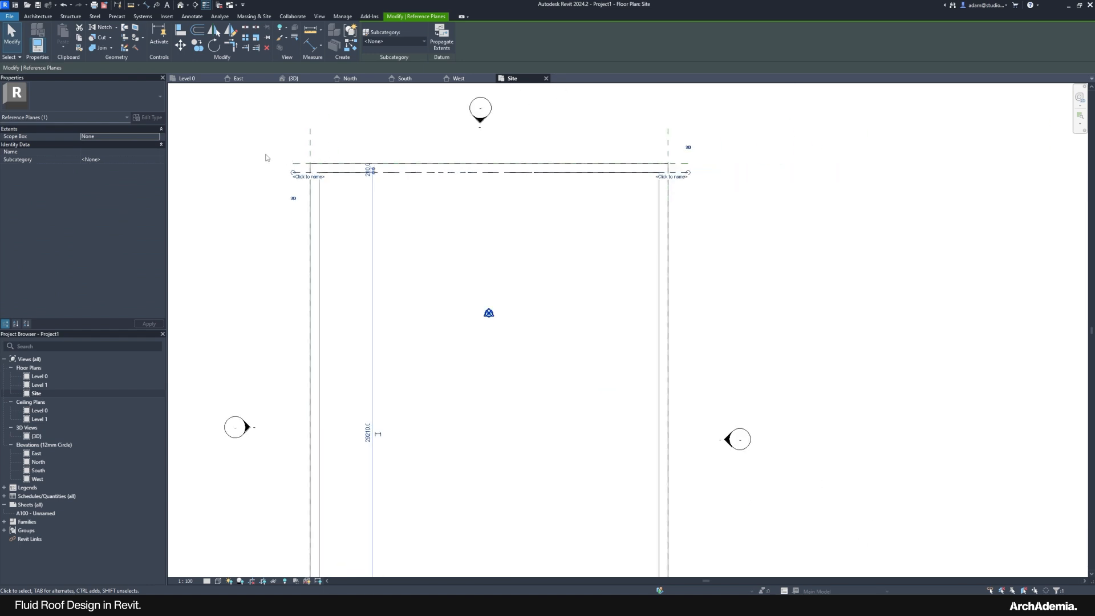
scroll(288, 514, "up", 2)
scroll(289, 529, "up", 3)
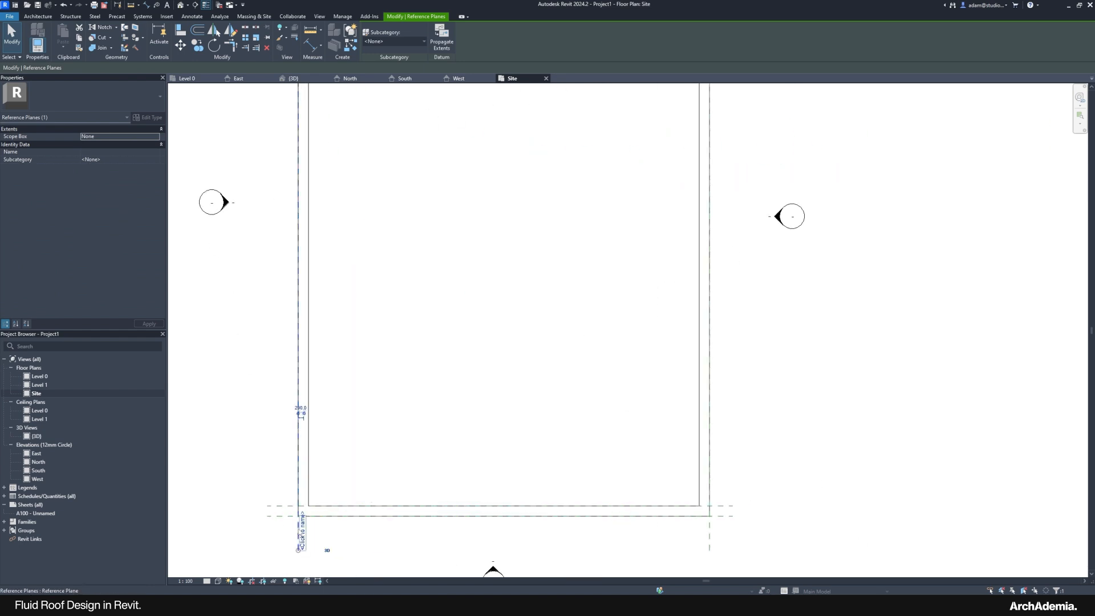
key("c")
key("o")
left_click(295, 460)
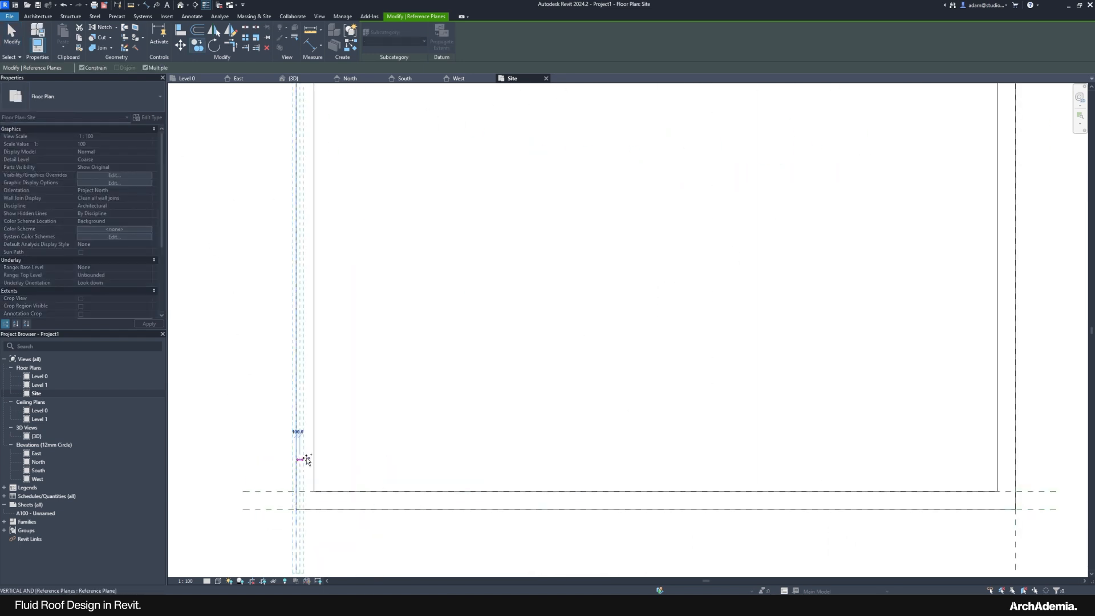
left_click(313, 462)
key("Escape")
Step: Abandon copying the right plane, then start arraying the bottom horizontal reference plane
scroll(261, 466, "down", 5)
scroll(628, 509, "up", 3)
left_click(644, 510)
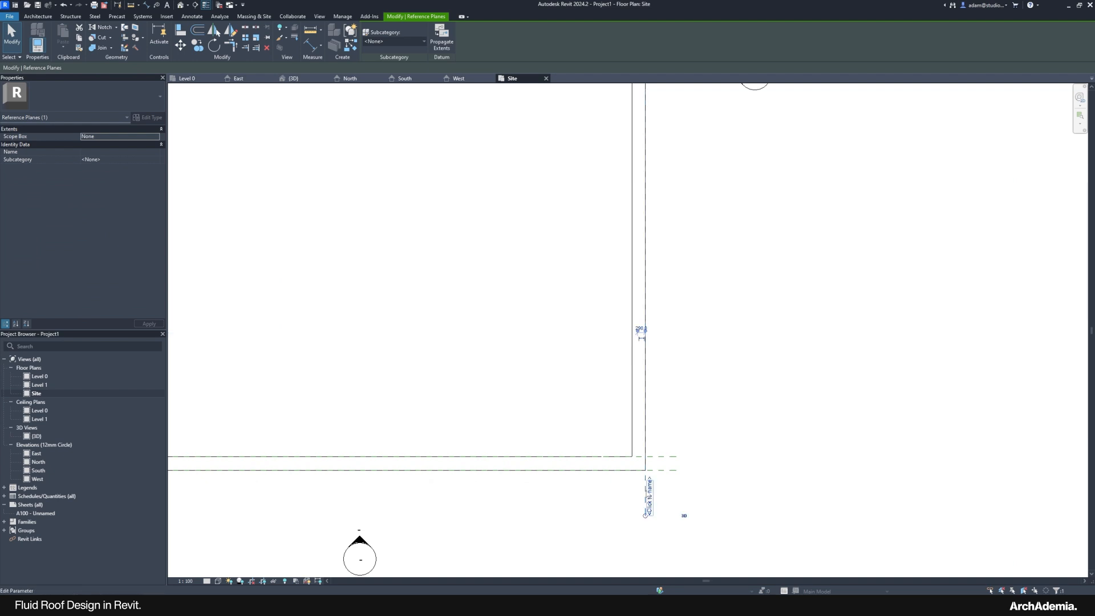
key("c")
key("o")
left_click(644, 423)
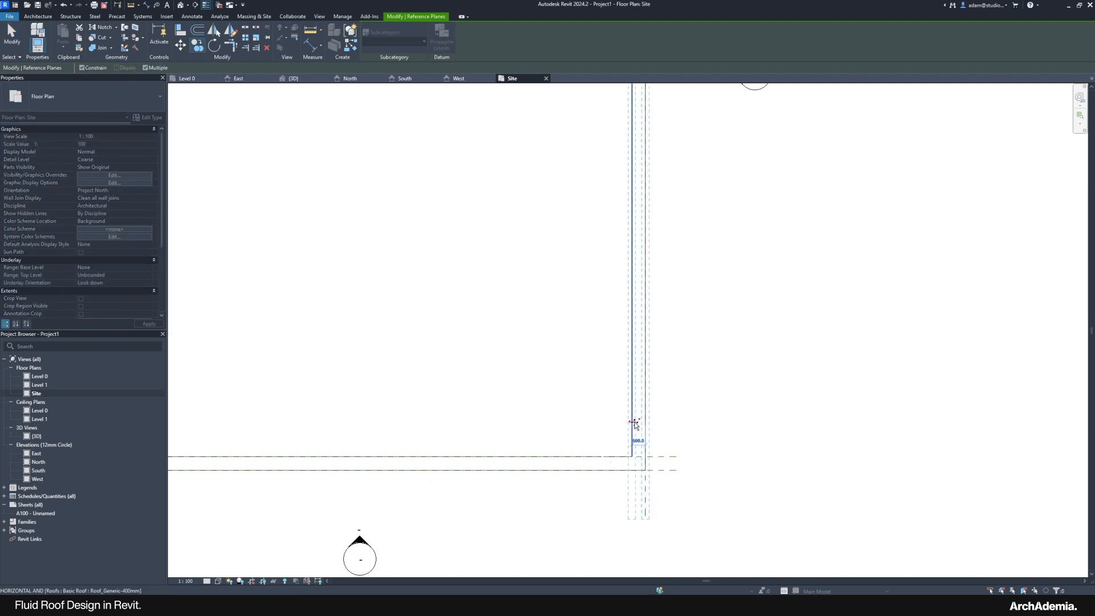
key("Escape")
key("Escape")
scroll(548, 537, "down", 3)
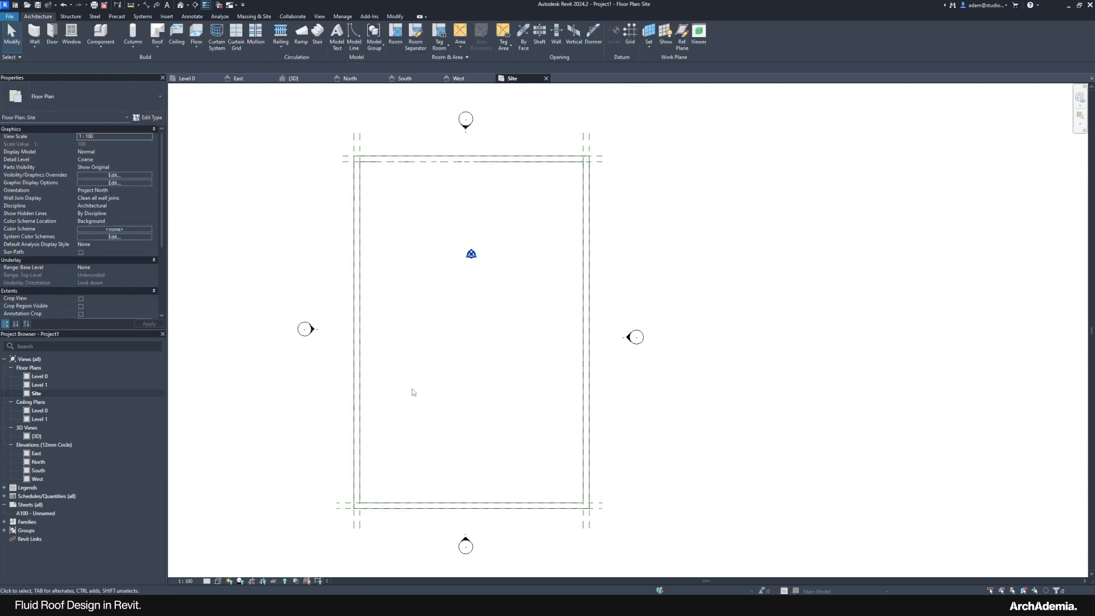
left_click(344, 503)
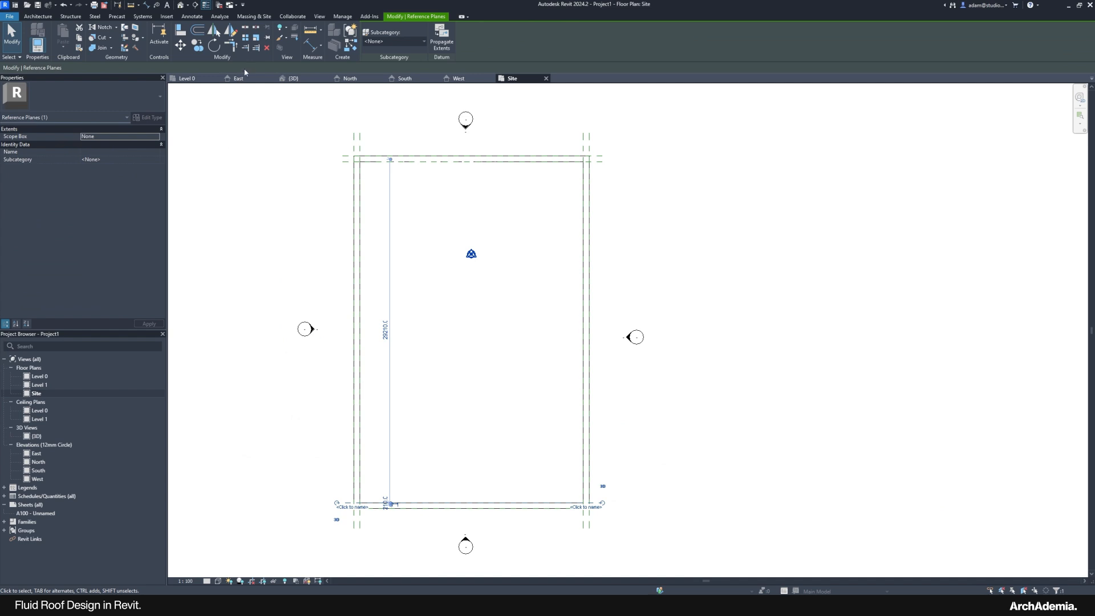
left_click(246, 40)
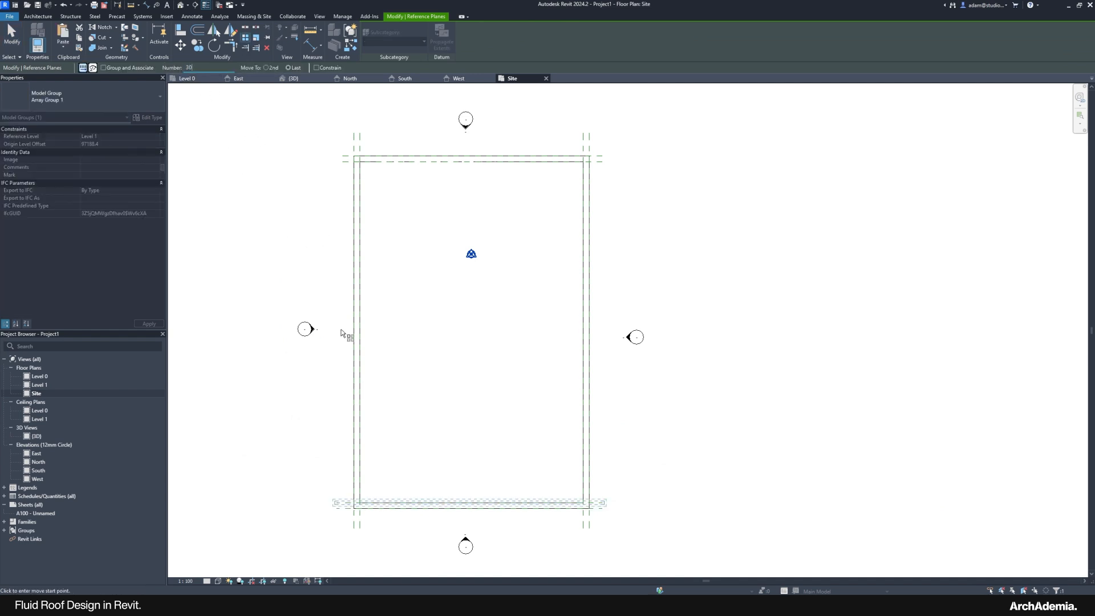
Step: Spread the bottom plane's 30 arrayed copies up to the top of the outline
left_click(339, 503)
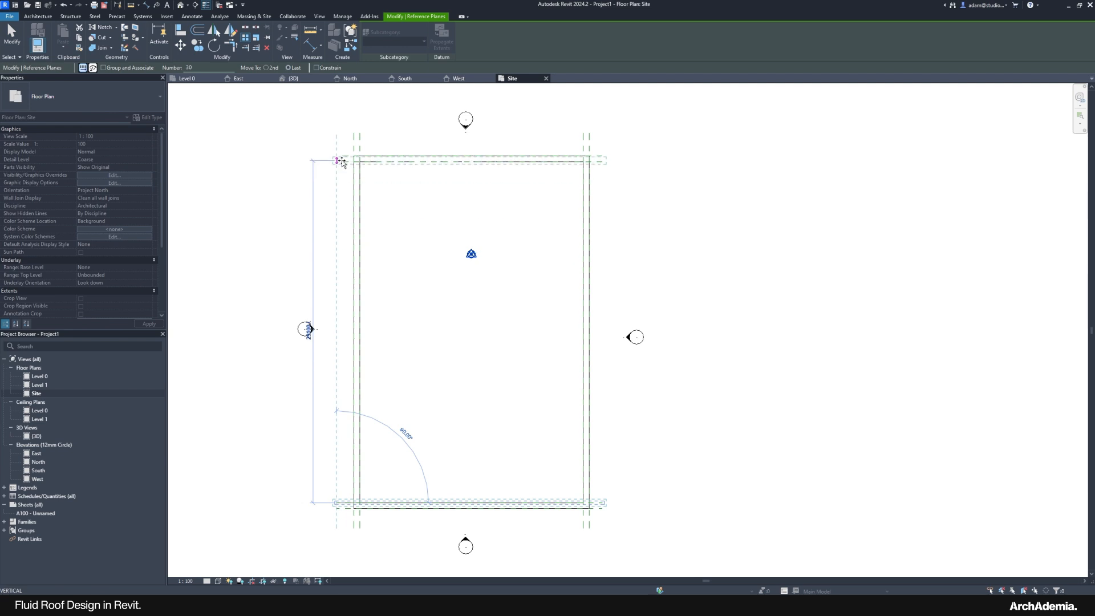
scroll(341, 163, "up", 3)
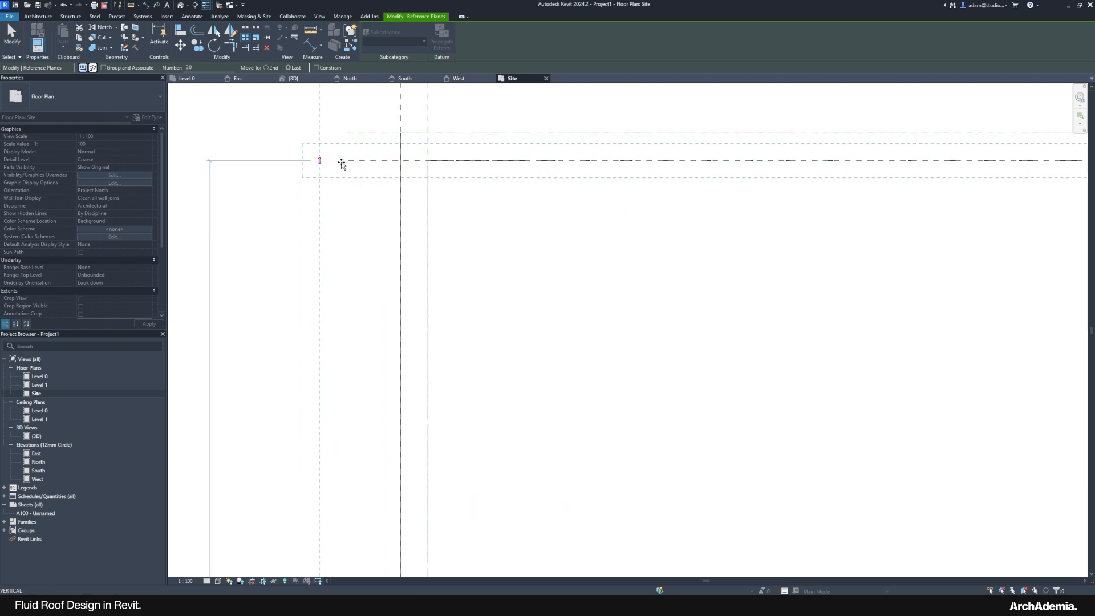
scroll(341, 164, "up", 2)
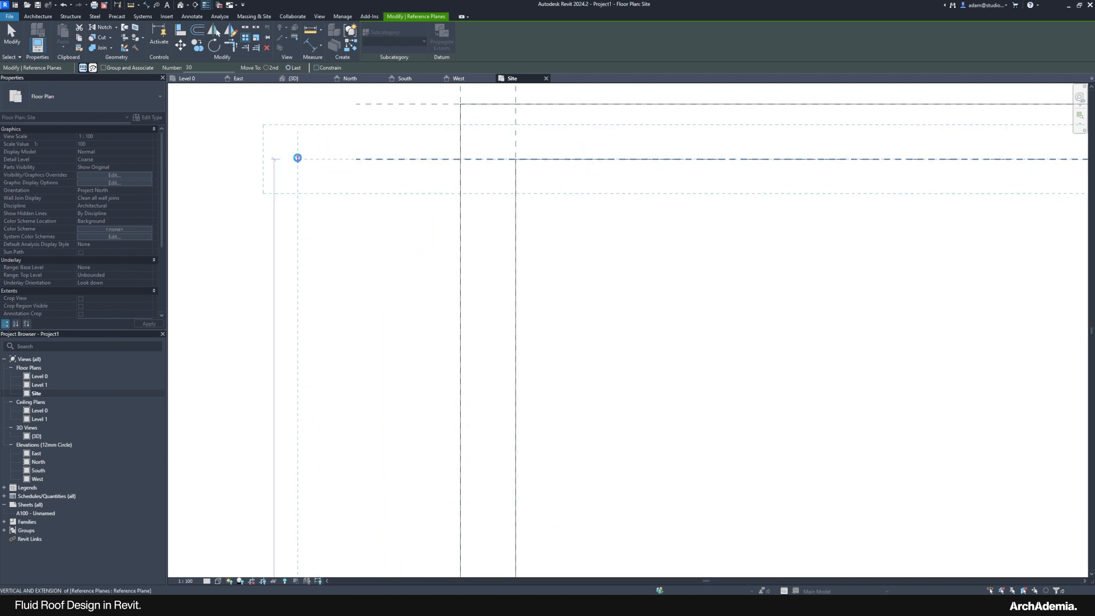
left_click(297, 157)
scroll(269, 166, "down", 5)
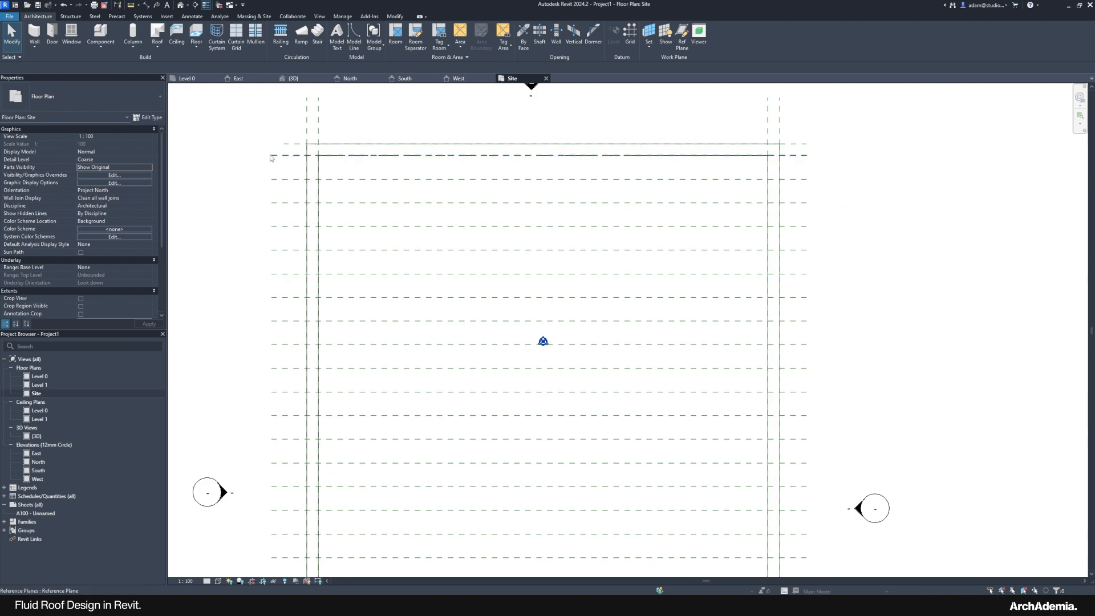
Step: Delete the extra top and bottom inner reference planes
left_click(271, 156)
key("Delete")
scroll(240, 168, "down", 4)
middle_click_drag(278, 400, 271, 369)
middle_click_drag(395, 504, 391, 457)
left_click(549, 474)
key("Delete")
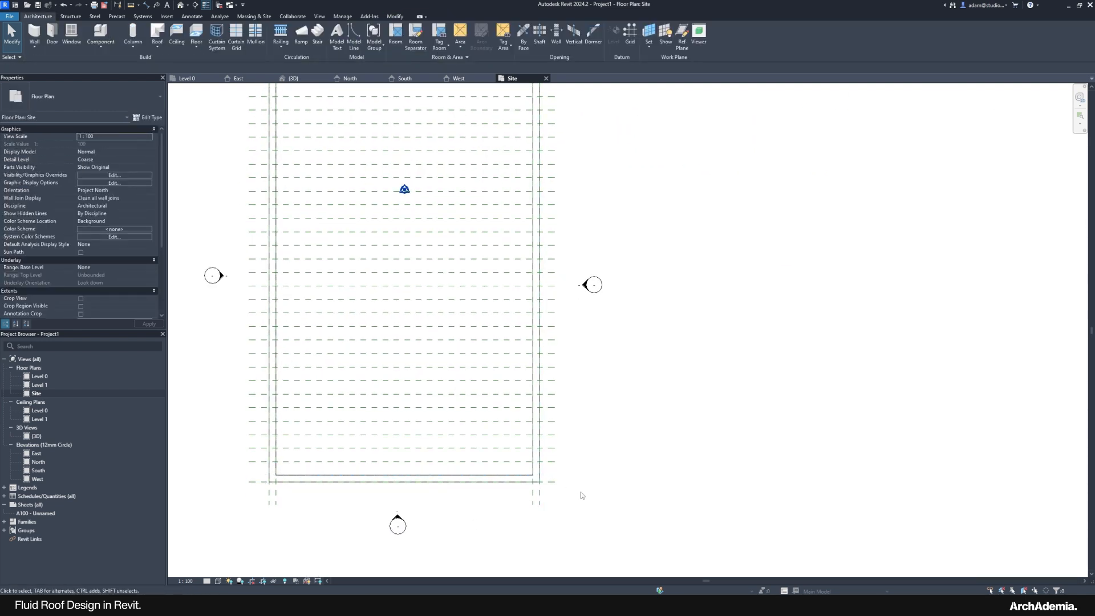
scroll(580, 492, "down", 1)
middle_click_drag(598, 215, 593, 227)
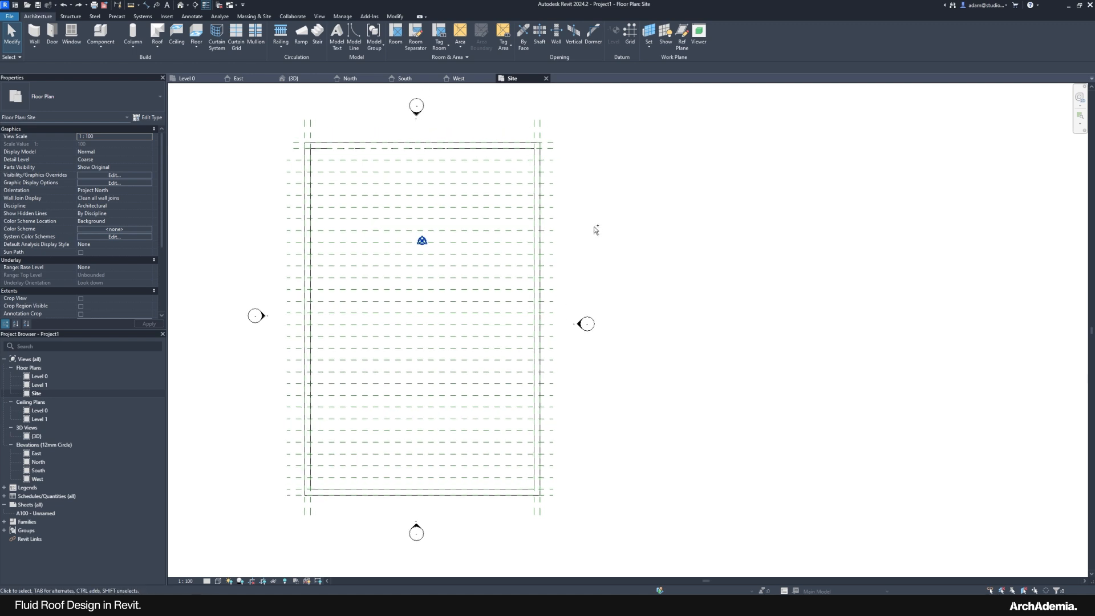
scroll(451, 183, "up", 5)
middle_click_drag(451, 183, 601, 225)
scroll(285, 165, "down", 3)
scroll(254, 244, "down", 1)
middle_click_drag(254, 244, 251, 206)
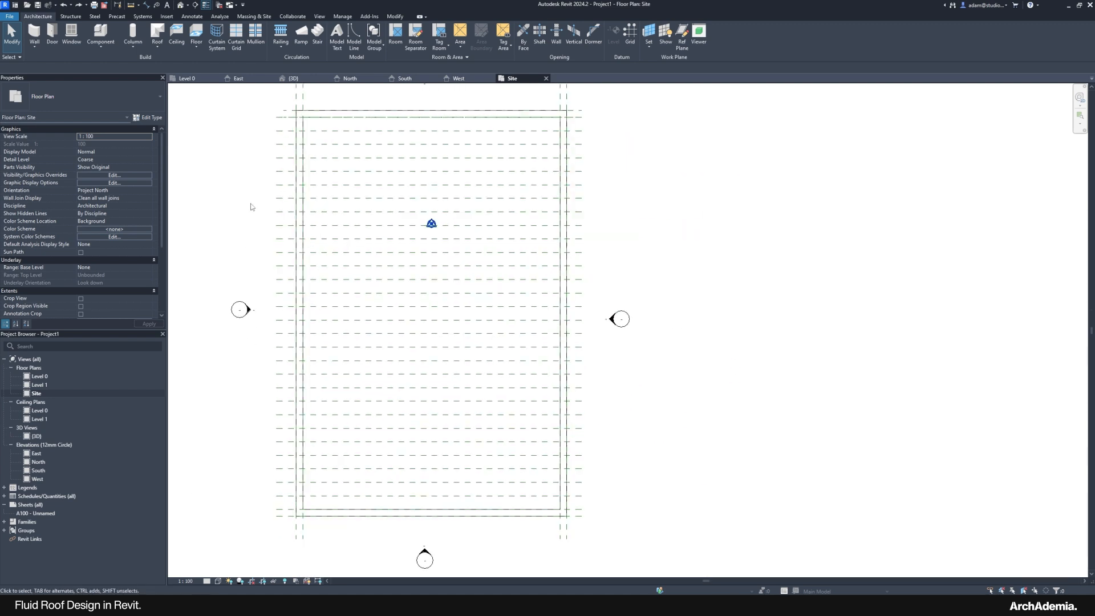
Step: Array the right-hand vertical reference plane 20 times across the site to the left side
left_click(562, 530)
scroll(547, 530, "up", 2)
scroll(524, 528, "up", 2)
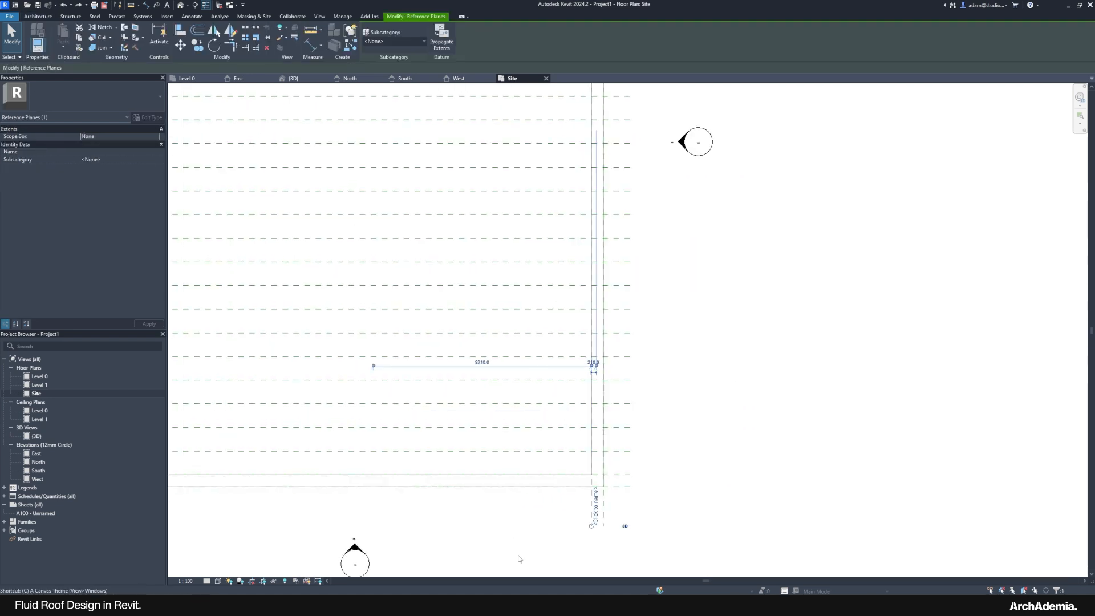
key("m")
key("v")
left_click(246, 42)
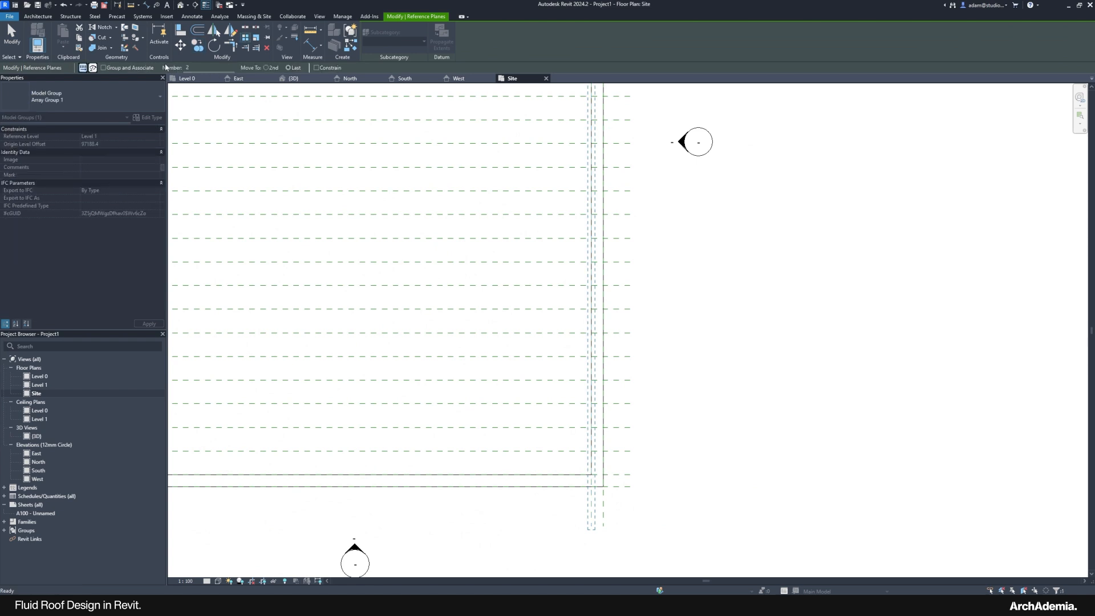
middle_click_drag(220, 288, 212, 243)
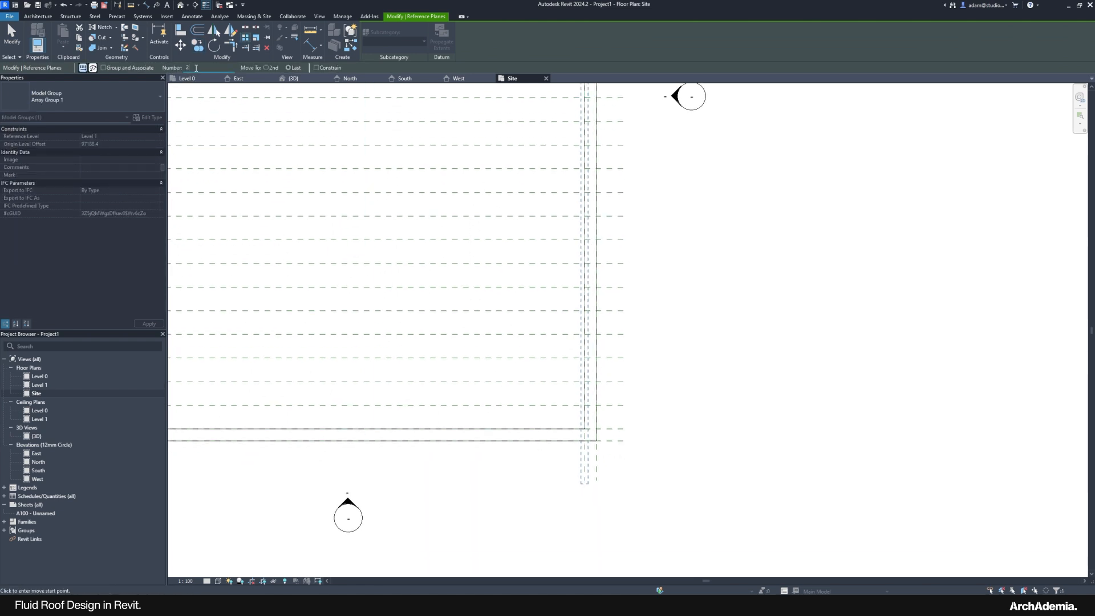
middle_click_drag(567, 454, 701, 428)
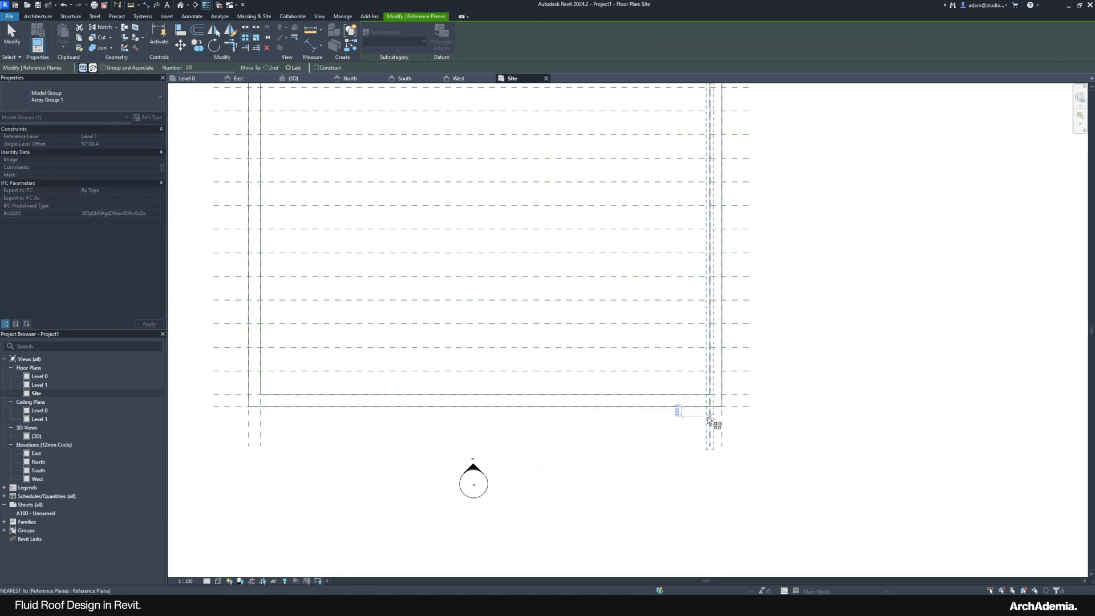
left_click(711, 417)
left_click(267, 416)
left_click(312, 489)
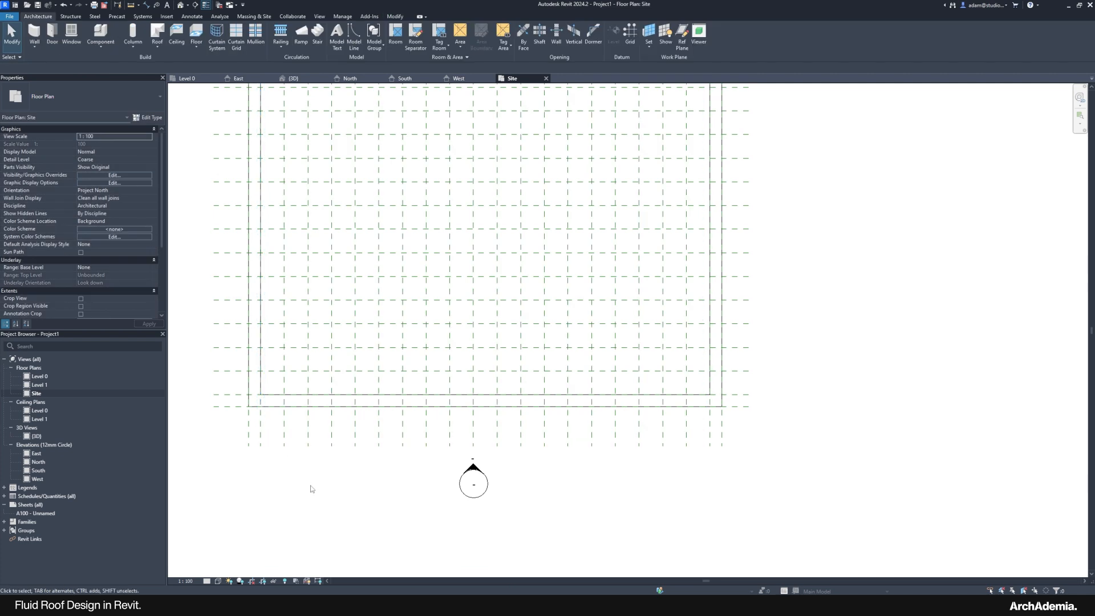
scroll(333, 501, "down", 3)
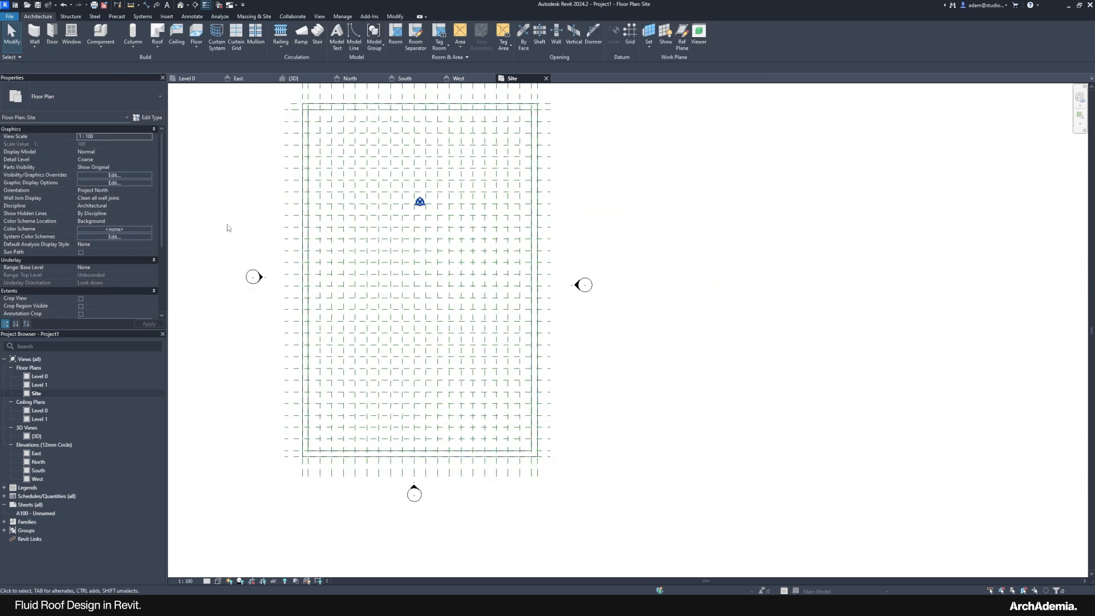
scroll(304, 450, "up", 2)
Step: Select the roof and compare it with the close-up MVRDV roof render in Photos
left_click(304, 449)
scroll(303, 434, "up", 3)
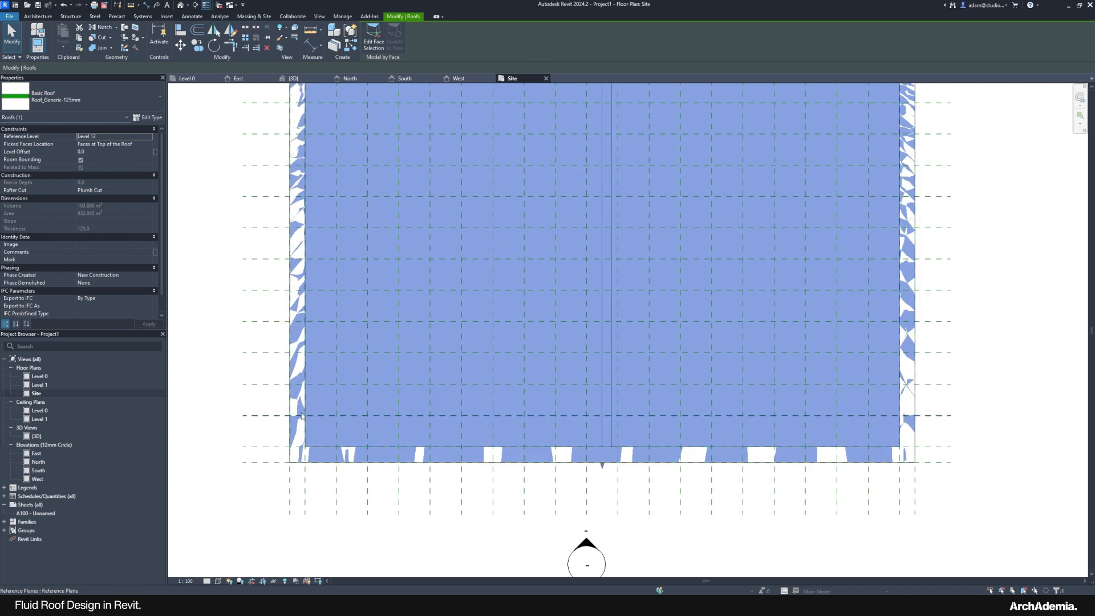
mouse_move(830, 606)
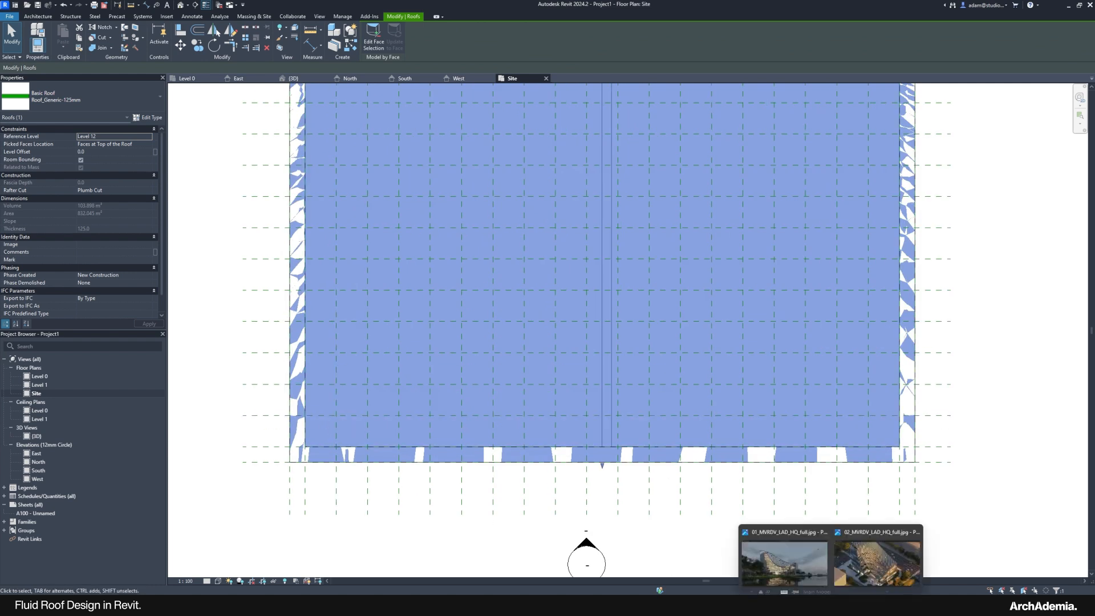
left_click(876, 562)
scroll(548, 470, "up", 5)
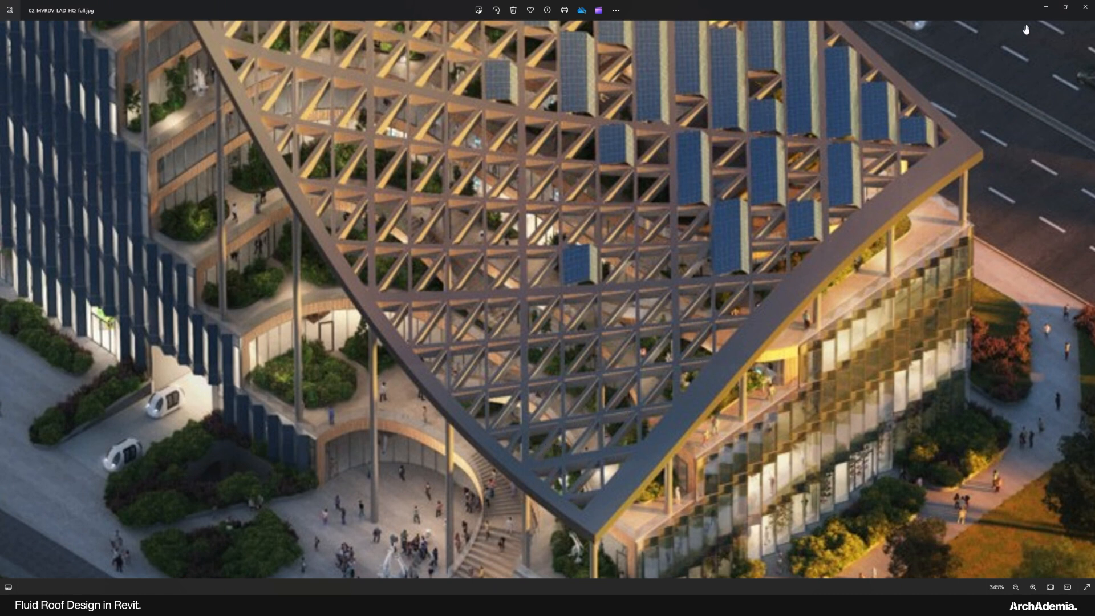
left_click(1045, 7)
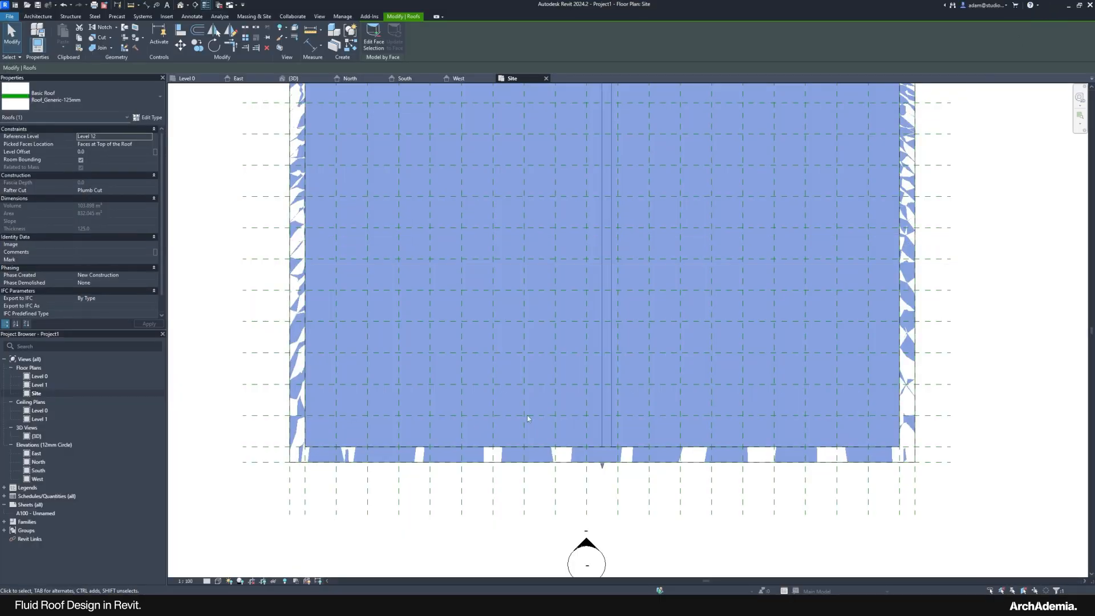
Step: Start a vertical opening from the Architecture tools
scroll(526, 415, "up", 3)
left_click(41, 19)
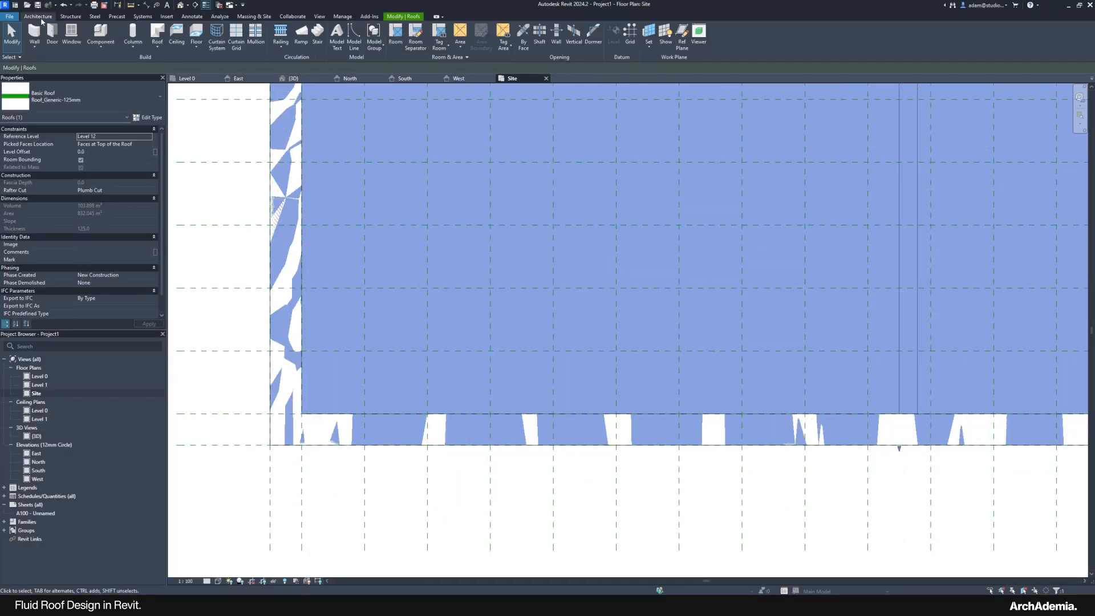
left_click(573, 35)
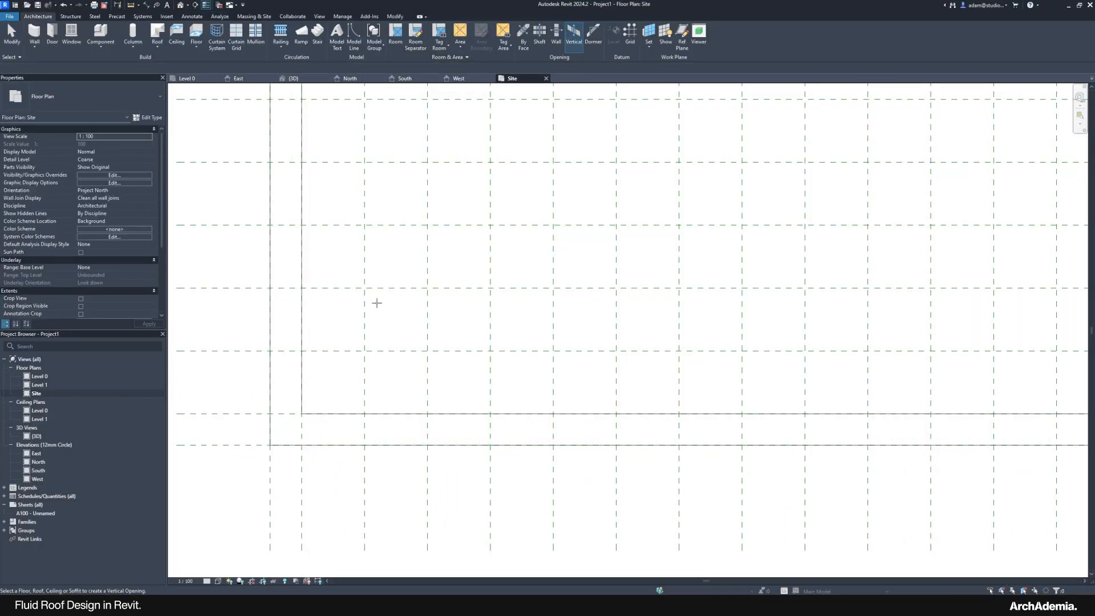
Step: Pick the roof to host the opening and check the close-up lattice render
left_click(319, 446)
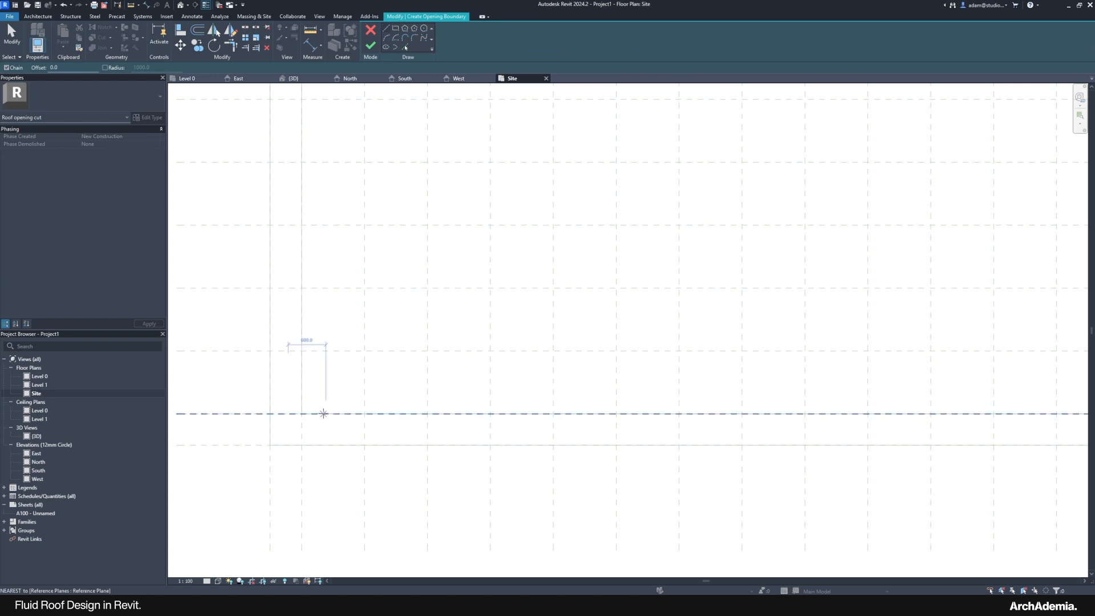
scroll(345, 475, "down", 1)
scroll(334, 481, "up", 5)
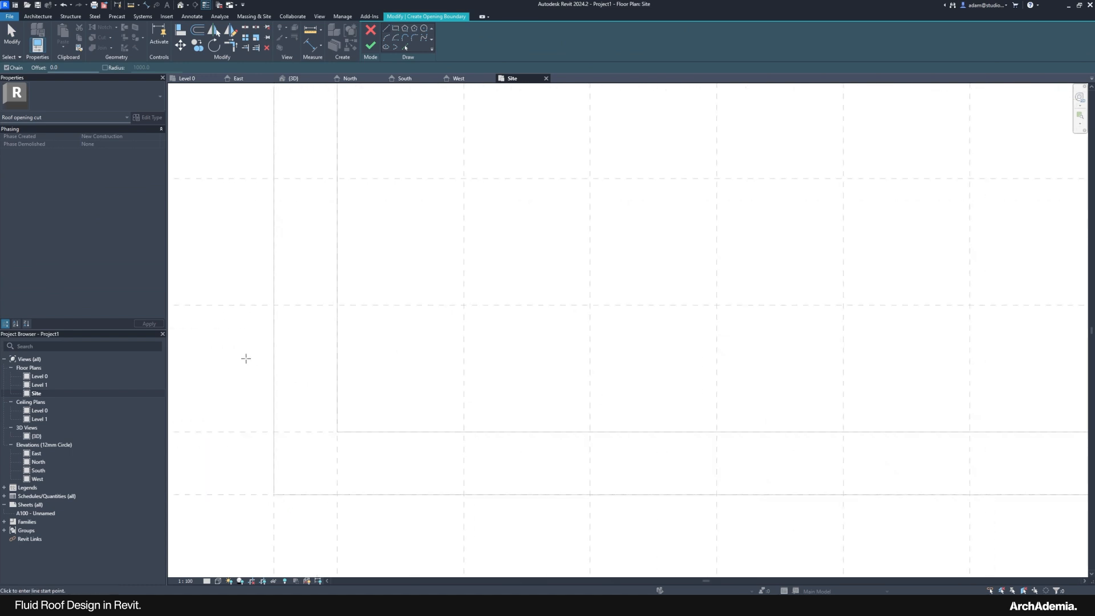
middle_click_drag(245, 359, 274, 372)
scroll(365, 382, "up", 3)
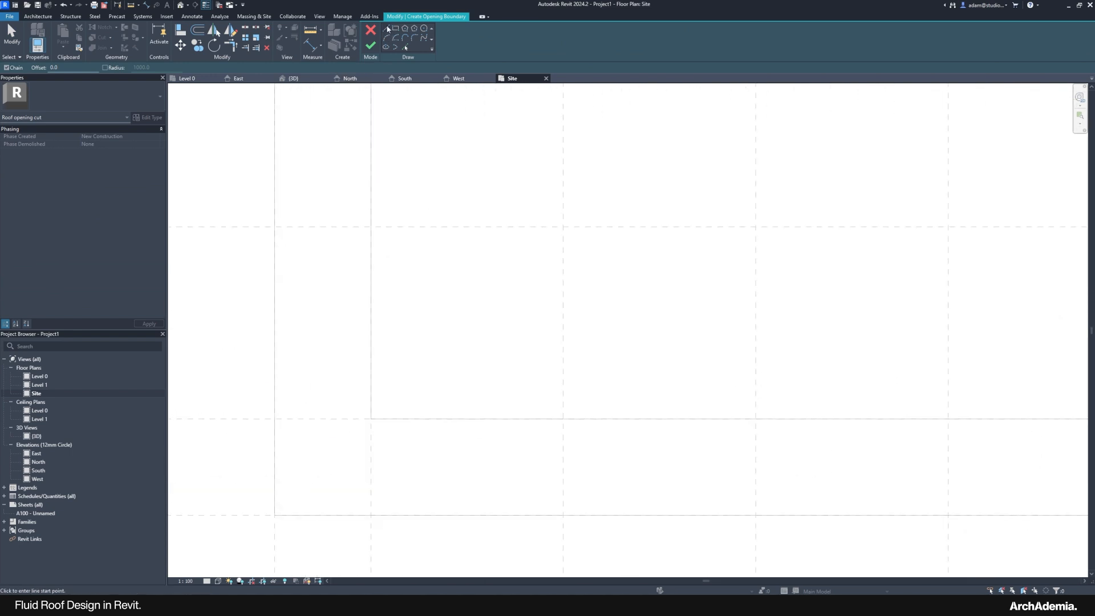
left_click(387, 27)
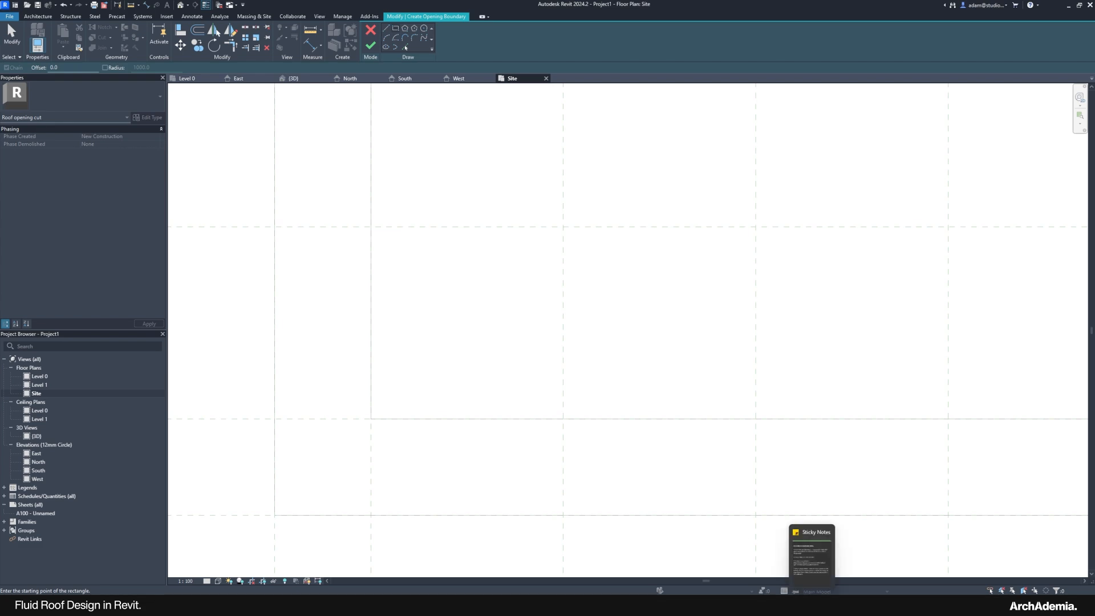
left_click(815, 580)
left_click(876, 563)
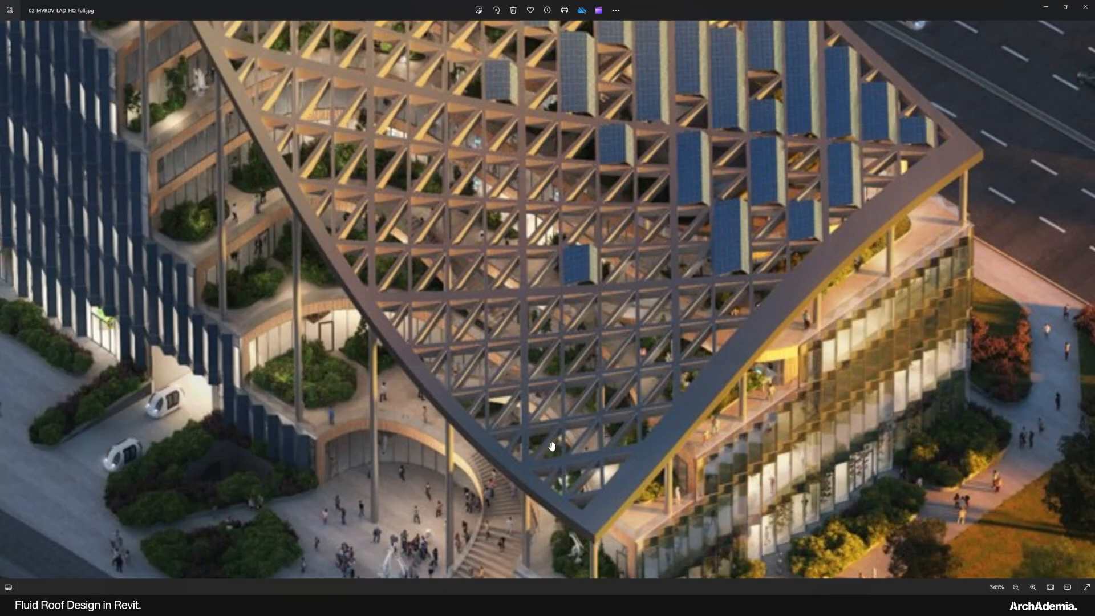
left_click(1046, 7)
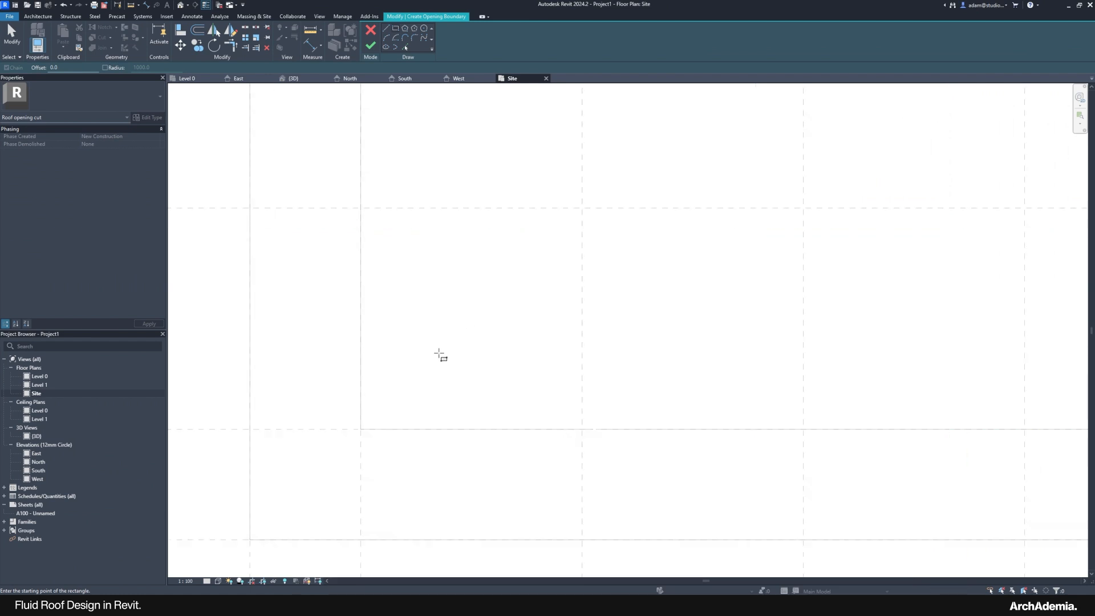
Step: Sketch a 1000 square opening boundary between two reference-plane intersections
left_click(386, 28)
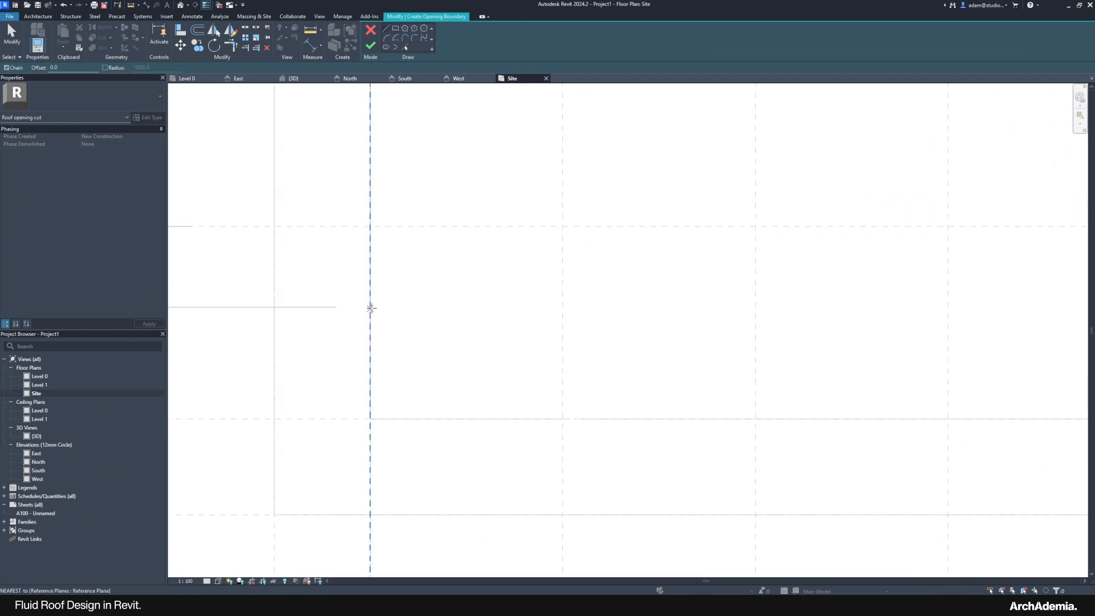
left_click(395, 28)
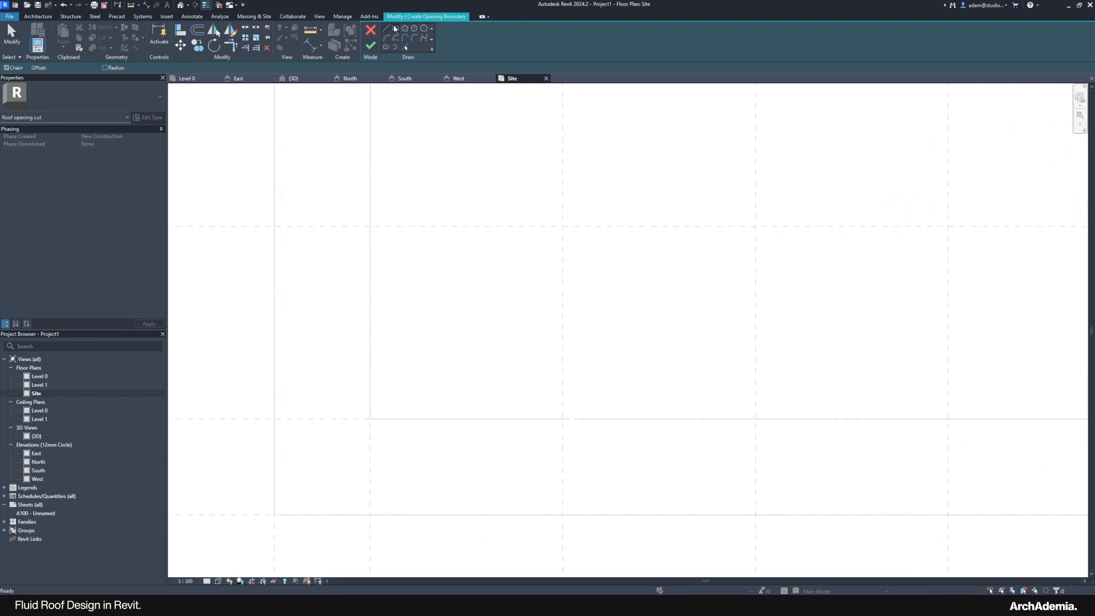
left_click(370, 227)
left_click(567, 419)
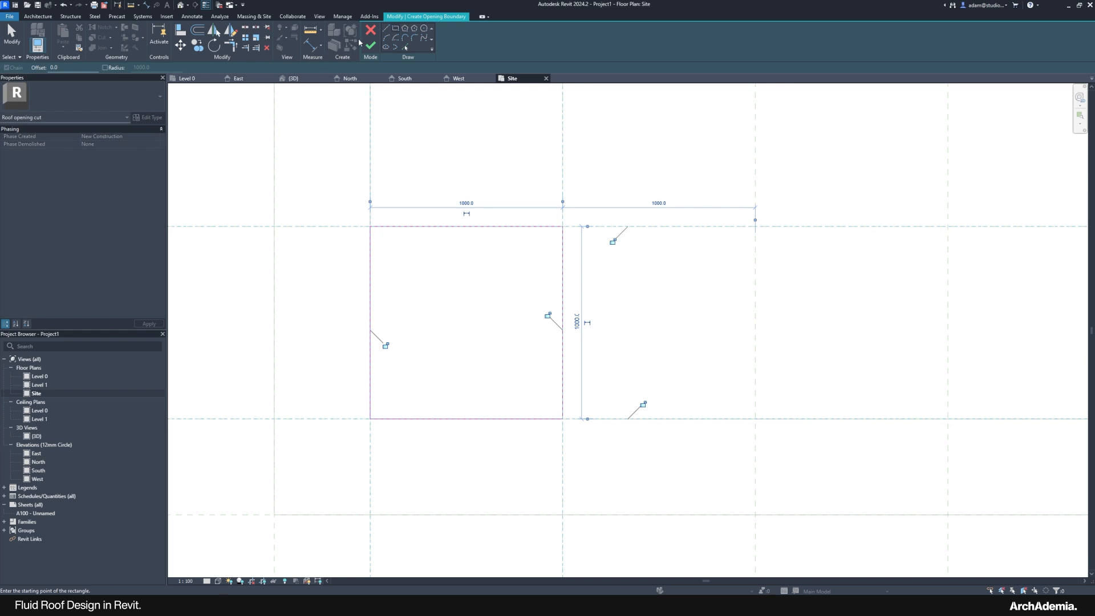
Step: Draw a diamond through the square's four edge midpoints, then bring up the aerial MVRDV render
left_click(385, 28)
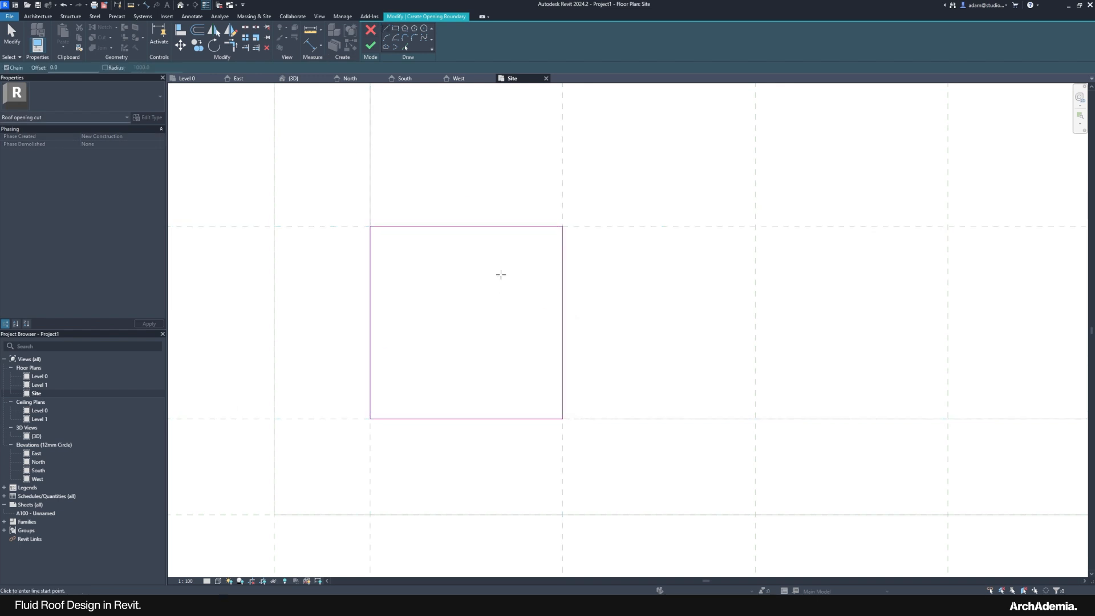
left_click(467, 226)
left_click(370, 323)
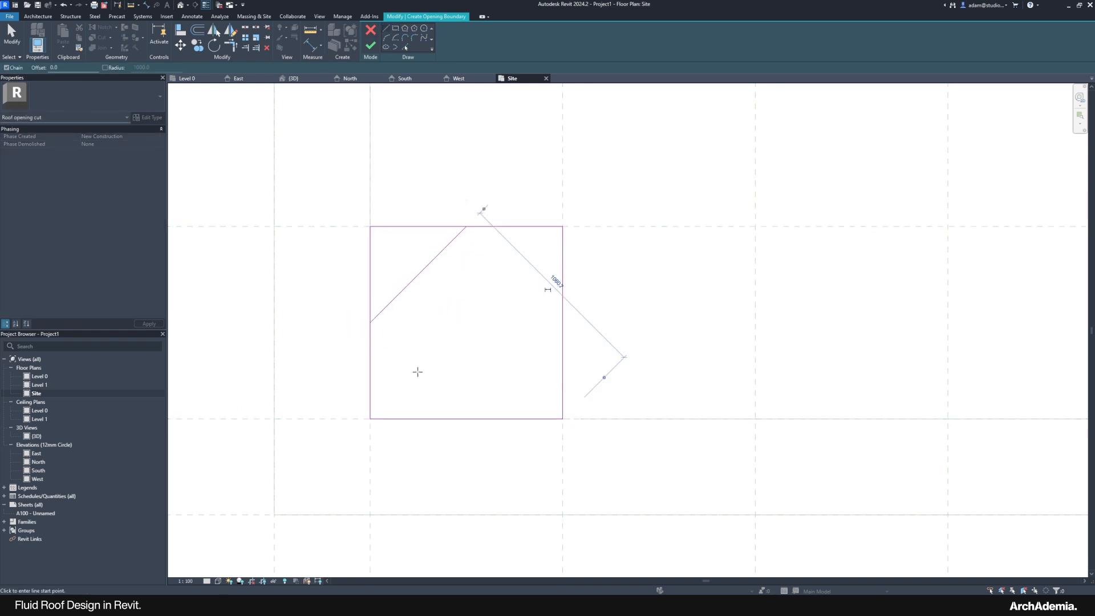
left_click(466, 419)
left_click(563, 323)
key("Escape")
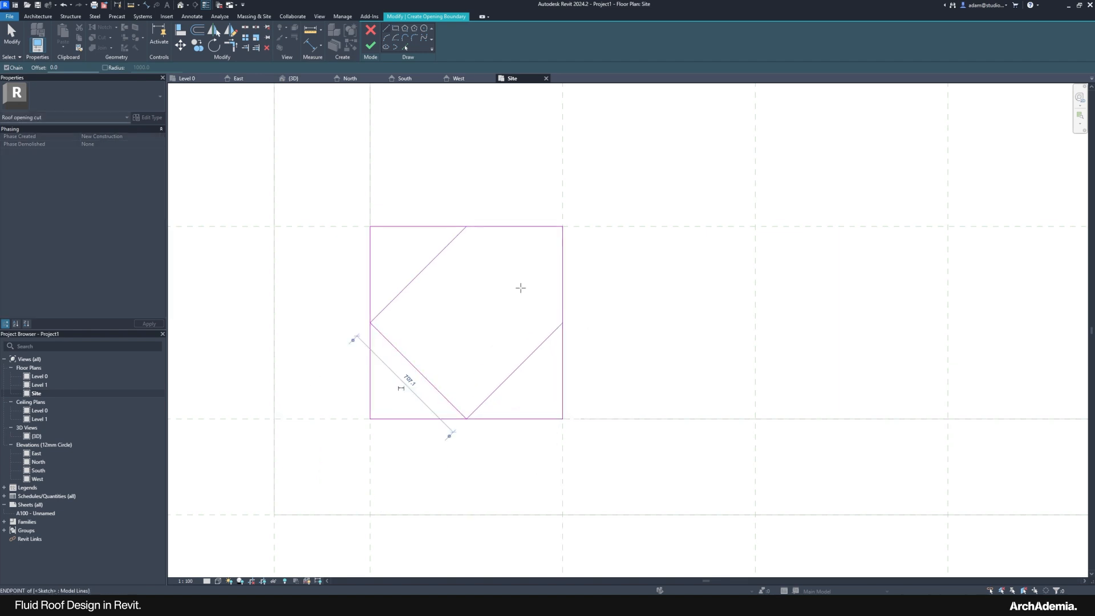
left_click(466, 227)
left_click(563, 323)
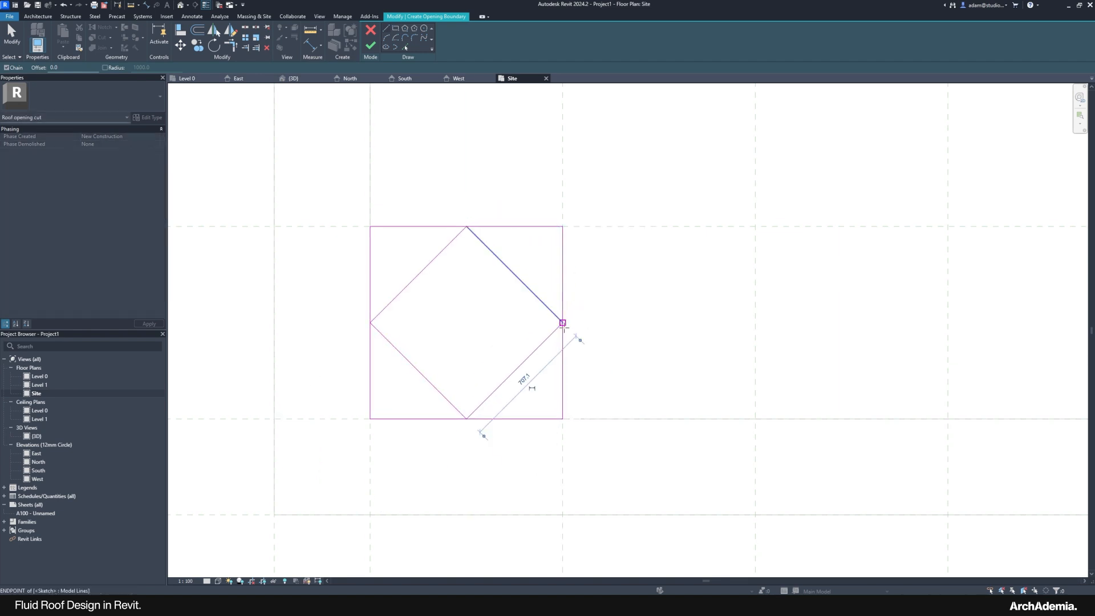
key("Escape")
mouse_move(830, 604)
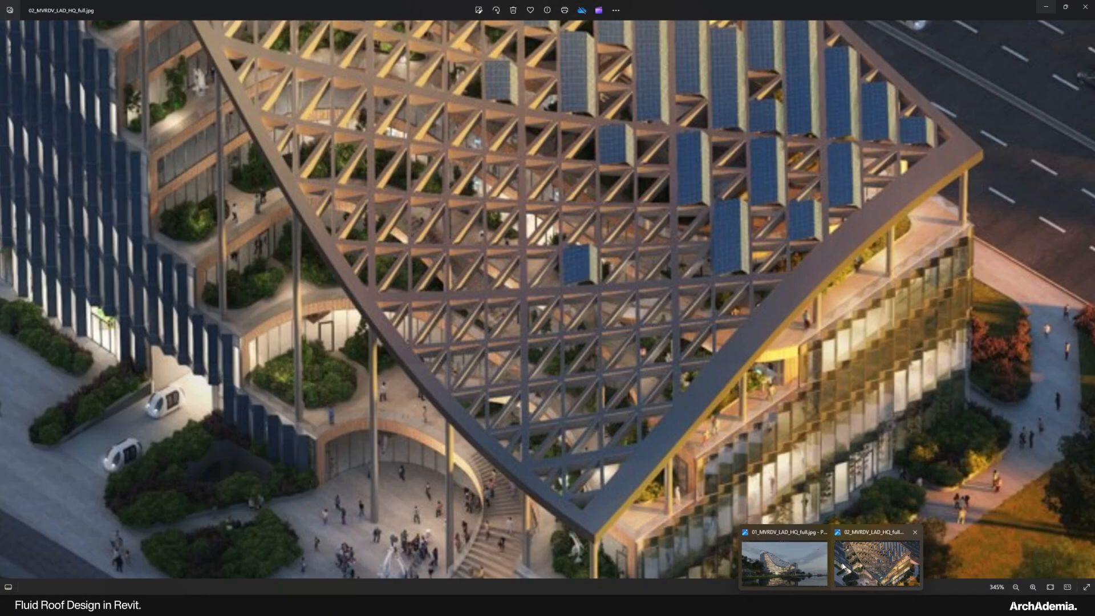
left_click(844, 566)
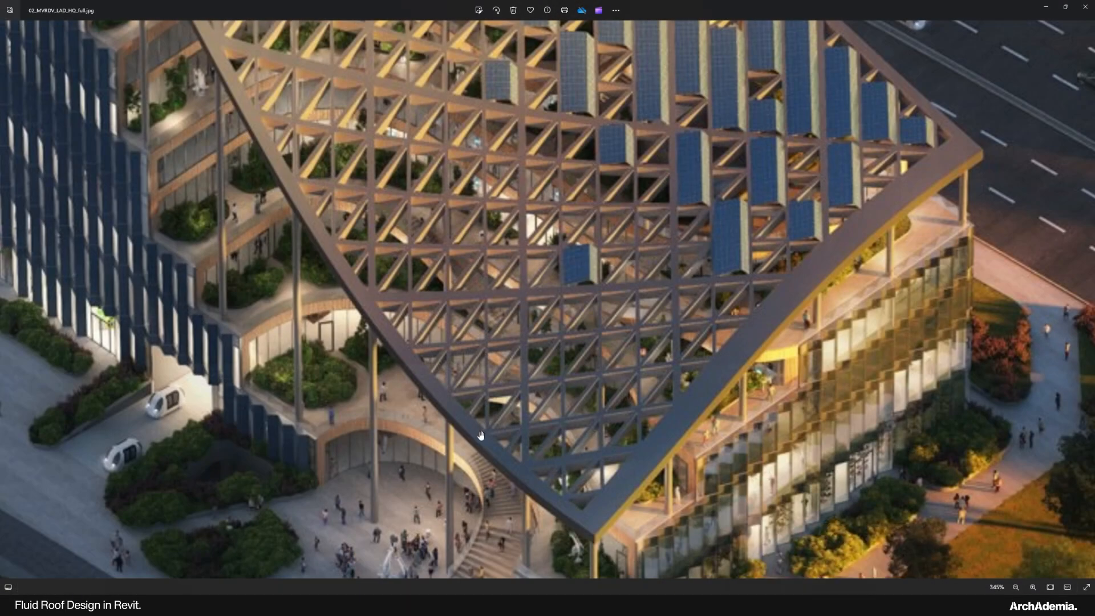
Step: Undo the diamond sketch lines and redraw the 1000 square boundary with Rectangle
left_click(1047, 7)
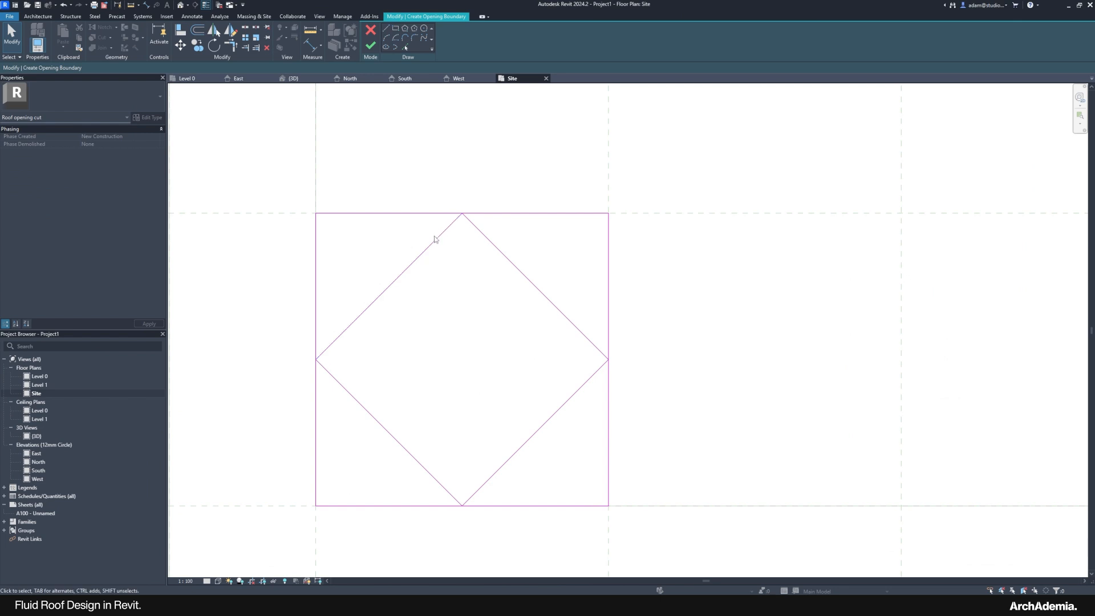
key("ctrl+z")
key("ctrl+z")
key("ctrl+z")
key("ctrl+z")
key("ctrl+z")
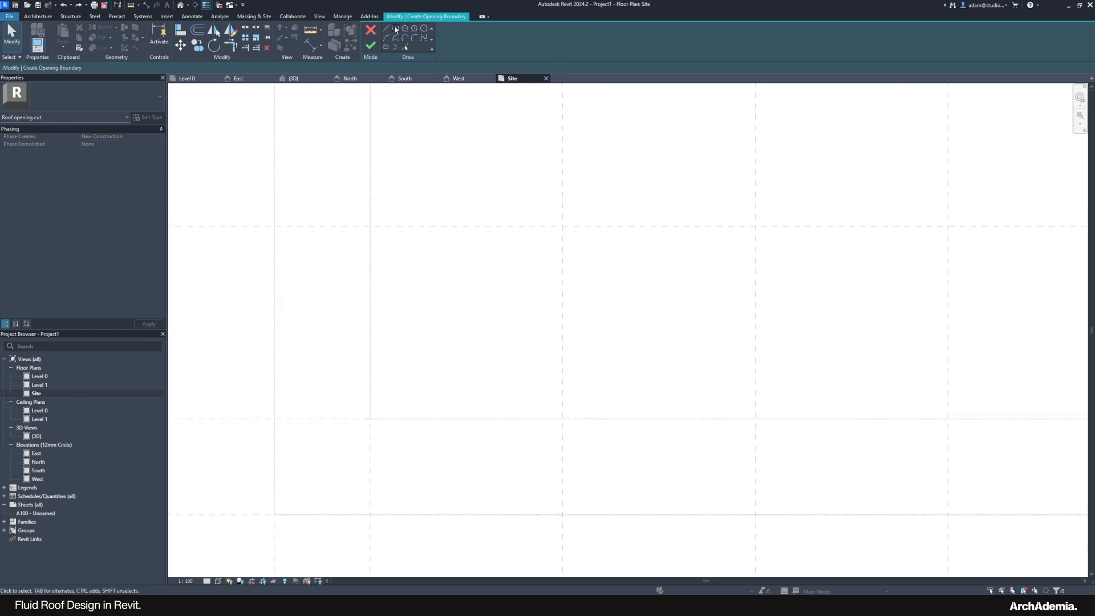
left_click(395, 26)
left_click(370, 227)
left_click(562, 418)
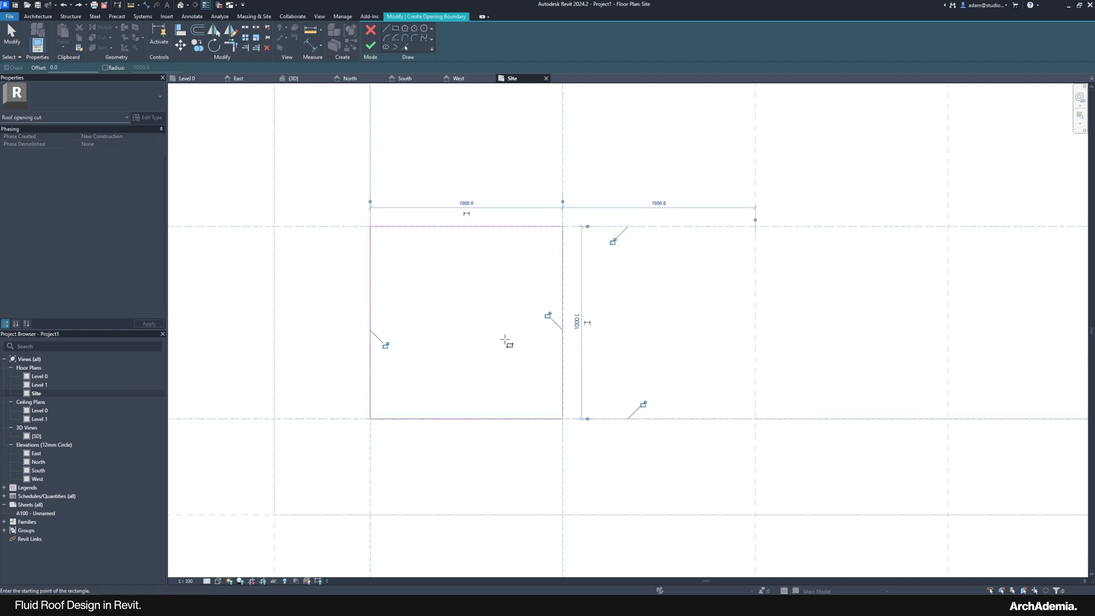
key("Escape")
Step: Try moving the square's top edge with MV, cancel, and recheck the aerial reference render
left_click(462, 227)
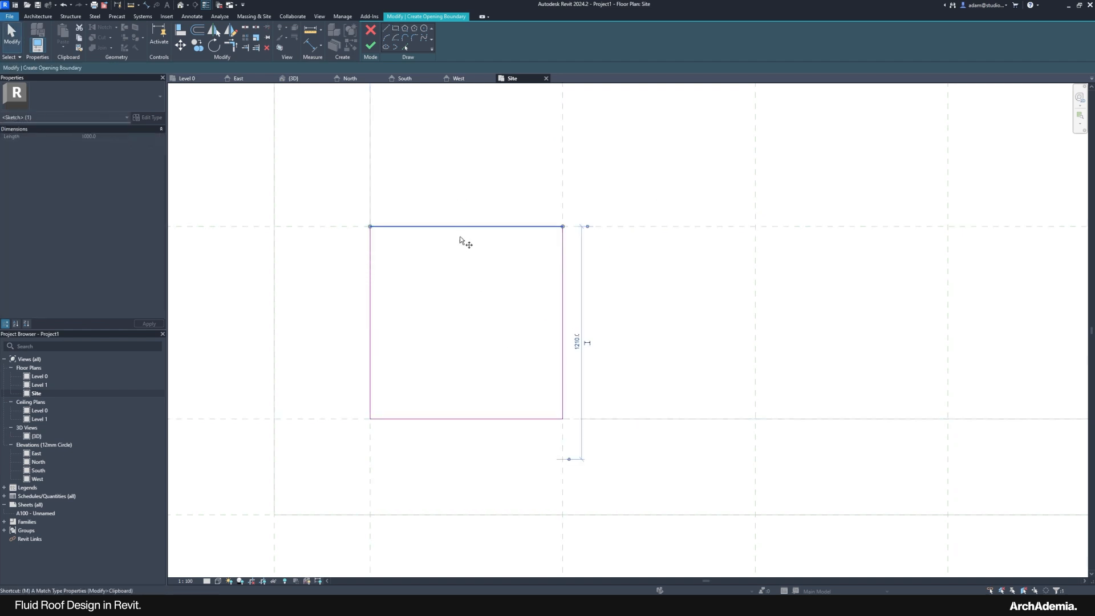
key("m")
key("v")
left_click(443, 257)
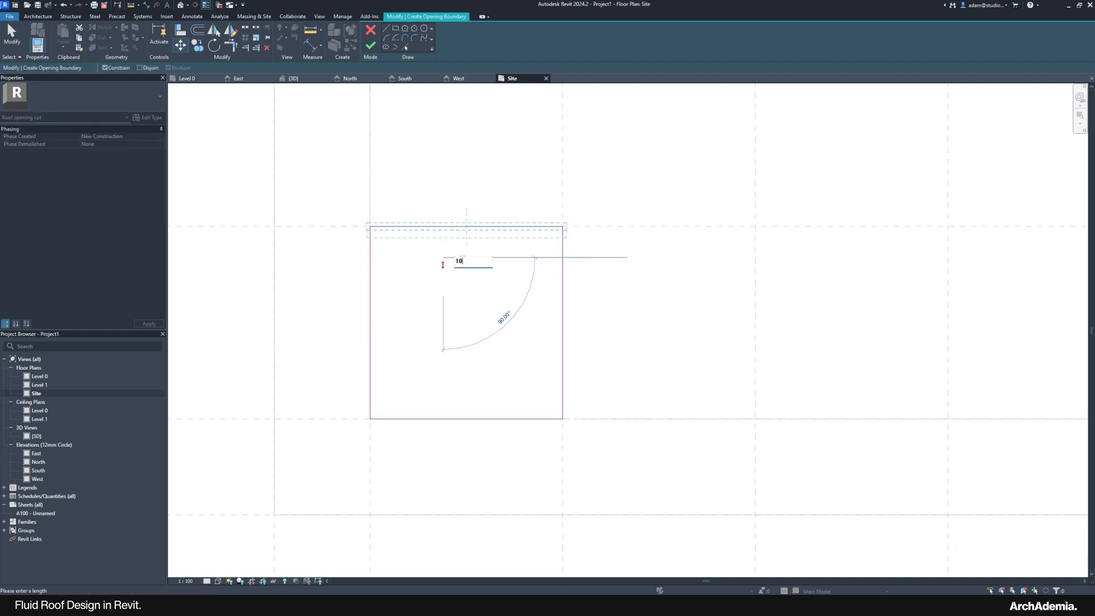
key("Escape")
key("Escape")
scroll(412, 329, "down", 2)
scroll(408, 332, "down", 2)
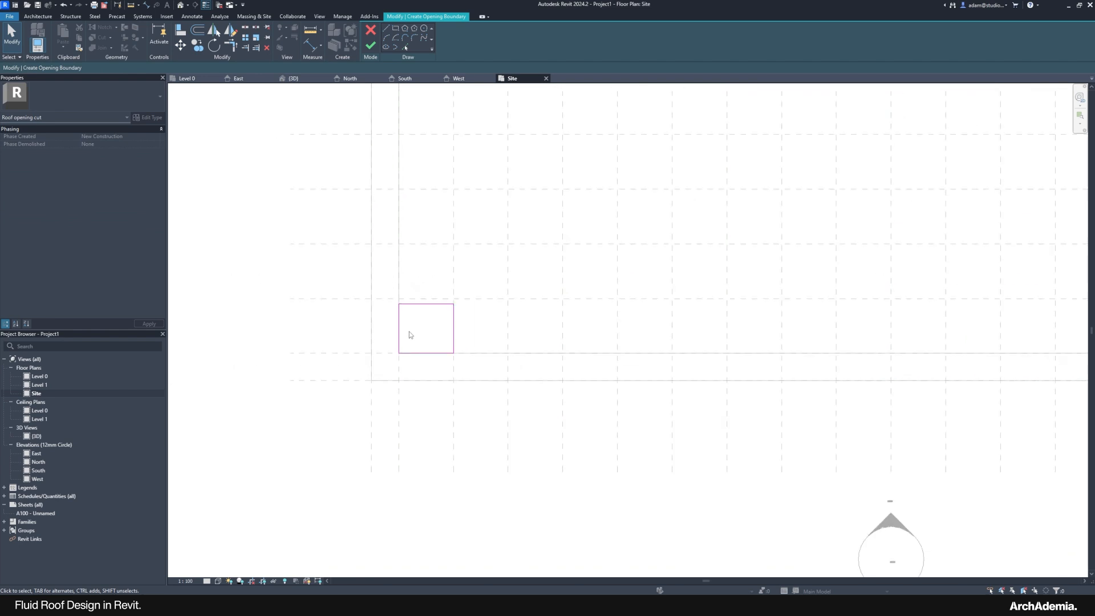
scroll(427, 328, "up", 3)
scroll(407, 371, "up", 1)
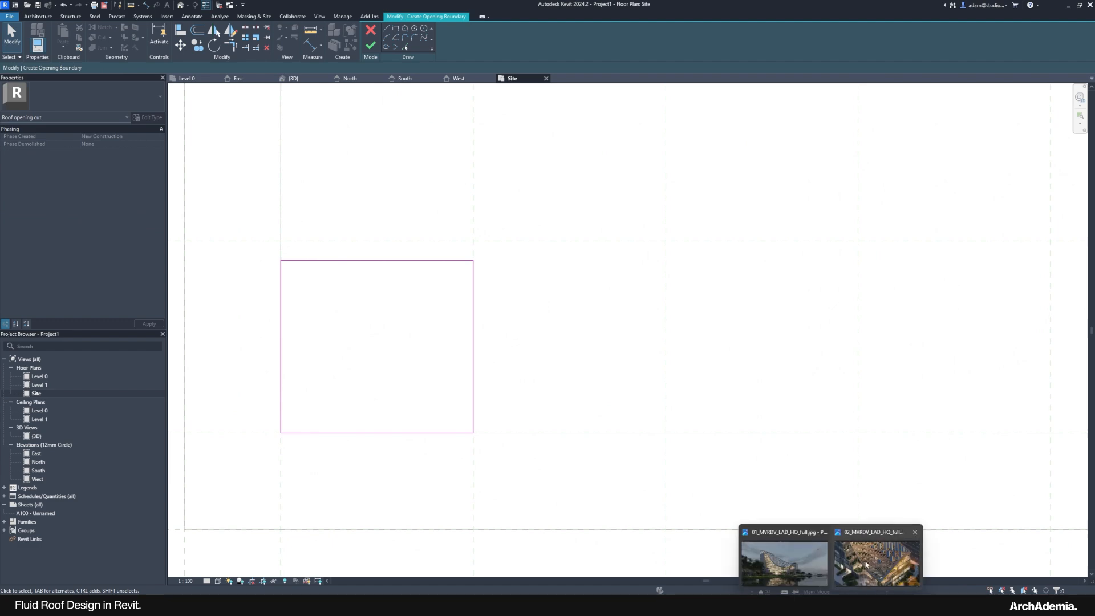
left_click(867, 563)
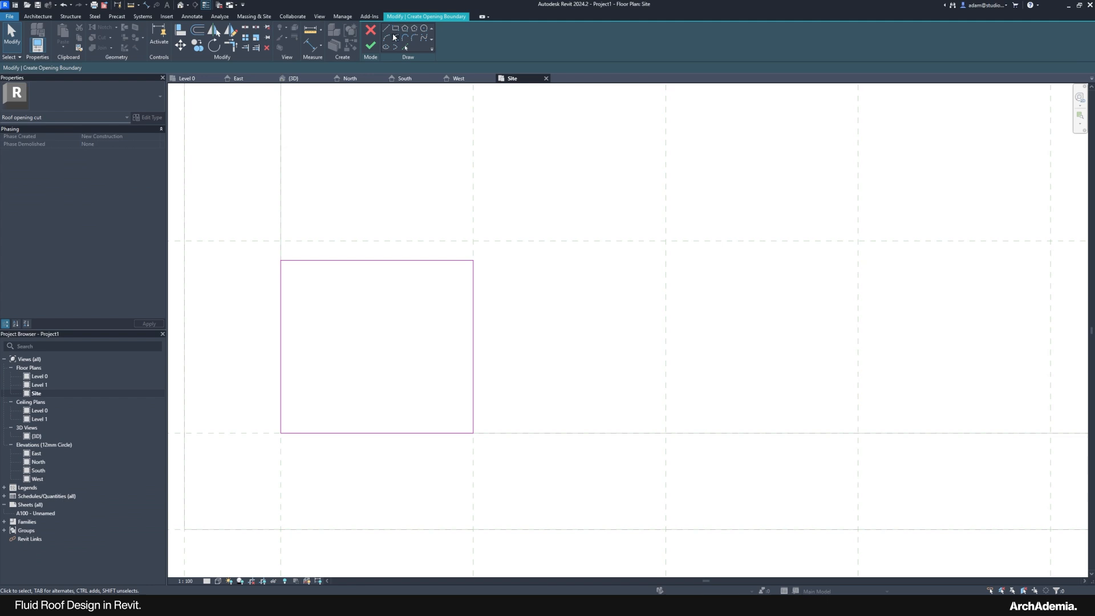
left_click(394, 38)
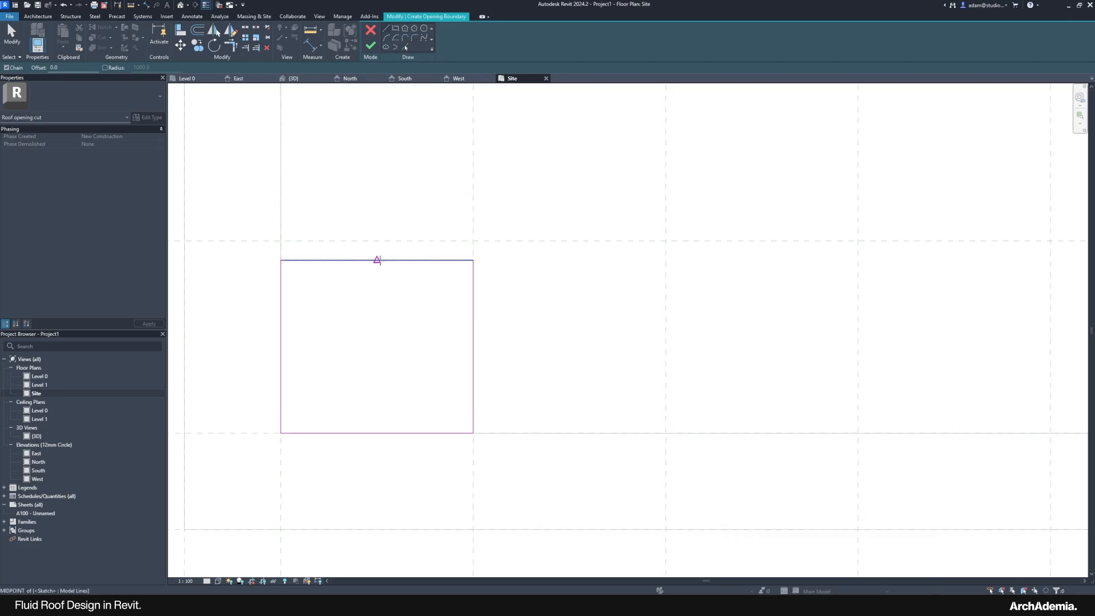
Step: Draw a horizontal midline across the square and pick an offset copy just below it
left_click(377, 260)
left_click(281, 346)
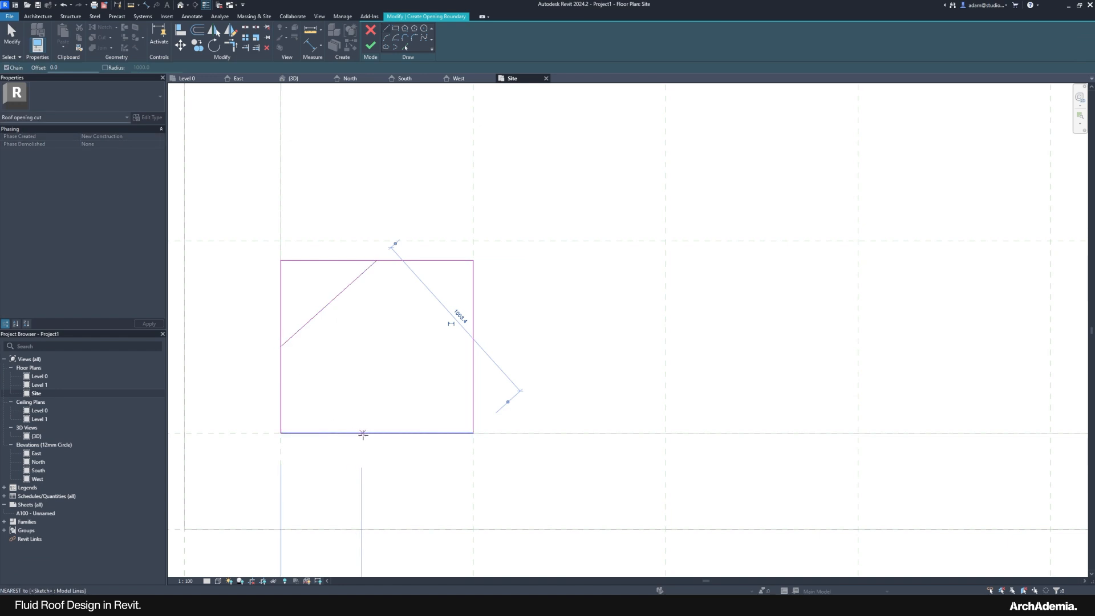
key("ctrl+z")
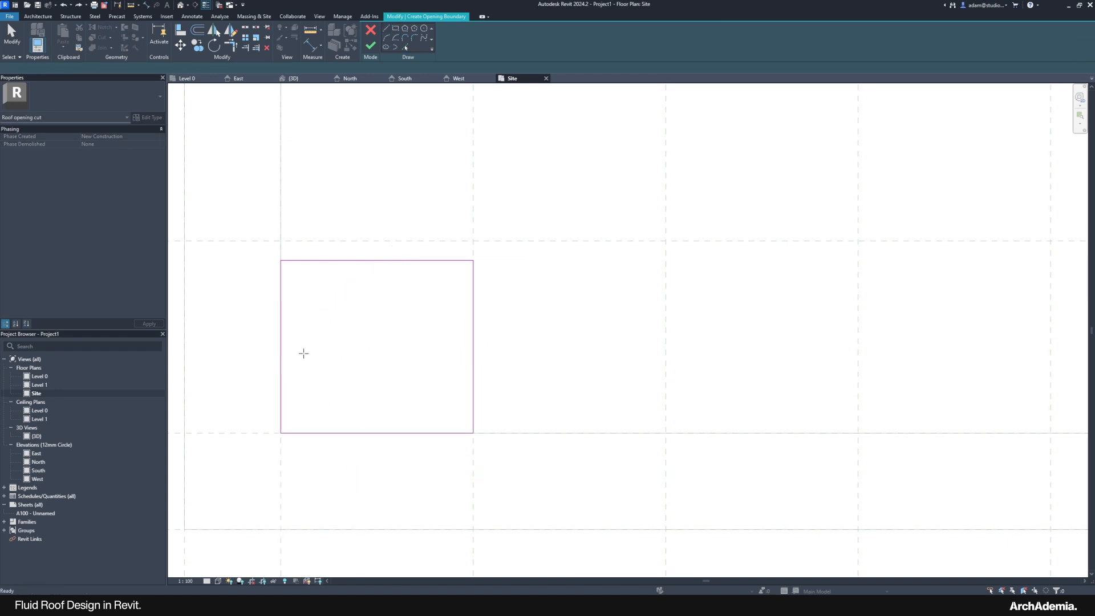
left_click(281, 346)
left_click(473, 346)
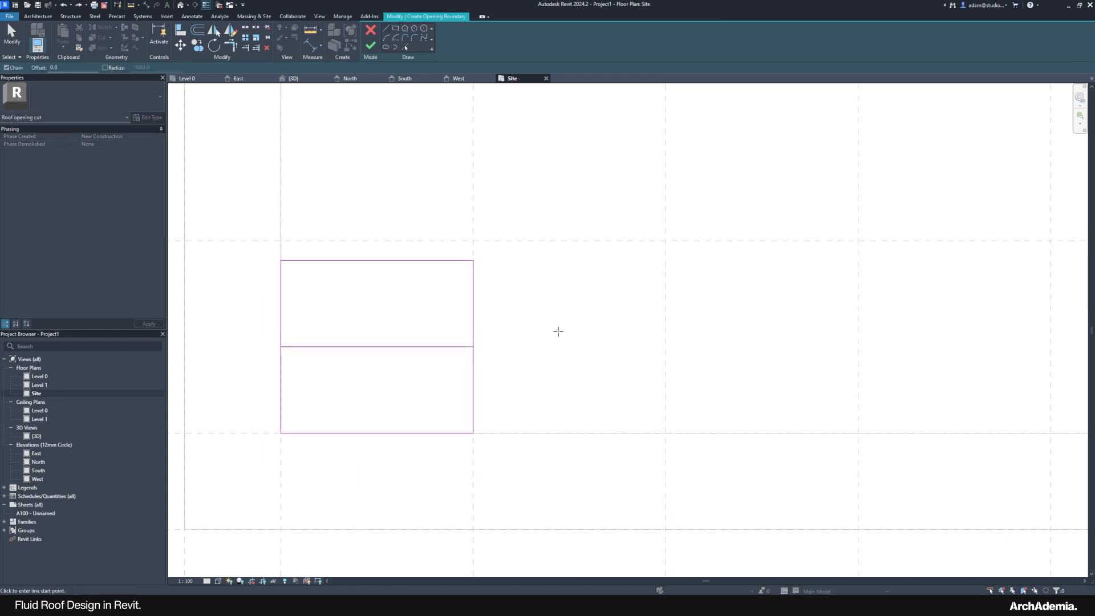
key("Escape")
left_click(404, 47)
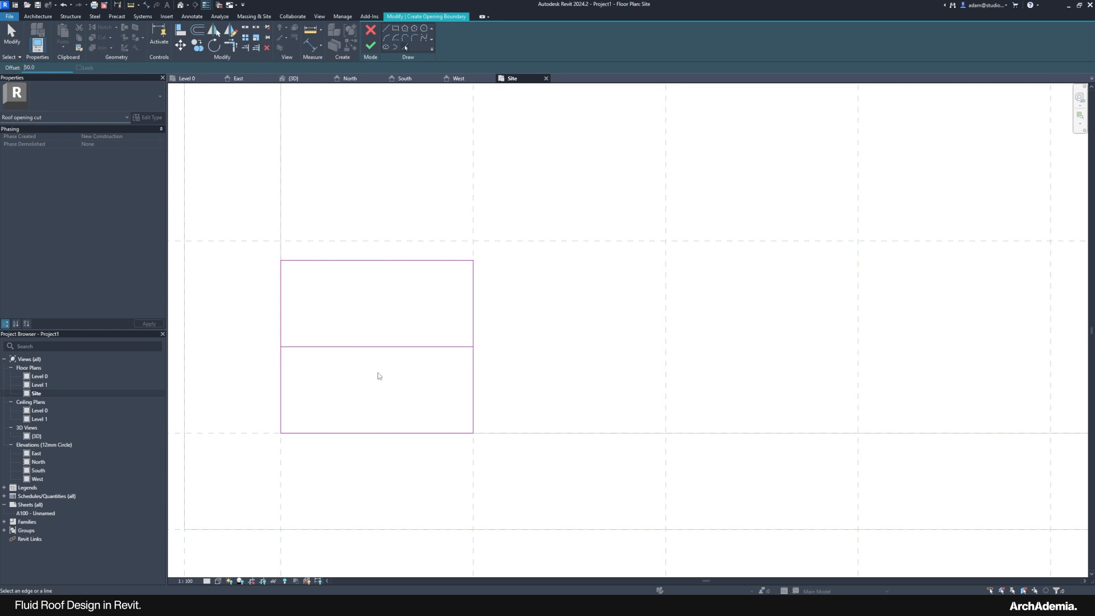
left_click(391, 351)
key("Escape")
Step: Sketch an upright triangle above the midline and an inverted triangle below the offset line
left_click(386, 28)
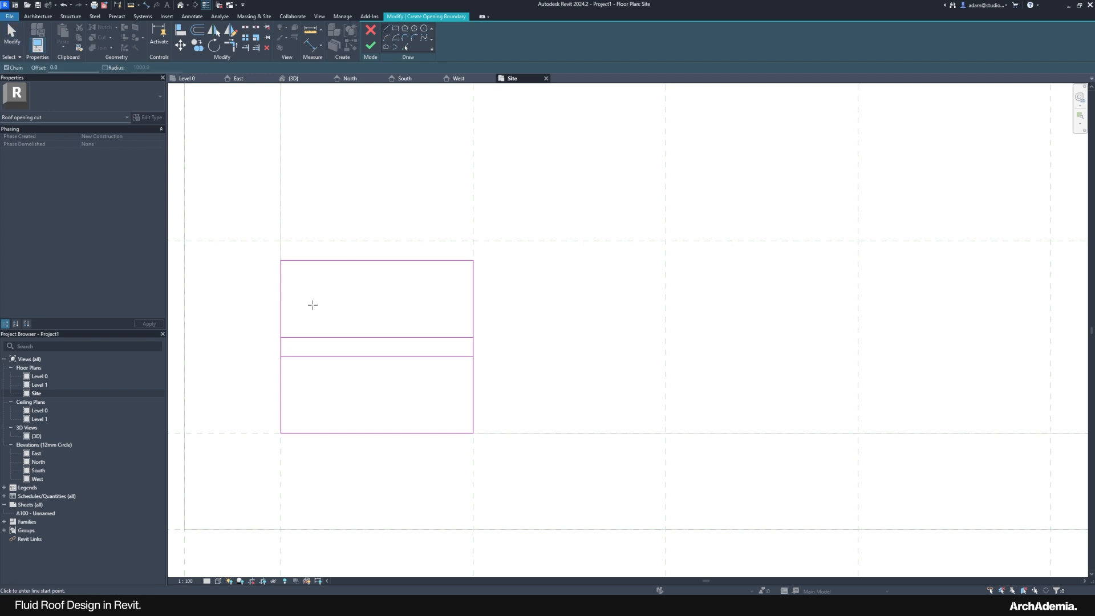
left_click(280, 337)
left_click(376, 261)
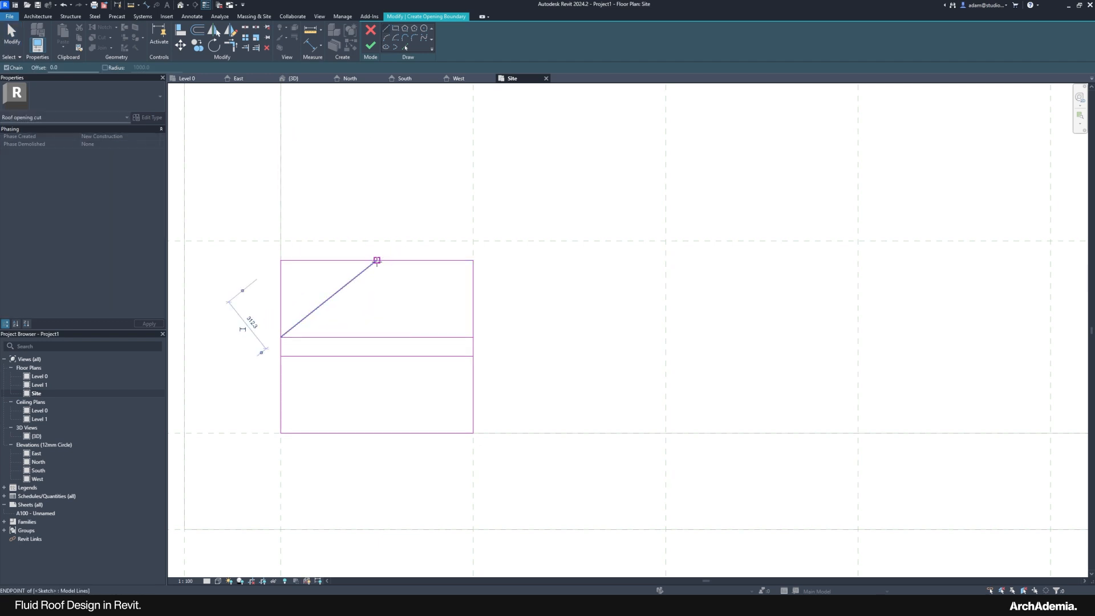
left_click(473, 337)
key("Escape")
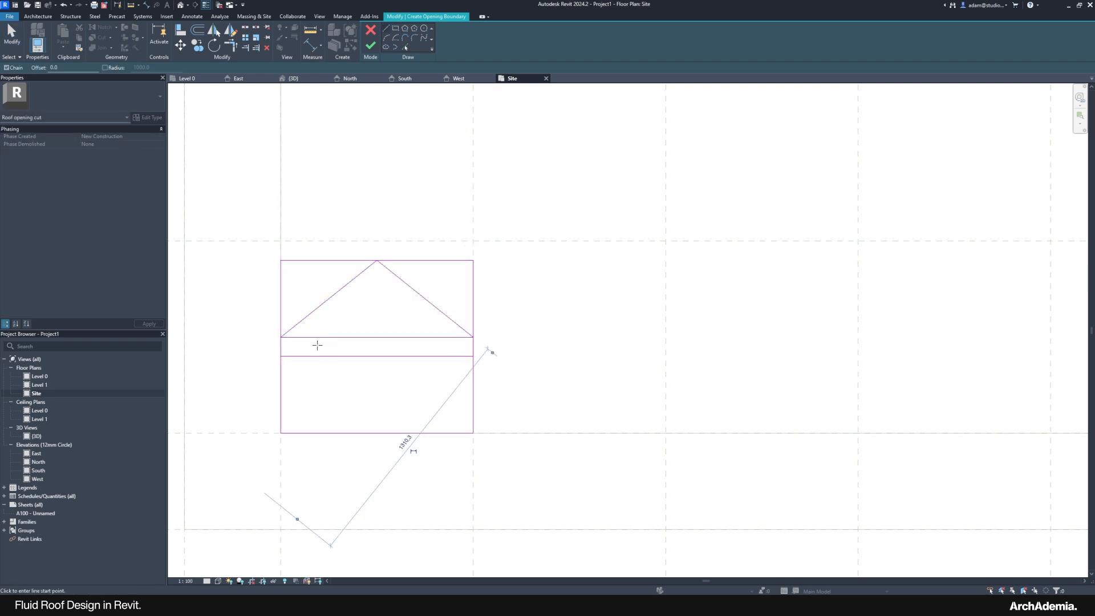
left_click(280, 356)
left_click(377, 432)
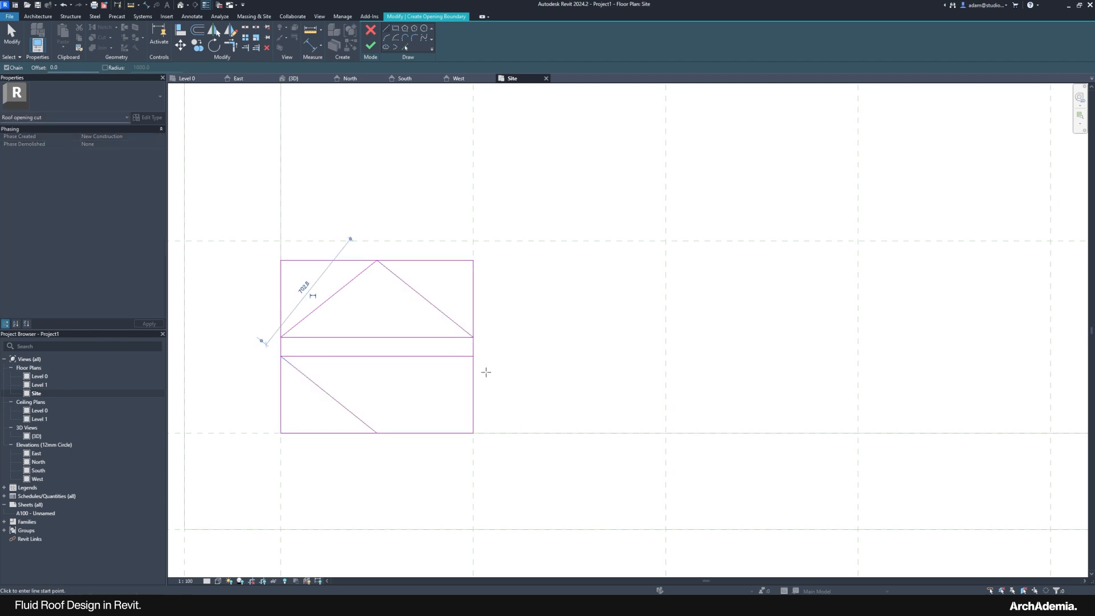
left_click(473, 356)
key("Escape")
key("Escape")
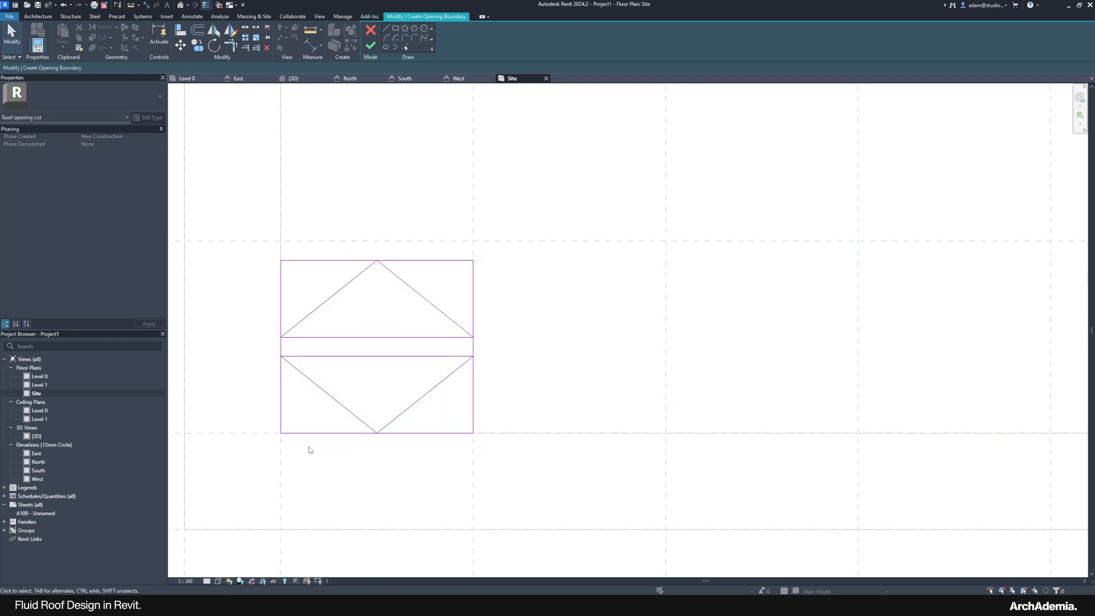
Step: Delete the square's left, bottom, right and top edges
left_click(282, 421)
key("Delete")
left_click(399, 432)
key("Delete")
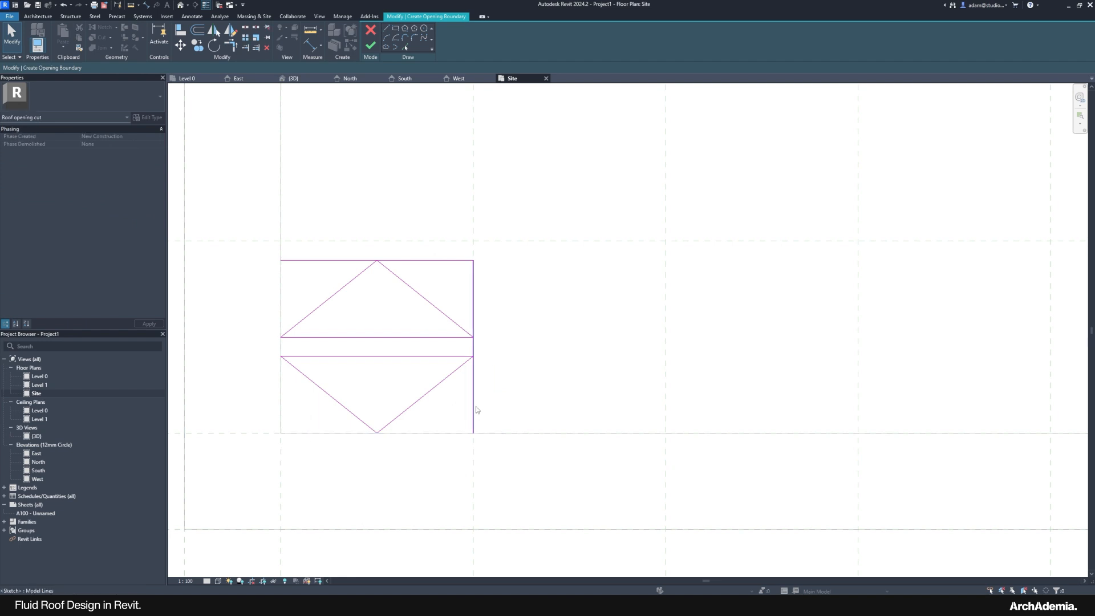
left_click(474, 406)
key("Delete")
left_click(443, 262)
key("Delete")
Step: Copy the six triangle sketch lines one bay to the right with CO
scroll(266, 426, "down", 2)
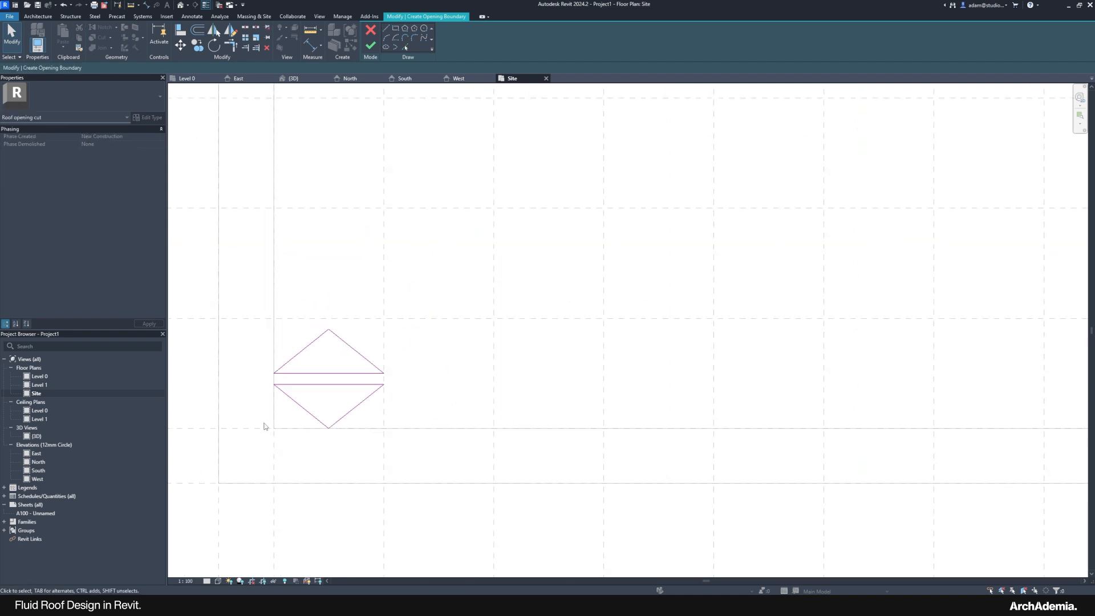
scroll(265, 425, "up", 1)
mouse_move(245, 225)
left_mouse_down()
mouse_move(359, 373)
mouse_move(467, 460)
left_mouse_up()
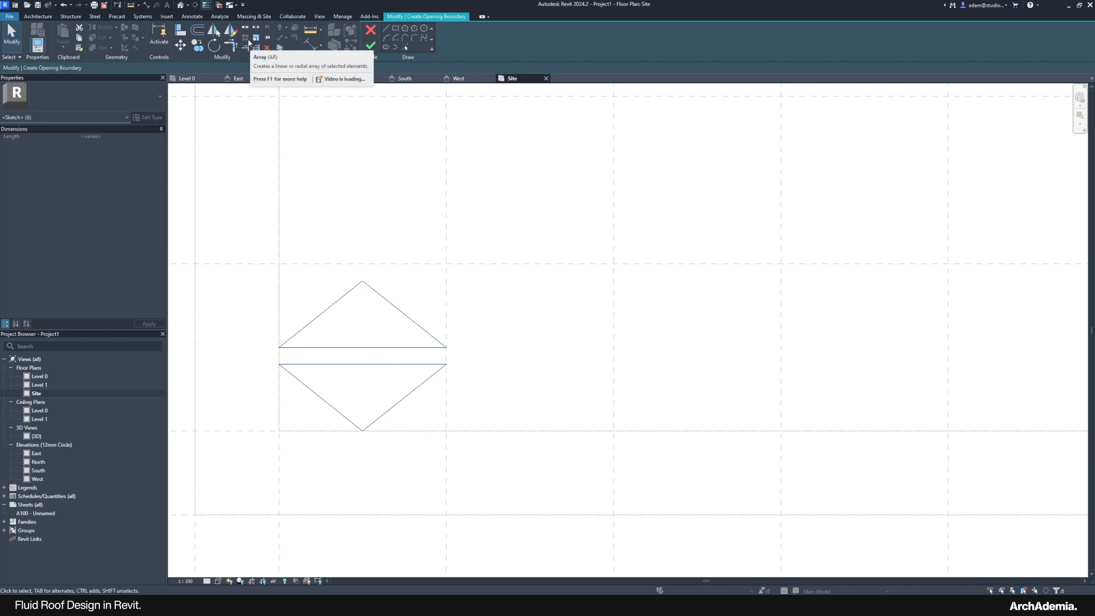
key("c")
key("o")
scroll(278, 349, "down", 2)
left_click(279, 347)
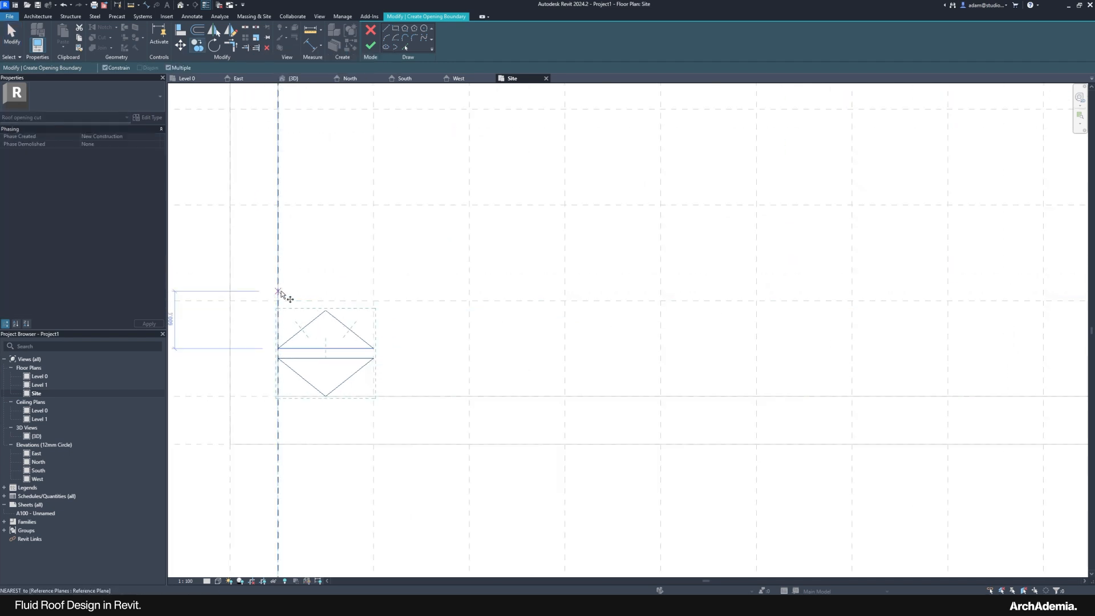
left_click(373, 291)
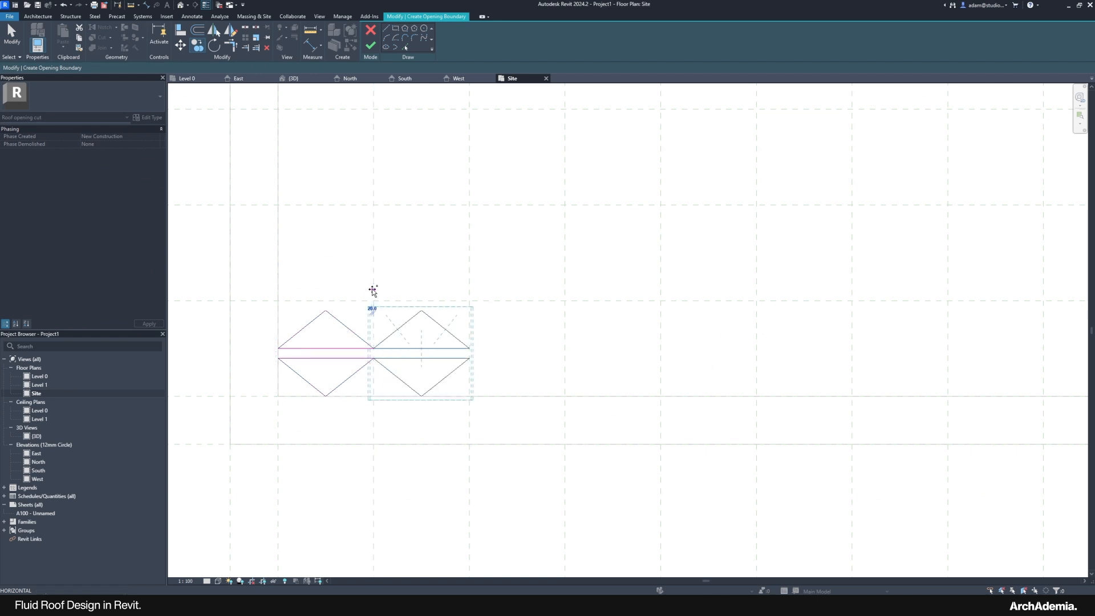
key("Escape")
Step: Check the 02_MVRDV_LAD_HQ_full.jpg reference image
scroll(358, 366, "up", 2)
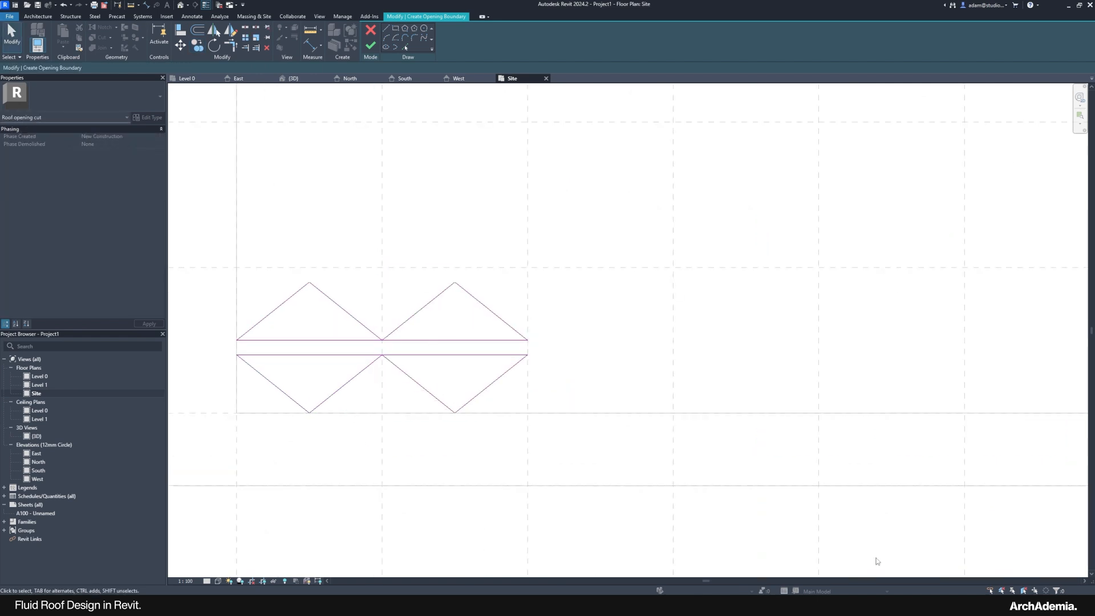
mouse_move(833, 605)
left_click(850, 570)
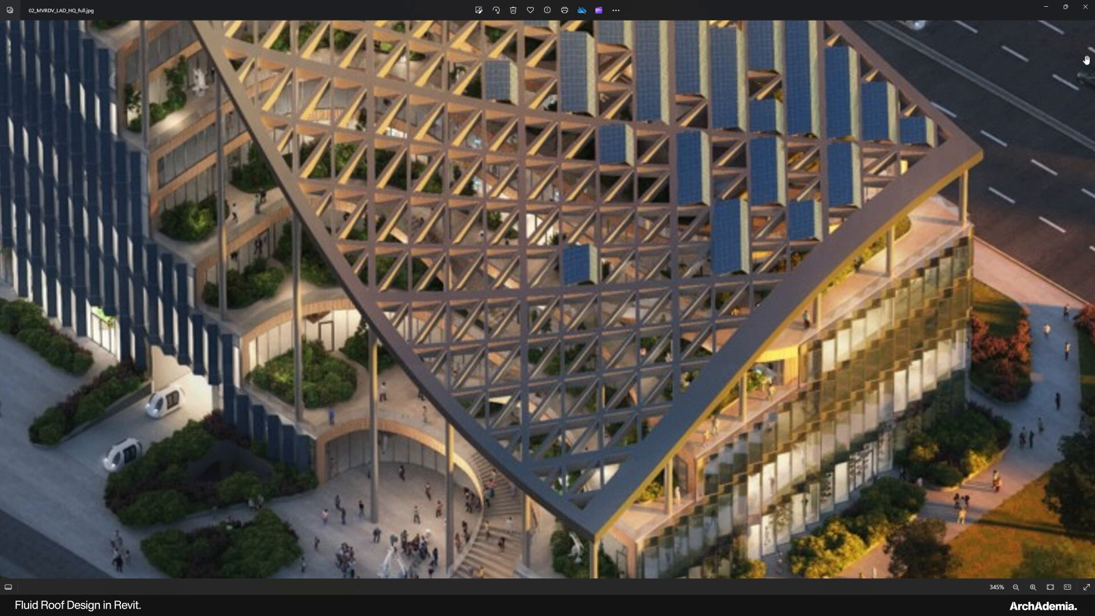
left_click(1045, 7)
Step: Copy the diamond sketch lines once more to the right
scroll(391, 379, "down", 2)
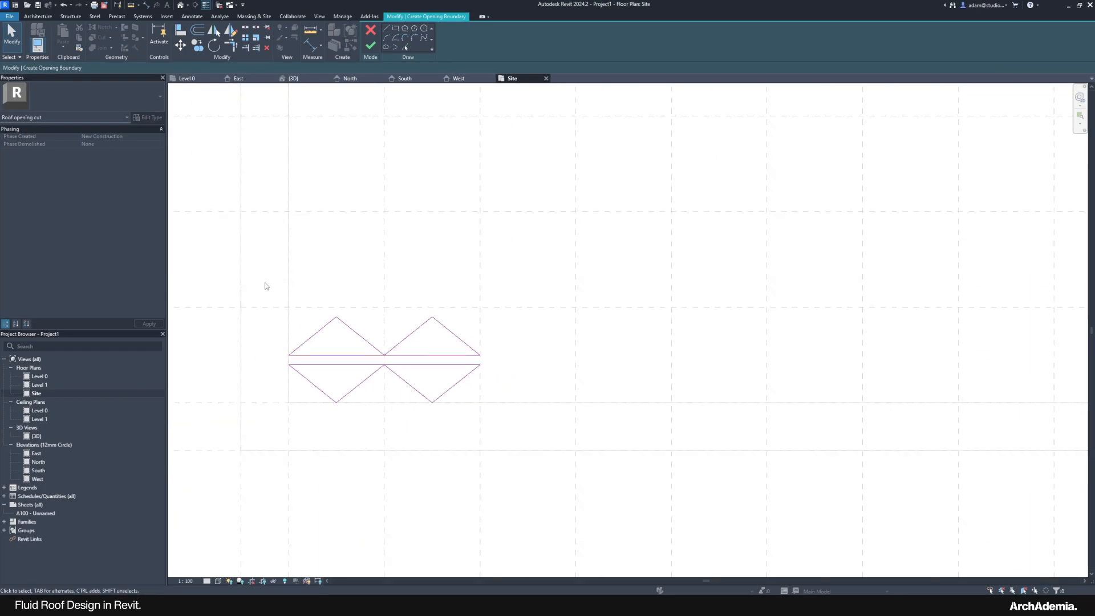
left_click_drag(264, 282, 523, 441)
key("c")
key("o")
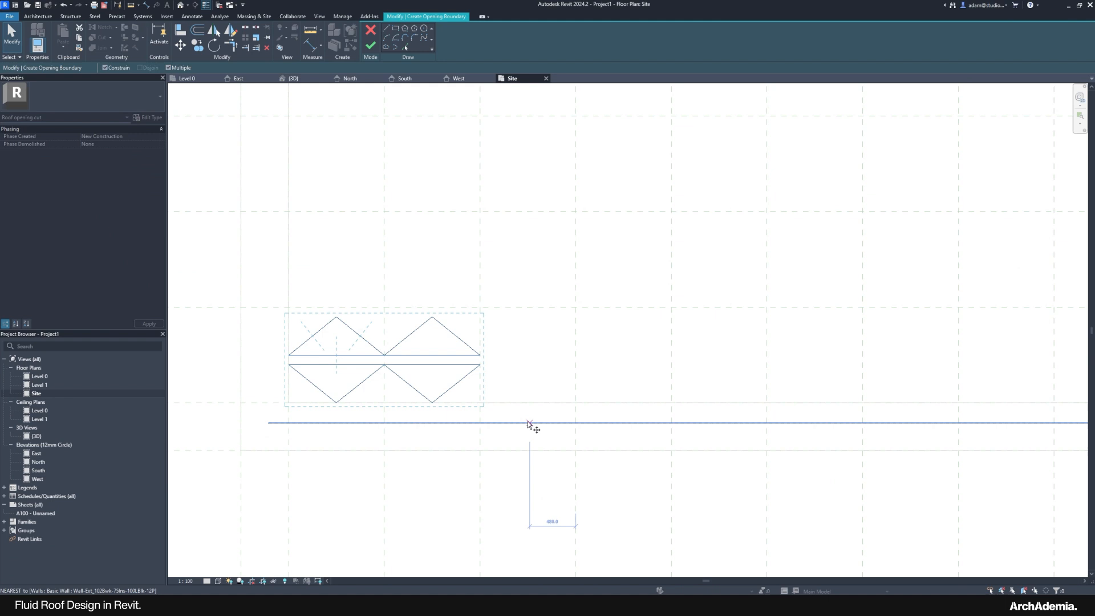
left_click(288, 324)
left_click(480, 324)
key("Escape")
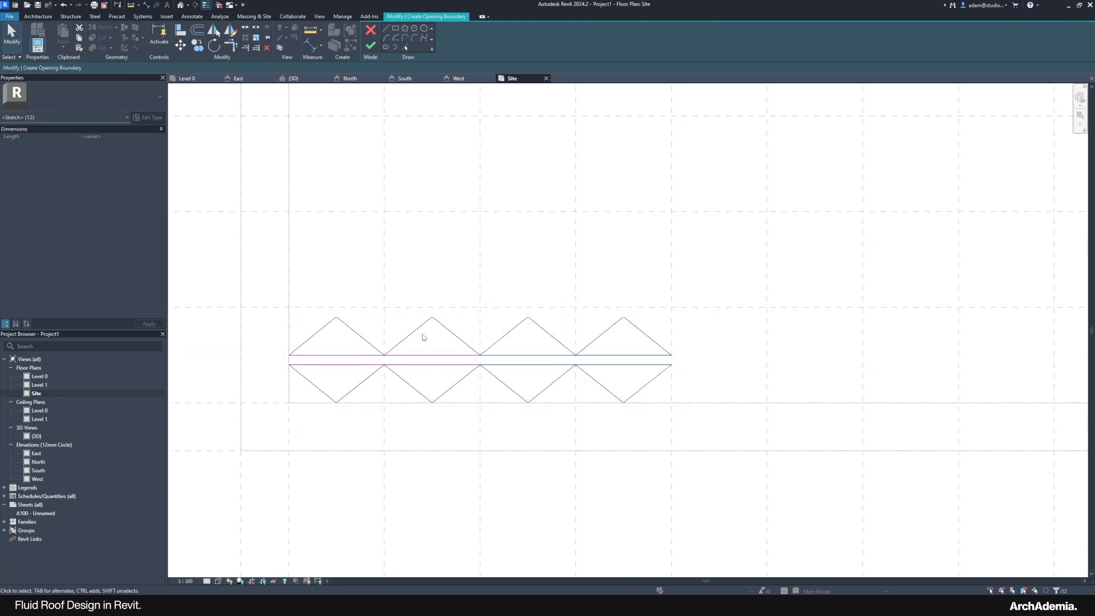
Step: Copy the four-diamond group end to end twice more rightward across the roof
left_click_drag(262, 274, 696, 420)
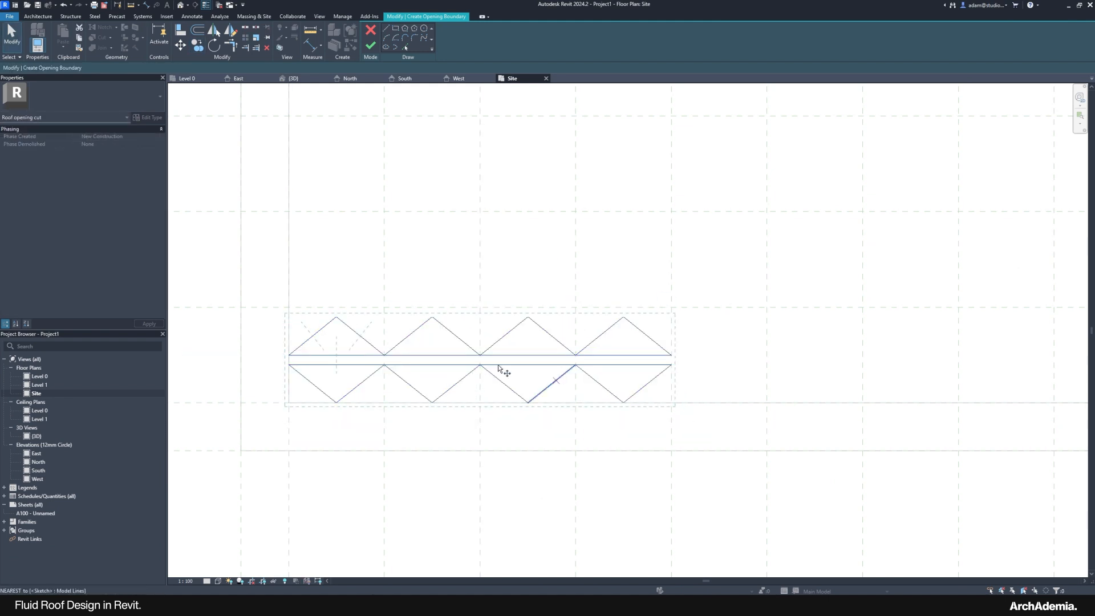
key("c")
key("o")
left_click(289, 321)
scroll(290, 320, "down", 2)
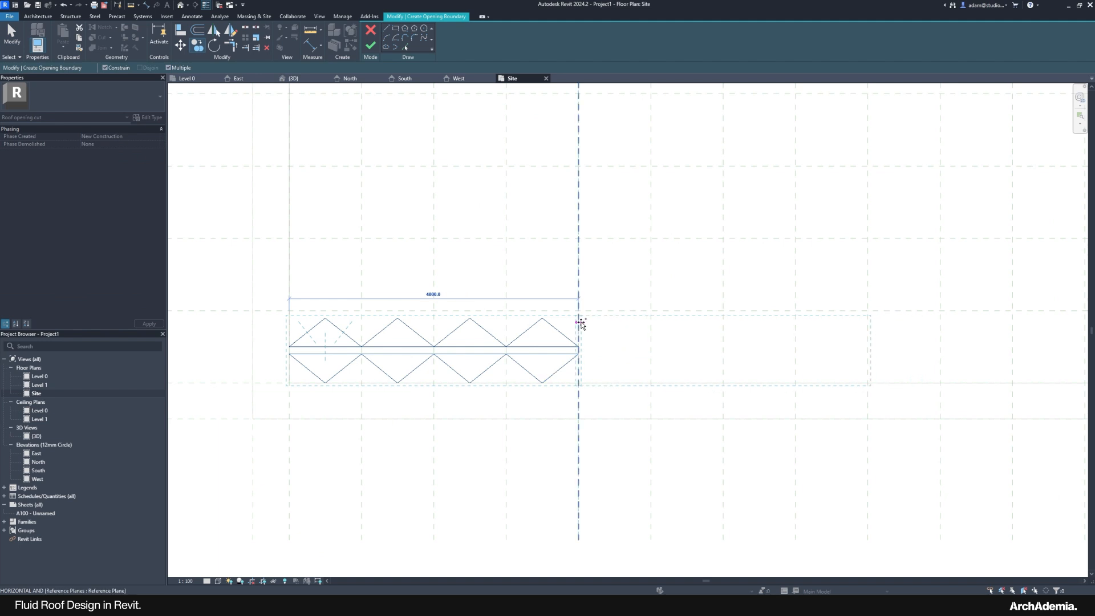
middle_click_drag(817, 337, 449, 330)
left_click(429, 323)
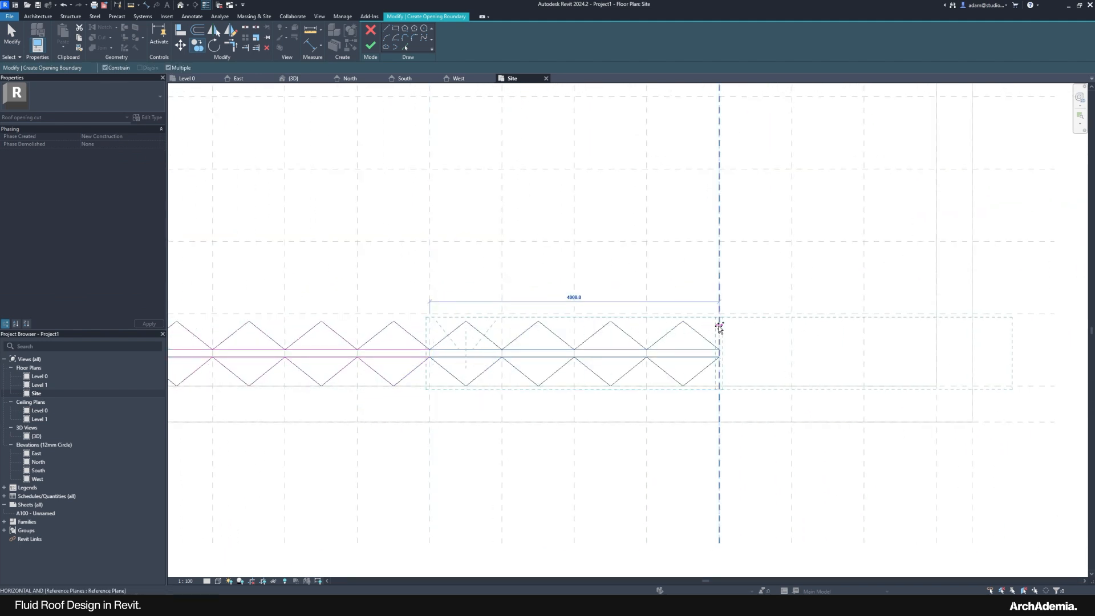
left_click(718, 325)
key("Escape")
key("Escape")
Step: Delete the surplus diamond at the row's right end
left_click_drag(931, 293, 1007, 418)
key("Delete")
scroll(981, 422, "down", 3)
mouse_move(254, 347)
left_mouse_down()
mouse_move(303, 374)
mouse_move(989, 436)
left_mouse_up()
Step: Copy the diamond row upward three times at 500 and 1000 offsets
key("c")
key("o")
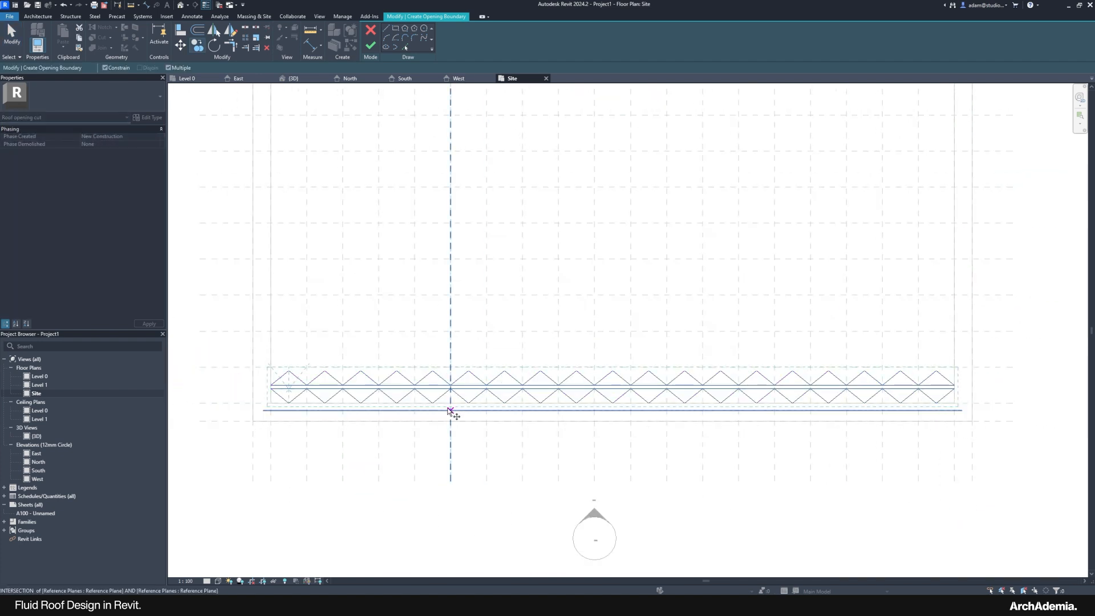
scroll(342, 402, "up", 2)
left_click(326, 406)
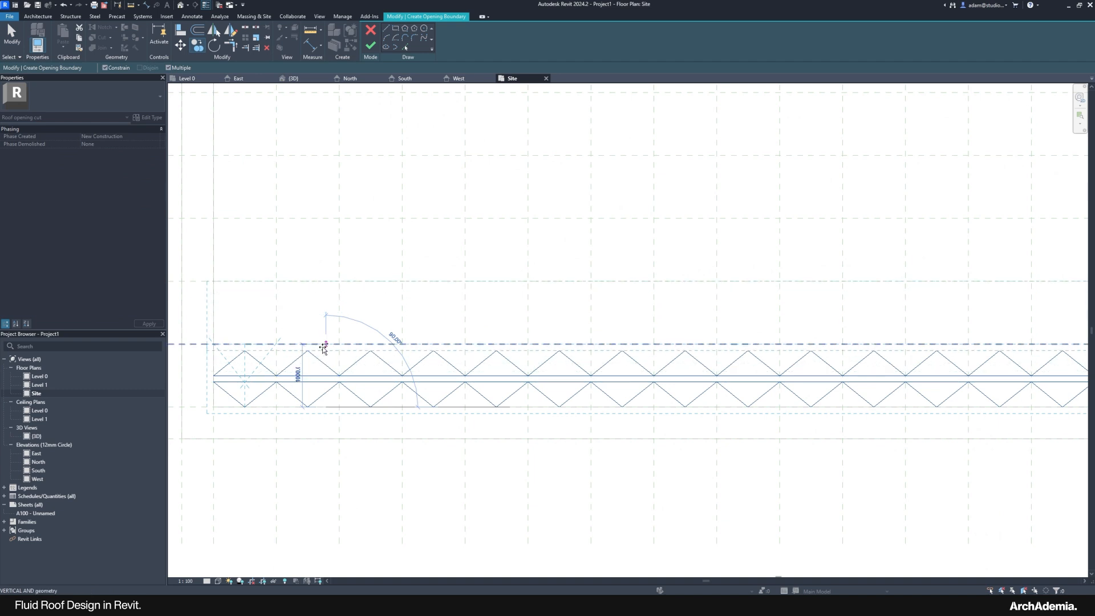
left_click(324, 345)
left_click(326, 282)
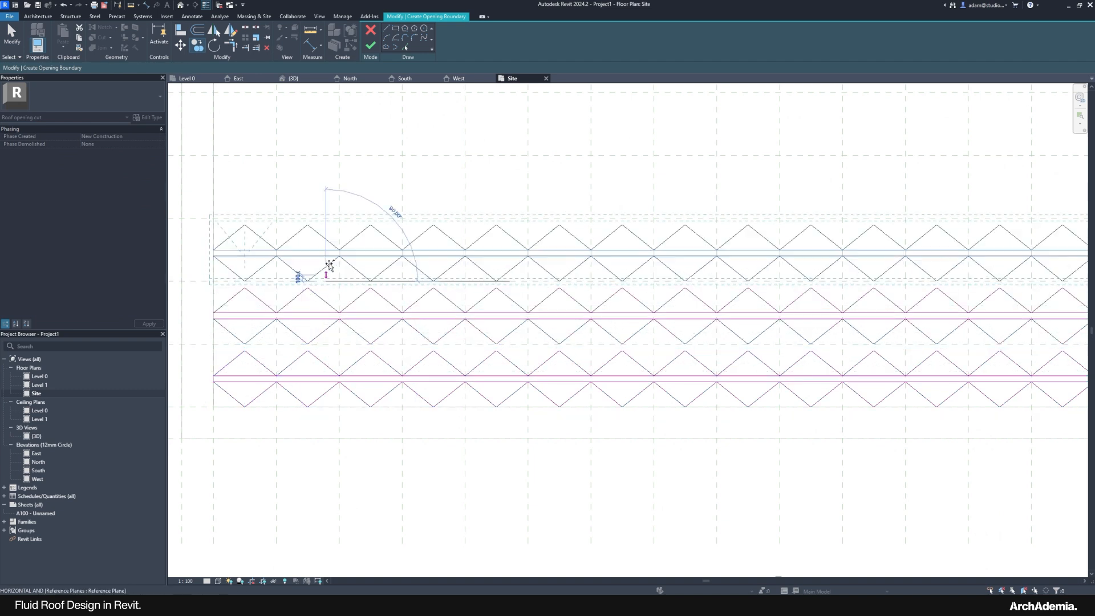
middle_click_drag(327, 218, 322, 285)
left_click(320, 286)
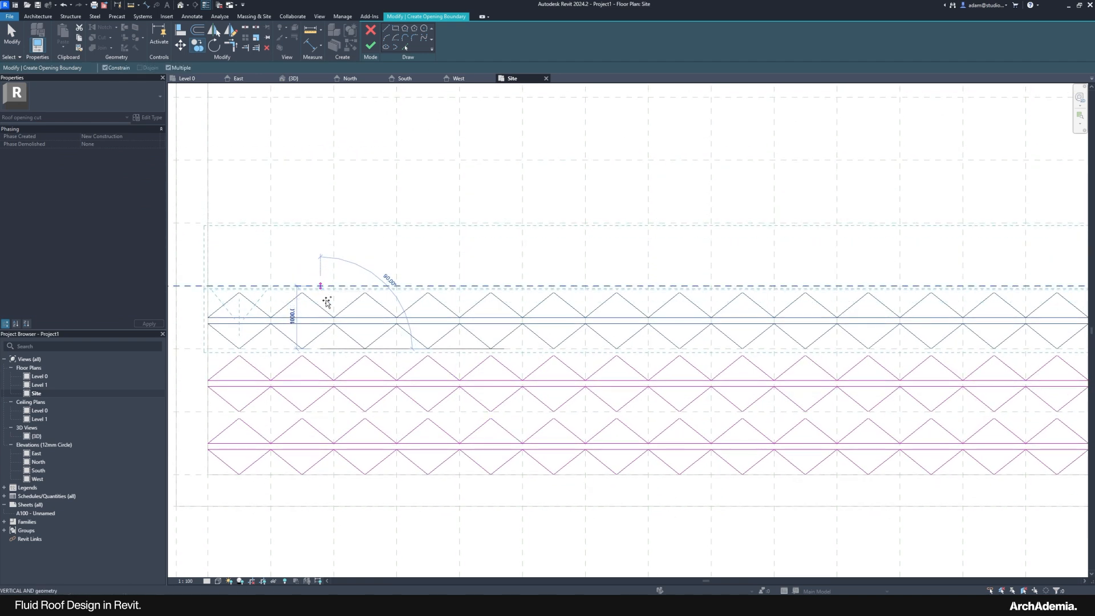
key("Escape")
key("Escape")
Step: Copy the whole set of diamond rows upward five times at 4000 spacing
scroll(369, 388, "down", 3)
scroll(229, 505, "down", 1)
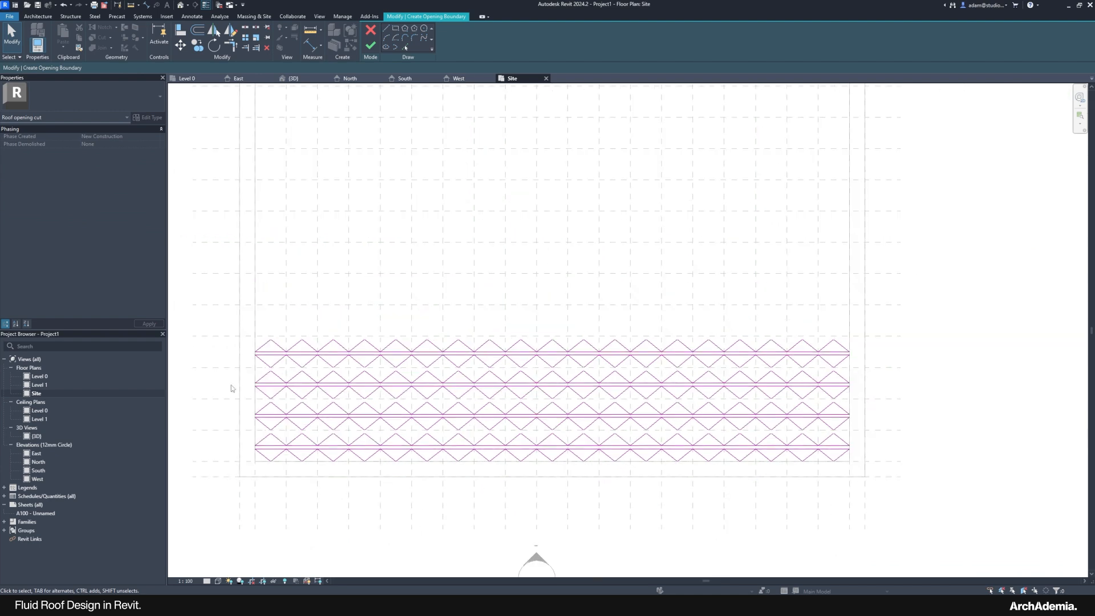
mouse_move(221, 305)
left_mouse_down()
mouse_move(447, 440)
mouse_move(906, 506)
left_mouse_up()
key("c")
key("o")
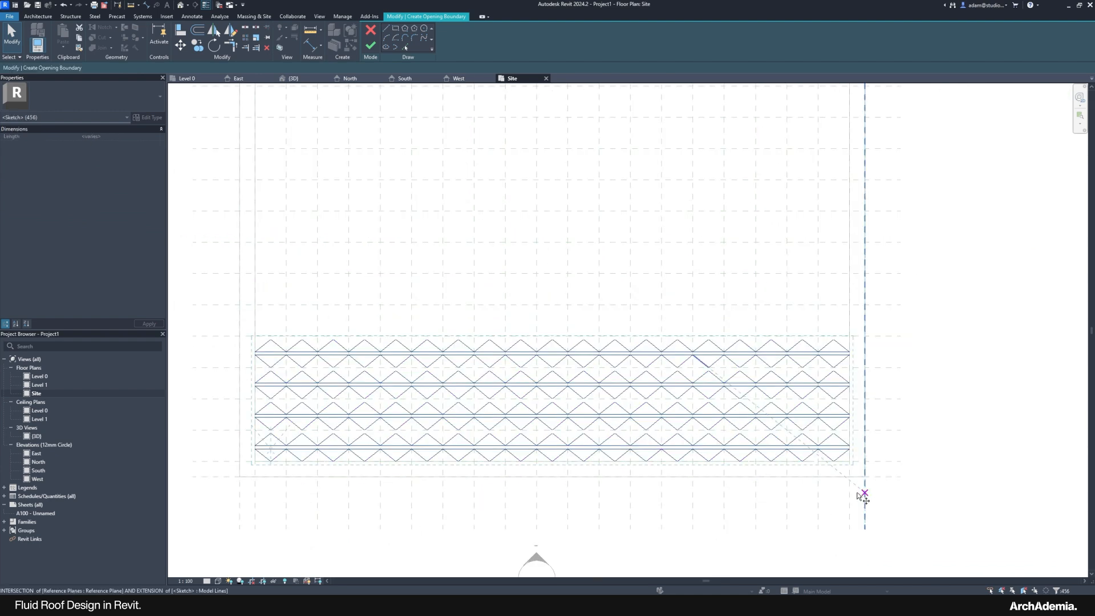
scroll(244, 440, "up", 3)
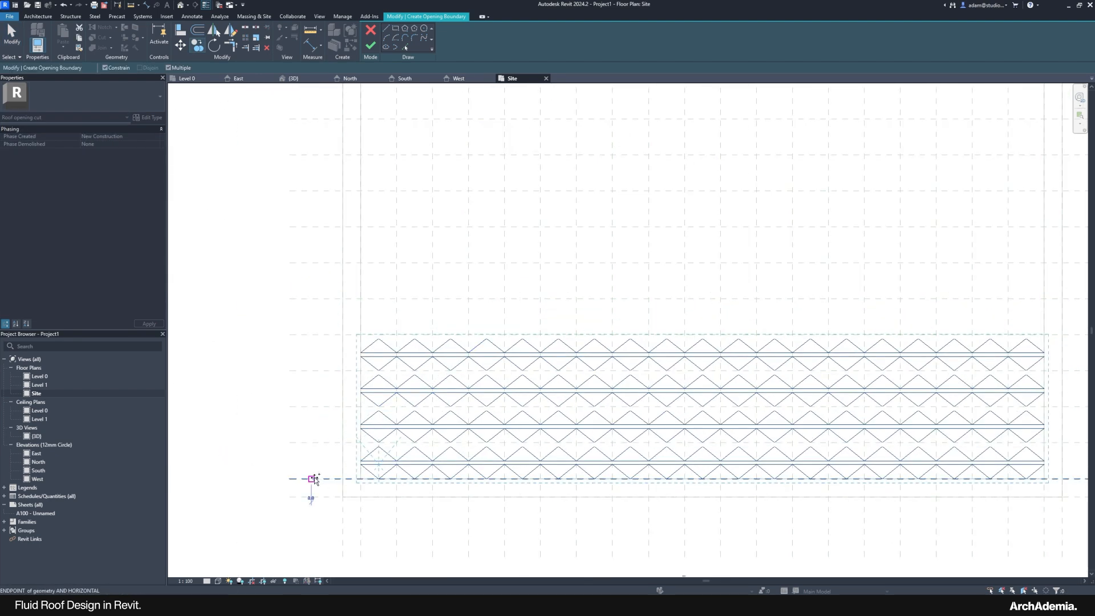
left_click(311, 479)
left_click(317, 333)
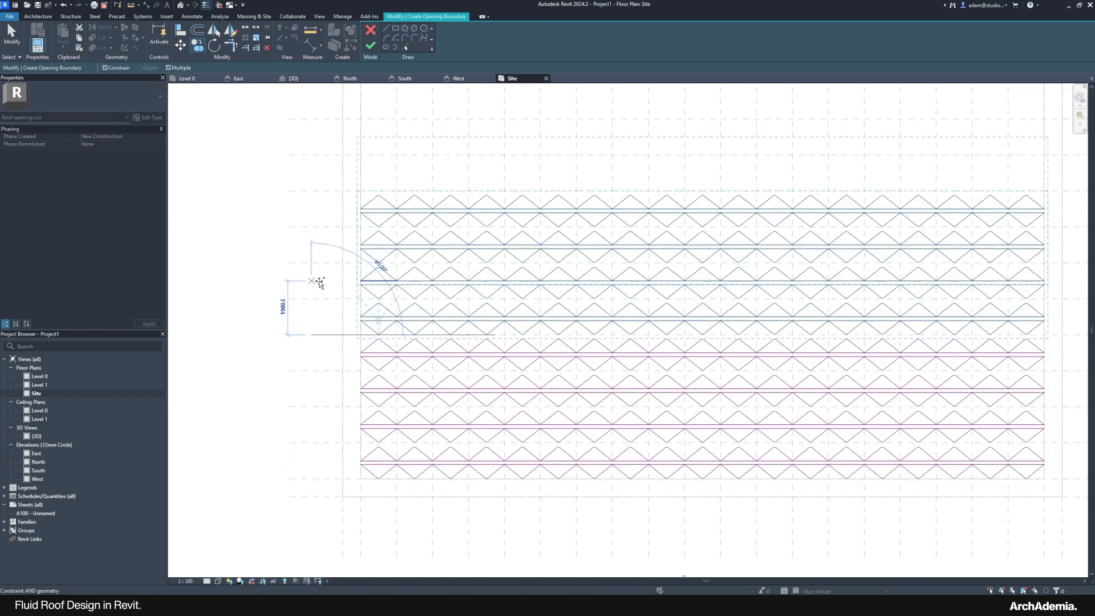
middle_click_drag(318, 281, 311, 376)
left_click(306, 290)
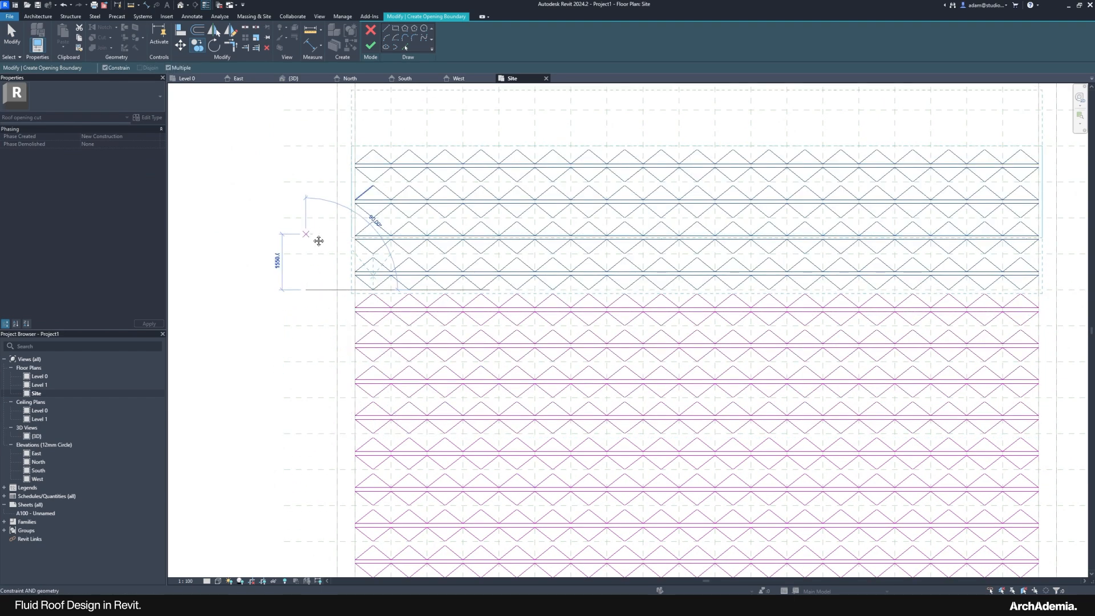
middle_click_drag(312, 234, 301, 352)
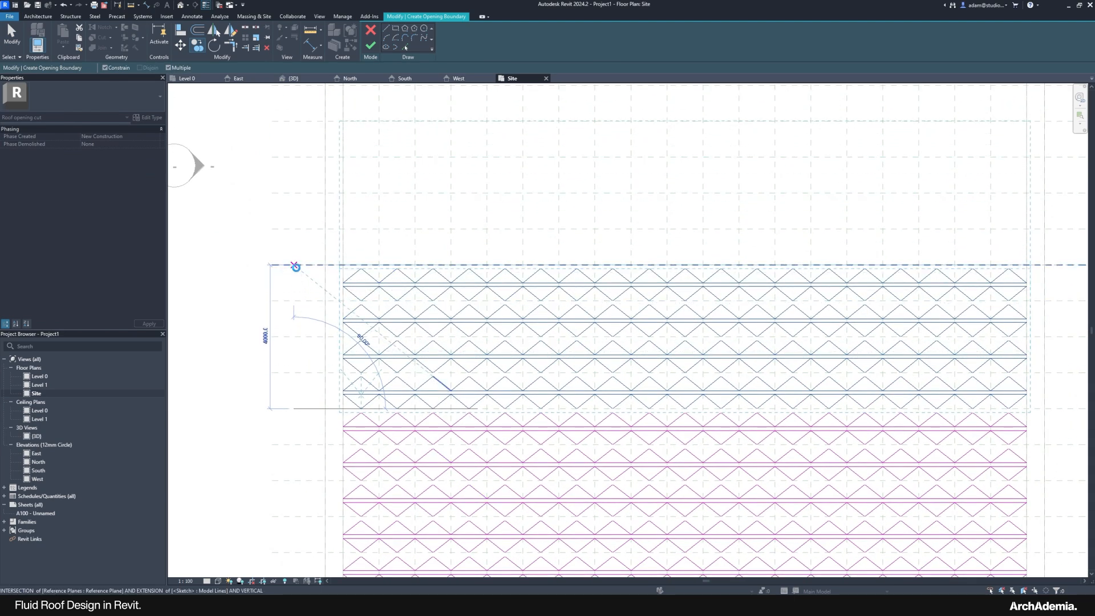
left_click(294, 264)
middle_click_drag(292, 158, 289, 347)
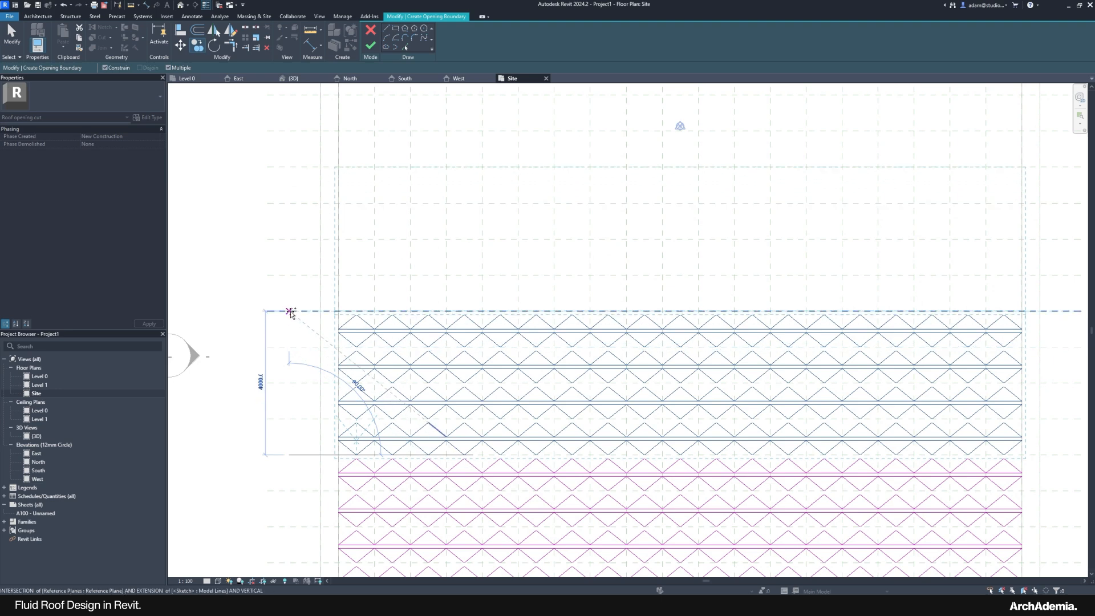
left_click(300, 226)
middle_click_drag(298, 179, 279, 327)
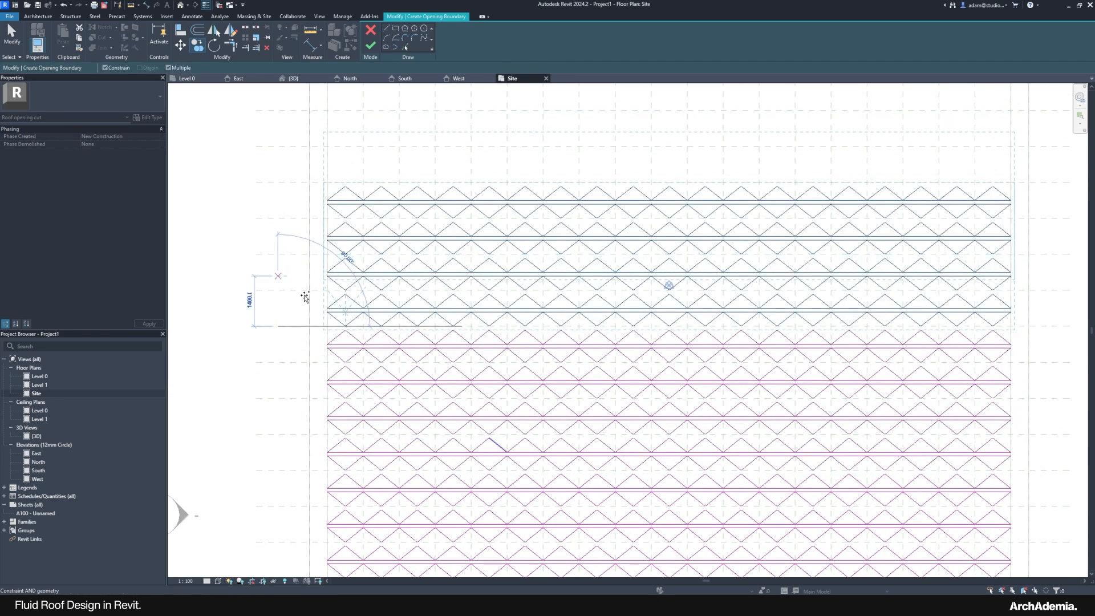
middle_click_drag(299, 190, 301, 330)
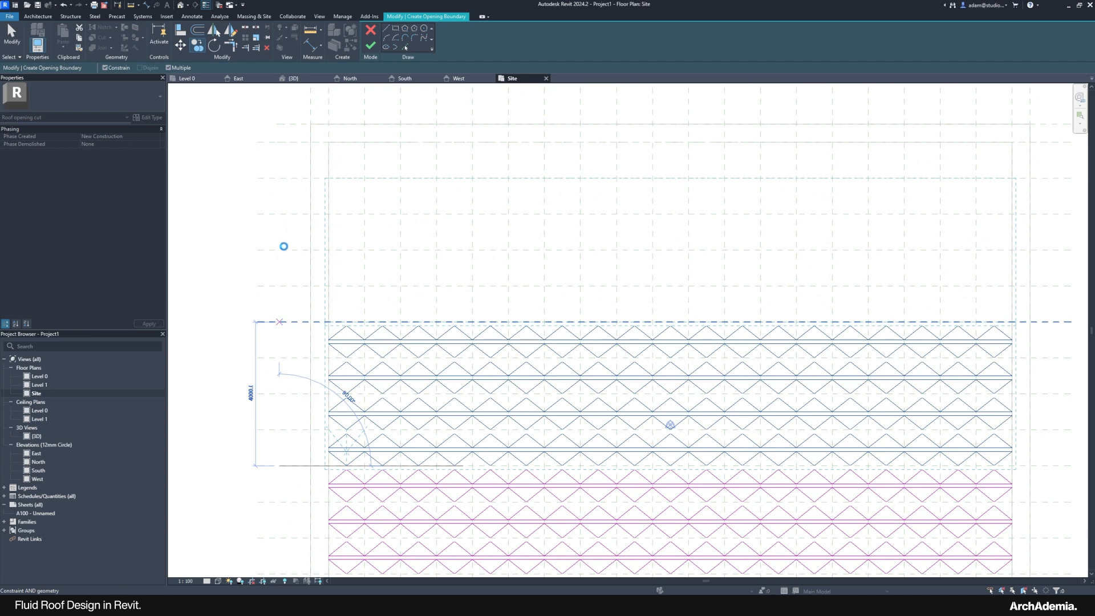
left_click(298, 220)
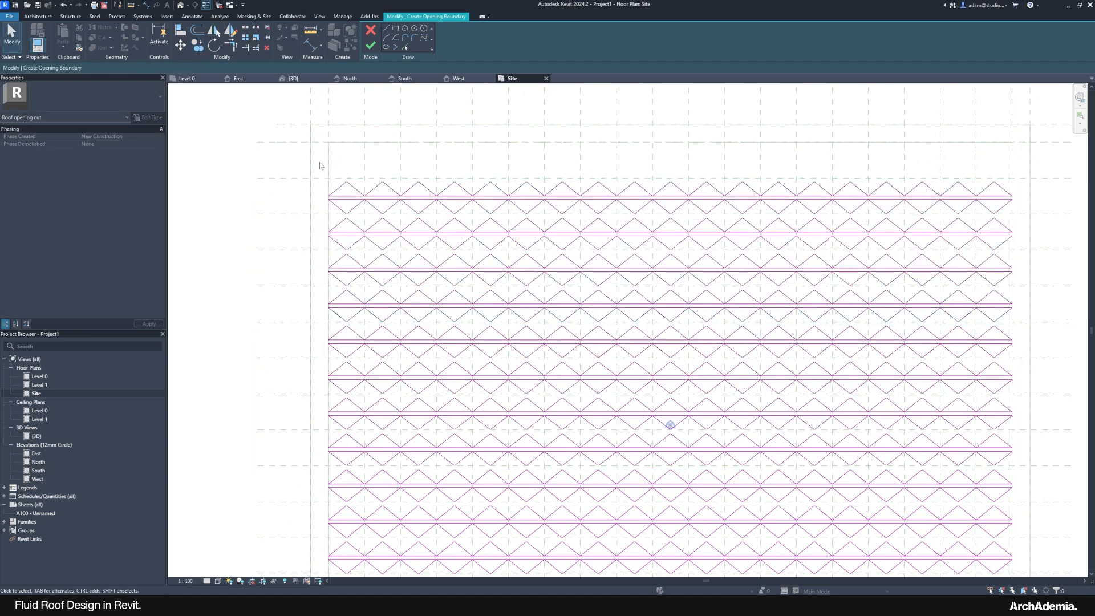
mouse_move(319, 165)
left_mouse_down()
mouse_move(567, 220)
mouse_move(1032, 226)
left_mouse_up()
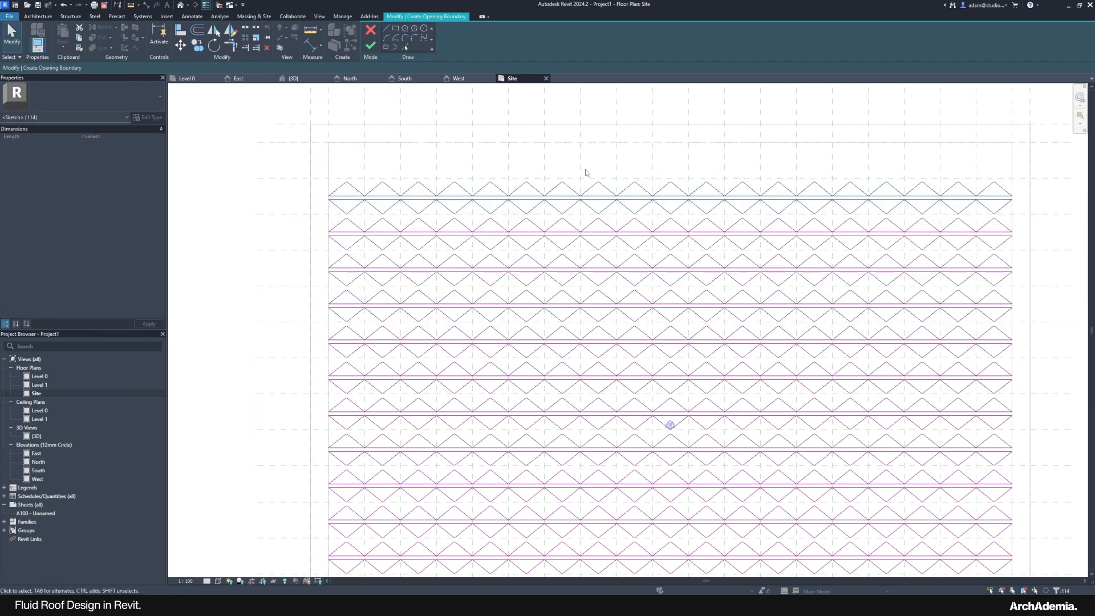
Step: Copy the top diamond row 1000 higher to complete the lattice
key("c")
key("o")
scroll(313, 144, "up", 3)
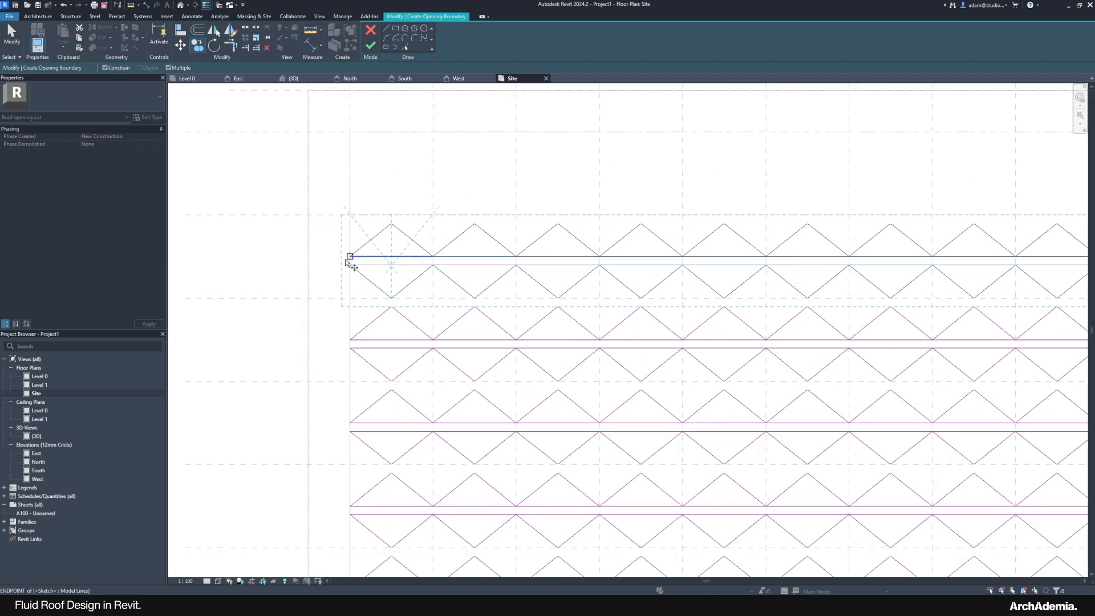
left_click(322, 298)
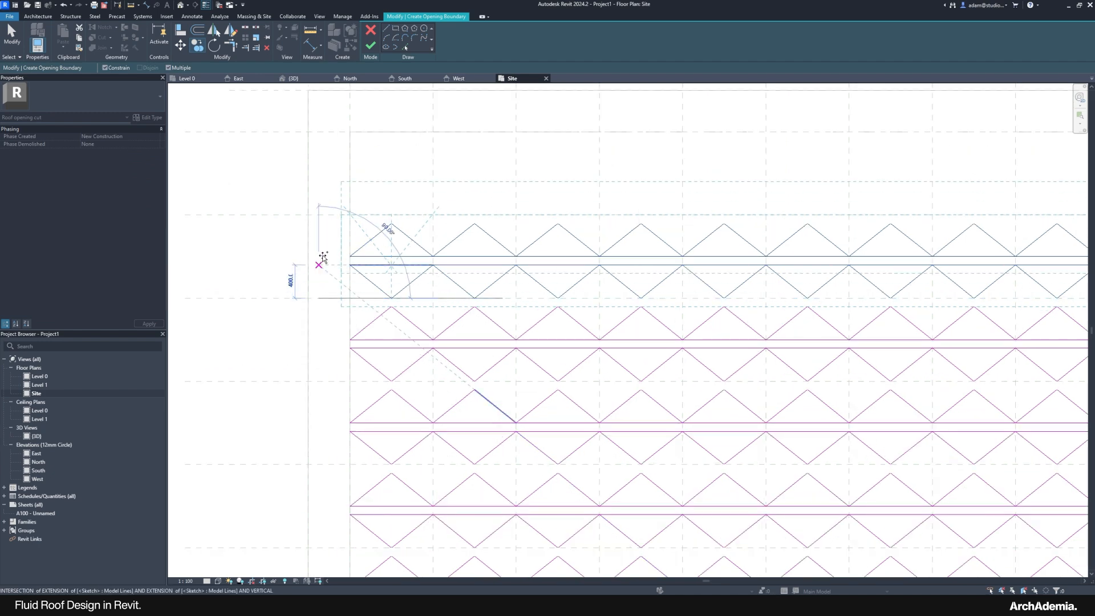
left_click(276, 192)
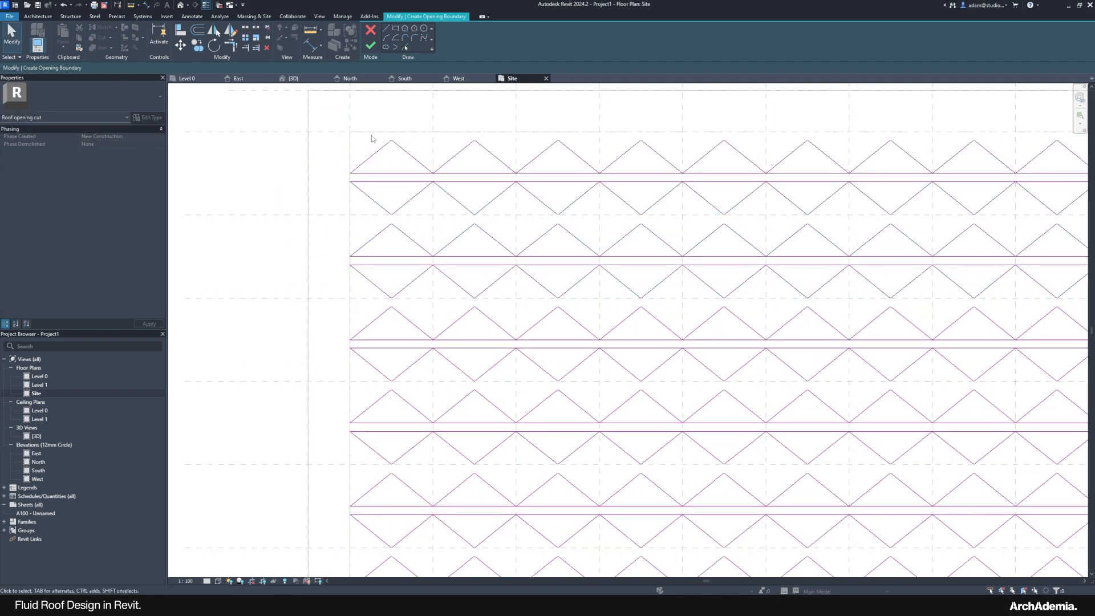
scroll(371, 135, "down", 6)
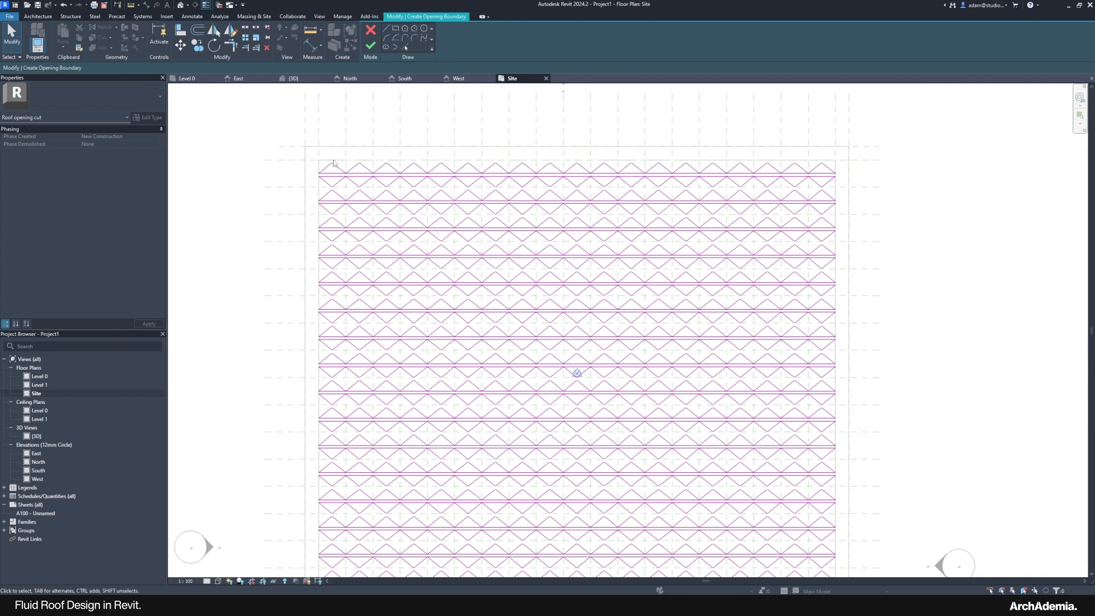
scroll(334, 164, "up", 2)
scroll(333, 165, "down", 3)
scroll(331, 169, "up", 3)
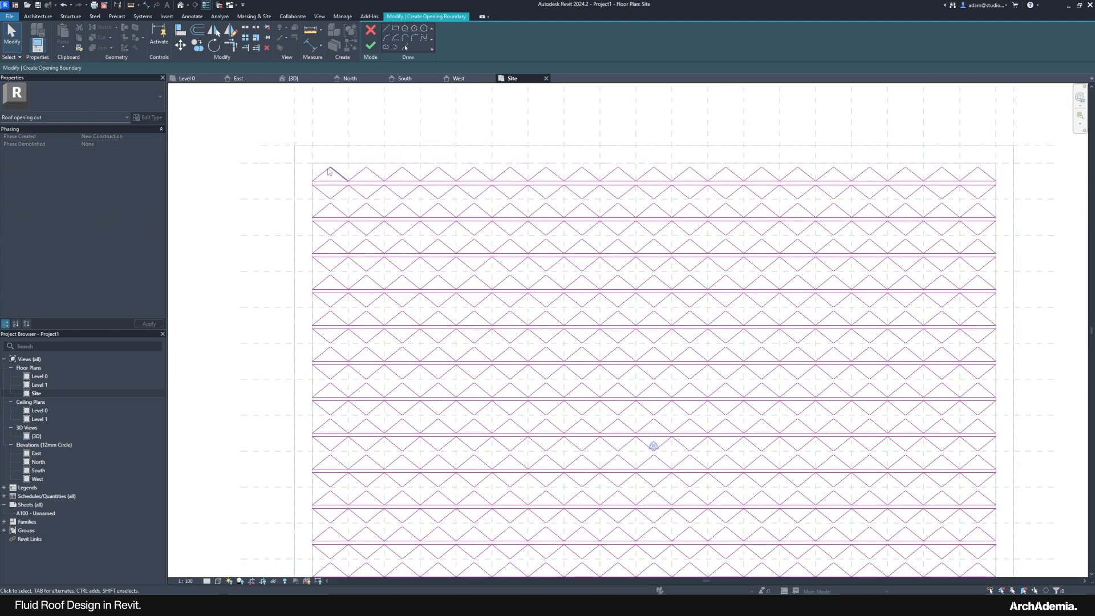
scroll(329, 171, "down", 4)
middle_click_drag(349, 533, 354, 497)
scroll(335, 518, "up", 2)
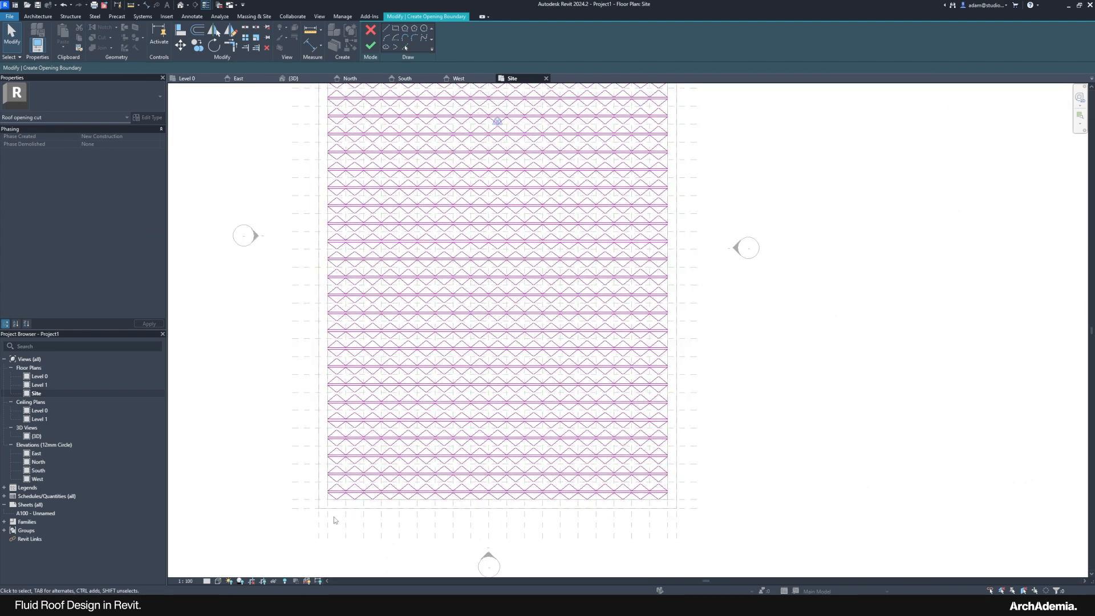
scroll(334, 516, "down", 2)
Step: Select part of the triangle pattern, start a boundary line, then cancel it
left_click_drag(317, 163, 553, 511)
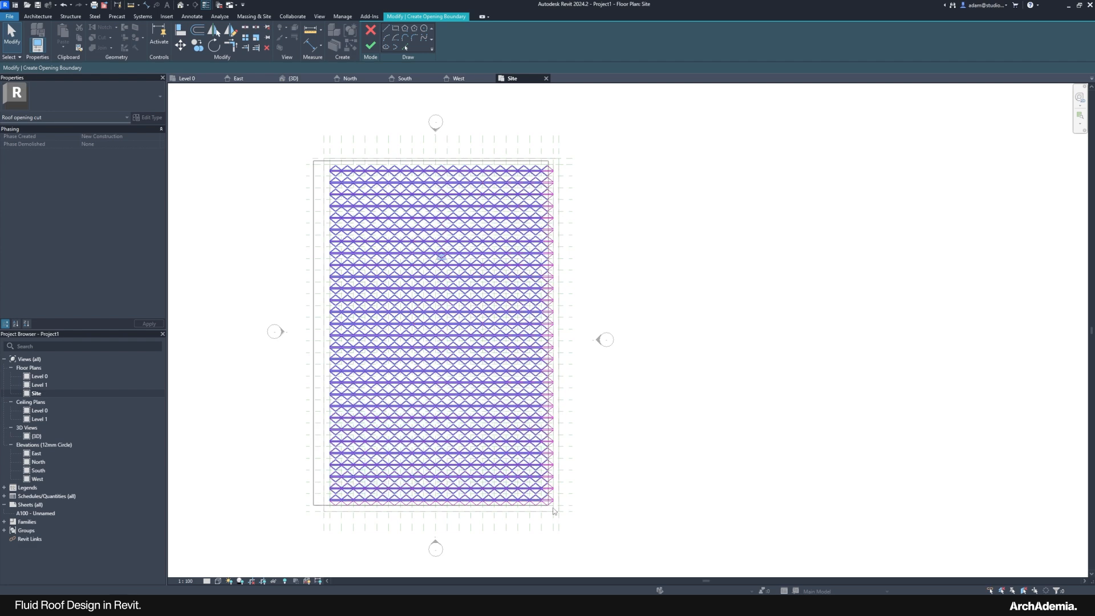
scroll(556, 163, "up", 6)
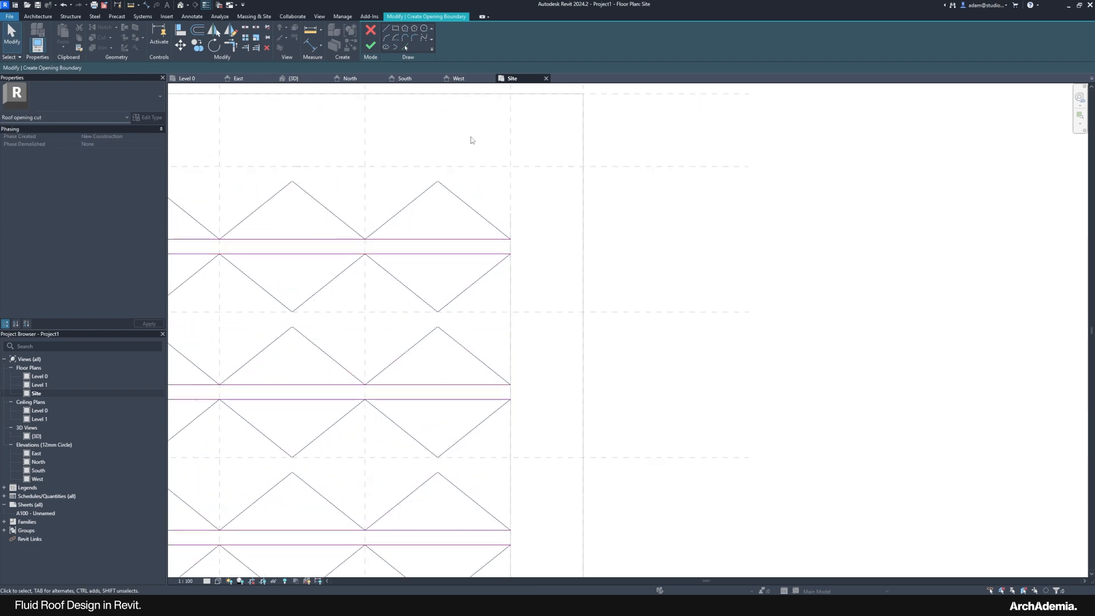
left_click(386, 28)
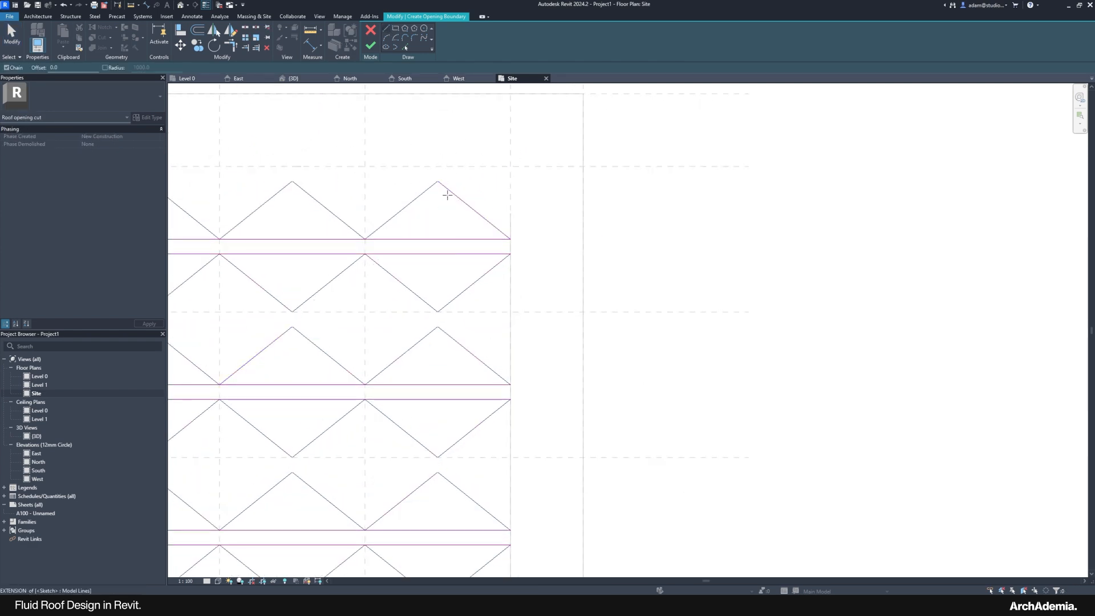
left_click(438, 181)
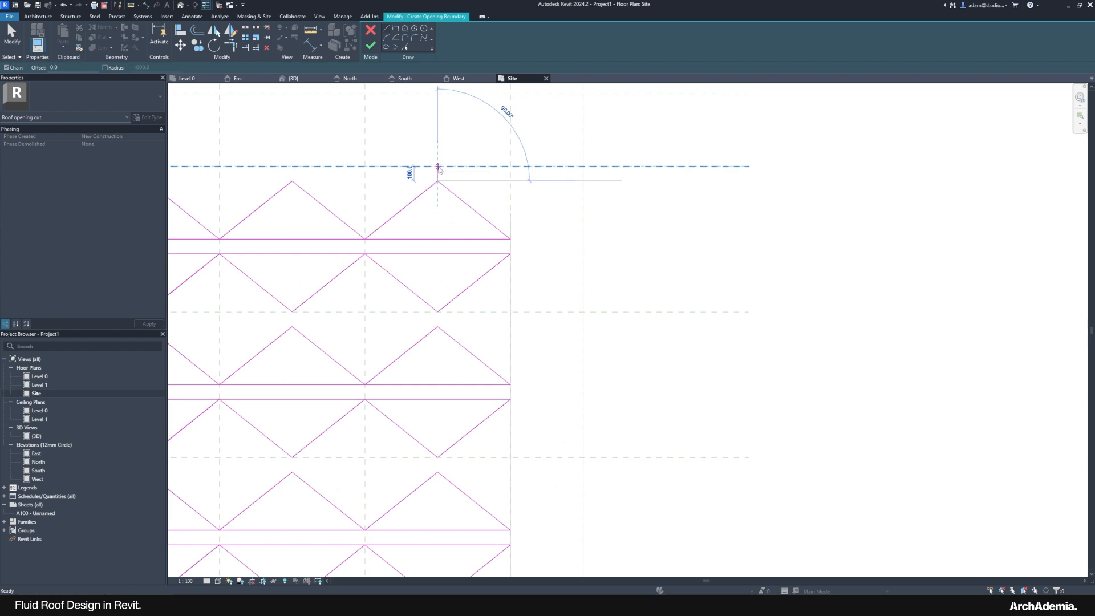
key("Escape")
key("Escape")
scroll(577, 153, "down", 8)
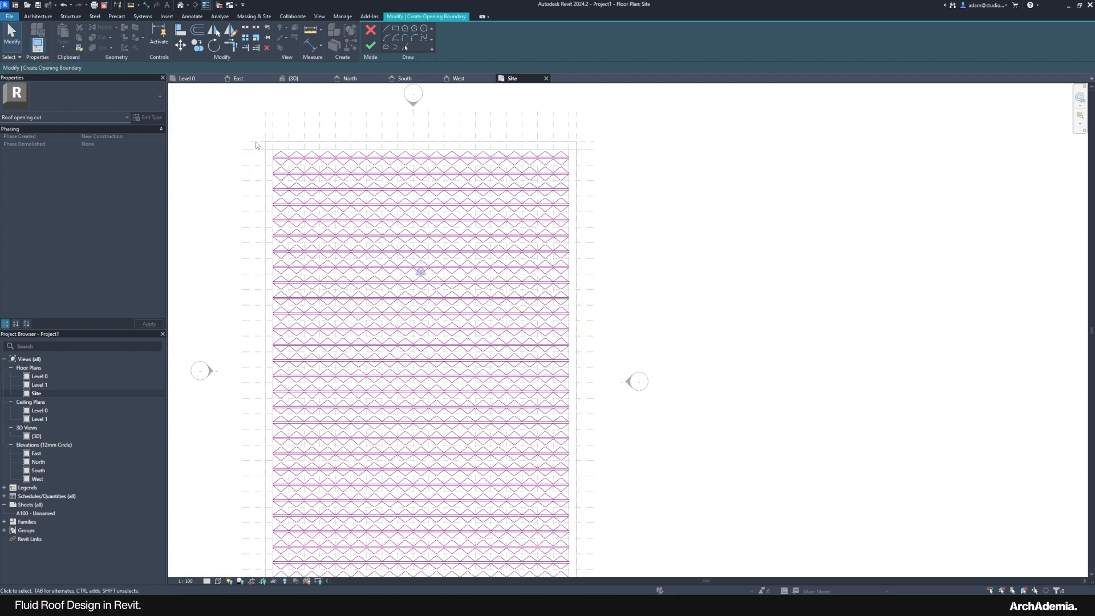
scroll(271, 165, "down", 1)
Step: Move the entire triangular sketch pattern 50 upward with MV
left_click_drag(257, 140, 541, 552)
key("m")
key("v")
scroll(526, 151, "up", 10)
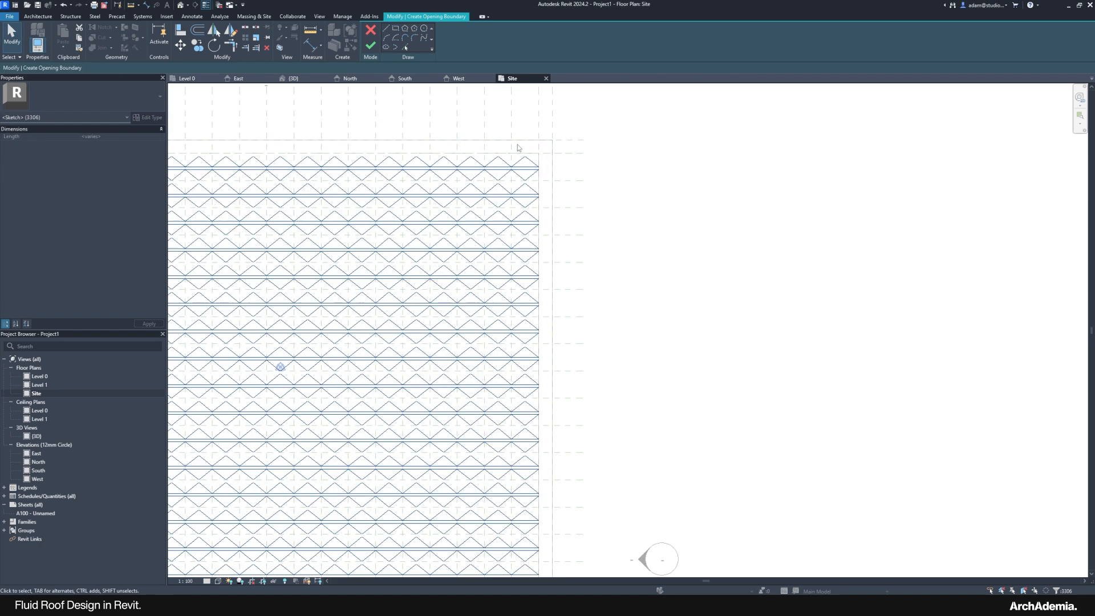
scroll(549, 164, "up", 1)
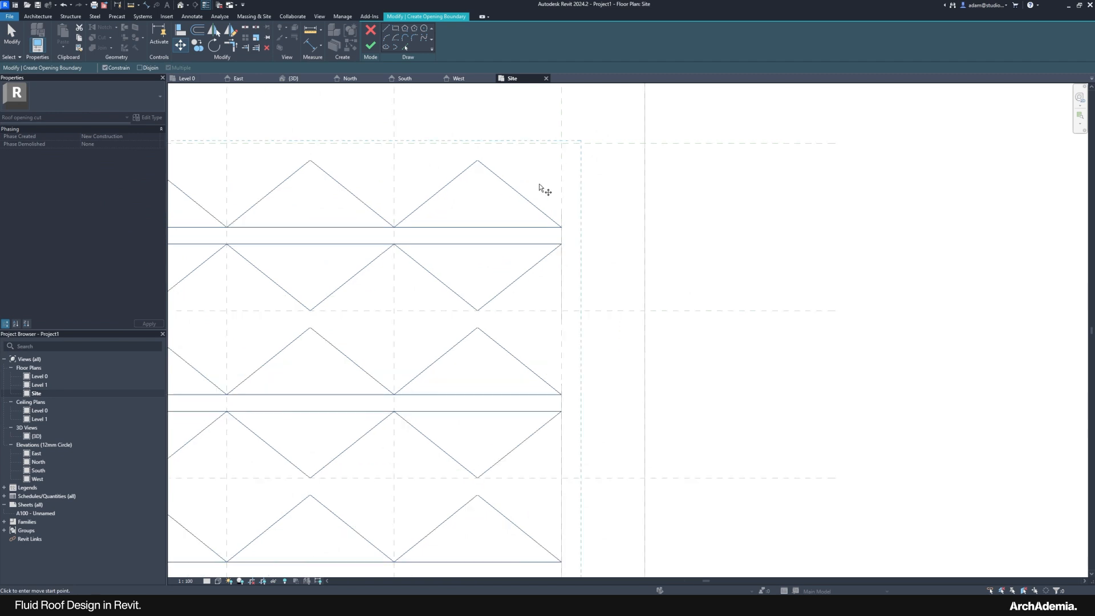
left_click(539, 184)
type("5")
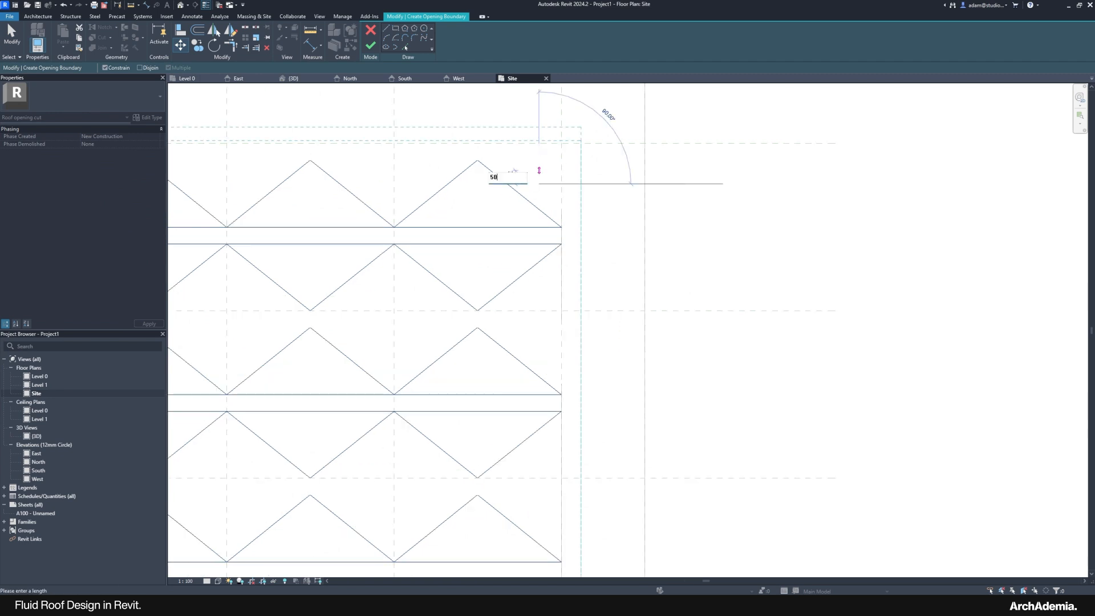
type("0")
key("Return")
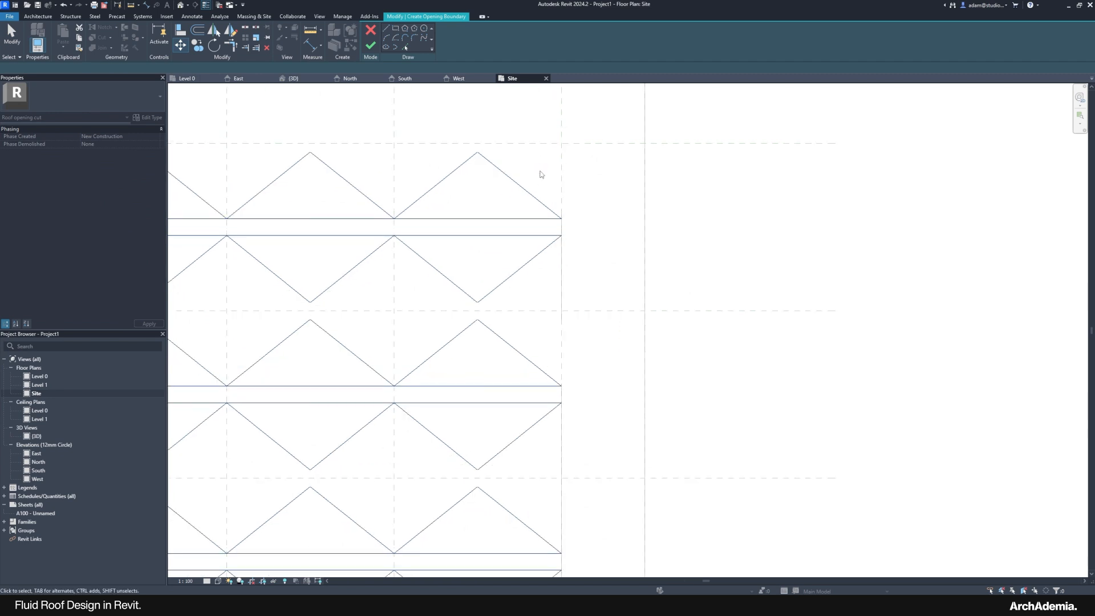
scroll(525, 163, "down", 6)
scroll(525, 162, "down", 4)
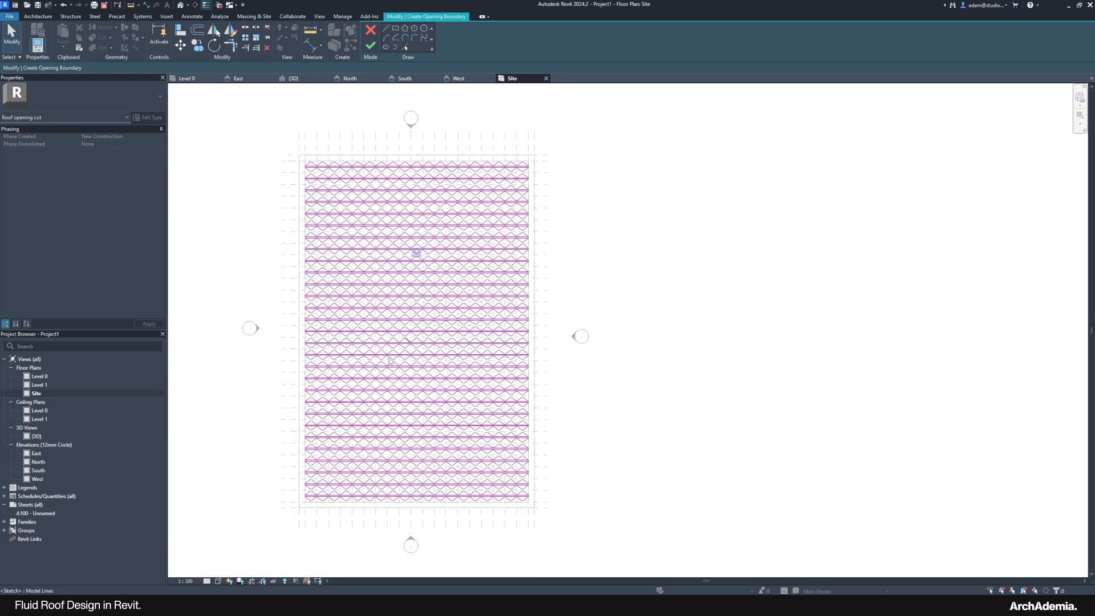
middle_click_drag(377, 414, 391, 380)
scroll(390, 401, "up", 3)
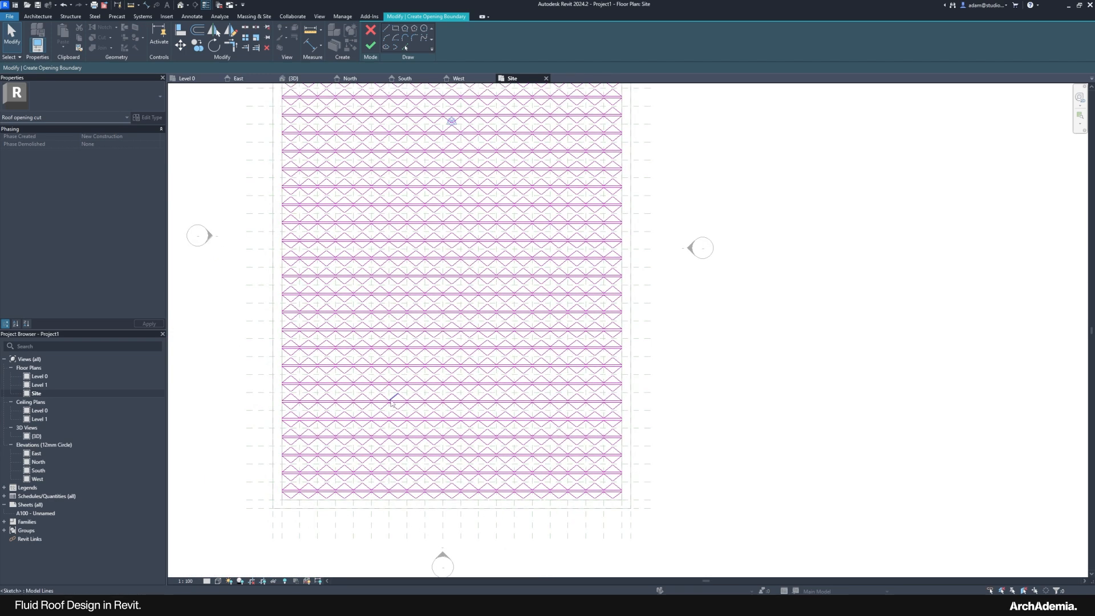
Step: Try finishing the triangle opening sketch, dismiss the 'Lines cannot intersect' error and select a flagged line
left_click(371, 47)
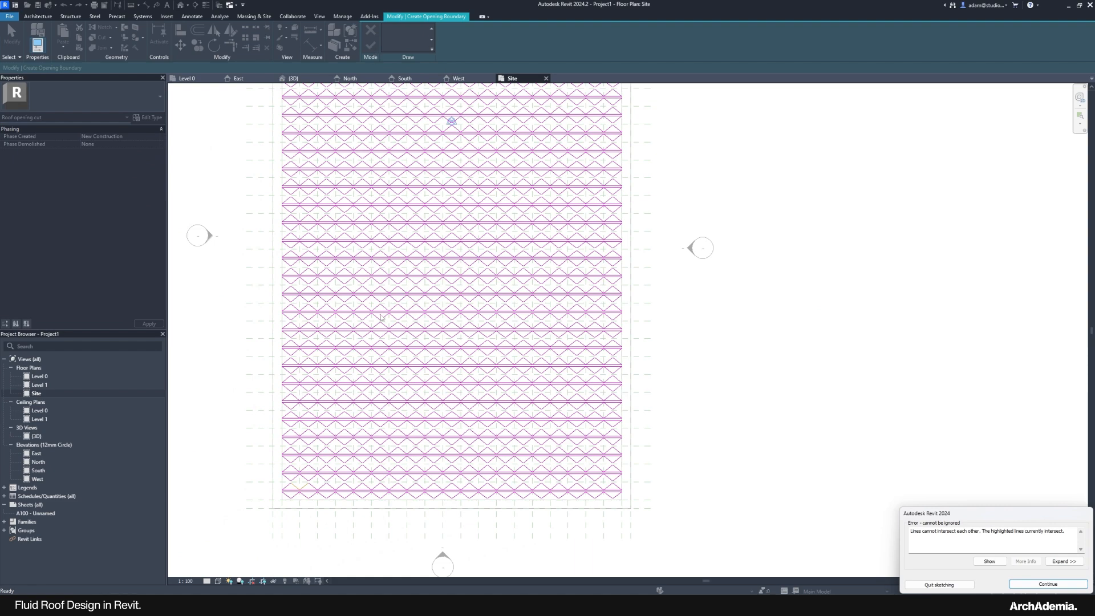
scroll(425, 468, "down", 3)
middle_click_drag(428, 144, 430, 188)
scroll(429, 188, "up", 3)
scroll(303, 202, "up", 3)
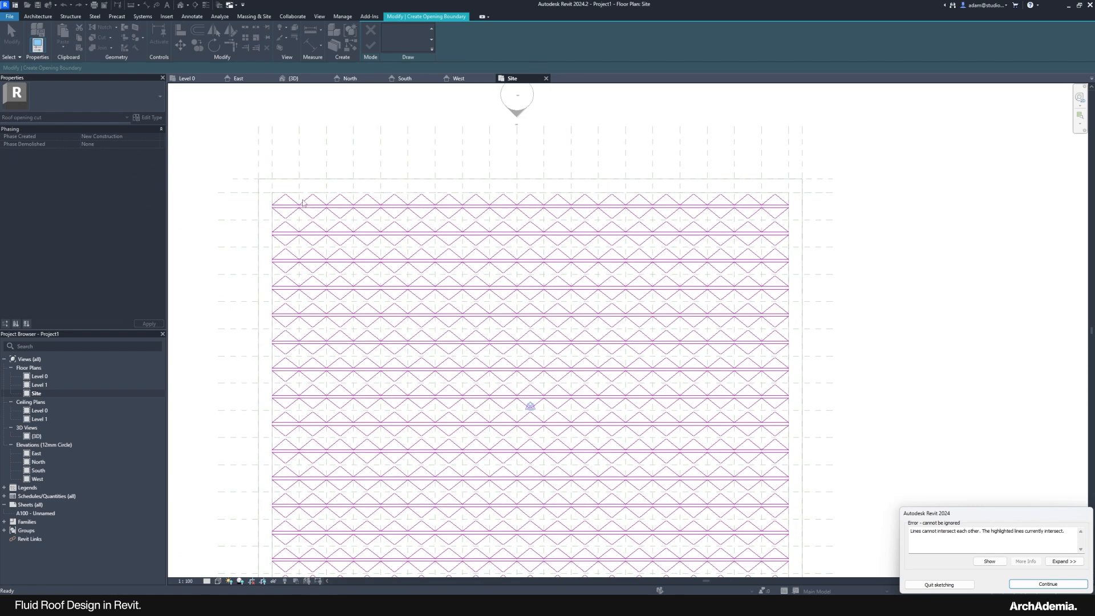
scroll(278, 222, "up", 4)
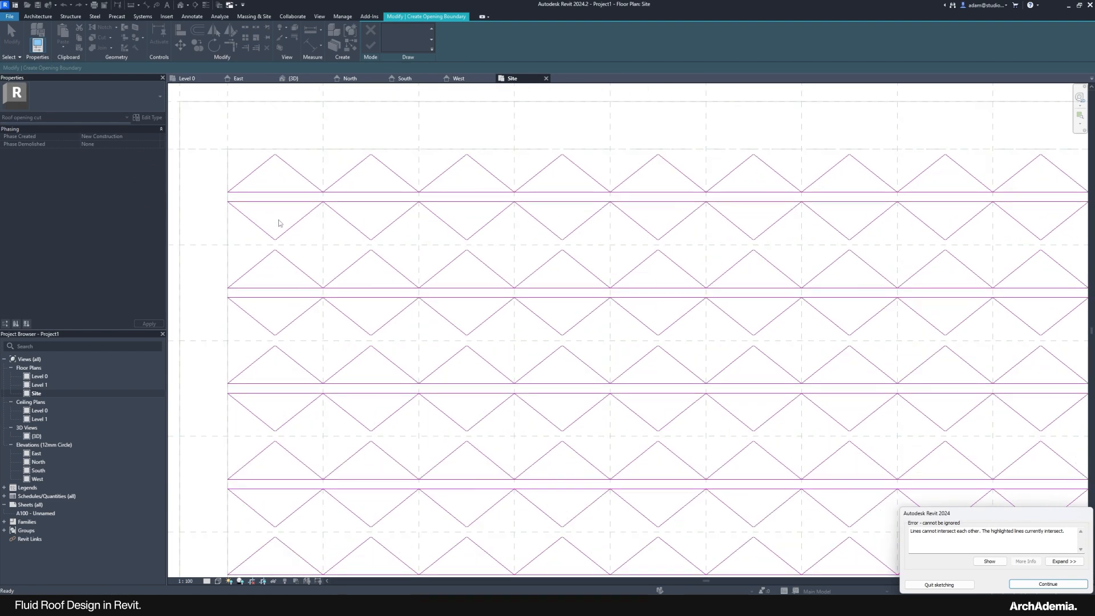
scroll(369, 151, "down", 5)
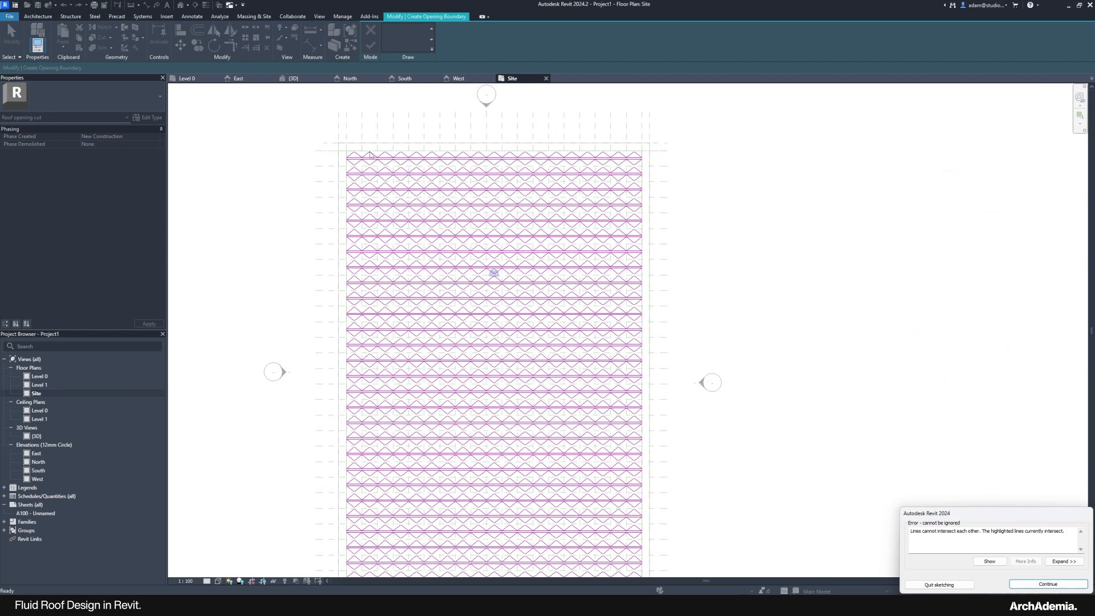
scroll(470, 565, "up", 2)
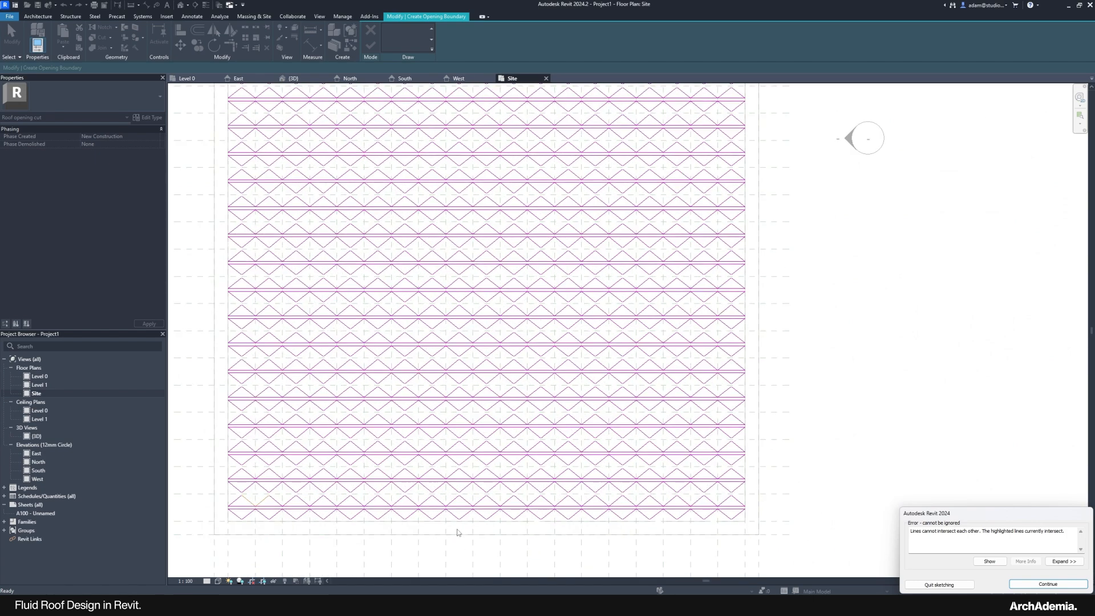
scroll(278, 467, "up", 2)
scroll(277, 468, "up", 3)
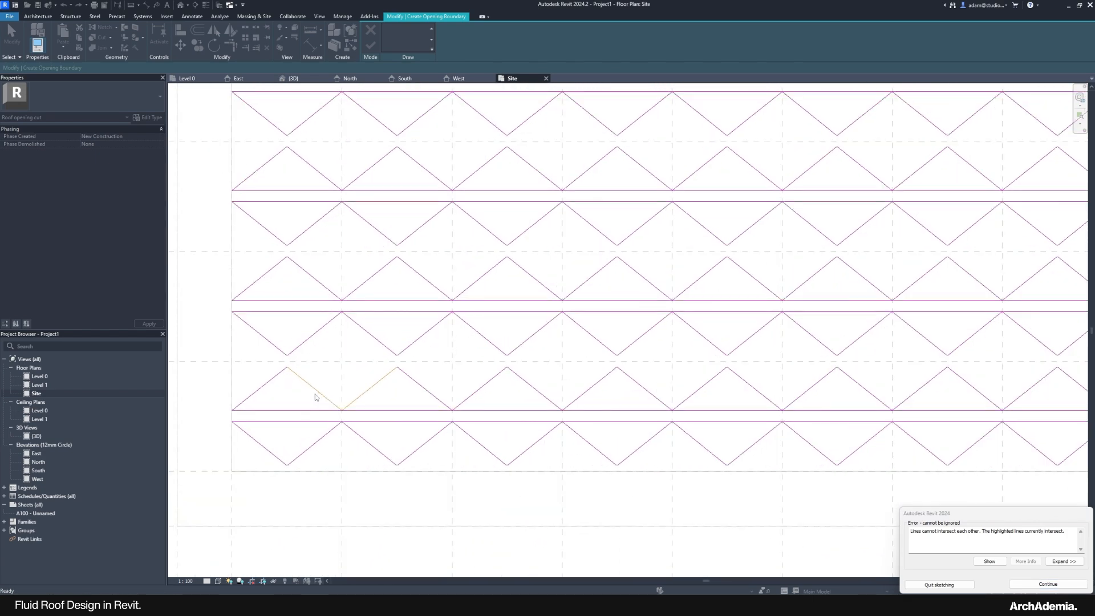
left_click(1038, 583)
left_click(399, 394)
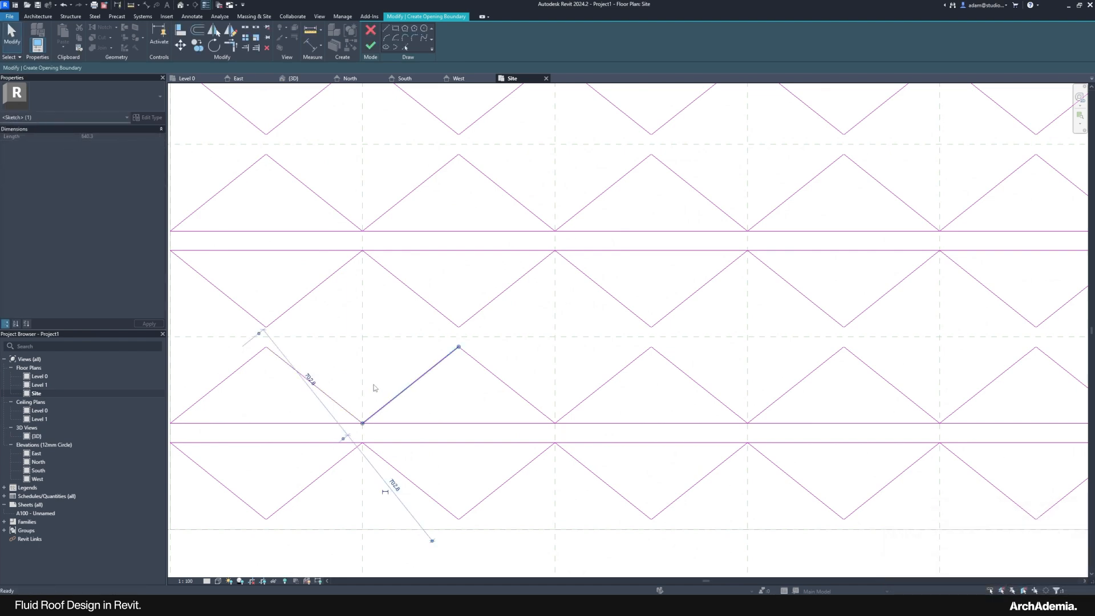
Step: Select the neighbouring intersecting sketch line, then zoom out to view the whole triangle grid
left_click(320, 390)
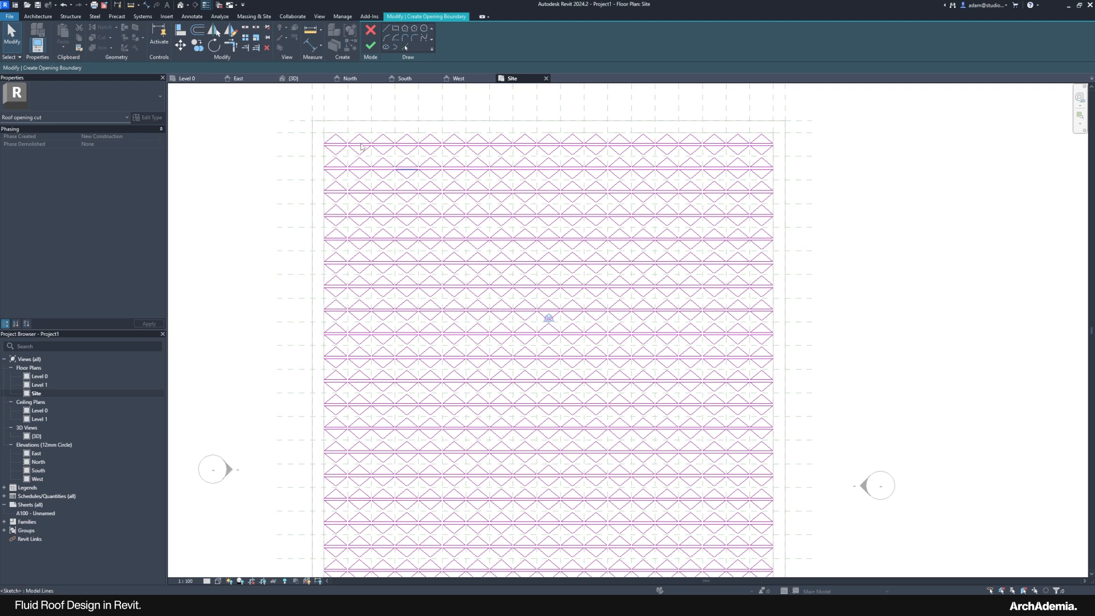
scroll(339, 143, "up", 5)
scroll(407, 196, "up", 3)
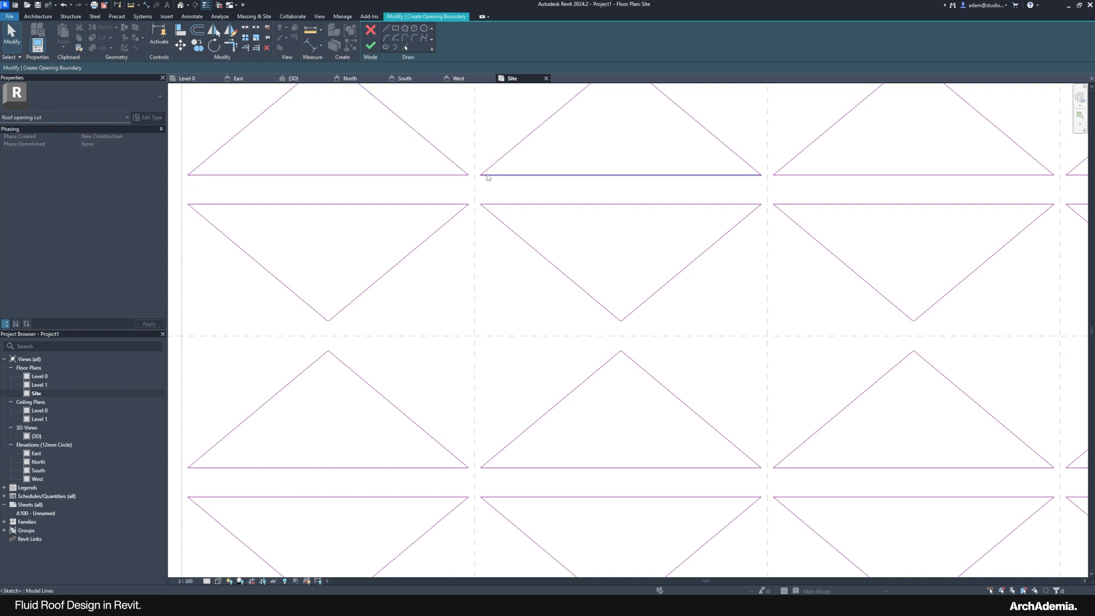
scroll(424, 200, "down", 3)
scroll(424, 200, "up", 4)
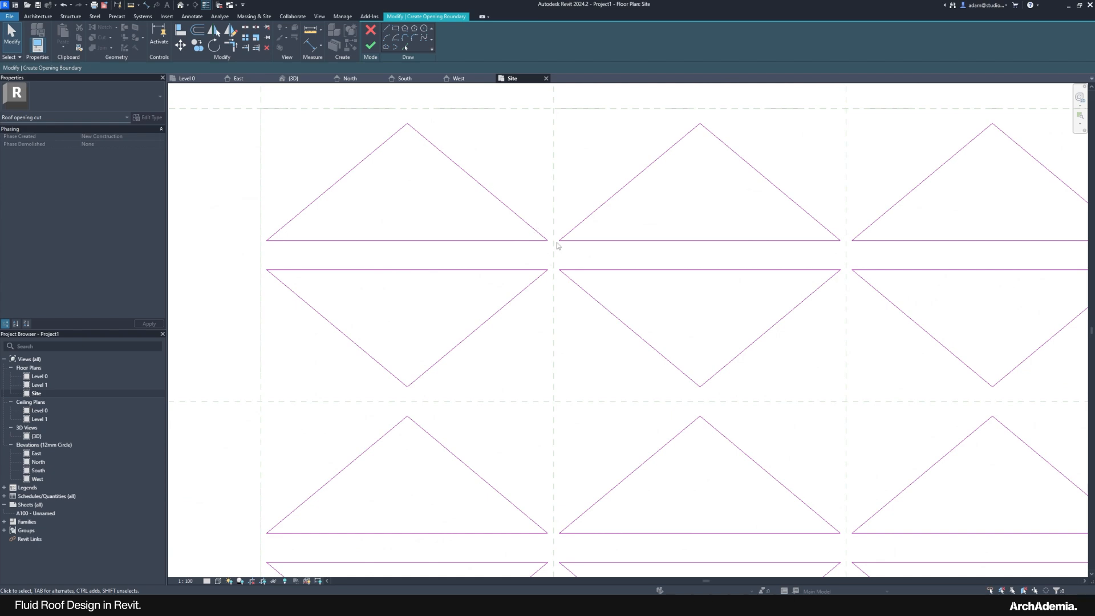
scroll(391, 202, "down", 3)
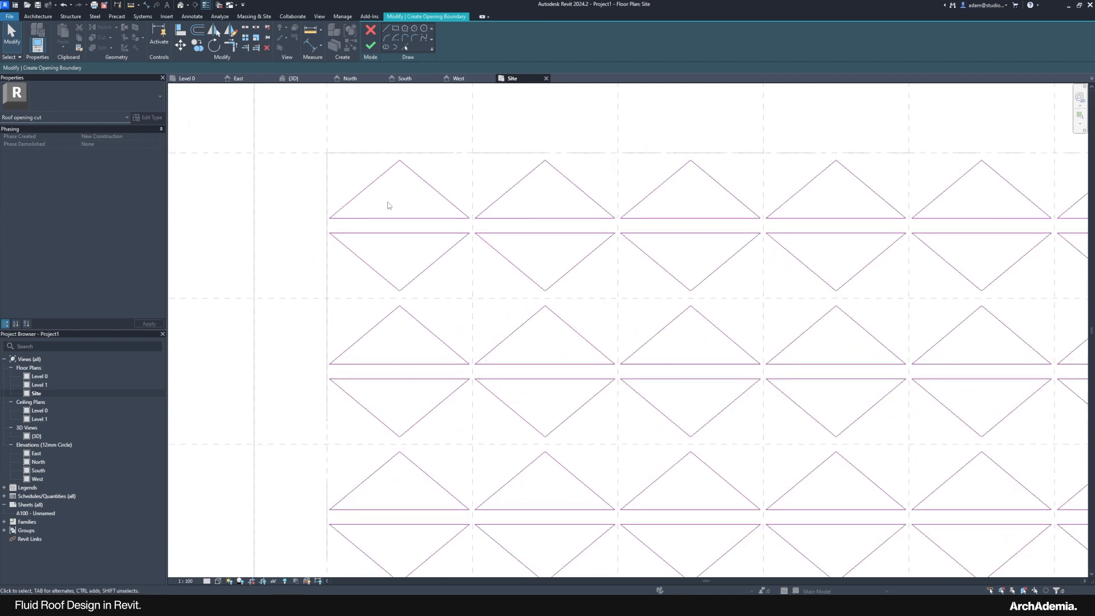
scroll(390, 206, "down", 10)
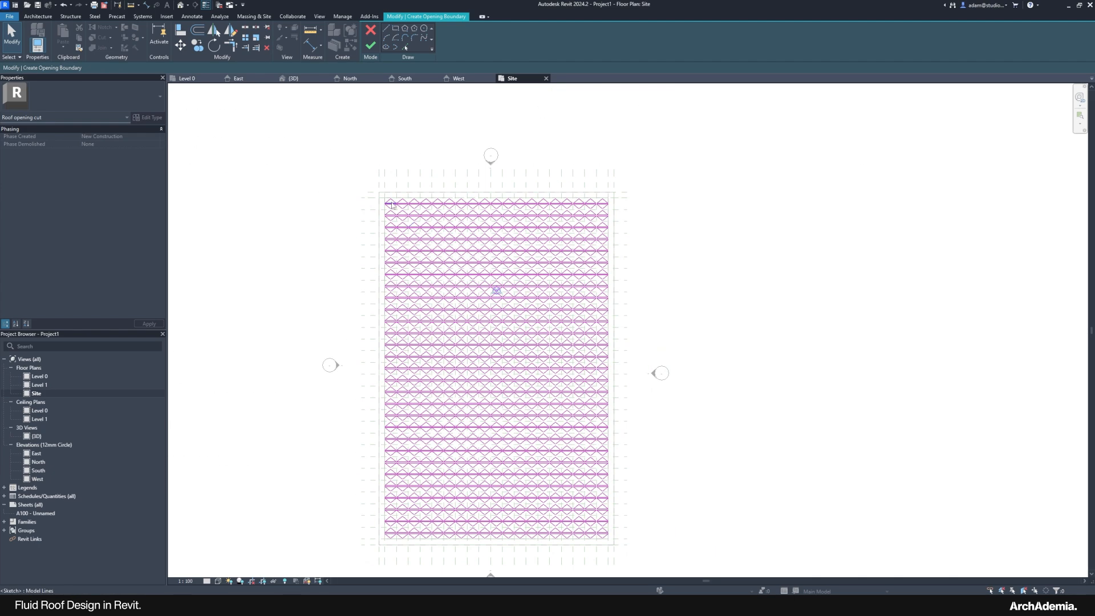
middle_click_drag(386, 357, 417, 327)
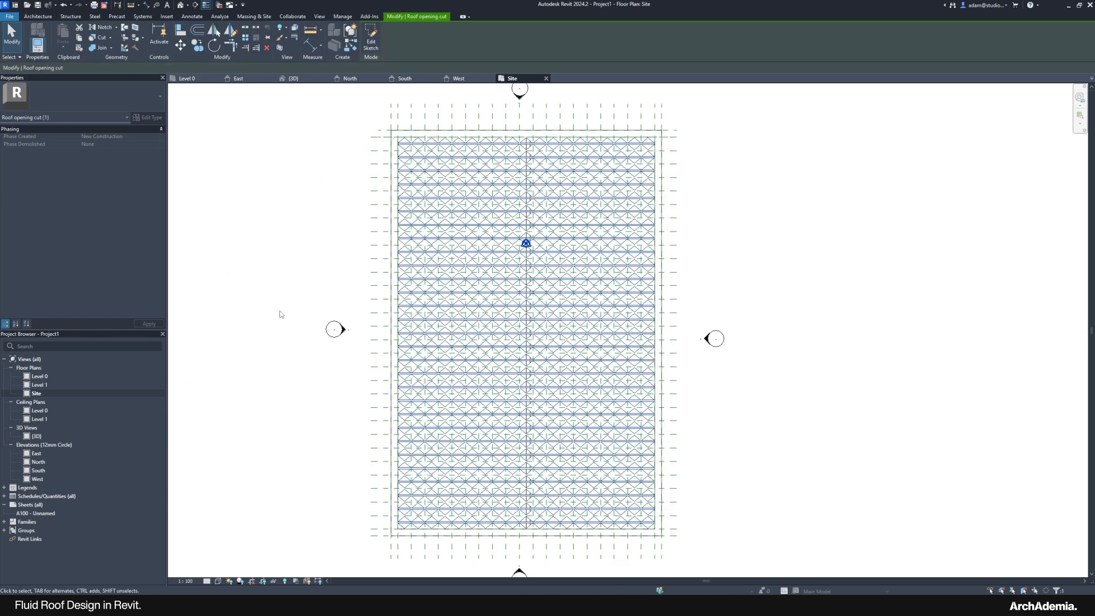
Step: Deselect the opening cut, switch to the 3D view and orbit around the lattice roof
left_click(268, 345)
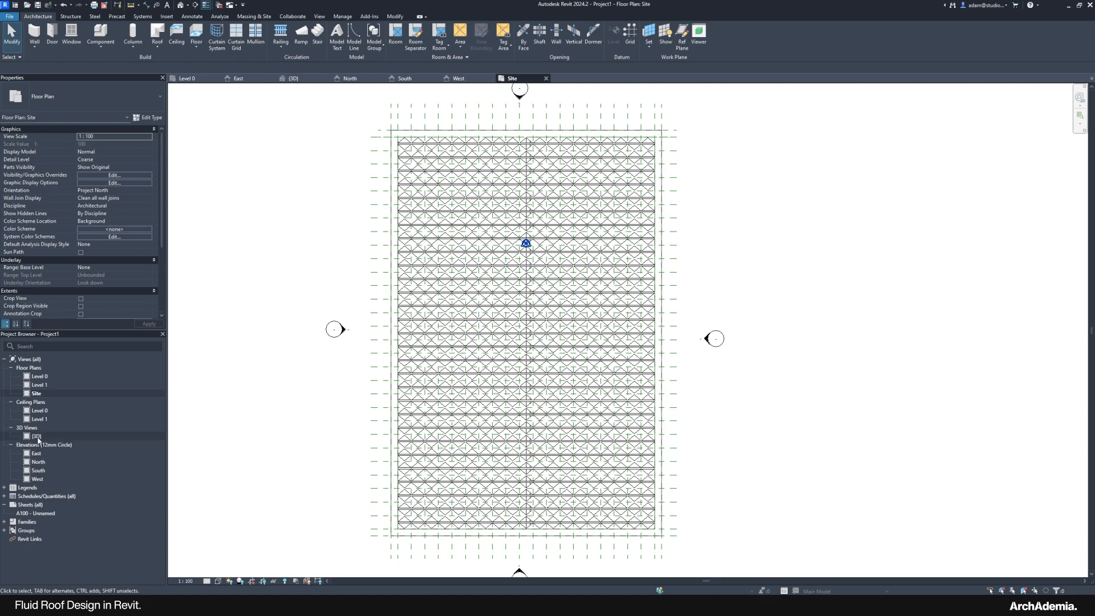
double_click(114, 436)
middle_click_drag(297, 426, 367, 365, "shift")
scroll(377, 350, "up", 6)
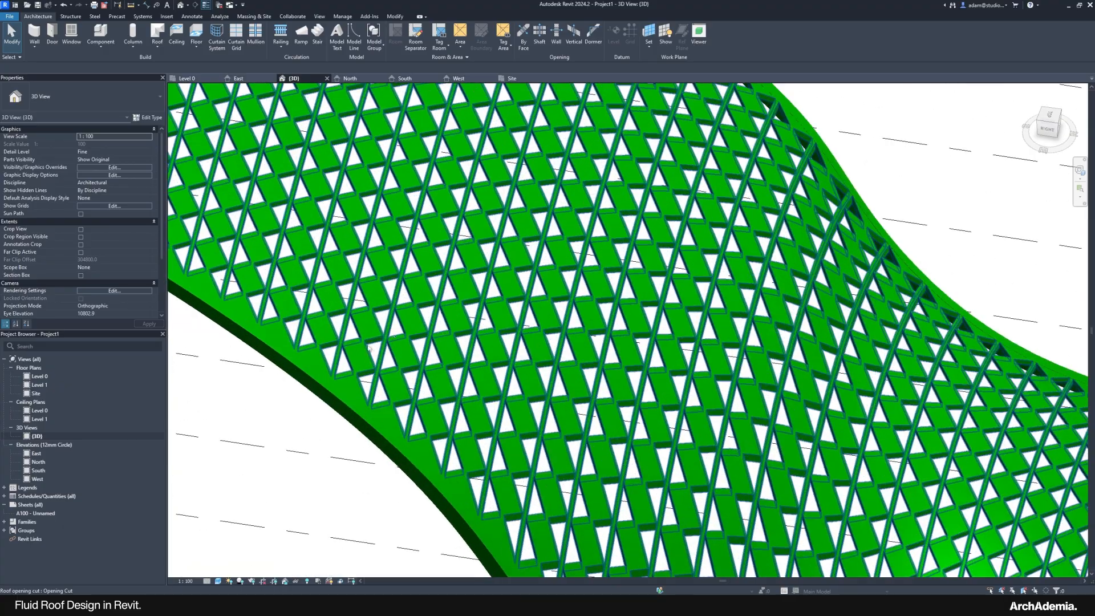
scroll(380, 350, "down", 8)
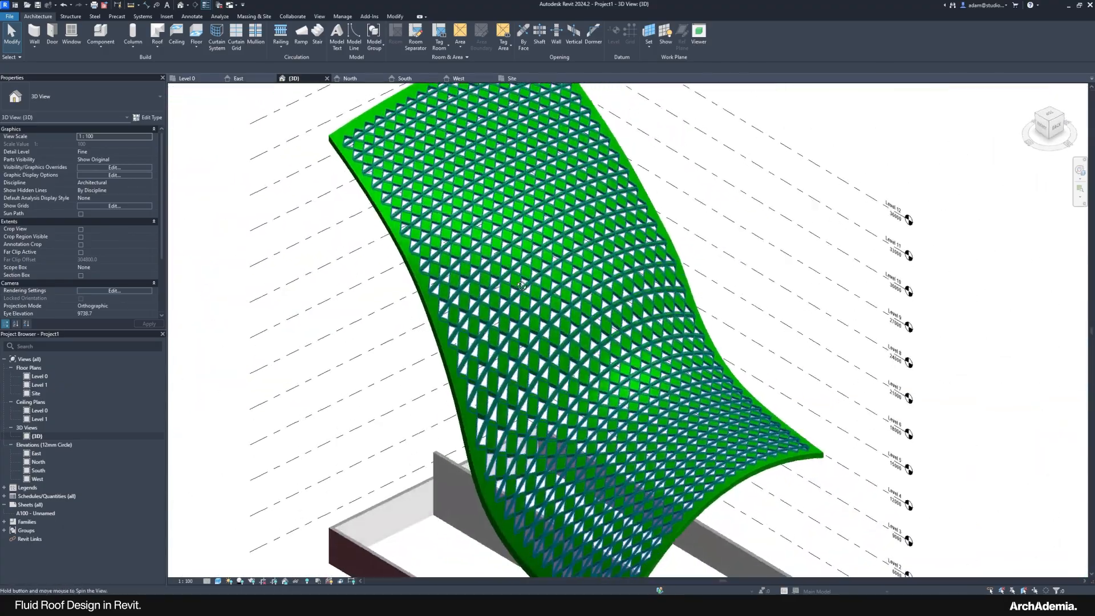
scroll(480, 283, "up", 5)
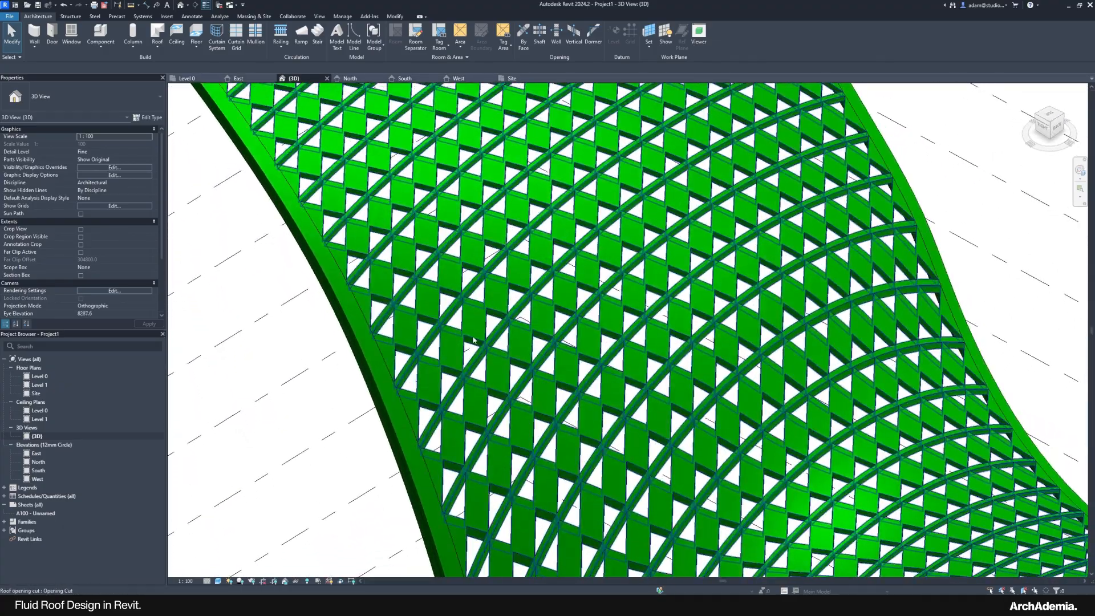
scroll(363, 425, "down", 5)
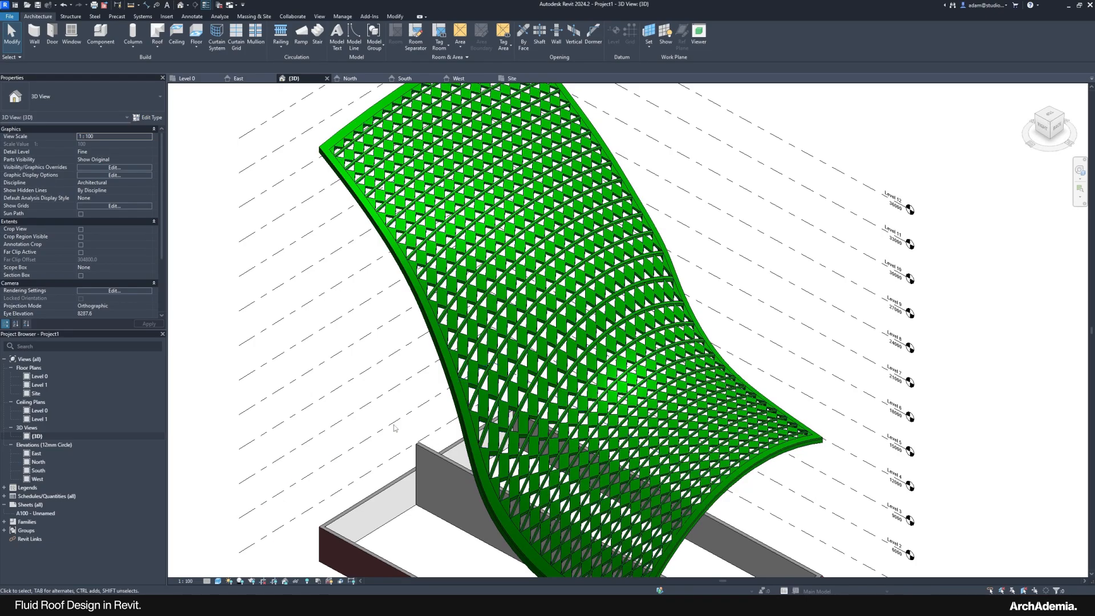
Step: Orbit to a side view of the perforated roof and zoom in
middle_click_drag(395, 429, 404, 298, "shift")
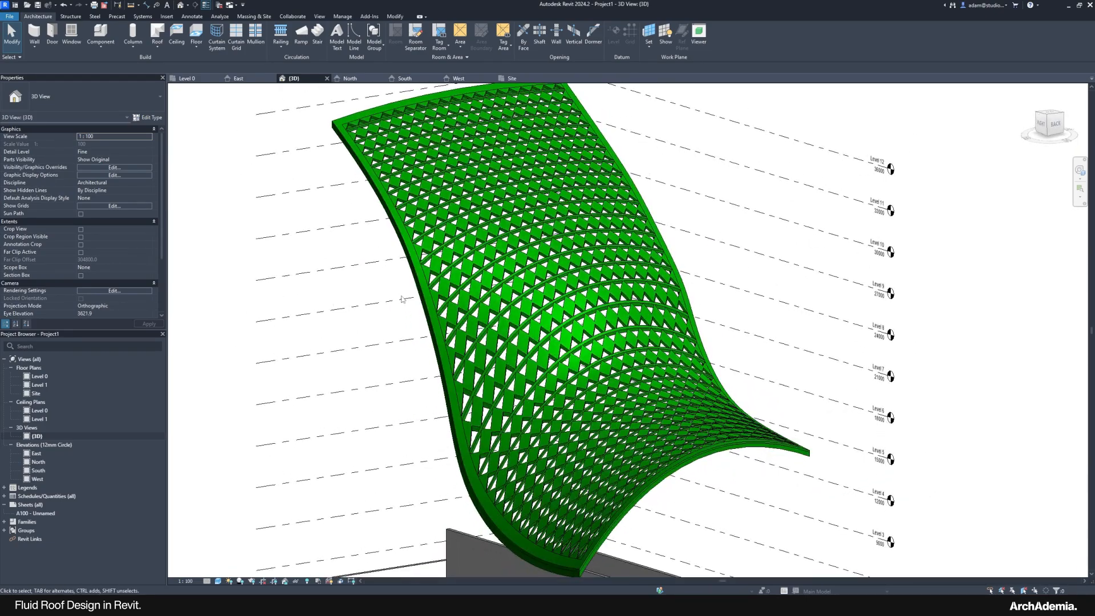
scroll(405, 298, "down", 3)
scroll(486, 371, "up", 2)
middle_click_drag(486, 371, 471, 365, "shift")
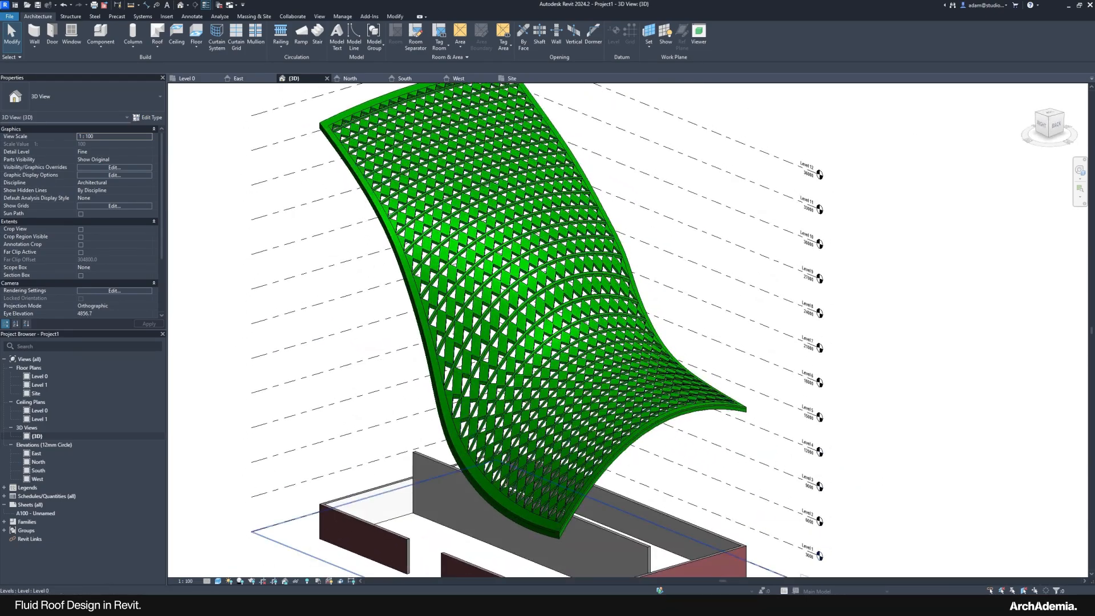
mouse_move(831, 604)
mouse_move(836, 576)
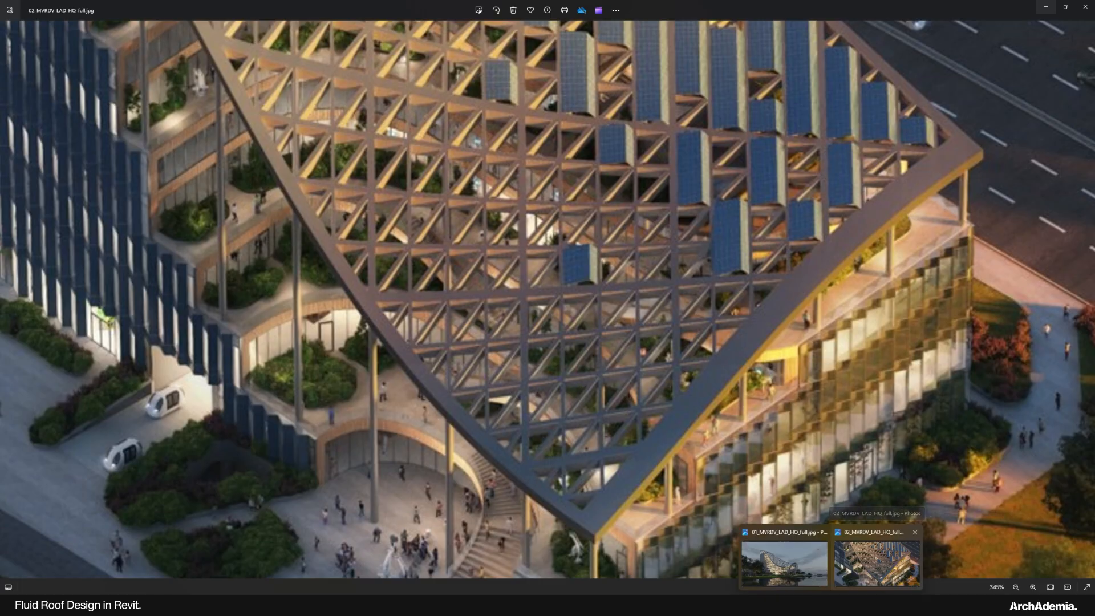
scroll(305, 336, "up", 5)
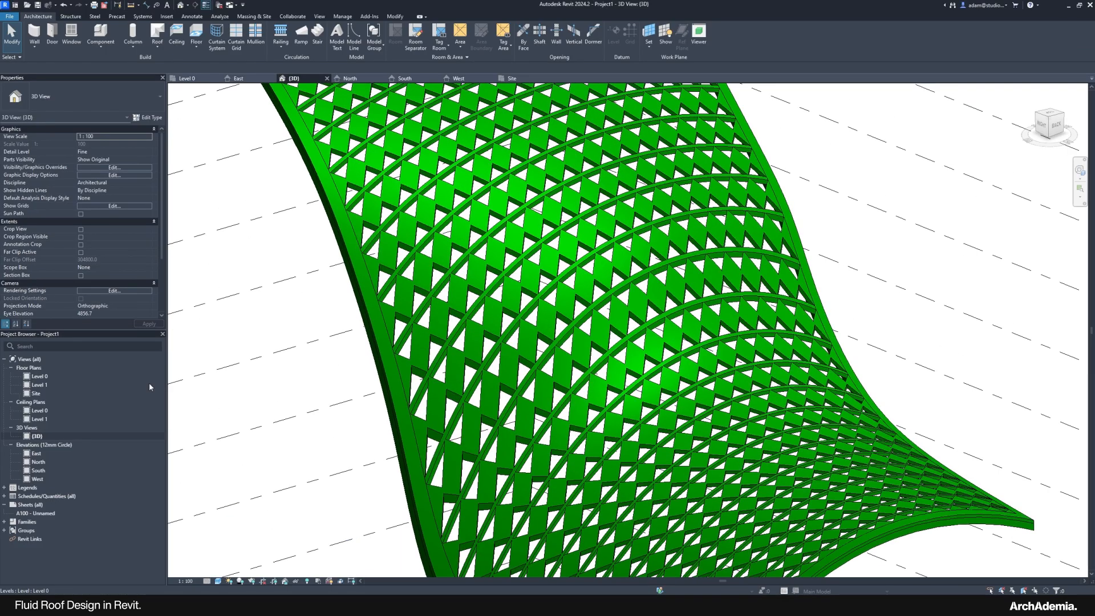
Step: Return to the Site plan and reopen the roof opening cut's sketch for editing
double_click(116, 394)
scroll(416, 354, "up", 8)
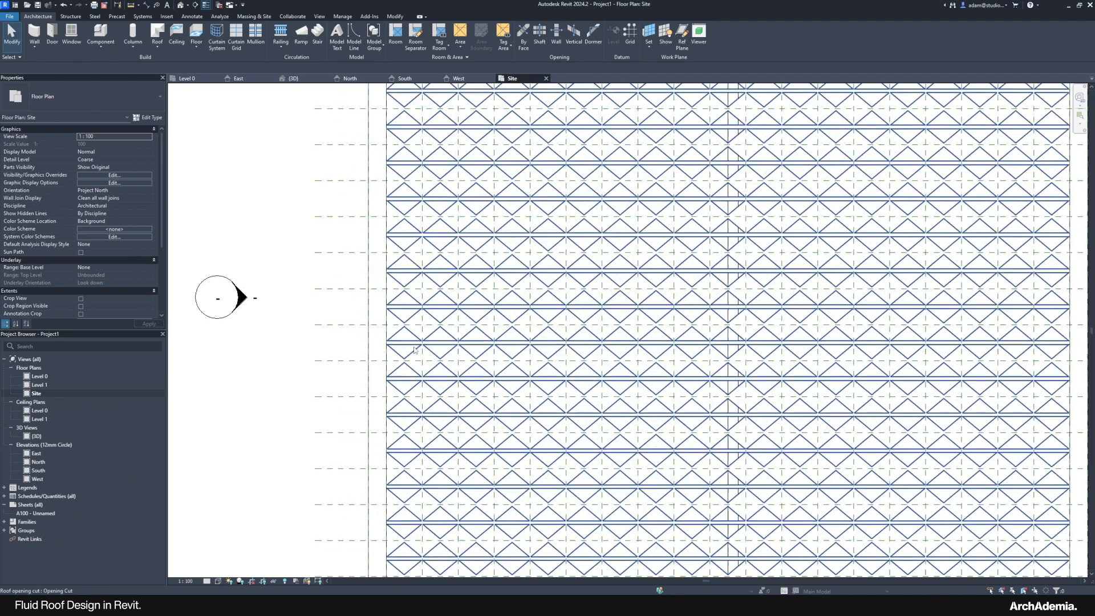
left_click(415, 355)
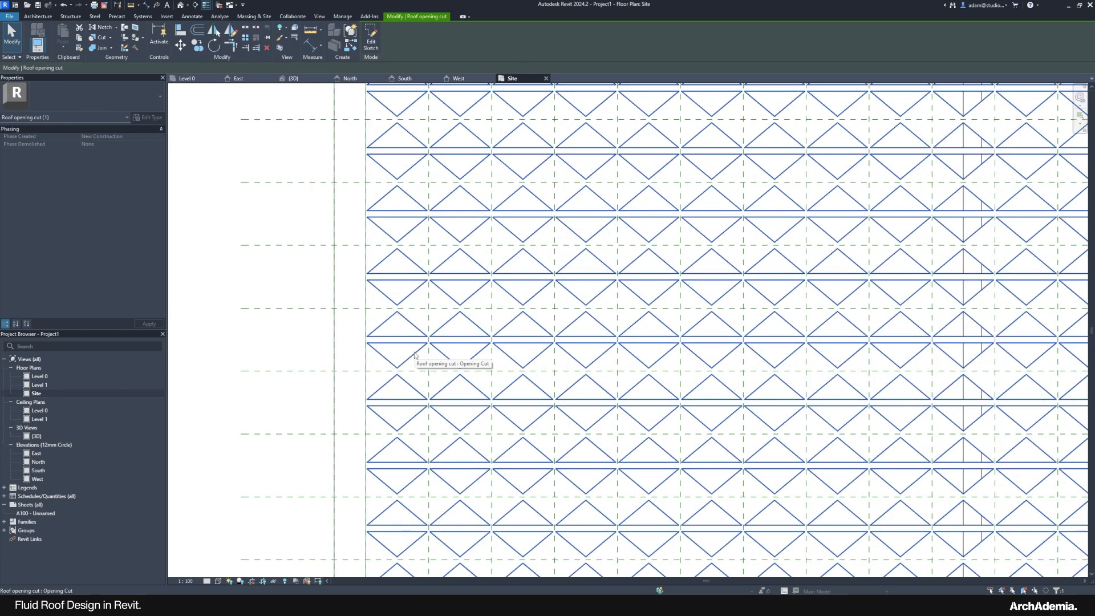
left_click(370, 37)
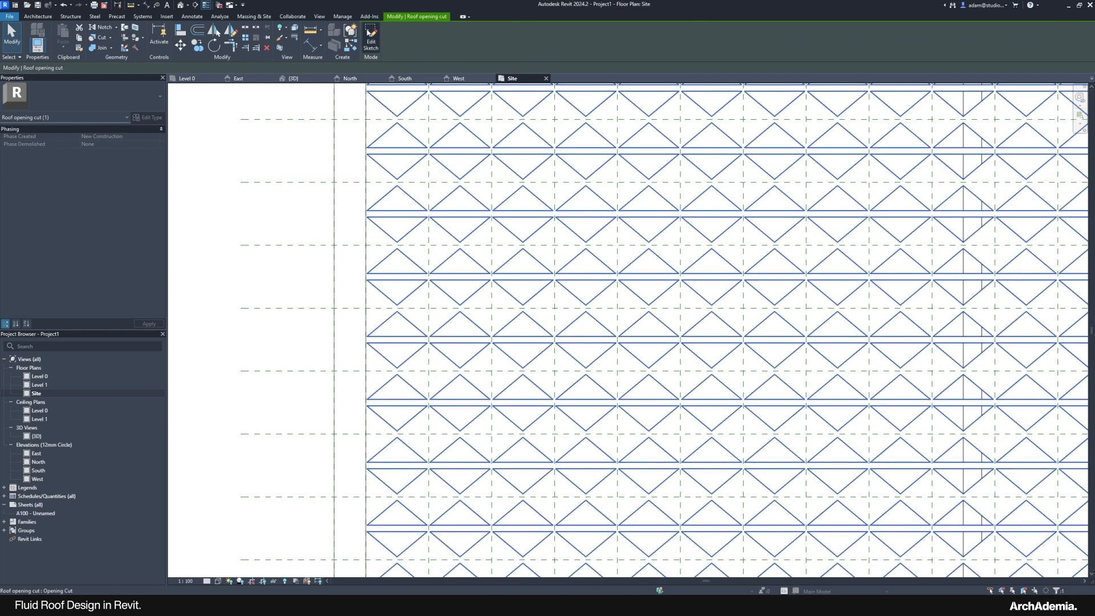
scroll(489, 392, "up", 3)
scroll(490, 392, "up", 2)
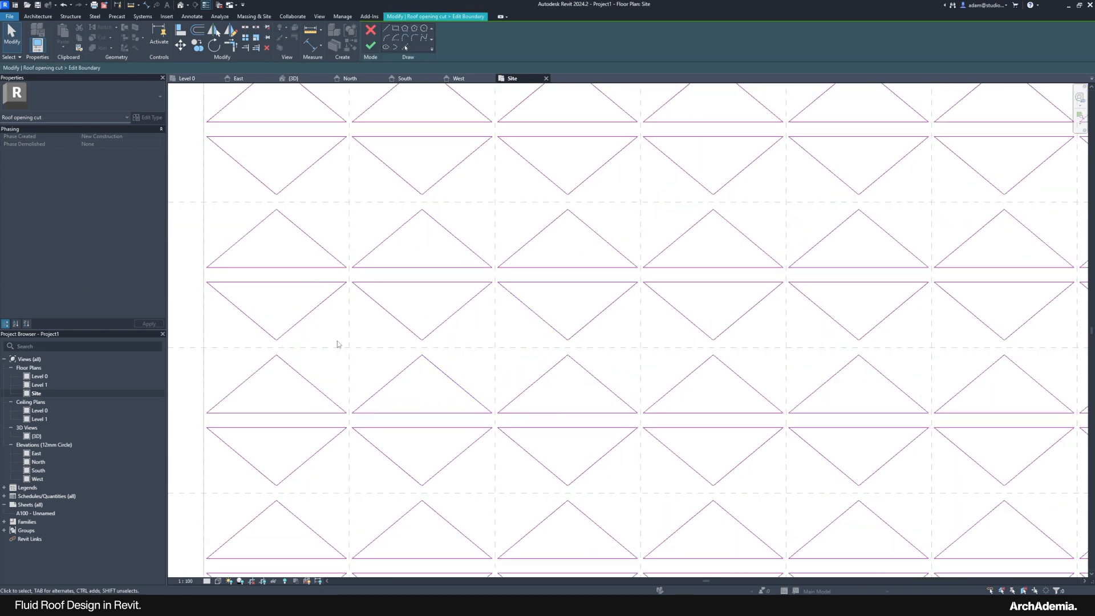
Step: Window-select the six sketch lines of the corner triangle pair
scroll(194, 304, "up", 3)
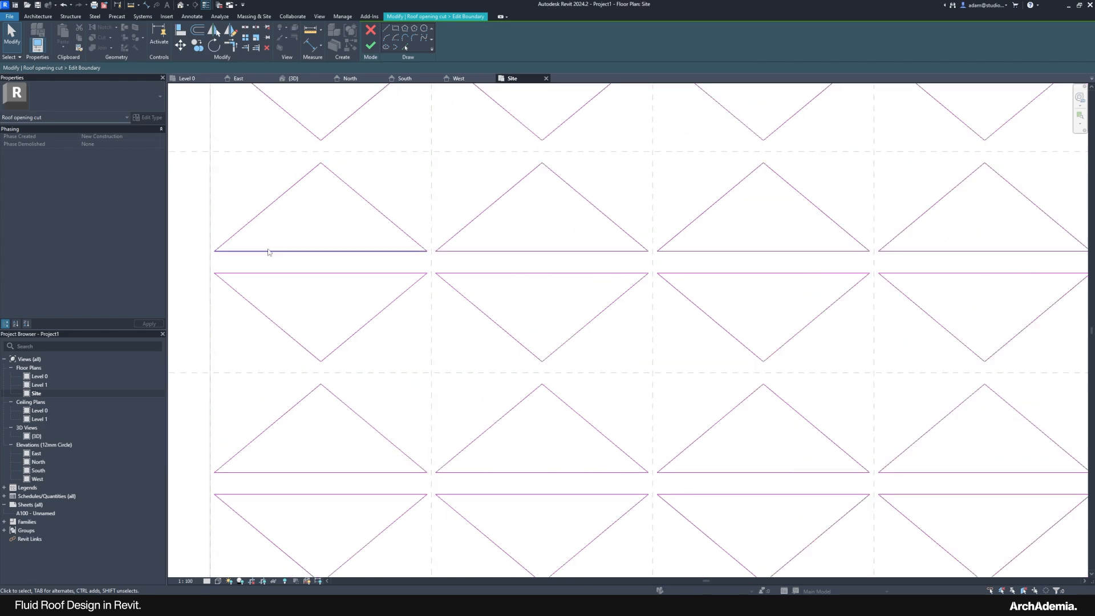
scroll(318, 280, "down", 15)
scroll(322, 352, "up", 3)
scroll(354, 471, "down", 1)
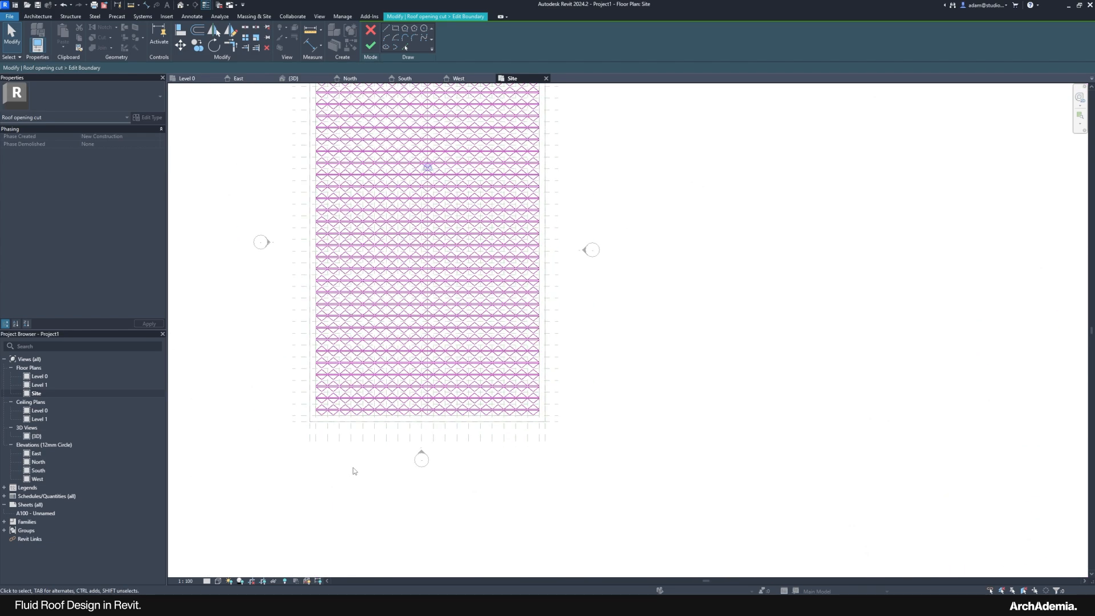
scroll(354, 471, "down", 2)
scroll(359, 442, "up", 3)
scroll(360, 442, "up", 7)
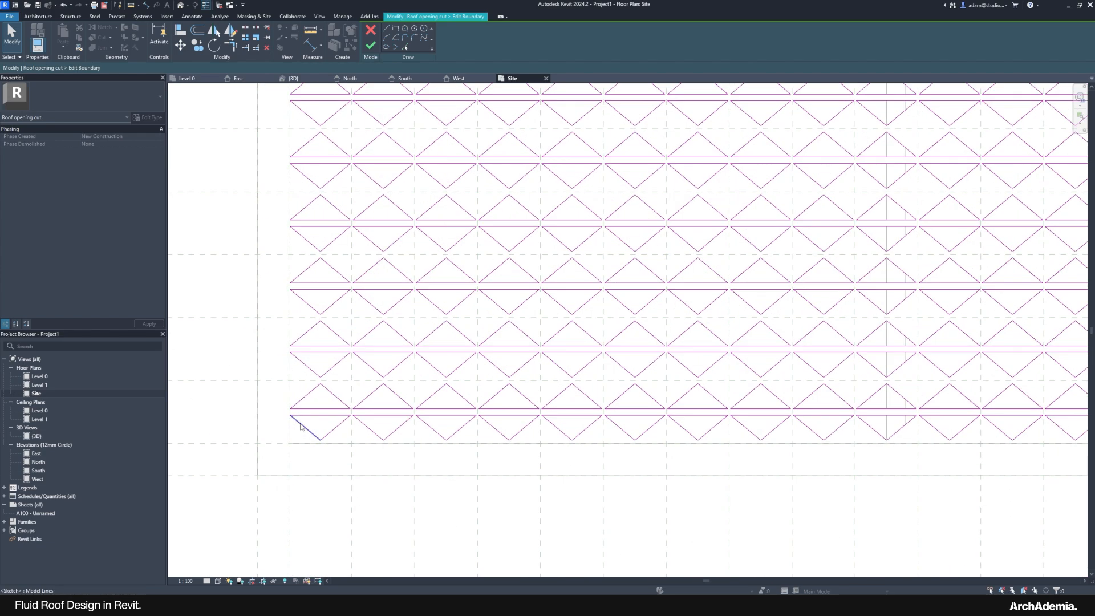
left_click_drag(259, 326, 425, 473)
scroll(354, 437, "up", 3)
Step: Move the pair unconstrained from its apex into the gap between neighbours, nudging it up
key("m")
key("v")
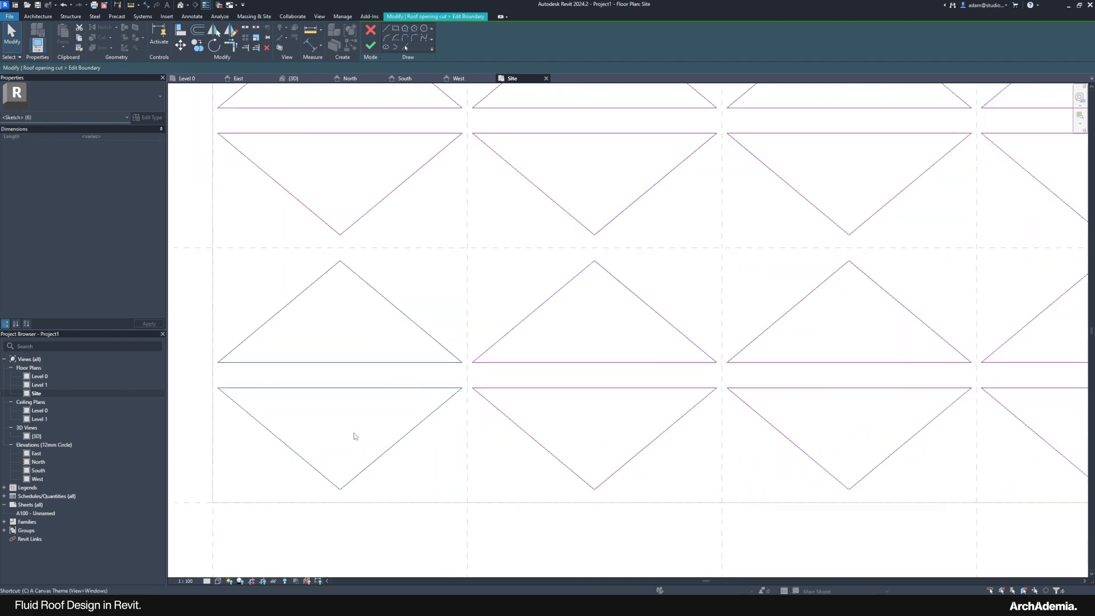
left_click(339, 260)
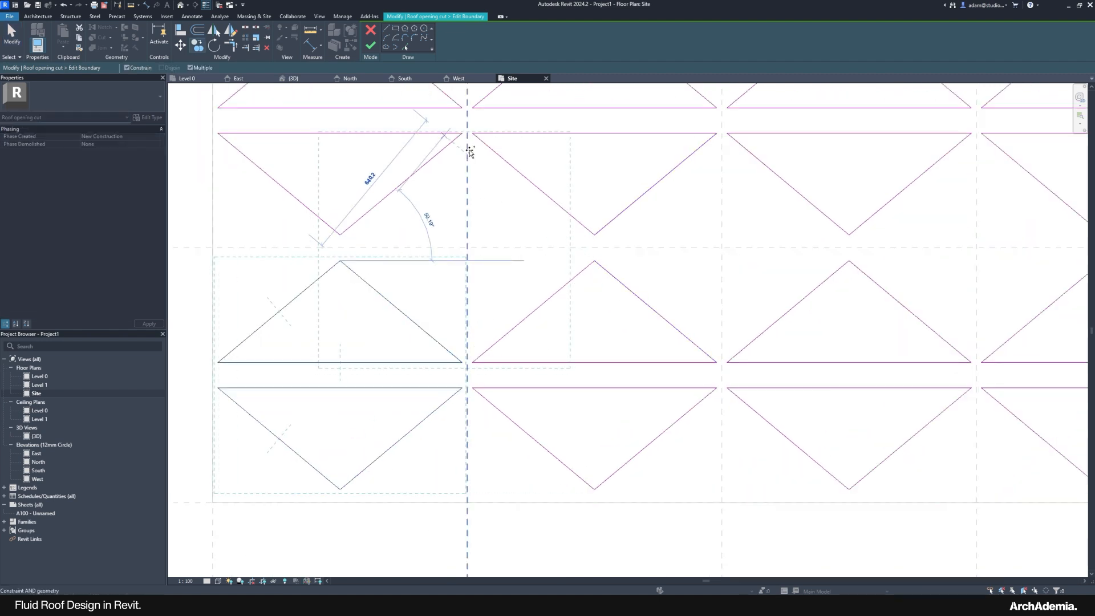
scroll(466, 154, "up", 1)
left_click(127, 68)
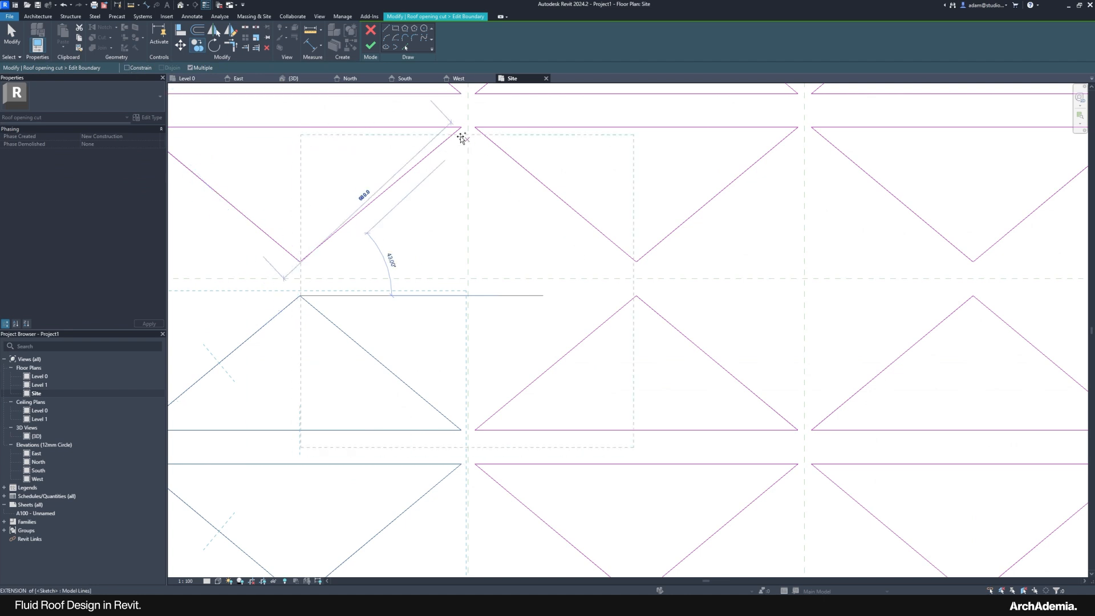
left_click(474, 163)
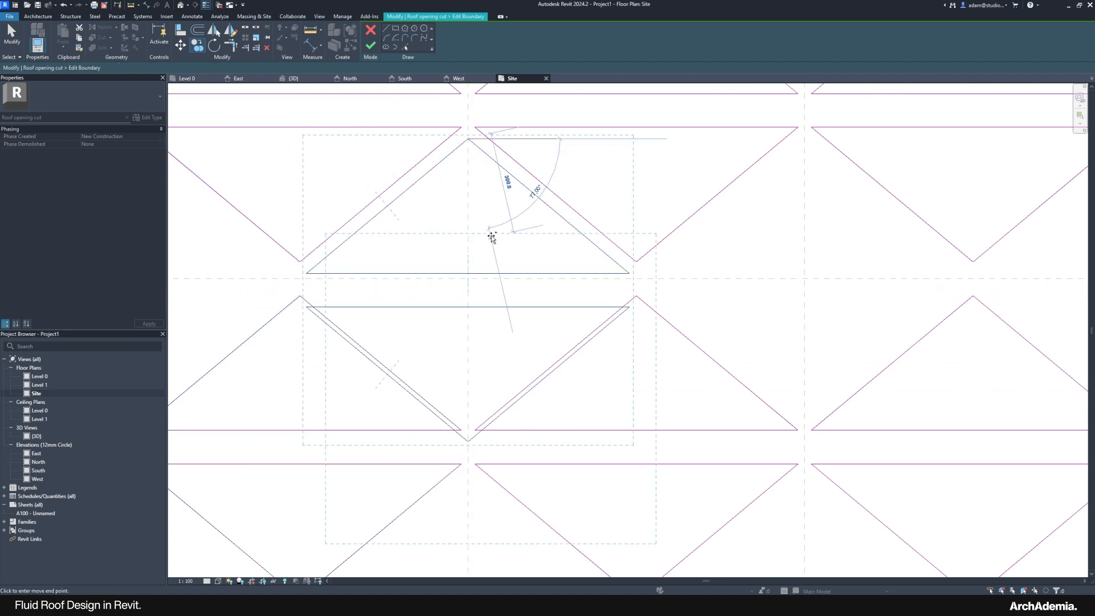
key("Escape")
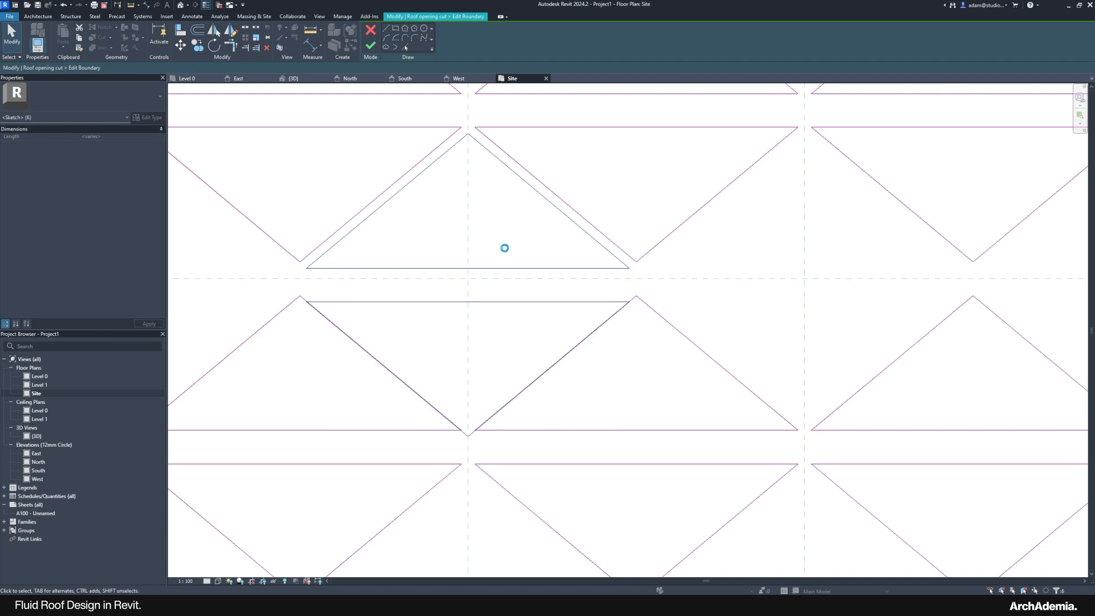
key("Up")
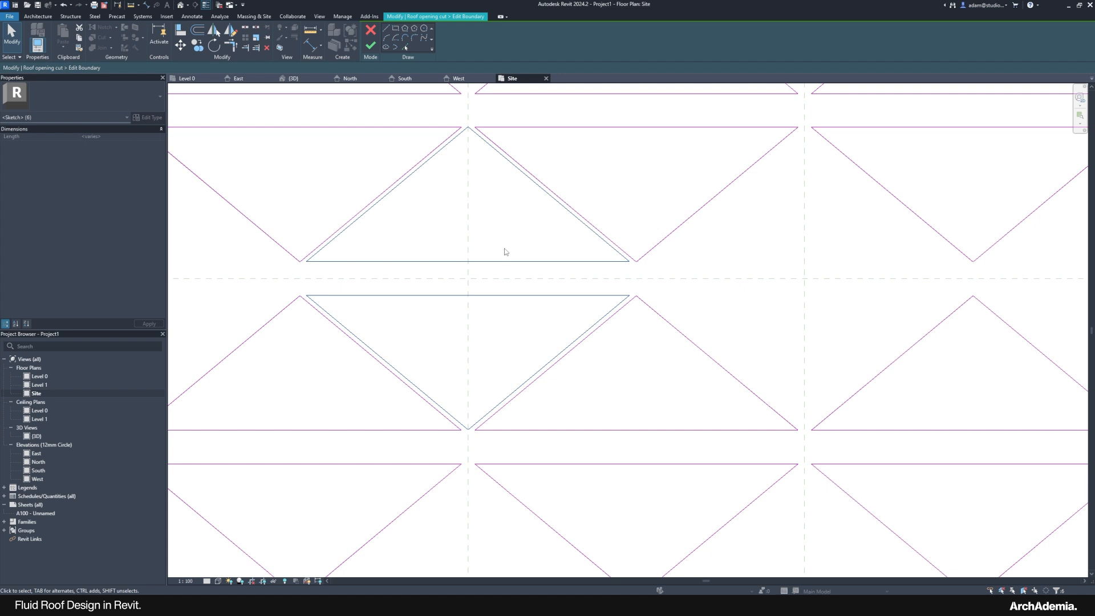
Step: Zoom and pan across the sketch to check the nested triangle pattern in every row
scroll(502, 361, "down", 8)
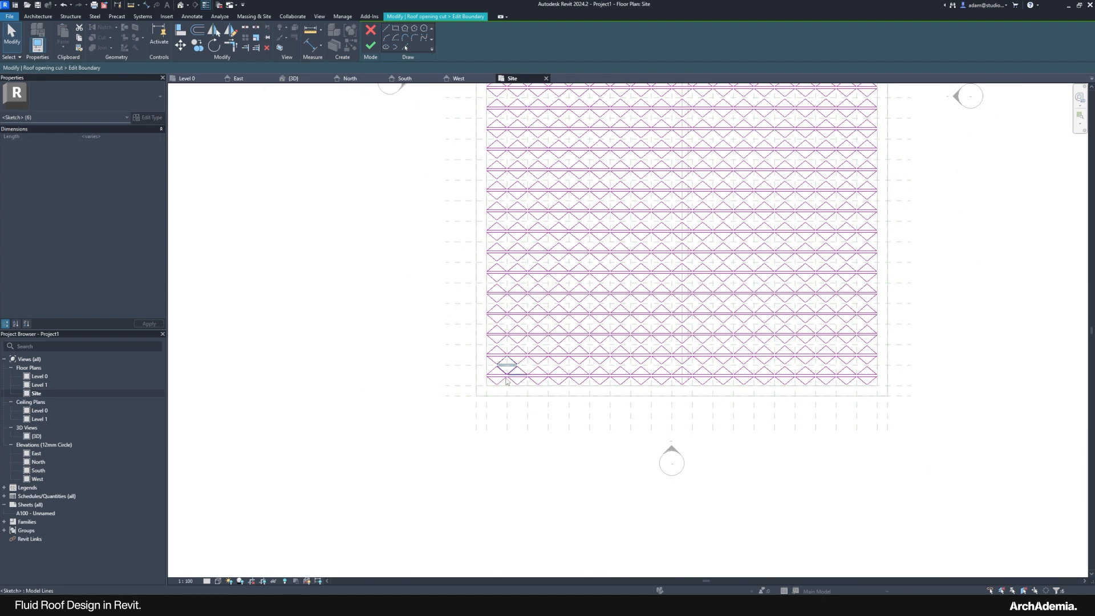
scroll(519, 350, "down", 4)
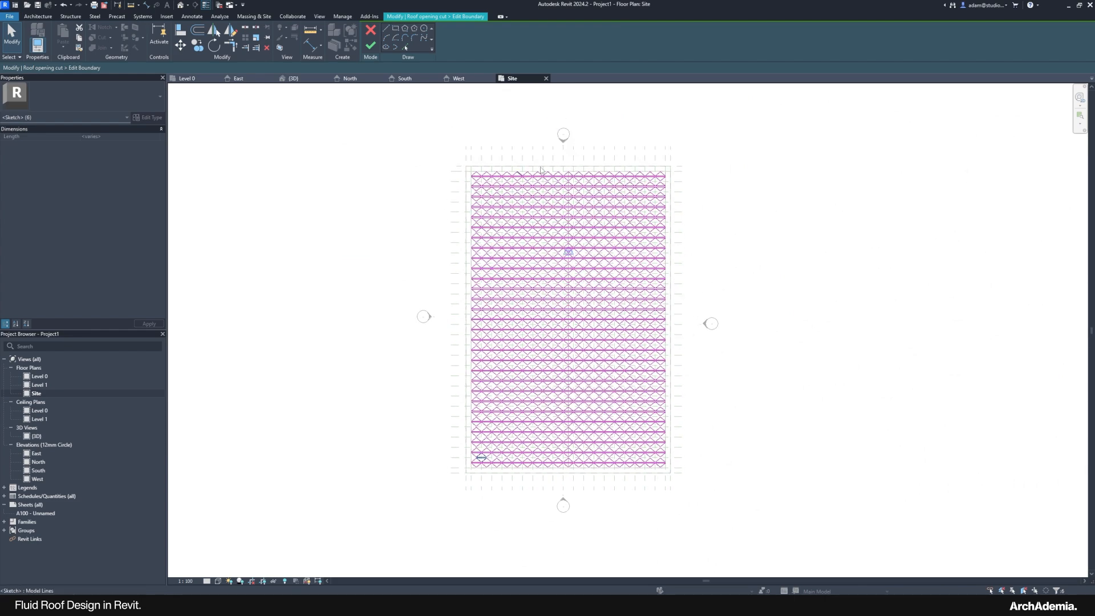
scroll(504, 370, "up", 3)
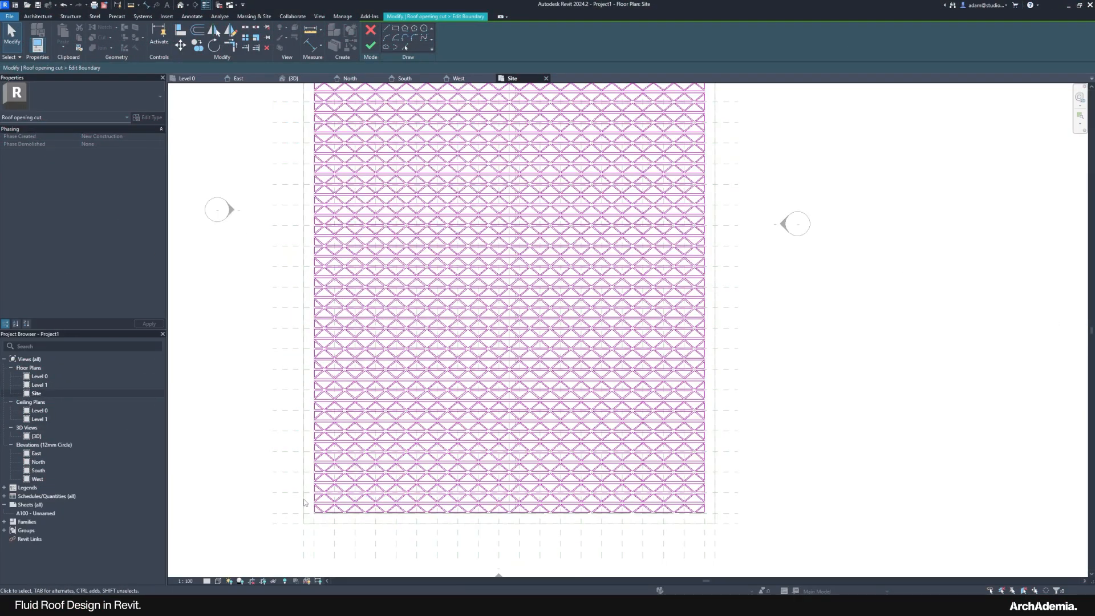
scroll(335, 505, "up", 2)
scroll(335, 504, "up", 2)
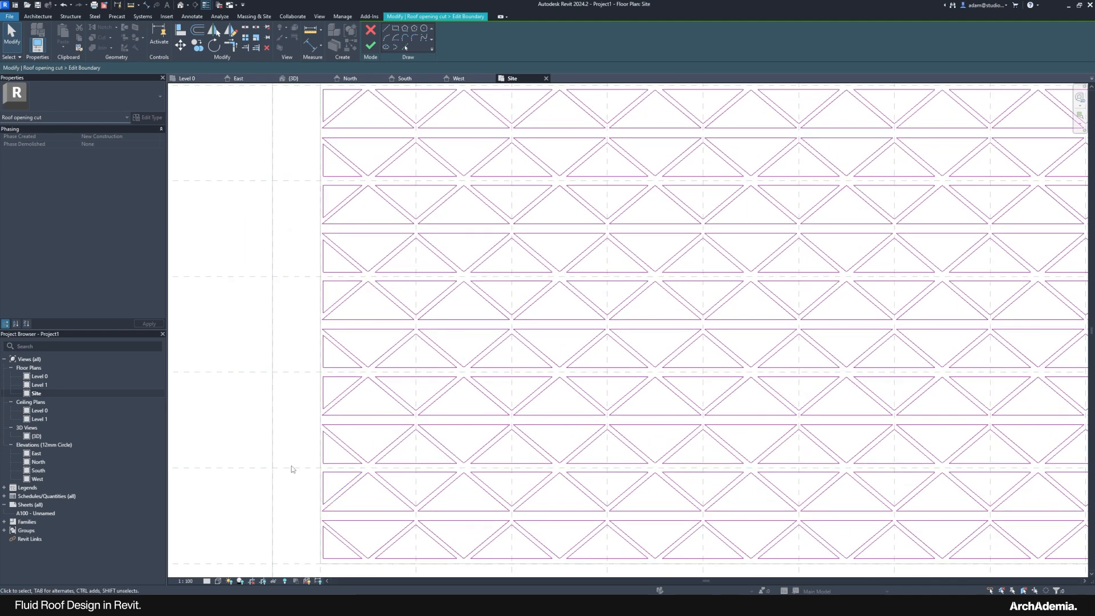
scroll(425, 433, "down", 3)
scroll(421, 447, "down", 2)
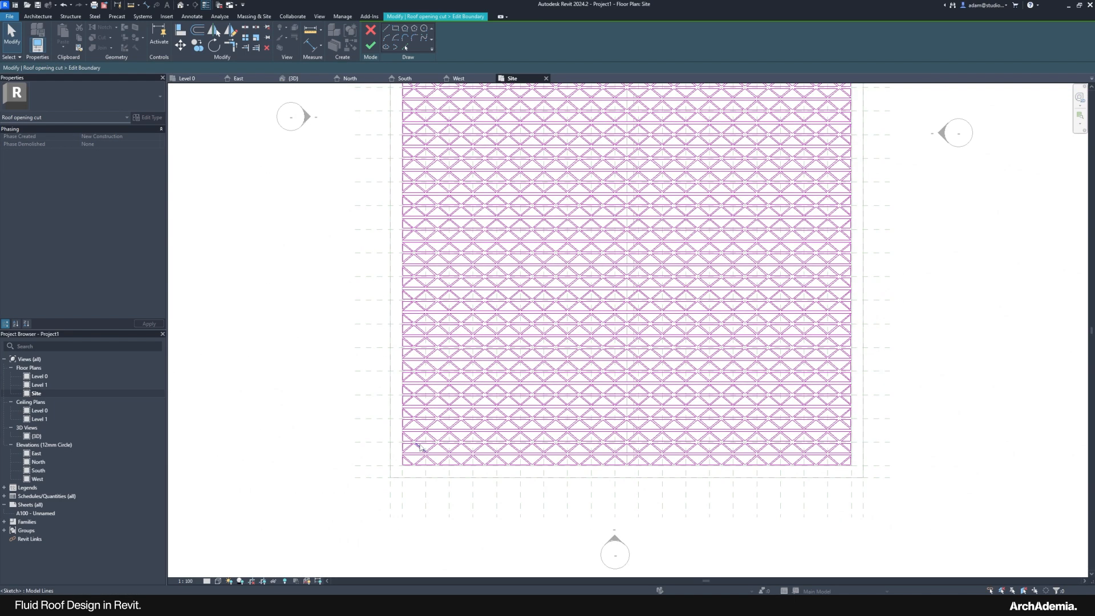
scroll(421, 447, "down", 3)
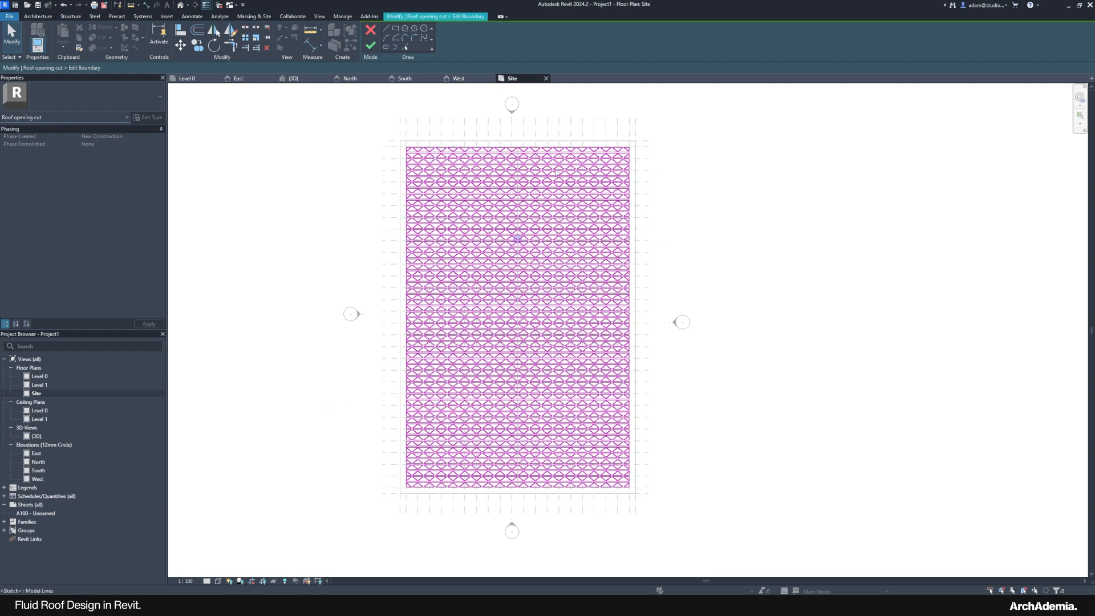
scroll(468, 487, "up", 5)
scroll(319, 421, "down", 2)
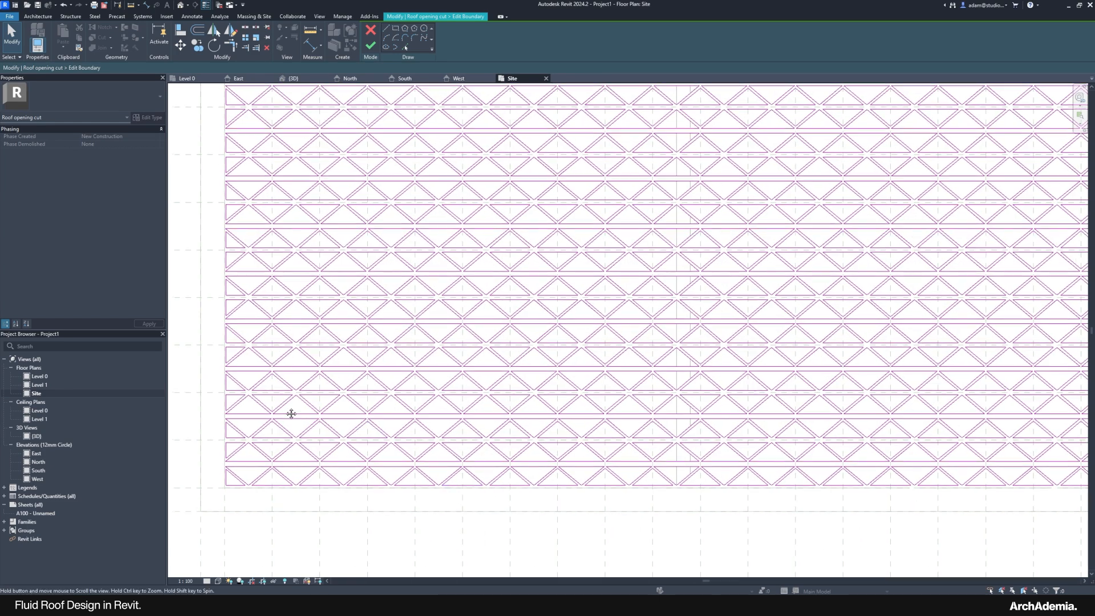
scroll(397, 471, "down", 1)
scroll(398, 471, "down", 2)
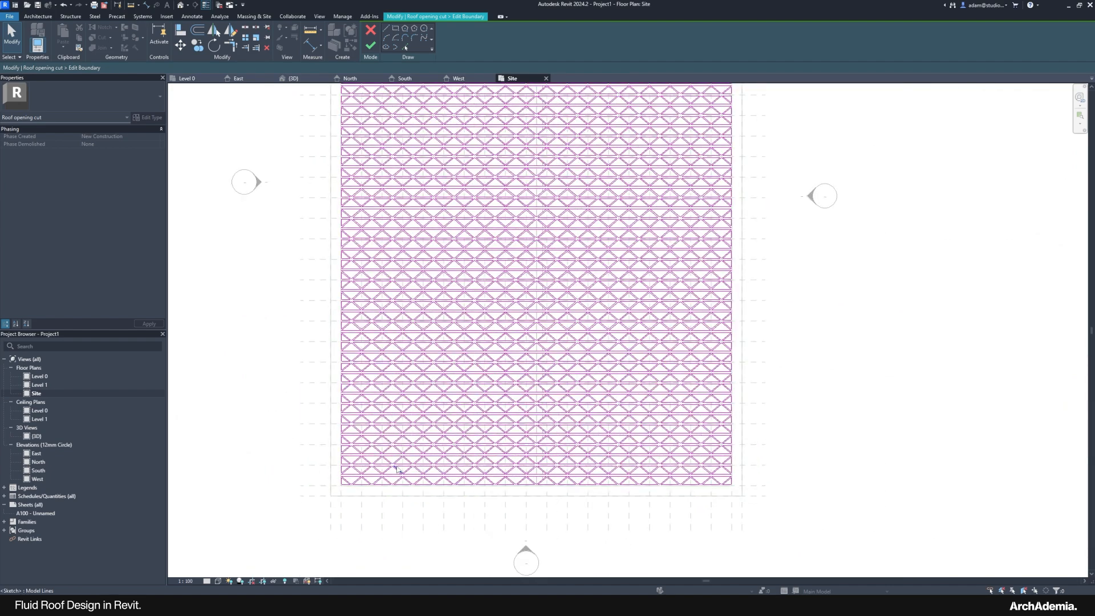
scroll(508, 487, "down", 2)
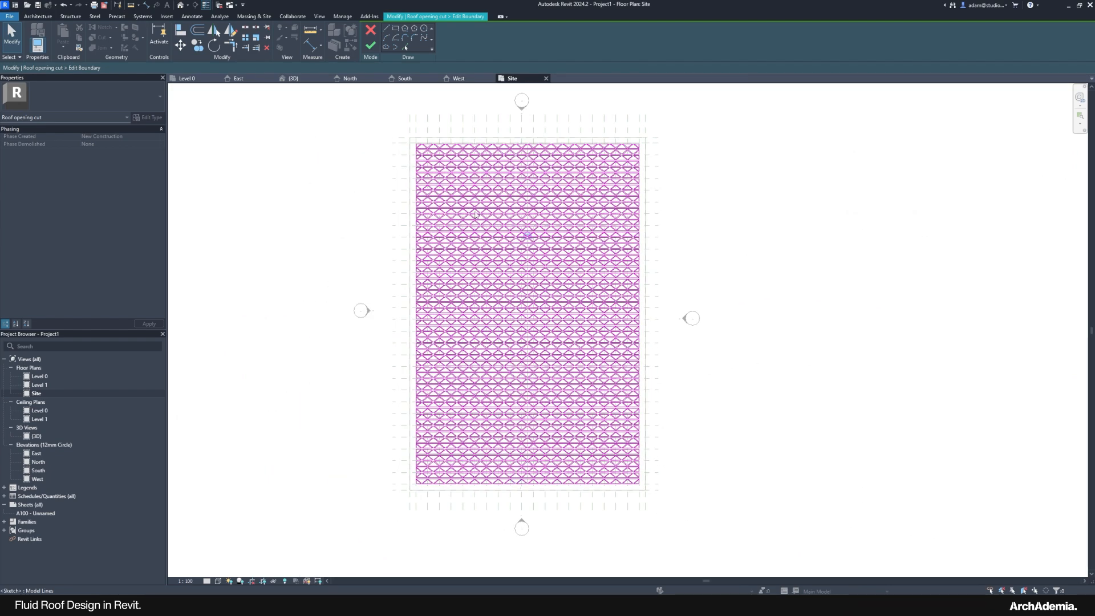
scroll(464, 171, "up", 2)
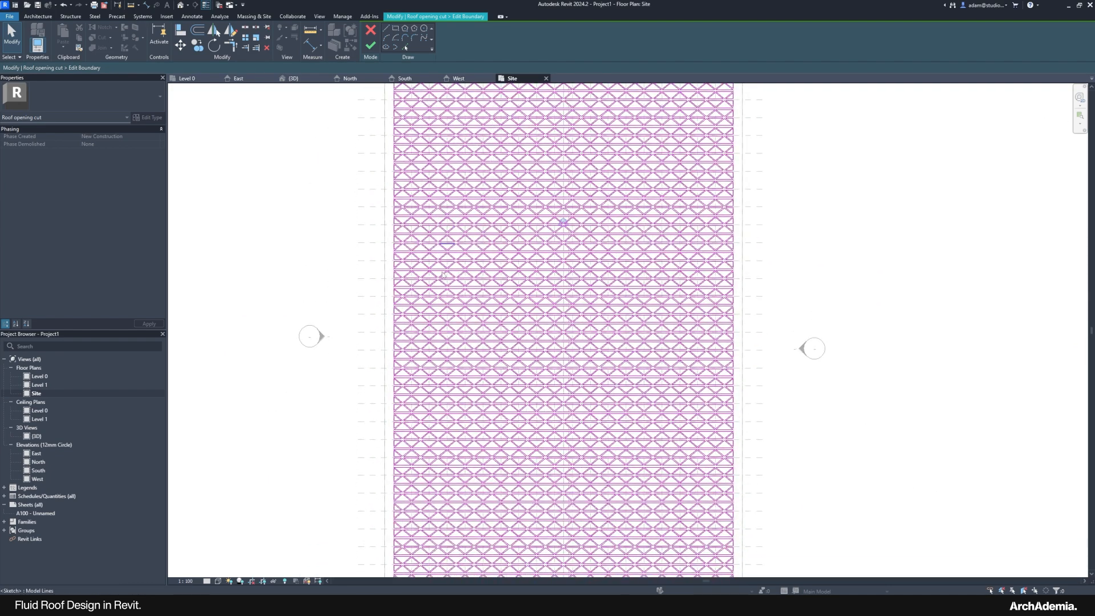
scroll(424, 390, "up", 3)
scroll(253, 360, "down", 3)
middle_click_drag(253, 360, 328, 302)
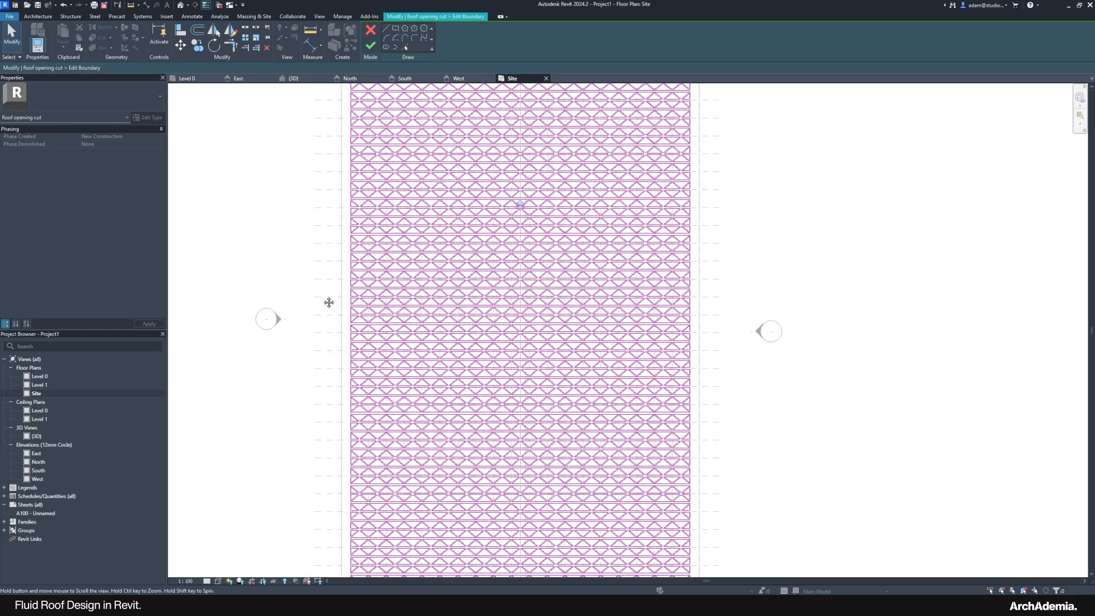
scroll(308, 313, "down", 2)
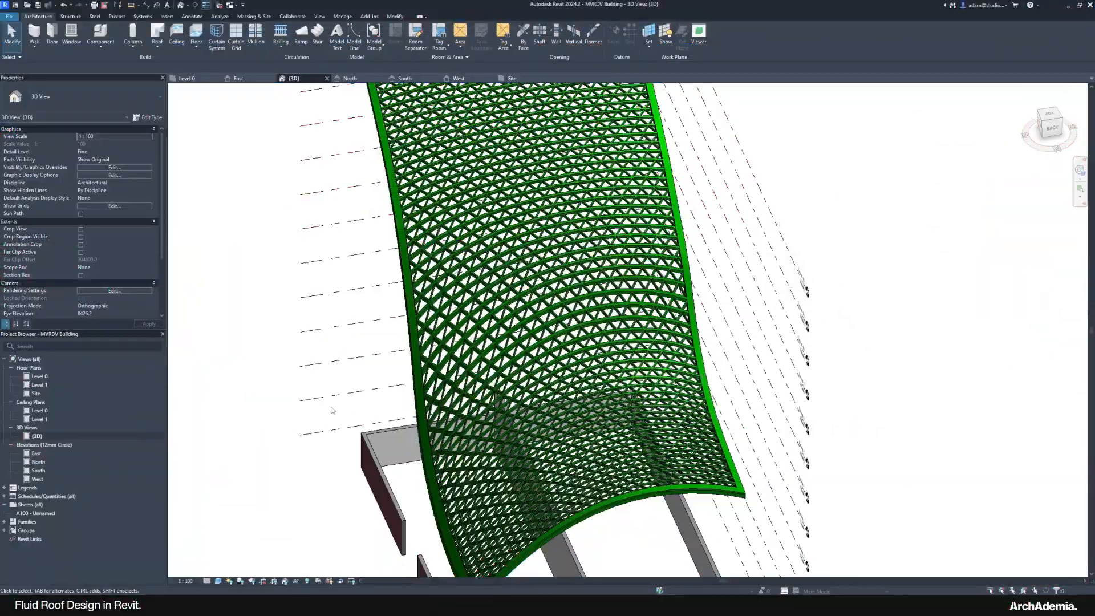
Step: Orbit the green roof, then open 02_MVRDV_LAD_HQ_full.jpg and snap it to the right half
middle_click_drag(587, 285, 456, 450, "shift")
scroll(495, 373, "down", 2)
mouse_move(830, 603)
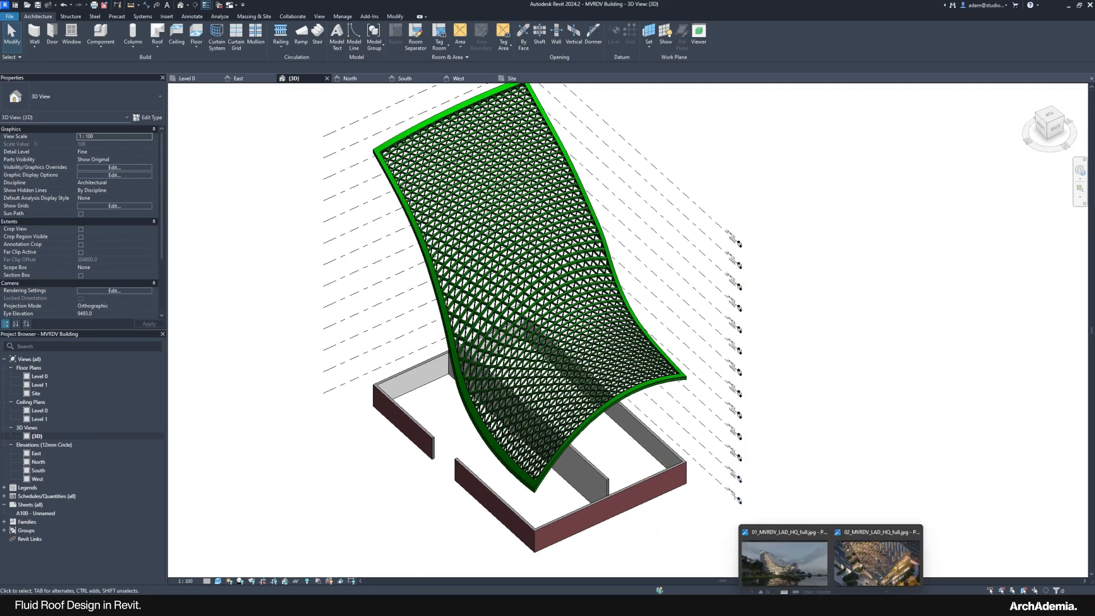
mouse_move(820, 577)
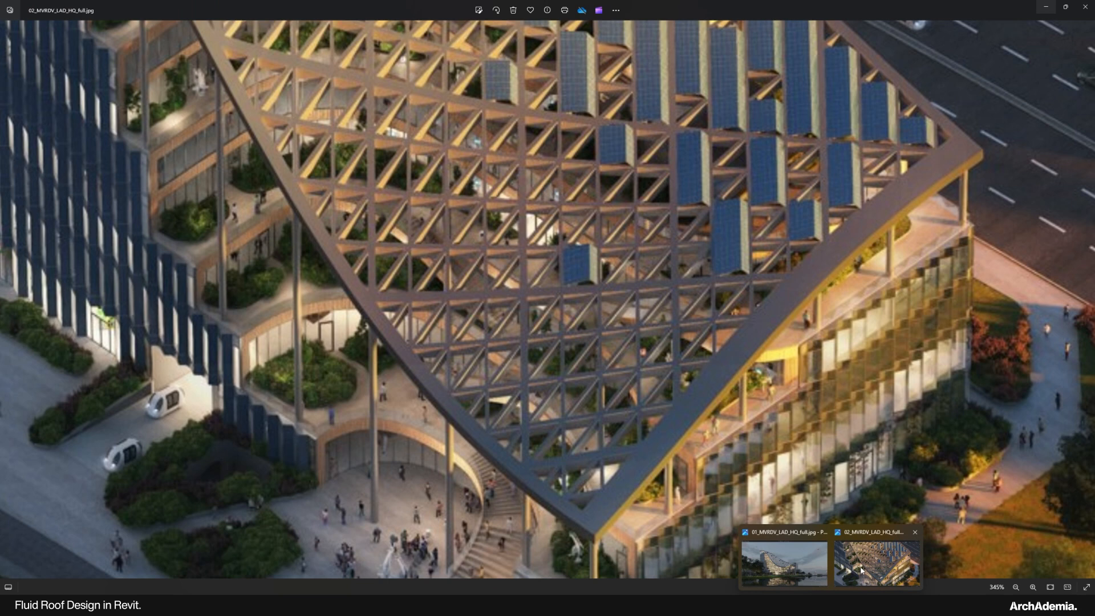
left_click(876, 562)
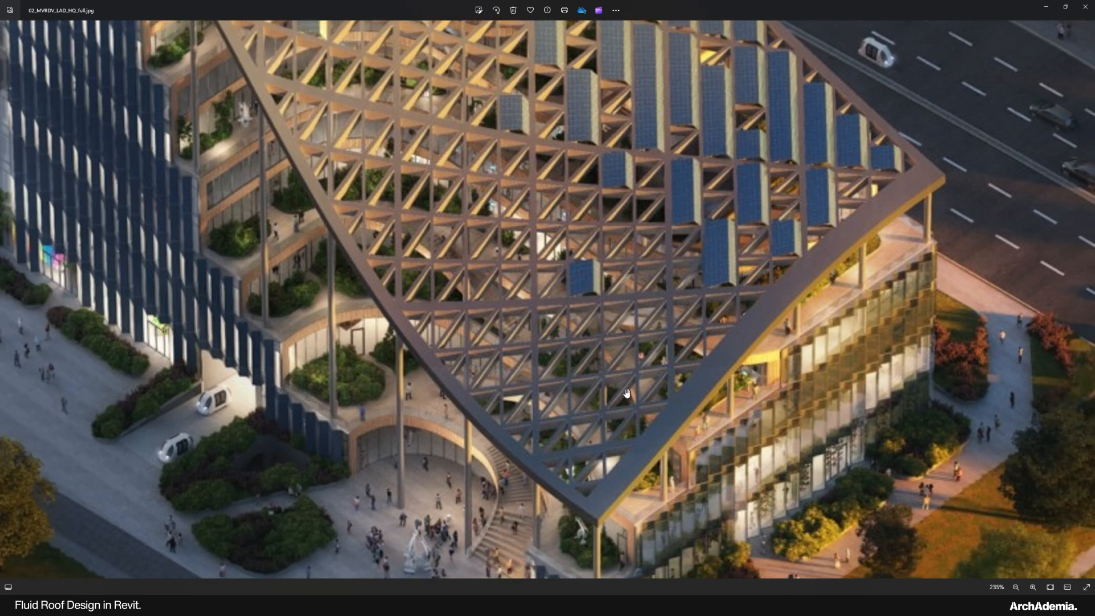
scroll(518, 151, "up", 2)
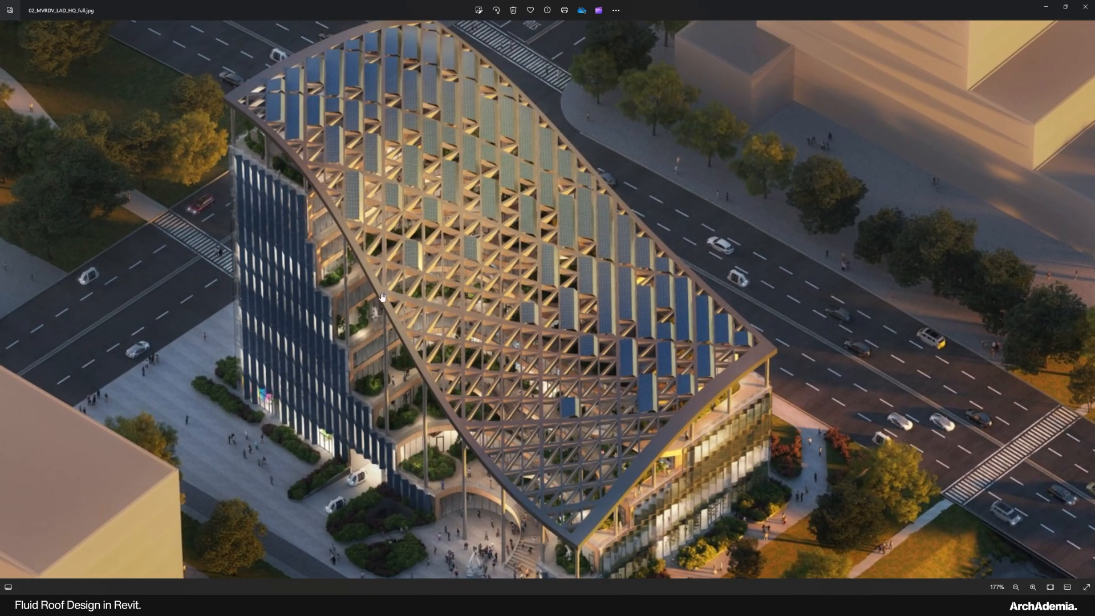
left_click_drag(935, 7, 1093, 201)
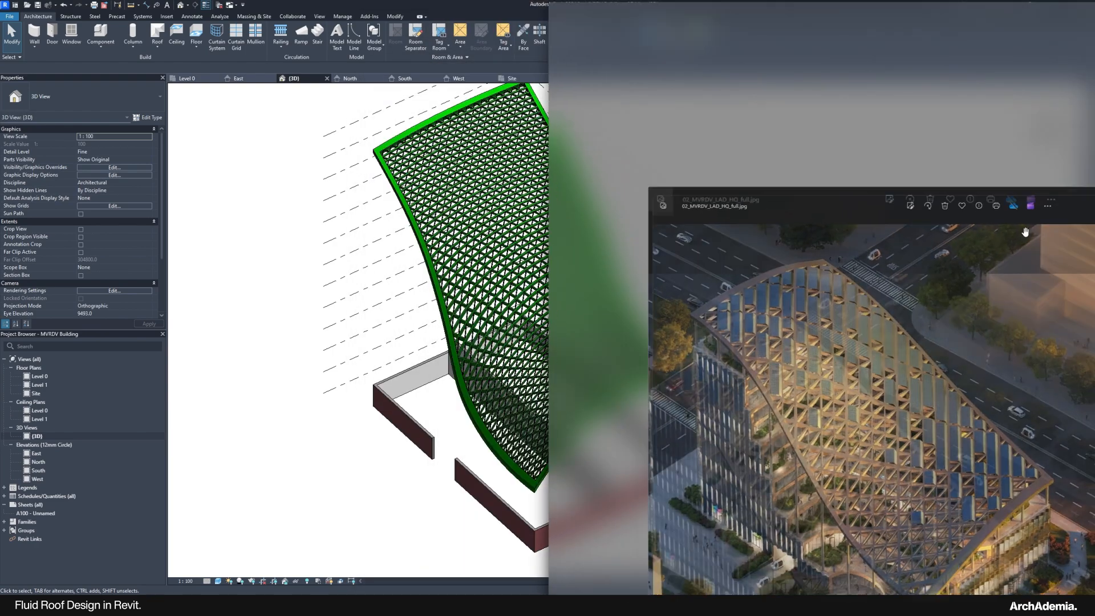
Step: Snap Revit to the left half and orbit the roof side-on beside the render
left_click(212, 172)
middle_click_drag(517, 355, 371, 366)
scroll(371, 366, "up", 3)
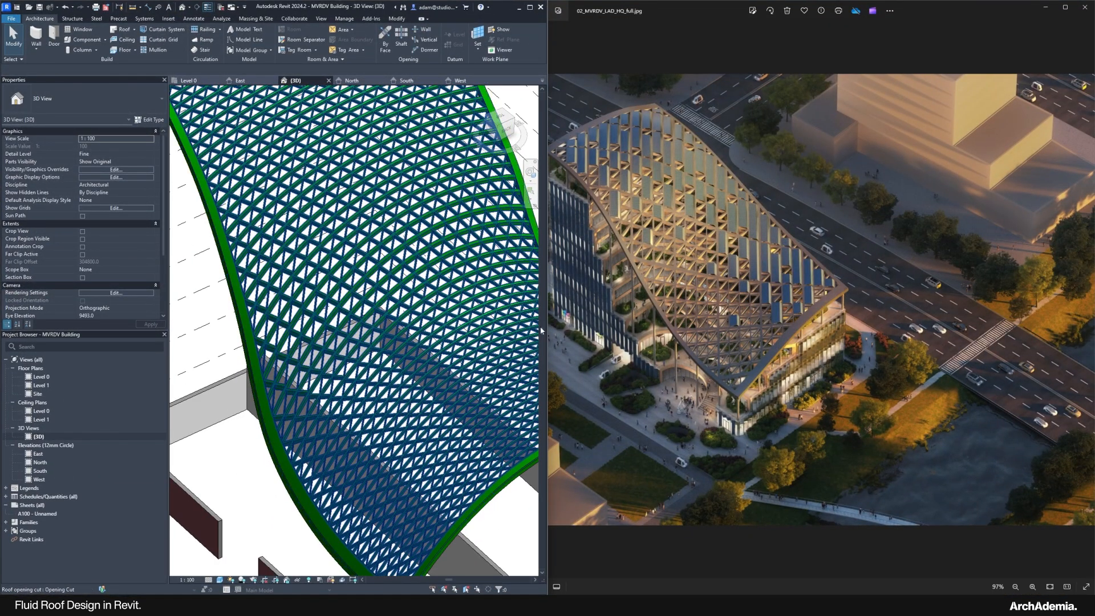
scroll(706, 283, "up", 3)
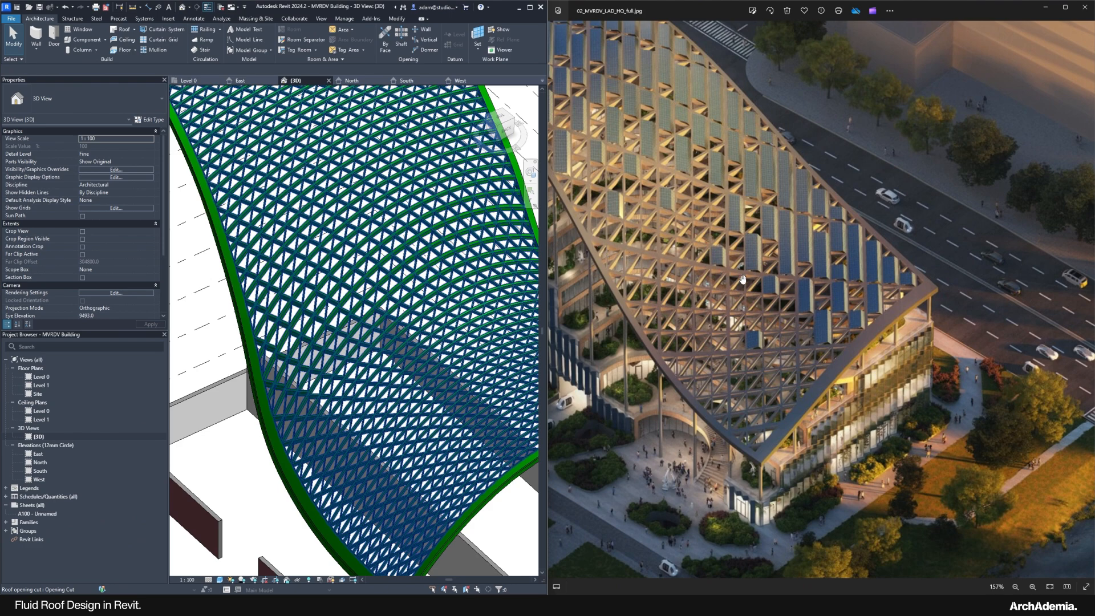
scroll(330, 341, "down", 5)
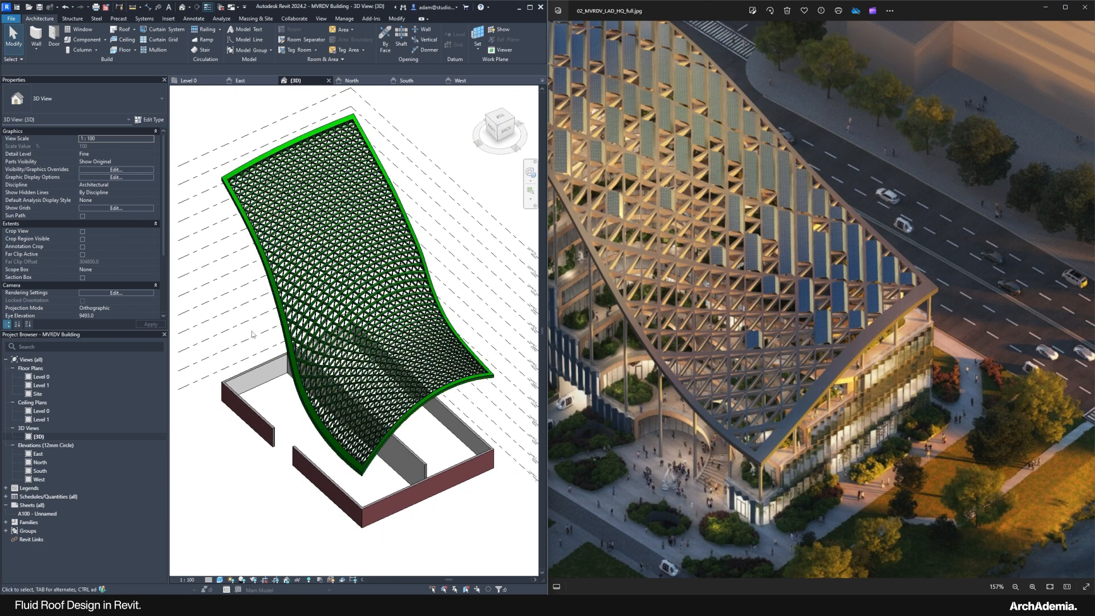
middle_click_drag(346, 315, 456, 194, "shift")
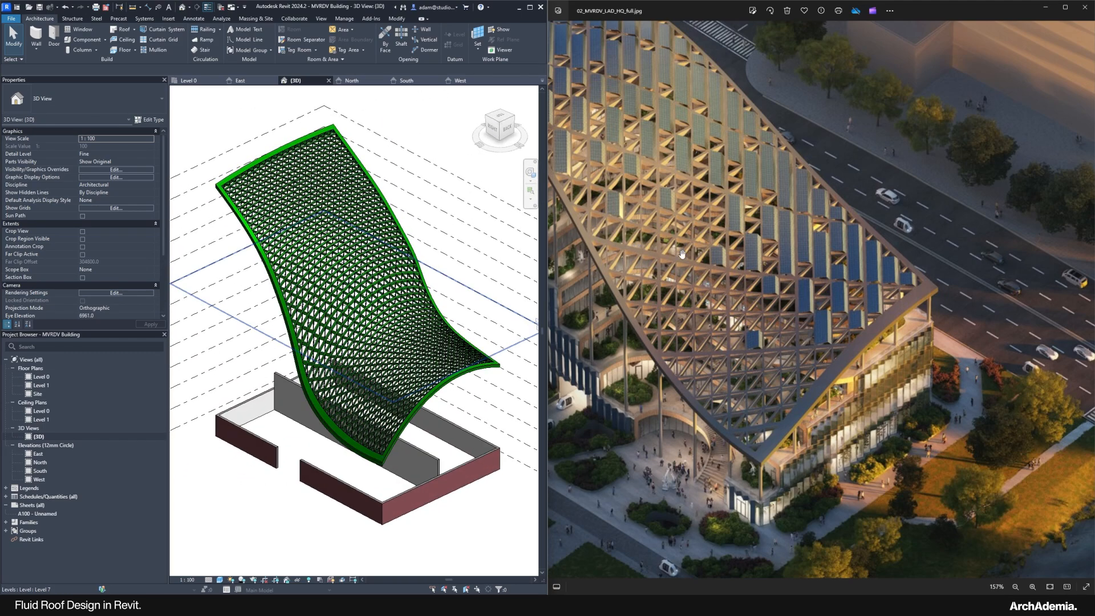
left_click_drag(637, 262, 640, 281)
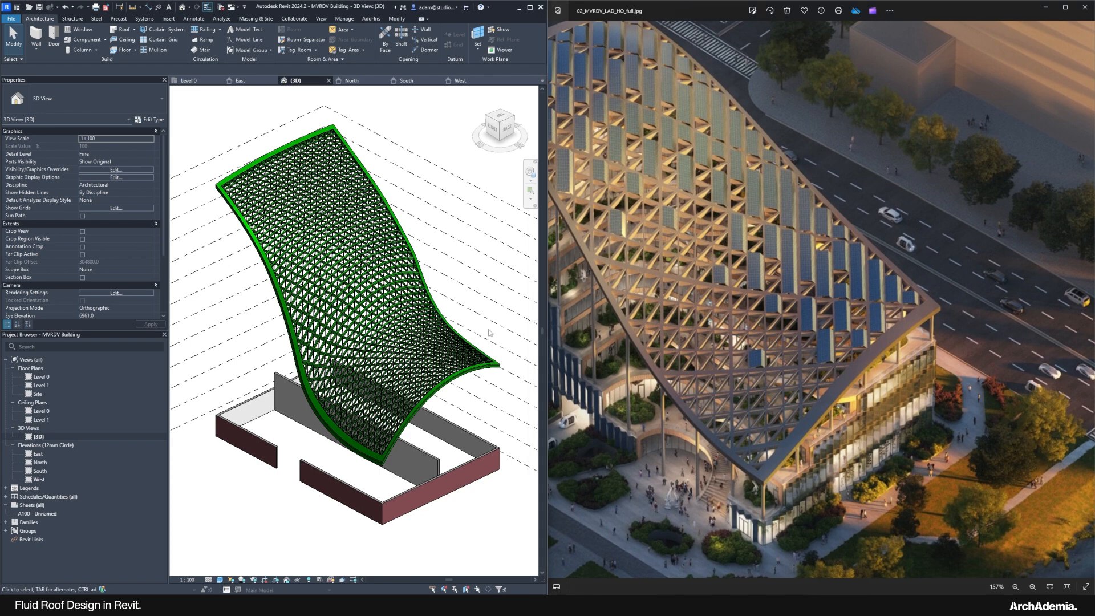
scroll(322, 387, "up", 3)
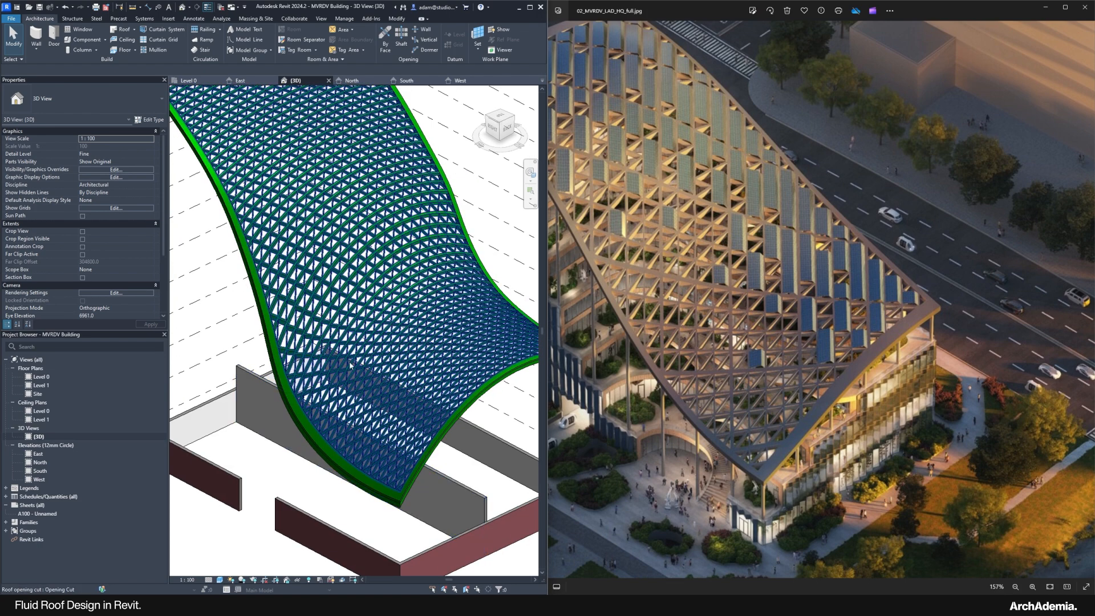
scroll(374, 380, "down", 2)
Step: Briefly select the roof, clear it, and maximize the Revit window
left_click(374, 380)
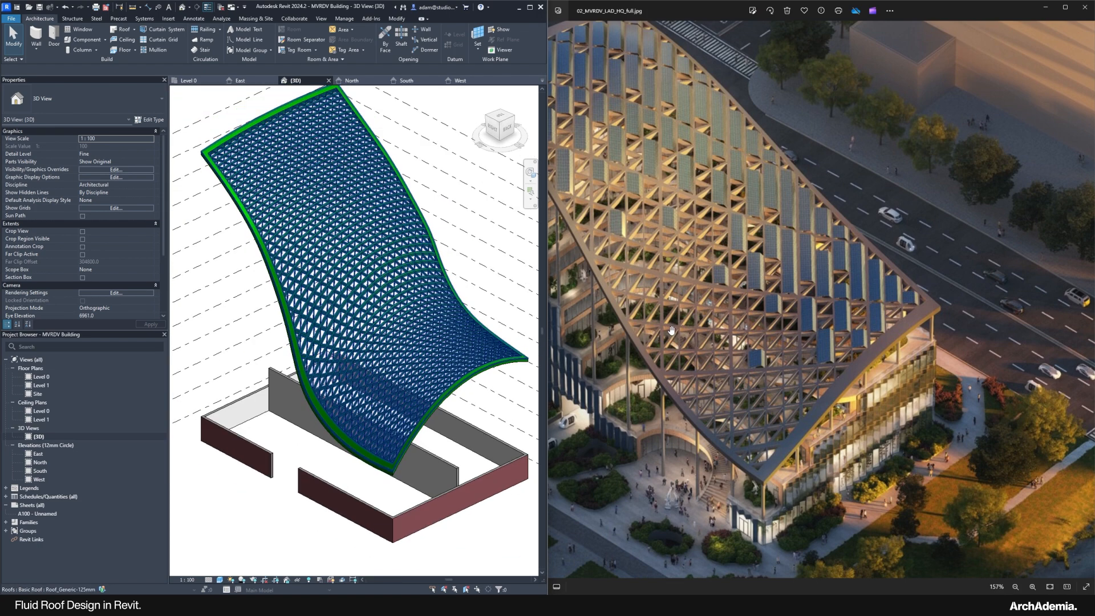
key("Escape")
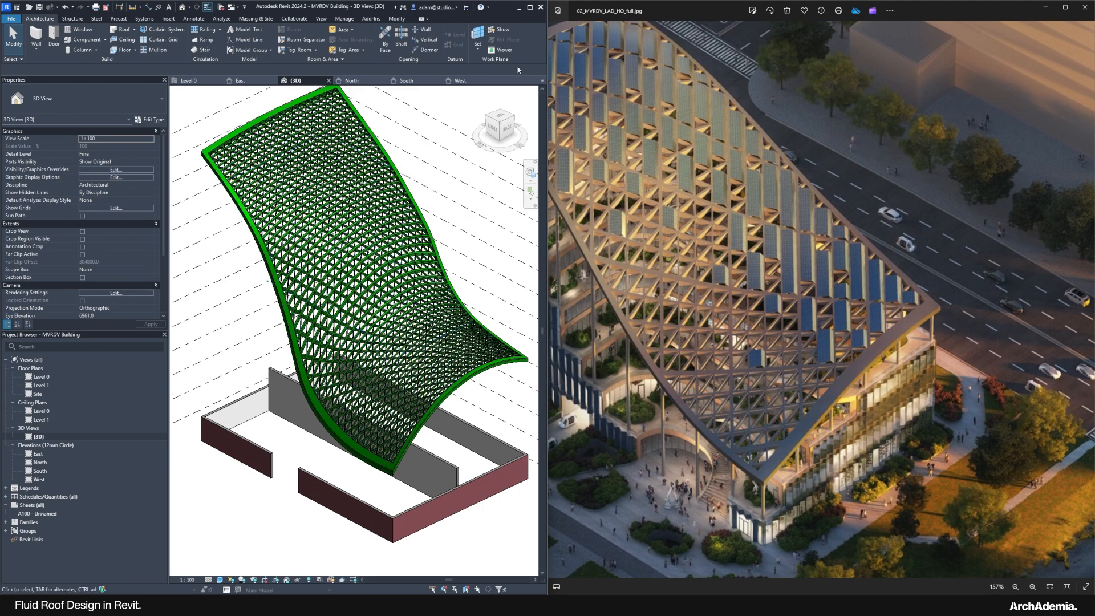
left_click(530, 7)
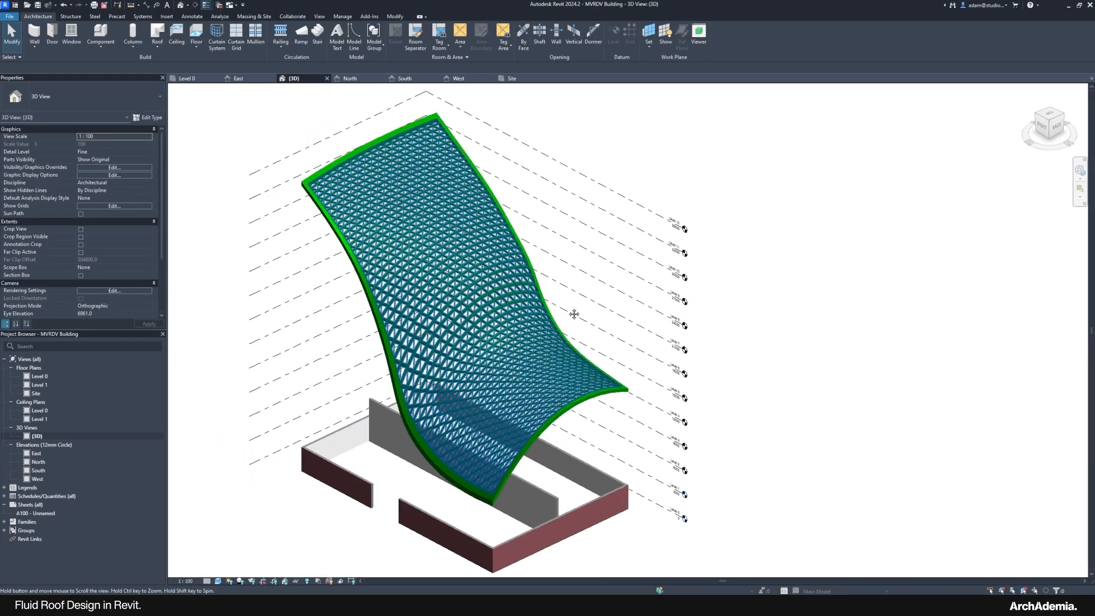
Step: Open the Site floor plan, select the roof and drag its lower edge handle upward
scroll(328, 193, "up", 8)
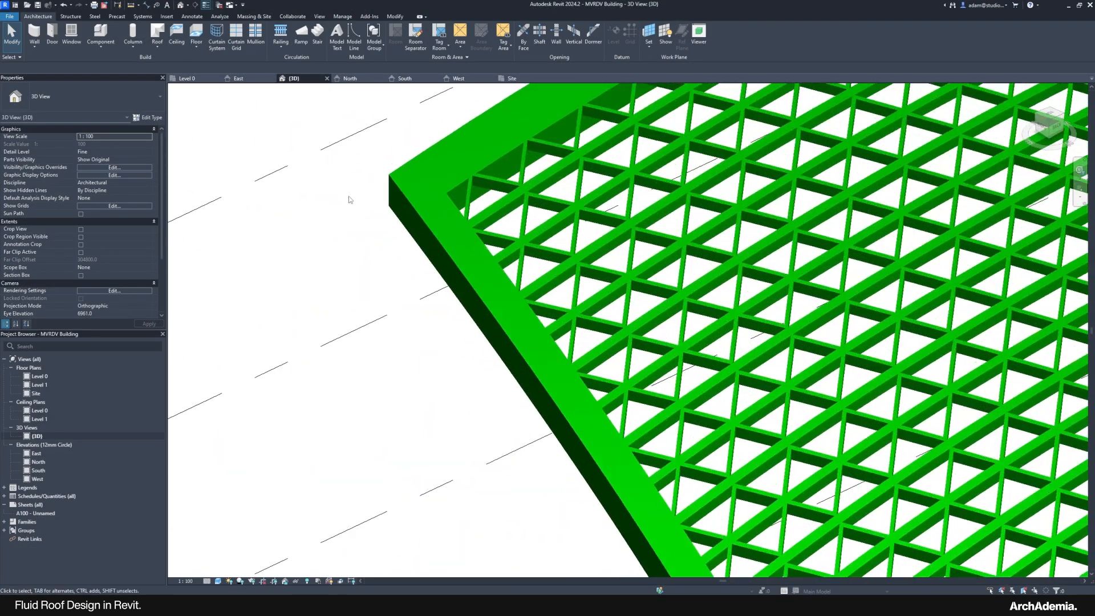
scroll(402, 169, "down", 2)
left_click(392, 184)
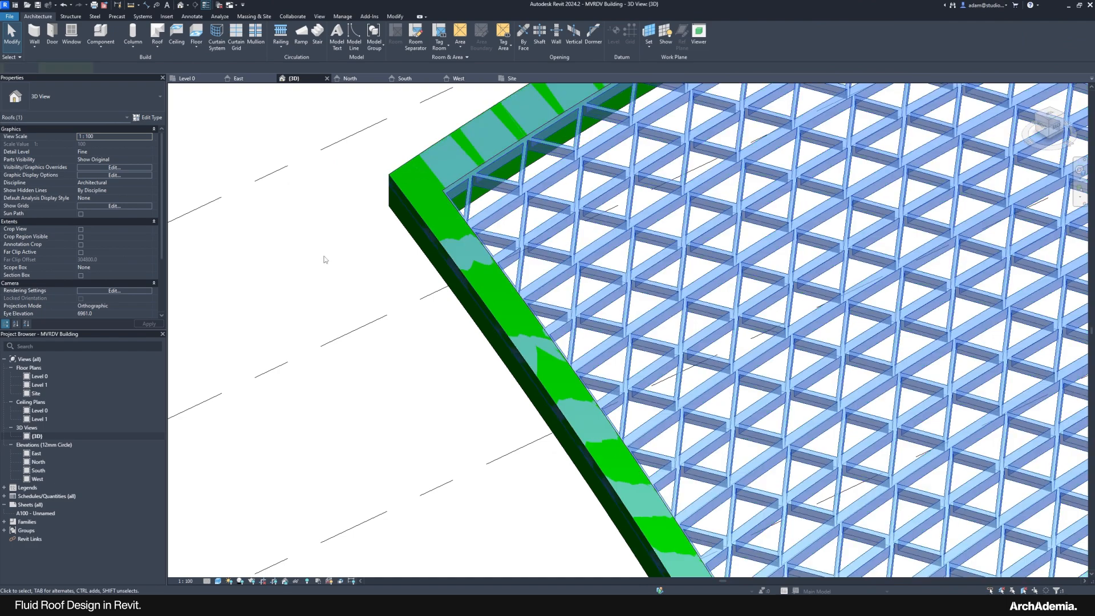
scroll(324, 260, "down", 8)
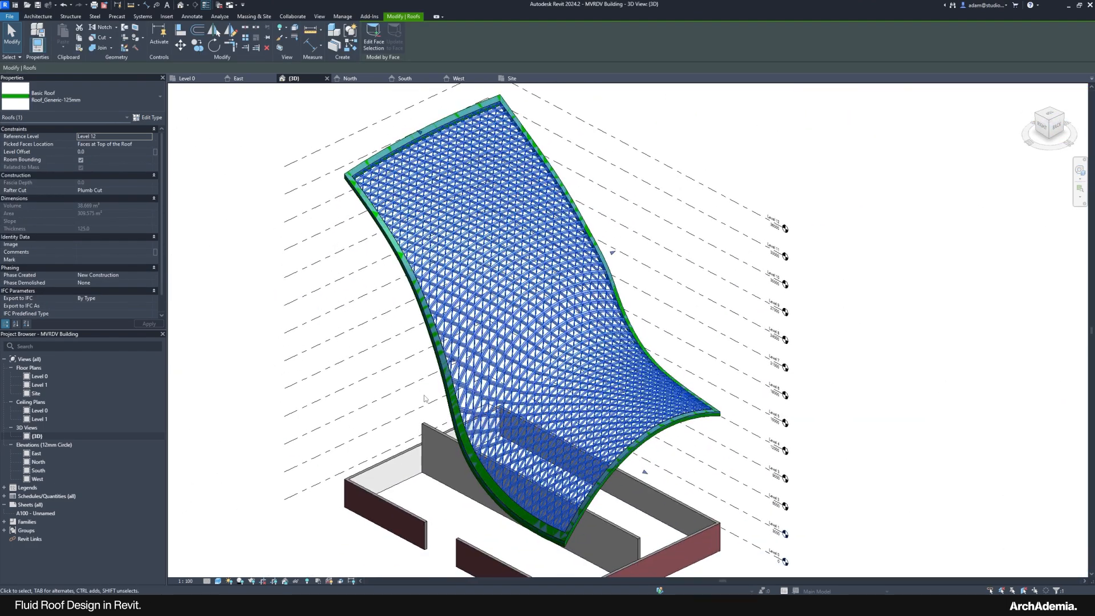
double_click(35, 394)
left_click(463, 337)
scroll(498, 528, "up", 9)
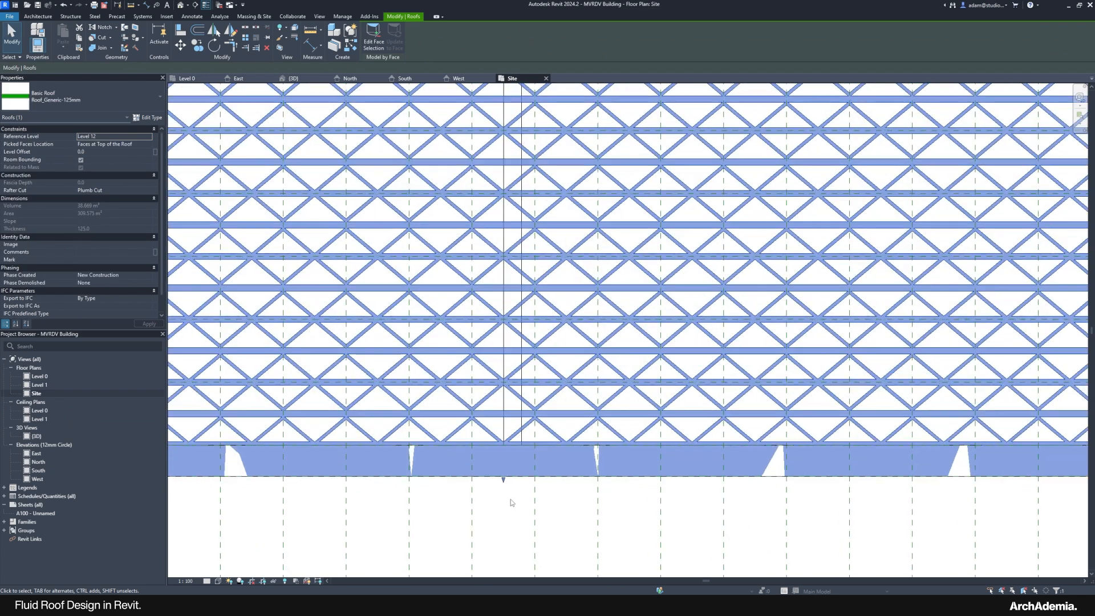
left_click_drag(503, 478, 502, 462)
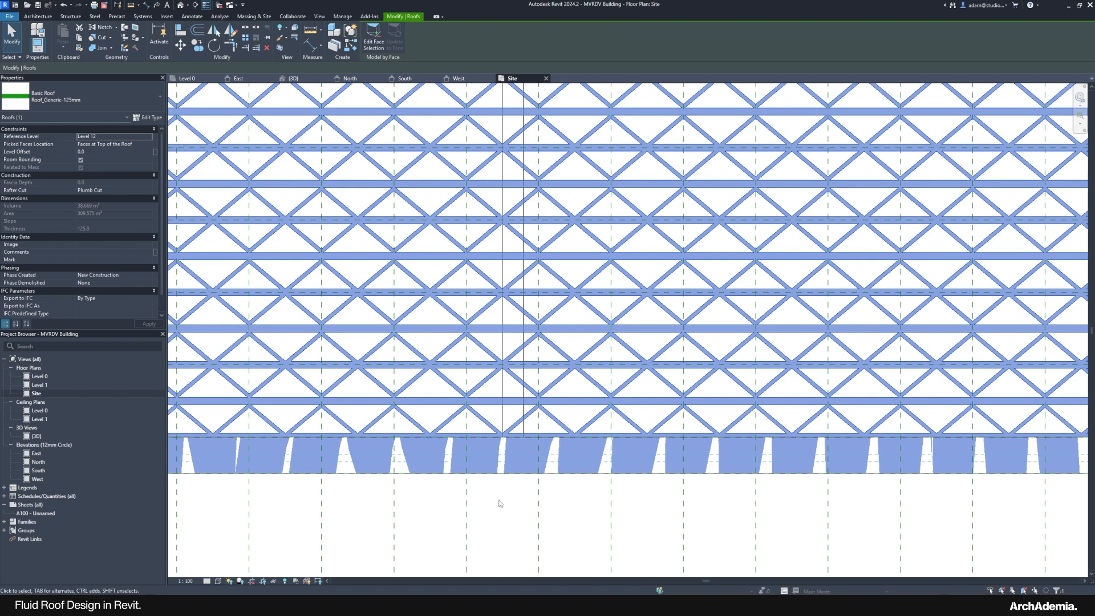
scroll(507, 521, "down", 4)
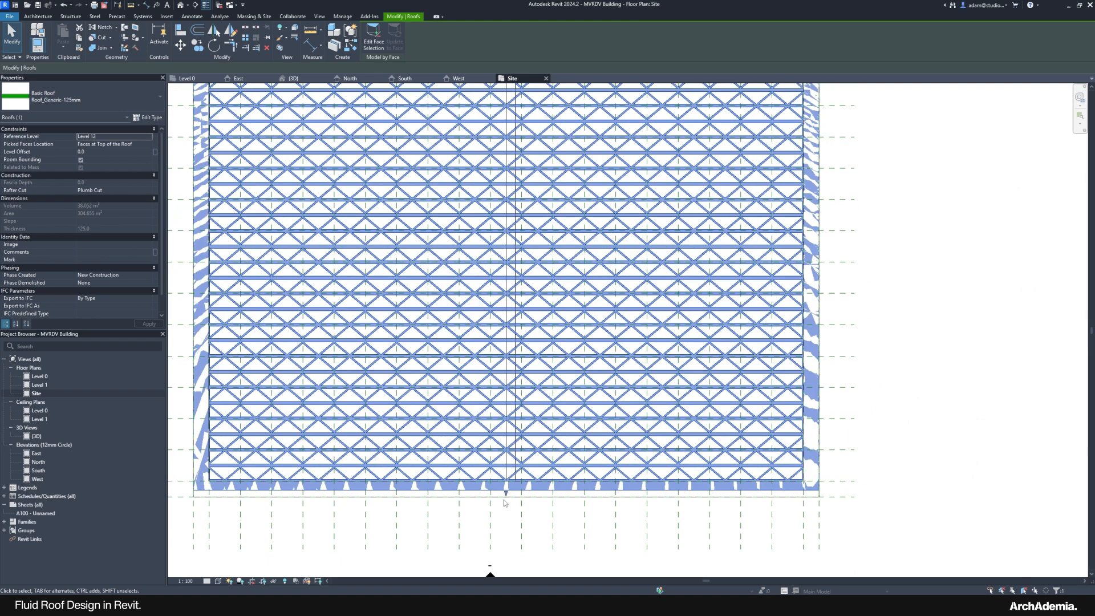
Step: Crossing-select the three elements at the roof's lower-left corner
left_click(533, 525)
scroll(512, 501, "up", 3)
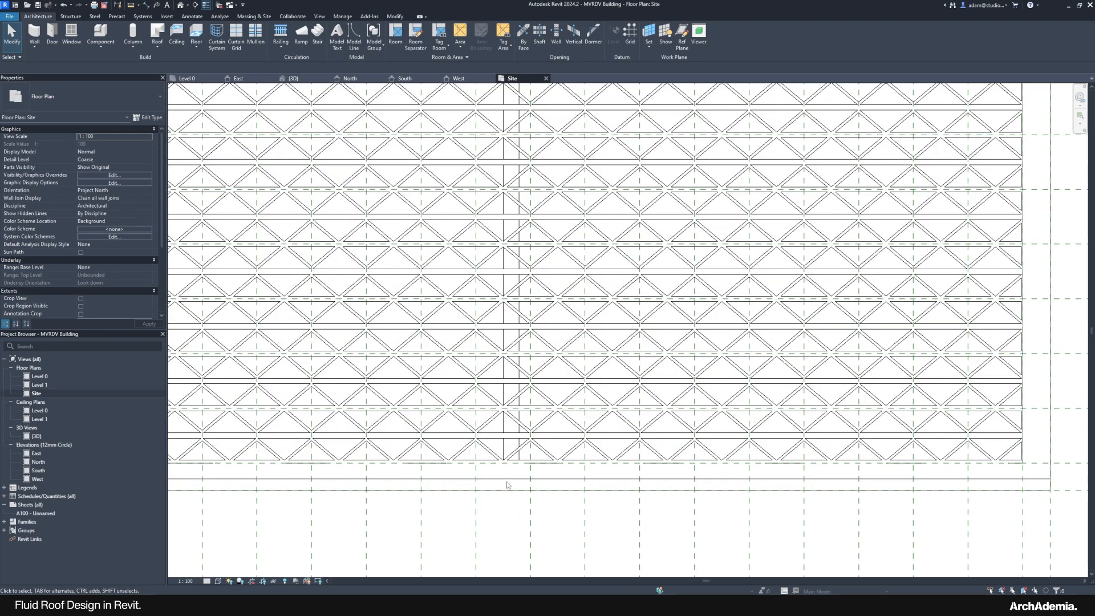
scroll(517, 521, "up", 3)
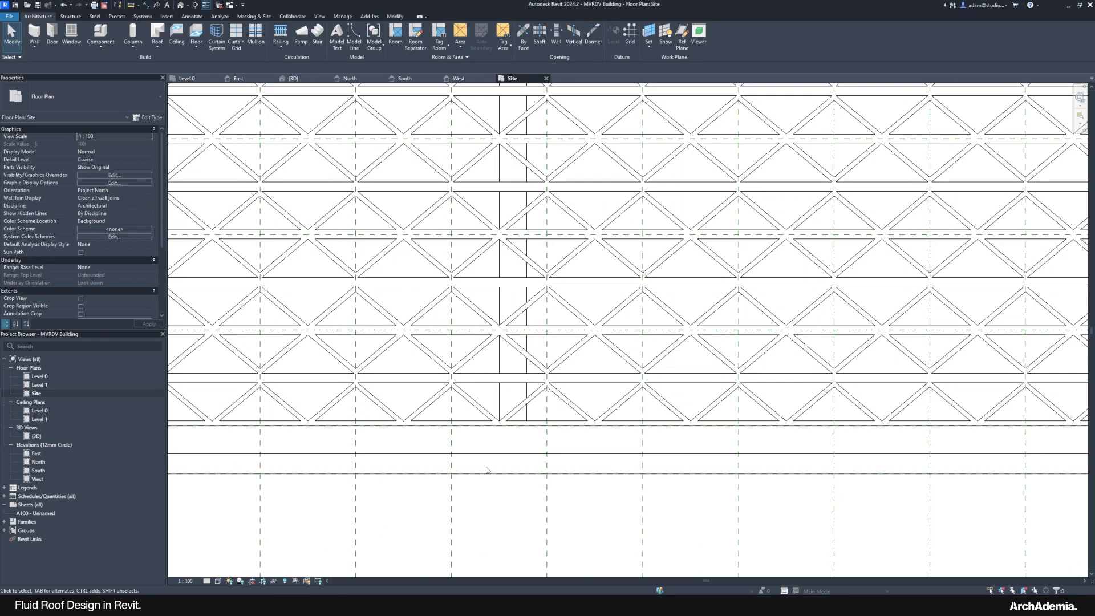
left_click(483, 425)
left_click(521, 497)
scroll(492, 461, "down", 4)
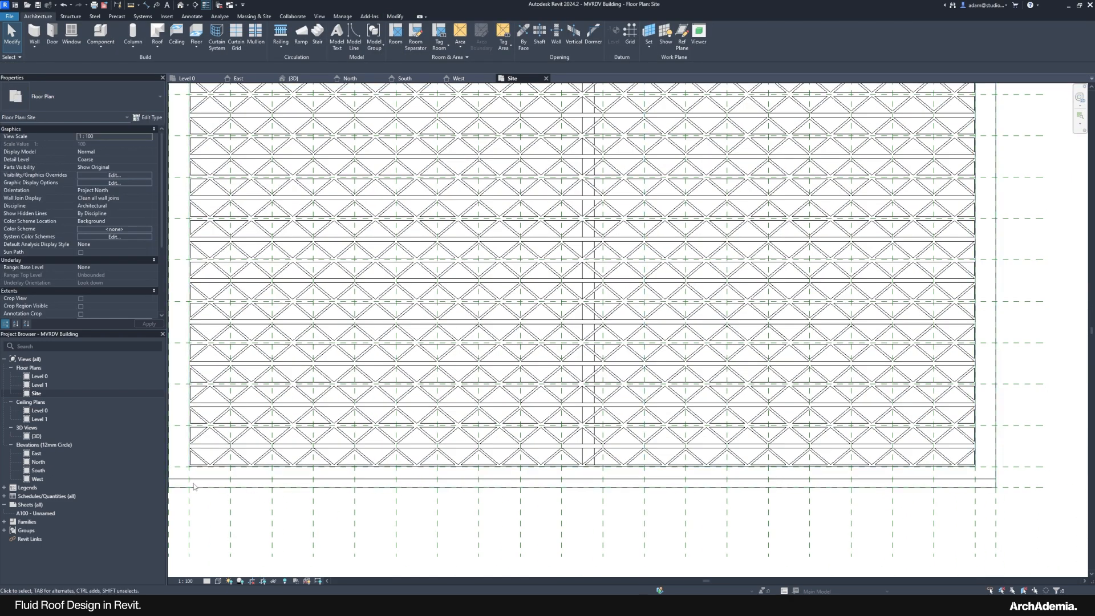
scroll(194, 487, "up", 7)
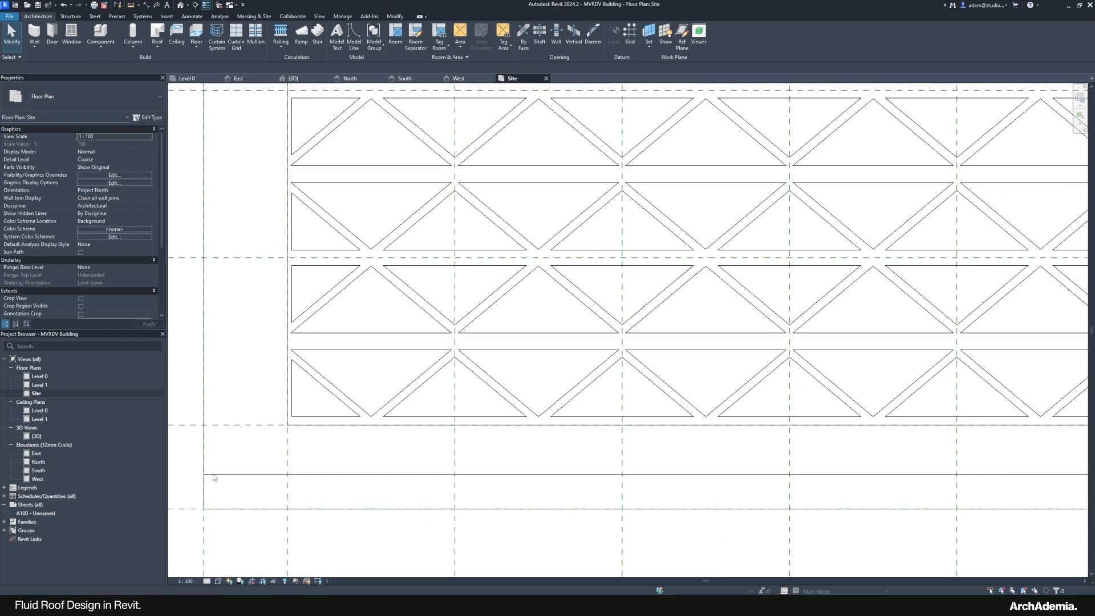
left_click_drag(247, 485, 234, 465)
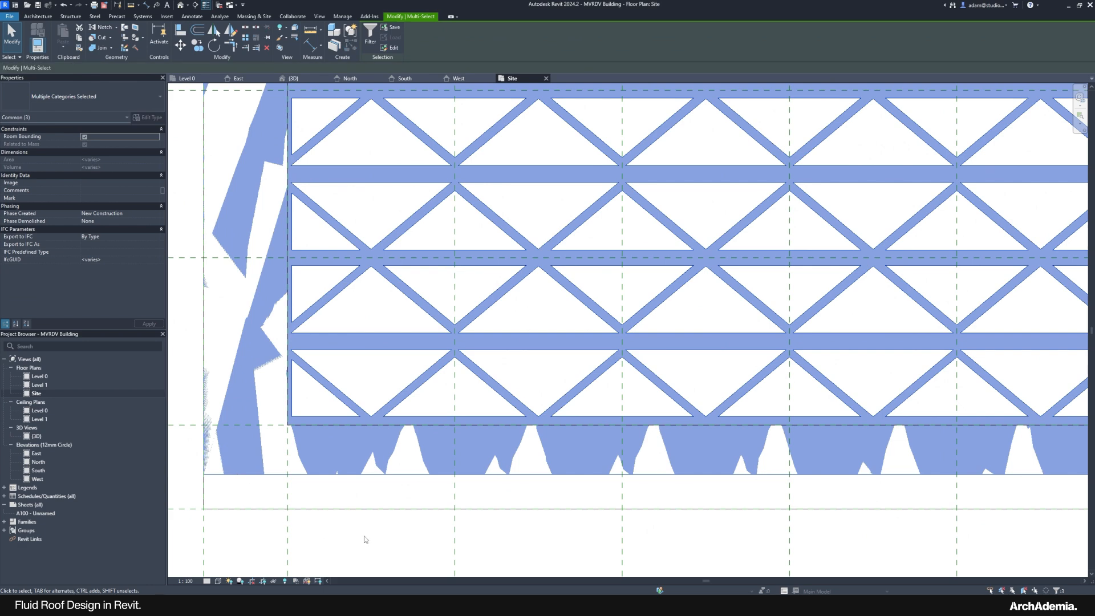
scroll(365, 540, "down", 3)
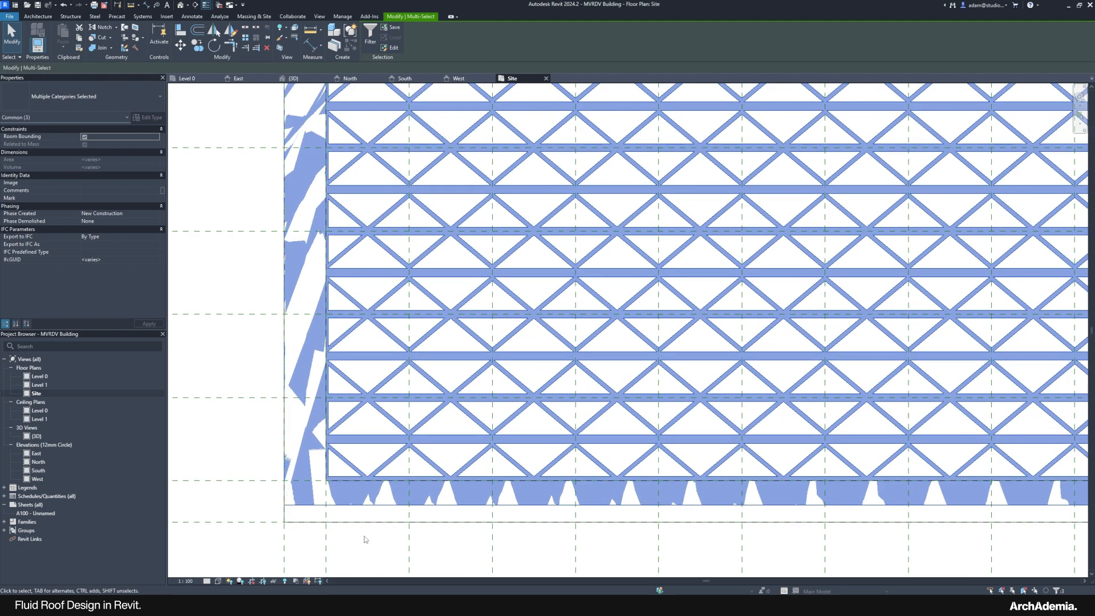
Step: Filter the selection to exclude Walls, keeping only the roof selected
left_click(370, 33)
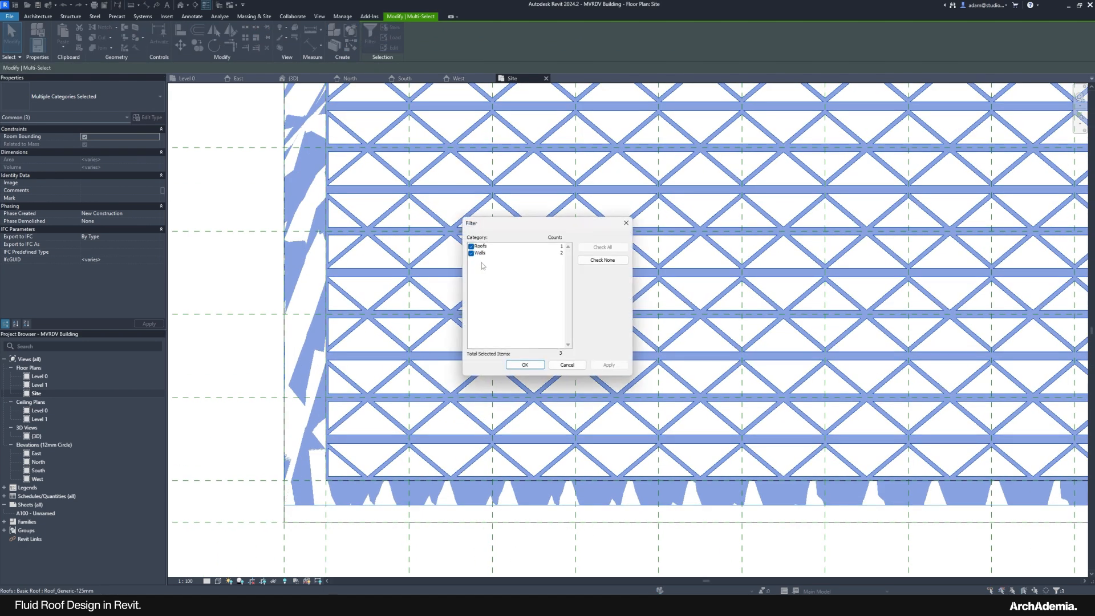
left_click(471, 254)
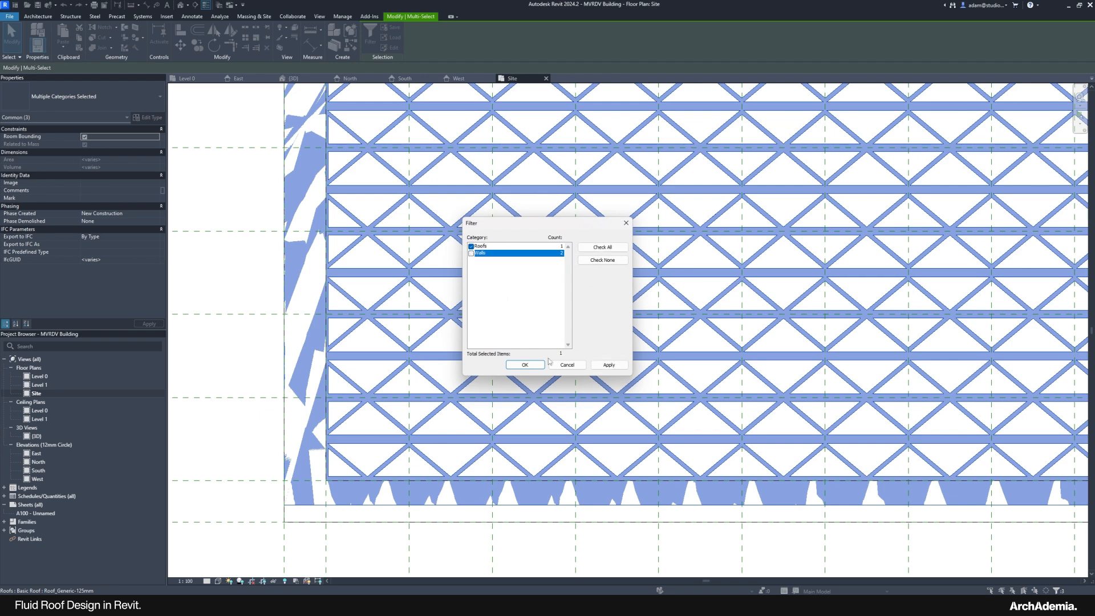
left_click(525, 365)
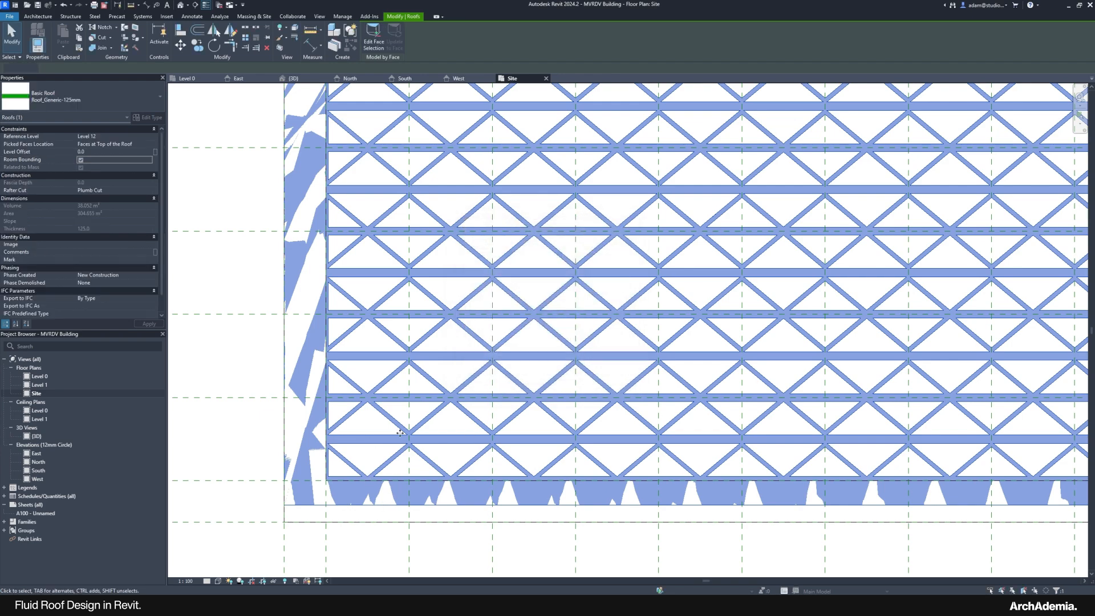
scroll(400, 439, "down", 6)
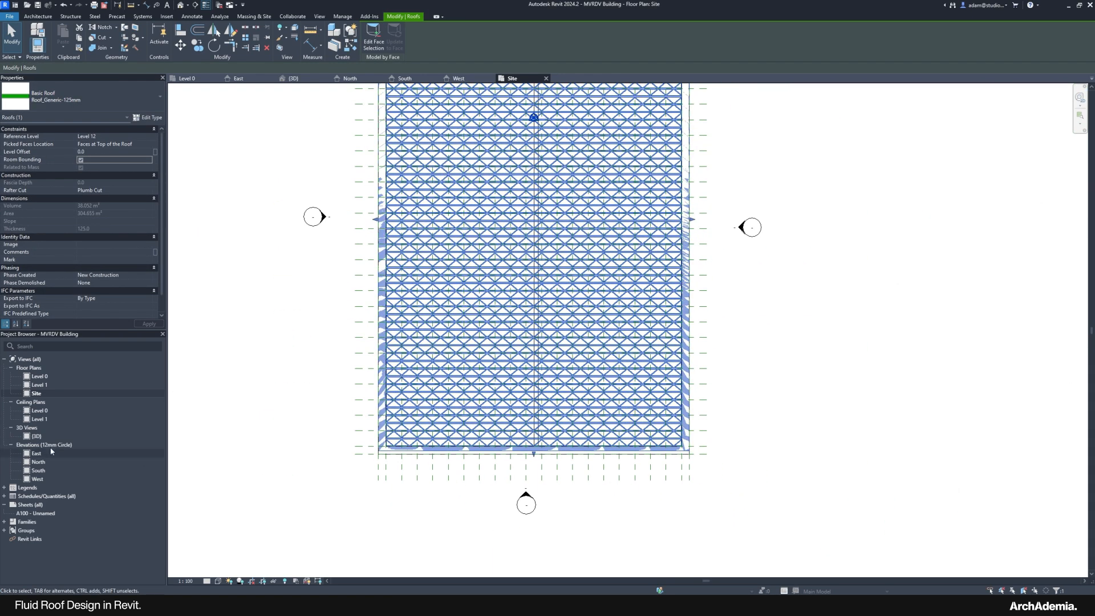
Step: Inspect the fully perforated 125 mm lattice roof in 3D, then return to the Site floor plan
double_click(36, 435)
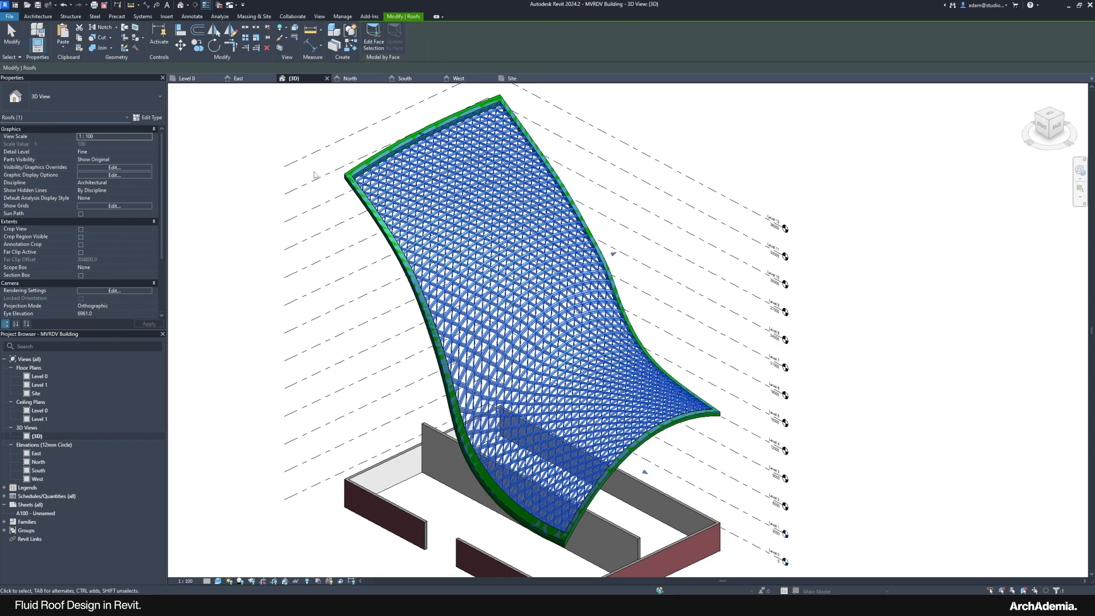
scroll(317, 166, "up", 4)
scroll(417, 244, "down", 2)
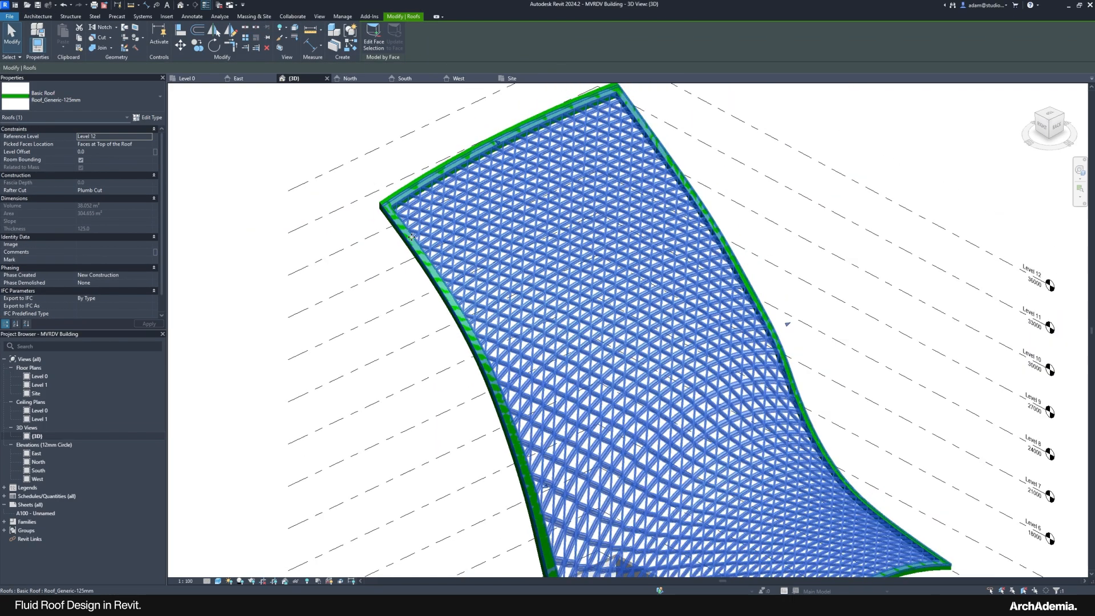
middle_click_drag(562, 333, 494, 263)
middle_click_drag(494, 262, 495, 249, "shift")
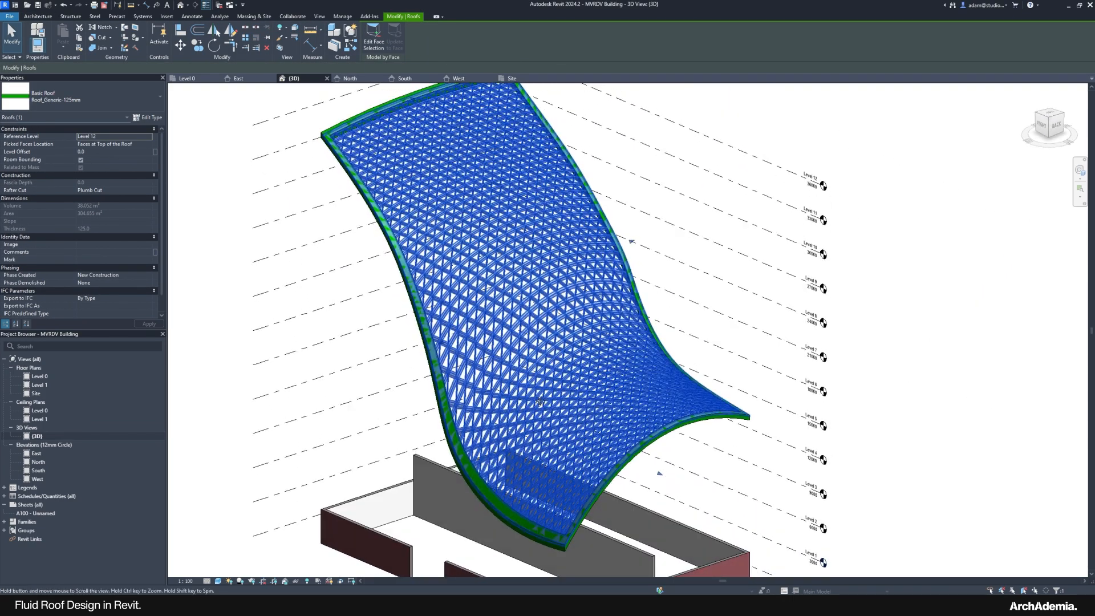
middle_click_drag(527, 383, 531, 415)
scroll(499, 421, "down", 2)
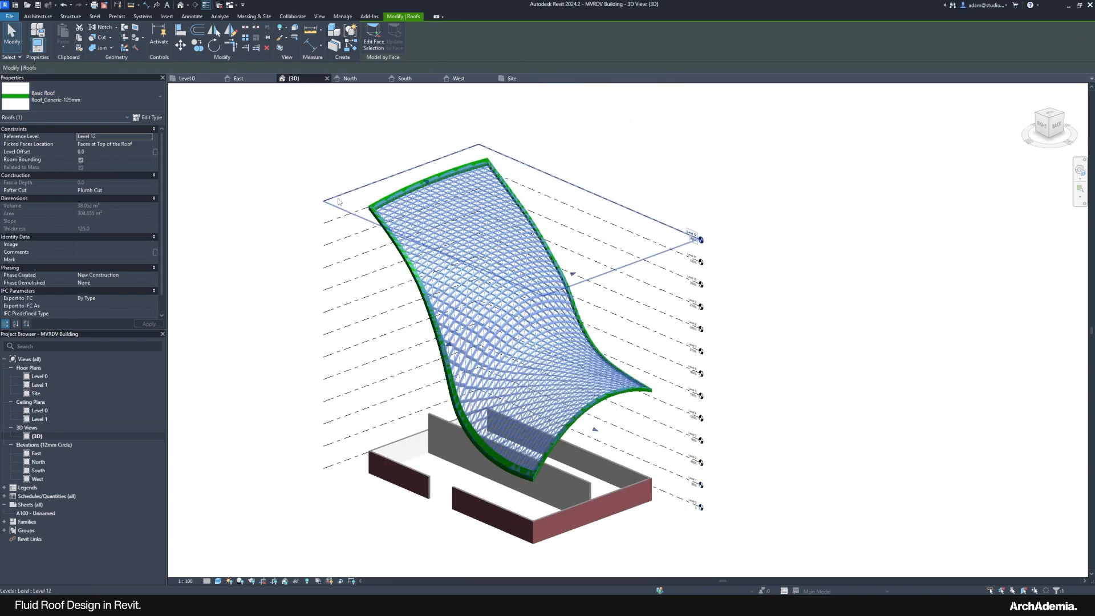
scroll(355, 193, "up", 6)
left_click(385, 184)
scroll(383, 180, "up", 3)
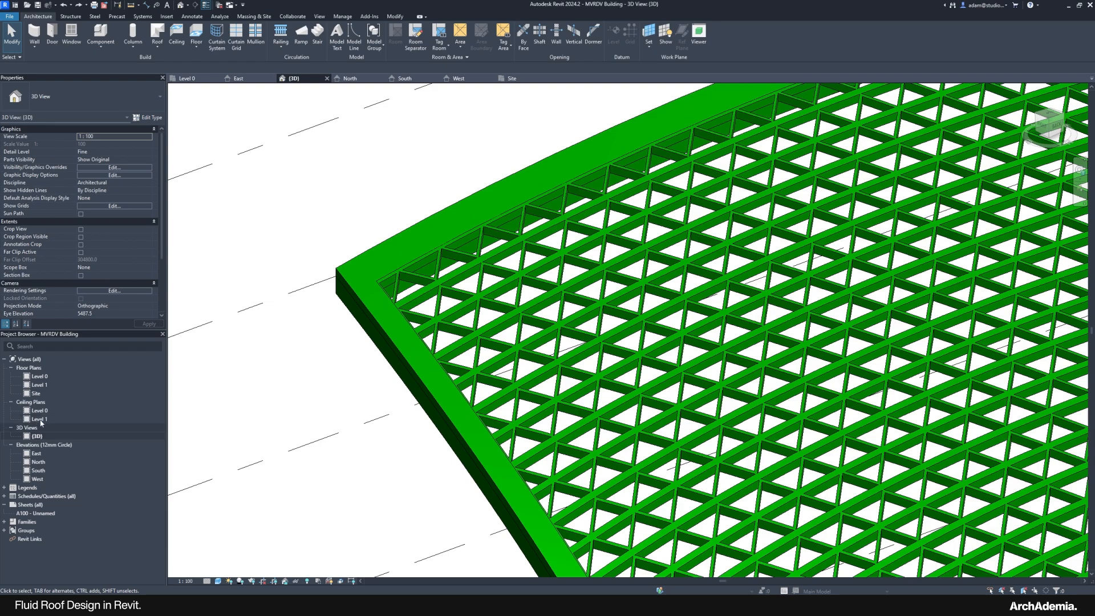
double_click(35, 393)
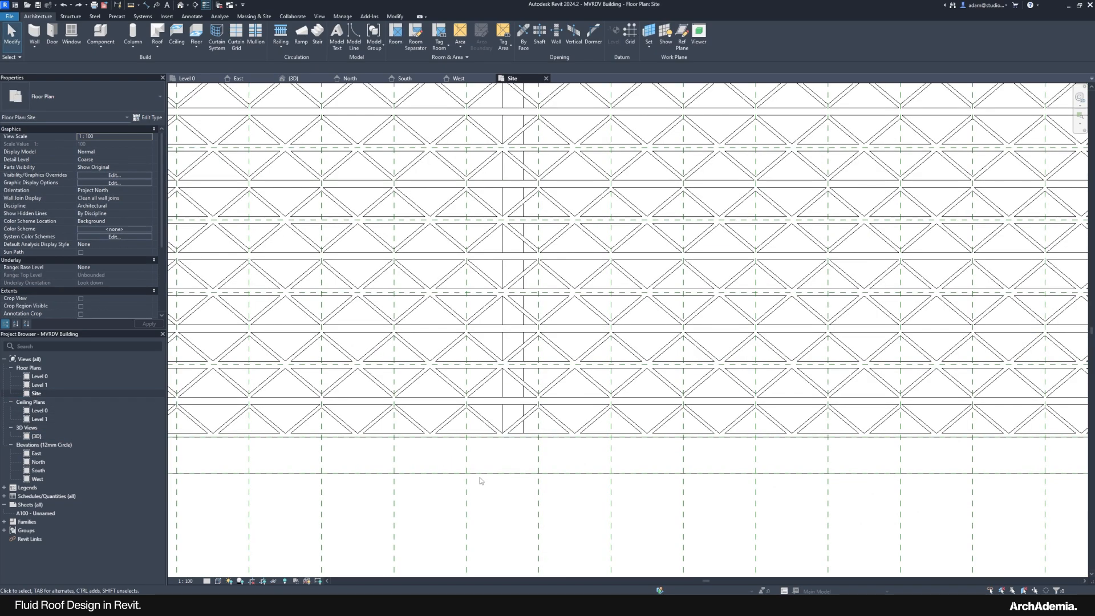
Step: Select the 400 mm edge roof and check its edge in the 3D view
left_click(481, 482)
scroll(514, 498, "down", 3)
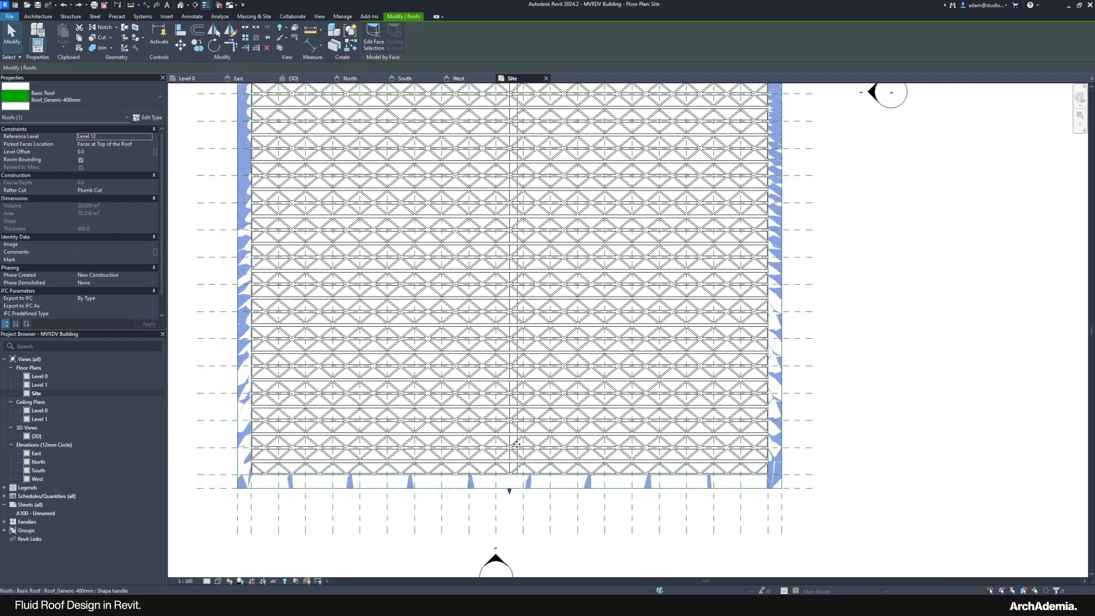
middle_click_drag(556, 302, 517, 413)
scroll(735, 216, "up", 3)
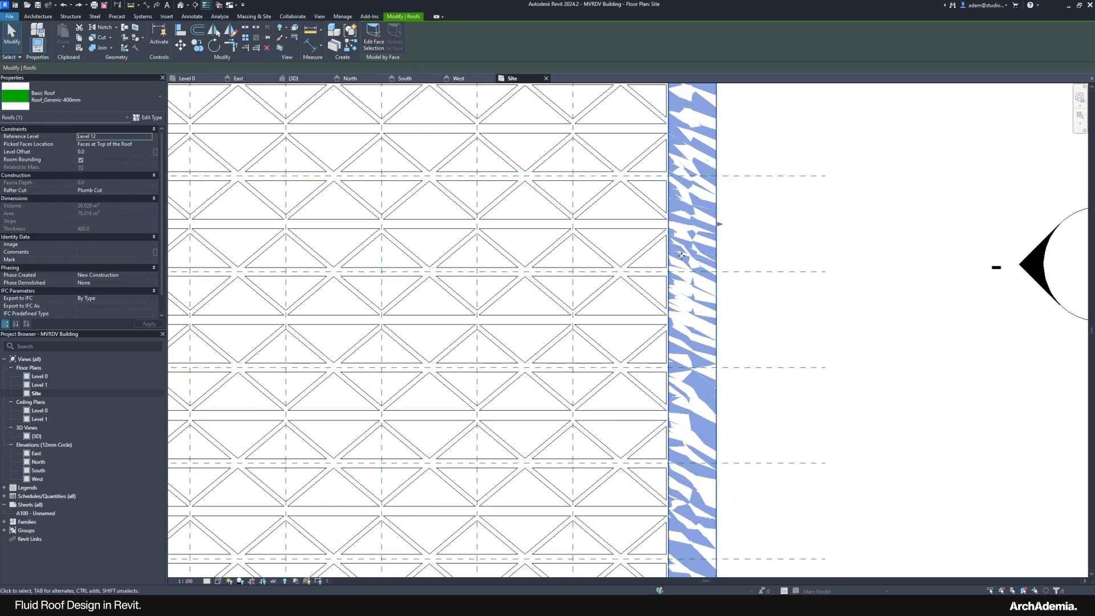
scroll(709, 245, "up", 2)
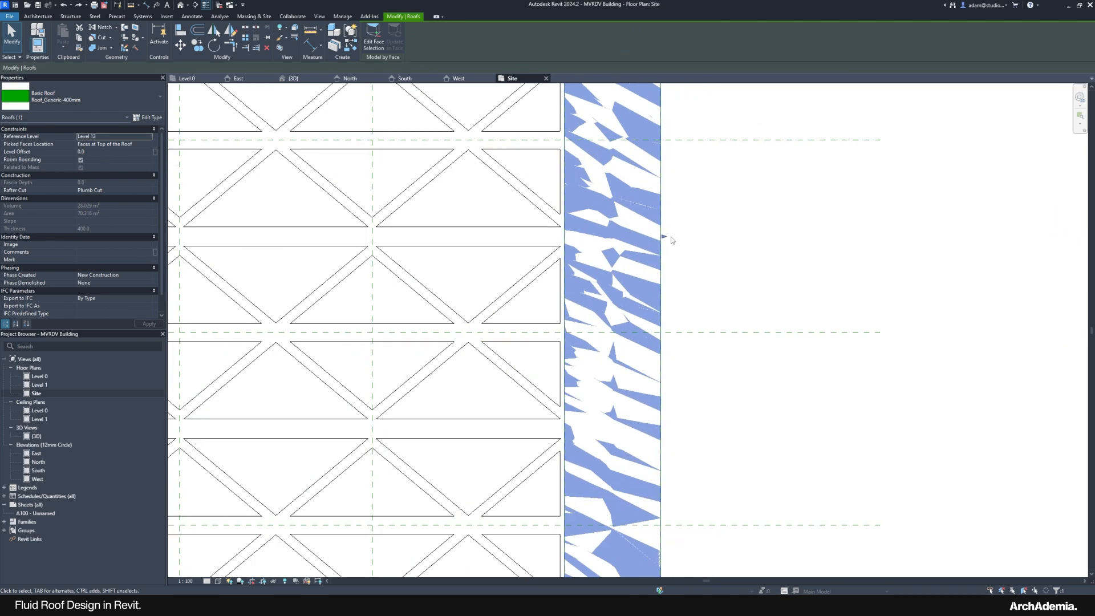
double_click(37, 436)
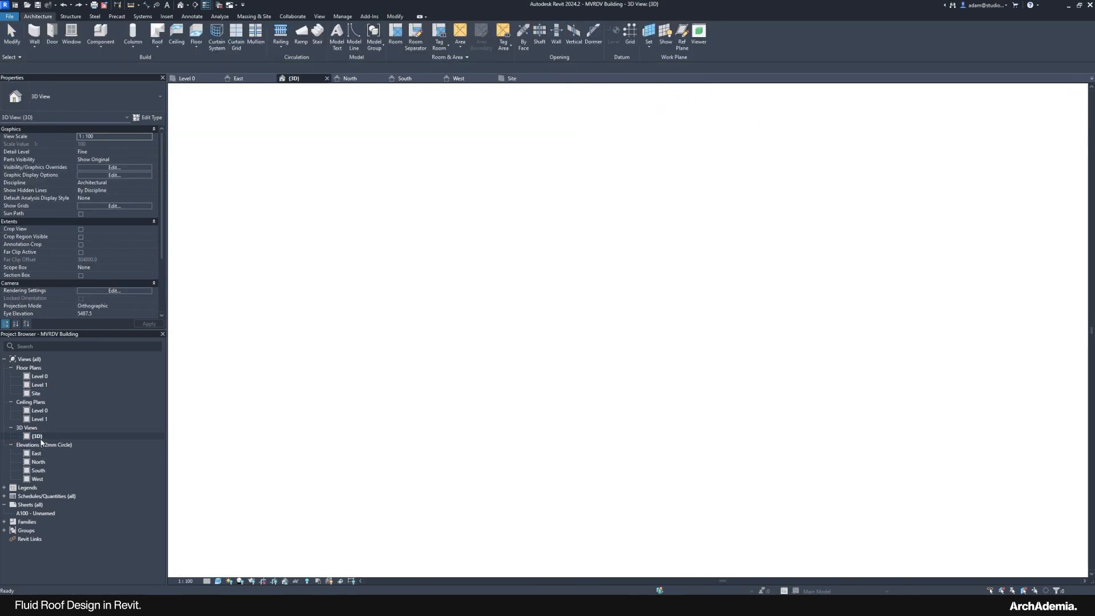
middle_click_drag(329, 418, 327, 333, "shift")
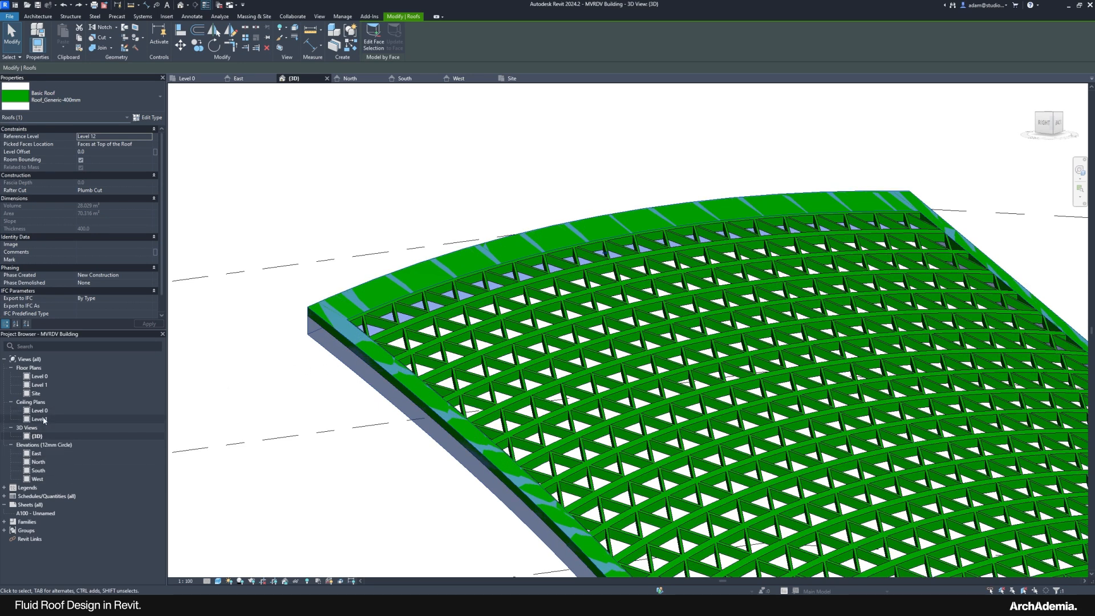
double_click(35, 393)
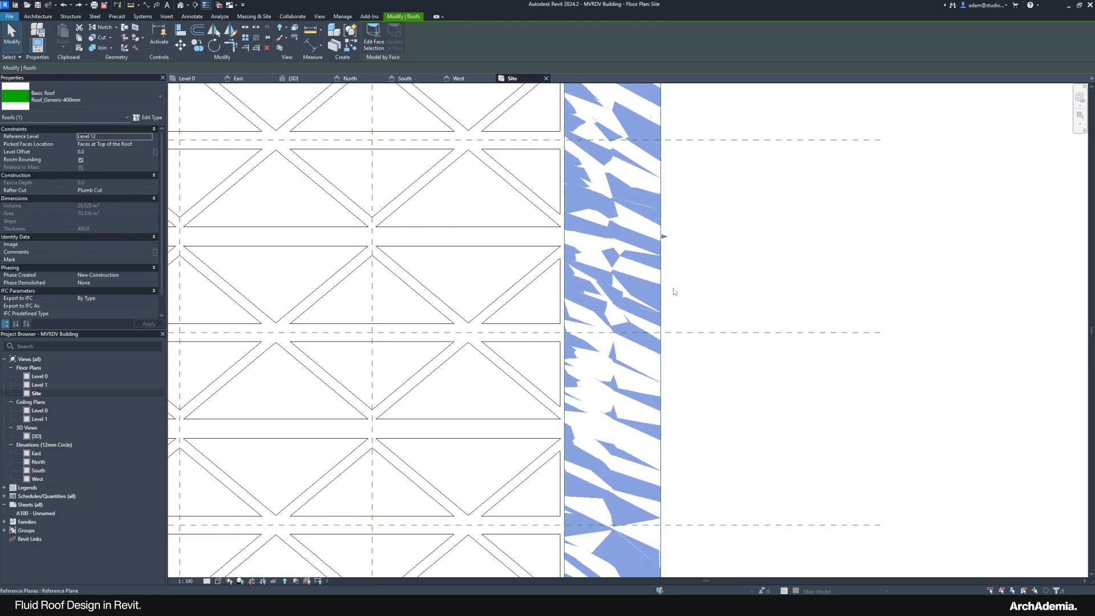
Step: Stretch the edge roof's right side outward and extend its bottom edge downward
left_click_drag(663, 236, 677, 237)
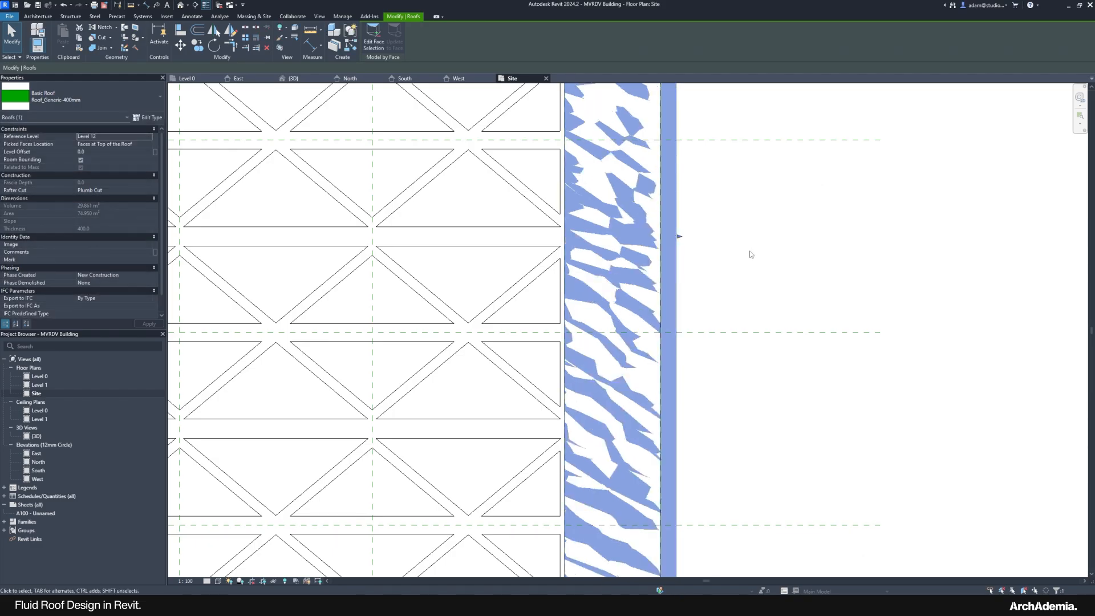
scroll(741, 236, "down", 7)
middle_click_drag(453, 496, 475, 305)
scroll(466, 454, "up", 3)
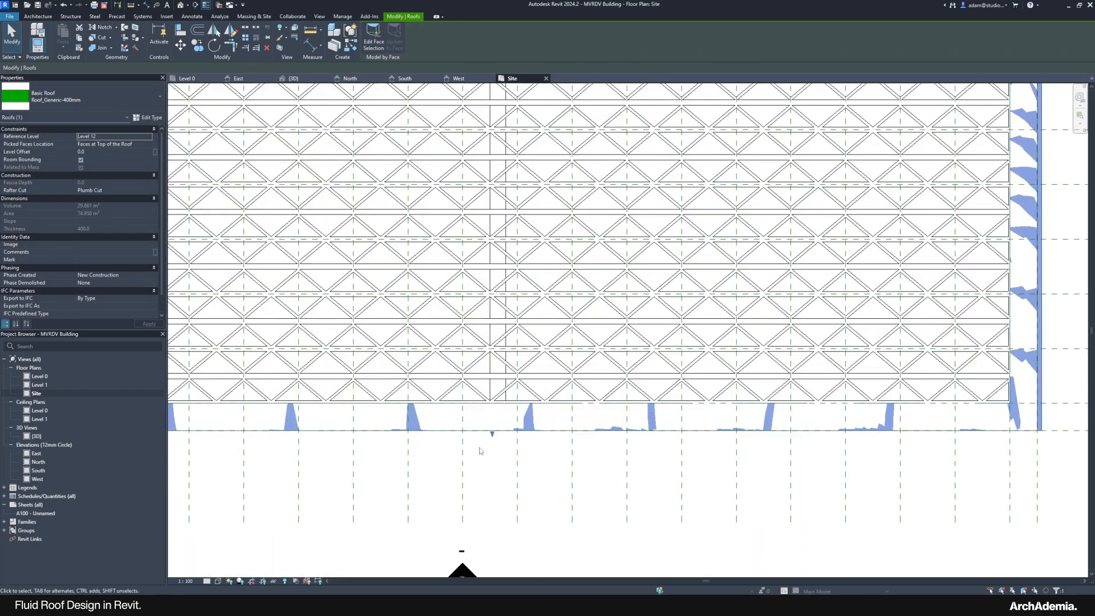
scroll(493, 436, "up", 2)
left_click_drag(491, 434, 491, 444)
scroll(685, 536, "down", 5)
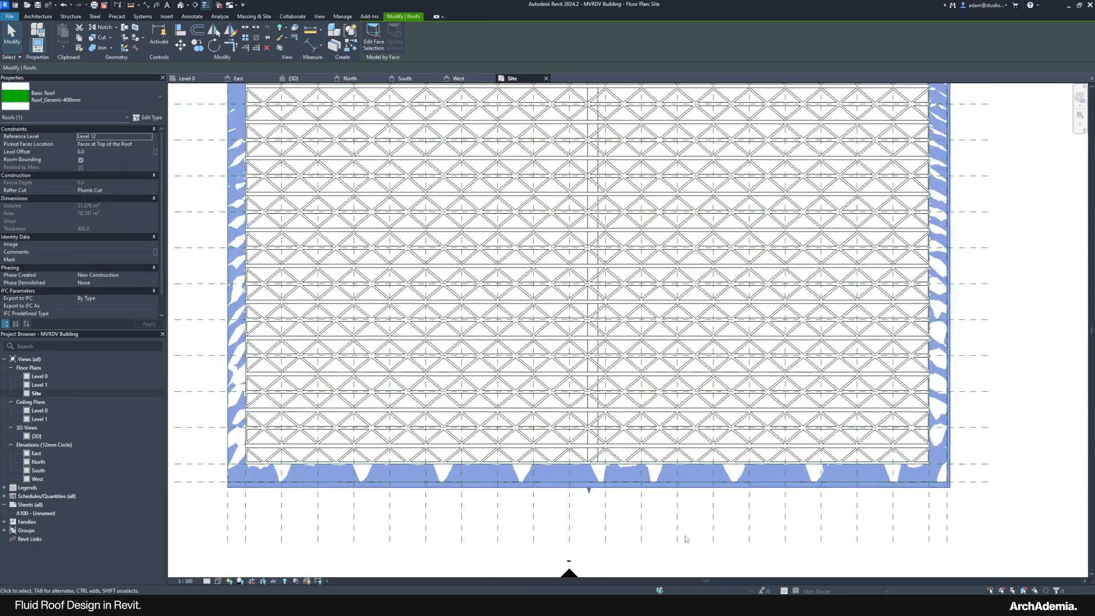
scroll(599, 498, "up", 4)
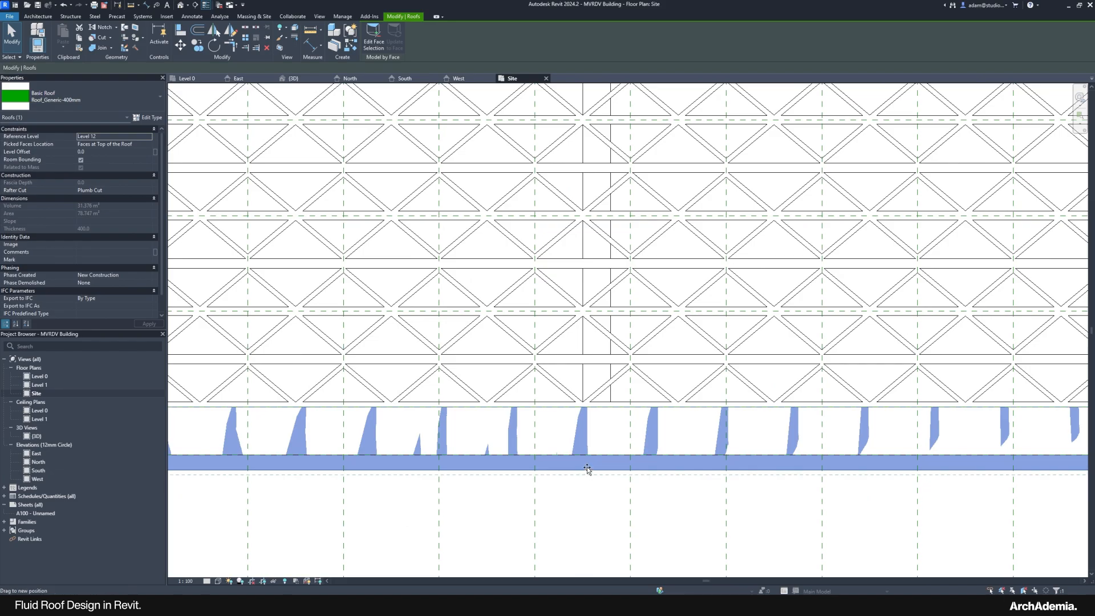
left_click_drag(587, 466, 587, 461)
scroll(596, 513, "down", 6)
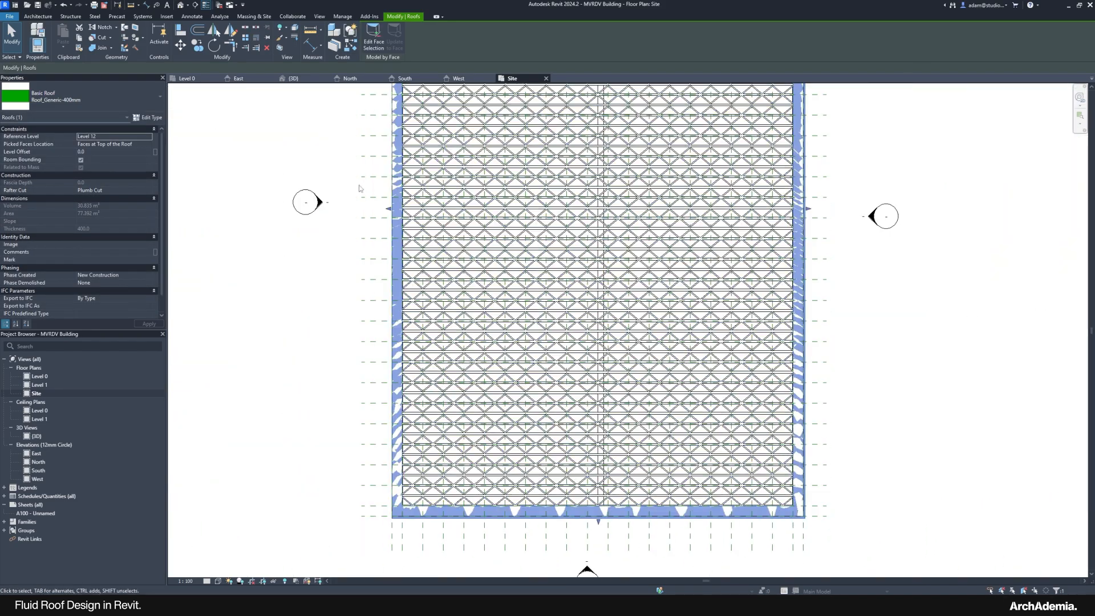
scroll(399, 216, "up", 5)
scroll(413, 224, "up", 4)
Step: Extend the edge roof's left side outward to reach 81.6 m², then view it in 3D
mouse_move(479, 317)
left_mouse_down()
mouse_move(468, 317)
mouse_move(471, 297)
left_mouse_up()
scroll(335, 437, "down", 5)
scroll(462, 273, "up", 6)
scroll(471, 299, "down", 6)
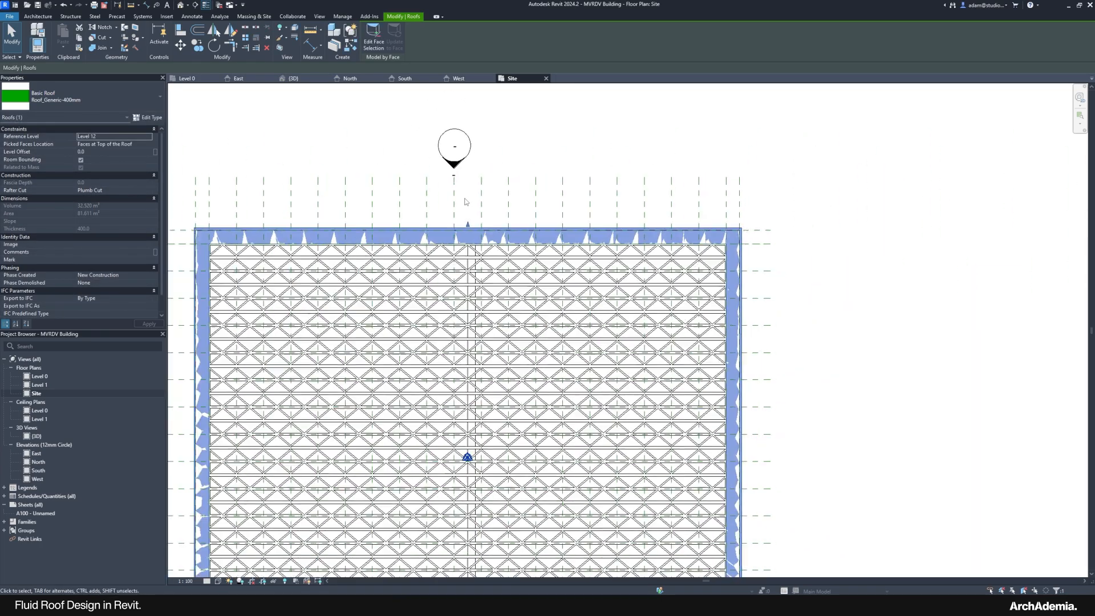
scroll(654, 427, "up", 5)
scroll(643, 508, "down", 8)
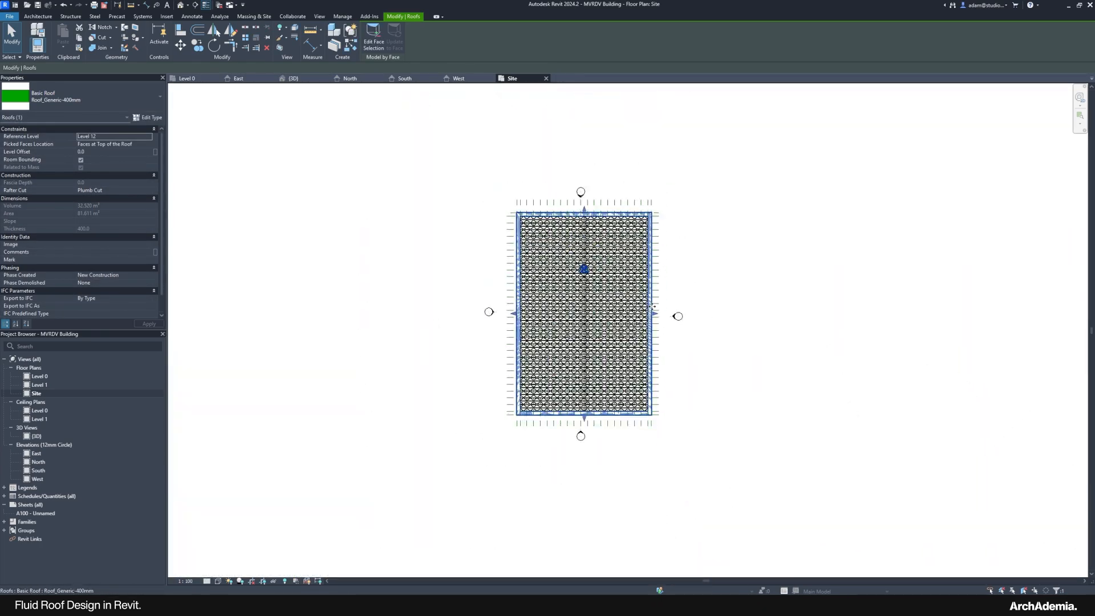
scroll(591, 432, "up", 5)
scroll(581, 501, "down", 1)
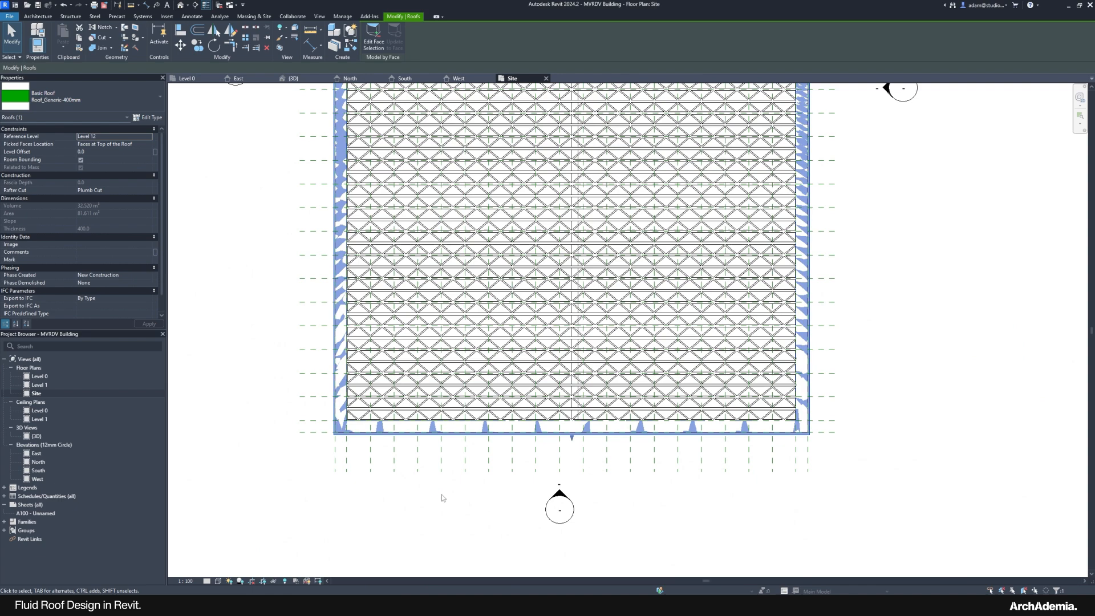
double_click(37, 436)
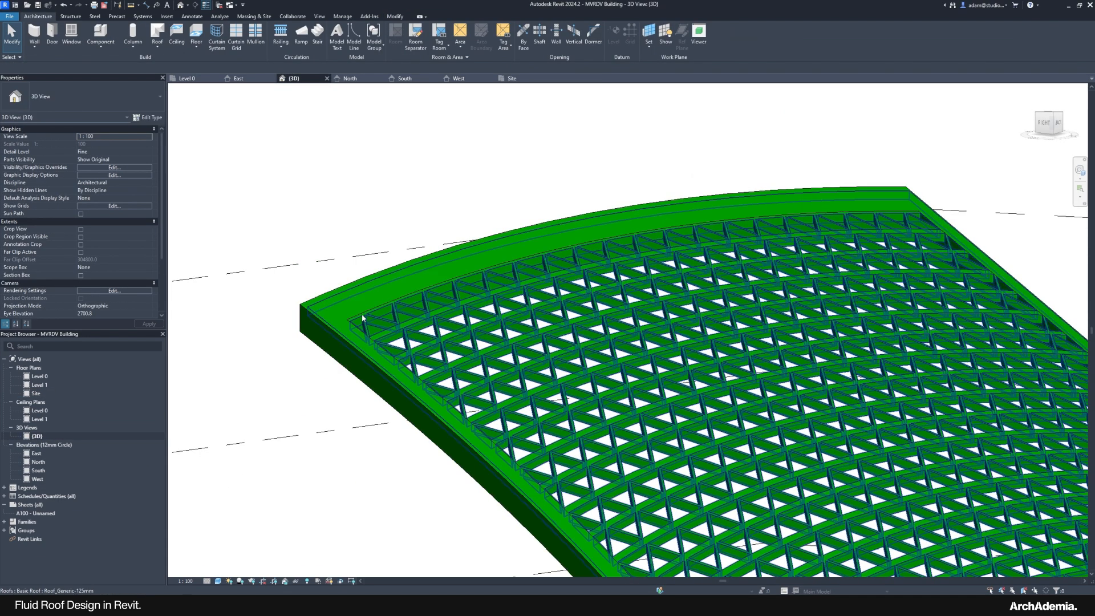
Step: Set the 125 mm lattice roof's Level Offset to -250, then bring up the MVRDV render
left_click(363, 318)
scroll(297, 199, "down", 2)
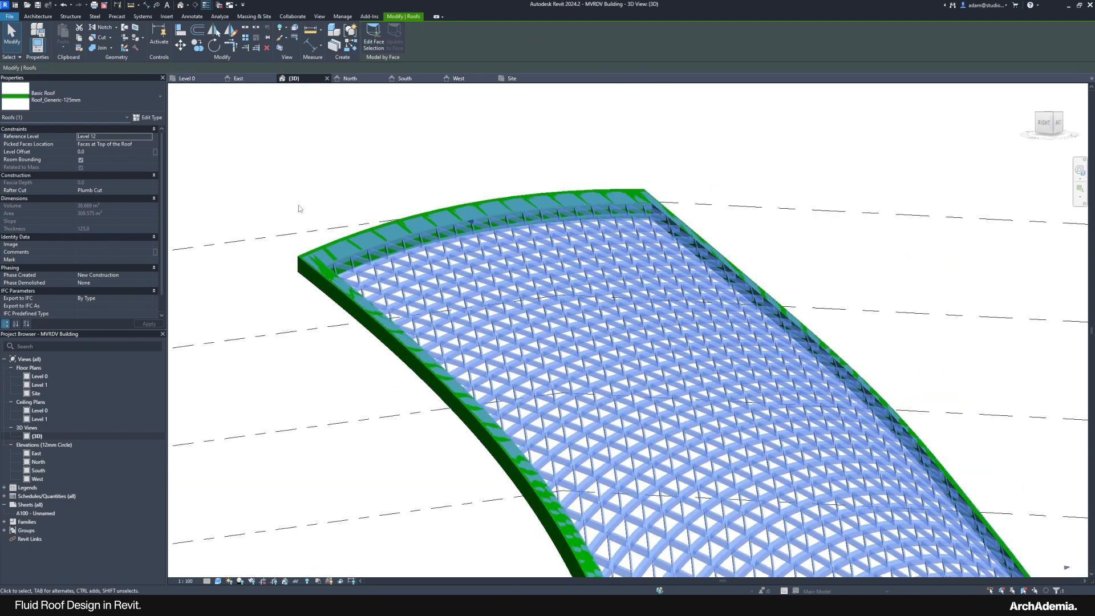
middle_click_drag(549, 385, 539, 355)
scroll(252, 254, "up", 4)
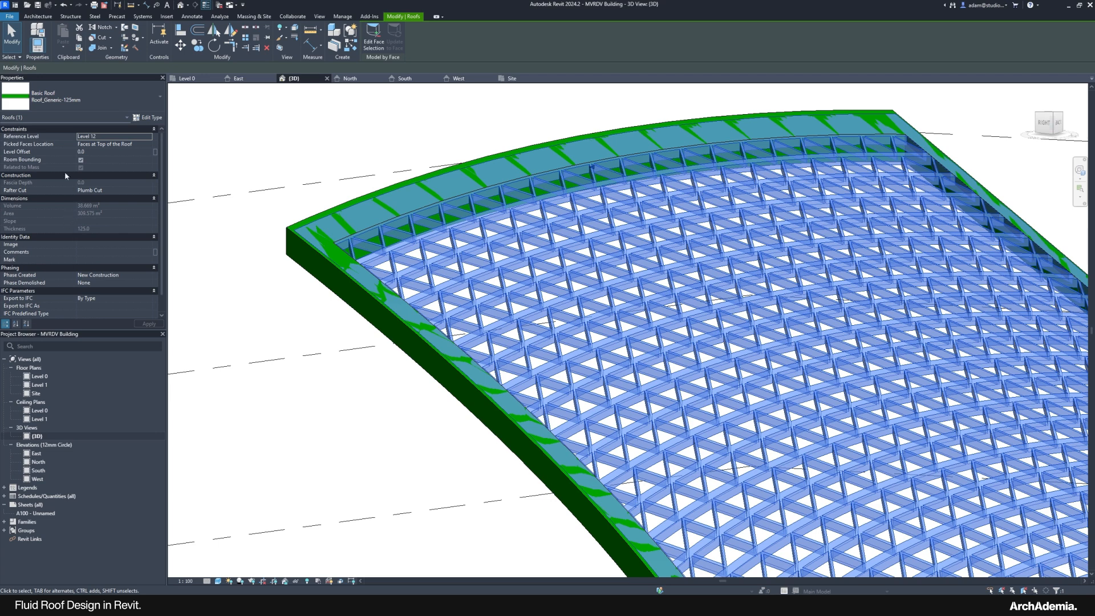
left_click(95, 152)
type("-25")
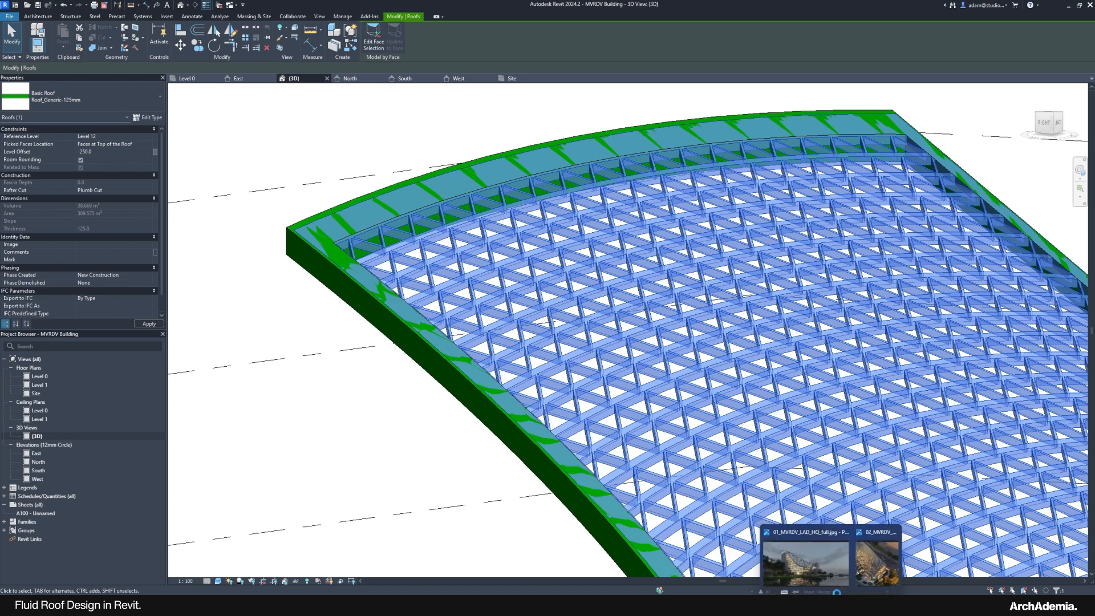
left_click(843, 577)
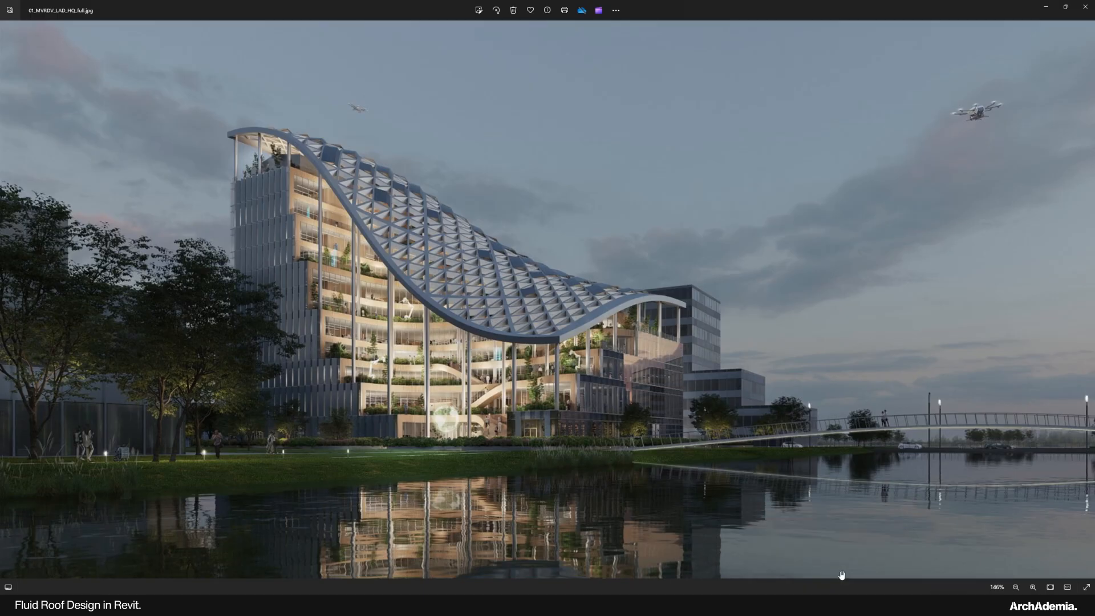
Step: Zoom into the MVRDV render's triangular roof lattice, then minimise Photos to return to Revit
scroll(494, 322, "up", 6)
scroll(531, 346, "down", 4)
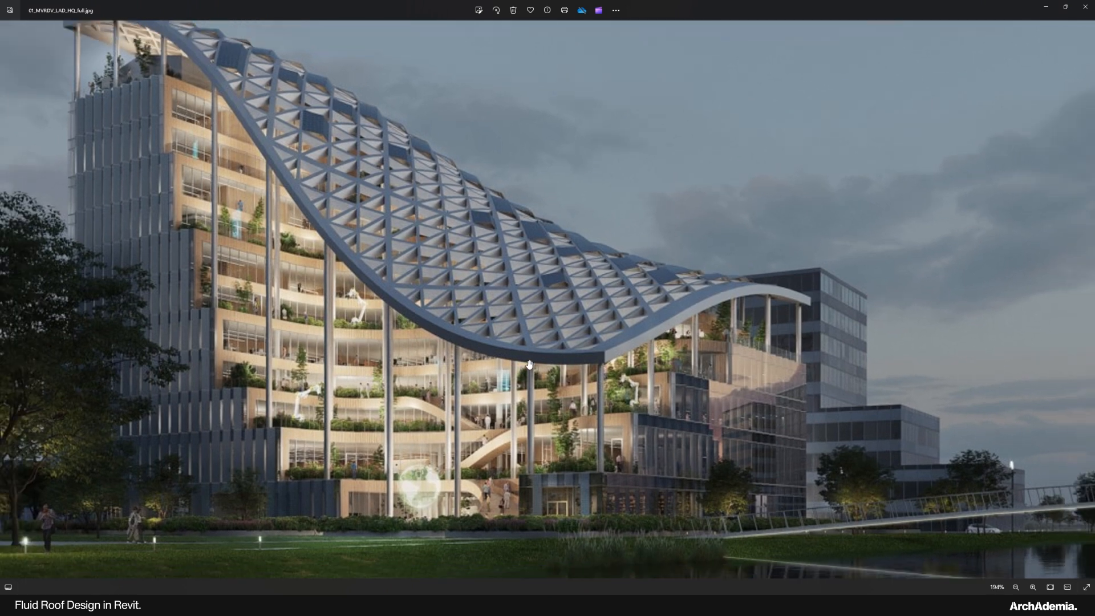
scroll(244, 135, "up", 3)
scroll(244, 136, "up", 2)
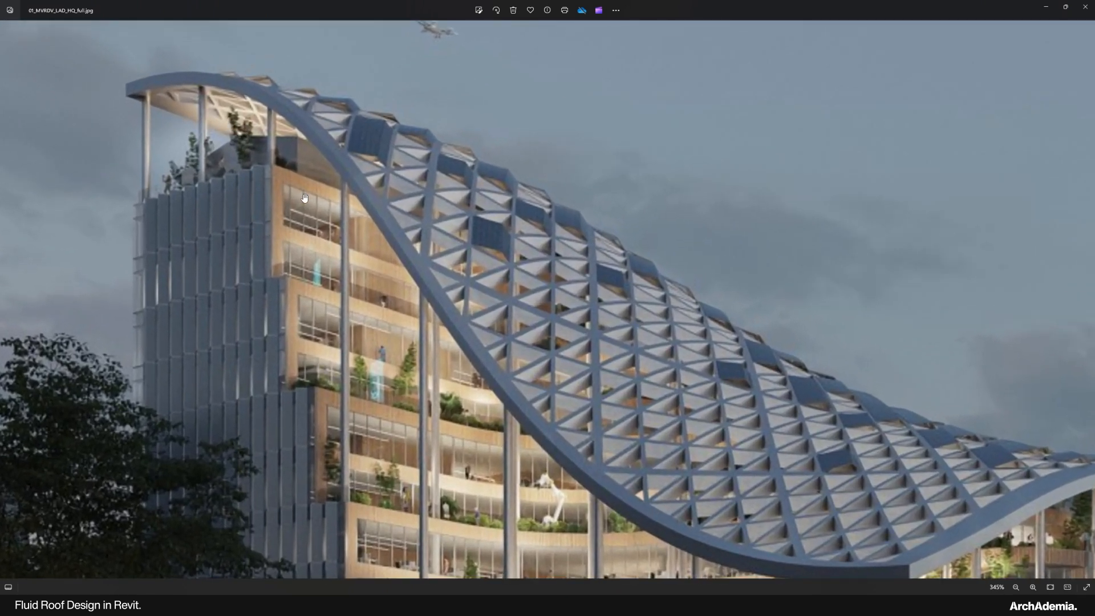
left_click(1045, 6)
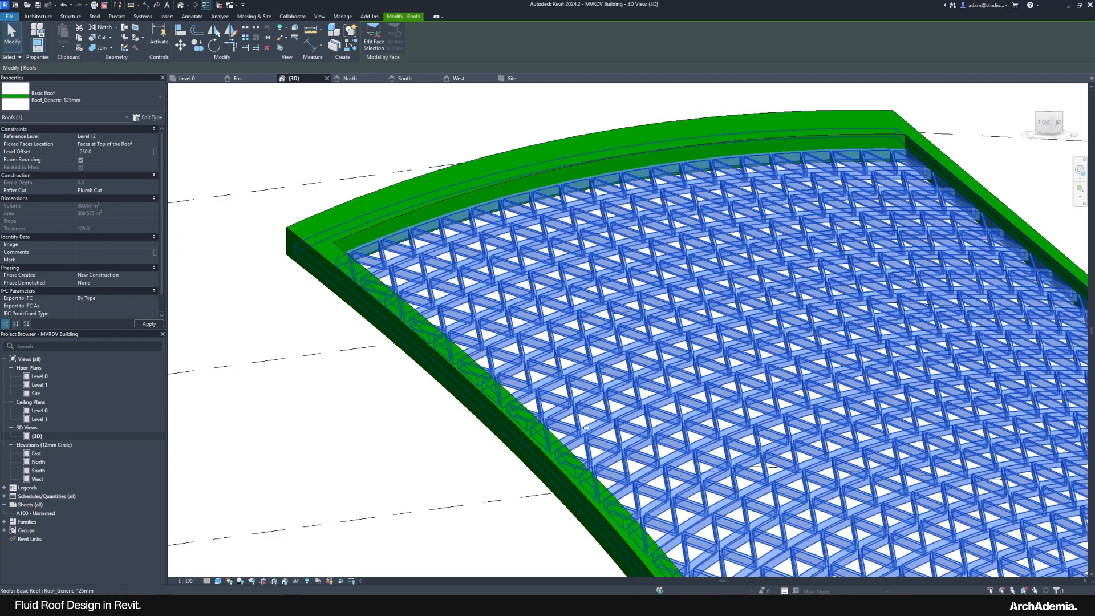
Step: Deselect the lattice roof and orbit to view it from below and the side above the building
left_click(408, 433)
scroll(434, 234, "down", 2)
middle_click_drag(606, 438, 712, 382, "shift")
scroll(421, 308, "up", 5)
middle_click_drag(414, 314, 443, 373, "shift")
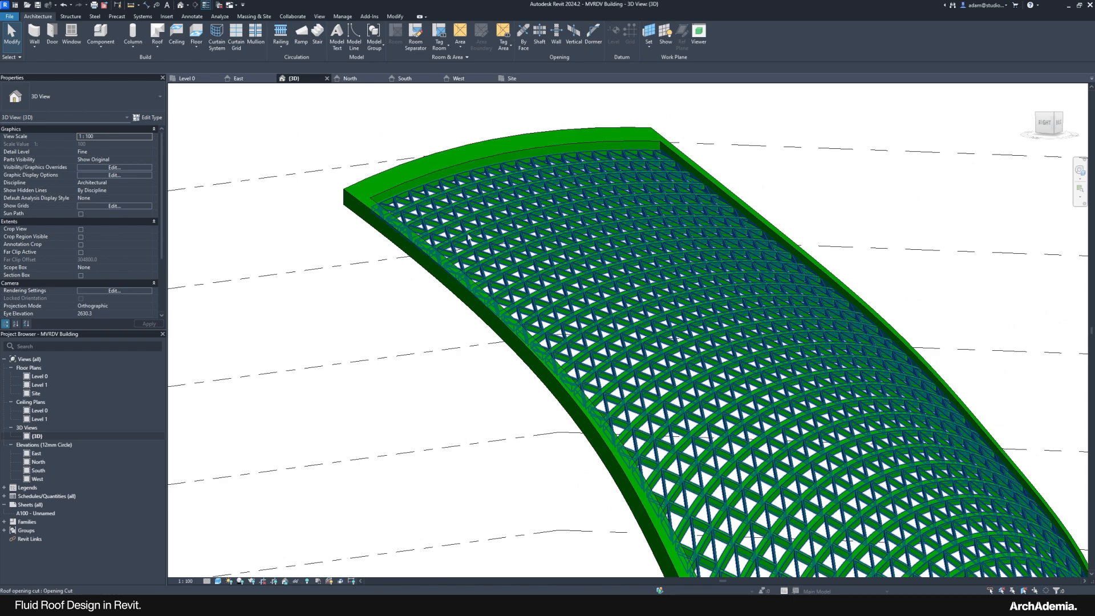
scroll(466, 436, "down", 4)
middle_click_drag(529, 442, 404, 459)
Step: Reopen the 01_MVRDV_LAD_HQ_full.jpg reference render and pan it to show the lake below
mouse_move(830, 613)
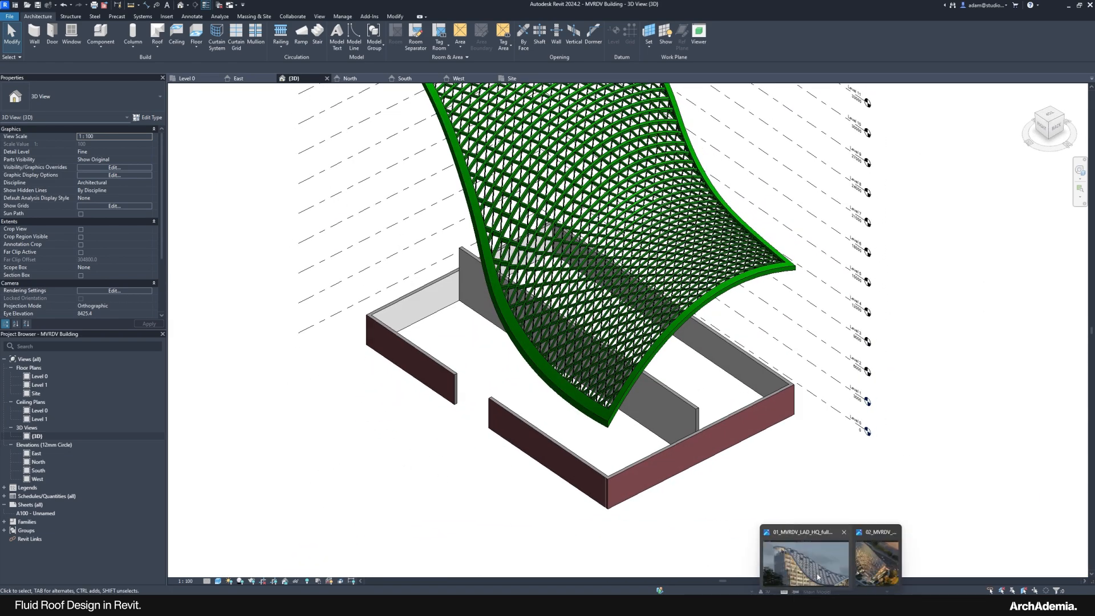
left_click(805, 561)
scroll(422, 258, "up", 3)
scroll(421, 258, "down", 2)
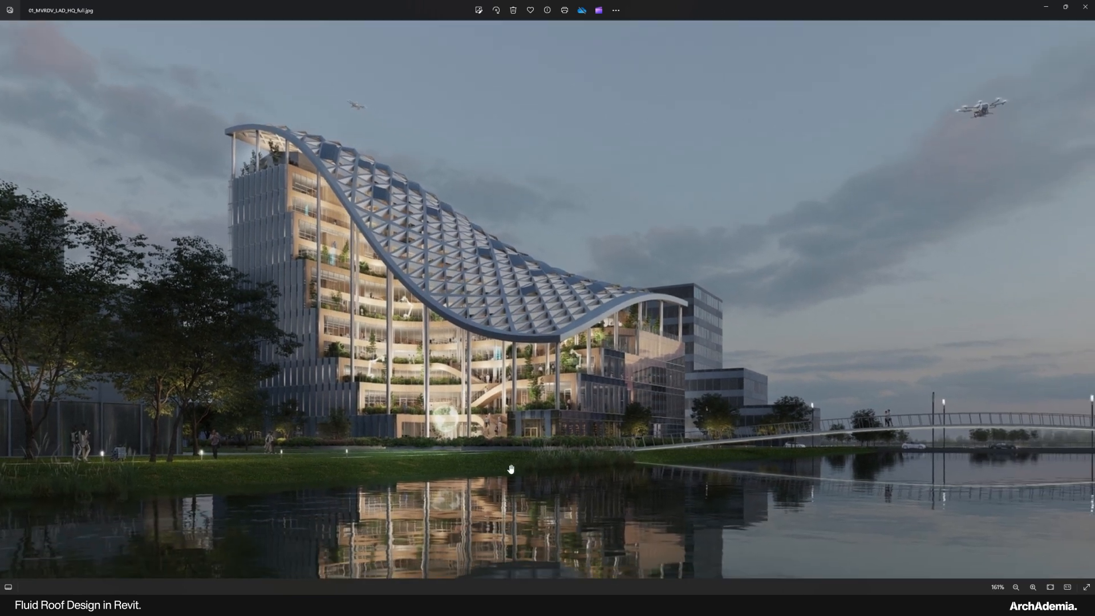
scroll(511, 469, "up", 2)
left_click_drag(462, 374, 559, 416)
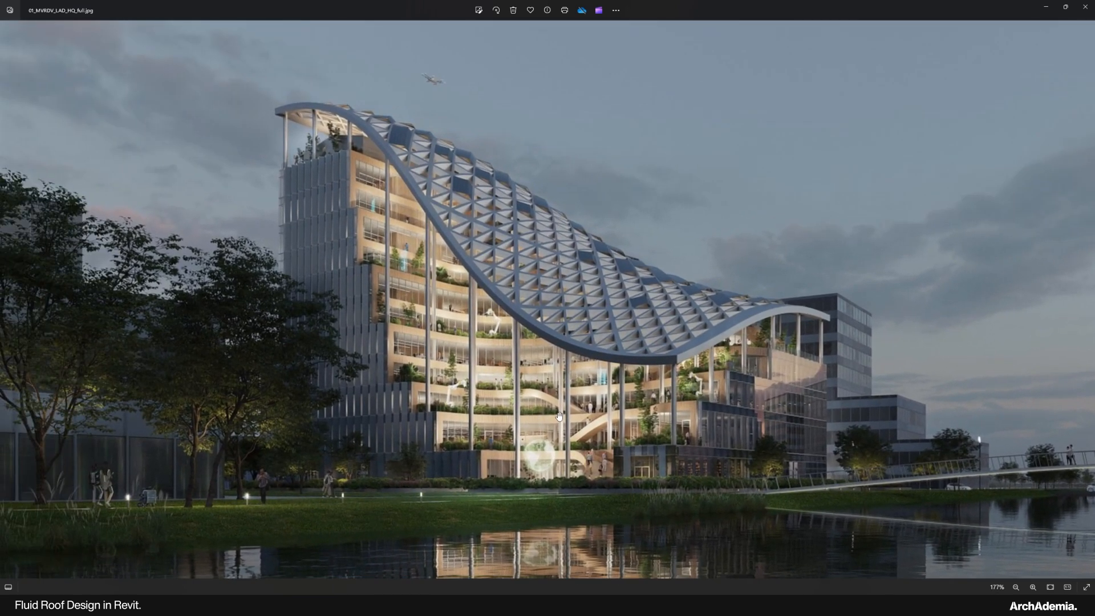
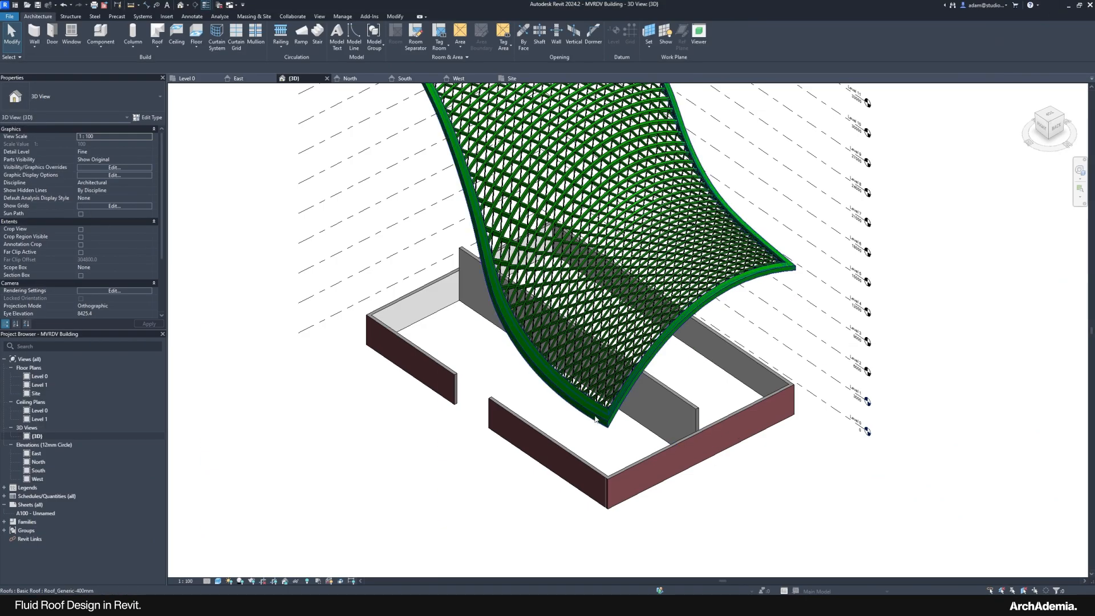
Step: Reframe the 3D view and start placing an architectural column, defaulting to Columns_Rectangular 450x600mm
scroll(526, 454, "down", 3)
scroll(503, 459, "up", 2)
middle_click_drag(483, 468, 492, 476)
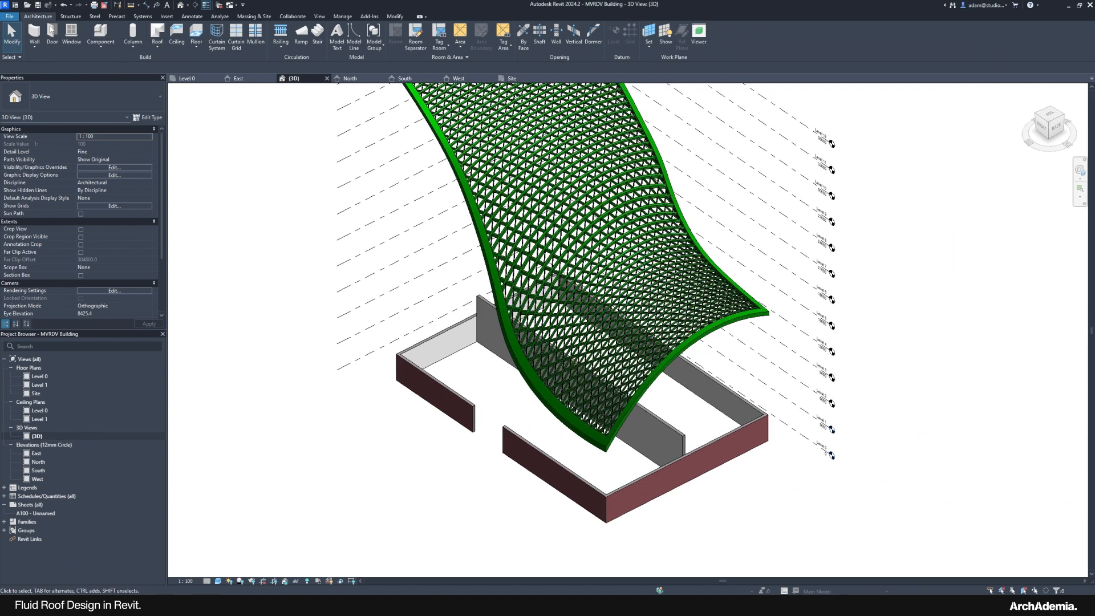
left_click(133, 44)
left_click(151, 80)
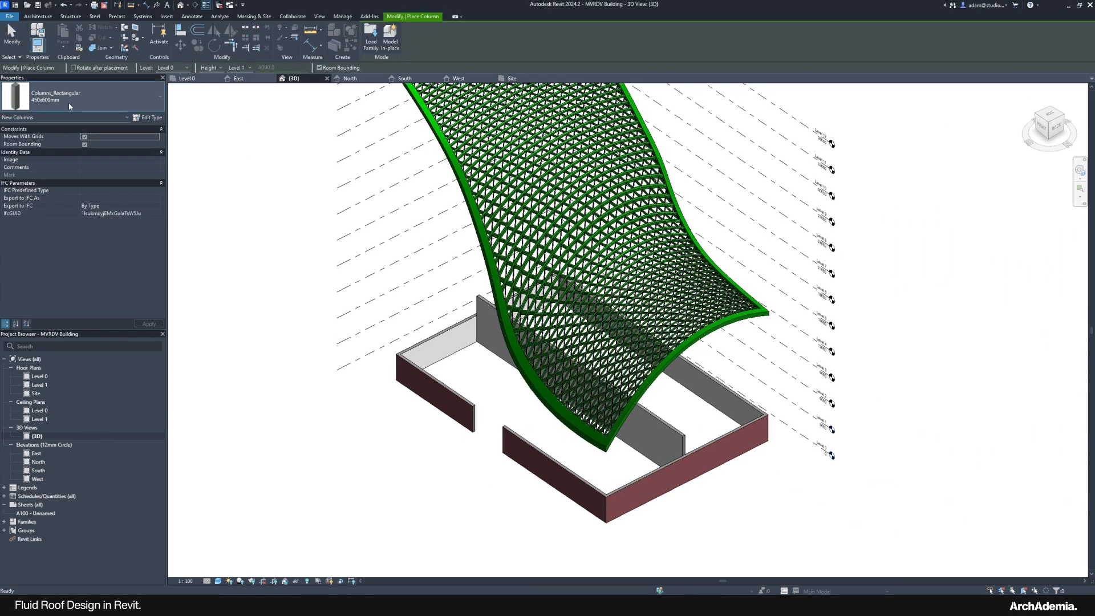
Step: Cancel placement and load the Columns_Round family from the Autodesk family library
left_click(19, 45)
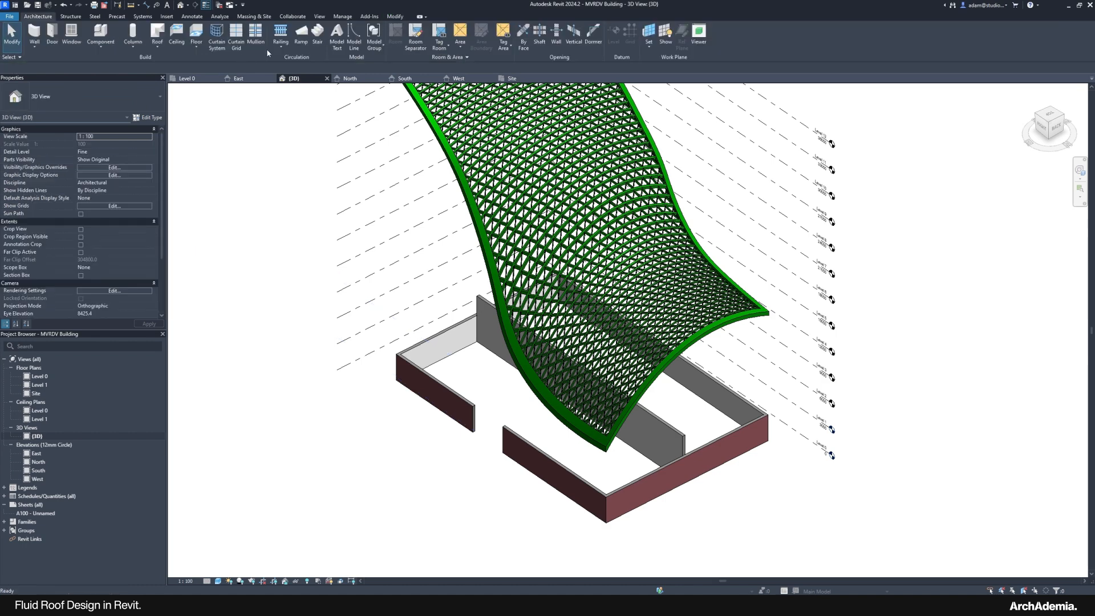
left_click(166, 16)
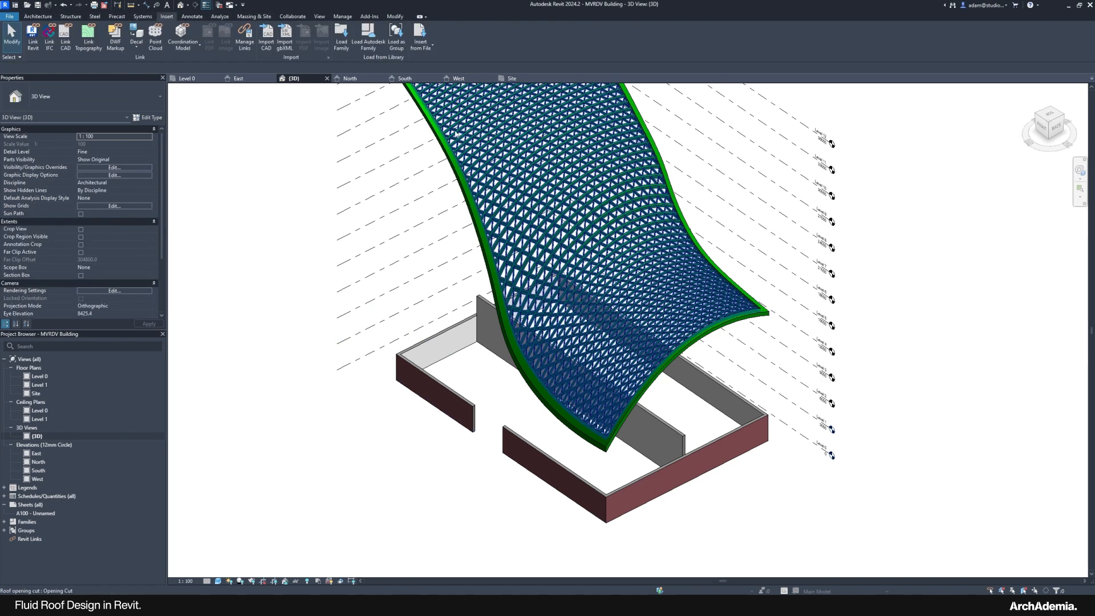
left_click(364, 35)
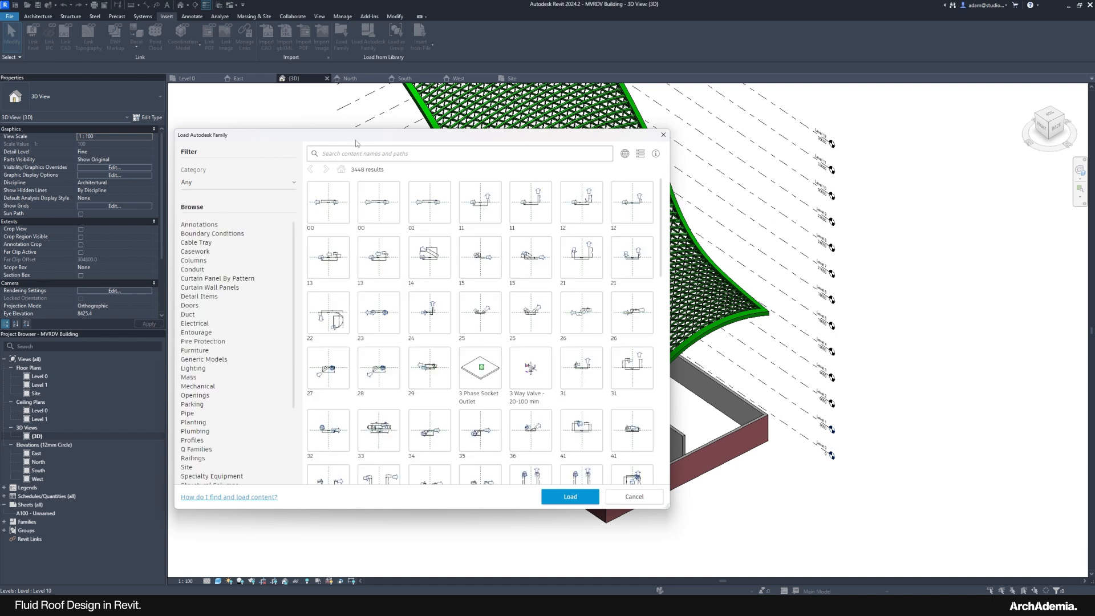
left_click_drag(355, 138, 445, 132)
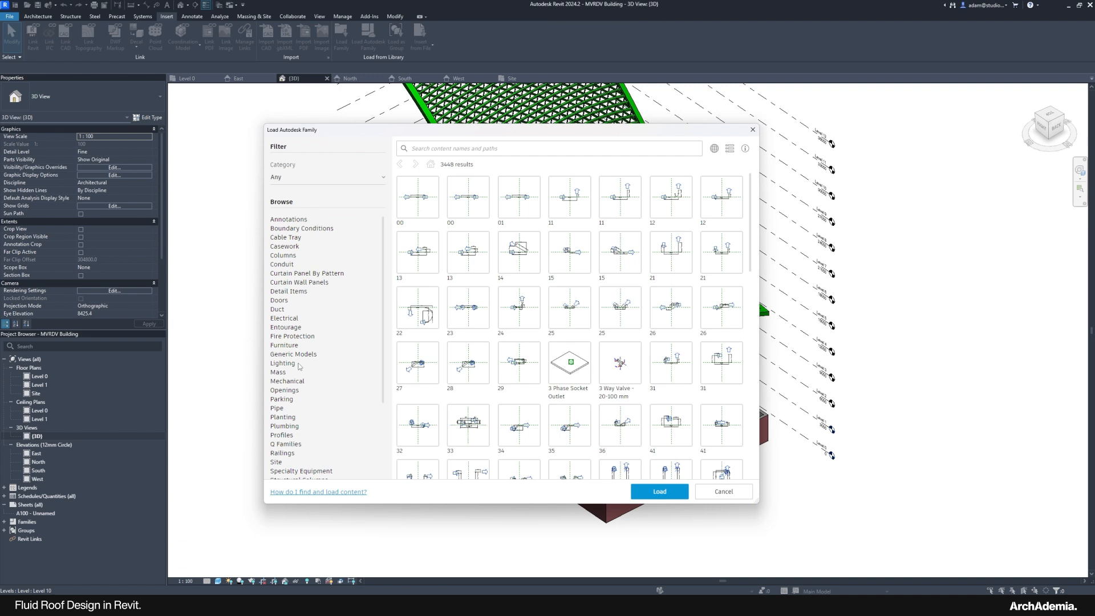
left_click(284, 255)
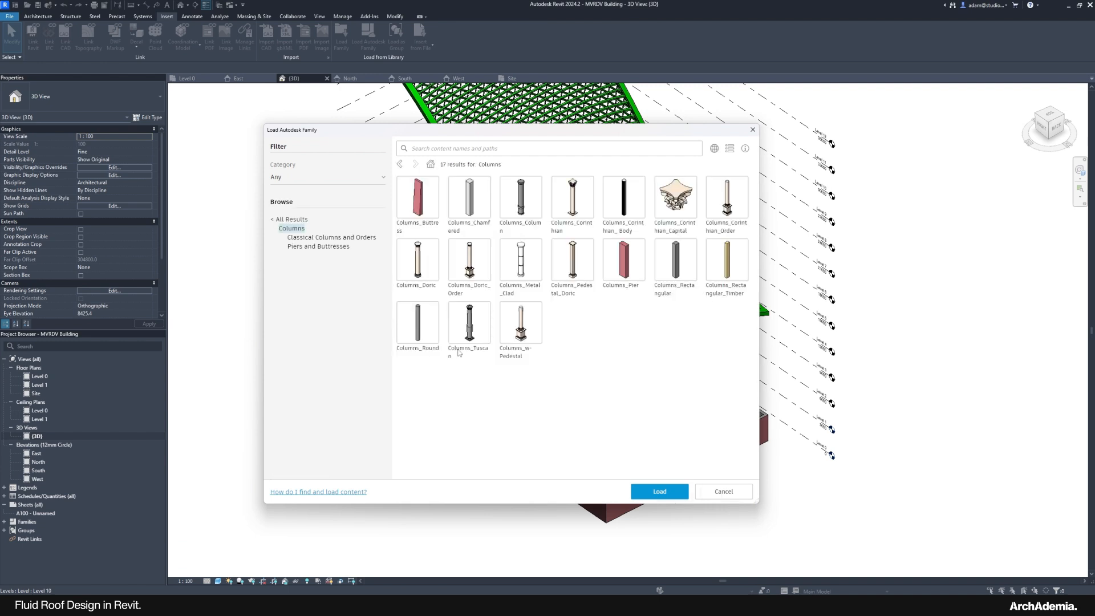
left_click(417, 323)
left_click(650, 492)
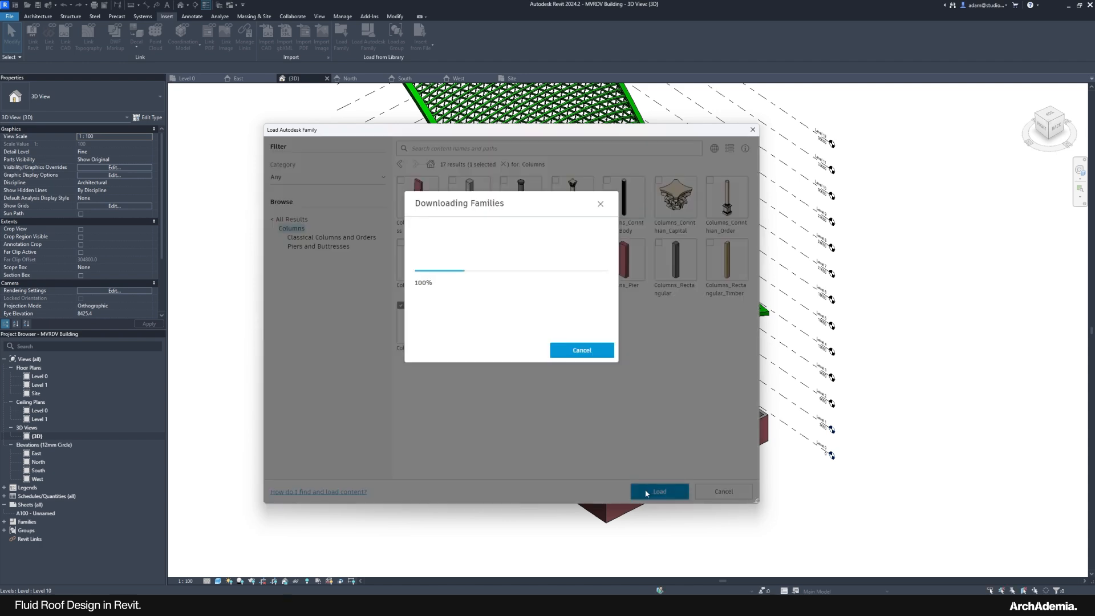
Step: Check the available Columns_Round types in the column tool, then cancel placement
left_click(38, 16)
left_click(132, 47)
left_click(142, 79)
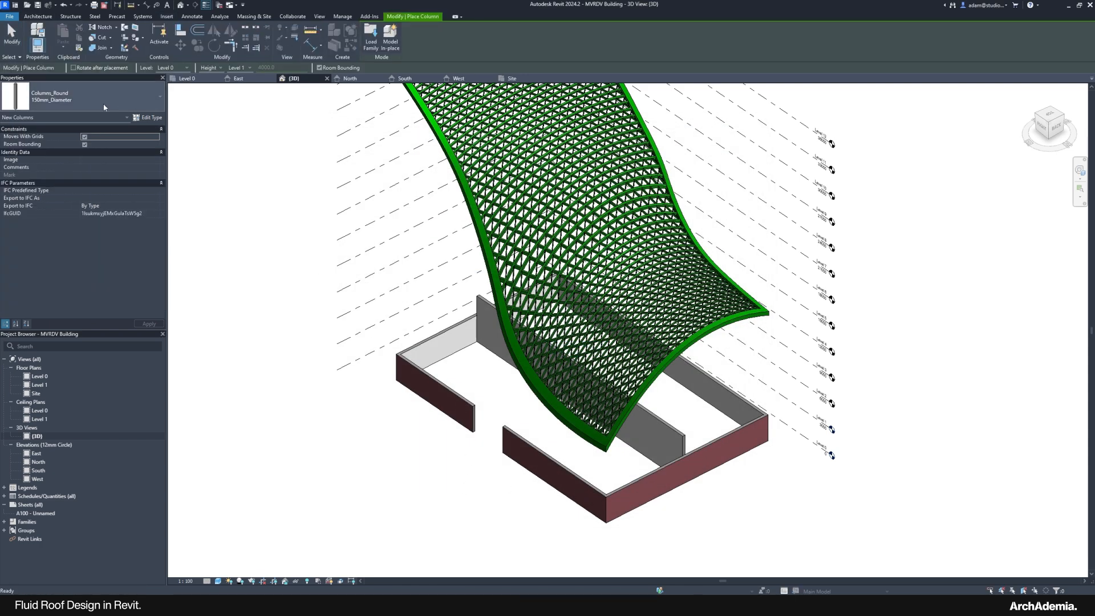
left_click(86, 99)
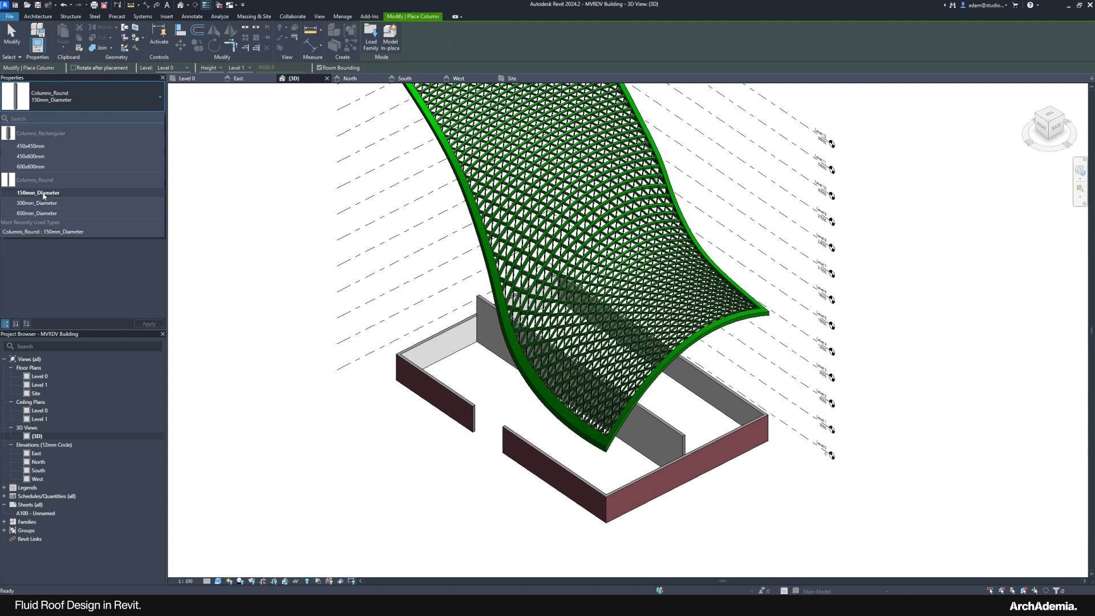
left_click(13, 41)
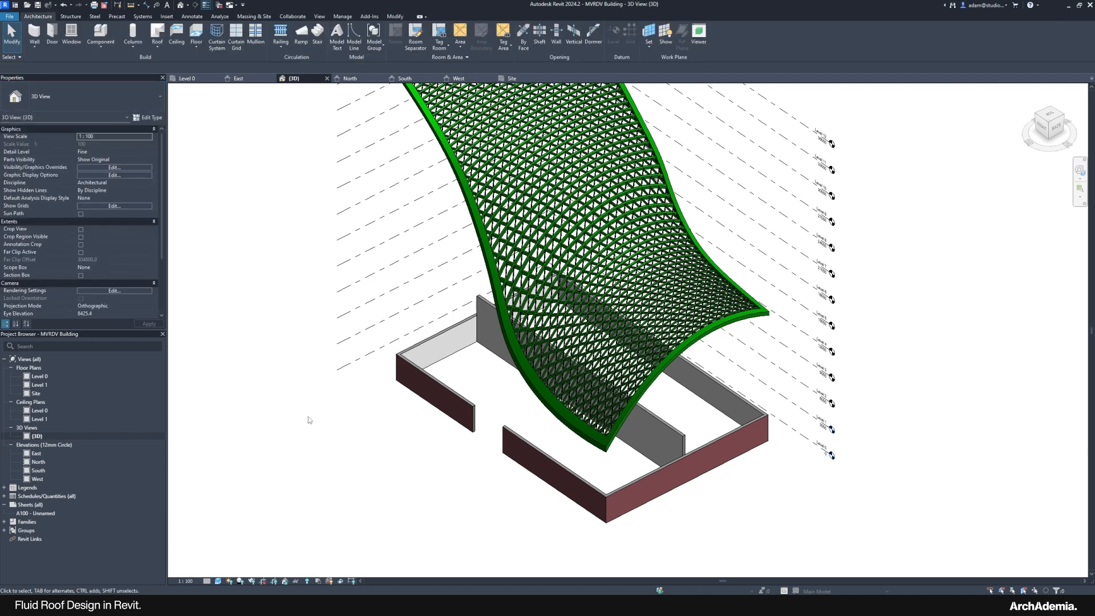
Step: Open the Level 0 floor plan and bring up the 01_MVRDV_LAD_HQ_full.jpg reference render
left_click(40, 377)
double_click(40, 377)
scroll(628, 521, "up", 3)
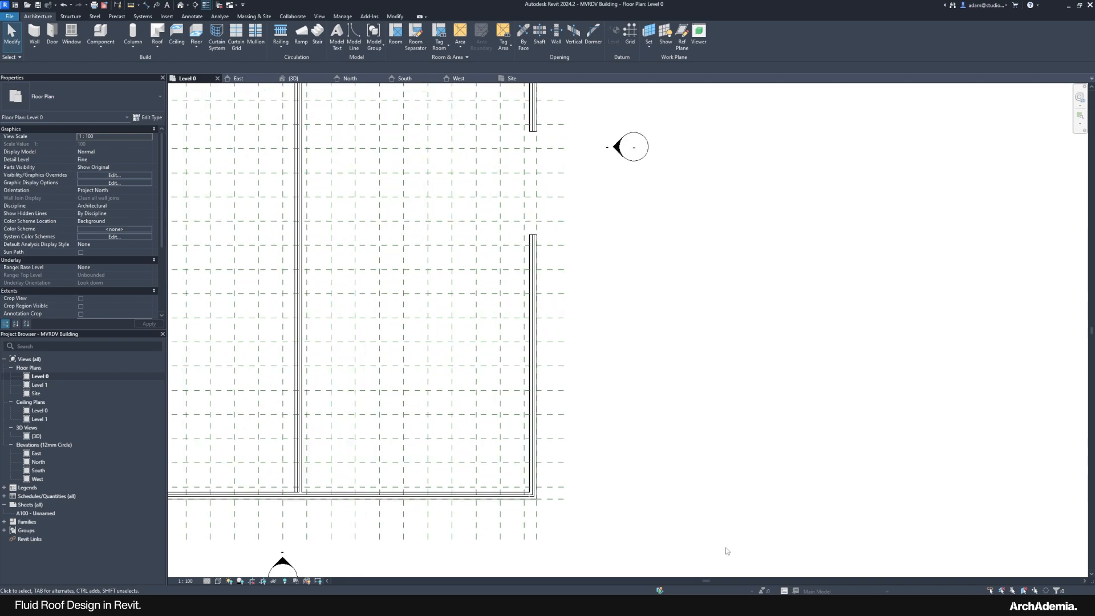
mouse_move(830, 610)
left_click(806, 562)
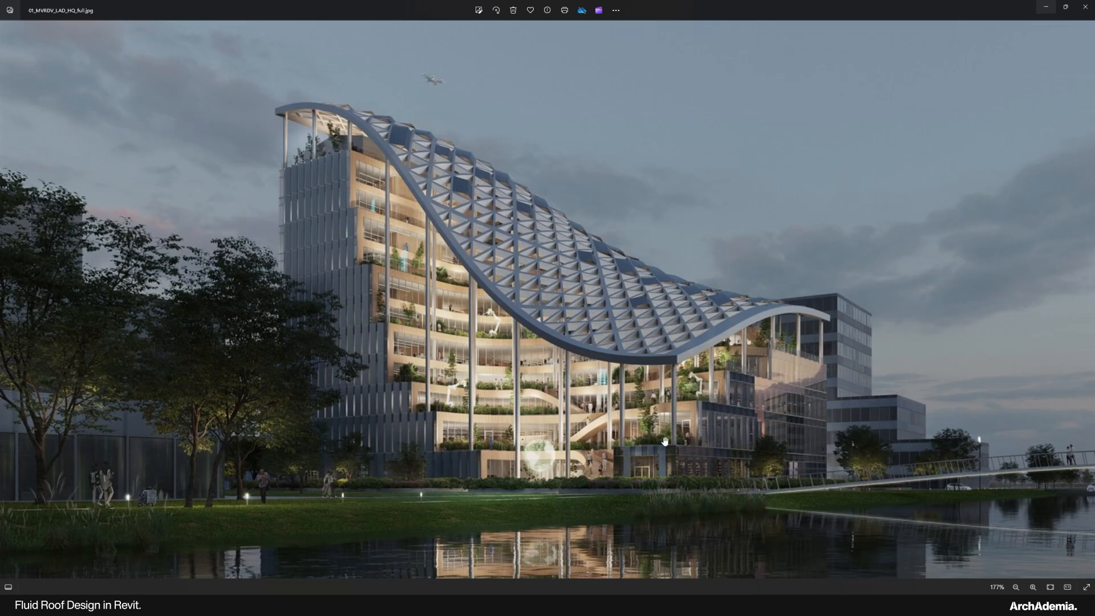
Step: Zoom into the reference render's slender columns, then minimise Photos to return to Revit
scroll(315, 219, "up", 2)
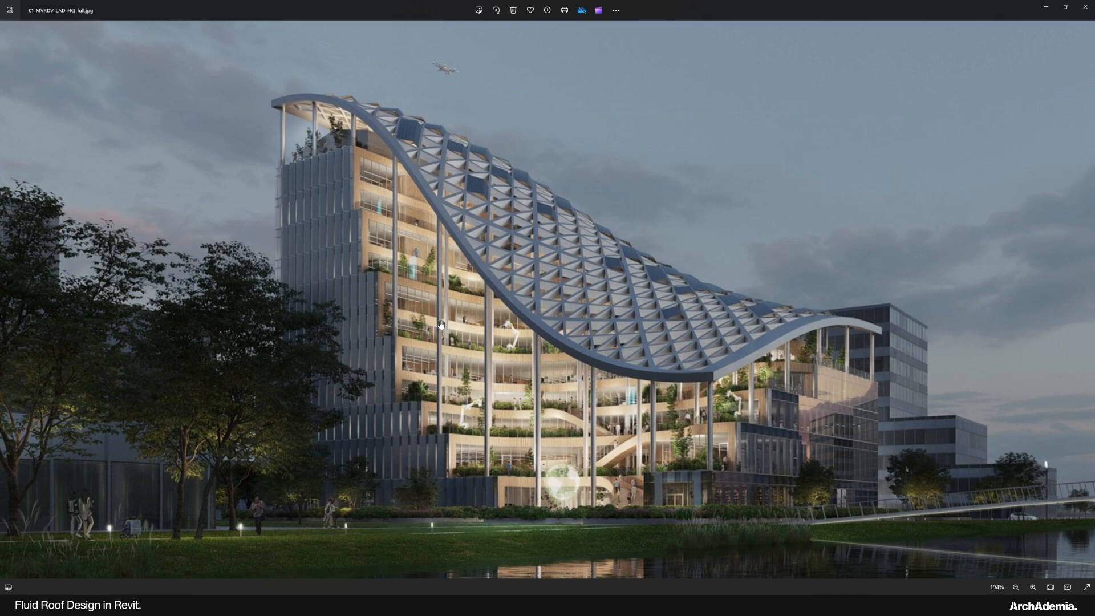
left_click(1046, 6)
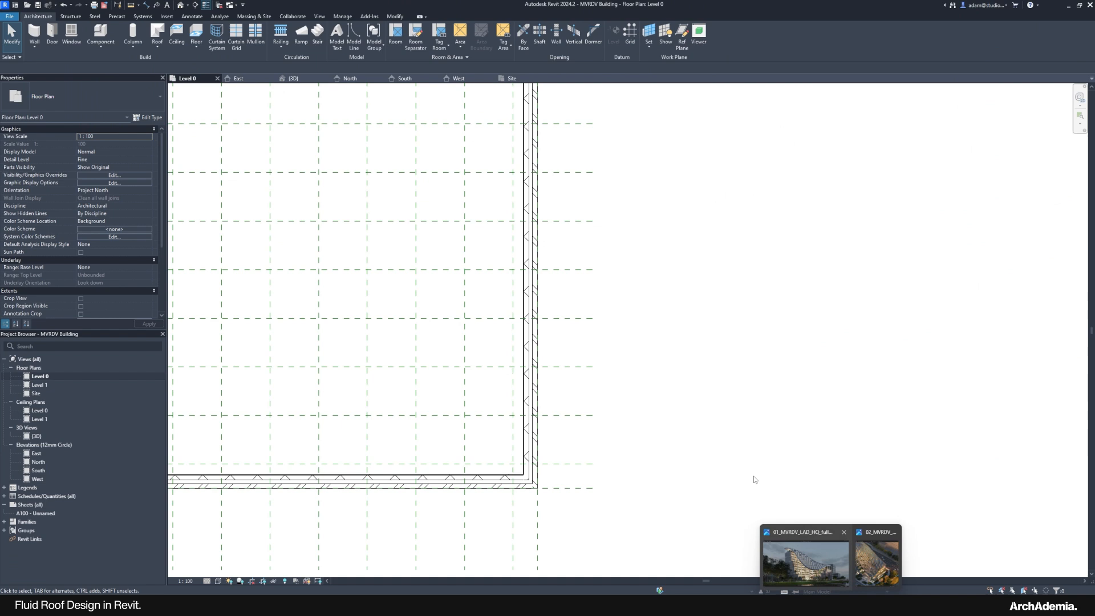
Step: Place a Columns_Round 300mm_Diameter column at the wall corner on Level 0
middle_click_drag(675, 490, 668, 466)
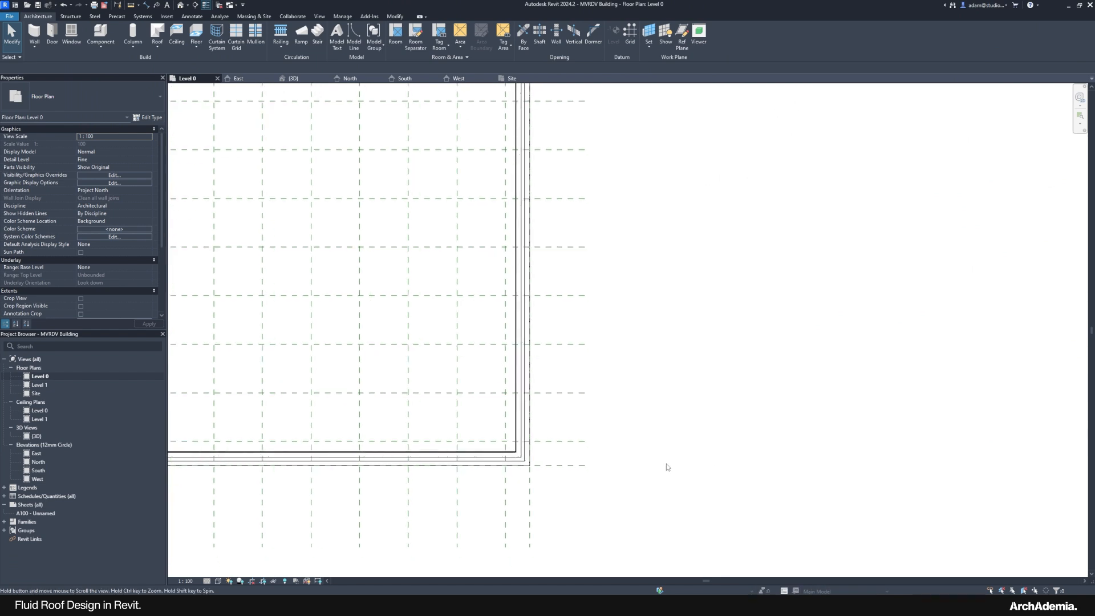
left_click(129, 47)
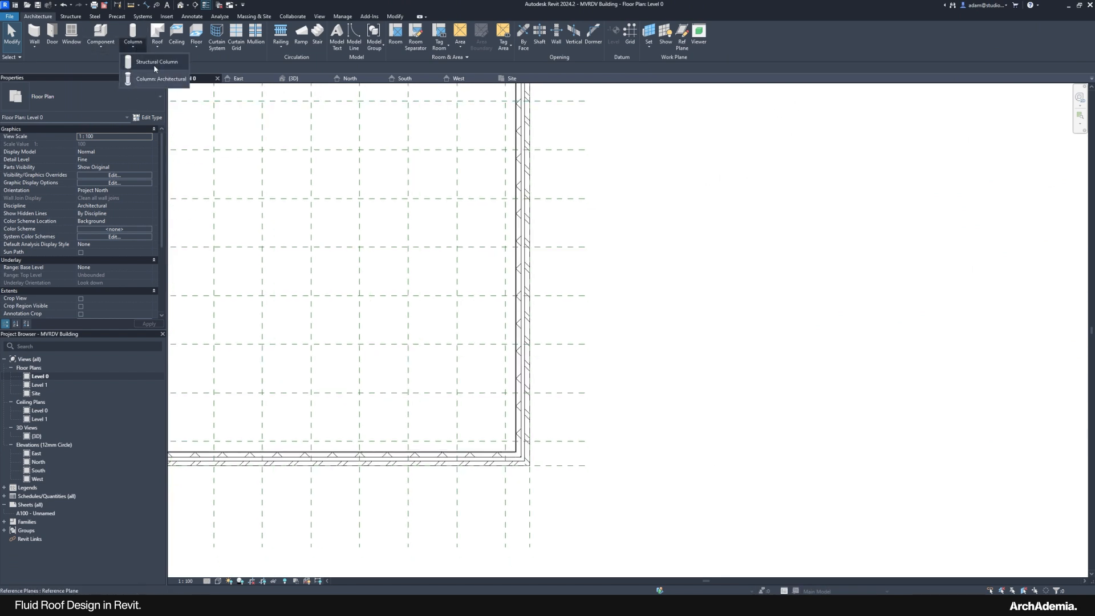
left_click(154, 79)
left_click(57, 102)
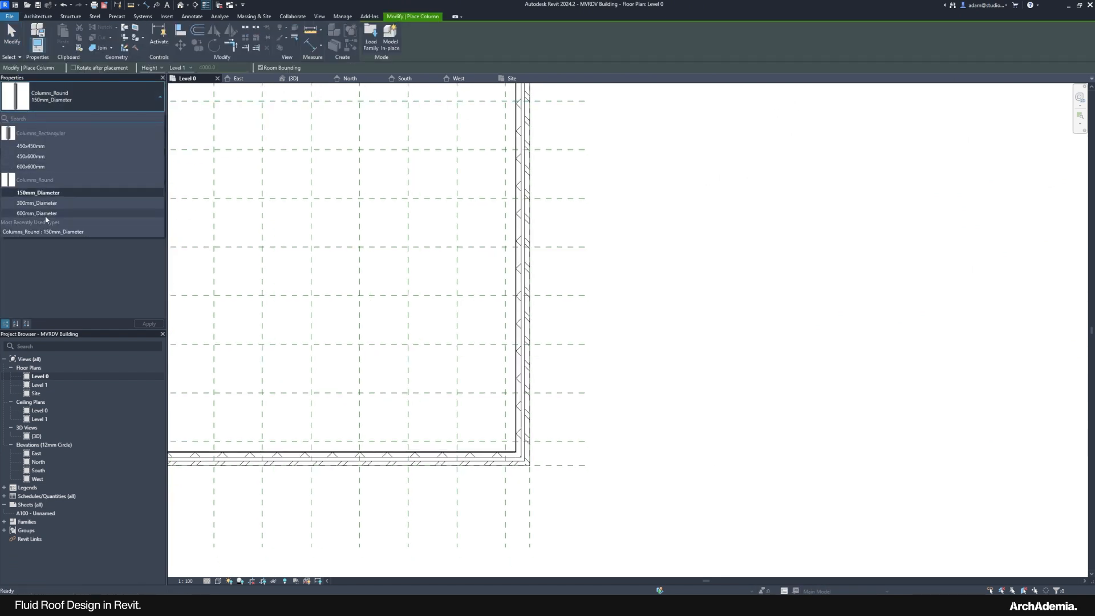
left_click(37, 203)
scroll(519, 453, "up", 5)
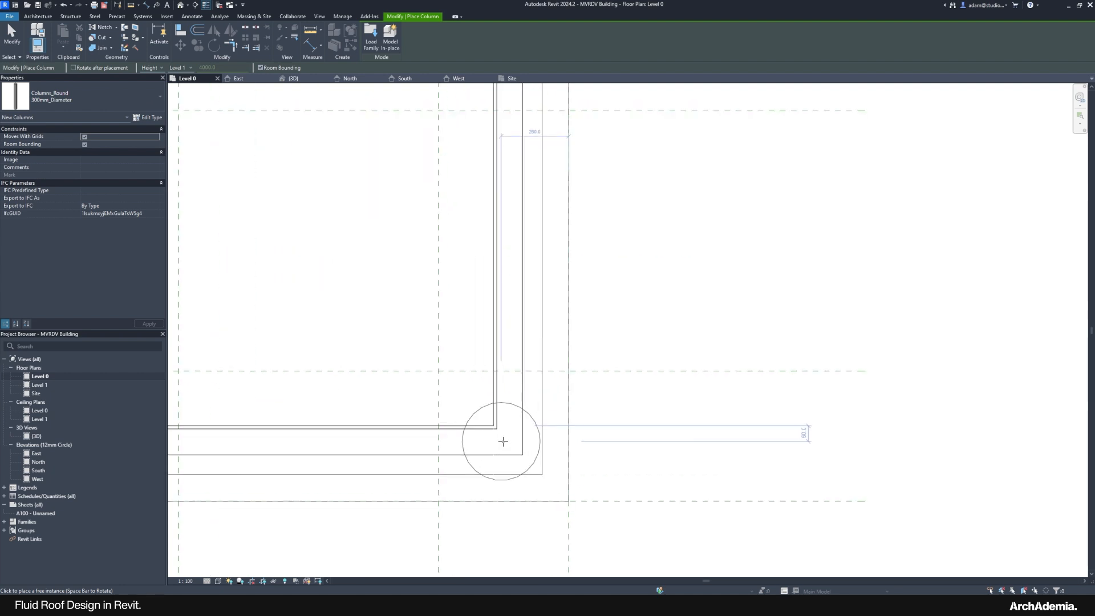
left_click(526, 449)
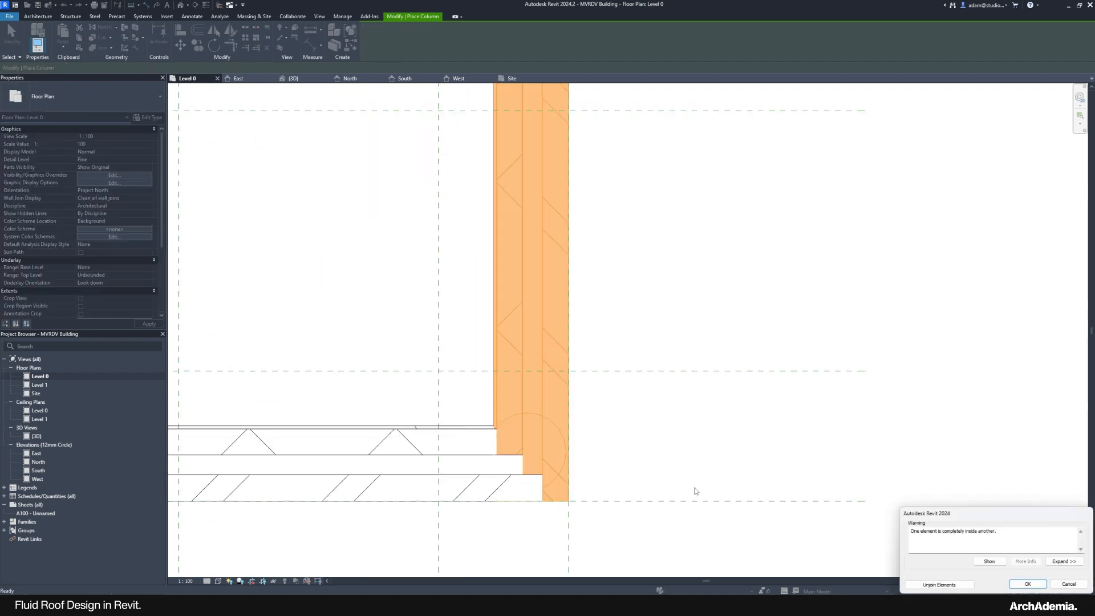
key("Escape")
key("Escape")
Step: Compare with the reference render, then select the perimeter walls and narrow the selection to the middle wall
mouse_move(830, 606)
left_click(805, 562)
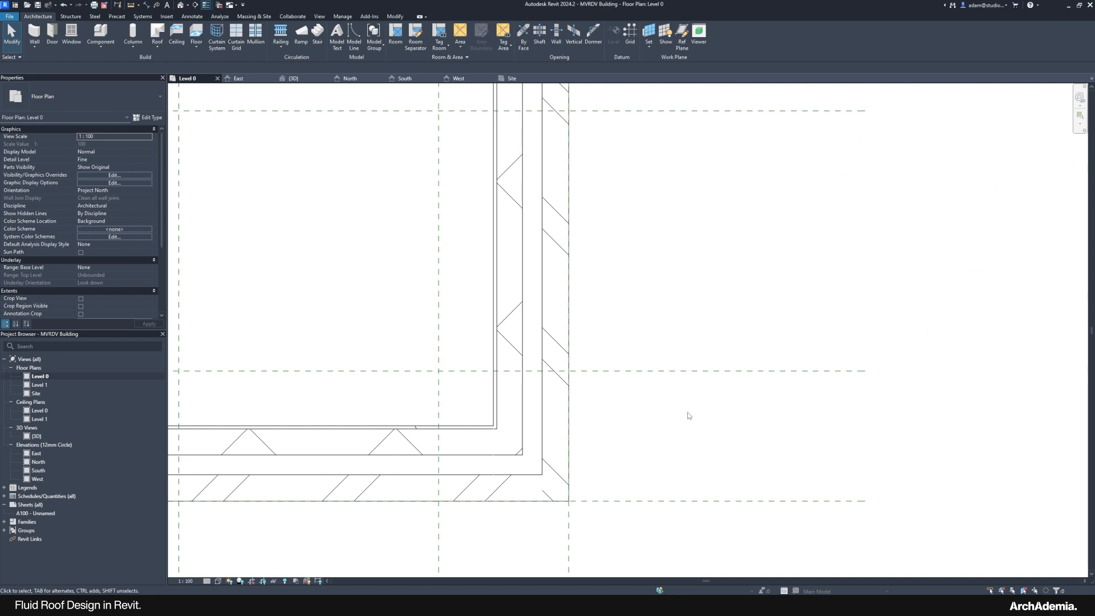
key("Tab")
left_click(542, 429)
scroll(614, 449, "down", 10)
scroll(611, 450, "up", 2)
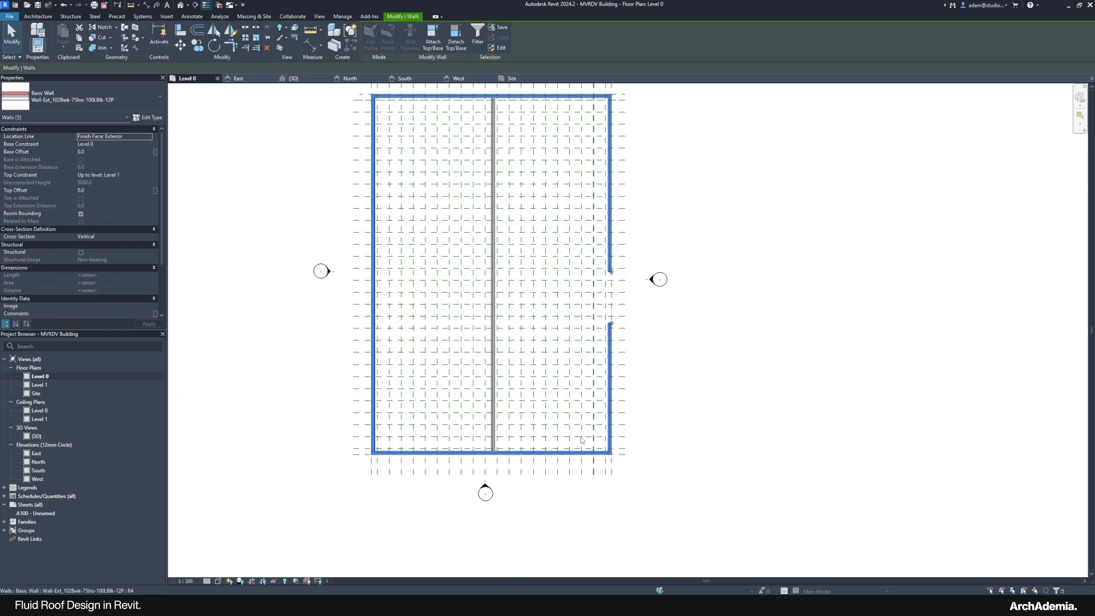
left_click(493, 442)
scroll(493, 443, "up", 3)
scroll(746, 475, "up", 3)
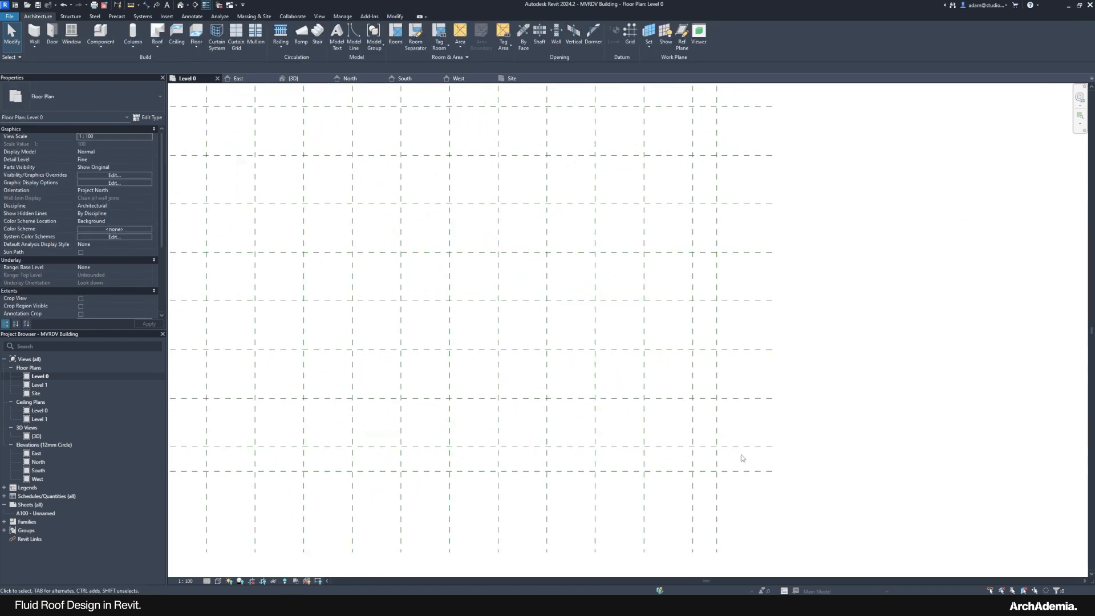
scroll(649, 443, "up", 2)
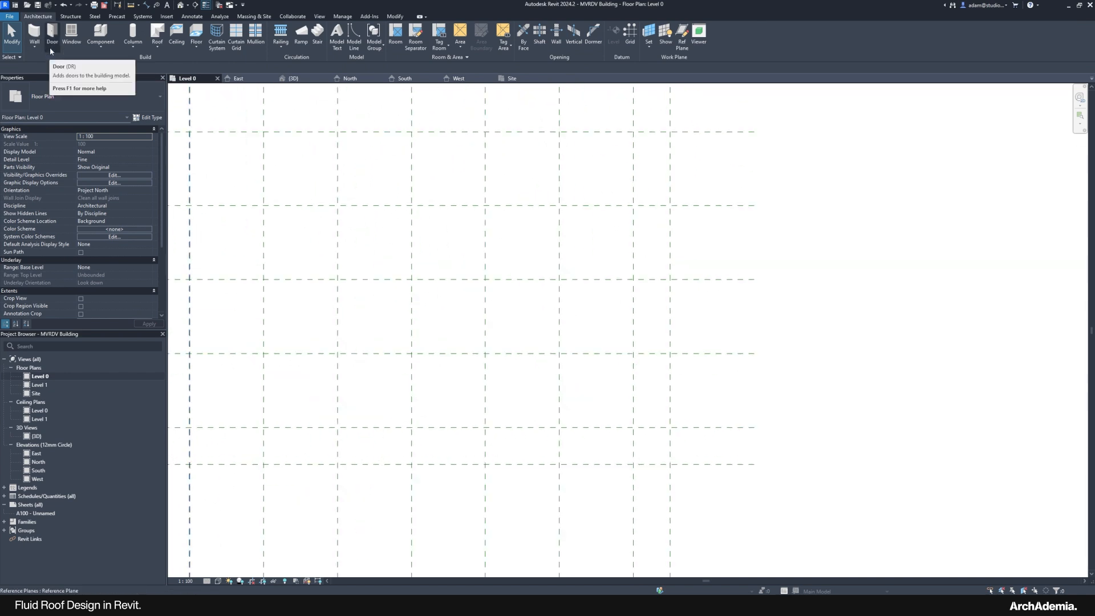
Step: Place a round column beside the lower-right grid crossing and select it
left_click(132, 46)
left_click(151, 79)
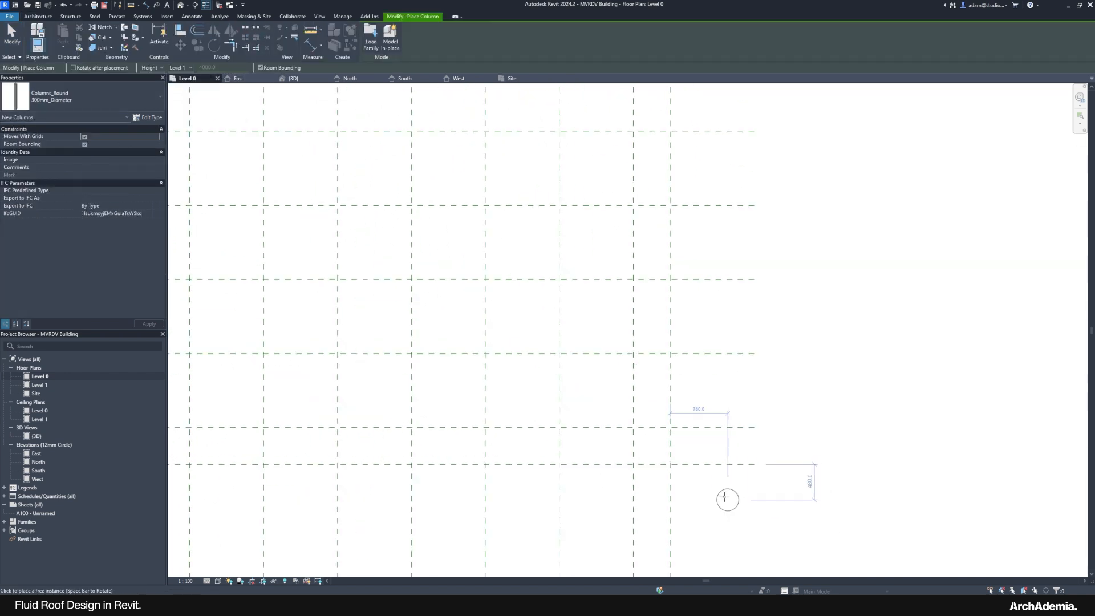
scroll(643, 450, "up", 2)
mouse_move(826, 604)
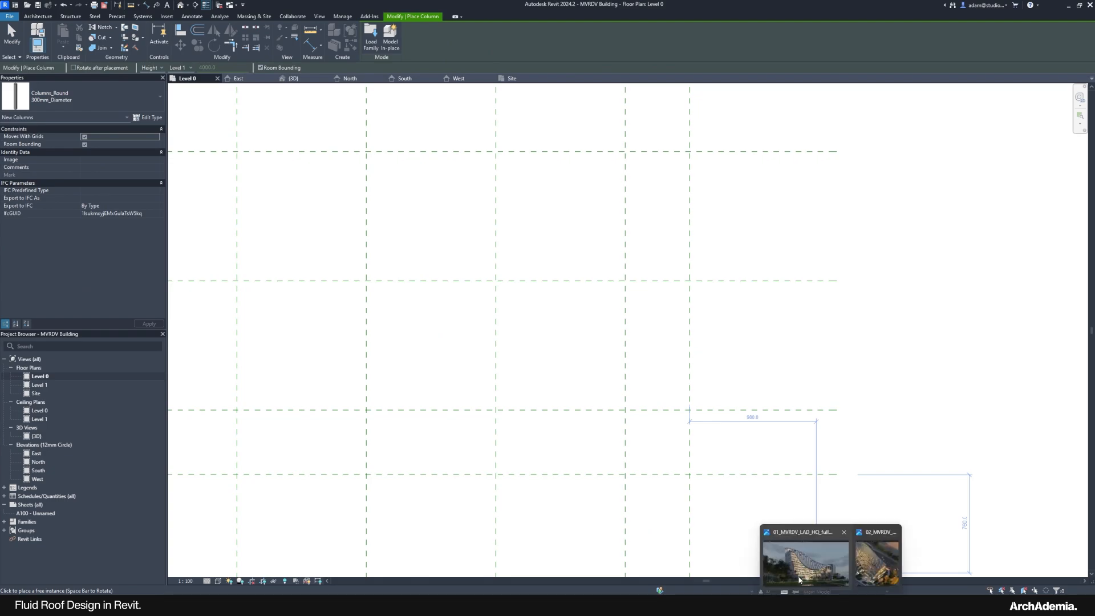
mouse_move(799, 579)
left_click(658, 443)
key("Escape")
key("Escape")
left_click(659, 444)
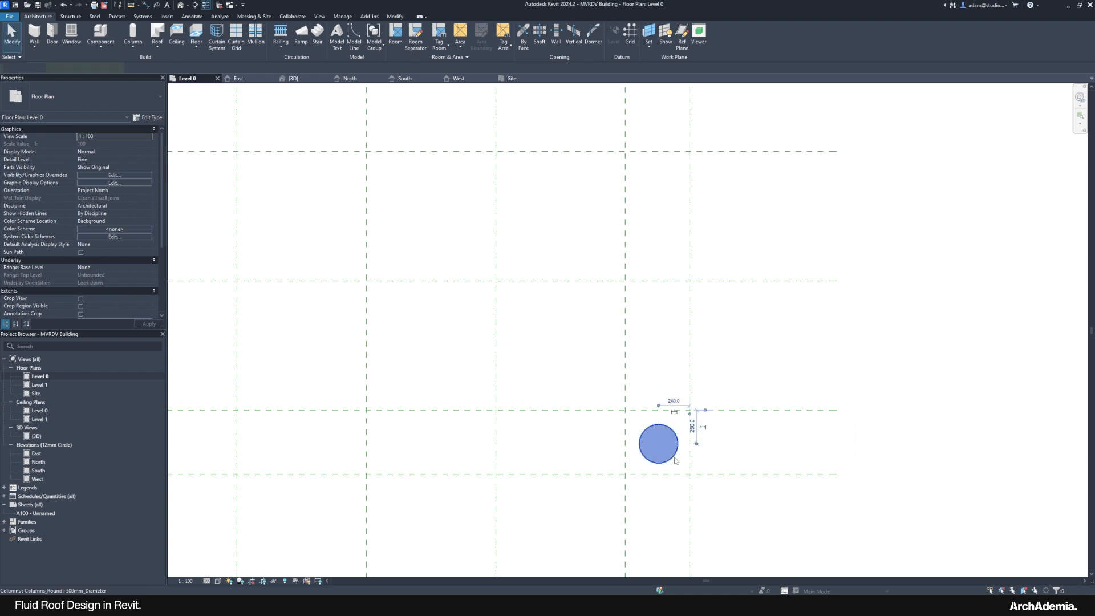
Step: Array the round column into a row of 10, ending at the top grid crossing
left_click(245, 41)
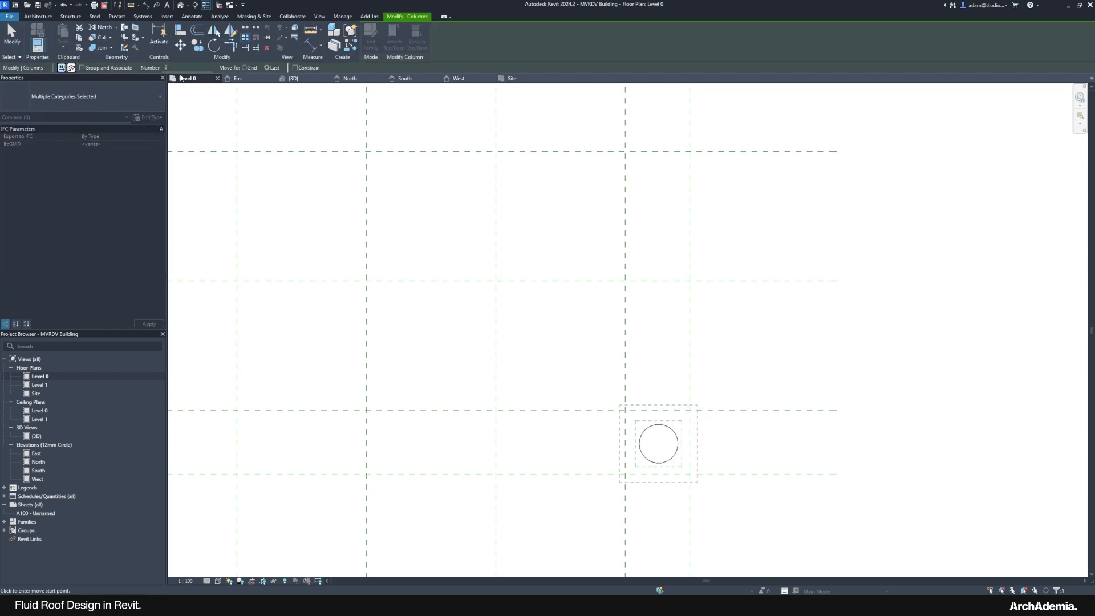
type("10")
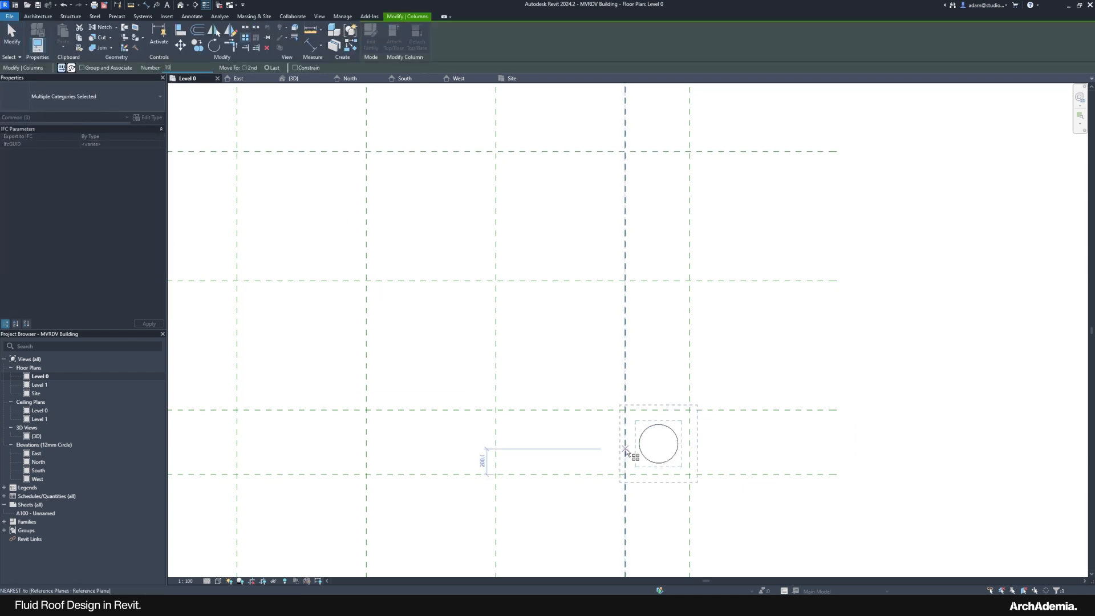
scroll(698, 465, "down", 4)
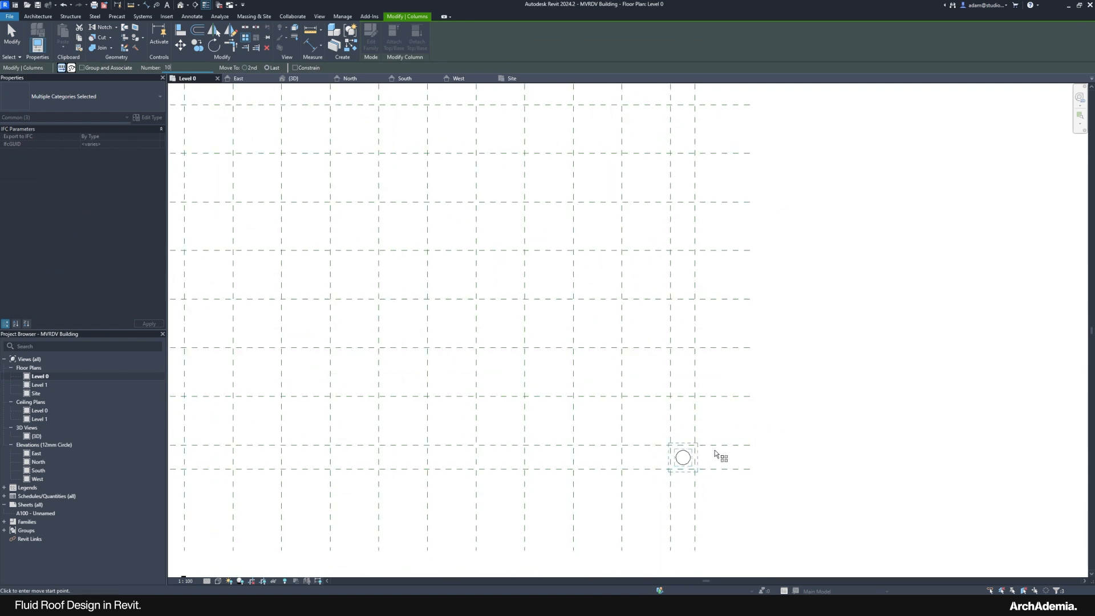
left_click(720, 451)
scroll(713, 501, "down", 8)
scroll(713, 501, "up", 3)
scroll(710, 220, "up", 2)
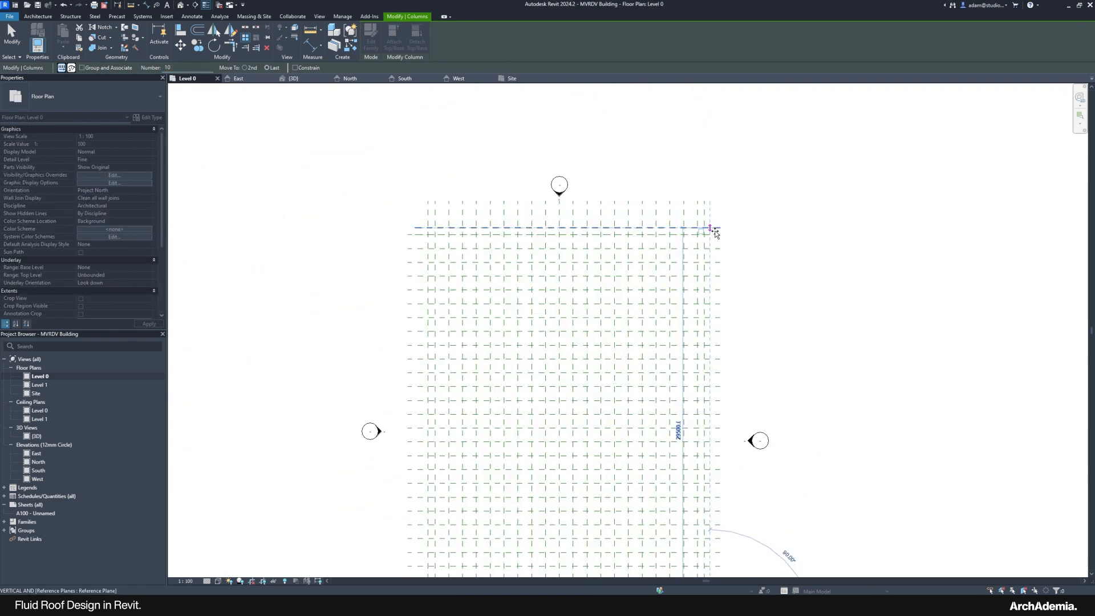
left_click(711, 229)
Step: Check the column row on the plan, then view it beneath the roof in 3D
middle_click_drag(834, 335, 579, 211)
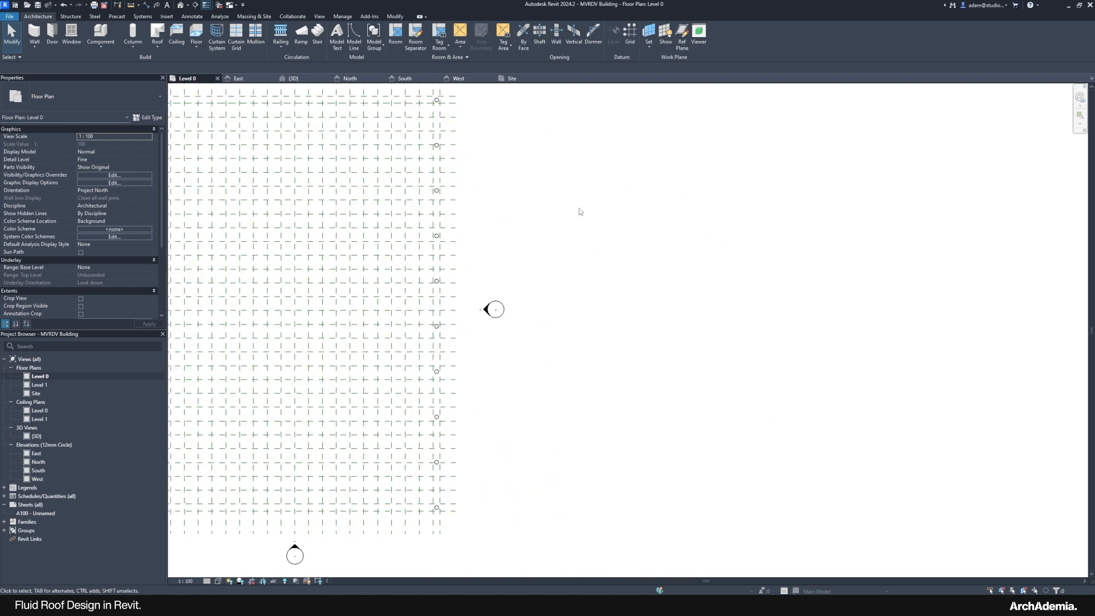
scroll(452, 464, "down", 2)
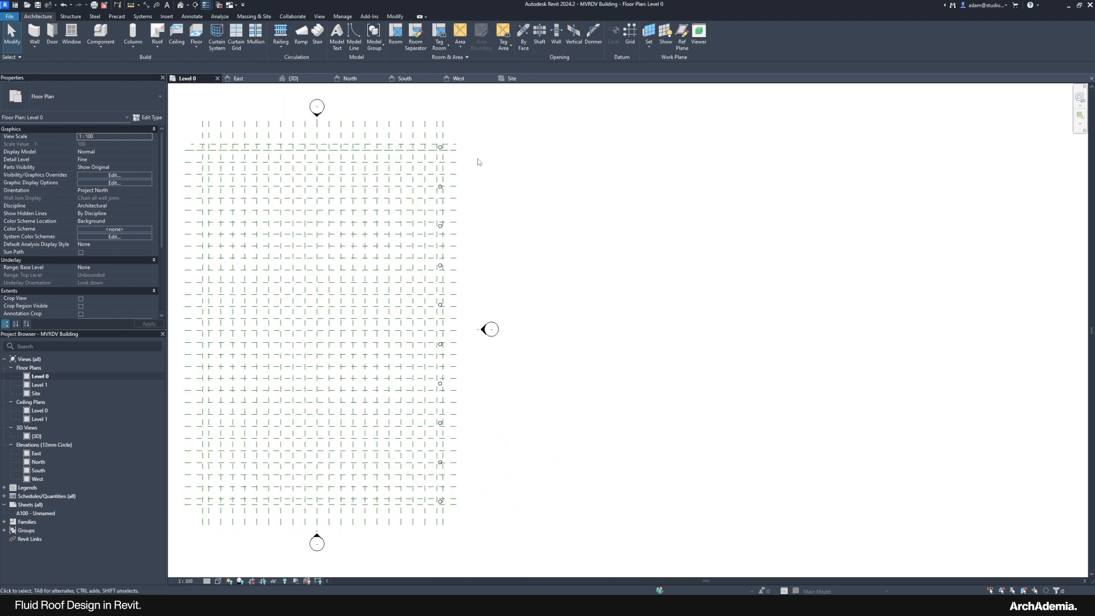
double_click(38, 436)
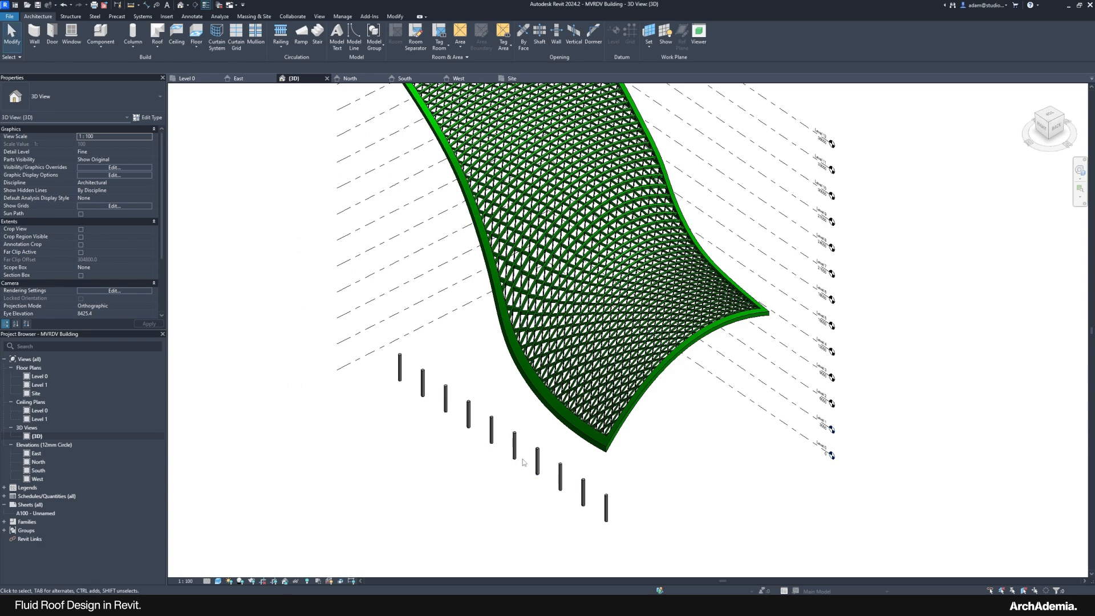
middle_click_drag(439, 476, 751, 464, "shift")
Step: Attach the tops of all ten columns to the lattice roof
left_click_drag(733, 441, 399, 504)
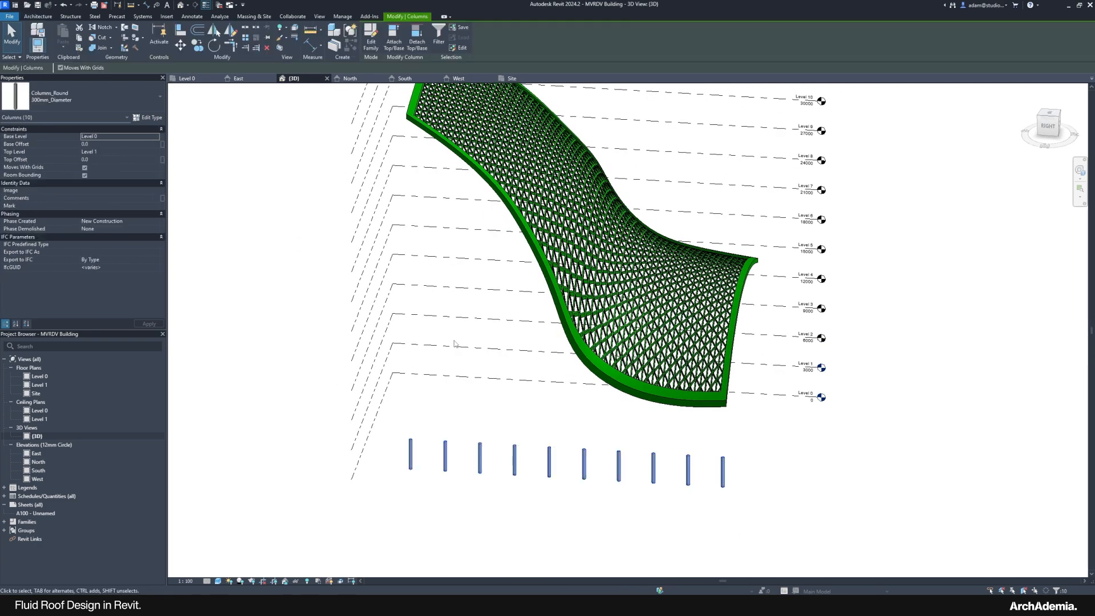
left_click(394, 40)
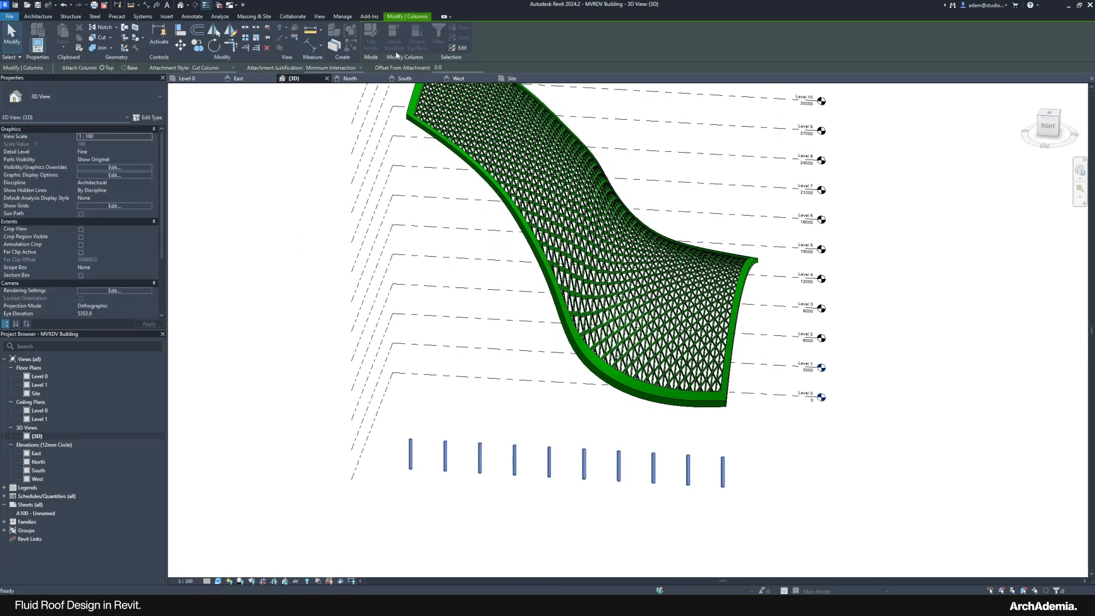
left_click(705, 409)
left_click(792, 486)
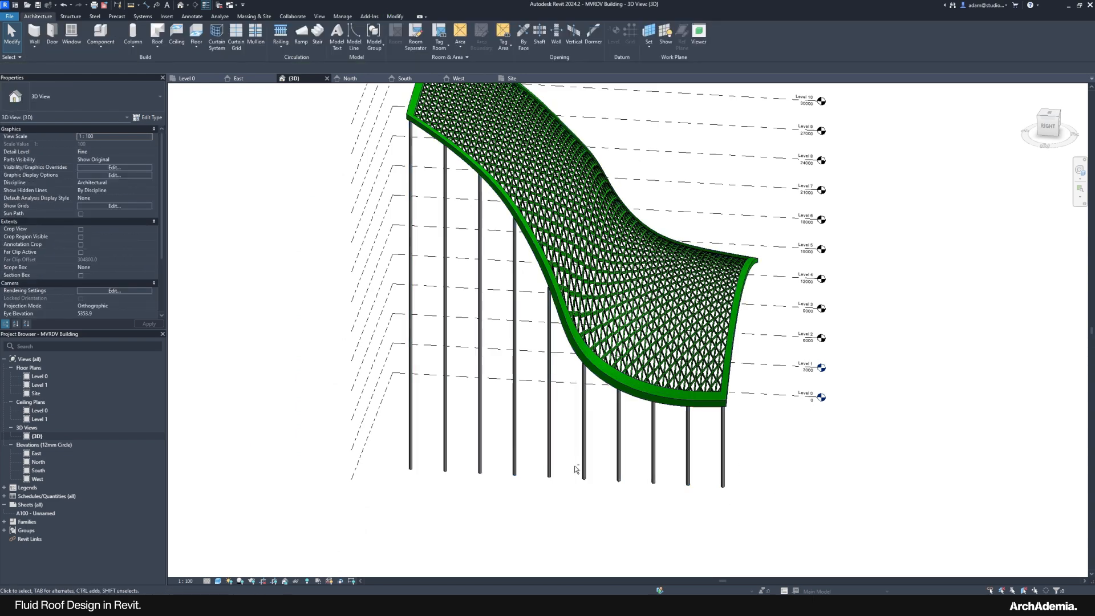
Step: Orbit around to check the columns meeting the roof, then reselect all ten columns
middle_click_drag(576, 469, 712, 339, "shift")
scroll(676, 321, "up", 3)
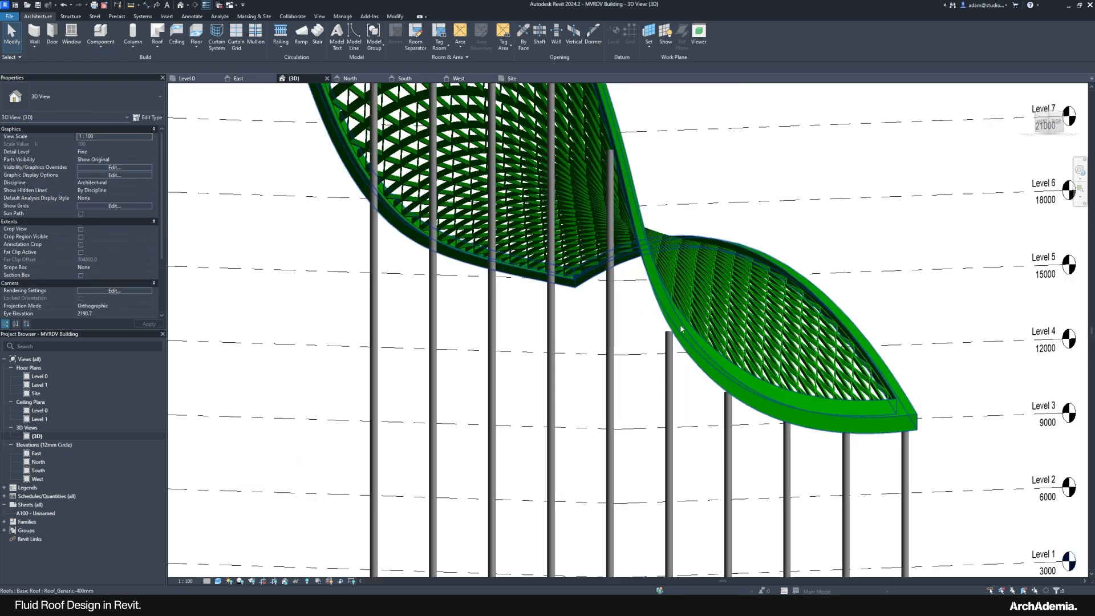
scroll(681, 329, "up", 3)
middle_click_drag(633, 341, 825, 472, "shift")
scroll(599, 327, "down", 3)
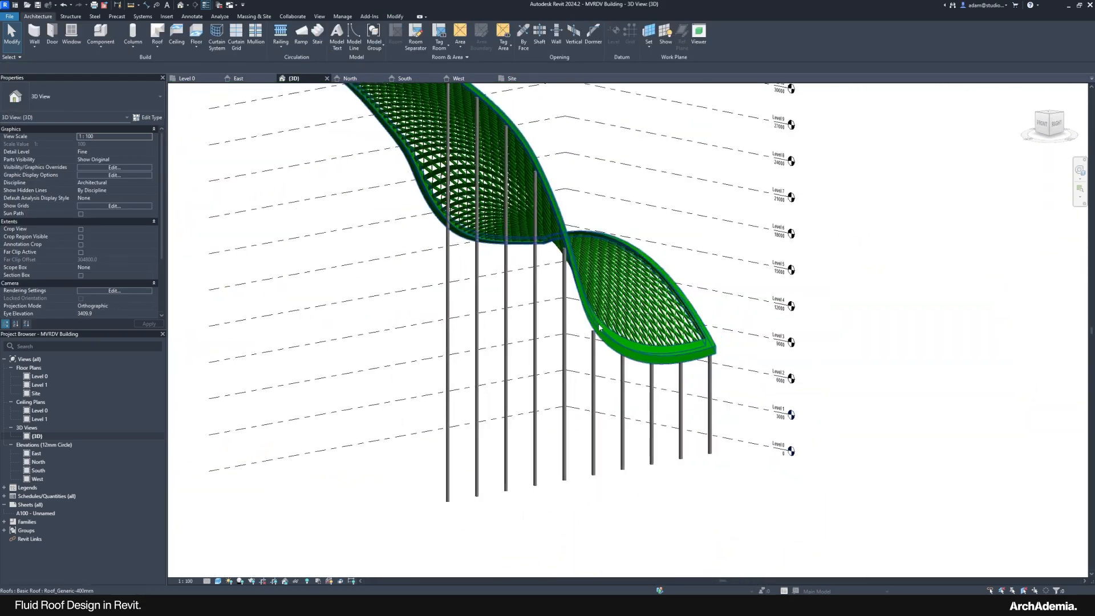
scroll(598, 327, "down", 3)
mouse_move(613, 433)
middle_mouse_down()
mouse_move(557, 447)
mouse_move(481, 440)
mouse_move(598, 430)
middle_mouse_up()
scroll(485, 438, "up", 2)
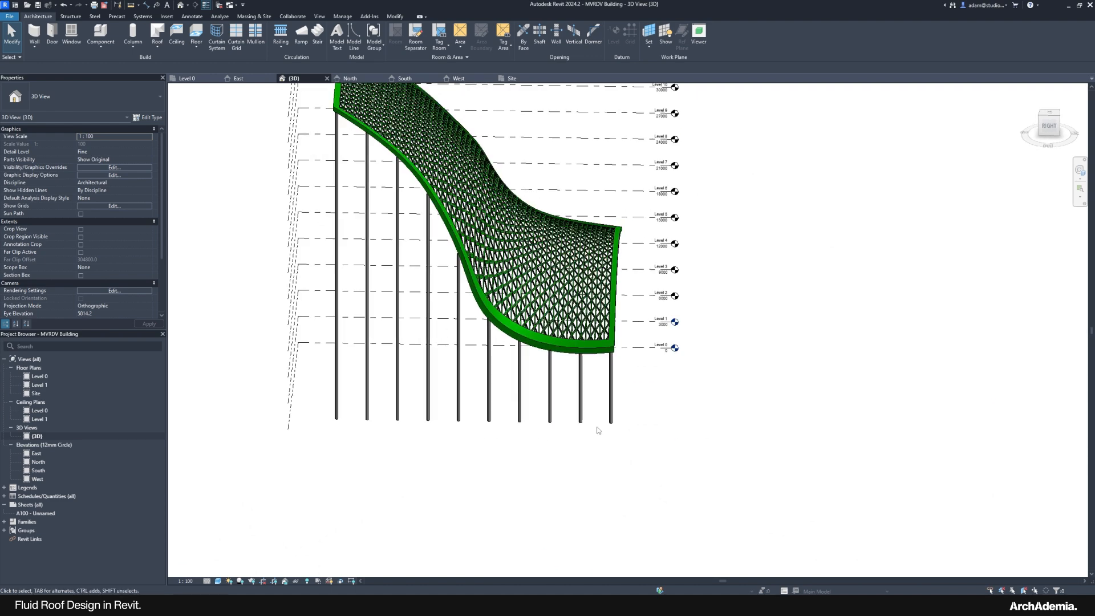
left_click_drag(626, 413, 325, 452)
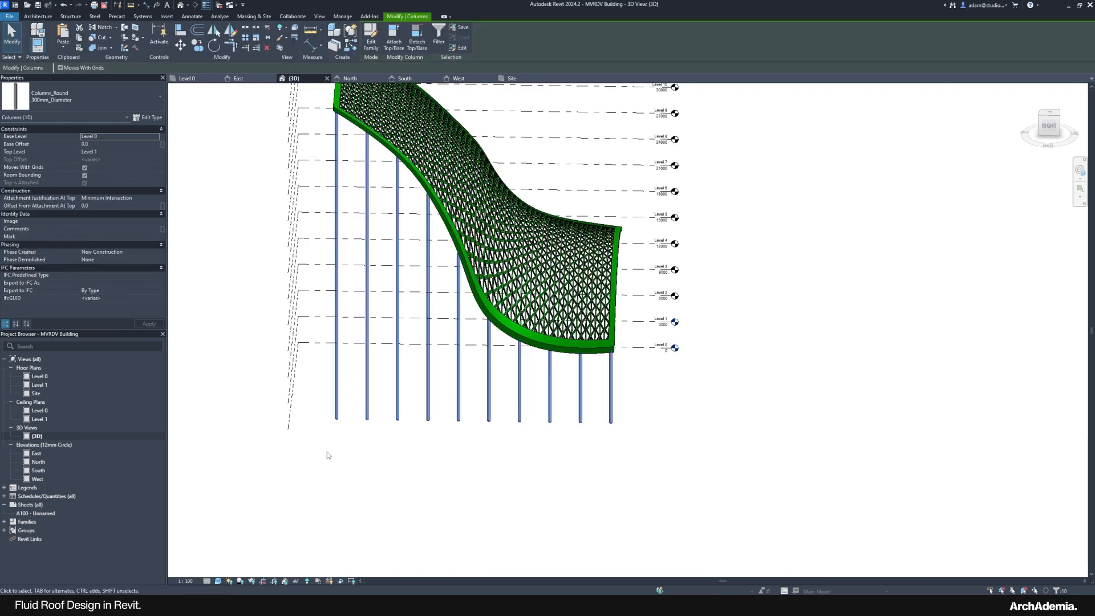
Step: Set the columns' Offset From Attachment At Top to 300, then orbit to inspect the roof underside
middle_click_drag(325, 452, 386, 464)
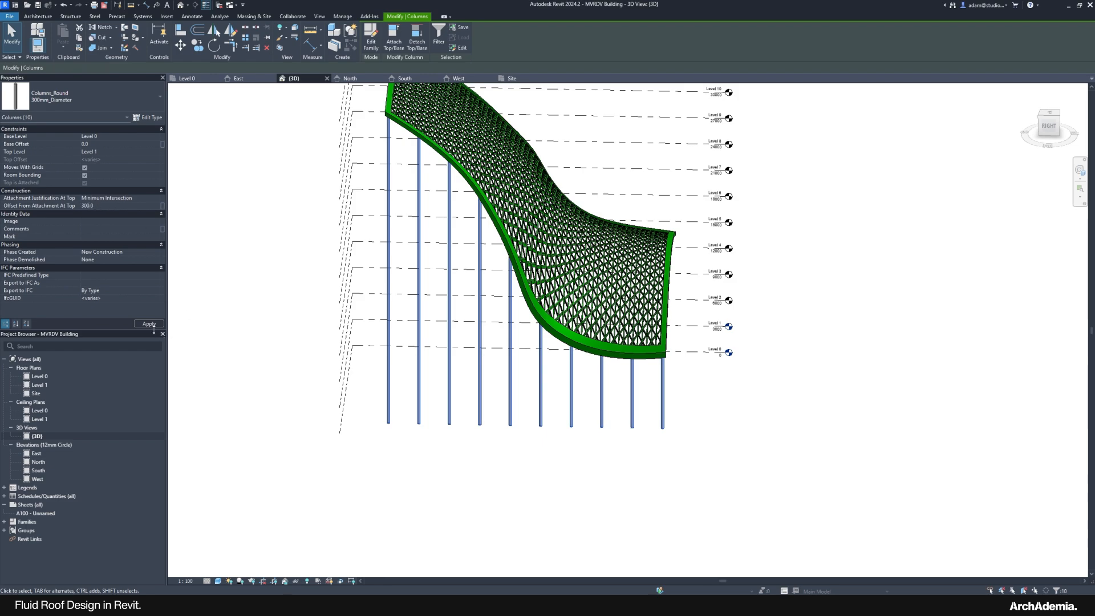
left_click(369, 474)
middle_click_drag(570, 196, 770, 140, "shift")
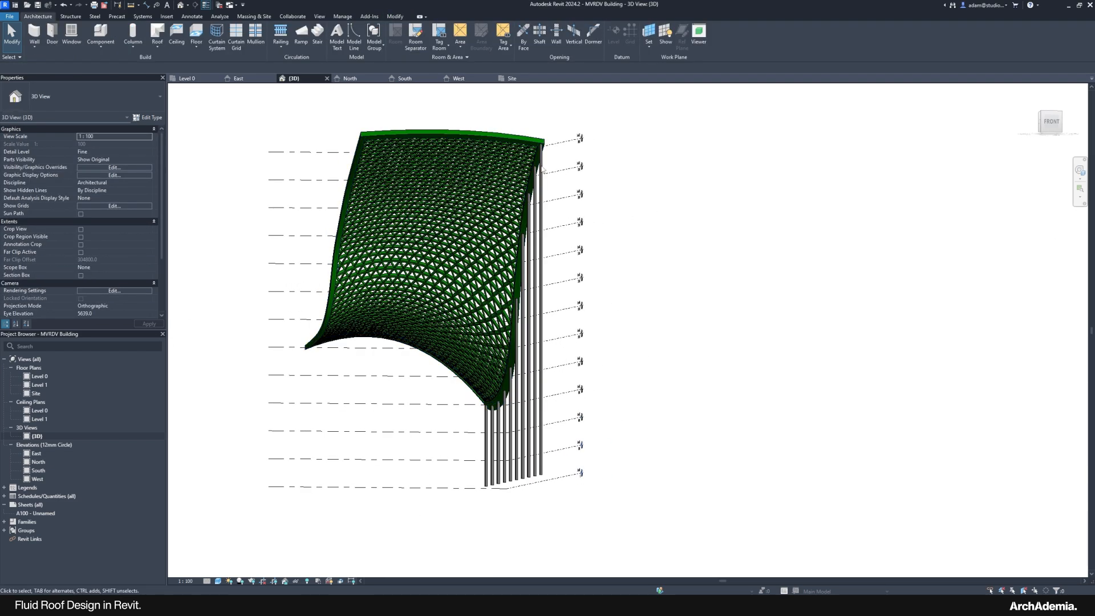
scroll(525, 195, "up", 3)
scroll(525, 195, "down", 6)
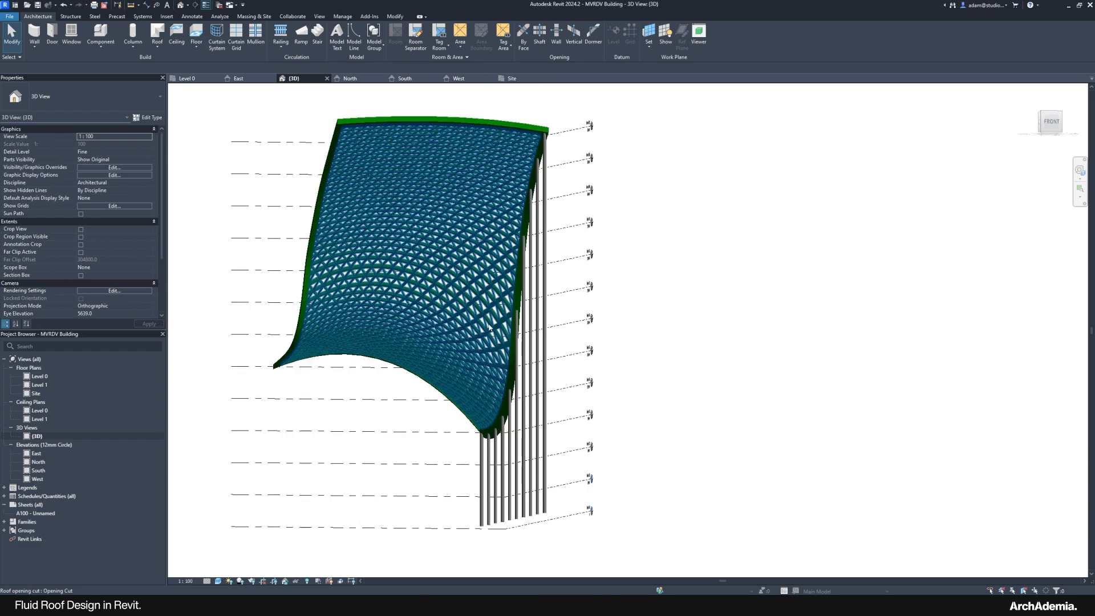
mouse_move(496, 274)
middle_mouse_down("shift")
mouse_move(405, 379)
mouse_move(313, 406)
mouse_move(300, 490)
middle_mouse_up("shift")
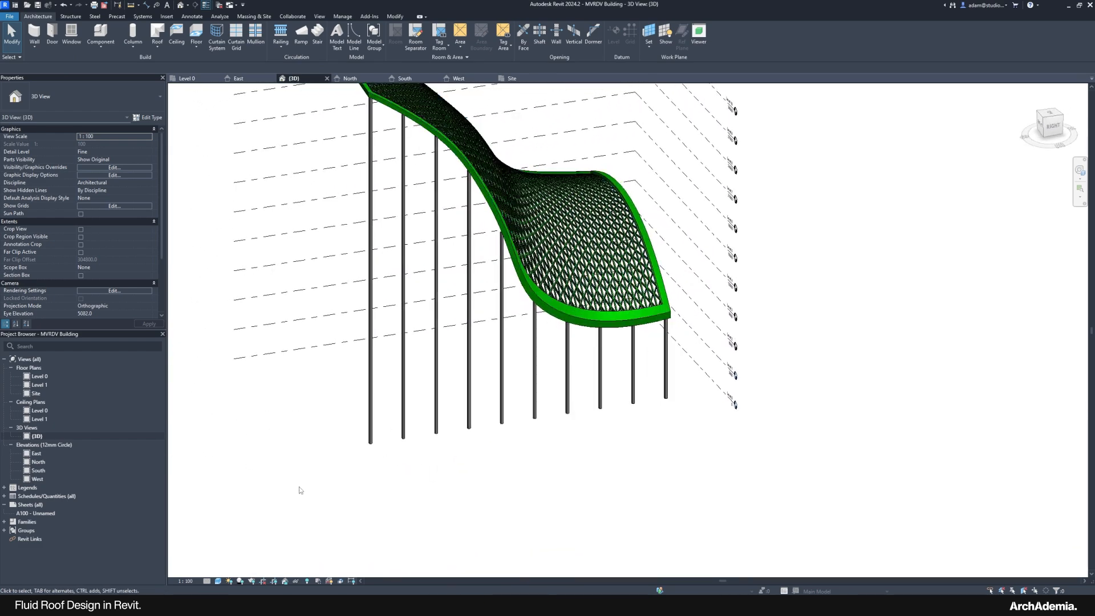
middle_click_drag(378, 479, 339, 490, "shift")
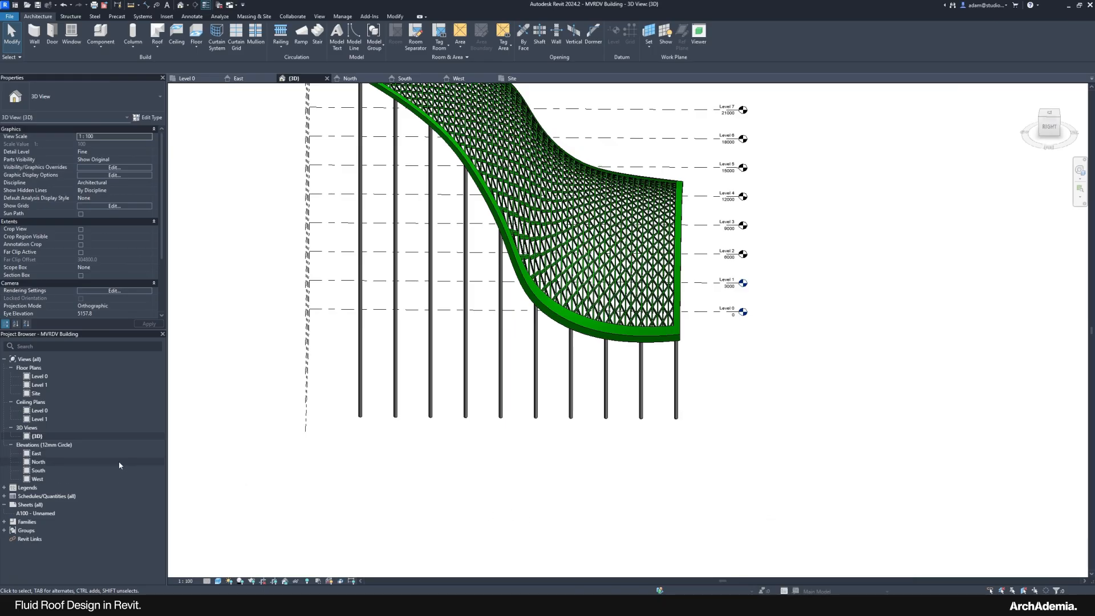
Step: On the Level 0 plan, move the lowest column up onto the reference plane above
double_click(39, 376)
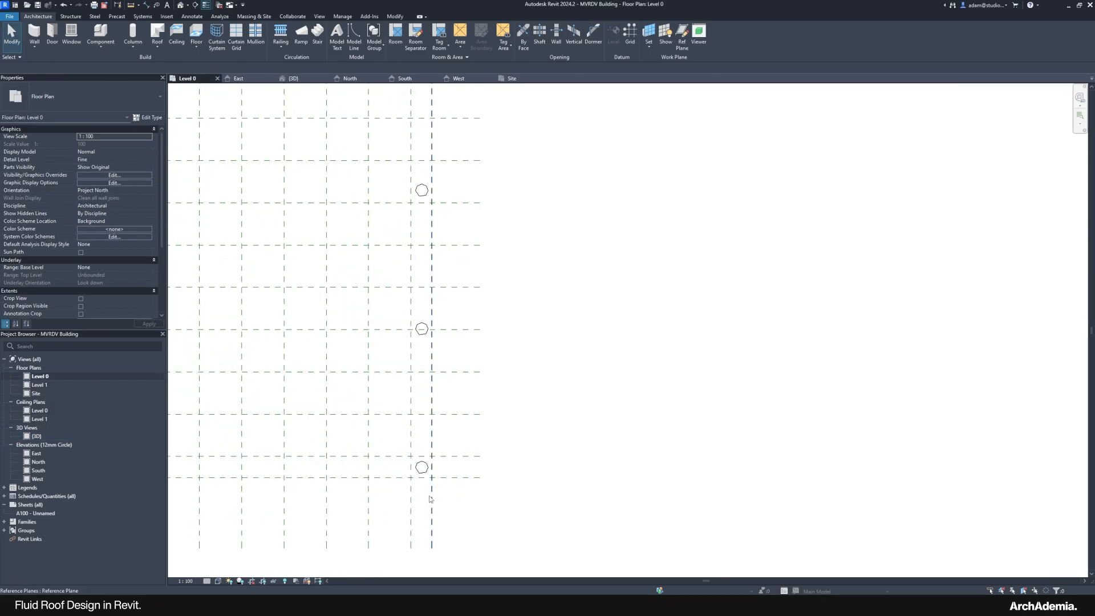
scroll(424, 482, "up", 2)
left_click(421, 456)
scroll(415, 459, "up", 3)
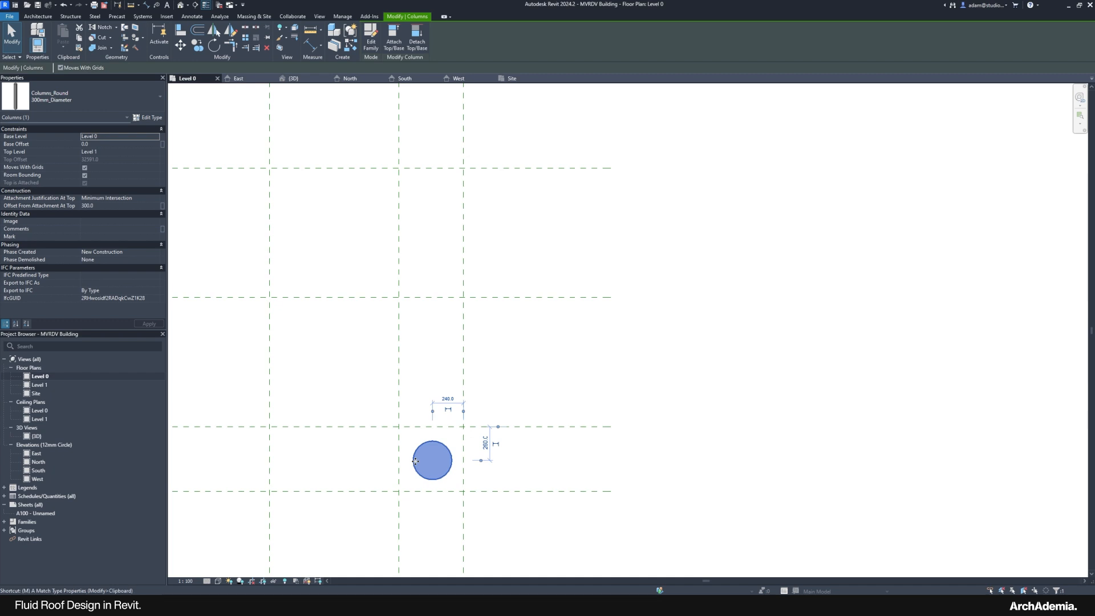
key("m")
key("v")
left_click(432, 441)
left_click(433, 427)
Step: Move the column at the bottom of the row down onto the grid line
scroll(433, 506, "down", 5)
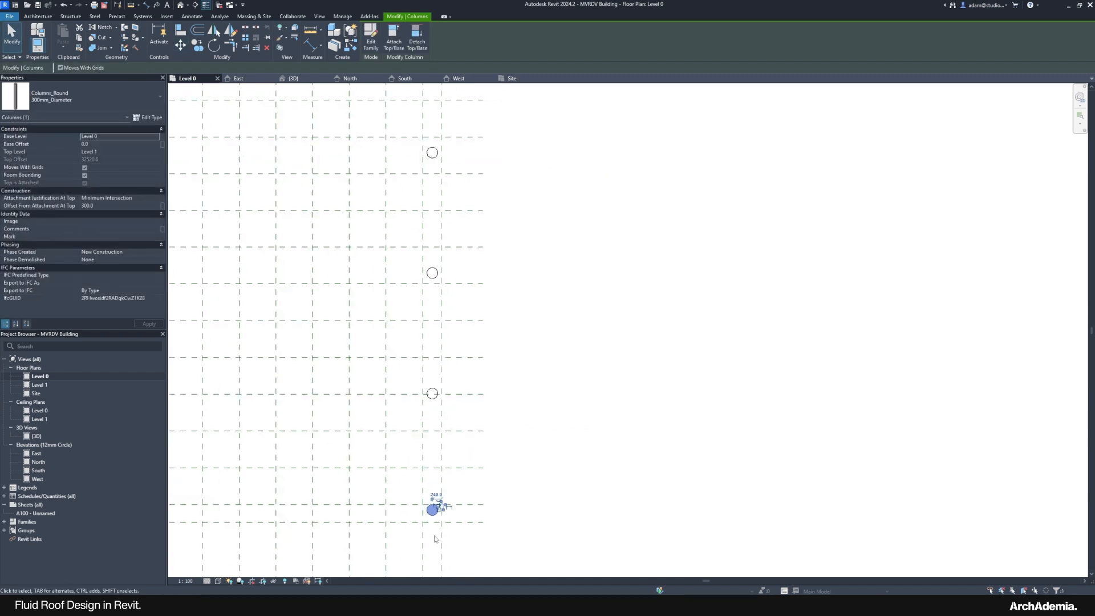
scroll(442, 315, "up", 3)
left_click(445, 362)
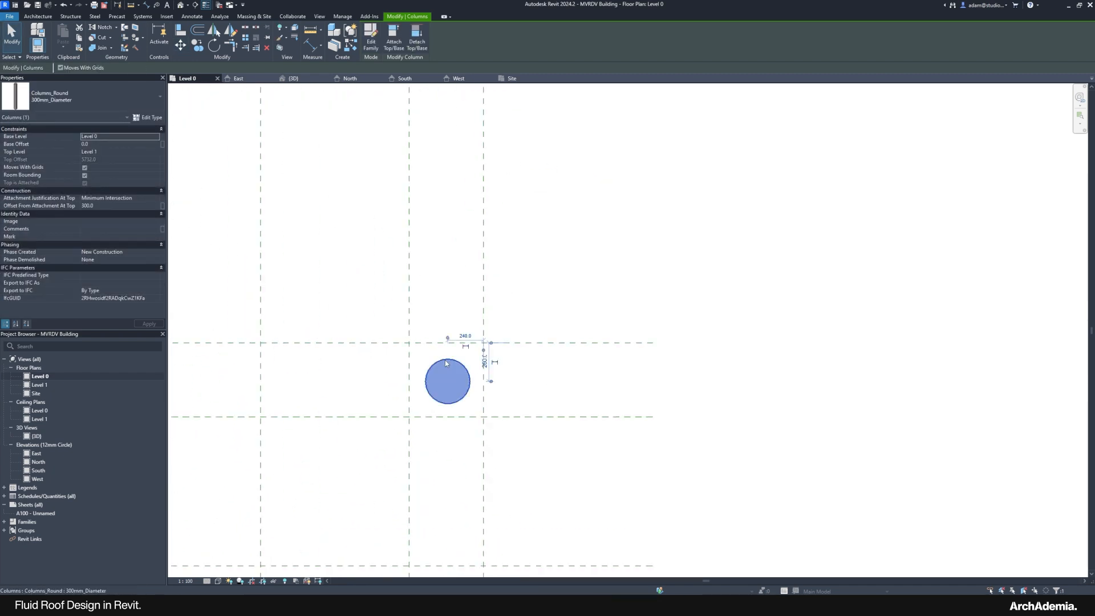
key("m")
key("v")
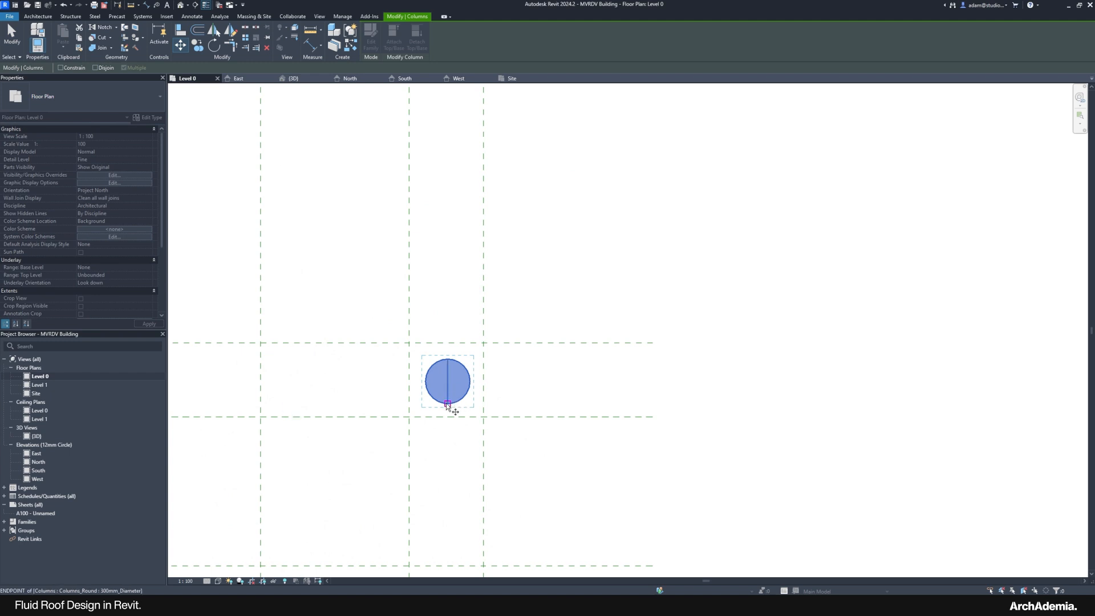
left_click(448, 403)
left_click(455, 416)
left_click(737, 472)
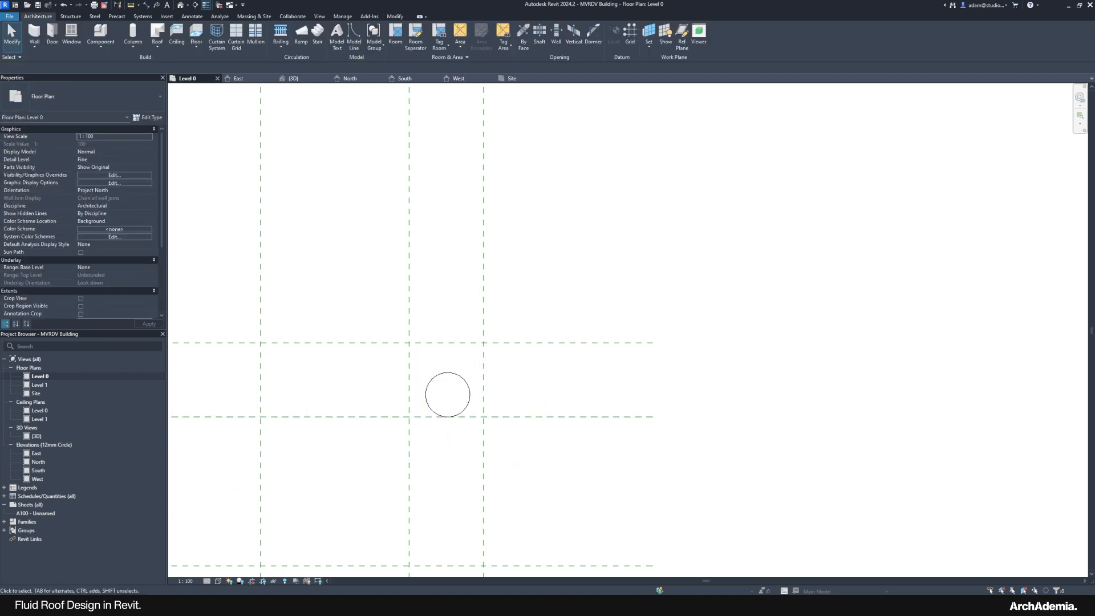
Step: Copy the right-hand line of columns 19500 to the left grid line
mouse_move(829, 604)
mouse_move(815, 580)
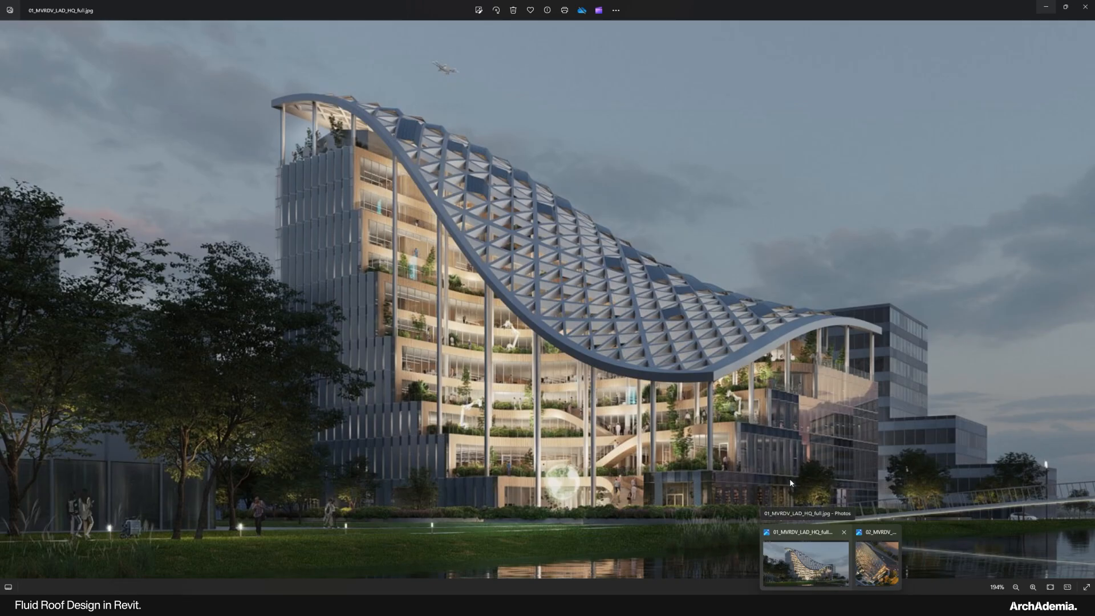
scroll(622, 184, "down", 6)
scroll(491, 221, "down", 2)
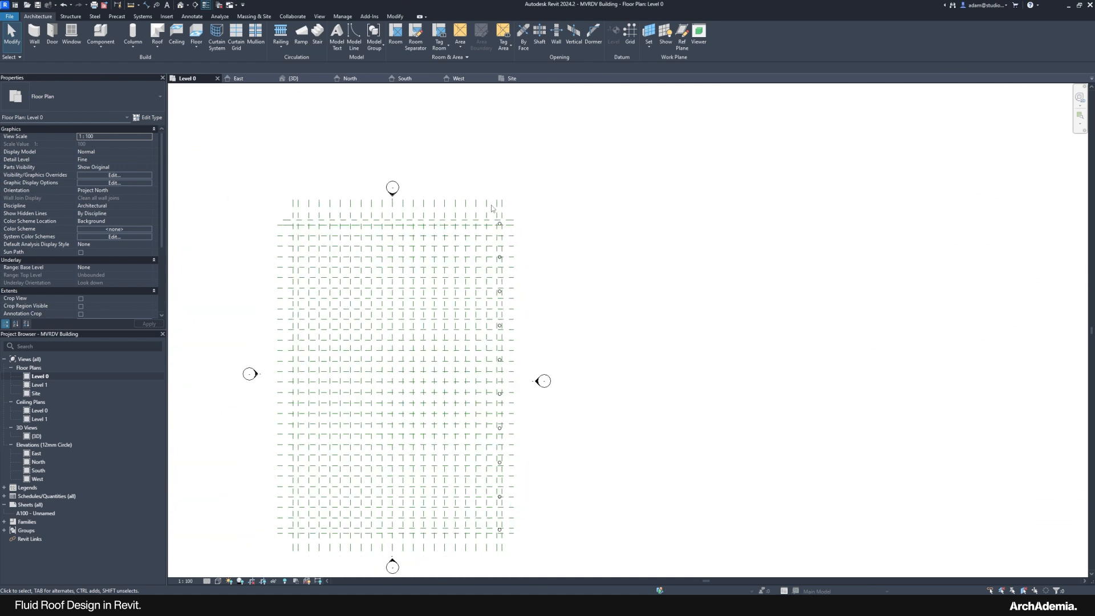
left_click_drag(491, 197, 511, 504)
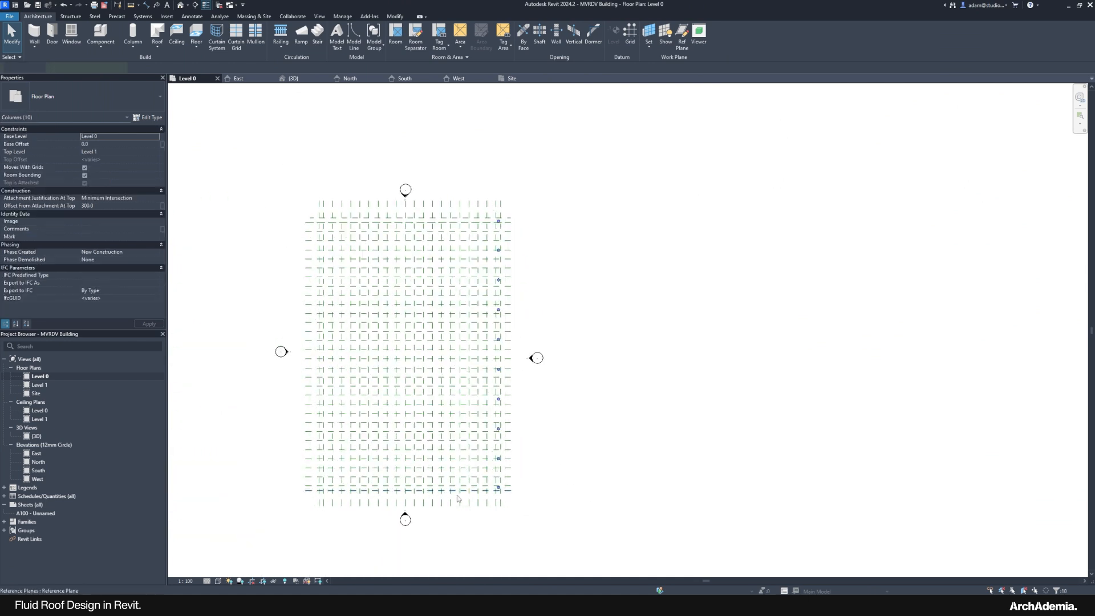
scroll(345, 500, "up", 2)
key("m")
key("v")
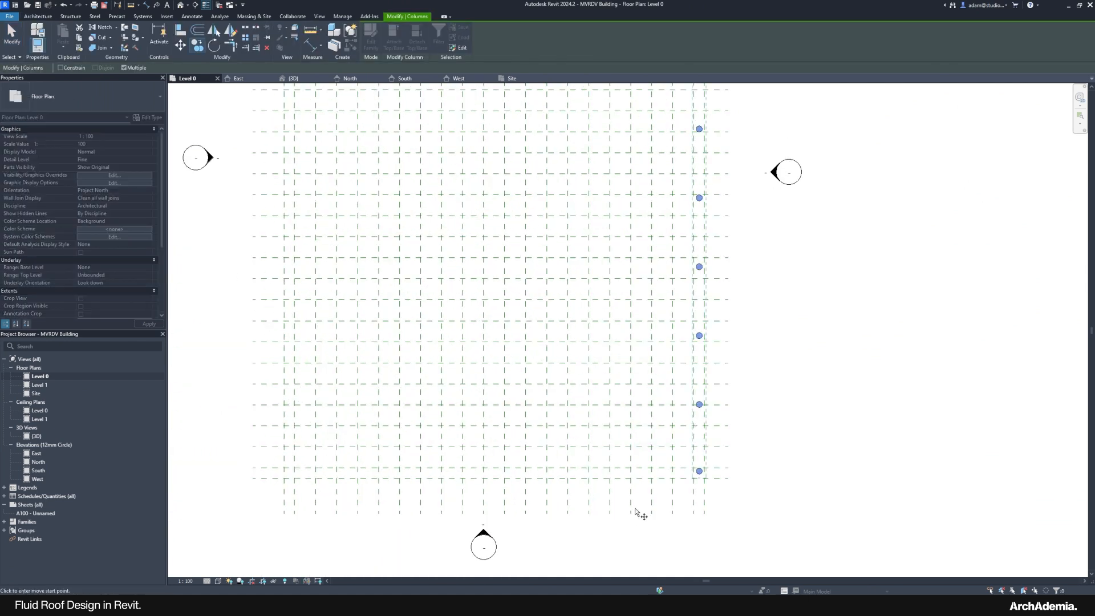
left_click(696, 455)
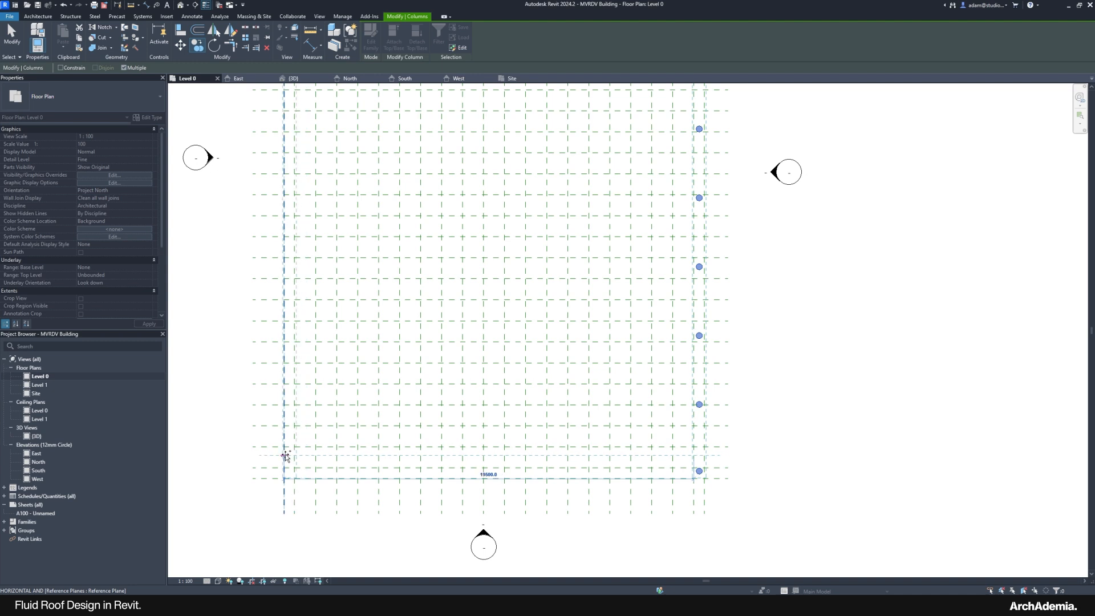
left_click(376, 483)
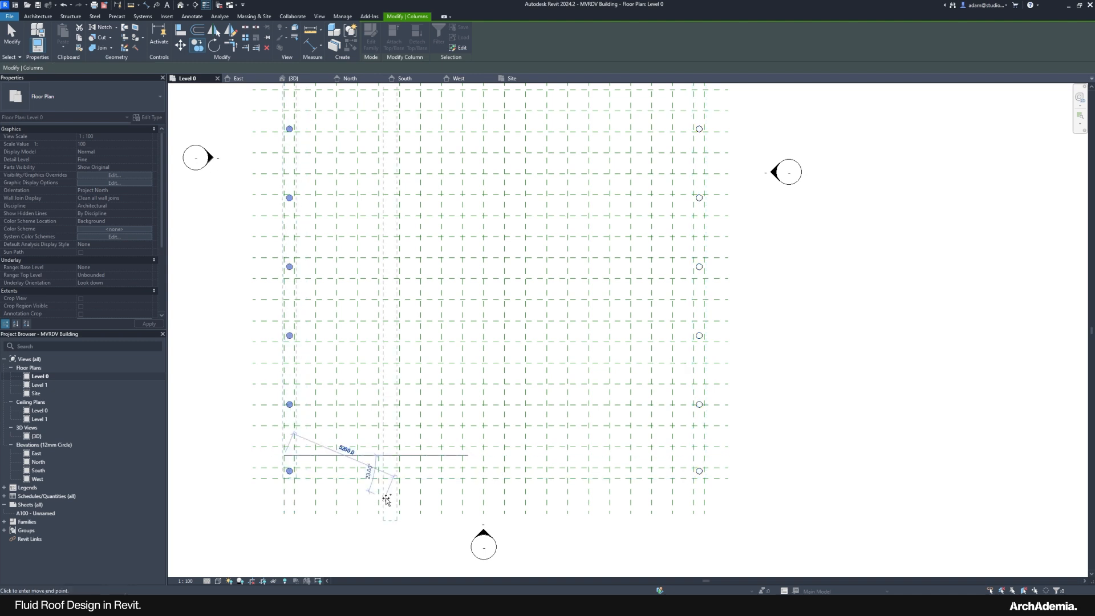
Step: Compare the copied column layout against the reference render, switching between Photos and Revit
left_click(819, 577)
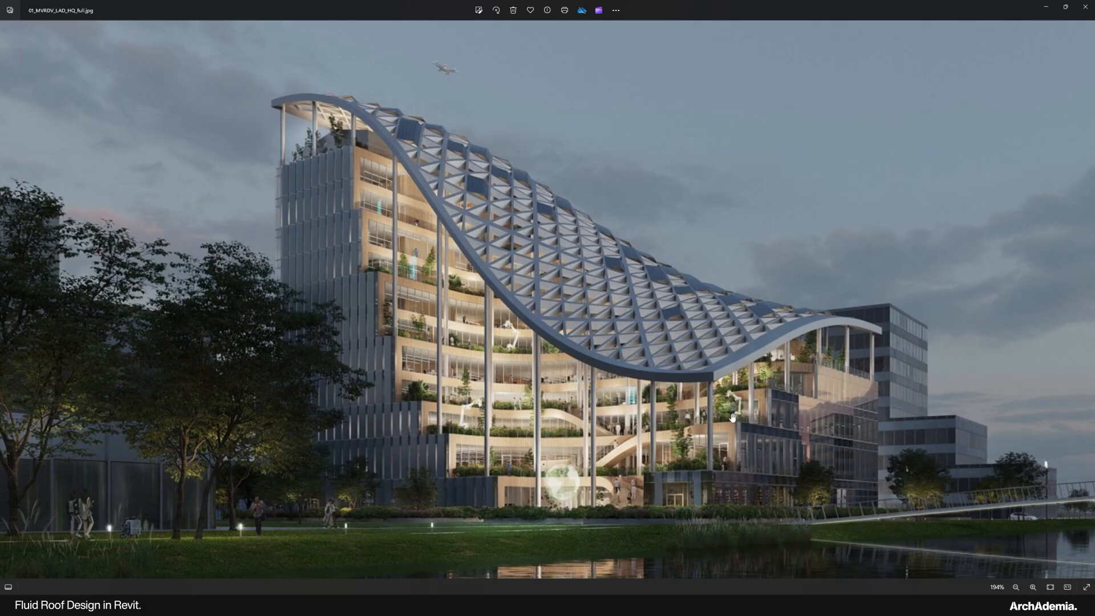
left_click(1044, 6)
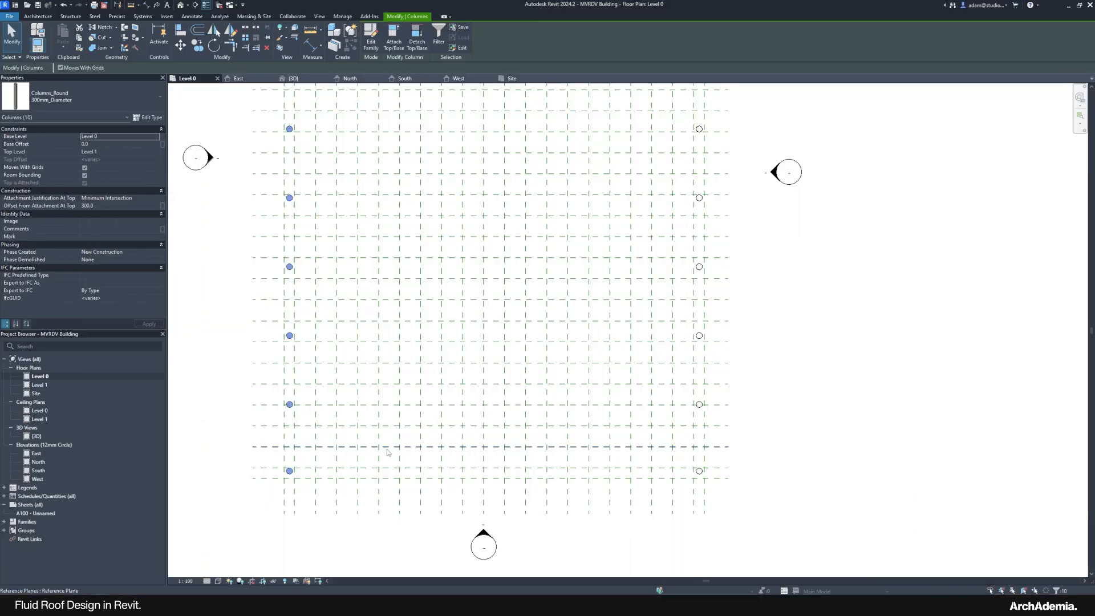
scroll(281, 516, "up", 3)
mouse_move(831, 603)
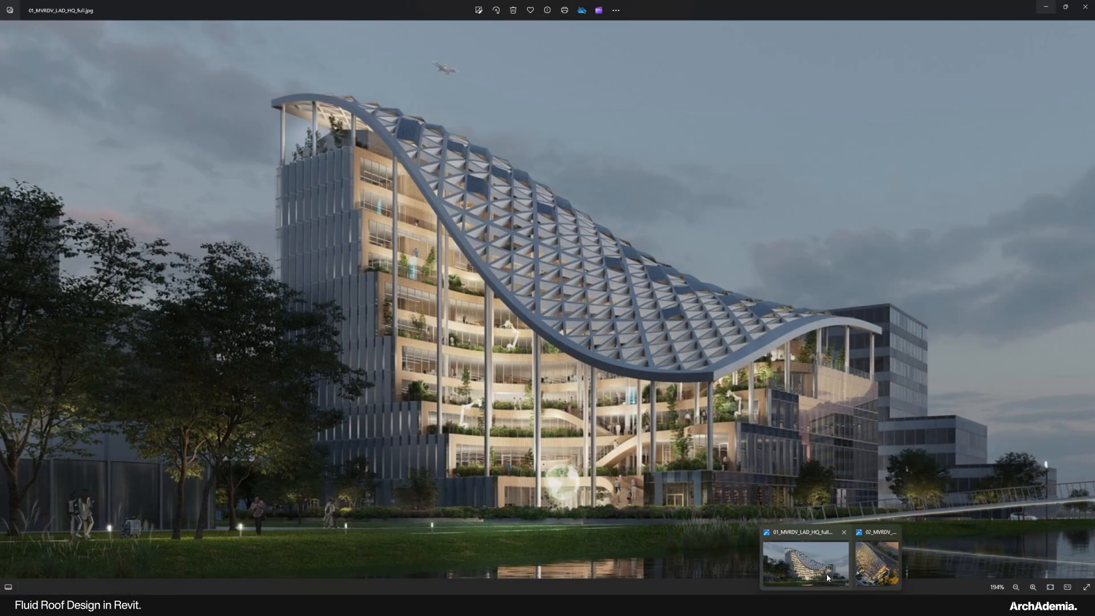
left_click(826, 573)
scroll(889, 340, "up", 1)
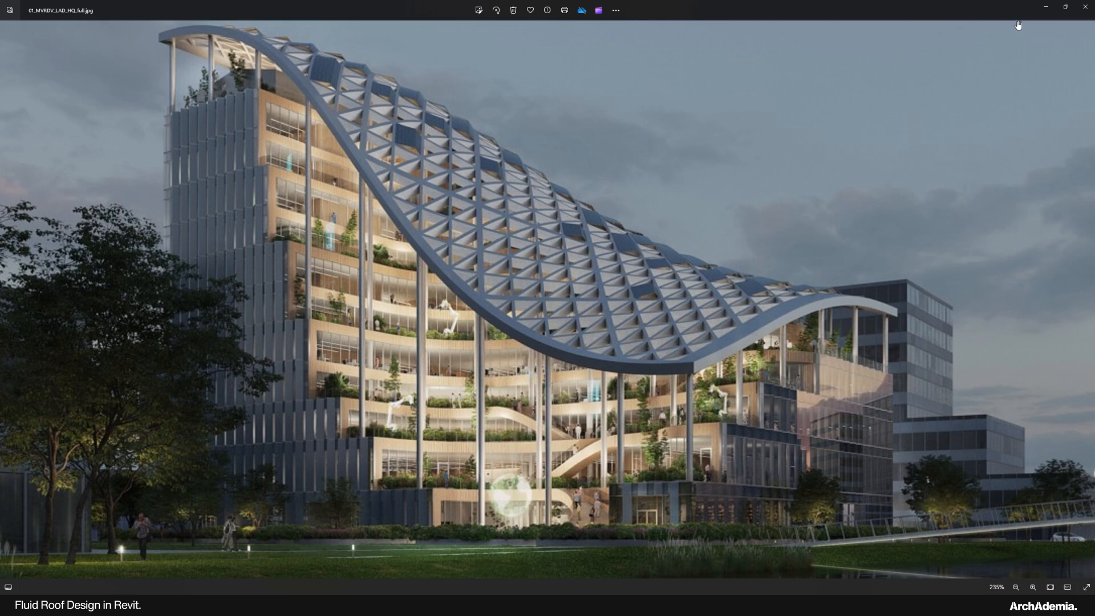
left_click(1046, 7)
Step: Undo the copied left column line and reselect the ten columns on the right grid line
scroll(359, 495, "down", 1)
scroll(328, 503, "up", 1)
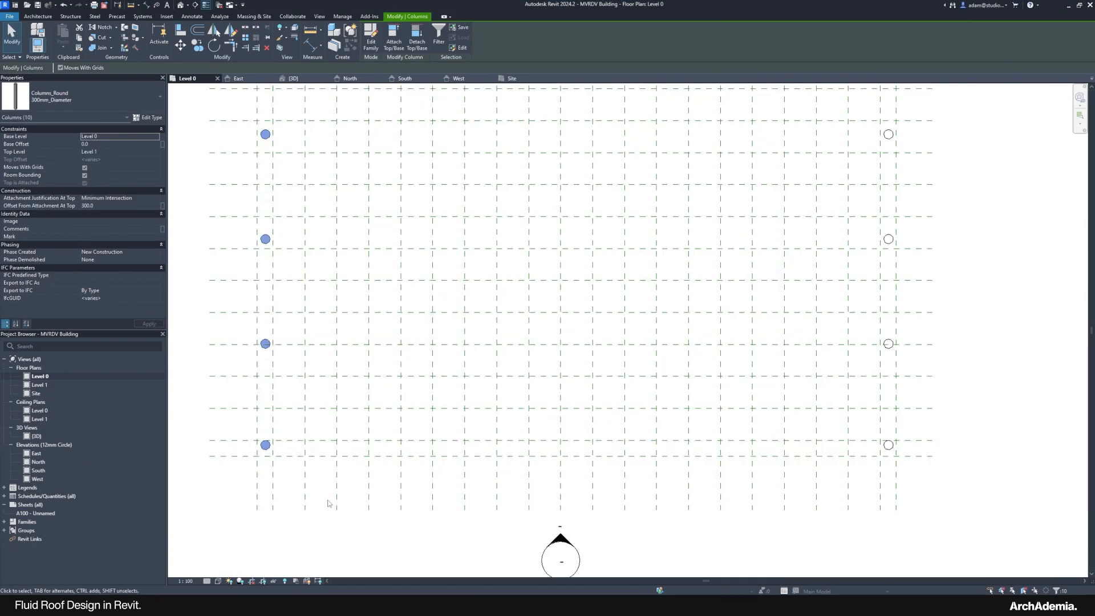
key("Escape")
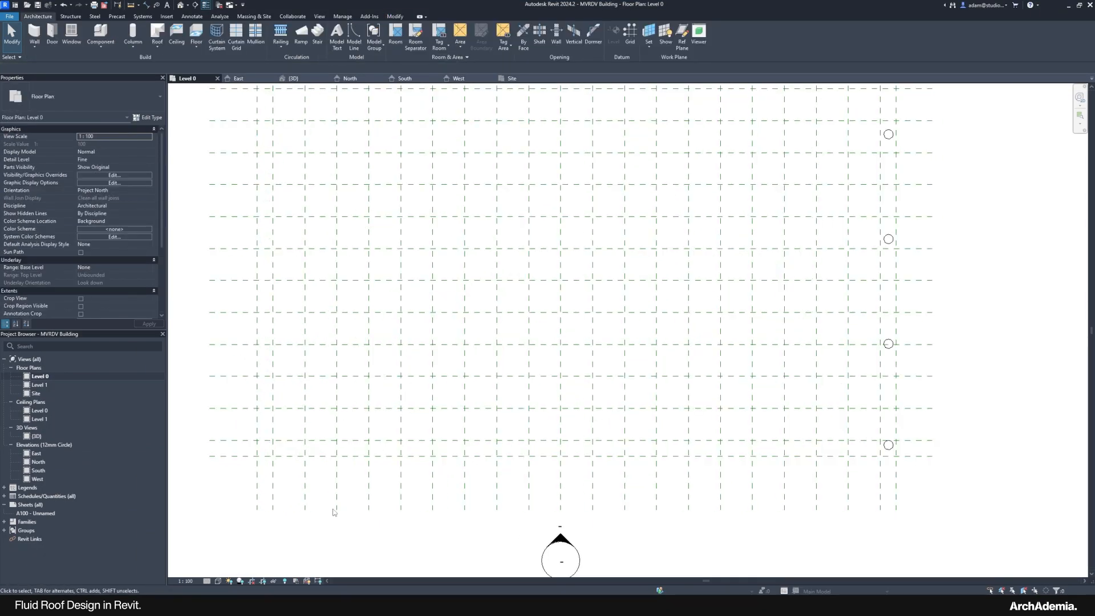
scroll(332, 508, "down", 5)
left_click_drag(524, 425, 538, 513)
scroll(391, 500, "up", 3)
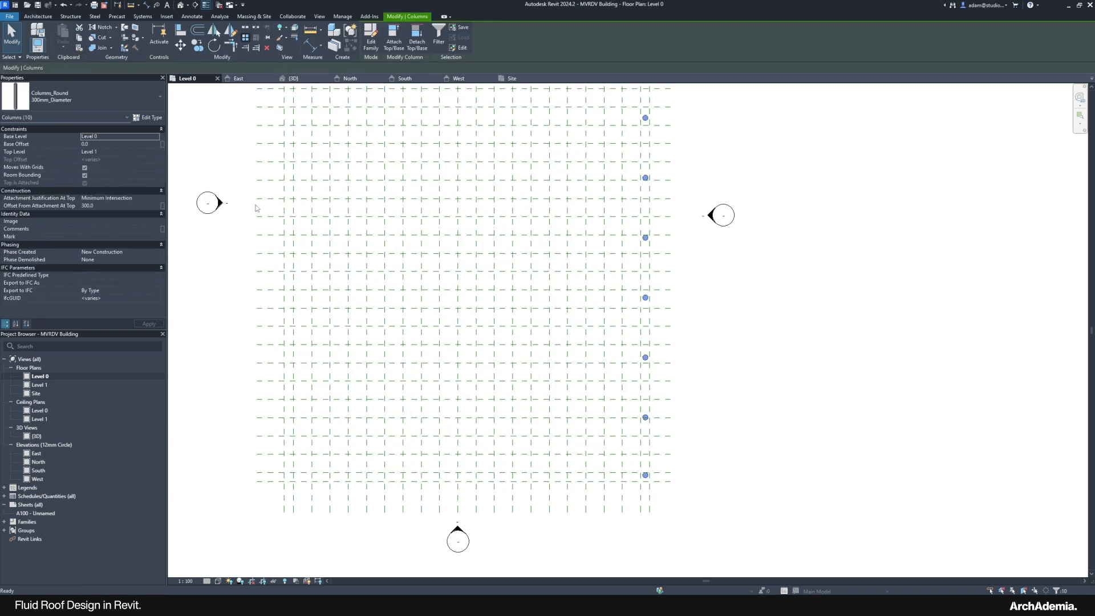
Step: Array the right column line evenly across the grid to the left edge
scroll(264, 517, "up", 4)
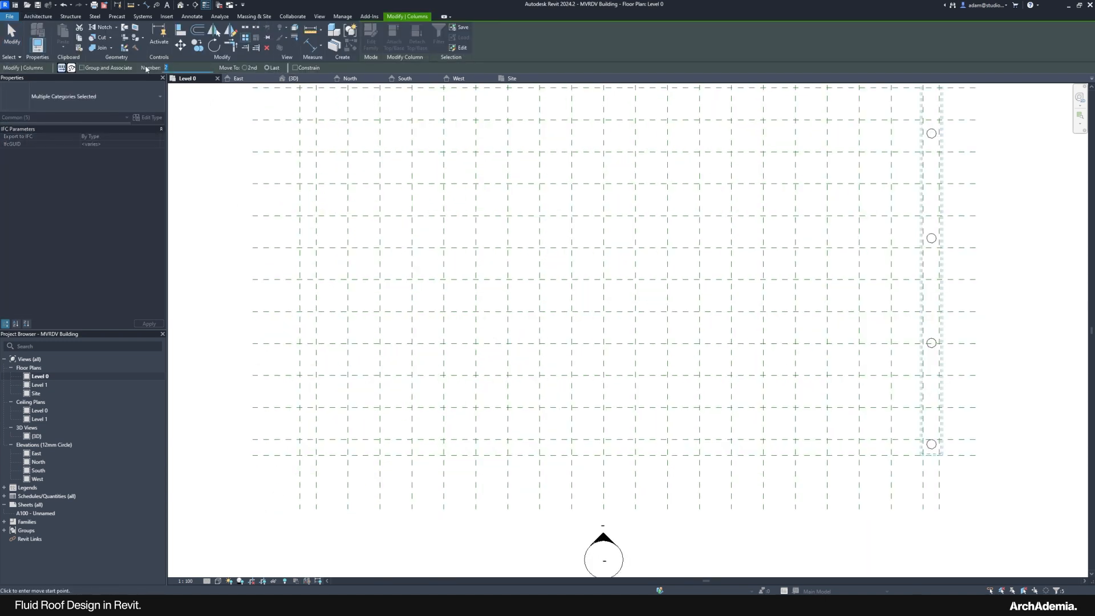
left_click(923, 471)
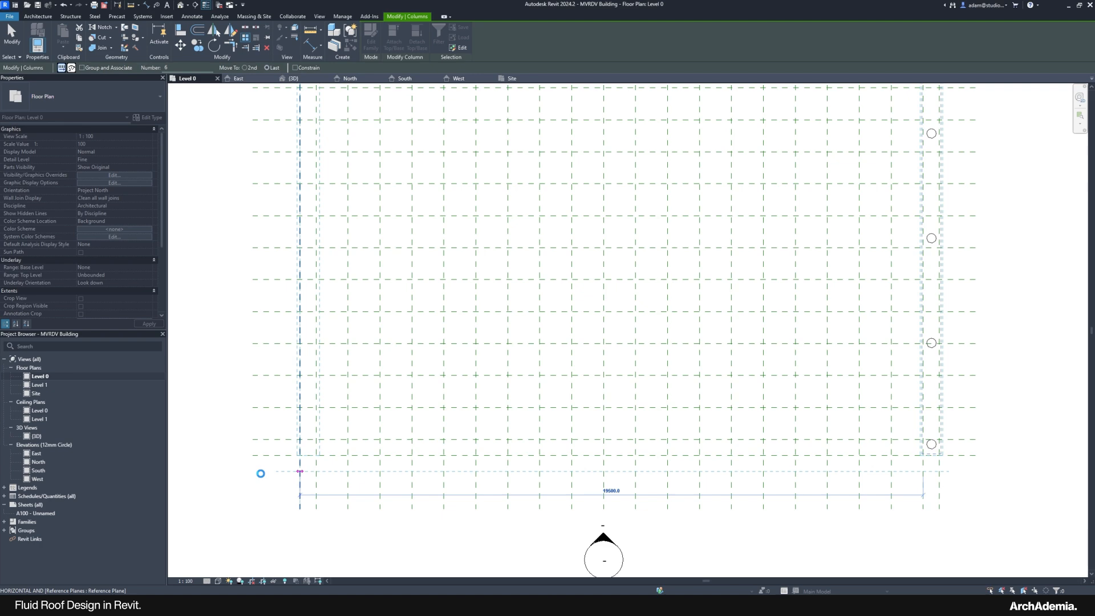
left_click(260, 473)
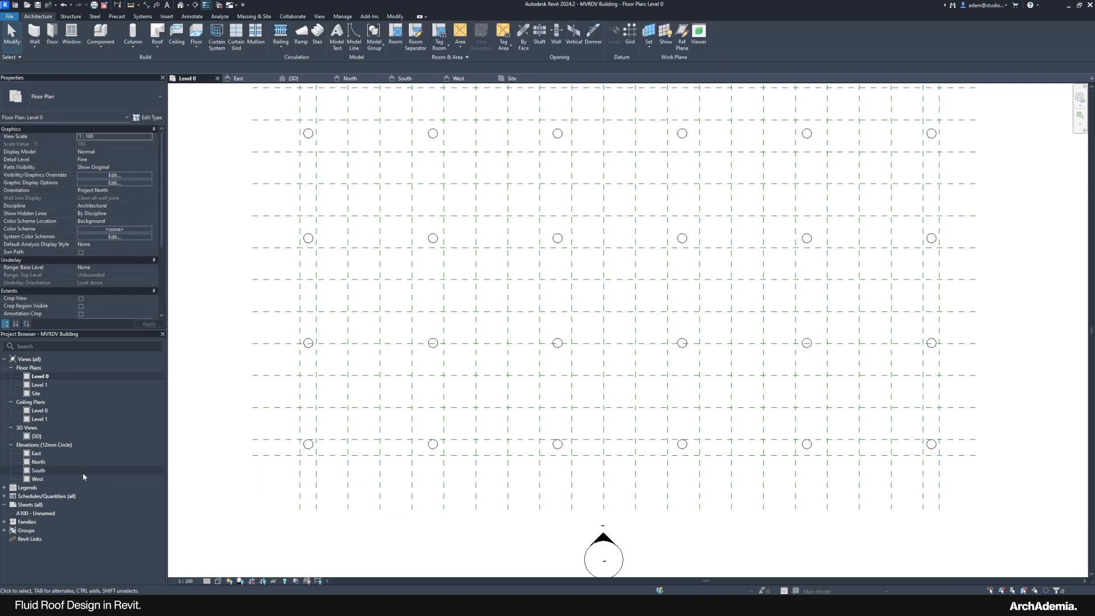
Step: In the 3D view, orbit around the roof to inspect the column rows beneath it
double_click(38, 436)
middle_click_drag(640, 471, 797, 371, "shift")
scroll(432, 200, "up", 6)
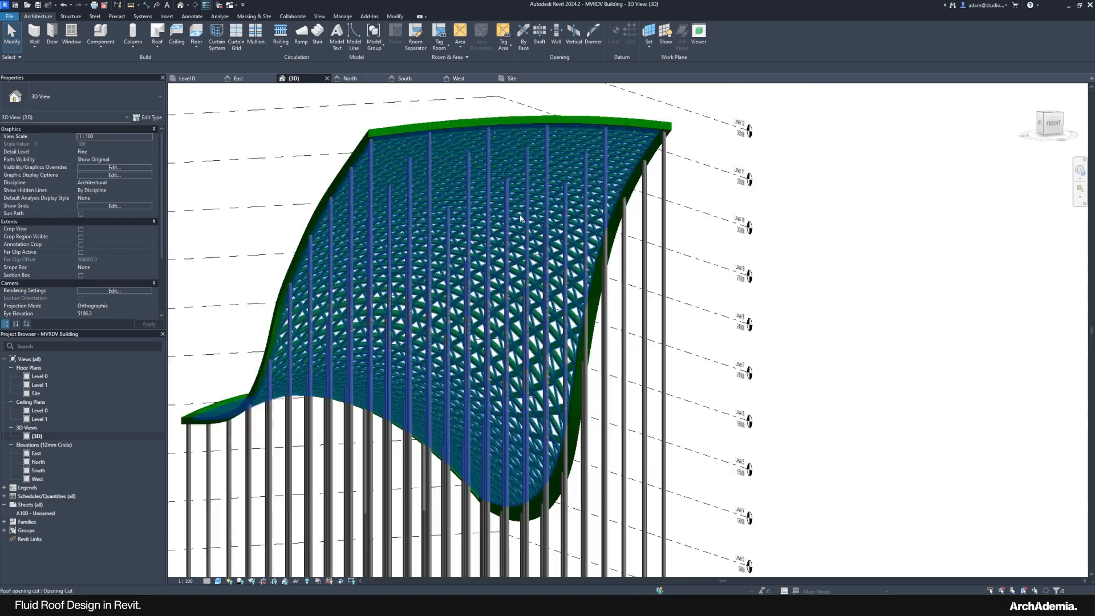
middle_click_drag(450, 207, 679, 305, "shift")
scroll(707, 213, "up", 4)
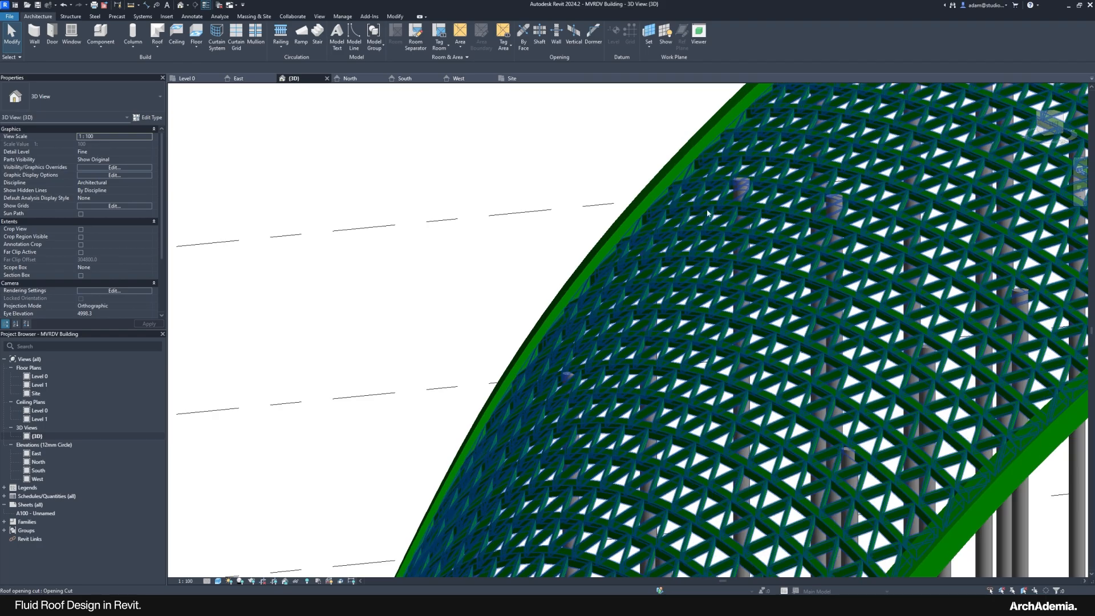
middle_click_drag(692, 260, 574, 233, "shift")
scroll(574, 234, "down", 6)
middle_click_drag(553, 354, 494, 324, "shift")
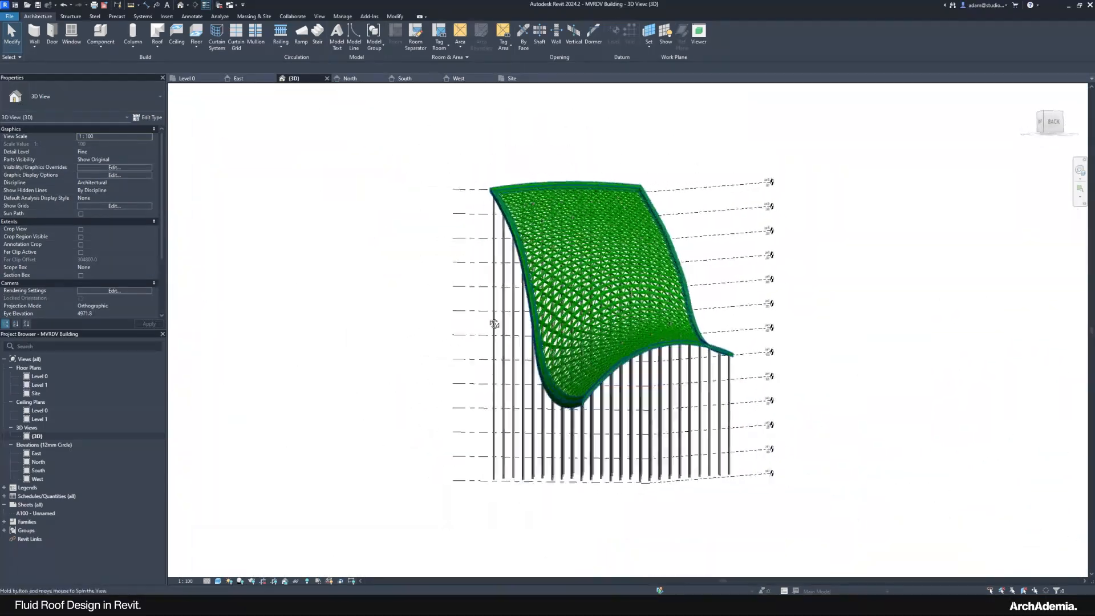
middle_click_drag(426, 313, 340, 324, "shift")
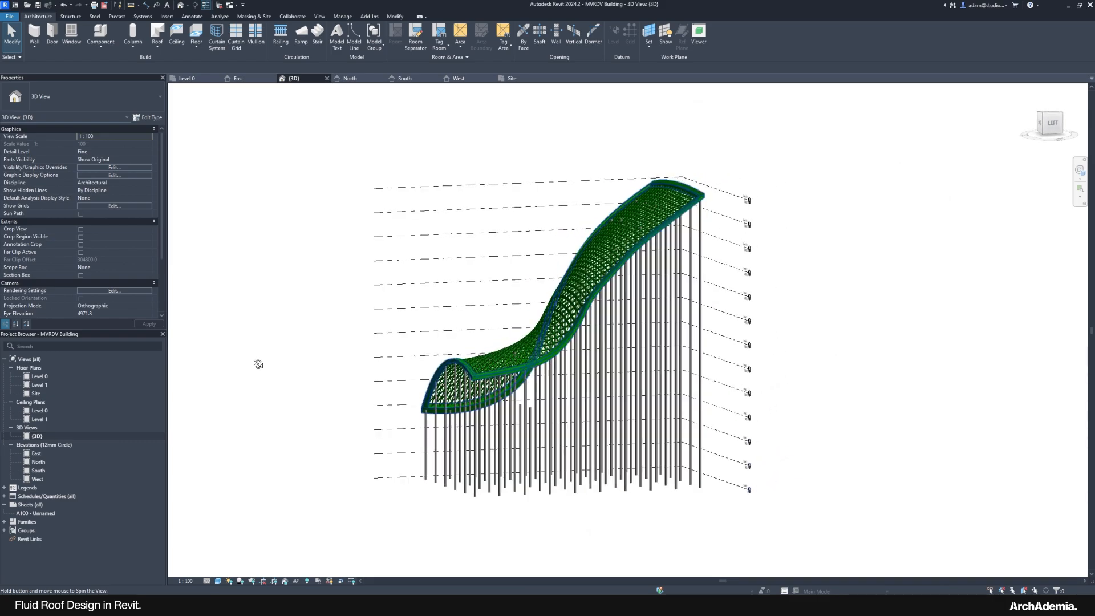
middle_click_drag(722, 350, 833, 378, "shift")
scroll(419, 448, "up", 3)
mouse_move(484, 449)
middle_mouse_down("shift")
mouse_move(659, 472)
mouse_move(703, 491)
mouse_move(587, 485)
middle_mouse_up("shift")
scroll(455, 442, "up", 3)
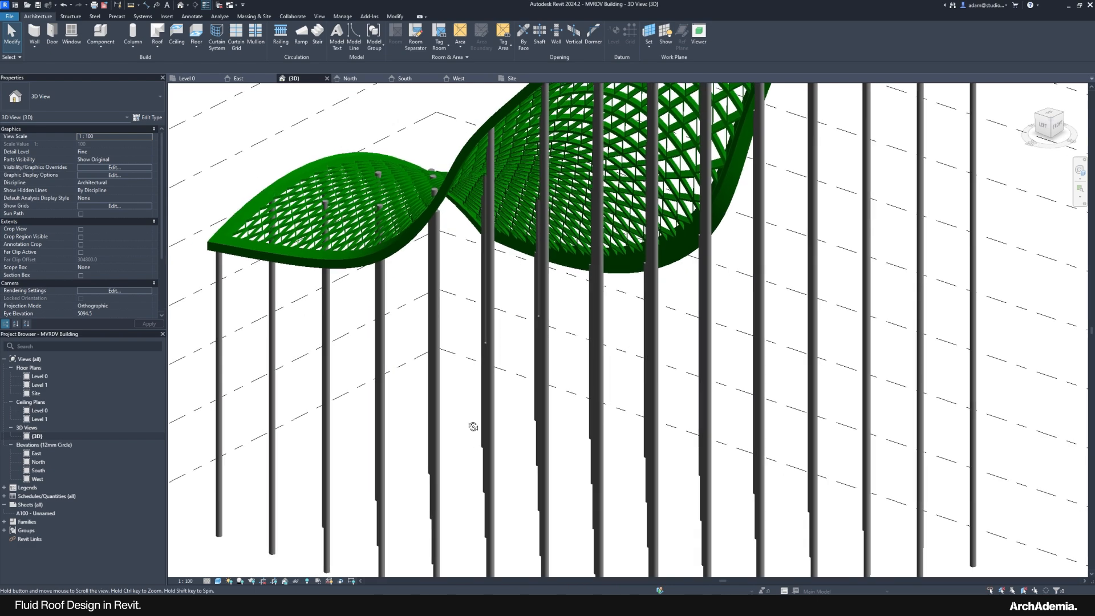
middle_click_drag(473, 427, 480, 424, "shift")
Step: Try attaching one column's top to the roof and dismiss the resulting warning
left_click(496, 402)
scroll(496, 403, "up", 2)
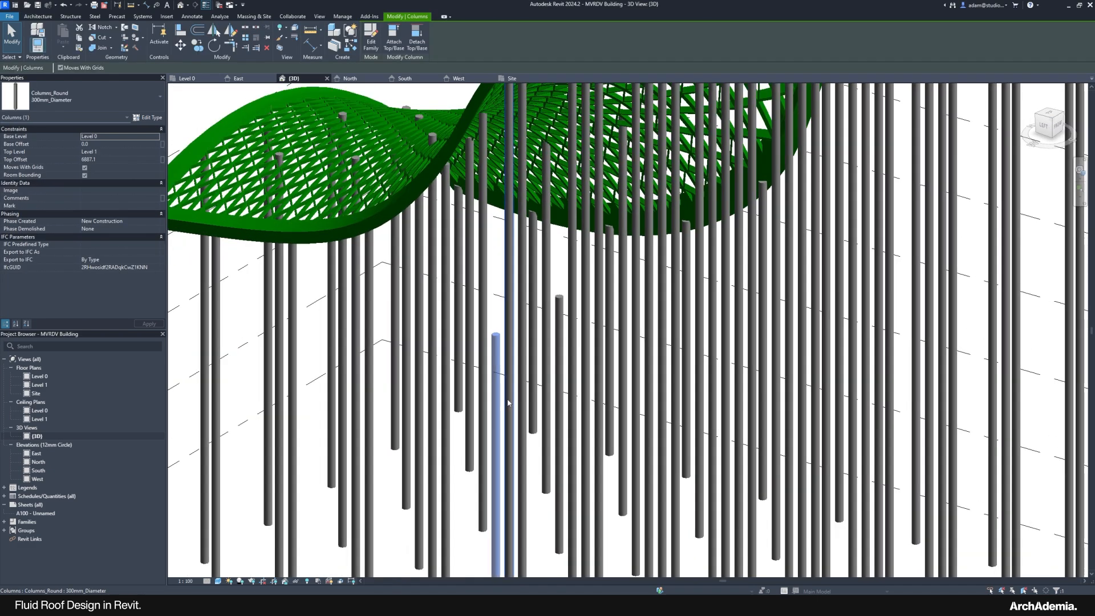
left_click(393, 44)
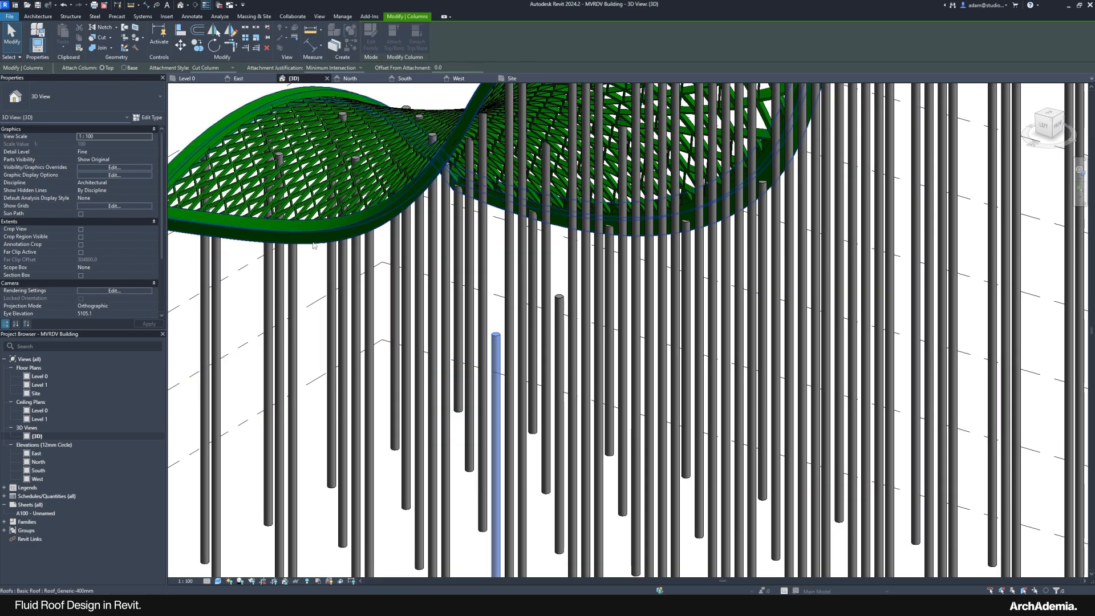
left_click(313, 244)
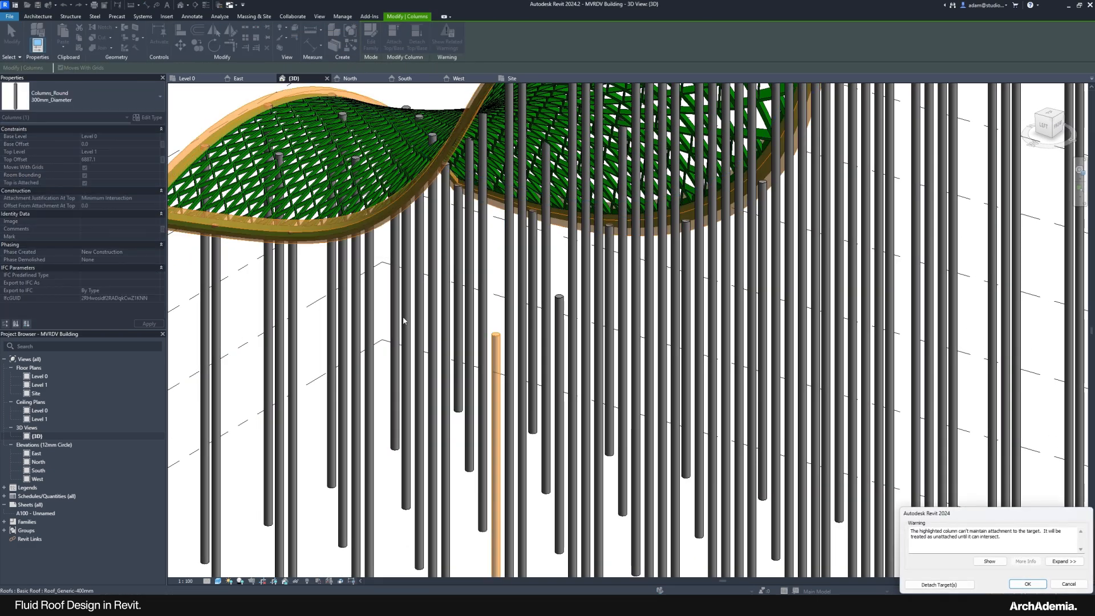
left_click(1053, 582)
Step: Select the 32 interior grid columns in the Level 0 floor plan
scroll(528, 363, "down", 4)
left_click(494, 311)
middle_click_drag(496, 351, 450, 406, "shift")
double_click(40, 376)
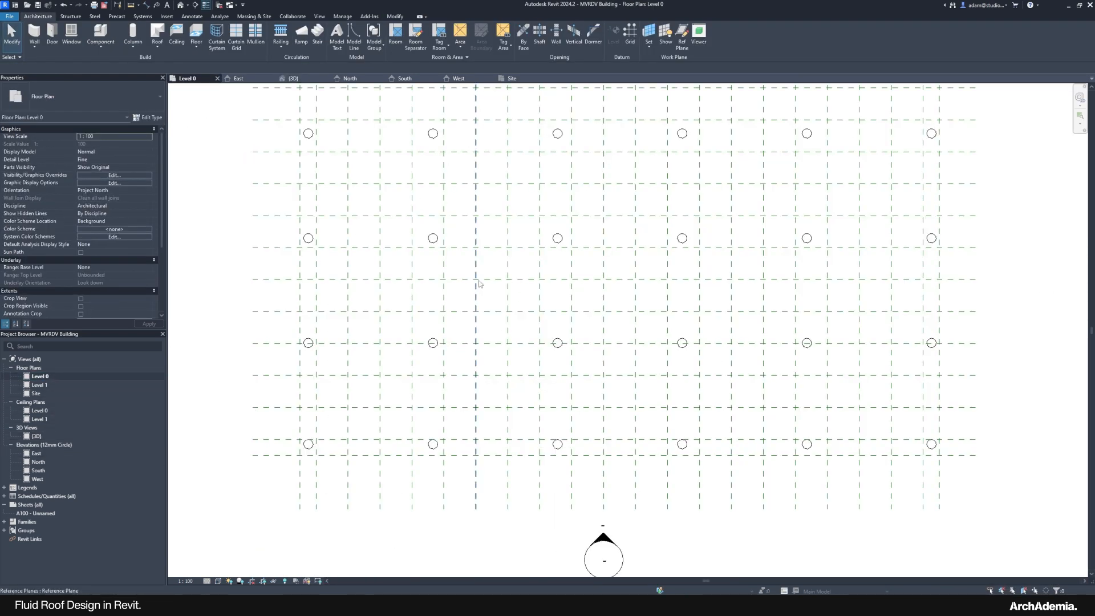
scroll(479, 283, "down", 4)
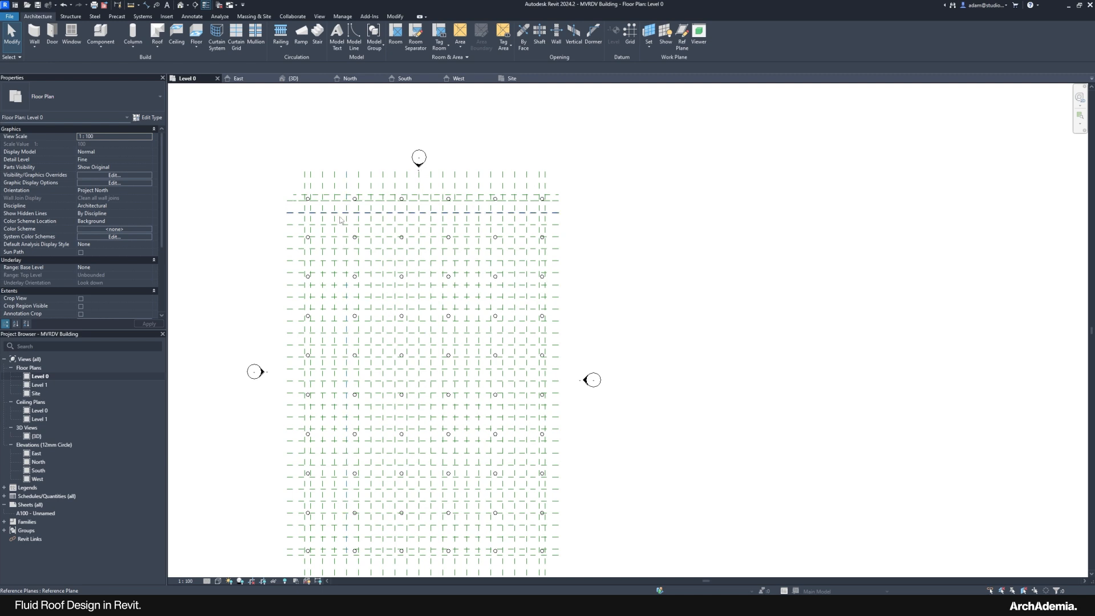
left_click_drag(339, 222, 505, 531)
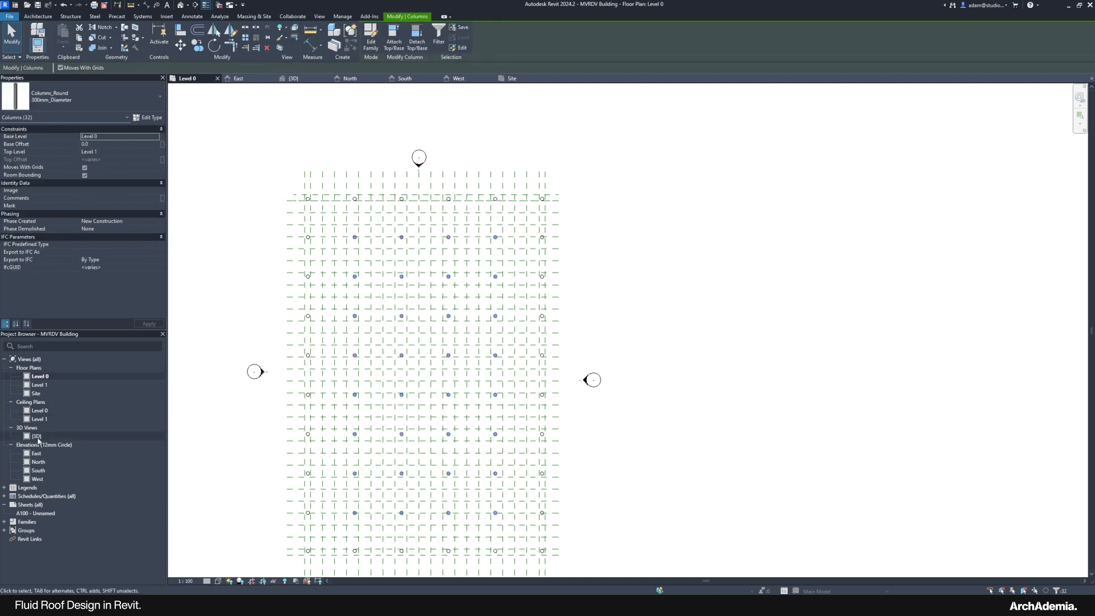
Step: In 3D, attach the 32 columns to the roof underside, then choose Detach Target(s) in the warning
double_click(36, 435)
left_click(395, 43)
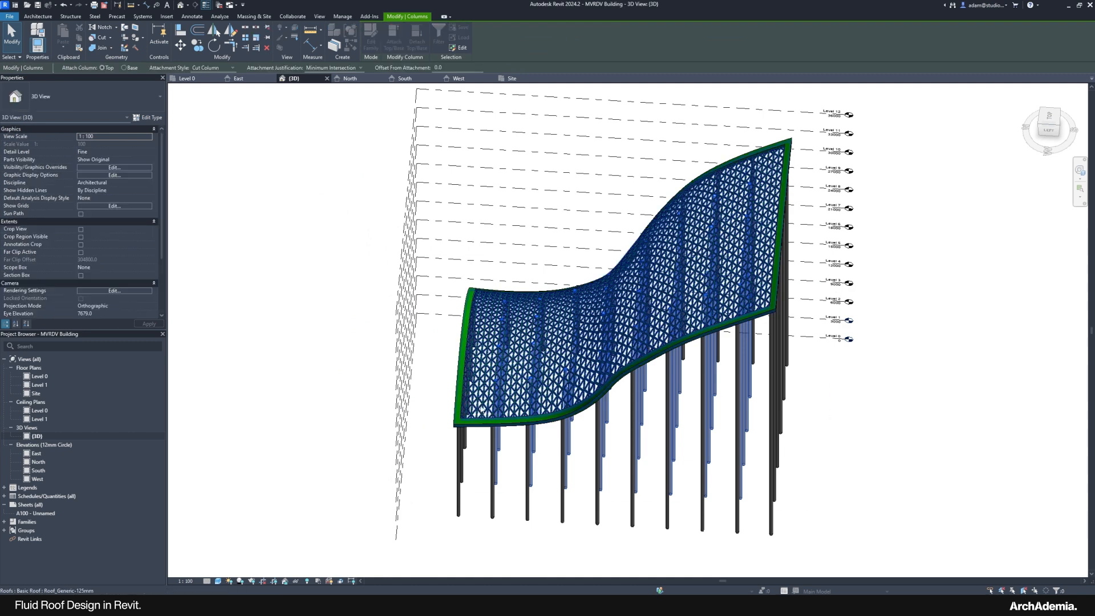
scroll(479, 412, "up", 5)
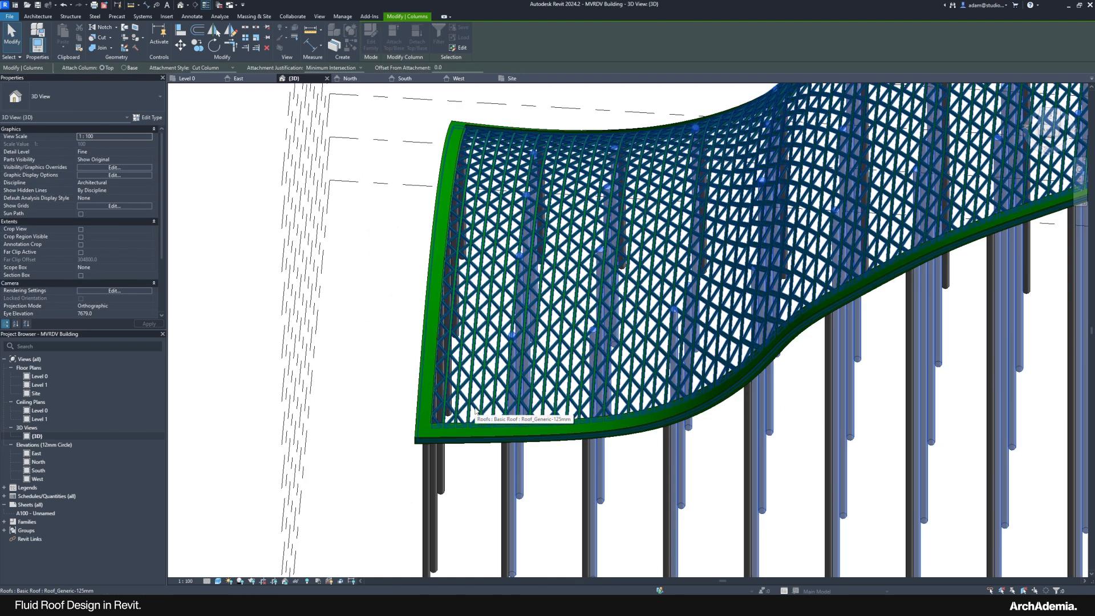
left_click(476, 409)
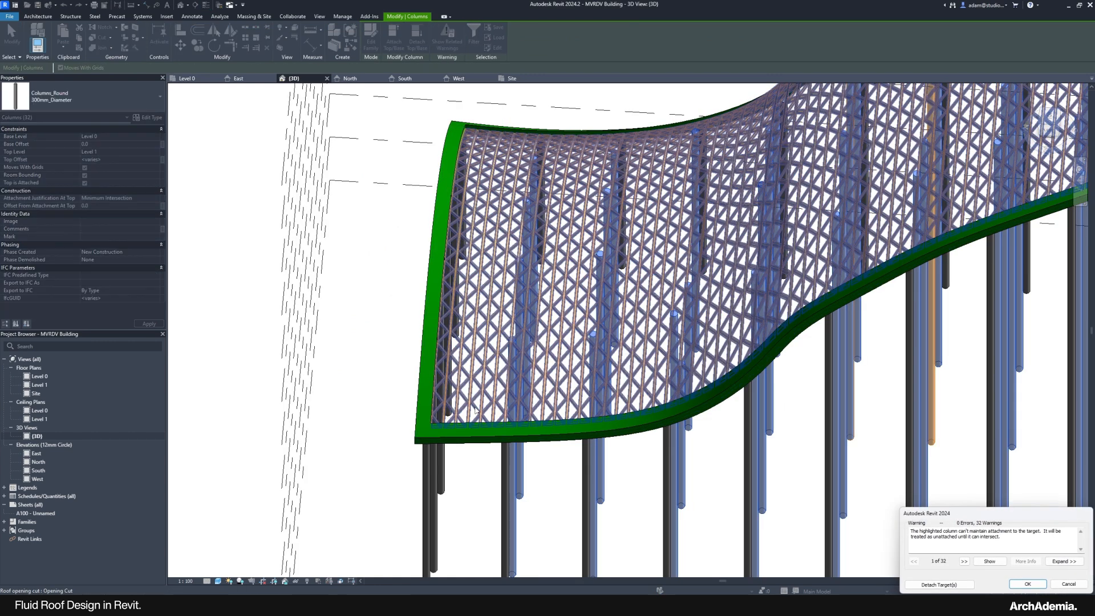
left_click(938, 584)
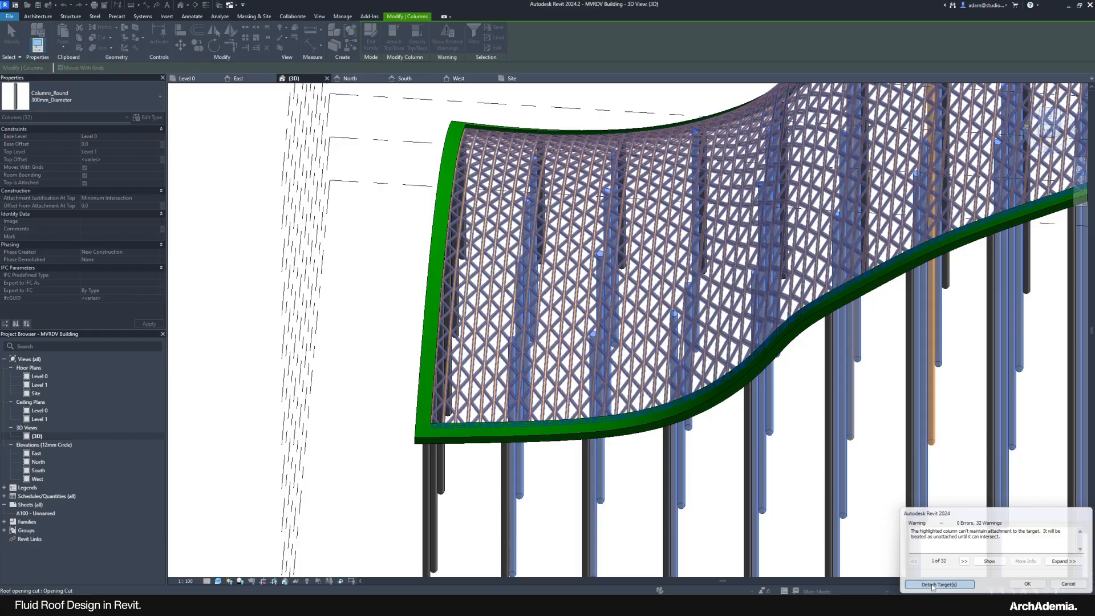
scroll(474, 341, "down", 3)
Step: Clear the column selection and orbit to a right-side view of the lattice roof
middle_click_drag(659, 440, 396, 359, "shift")
left_click(958, 518)
scroll(744, 207, "up", 5)
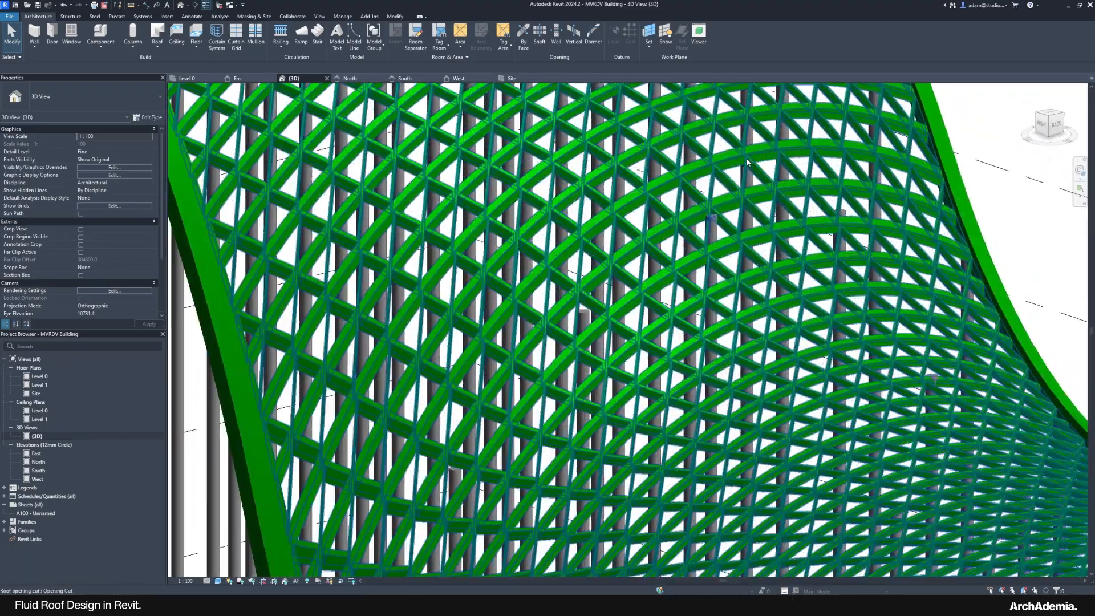
middle_click_drag(701, 286, 730, 268, "shift")
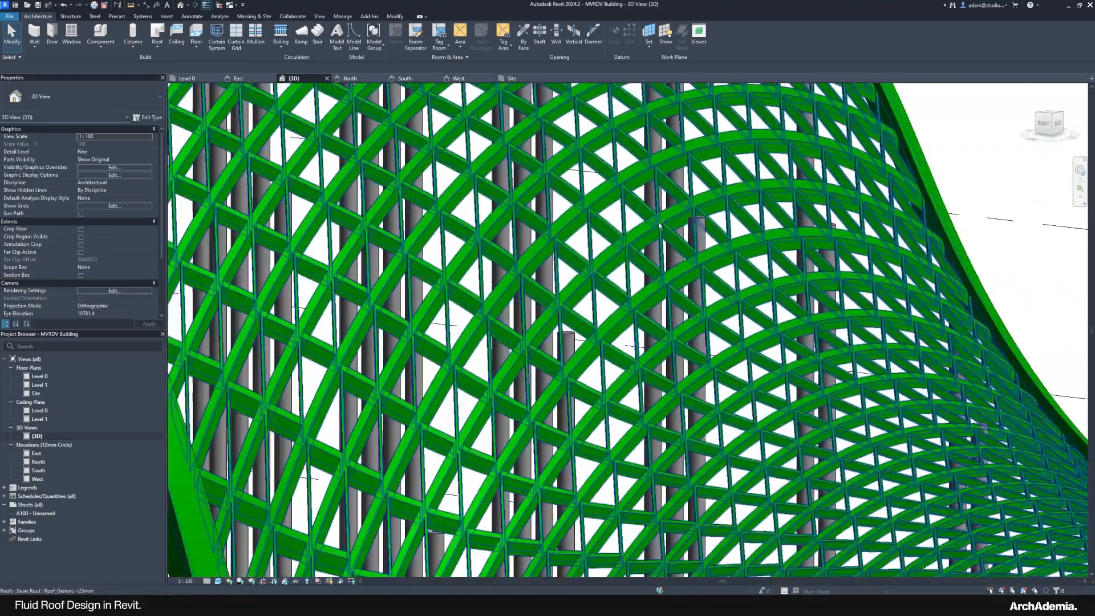
scroll(724, 265, "down", 6)
middle_click_drag(692, 402, 821, 380, "shift")
Step: Compare the model against the reference render in Photos, then return to Revit
mouse_move(831, 604)
left_click(818, 574)
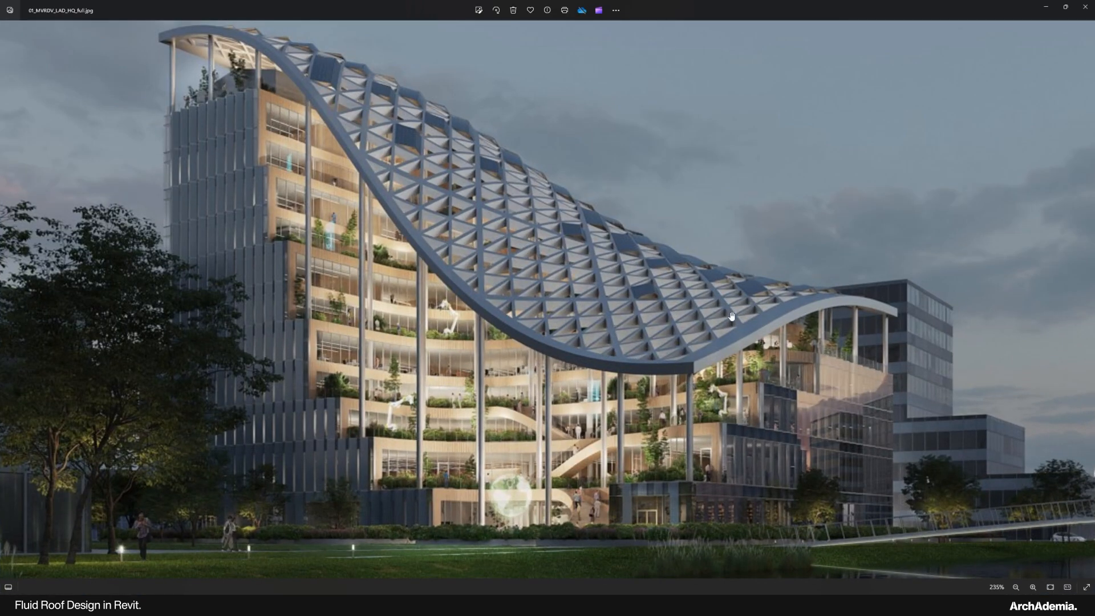
left_click(1044, 6)
middle_click_drag(702, 519, 737, 513, "shift")
scroll(709, 485, "up", 4)
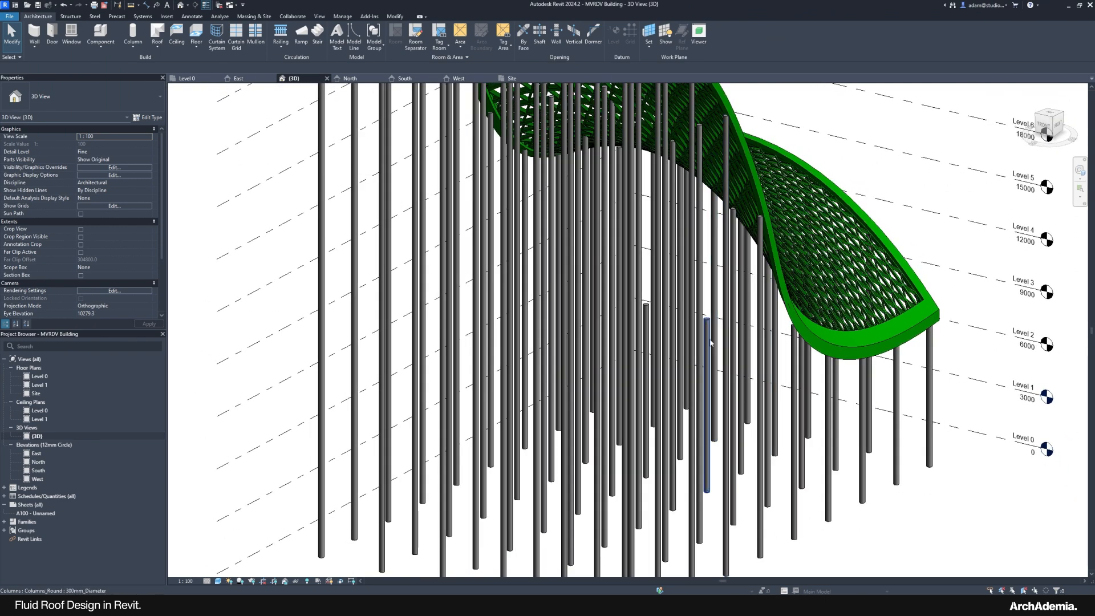
Step: Try attaching a selected round column to the roof, then cancel at the warning
left_click(711, 341)
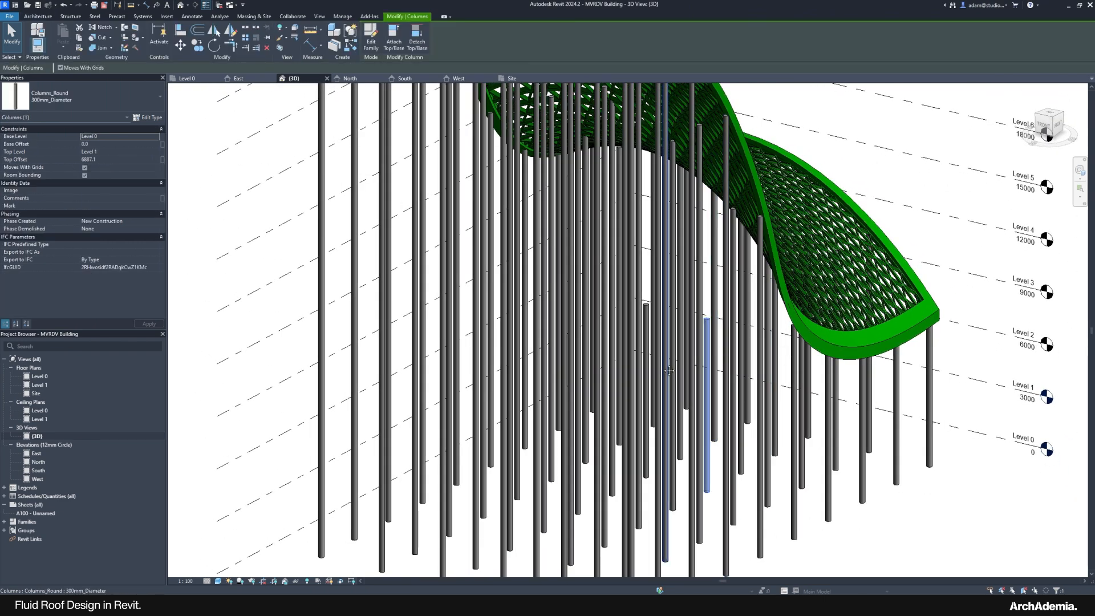
middle_click_drag(669, 370, 637, 295)
middle_click_drag(636, 295, 587, 311, "shift")
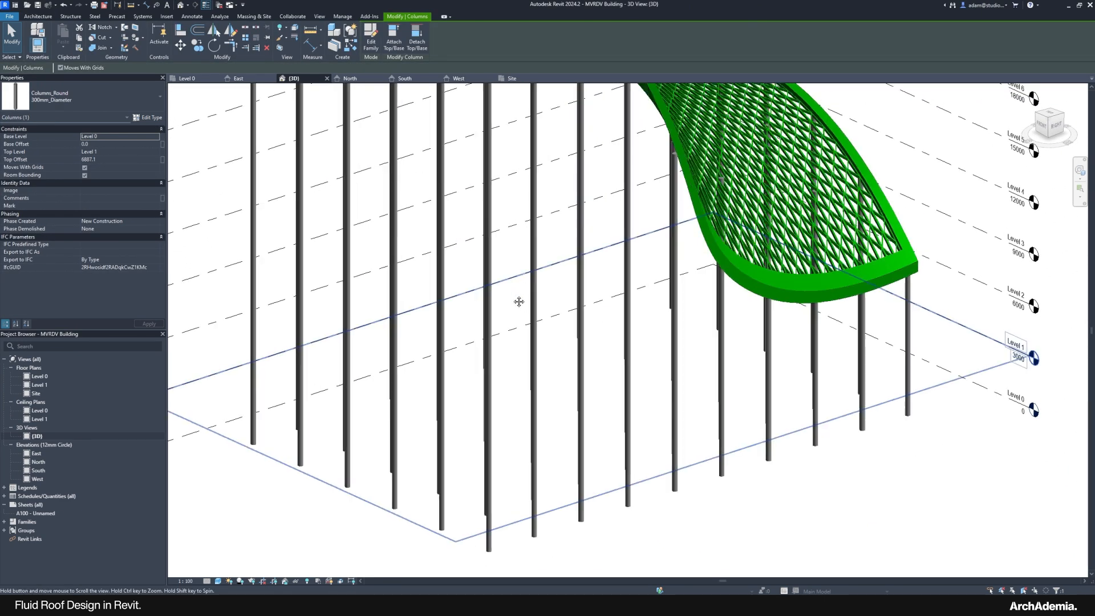
middle_click_drag(518, 302, 520, 369)
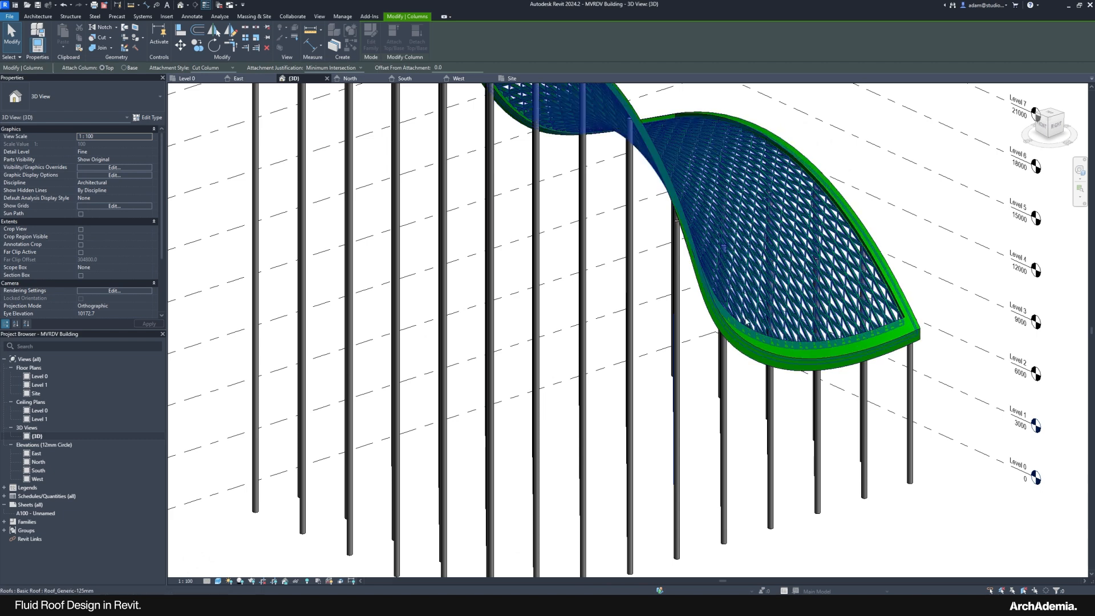
left_click(745, 322)
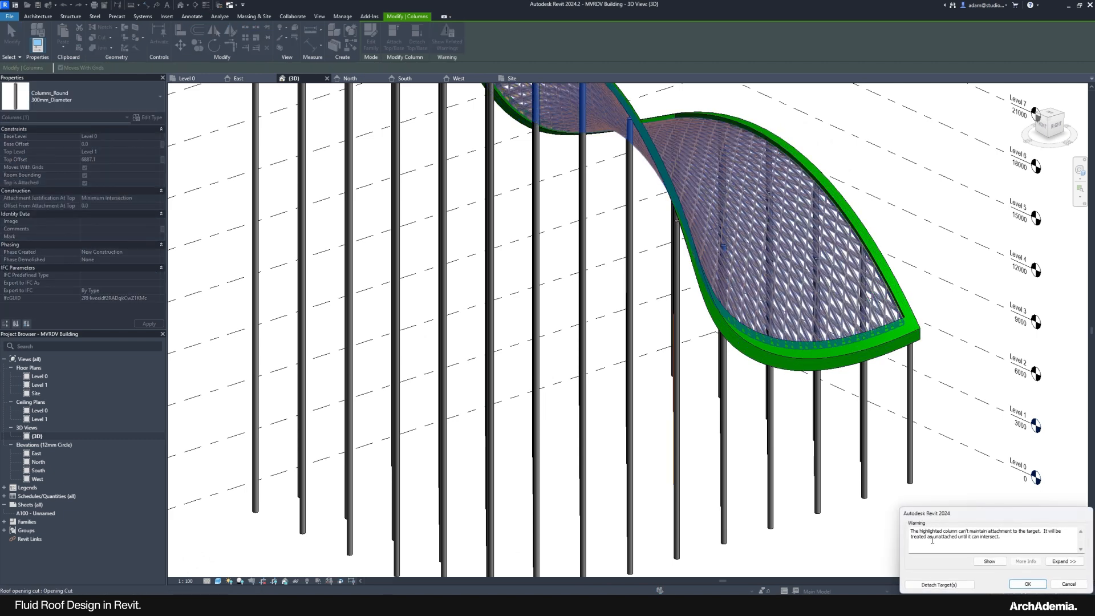
left_click(1067, 587)
middle_click_drag(678, 421, 708, 423, "shift")
Step: Detach a single round column from the roof with Detach Top/Base
left_click(657, 360)
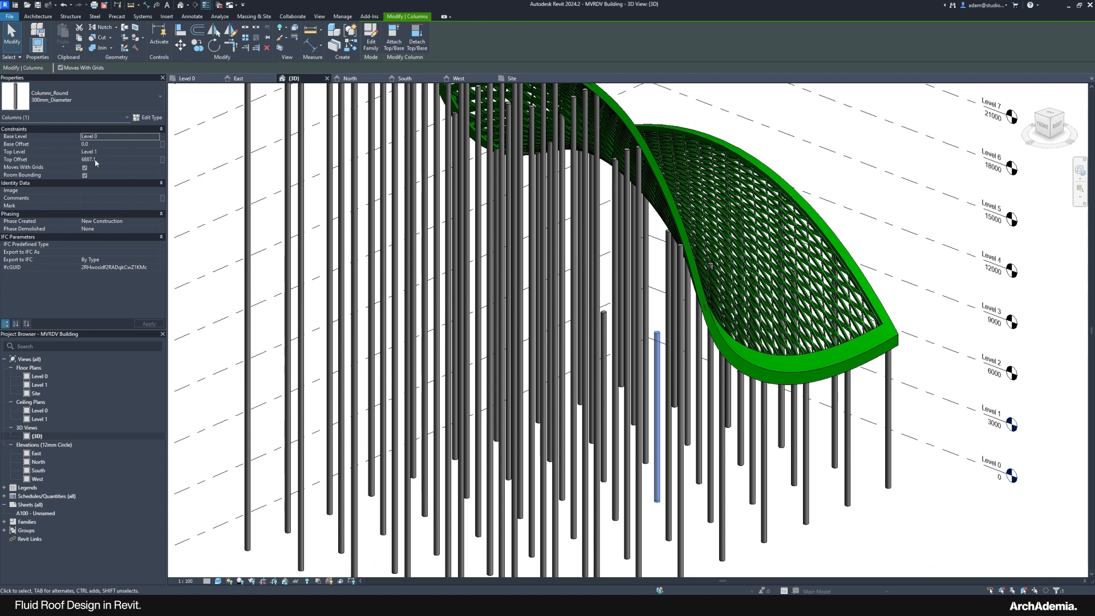
left_click(418, 44)
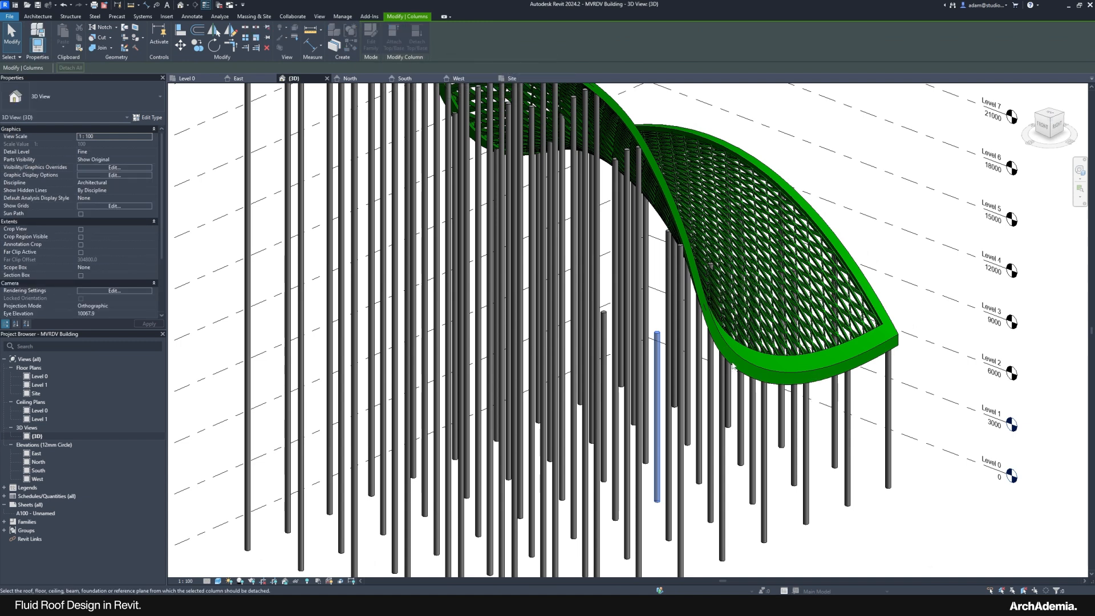
left_click(659, 350)
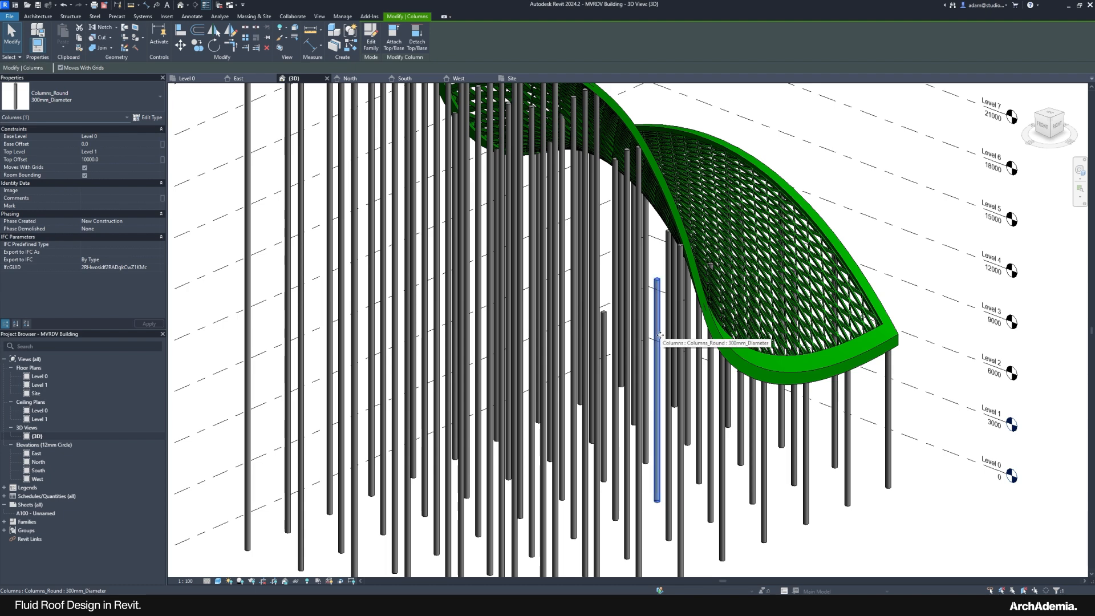
key("Escape")
Step: Orbit around the model and inspect the detached column, then clear the selection
scroll(696, 322, "down", 1)
mouse_move(662, 329)
middle_mouse_down("shift")
mouse_move(640, 336)
mouse_move(639, 349)
mouse_move(651, 347)
middle_mouse_up("shift")
scroll(624, 318, "up", 1)
left_click(625, 318)
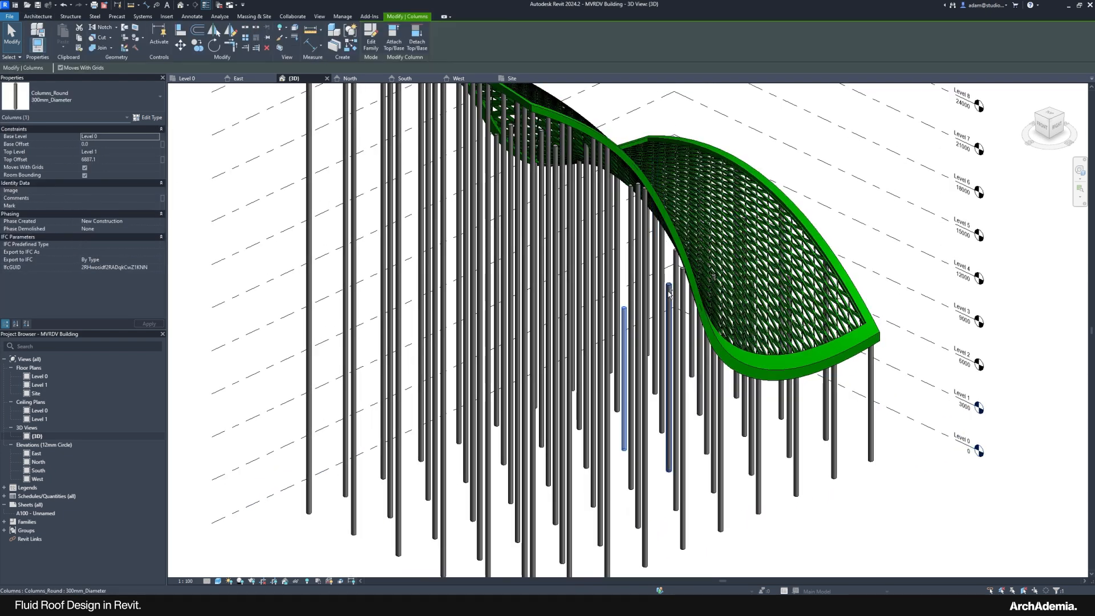
key("Escape")
scroll(641, 324, "down", 4)
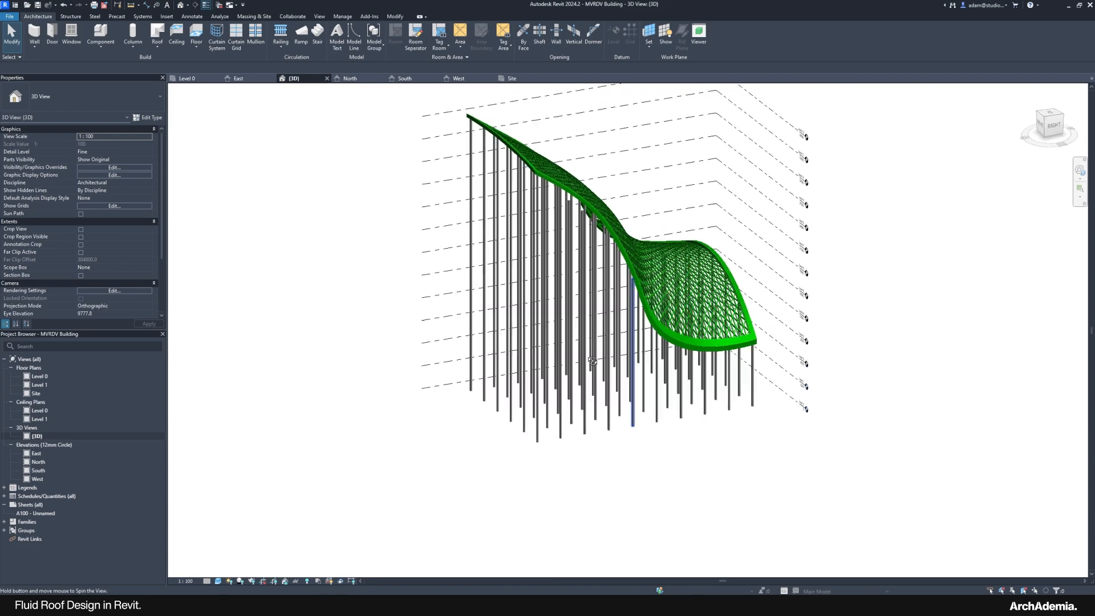
middle_click_drag(630, 337, 348, 333, "shift")
middle_click_drag(588, 312, 436, 206, "shift")
middle_click_drag(540, 420, 378, 363, "shift")
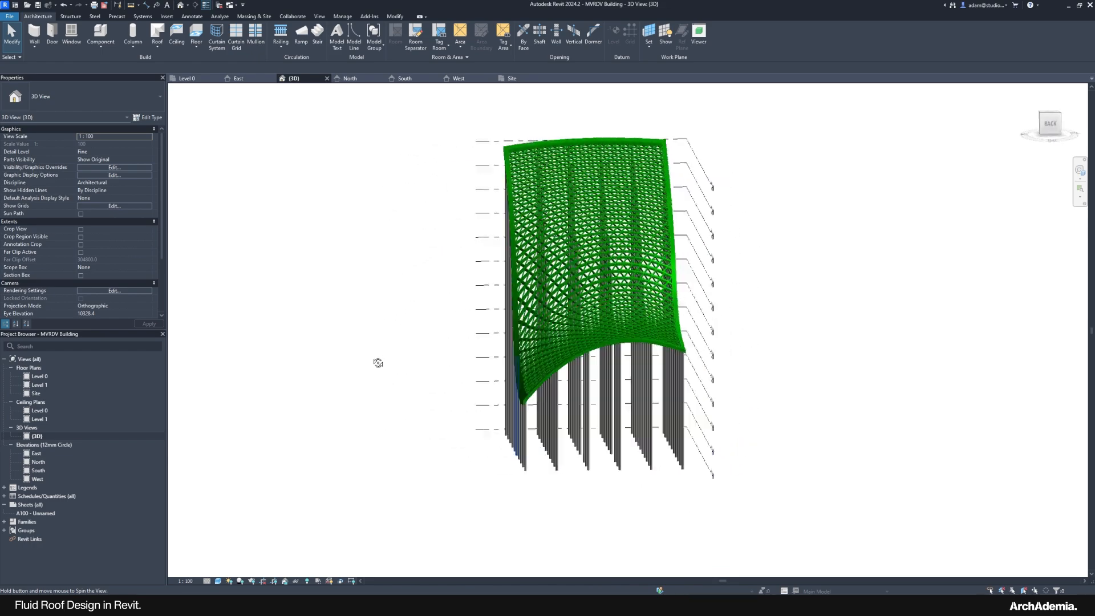
scroll(564, 346, "up", 5)
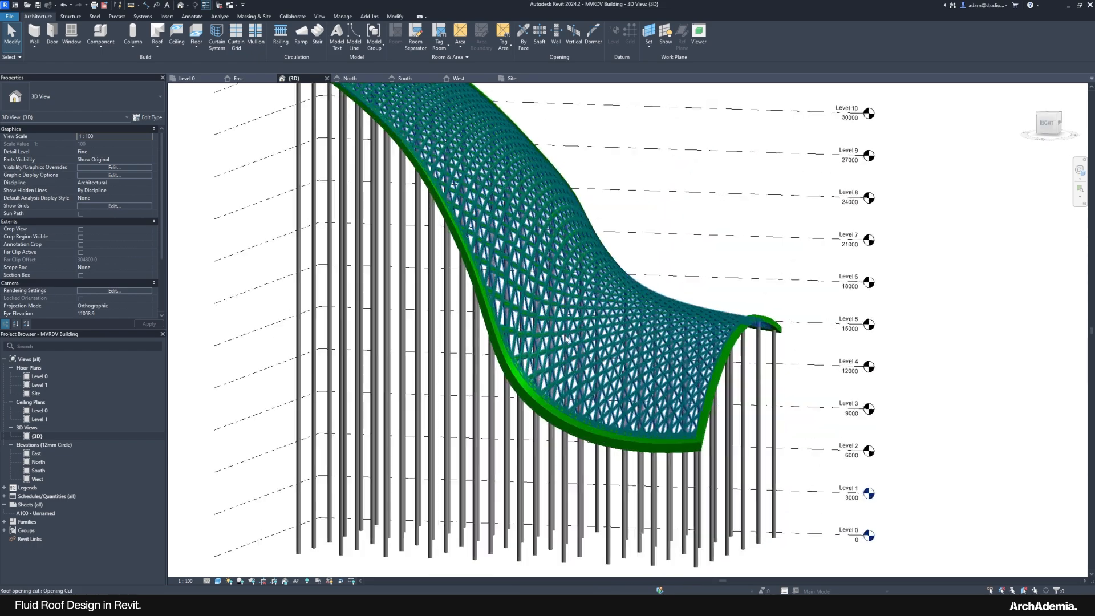
middle_click_drag(593, 359, 579, 323)
scroll(656, 419, "down", 3)
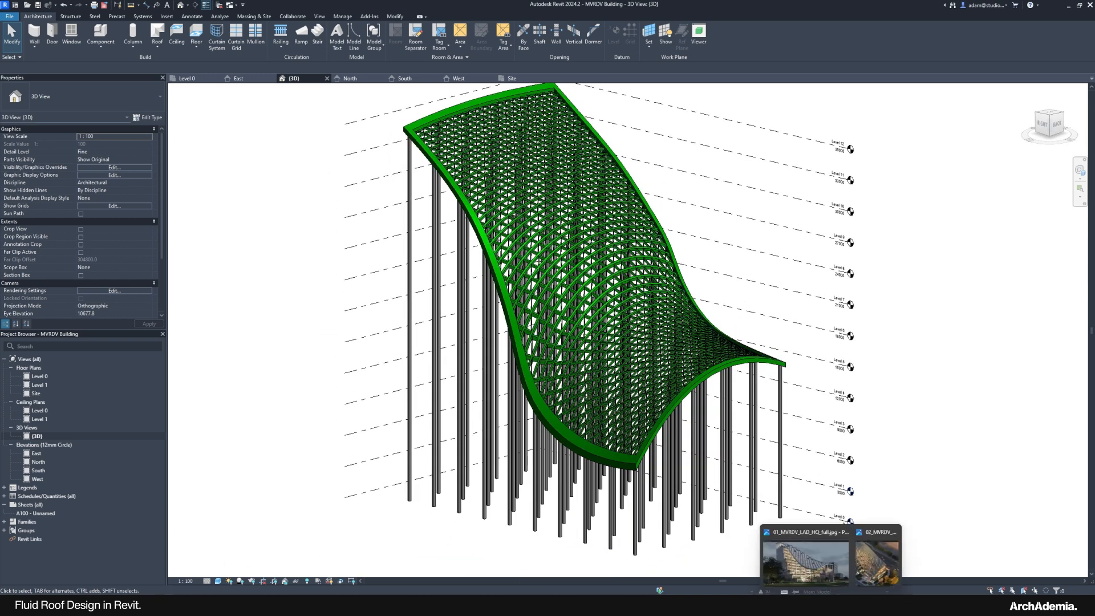
mouse_move(829, 568)
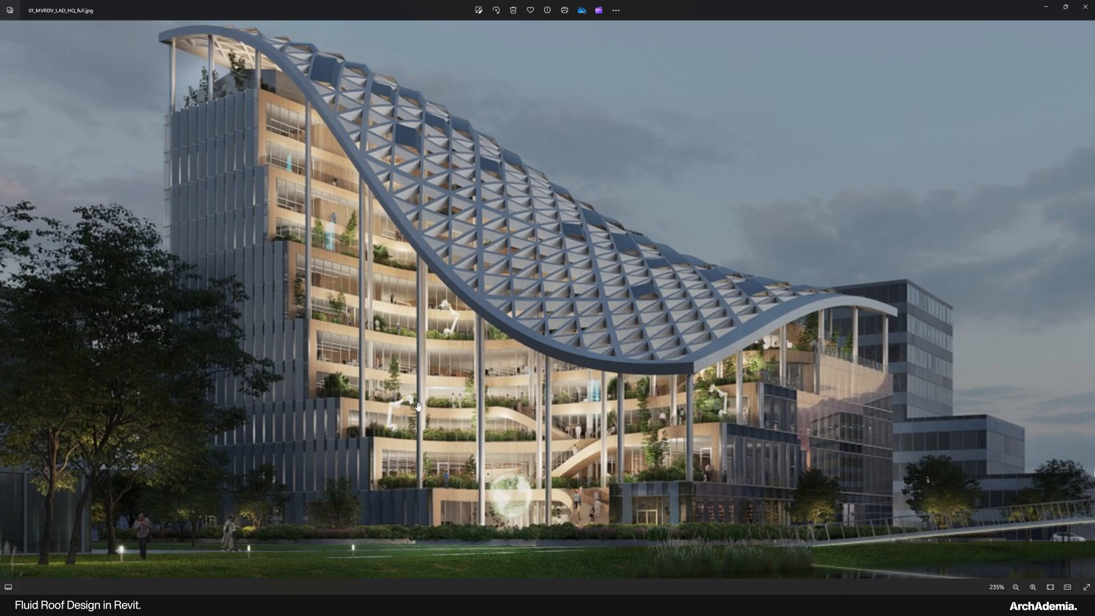
left_click(1042, 7)
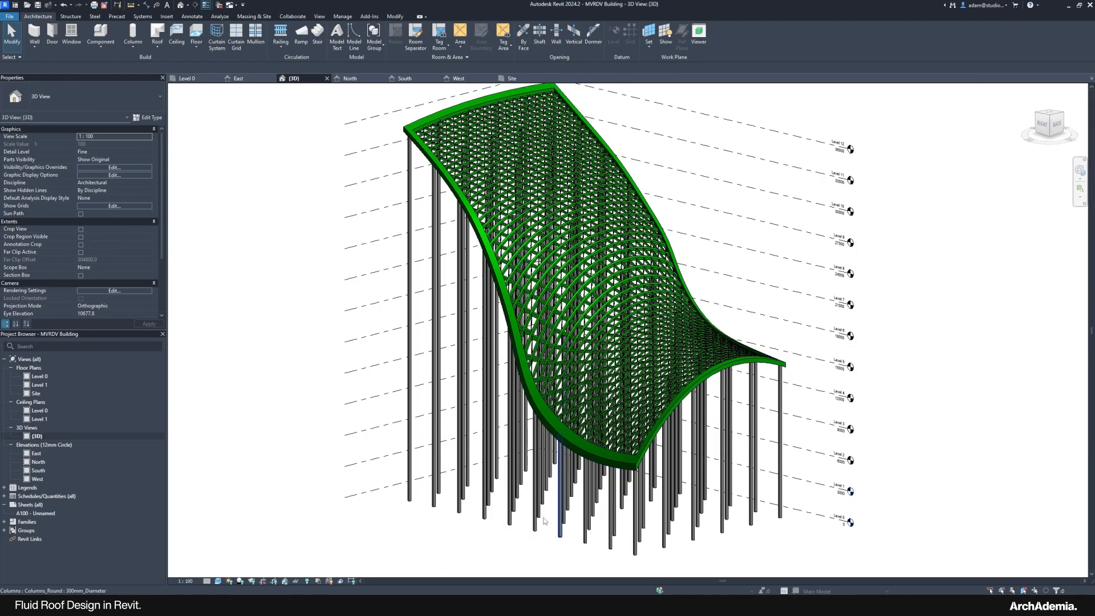
middle_click_drag(495, 558, 511, 468, "shift")
left_click(807, 578)
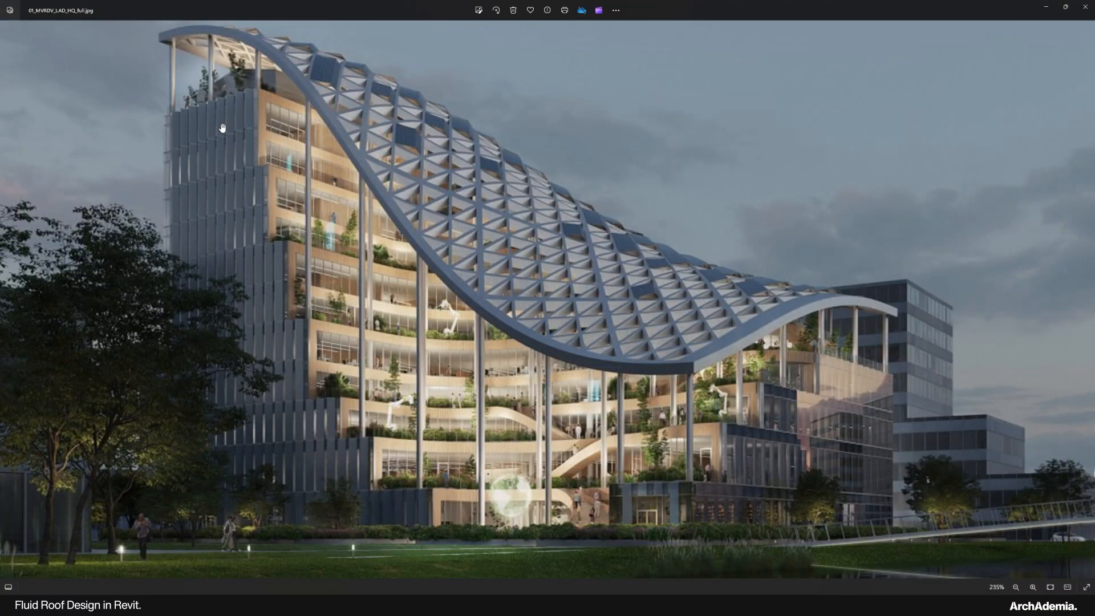
left_click(1046, 7)
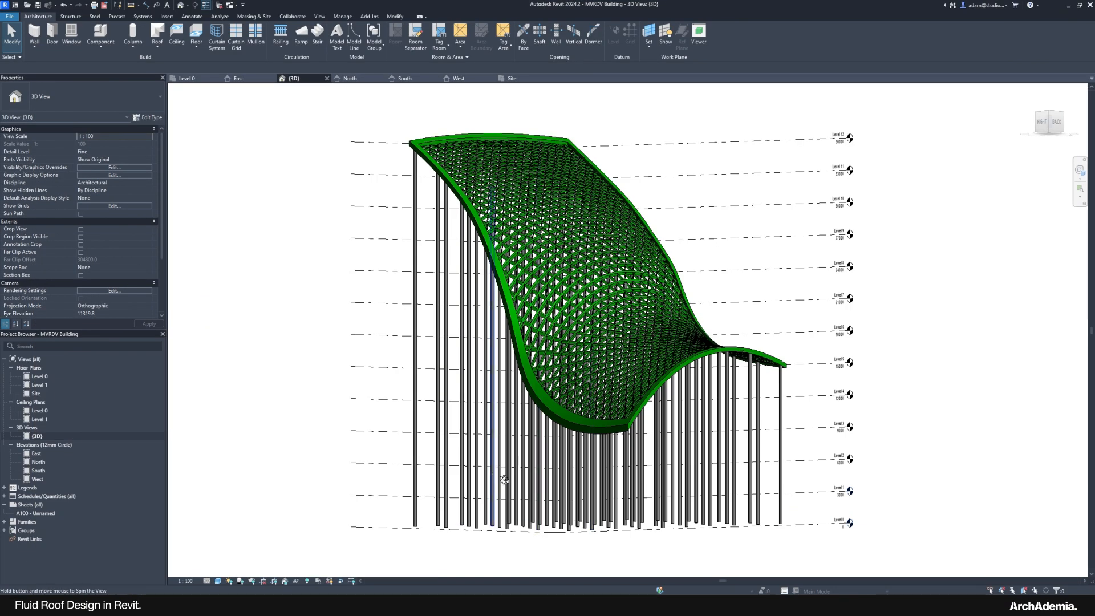
middle_click_drag(503, 479, 624, 416, "shift")
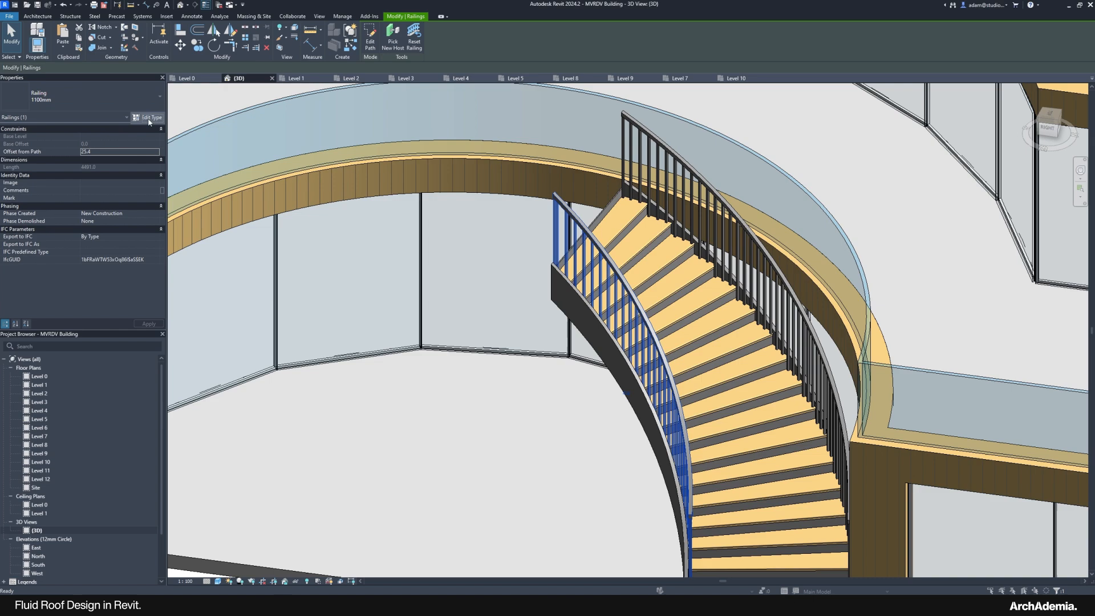
Step: Open Edit Type for the selected 1100mm stair railing
left_click(147, 117)
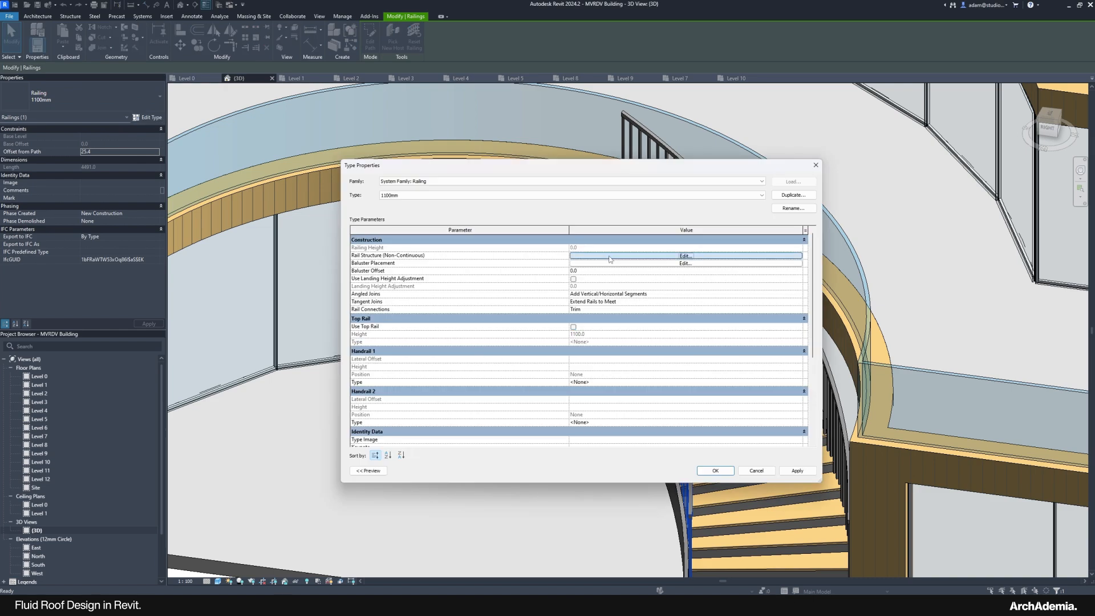